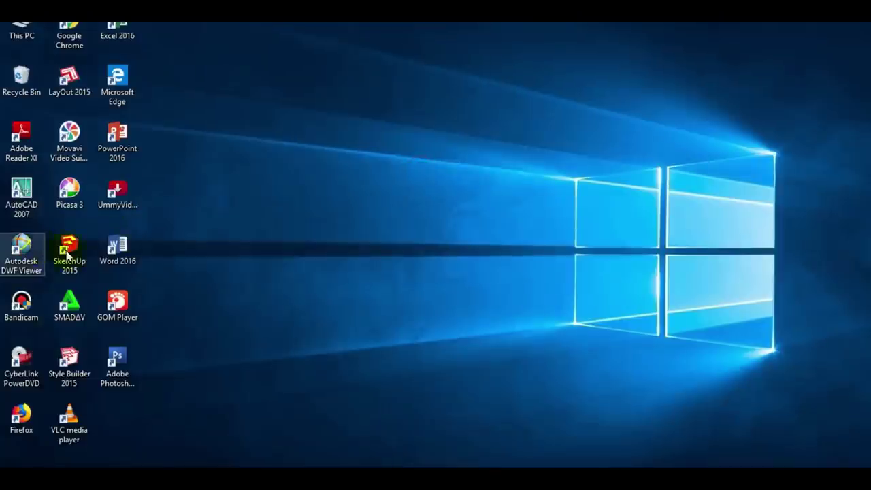
# - Launch SketchUp 2015 from its desktop icon to get a new empty model
pyautogui.doubleClick(70, 251)
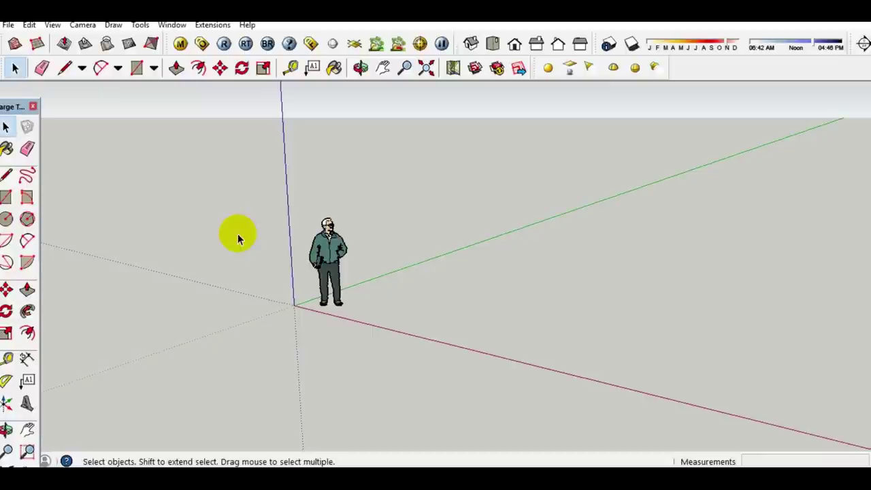
# - Apply the Simple Style with green ground and blue sky from the Styles panel
pyautogui.click(180, 27)
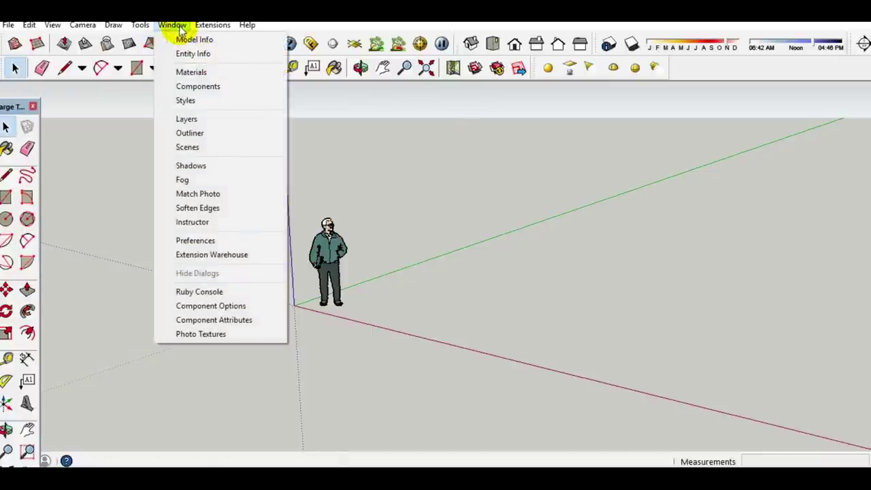
pyautogui.click(192, 96)
pyautogui.click(740, 271)
pyautogui.click(756, 156)
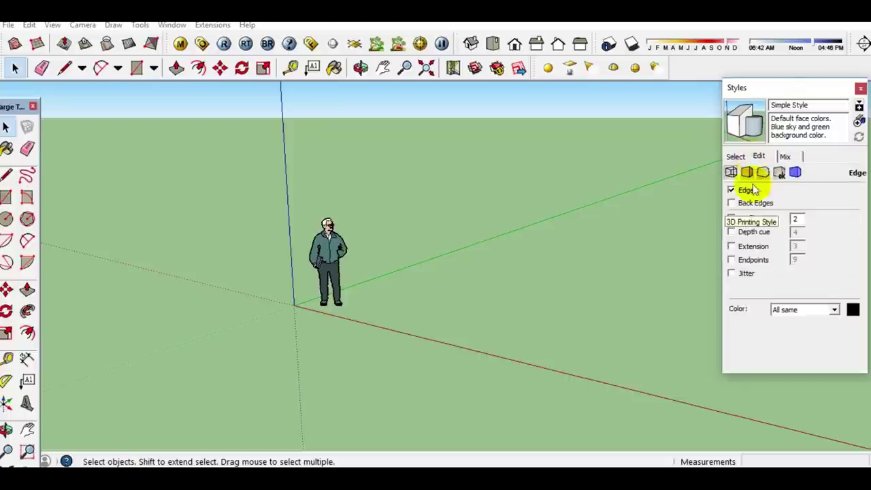
pyautogui.click(770, 91)
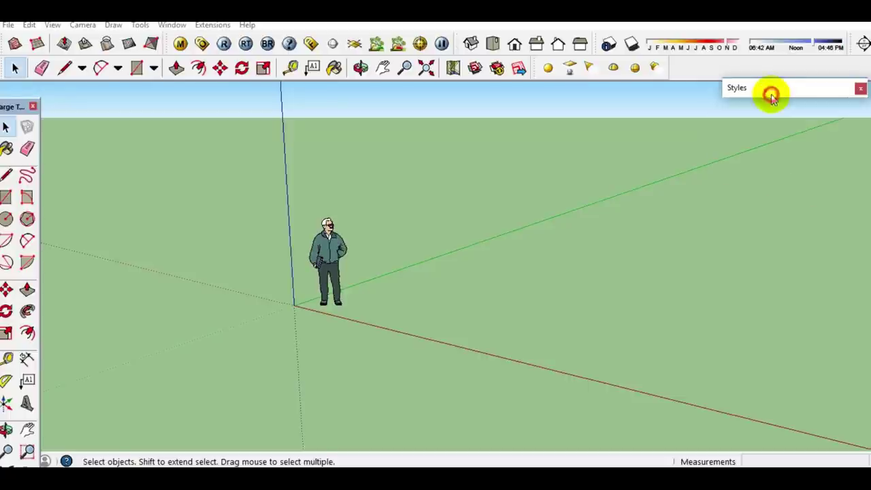
pyautogui.click(399, 368)
# - Draw a large ground rectangle from the origin, delete the person figure, and group the rectangle
pyautogui.press('r')
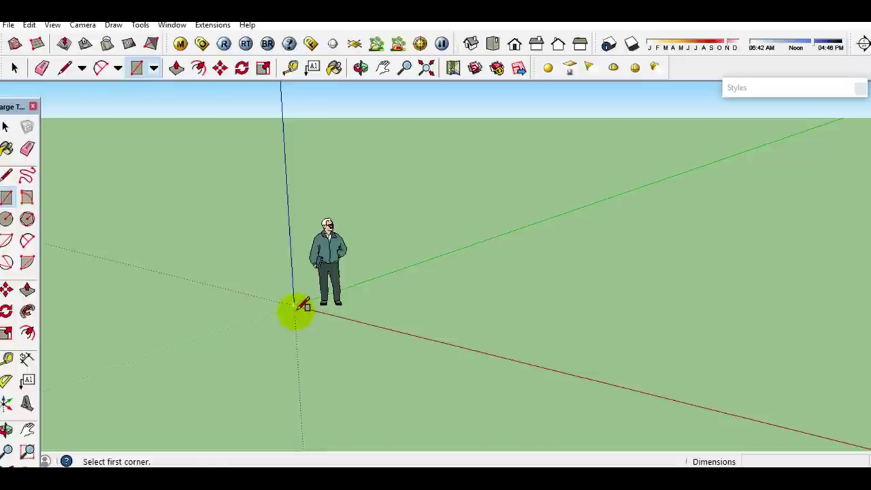
pyautogui.click(293, 305)
pyautogui.click(862, 222)
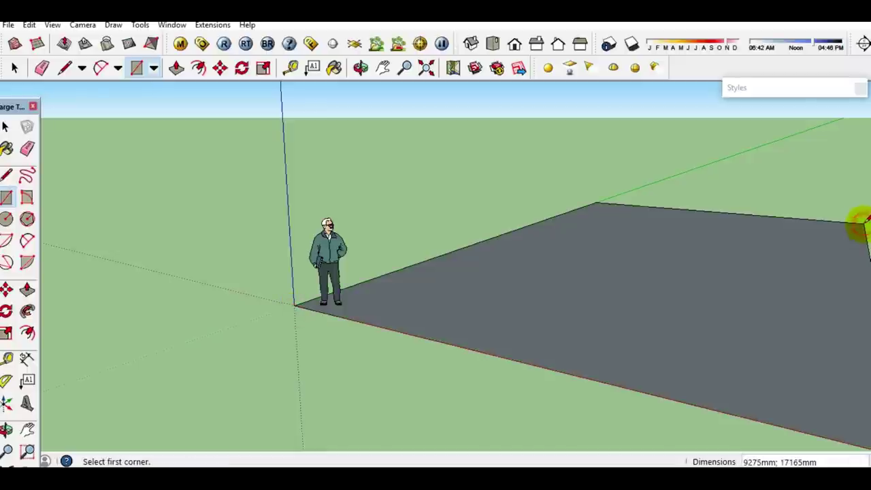
pyautogui.press('space')
pyautogui.press('Delete')
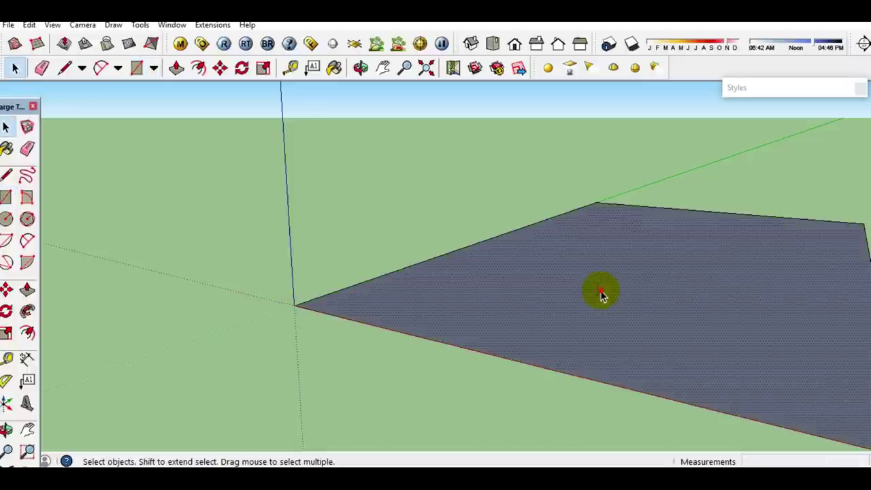
pyautogui.rightClick(600, 292)
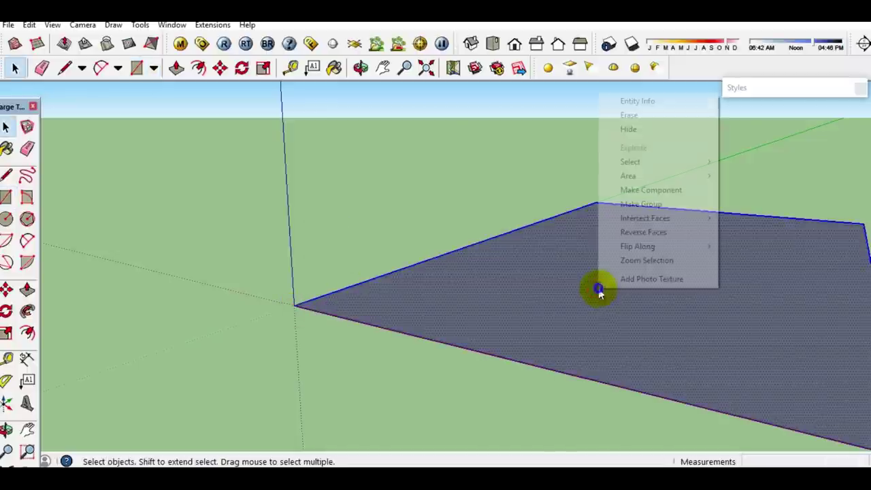
pyautogui.click(627, 205)
# - Trace the lower part of the plan's left outer wall upward
pyautogui.press('l')
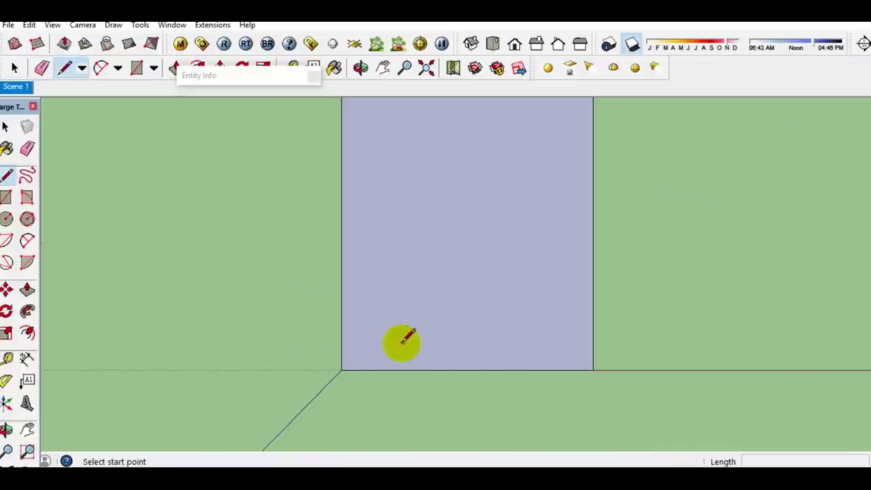
pyautogui.click(383, 338)
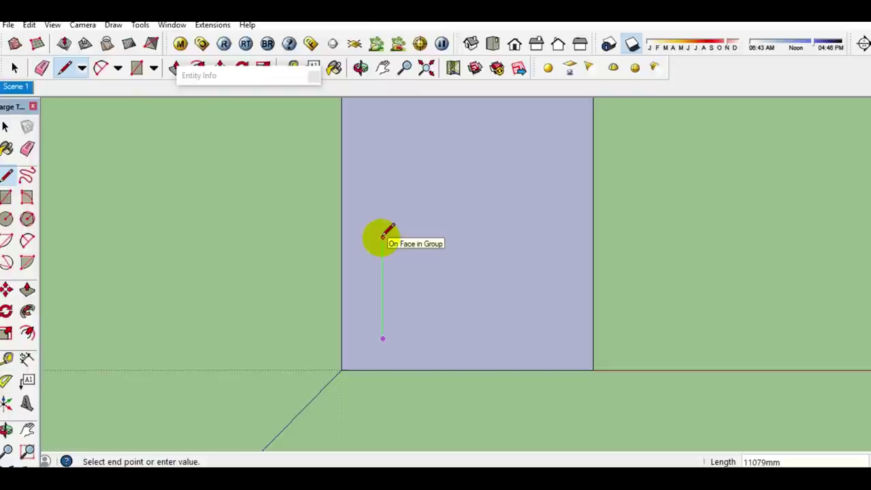
pyautogui.press('space')
pyautogui.press('l')
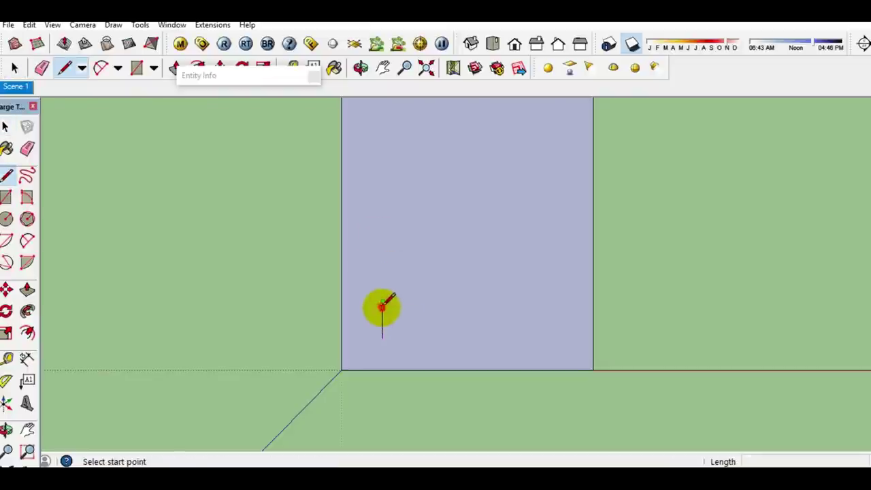
pyautogui.click(382, 302)
pyautogui.press('space')
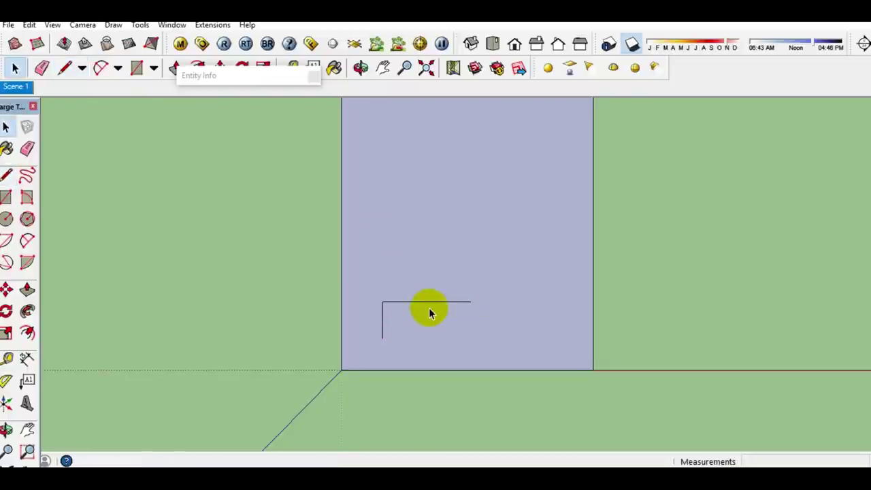
pyautogui.press('l')
pyautogui.click(383, 301)
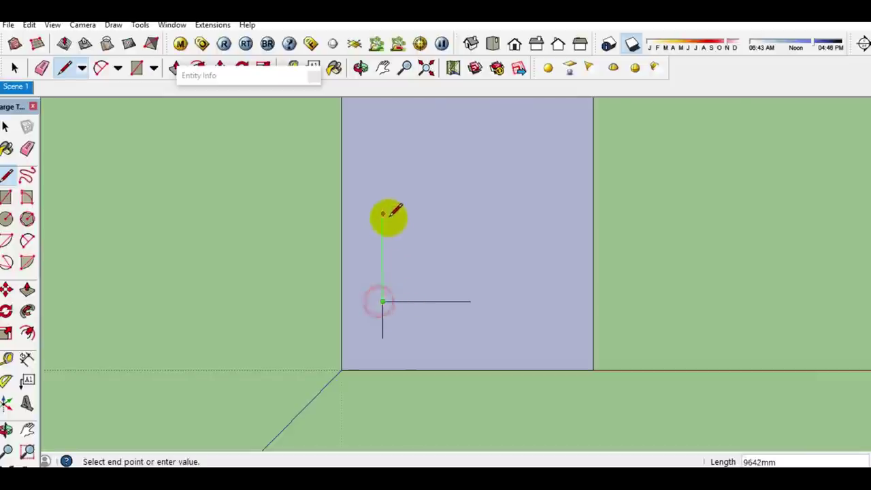
pyautogui.click(383, 247)
pyautogui.press('Escape')
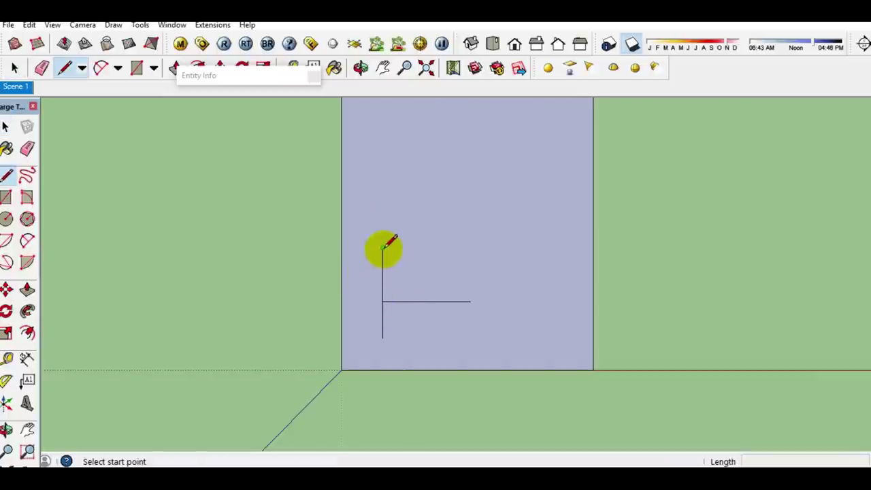
# - Extend the left outer wall line up to the plan's top-left corner
pyautogui.click(382, 247)
pyautogui.press('space')
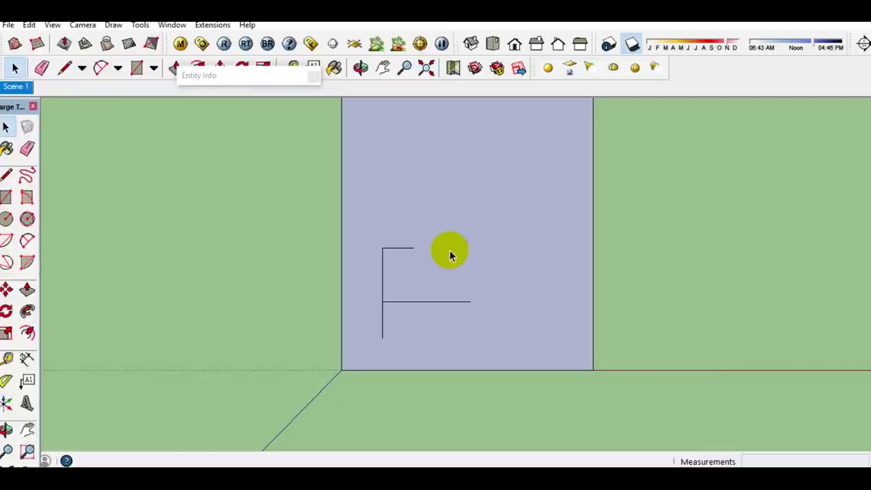
pyautogui.press('l')
pyautogui.click(382, 247)
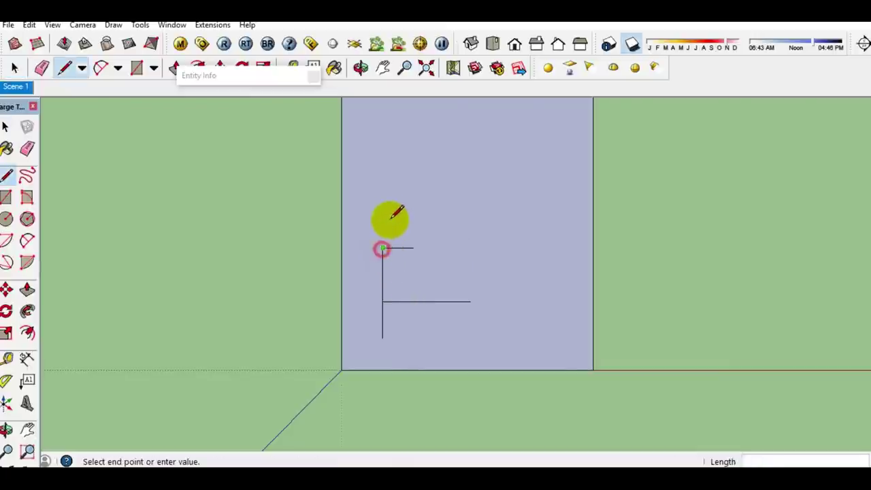
pyautogui.press('space')
pyautogui.press('l')
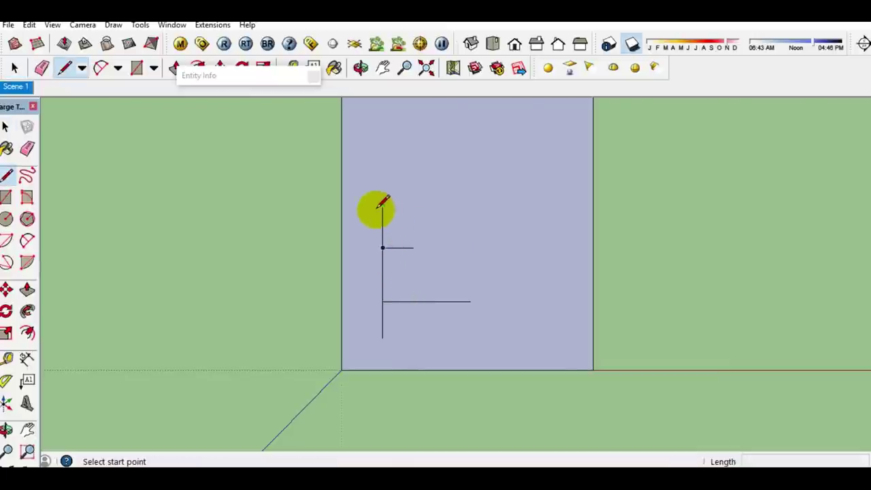
pyautogui.click(382, 207)
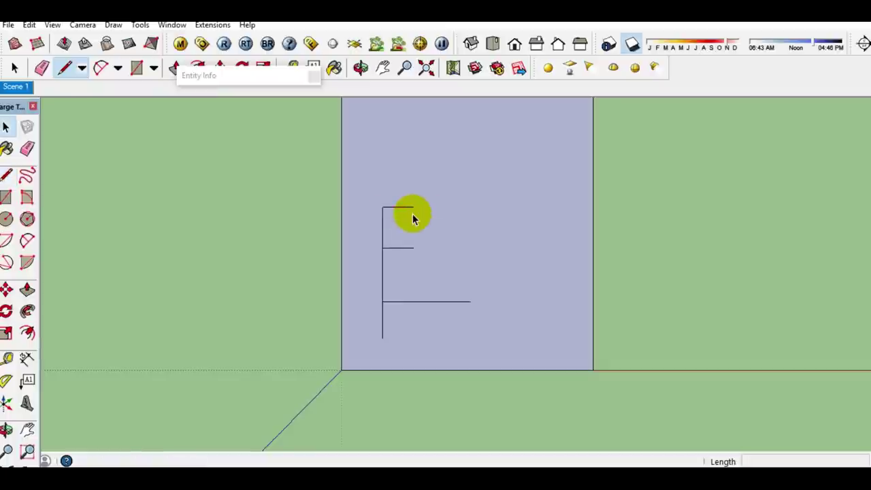
pyautogui.press('l')
pyautogui.click(382, 206)
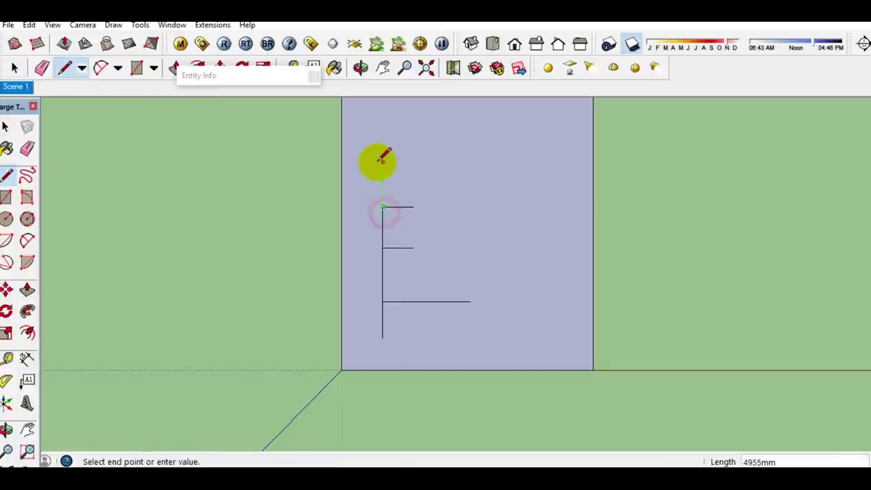
pyautogui.click(382, 184)
pyautogui.press('space')
# - Draw the top wall to the right, then the short stepped lines down and across
pyautogui.press('l')
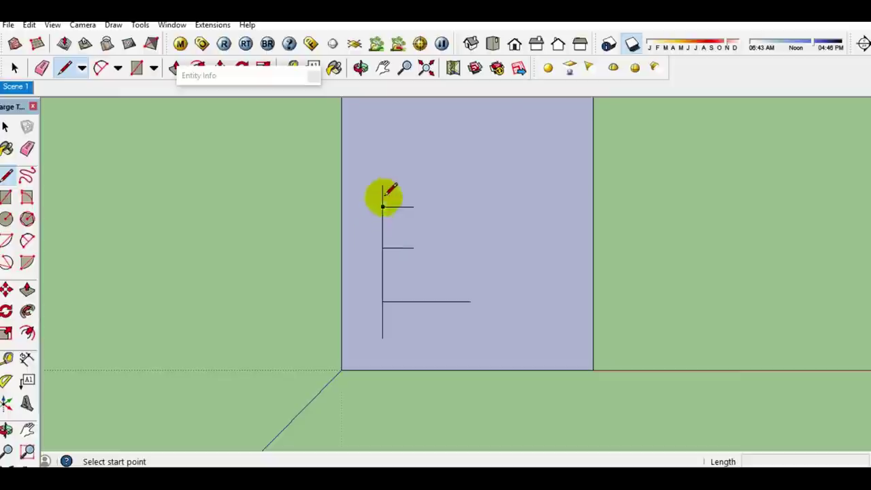
pyautogui.click(382, 184)
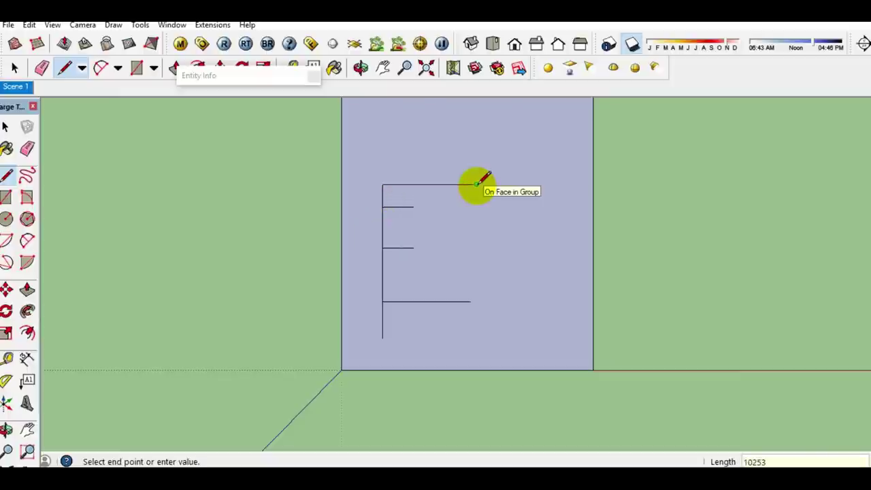
pyautogui.click(476, 184)
pyautogui.press('l')
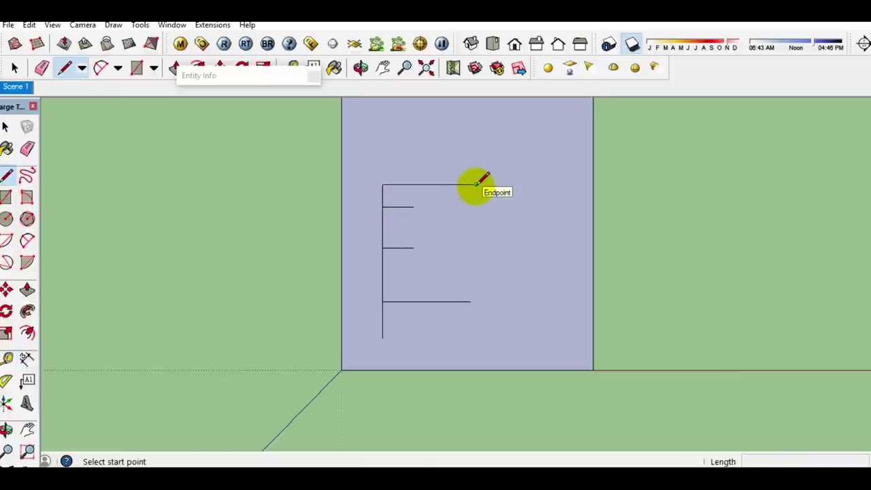
pyautogui.click(477, 184)
pyautogui.click(481, 231)
pyautogui.press('space')
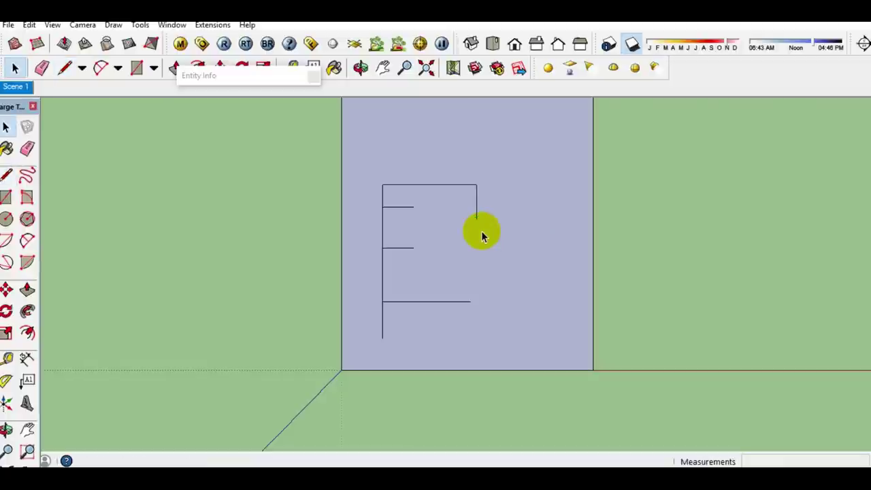
pyautogui.press('l')
pyautogui.click(476, 218)
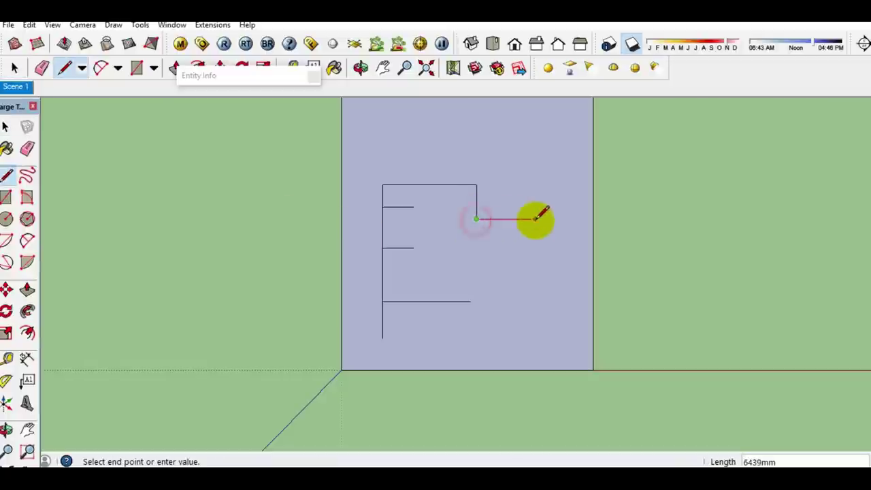
pyautogui.click(512, 218)
pyautogui.press('space')
# - Trace the right wall down and the line back left to the inner wall
pyautogui.press('l')
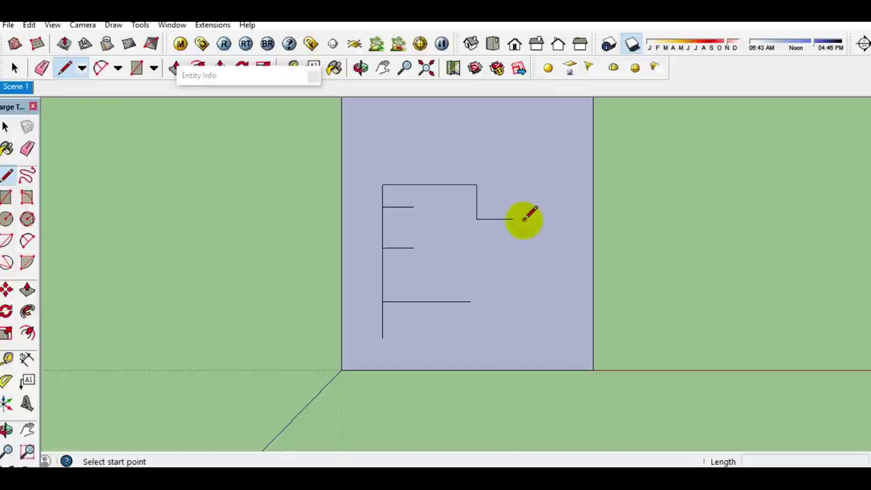
pyautogui.click(512, 219)
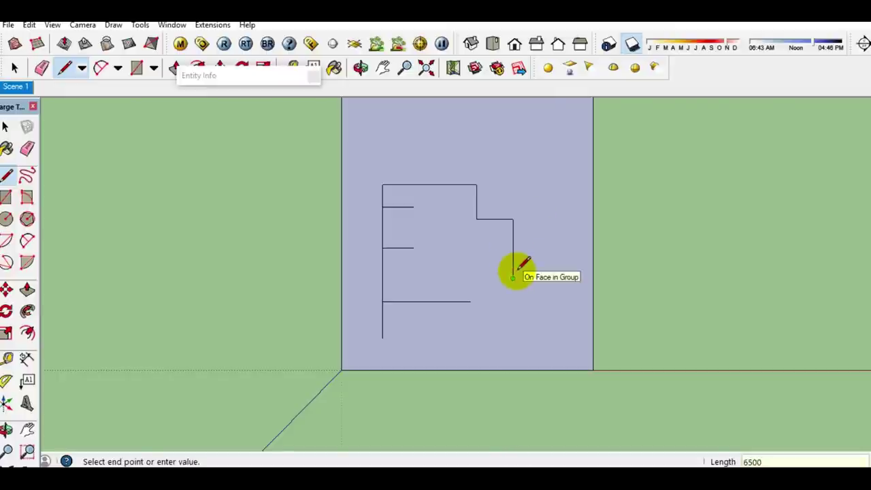
pyautogui.click(512, 278)
pyautogui.press('space')
pyautogui.press('l')
pyautogui.click(512, 278)
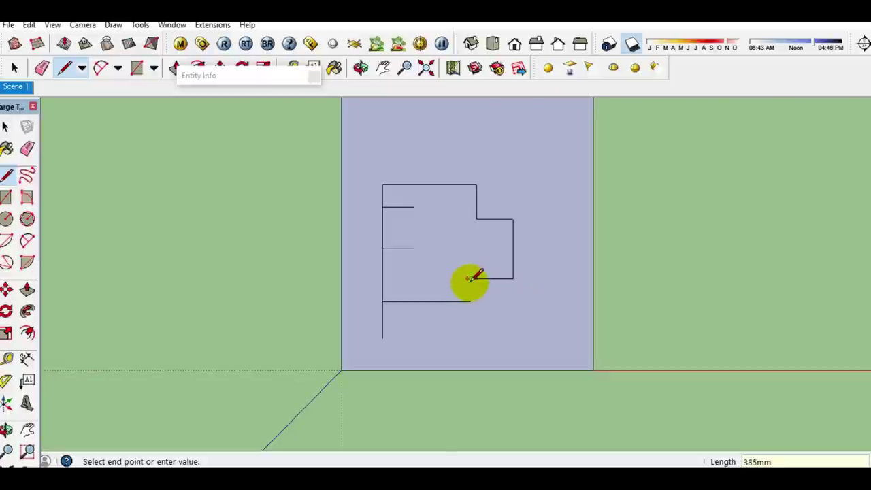
pyautogui.click(470, 301)
pyautogui.press('space')
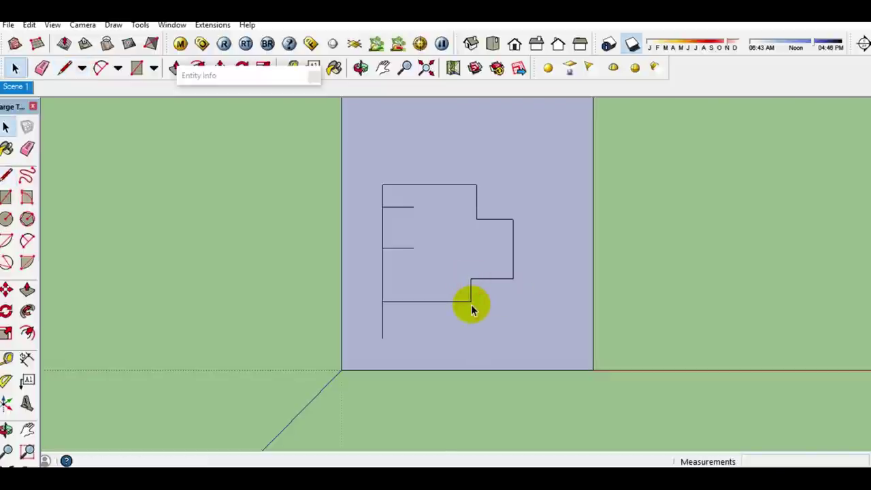
# - Close off the small room box at the top right of the outline
pyautogui.press('l')
pyautogui.click(512, 218)
pyautogui.press('space')
pyautogui.press('l')
pyautogui.click(523, 185)
pyautogui.click(524, 219)
pyautogui.click(477, 184)
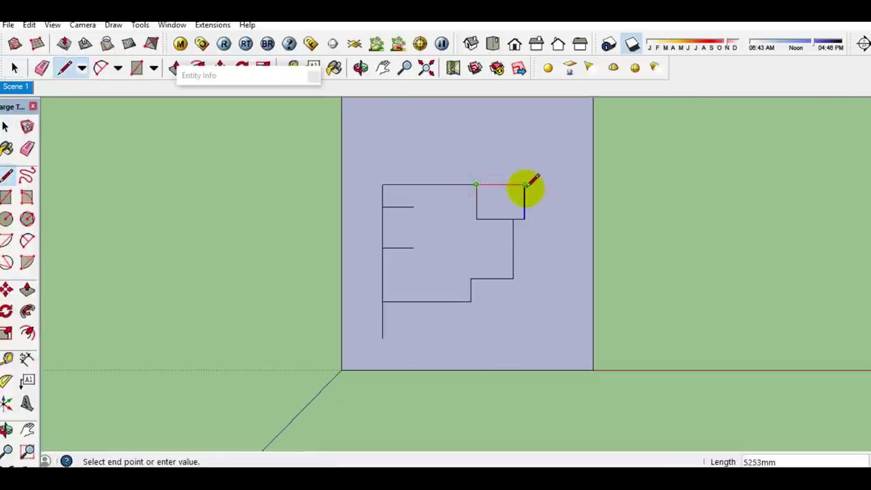
pyautogui.press('space')
# - Begin a new wall line on the left part of the plan
pyautogui.press('l')
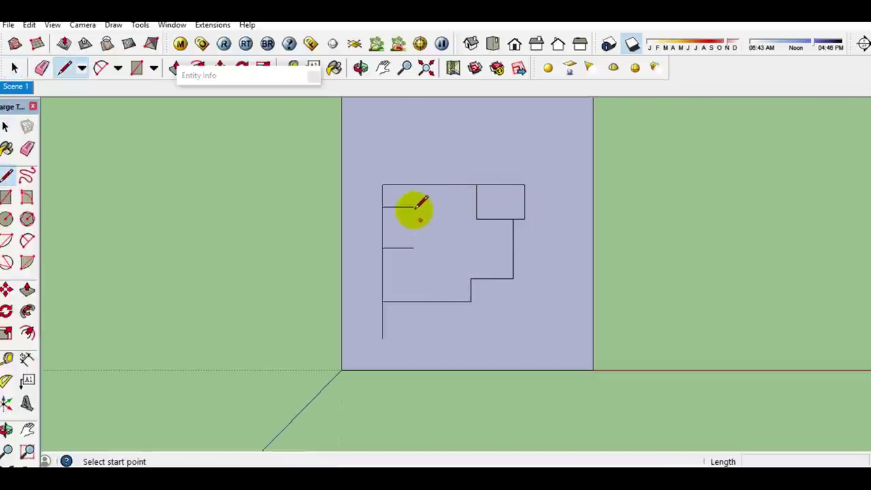
pyautogui.click(413, 206)
pyautogui.scroll(1, 416, 247)
# - Draw a 4000 mm interior wall off the left room
pyautogui.scroll(1, 412, 235)
pyautogui.click(413, 230)
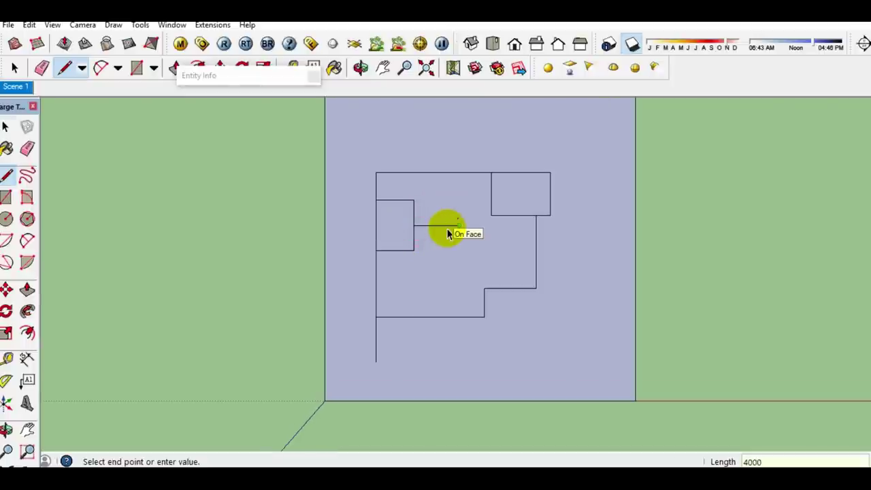
pyautogui.press('Return')
pyautogui.press('space')
# - Add a horizontal and a vertical interior wall forming another room box
pyautogui.press('l')
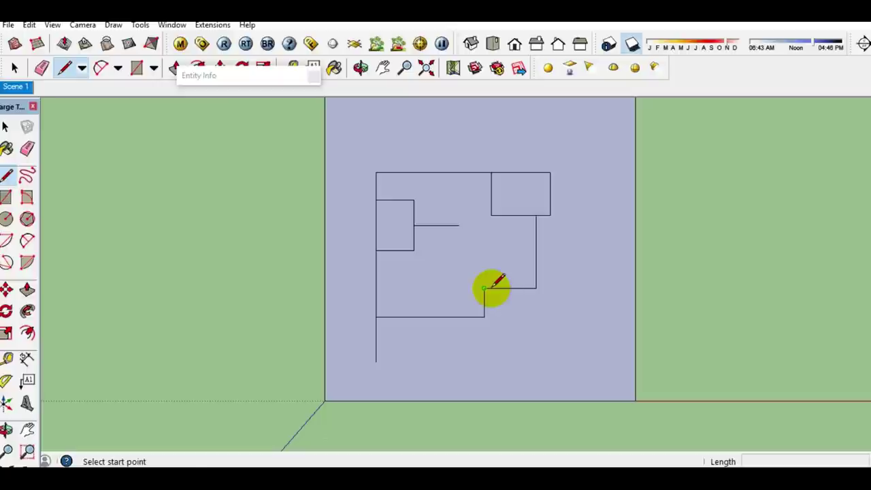
pyautogui.click(483, 288)
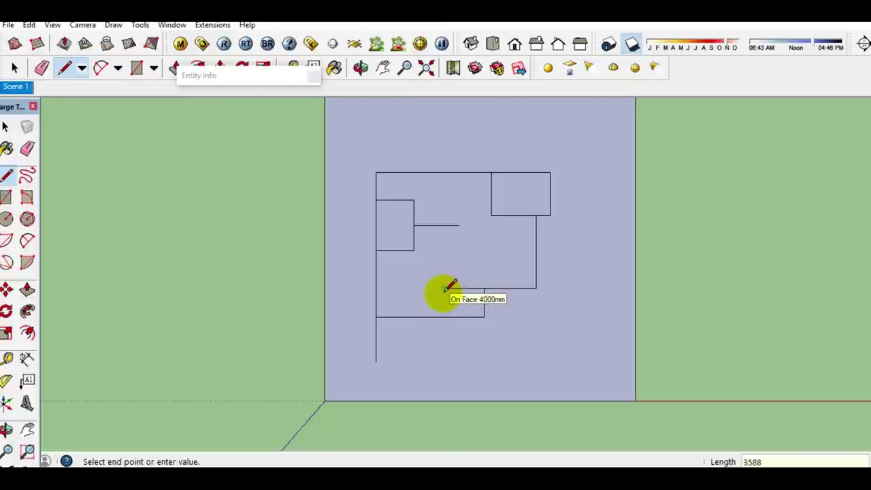
pyautogui.click(444, 288)
pyautogui.press('Escape')
pyautogui.click(468, 286)
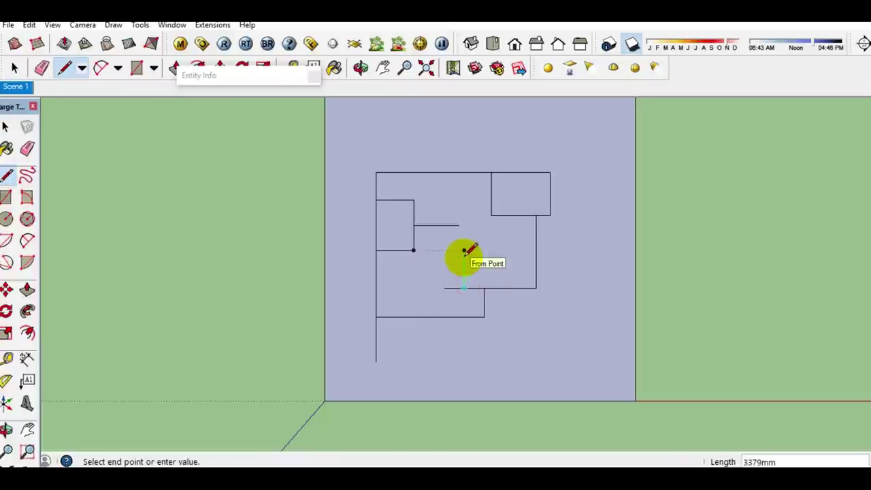
pyautogui.click(464, 245)
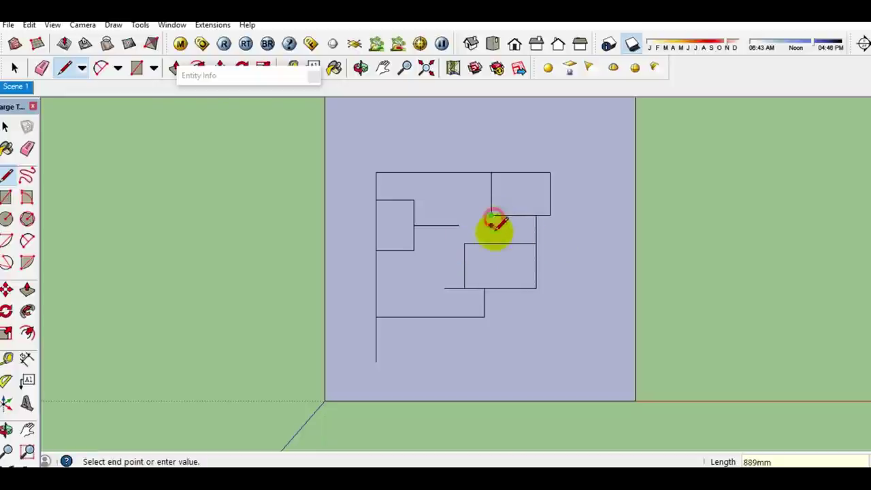
pyautogui.press('space')
# - Draw the slanted wall from a wall endpoint and bring up the Layers list
pyautogui.press('l')
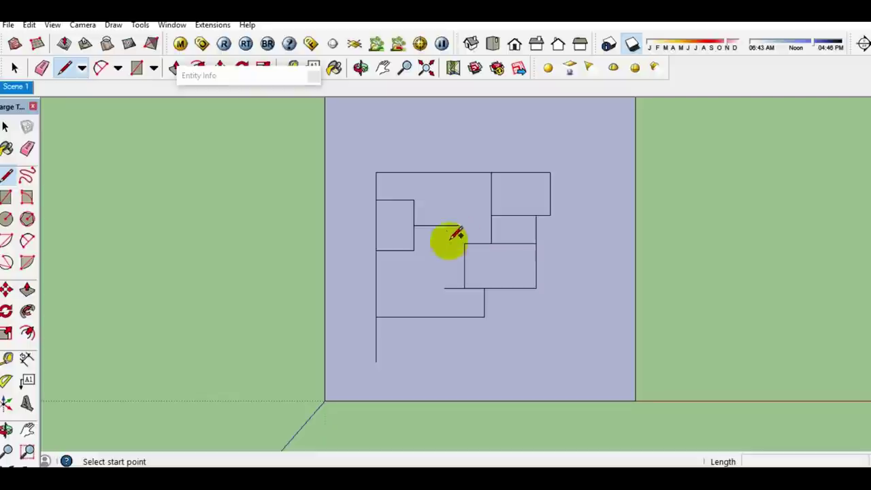
pyautogui.click(413, 250)
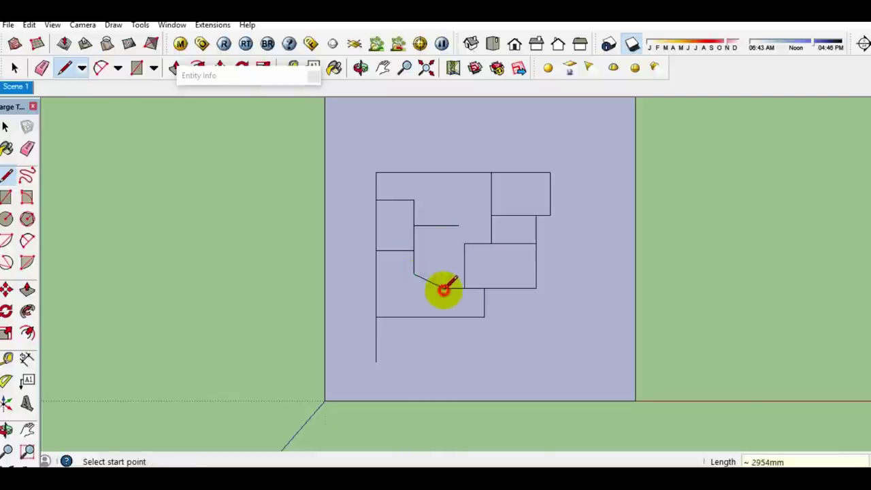
pyautogui.press('space')
pyautogui.scroll(2, 463, 366)
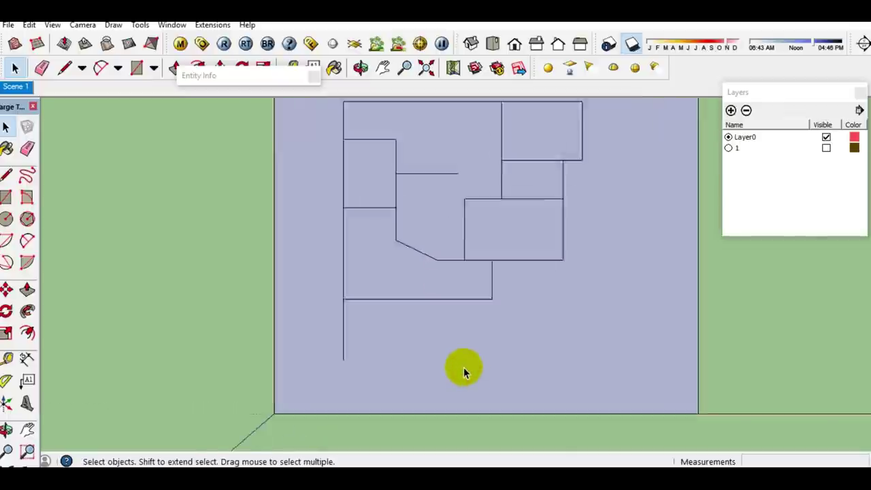
pyautogui.scroll(2, 464, 366)
pyautogui.scroll(2, 399, 292)
pyautogui.scroll(2, 422, 356)
# - Draw a 250 by 300 rectangle and turn it into a group, then a component
pyautogui.press('l')
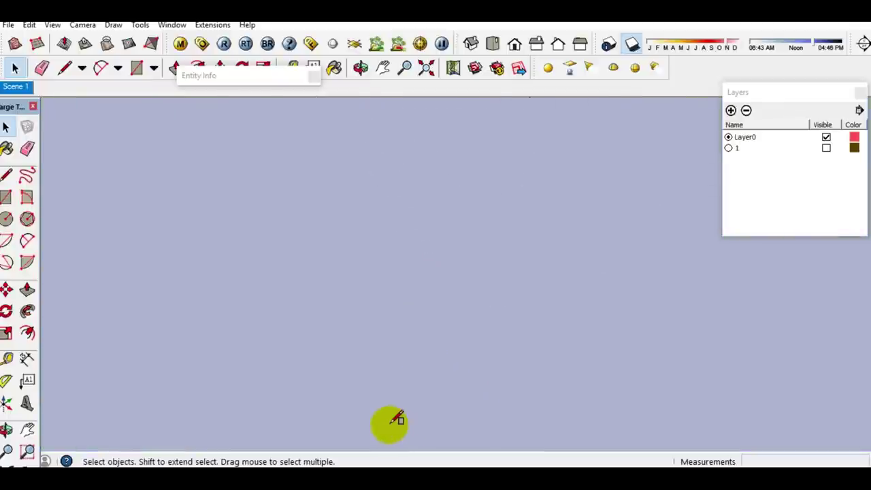
pyautogui.press('r')
pyautogui.click(361, 429)
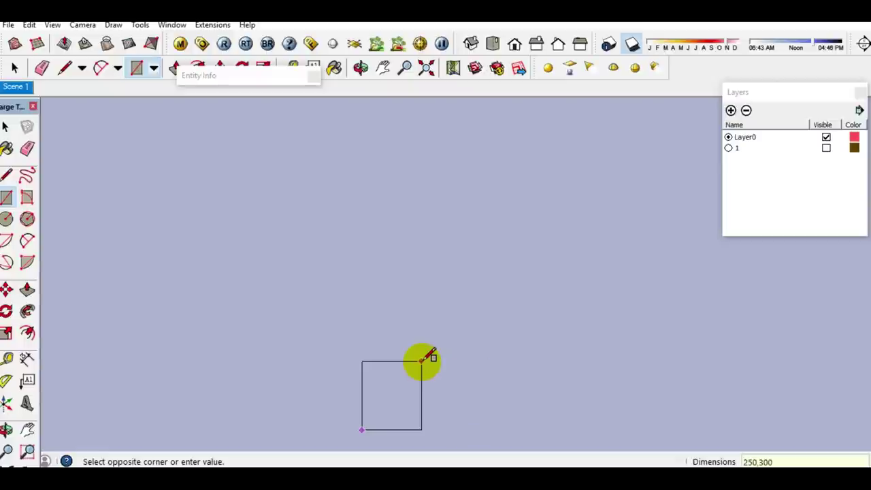
pyautogui.click(422, 381)
pyautogui.press('space')
pyautogui.scroll(-2, 419, 420)
pyautogui.rightClick(410, 421)
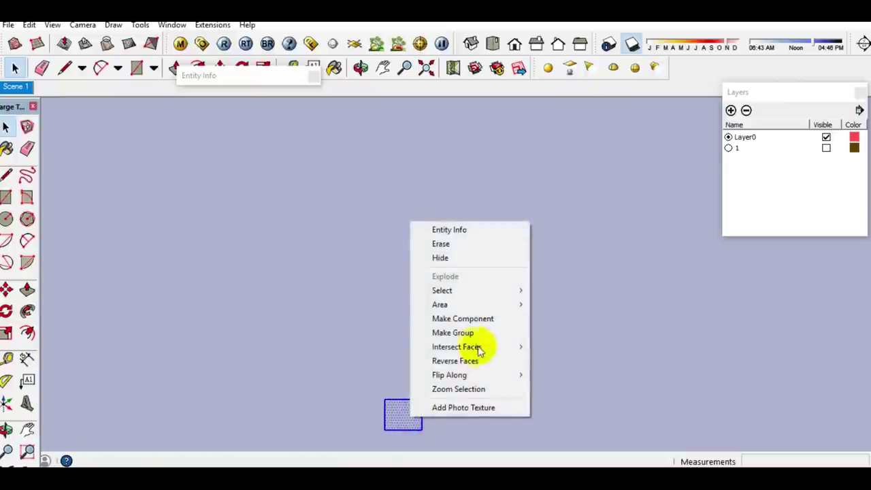
pyautogui.click(450, 334)
pyautogui.rightClick(404, 426)
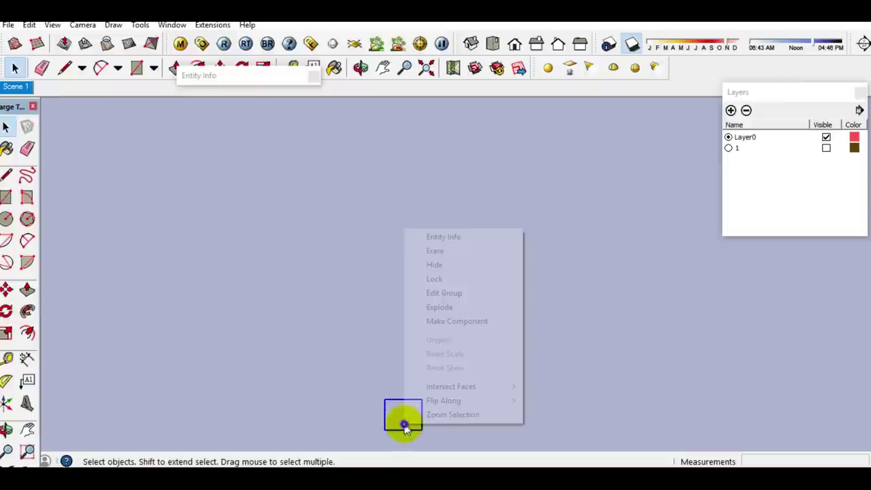
pyautogui.click(459, 325)
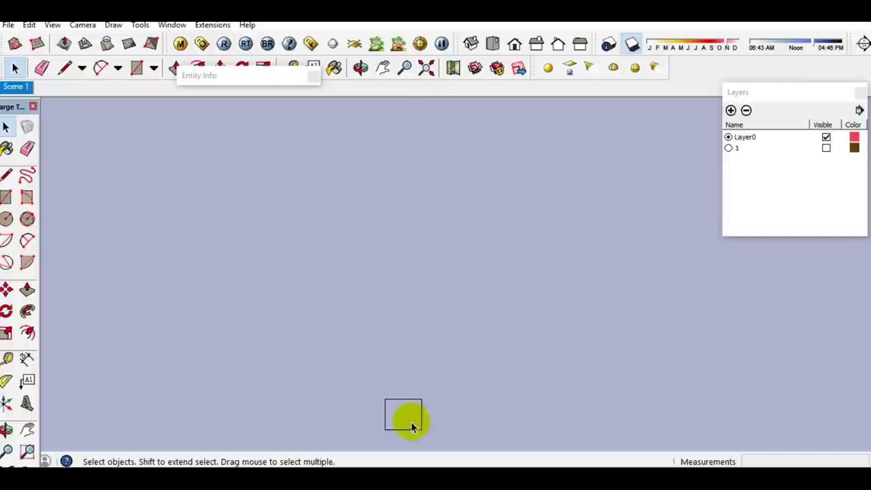
# - Draw a 150 by 1000 rectangle beside it and make it a group, then a component
pyautogui.press('m')
pyautogui.press('space')
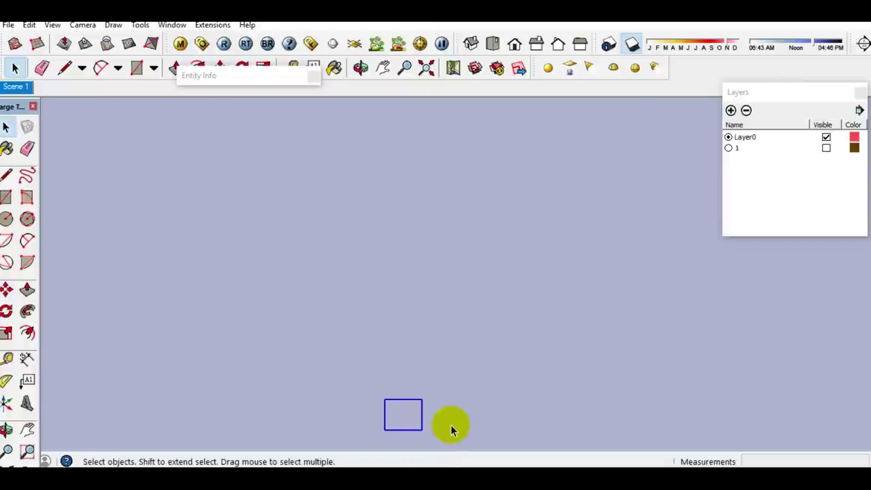
pyautogui.press('r')
pyautogui.click(456, 427)
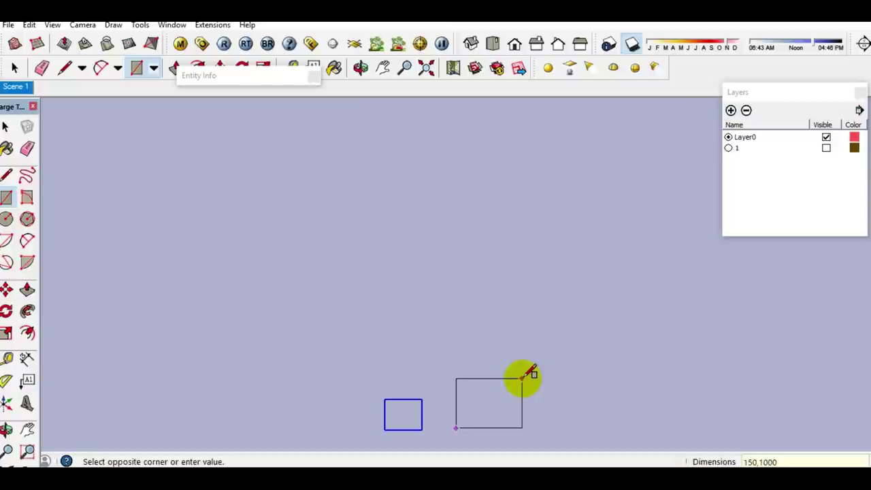
pyautogui.press('Return')
pyautogui.press('space')
pyautogui.rightClick(468, 391)
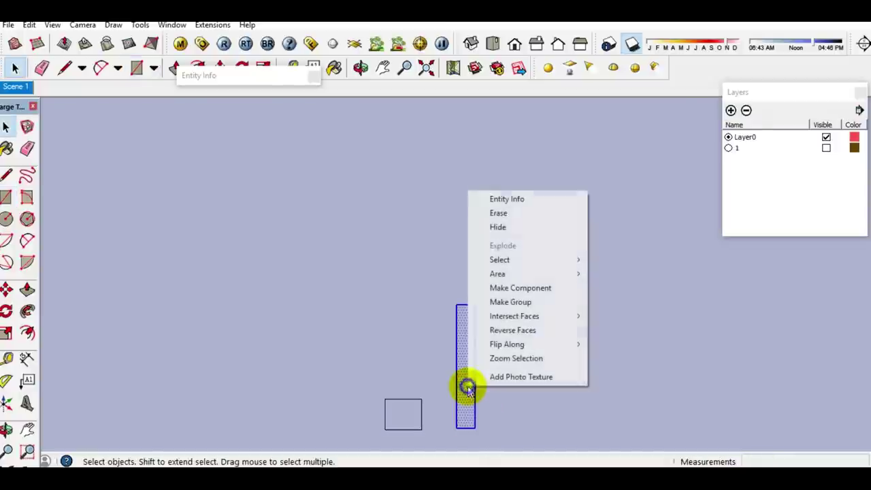
pyautogui.click(513, 308)
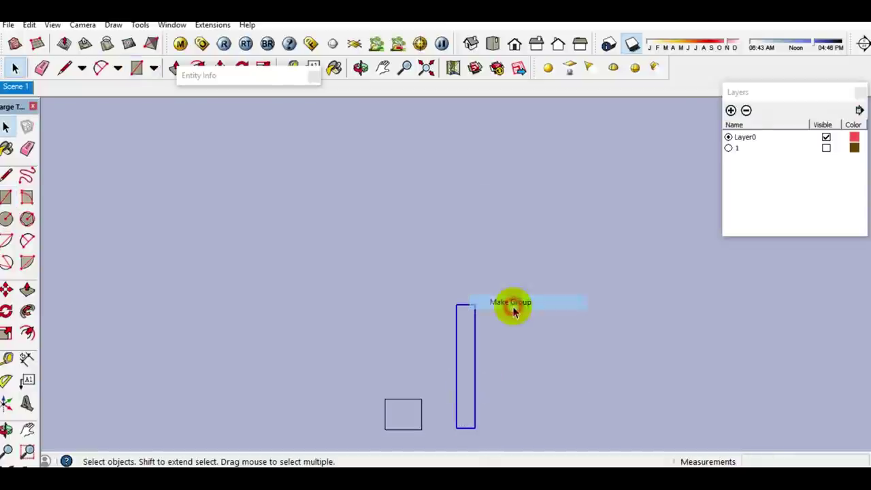
pyautogui.rightClick(463, 365)
pyautogui.click(513, 265)
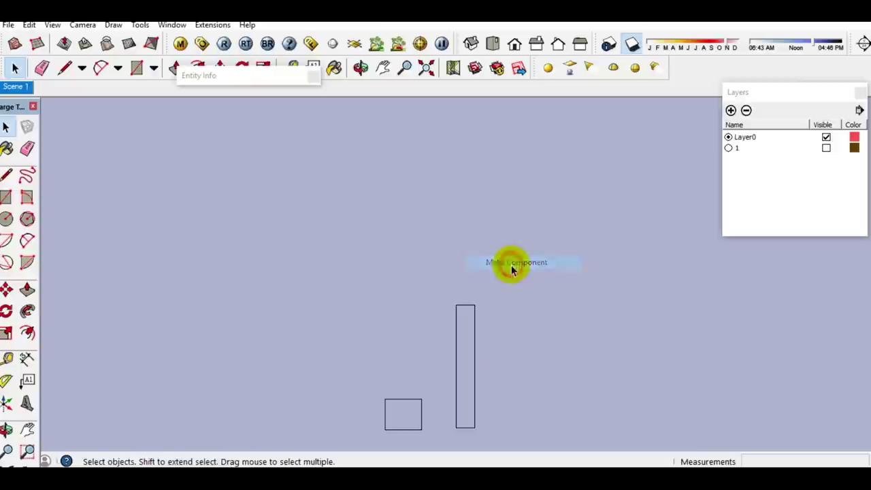
# - Rotate the small rectangle component 90° about its centre
pyautogui.scroll(1, 444, 303)
pyautogui.click(445, 304)
pyautogui.scroll(2, 445, 305)
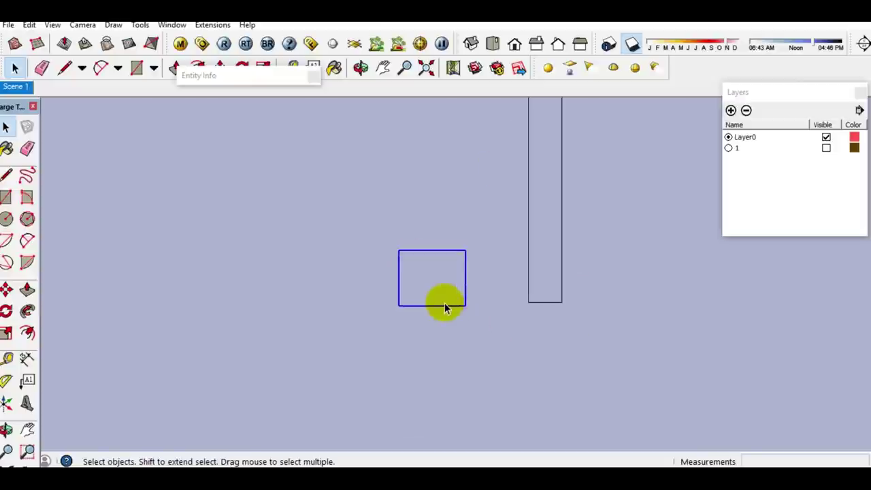
pyautogui.press('q')
pyautogui.click(422, 288)
pyautogui.click(439, 288)
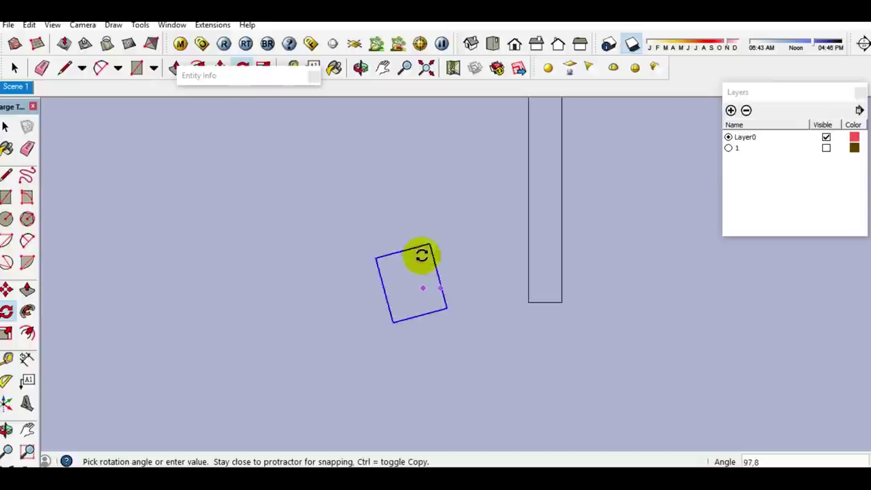
pyautogui.click(422, 255)
pyautogui.press('space')
# - Draw a diagonal across the square from its top-right to bottom-left corner
pyautogui.press('l')
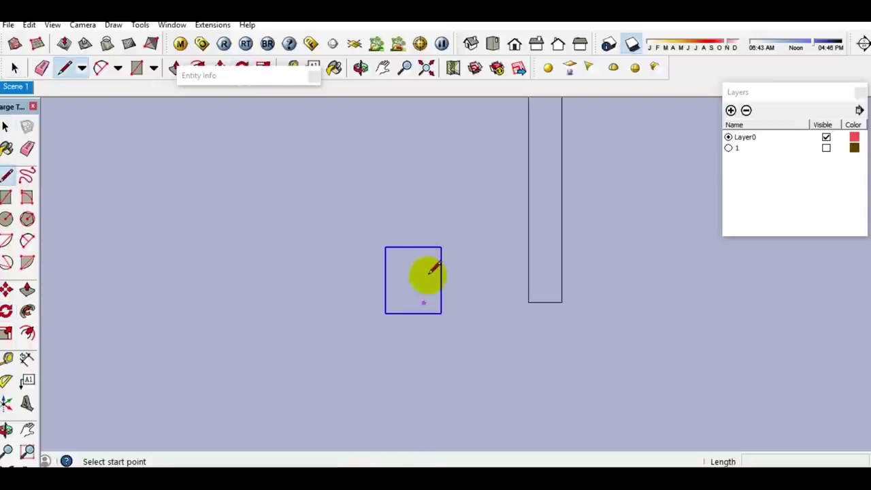
pyautogui.click(440, 247)
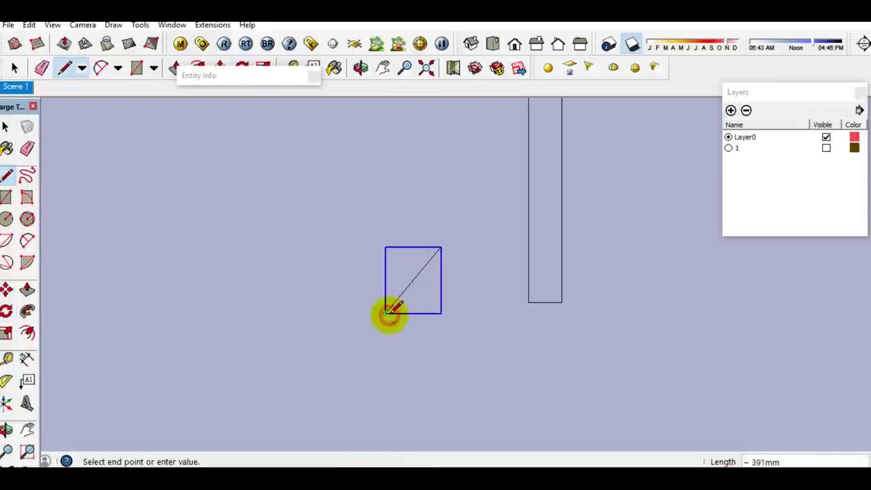
pyautogui.click(386, 313)
pyautogui.press('space')
# - Copy the square column with Move (M, Ctrl) onto the first wall corner of the plan
pyautogui.press('m')
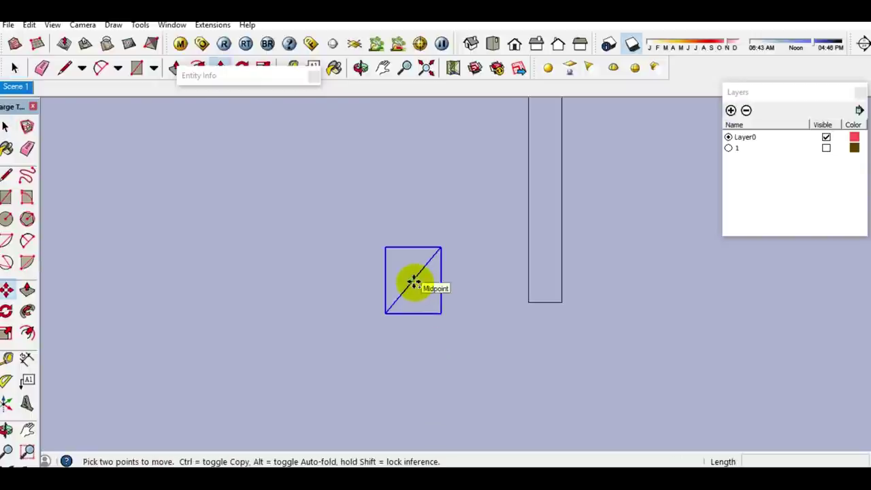
pyautogui.click(413, 281)
pyautogui.press('ctrl')
pyautogui.scroll(-3, 427, 325)
pyautogui.scroll(-4, 415, 299)
pyautogui.scroll(1, 340, 171)
pyautogui.scroll(2, 345, 235)
pyautogui.scroll(2, 321, 241)
pyautogui.scroll(2, 270, 250)
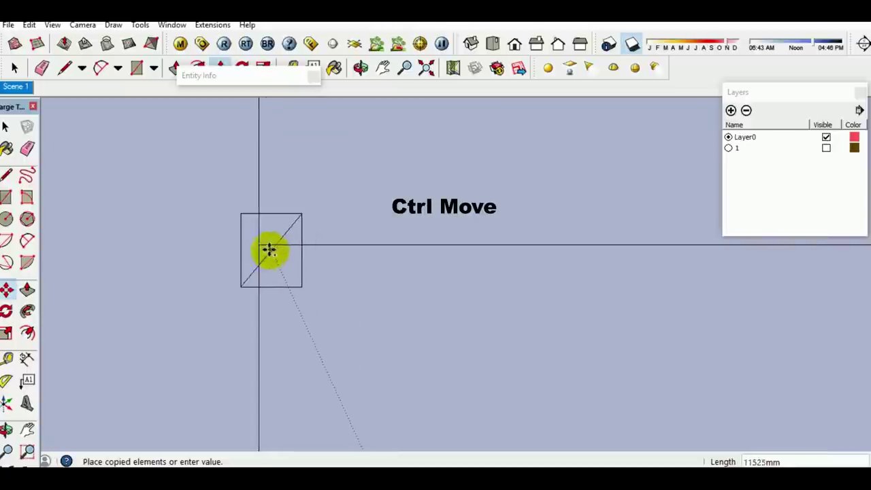
pyautogui.click(261, 247)
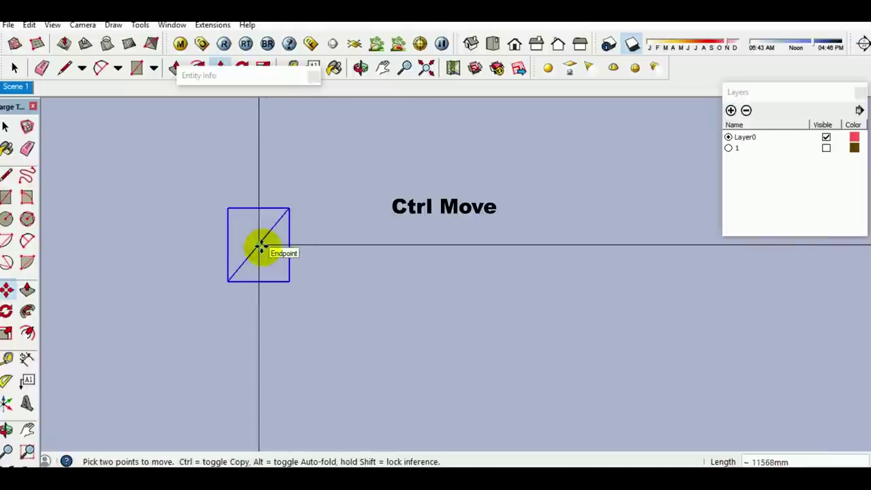
# - Copy the column onto the right wall line, the plan's top-left corner and a lower corner
pyautogui.click(262, 247)
pyautogui.scroll(-3, 268, 266)
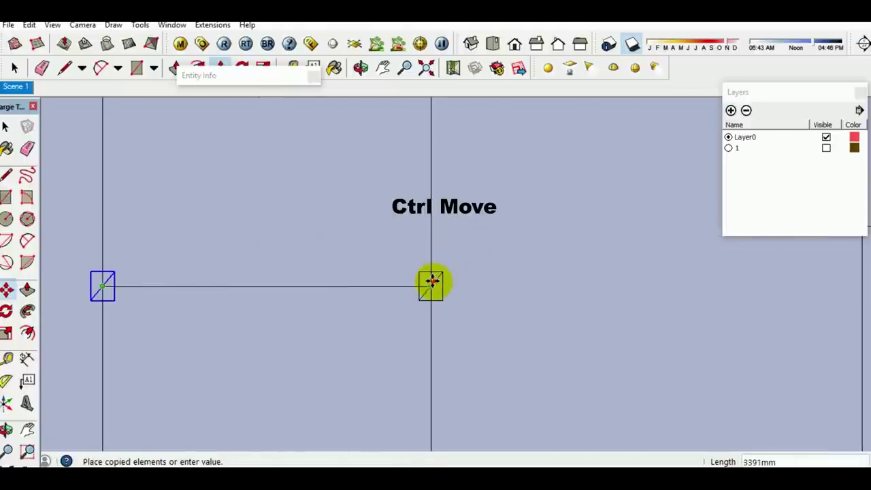
pyautogui.click(433, 284)
pyautogui.click(433, 286)
pyautogui.scroll(-2, 433, 287)
pyautogui.scroll(-2, 435, 296)
pyautogui.scroll(-2, 425, 272)
pyautogui.scroll(2, 364, 153)
pyautogui.scroll(1, 360, 147)
pyautogui.click(349, 113)
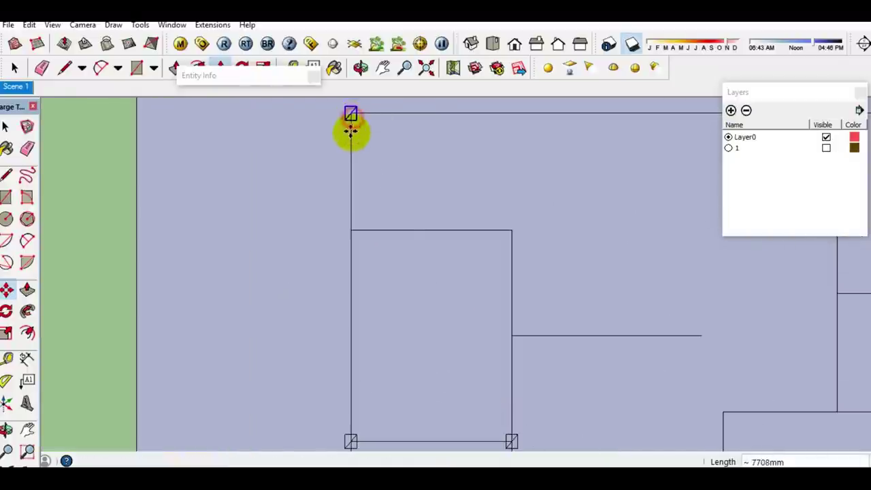
pyautogui.scroll(2, 350, 110)
pyautogui.click(349, 107)
pyautogui.scroll(1, 345, 270)
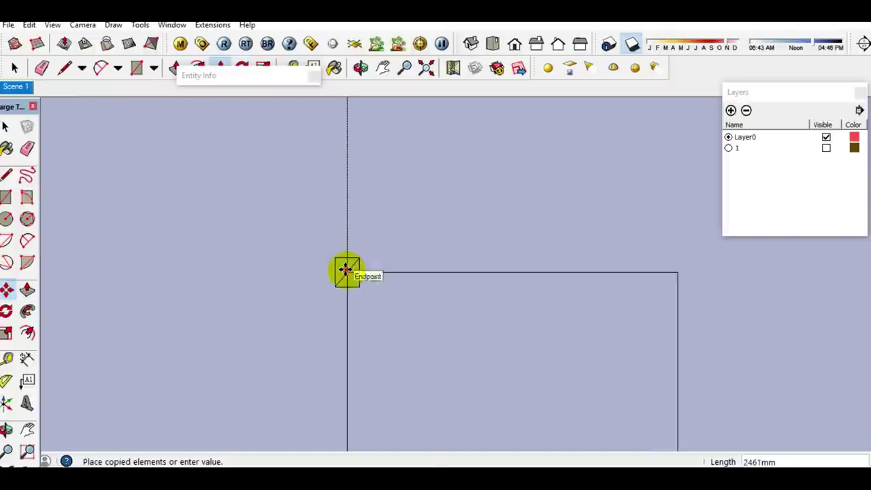
pyautogui.click(347, 271)
# - Add column copies at the right corner, another wall corner and a wall endpoint
pyautogui.scroll(-1, 347, 271)
pyautogui.scroll(2, 346, 270)
pyautogui.click(347, 270)
pyautogui.scroll(-1, 347, 271)
pyautogui.scroll(1, 583, 269)
pyautogui.click(583, 273)
pyautogui.scroll(-1, 582, 273)
pyautogui.click(582, 272)
pyautogui.scroll(-1, 385, 274)
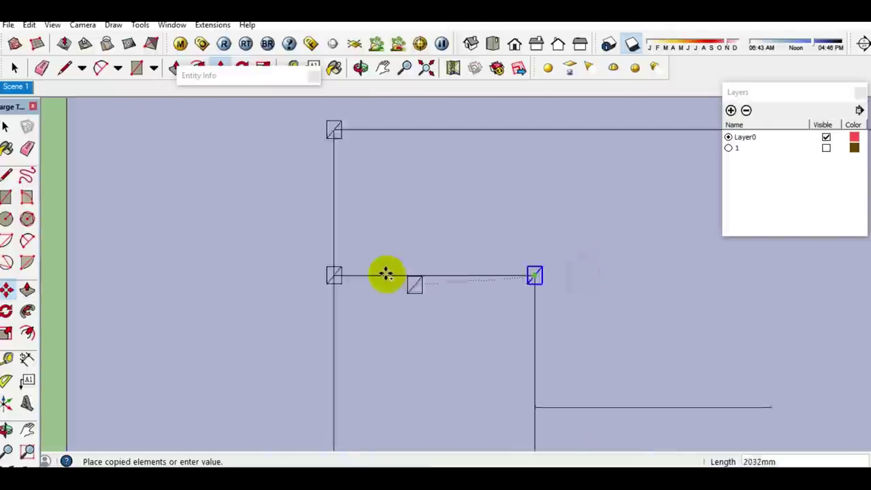
pyautogui.scroll(-2, 373, 253)
pyautogui.scroll(2, 439, 311)
pyautogui.scroll(2, 440, 312)
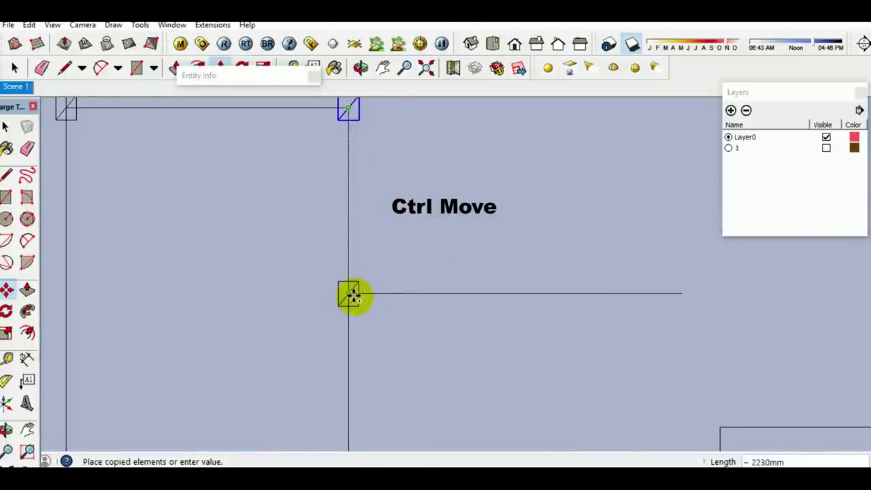
pyautogui.click(352, 294)
pyautogui.click(349, 294)
pyautogui.scroll(-1, 363, 254)
pyautogui.scroll(-2, 322, 249)
pyautogui.scroll(2, 501, 167)
pyautogui.scroll(1, 454, 191)
pyautogui.scroll(1, 454, 190)
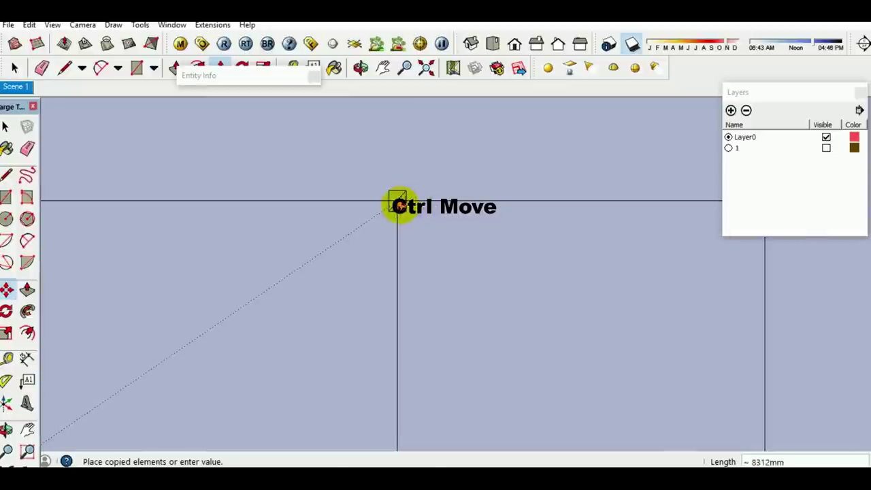
pyautogui.click(397, 202)
# - Place four more column copies at wall endpoints across the right and left parts of the plan
pyautogui.click(397, 202)
pyautogui.scroll(-1, 402, 220)
pyautogui.scroll(1, 563, 220)
pyautogui.scroll(1, 552, 218)
pyautogui.scroll(1, 552, 217)
pyautogui.click(552, 217)
pyautogui.scroll(1, 552, 217)
pyautogui.click(552, 218)
pyautogui.scroll(-2, 515, 179)
pyautogui.scroll(-2, 515, 179)
pyautogui.scroll(-1, 537, 217)
pyautogui.scroll(2, 500, 254)
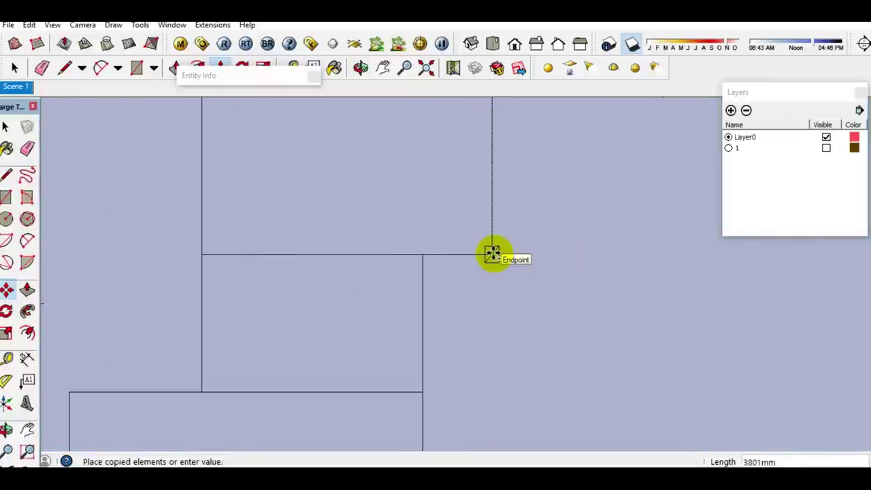
pyautogui.click(492, 254)
pyautogui.scroll(2, 492, 254)
pyautogui.click(492, 253)
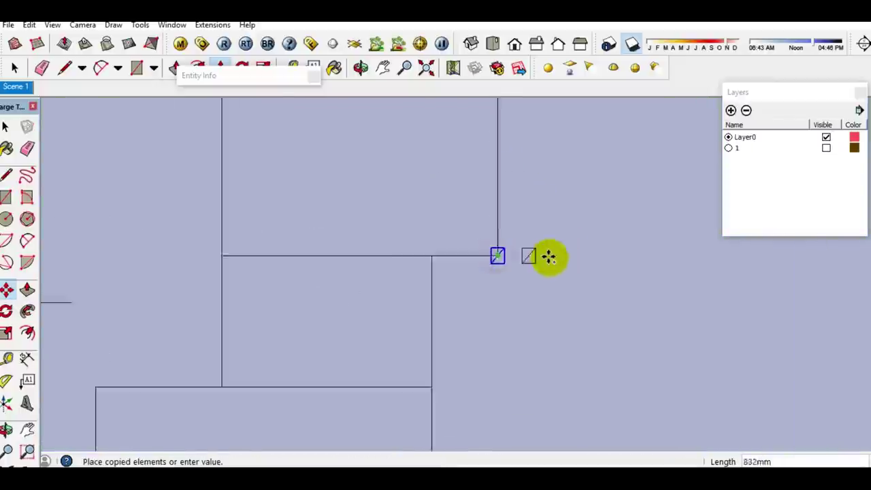
pyautogui.keyDown('shift'); pyautogui.moveTo(133, 251); pyautogui.dragTo(285, 257, button='middle'); pyautogui.keyUp('shift')
pyautogui.click(269, 259)
pyautogui.scroll(2, 265, 259)
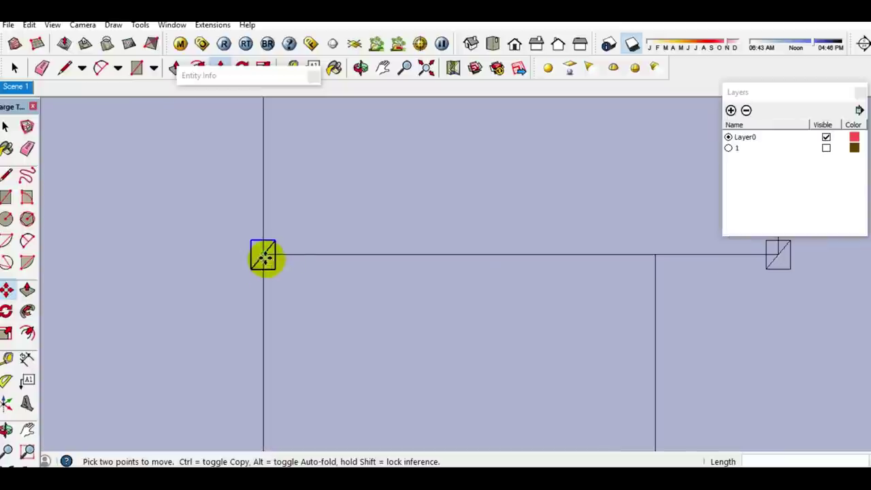
pyautogui.click(262, 257)
pyautogui.scroll(-2, 404, 202)
pyautogui.scroll(-3, 388, 244)
pyautogui.scroll(2, 358, 315)
pyautogui.click(358, 316)
# - Add column copies on the right wall line, at a wall corner and at a wall endpoint
pyautogui.scroll(1, 358, 317)
pyautogui.scroll(1, 358, 316)
pyautogui.click(358, 316)
pyautogui.scroll(-2, 381, 316)
pyautogui.scroll(1, 566, 317)
pyautogui.click(566, 299)
pyautogui.scroll(-1, 565, 310)
pyautogui.scroll(1, 564, 310)
pyautogui.click(564, 311)
pyautogui.scroll(-2, 525, 163)
pyautogui.scroll(-1, 525, 163)
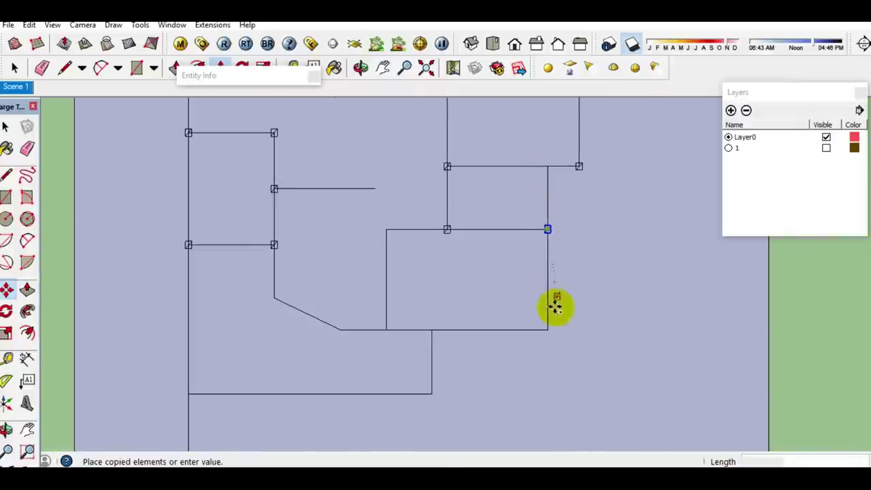
pyautogui.scroll(2, 556, 306)
pyautogui.click(539, 349)
pyautogui.click(540, 349)
pyautogui.scroll(-3, 486, 277)
pyautogui.scroll(2, 372, 302)
pyautogui.scroll(1, 372, 303)
pyautogui.click(348, 302)
# - Place a column copy at the top wall junction and end the copy run
pyautogui.scroll(1, 348, 302)
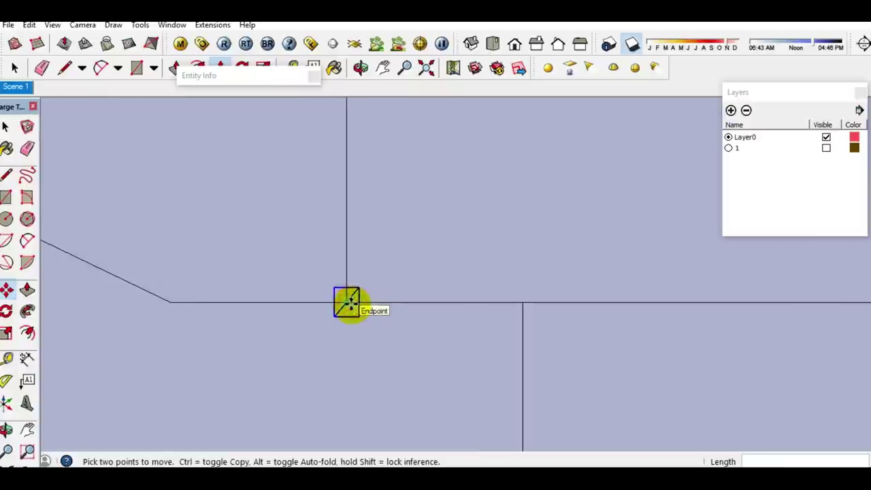
pyautogui.click(347, 302)
pyautogui.scroll(-1, 361, 309)
pyautogui.scroll(-2, 388, 188)
pyautogui.scroll(2, 354, 253)
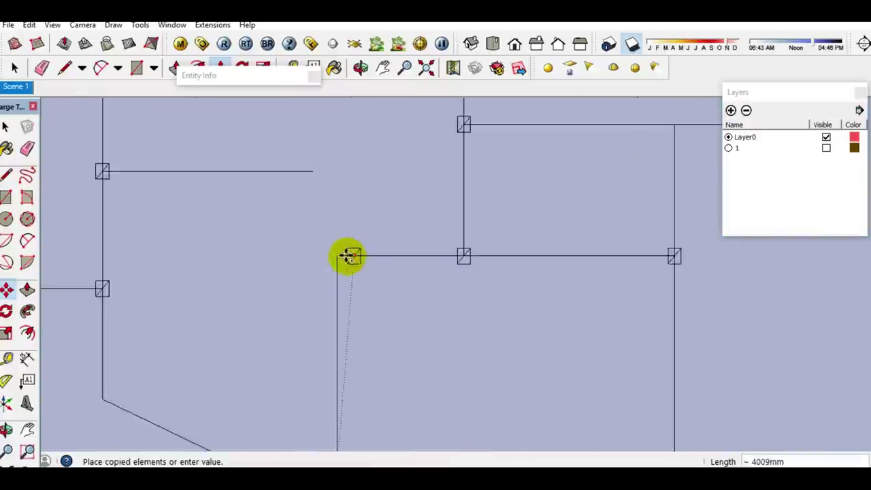
pyautogui.scroll(1, 335, 257)
pyautogui.scroll(1, 334, 259)
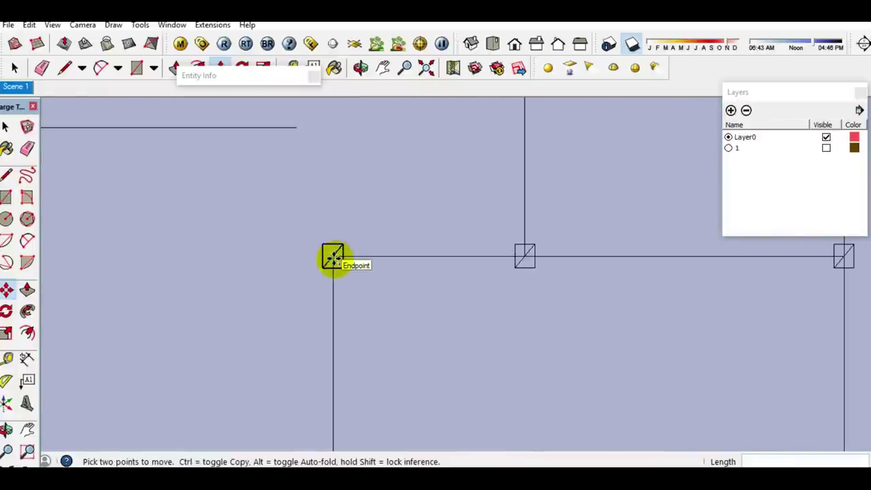
pyautogui.click(333, 257)
pyautogui.scroll(-1, 334, 259)
pyautogui.scroll(-1, 340, 261)
pyautogui.scroll(-1, 302, 161)
pyautogui.scroll(2, 278, 195)
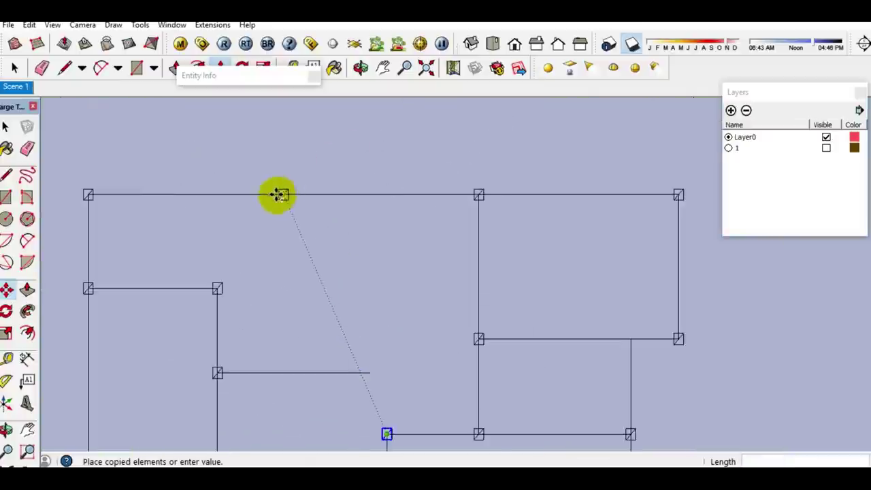
pyautogui.scroll(2, 279, 195)
pyautogui.click(284, 195)
pyautogui.press('space')
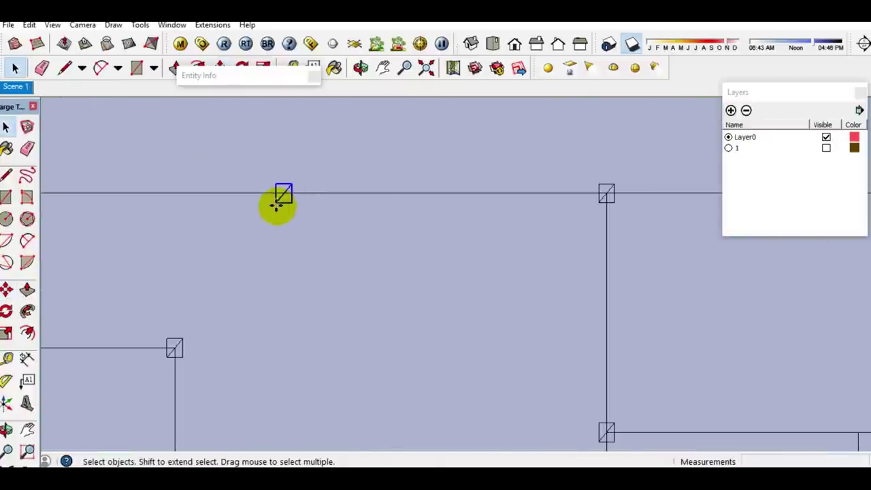
# - Copy one more column onto the plan's left wall corner
pyautogui.scroll(1, 279, 200)
pyautogui.press('m')
pyautogui.press('ctrl')
pyautogui.click(366, 189)
pyautogui.scroll(-3, 391, 161)
pyautogui.scroll(-1, 381, 204)
pyautogui.scroll(2, 355, 305)
pyautogui.scroll(2, 328, 315)
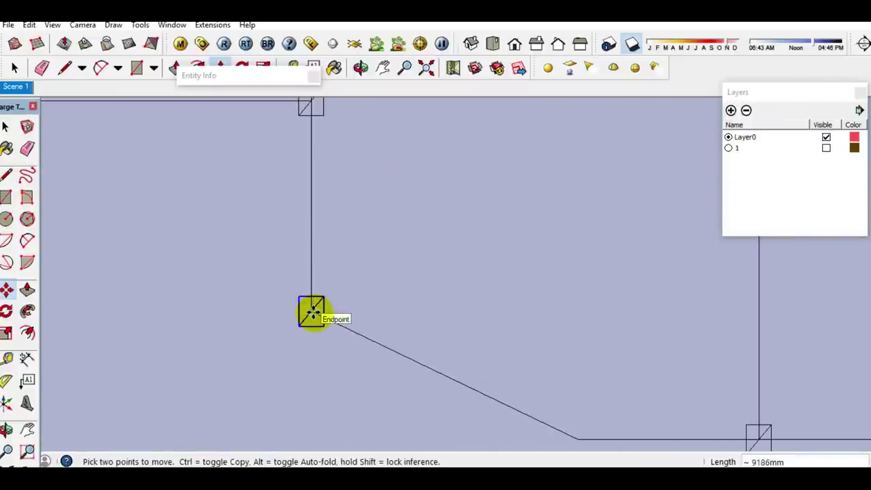
pyautogui.click(312, 311)
pyautogui.scroll(-2, 284, 307)
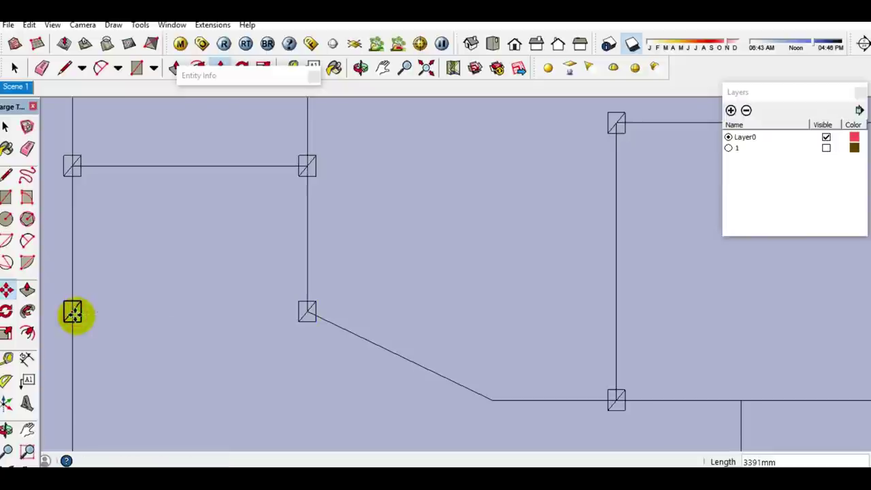
pyautogui.click(73, 311)
pyautogui.press('space')
pyautogui.scroll(-2, 341, 255)
pyautogui.scroll(-2, 408, 350)
pyautogui.scroll(3, 355, 330)
pyautogui.scroll(2, 355, 330)
pyautogui.scroll(2, 354, 318)
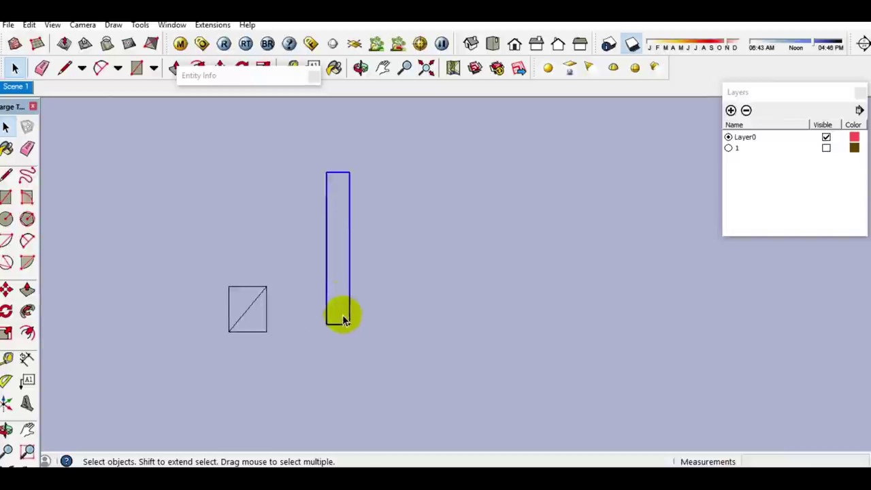
# - Copy the tall post onto the column positions along the left wall line of the plan
pyautogui.scroll(2, 343, 312)
pyautogui.press('m')
pyautogui.press('ctrl')
pyautogui.click(339, 329)
pyautogui.scroll(-2, 476, 347)
pyautogui.scroll(-2, 512, 322)
pyautogui.scroll(2, 294, 319)
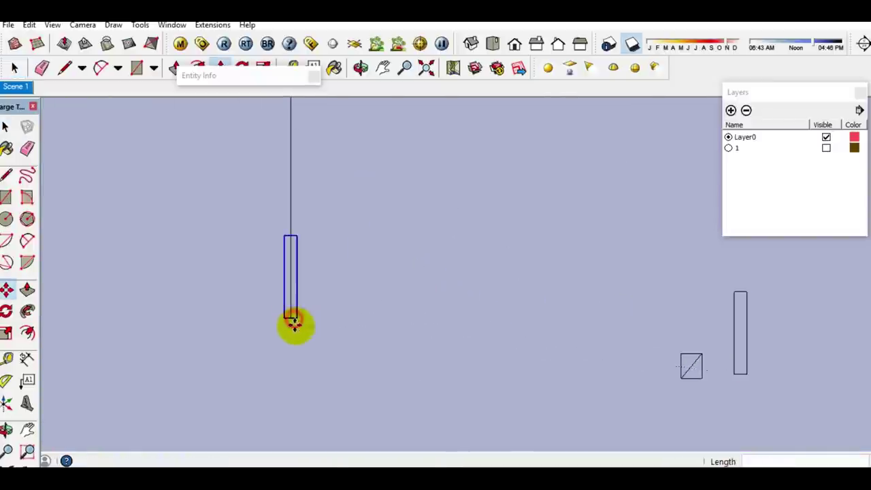
pyautogui.scroll(1, 293, 322)
pyautogui.click(289, 318)
pyautogui.scroll(-3, 272, 374)
pyautogui.scroll(1, 369, 189)
pyautogui.scroll(2, 323, 187)
pyautogui.scroll(2, 322, 186)
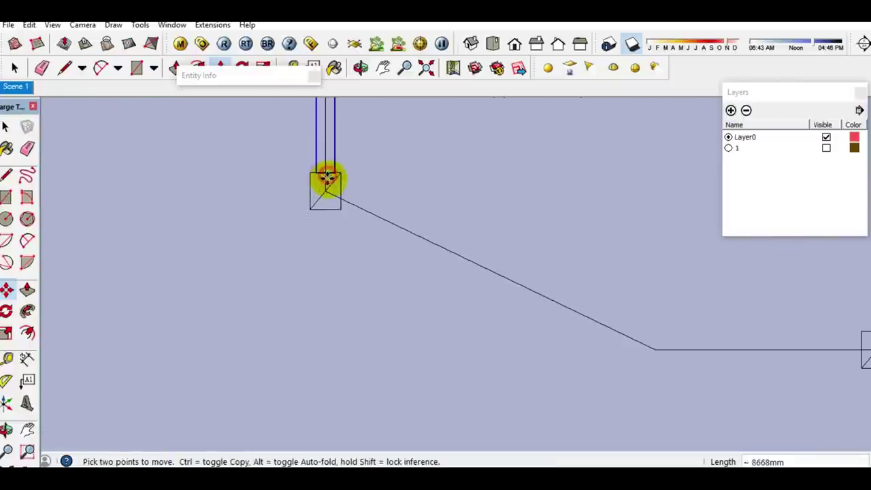
pyautogui.scroll(1, 328, 175)
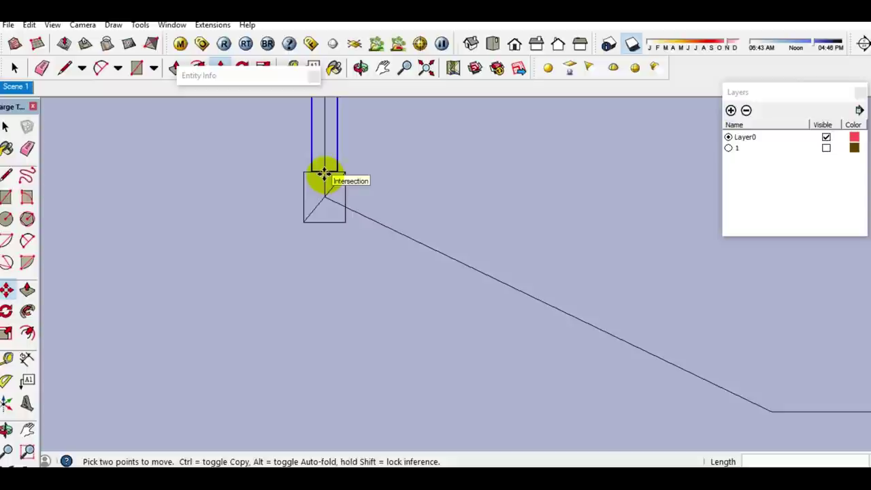
pyautogui.click(324, 174)
pyautogui.scroll(-3, 338, 239)
pyautogui.scroll(-3, 379, 183)
pyautogui.scroll(1, 270, 226)
pyautogui.scroll(3, 258, 229)
pyautogui.scroll(2, 241, 234)
pyautogui.click(241, 233)
pyautogui.scroll(2, 243, 237)
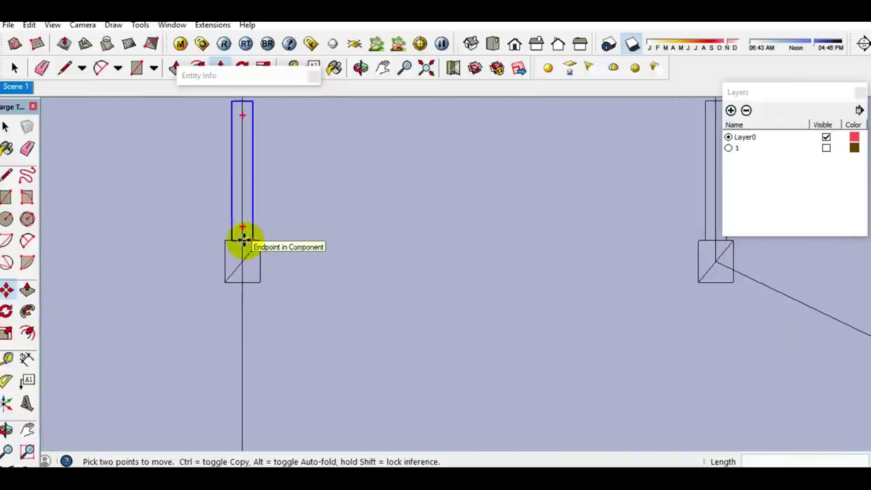
pyautogui.click(242, 238)
pyautogui.scroll(-2, 285, 299)
pyautogui.scroll(-3, 288, 220)
pyautogui.scroll(2, 290, 233)
pyautogui.scroll(2, 267, 264)
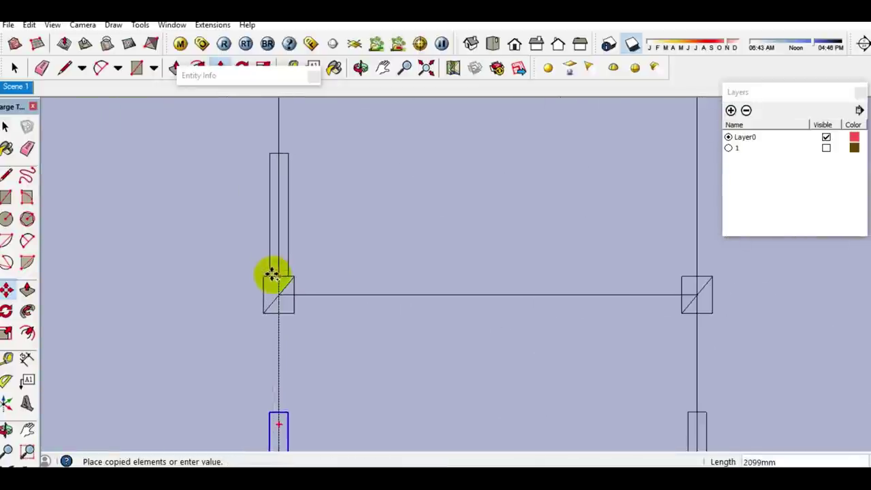
pyautogui.click(277, 274)
pyautogui.scroll(-2, 286, 292)
pyautogui.scroll(-2, 299, 197)
pyautogui.scroll(4, 289, 218)
pyautogui.scroll(2, 279, 223)
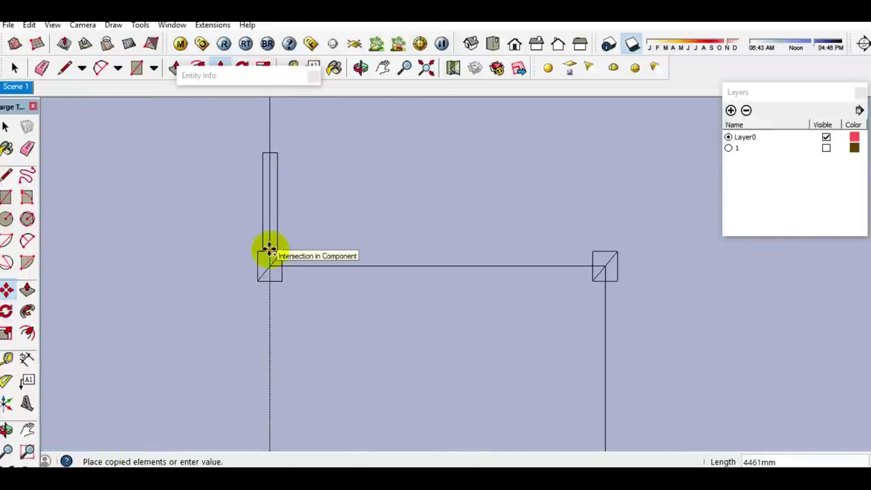
pyautogui.click(269, 251)
pyautogui.scroll(2, 269, 251)
# - Place further post copies onto the remaining column positions on the right side of the plan
pyautogui.press('ctrl')
pyautogui.click(269, 251)
pyautogui.scroll(-2, 353, 194)
pyautogui.scroll(-2, 447, 249)
pyautogui.scroll(3, 413, 281)
pyautogui.scroll(2, 413, 281)
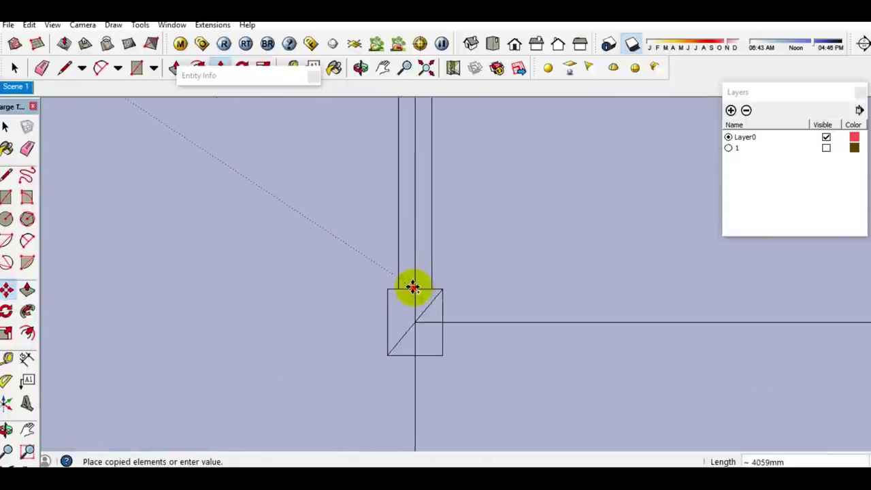
pyautogui.click(414, 284)
pyautogui.scroll(-3, 413, 181)
pyautogui.scroll(-2, 443, 305)
pyautogui.scroll(3, 411, 309)
pyautogui.scroll(2, 397, 309)
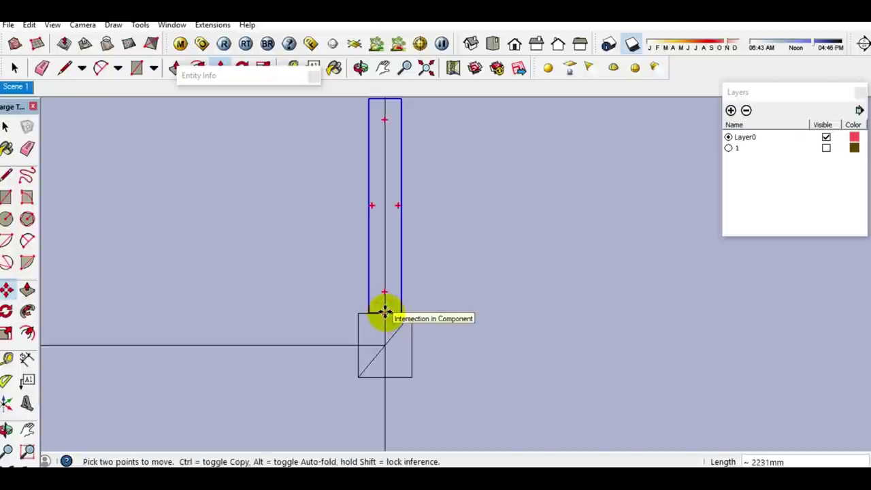
pyautogui.click(384, 311)
pyautogui.scroll(-3, 342, 237)
pyautogui.scroll(-2, 342, 229)
pyautogui.scroll(1, 480, 334)
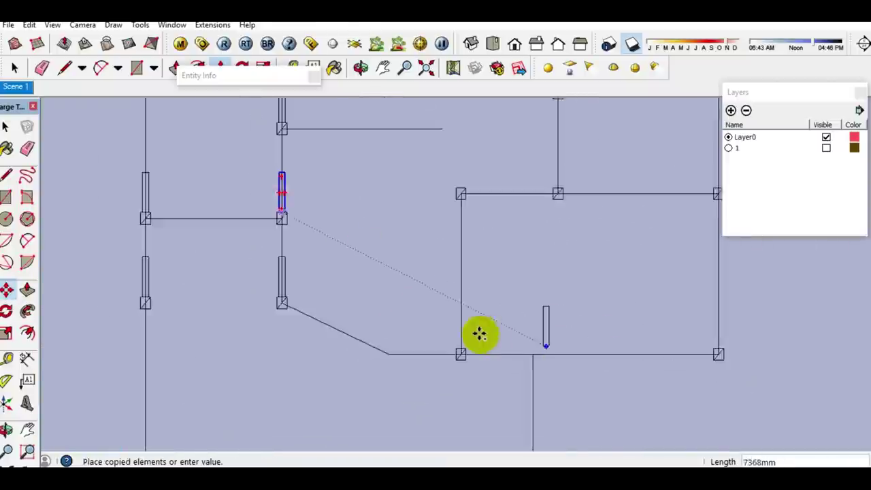
pyautogui.scroll(2, 479, 333)
pyautogui.scroll(2, 461, 351)
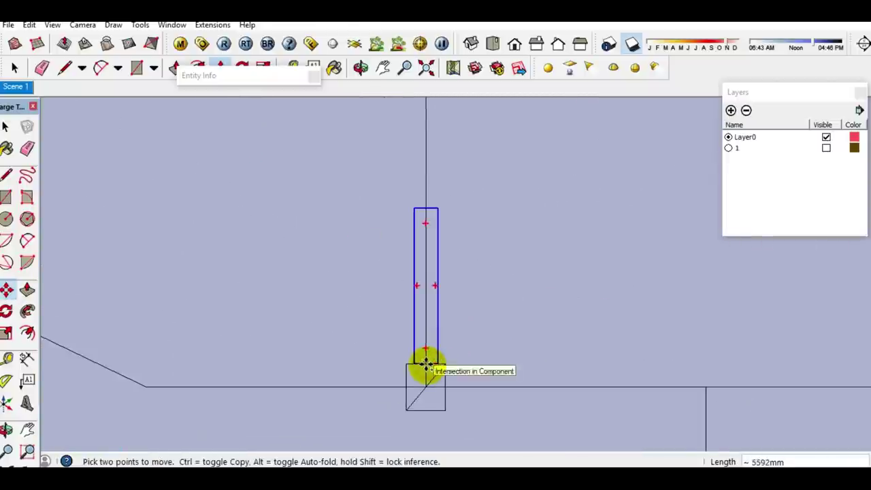
pyautogui.click(426, 365)
pyautogui.scroll(-3, 405, 332)
pyautogui.scroll(1, 599, 330)
pyautogui.scroll(2, 537, 331)
pyautogui.scroll(1, 511, 359)
pyautogui.scroll(1, 510, 358)
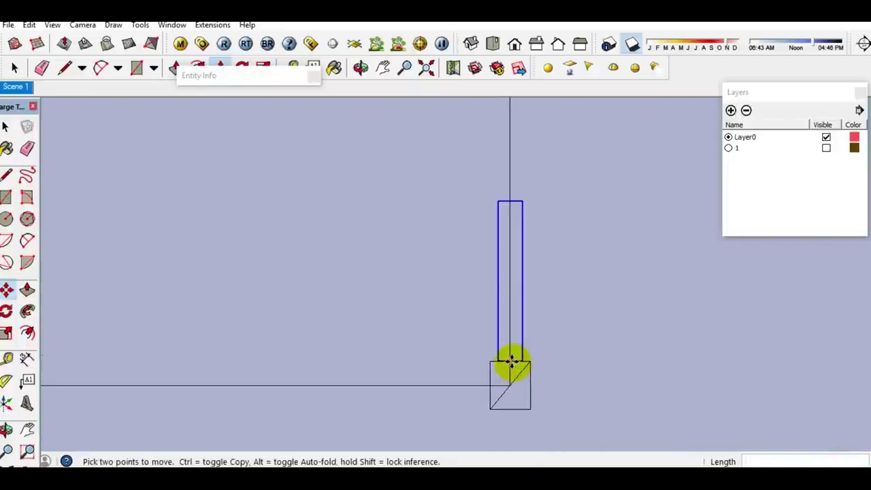
pyautogui.click(510, 359)
pyautogui.scroll(-1, 466, 387)
pyautogui.scroll(-2, 483, 292)
pyautogui.scroll(2, 476, 220)
pyautogui.scroll(1, 453, 273)
pyautogui.click(452, 285)
pyautogui.scroll(-2, 553, 264)
pyautogui.scroll(-2, 538, 249)
pyautogui.scroll(2, 443, 249)
pyautogui.scroll(3, 422, 293)
pyautogui.scroll(1, 421, 293)
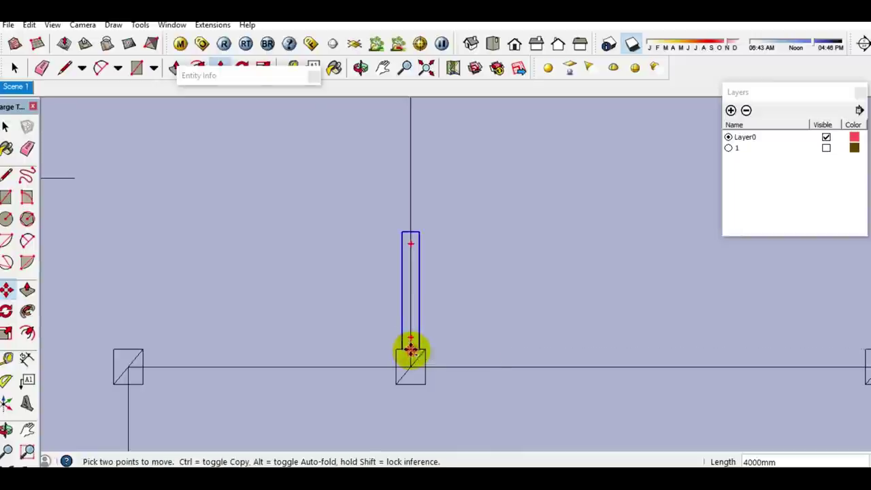
pyautogui.click(411, 350)
pyautogui.scroll(-2, 369, 378)
pyautogui.scroll(-2, 369, 379)
pyautogui.scroll(2, 392, 326)
pyautogui.scroll(2, 374, 298)
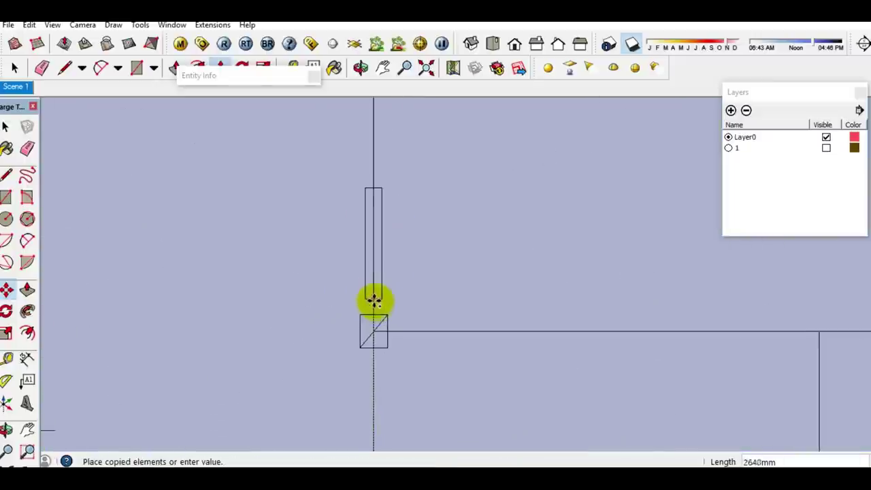
pyautogui.click(374, 315)
pyautogui.click(373, 314)
pyautogui.scroll(-2, 349, 252)
pyautogui.scroll(-2, 478, 255)
pyautogui.scroll(2, 567, 266)
pyautogui.scroll(2, 563, 304)
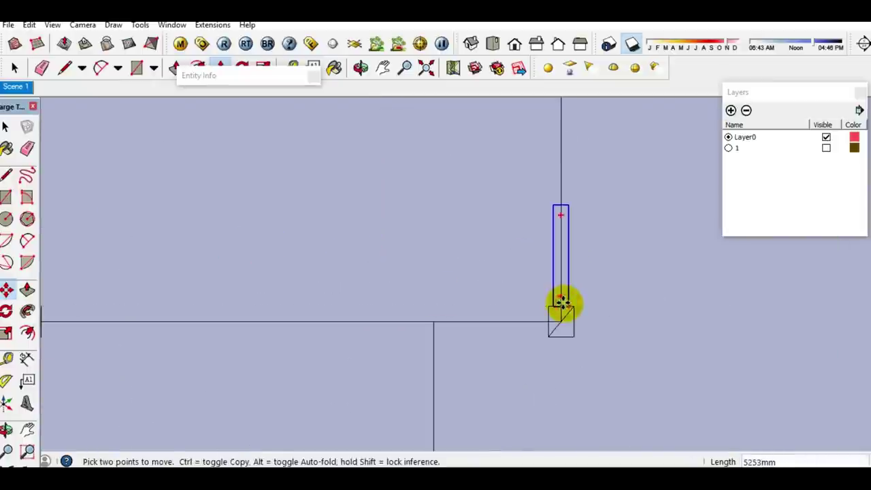
pyautogui.click(560, 299)
pyautogui.press('space')
# - Copy the small column base onto the left wall box
pyautogui.scroll(1, 525, 325)
pyautogui.moveTo(521, 288); pyautogui.dragTo(648, 375)
pyautogui.press('m')
pyautogui.press('ctrl')
pyautogui.click(568, 319)
pyautogui.scroll(-4, 598, 312)
pyautogui.scroll(2, 343, 333)
pyautogui.scroll(2, 331, 292)
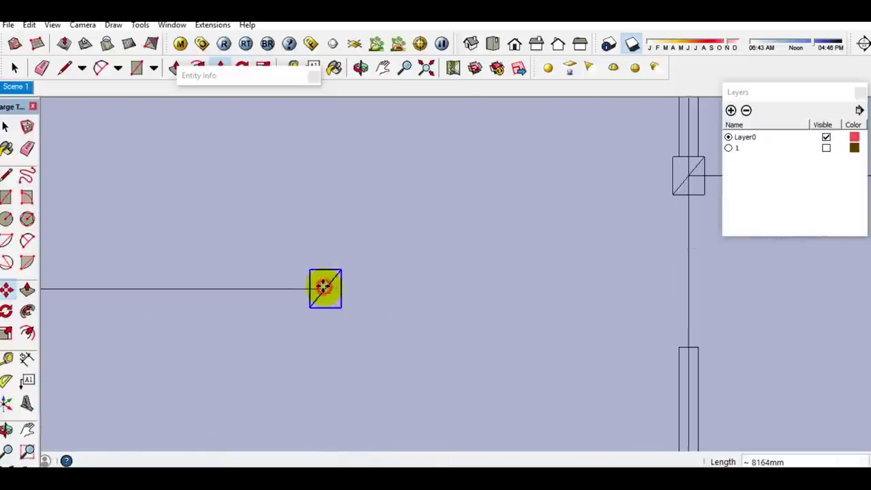
pyautogui.click(324, 287)
pyautogui.press('space')
# - Rotate the thin wall rectangle 90° so it lies horizontally
pyautogui.scroll(-3, 340, 273)
pyautogui.scroll(-3, 360, 239)
pyautogui.scroll(-1, 408, 272)
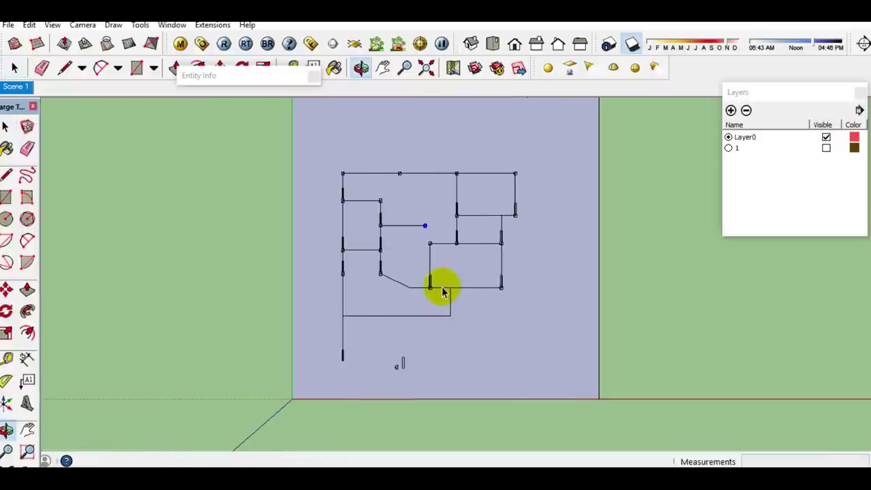
pyautogui.scroll(2, 422, 381)
pyautogui.scroll(3, 417, 367)
pyautogui.scroll(2, 405, 340)
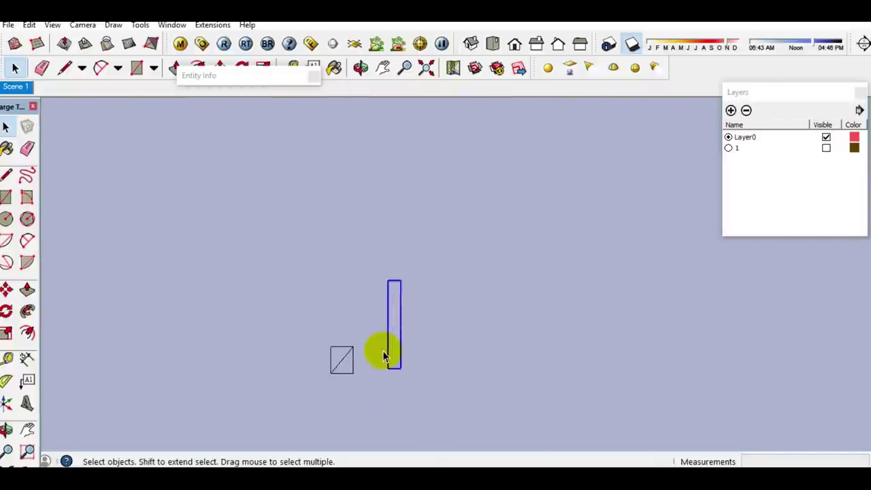
pyautogui.press('q')
pyautogui.scroll(1, 398, 361)
pyautogui.click(395, 368)
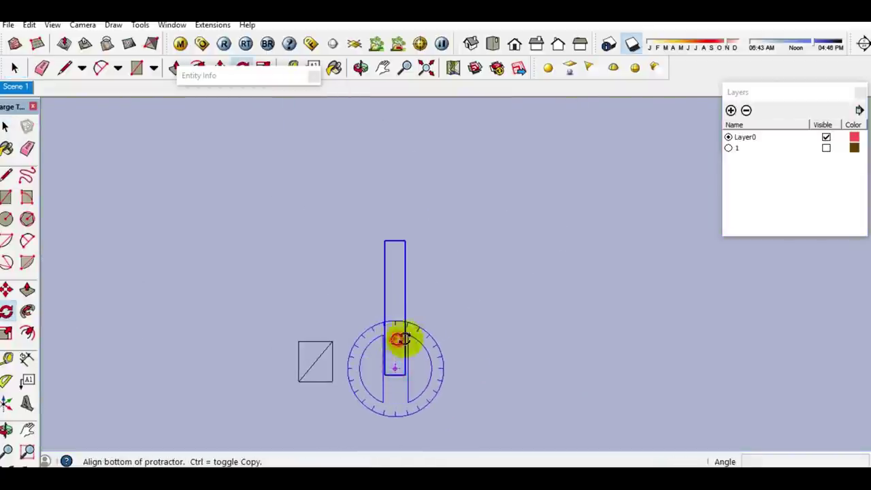
pyautogui.click(395, 339)
pyautogui.click(445, 373)
pyautogui.press('space')
# - Copy the short wall piece beside the first column boxes at the plan's wall corners
pyautogui.press('m')
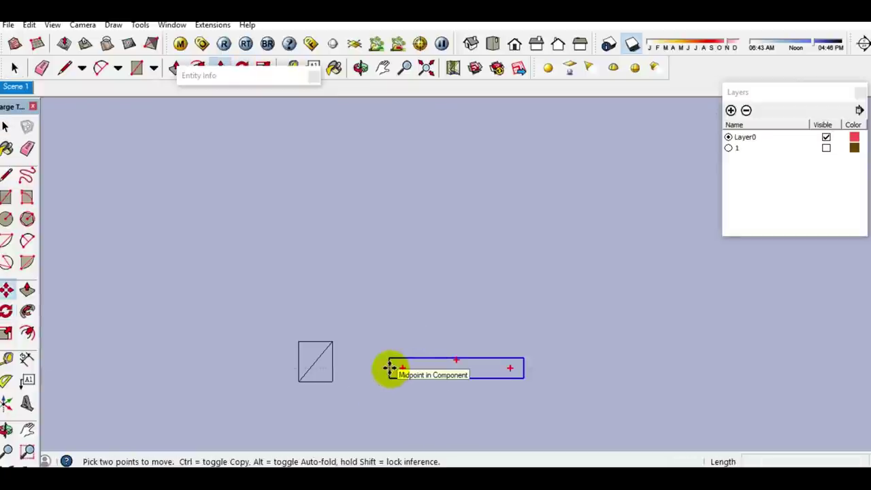
pyautogui.click(389, 368)
pyautogui.press('ctrl')
pyautogui.scroll(-3, 436, 381)
pyautogui.scroll(-2, 413, 315)
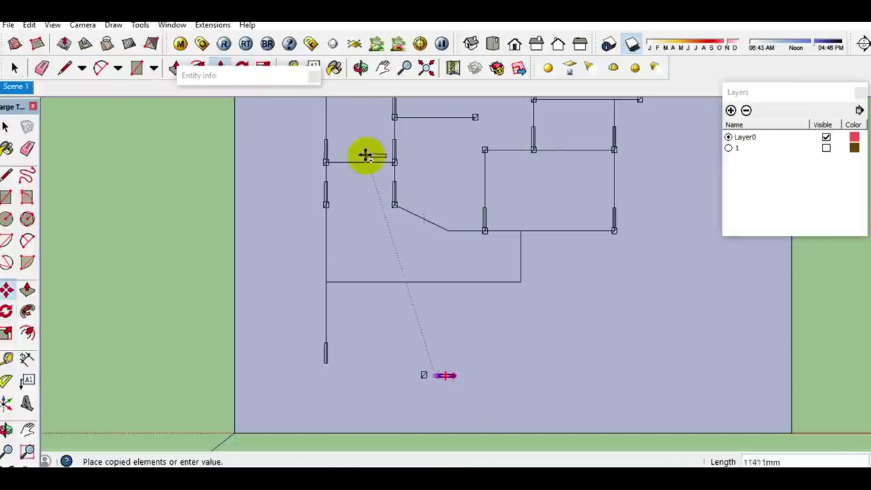
pyautogui.scroll(3, 297, 171)
pyautogui.scroll(2, 295, 157)
pyautogui.scroll(2, 300, 169)
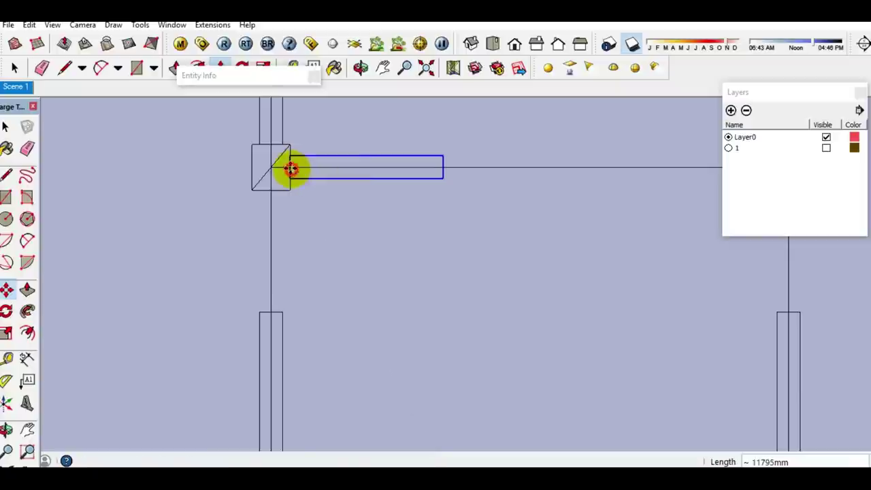
pyautogui.click(291, 169)
pyautogui.scroll(-3, 302, 211)
pyautogui.scroll(-4, 306, 221)
pyautogui.scroll(2, 469, 293)
pyautogui.scroll(1, 442, 278)
pyautogui.scroll(-1, 476, 278)
pyautogui.scroll(3, 495, 289)
pyautogui.scroll(1, 480, 292)
pyautogui.click(474, 294)
pyautogui.scroll(1, 567, 291)
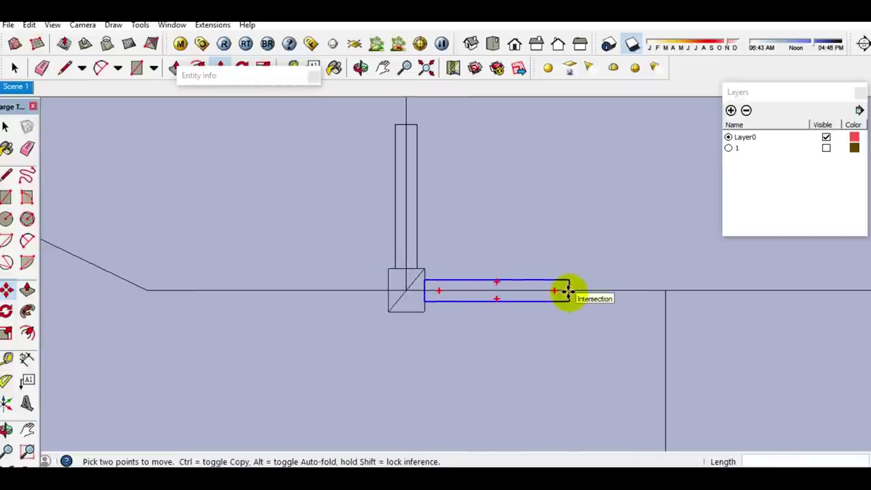
pyautogui.click(567, 291)
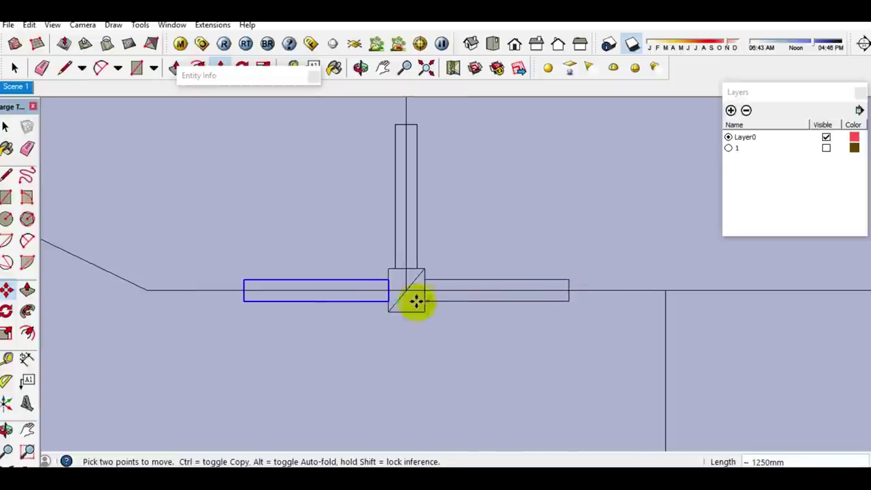
pyautogui.click(235, 309)
pyautogui.scroll(-3, 225, 323)
pyautogui.scroll(-2, 233, 322)
pyautogui.scroll(2, 274, 220)
pyautogui.scroll(2, 223, 222)
pyautogui.scroll(2, 224, 223)
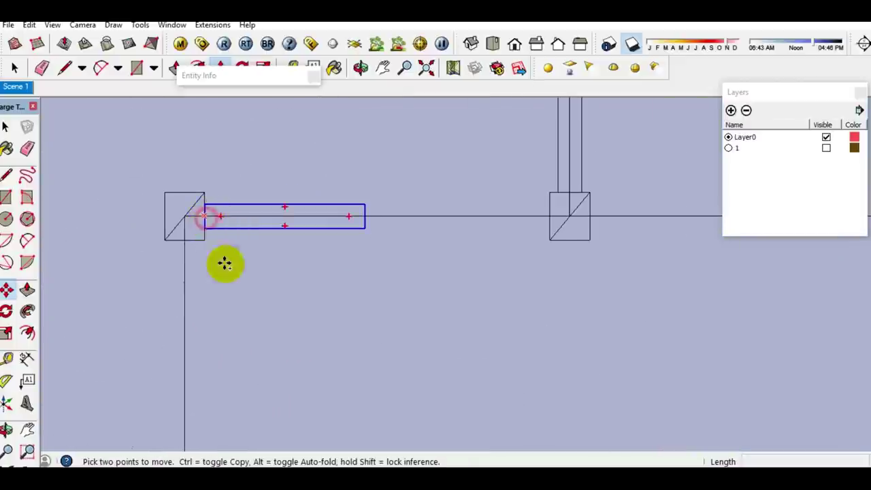
# - Place the remaining wall-piece copies at the other column corners along the horizontal wall lines
pyautogui.click(204, 217)
pyautogui.scroll(-3, 266, 254)
pyautogui.scroll(2, 350, 260)
pyautogui.scroll(2, 313, 280)
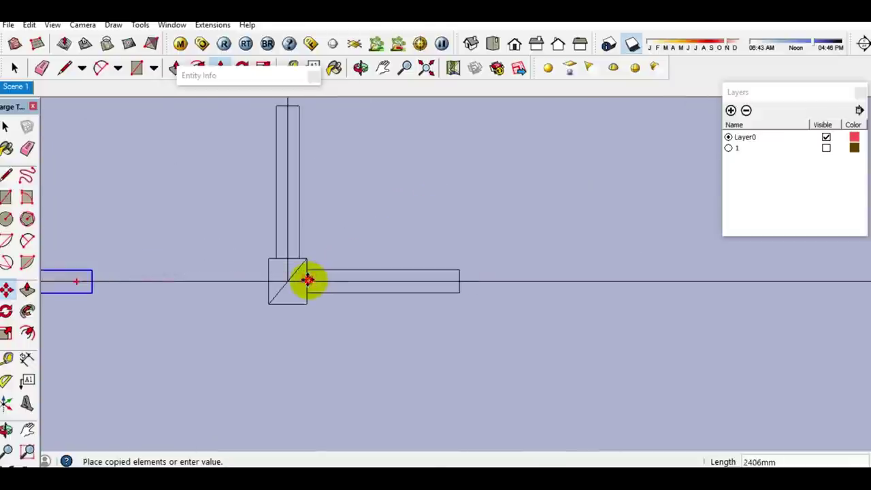
pyautogui.click(308, 282)
pyautogui.scroll(-3, 330, 301)
pyautogui.scroll(-1, 351, 190)
pyautogui.scroll(1, 317, 225)
pyautogui.scroll(3, 283, 224)
pyautogui.click(278, 221)
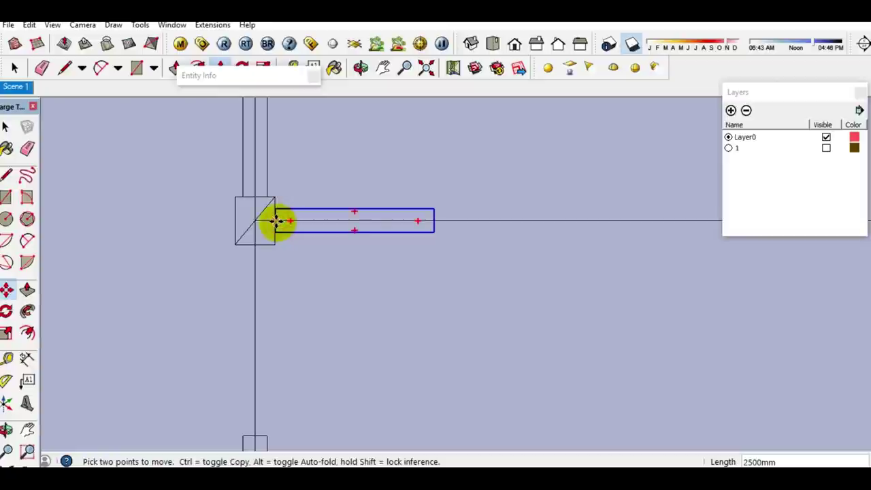
pyautogui.click(278, 221)
pyautogui.scroll(-2, 322, 285)
pyautogui.scroll(-3, 326, 283)
pyautogui.scroll(1, 334, 198)
pyautogui.scroll(1, 306, 215)
pyautogui.scroll(3, 305, 215)
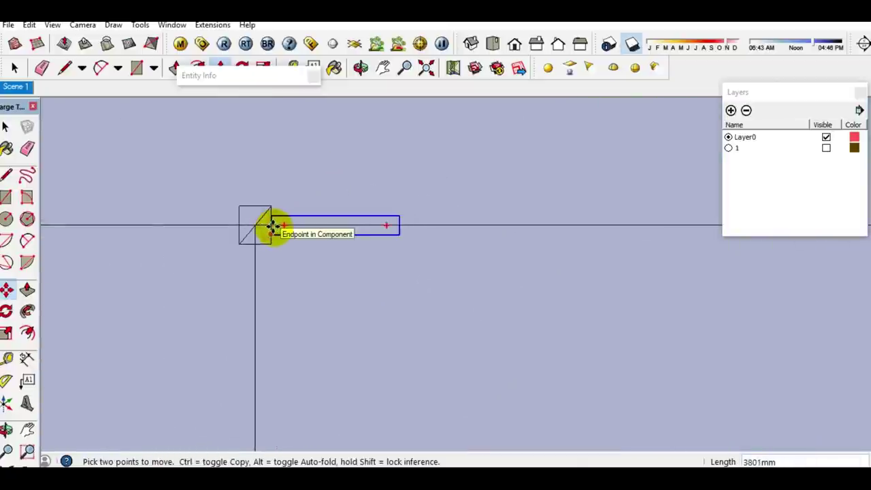
pyautogui.click(272, 224)
pyautogui.scroll(-2, 460, 227)
pyautogui.scroll(-2, 227, 229)
pyautogui.scroll(4, 245, 231)
pyautogui.scroll(1, 235, 227)
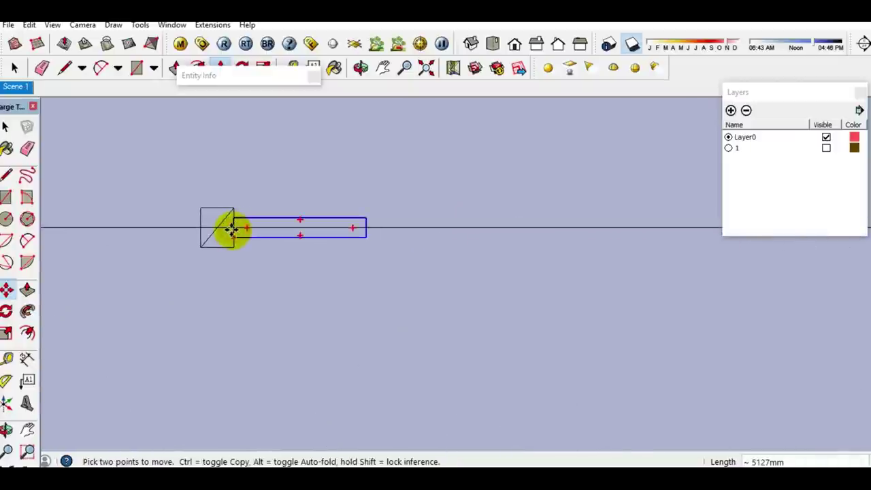
pyautogui.click(232, 227)
pyautogui.scroll(-2, 372, 231)
pyautogui.scroll(1, 272, 227)
pyautogui.scroll(2, 167, 229)
pyautogui.scroll(1, 102, 242)
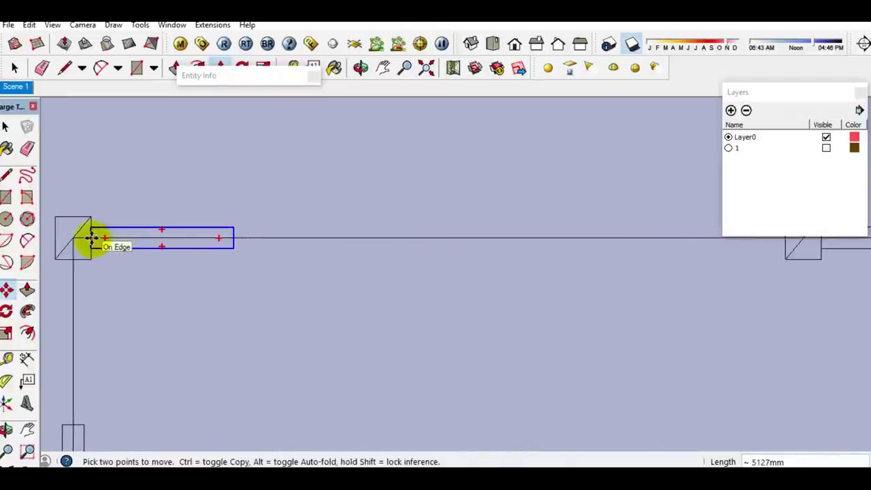
pyautogui.scroll(-3, 231, 197)
pyautogui.scroll(1, 224, 245)
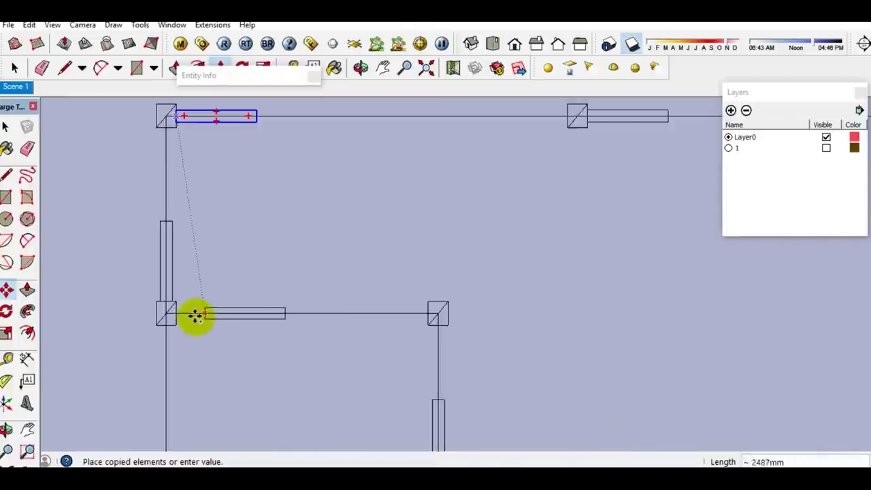
pyautogui.scroll(2, 177, 310)
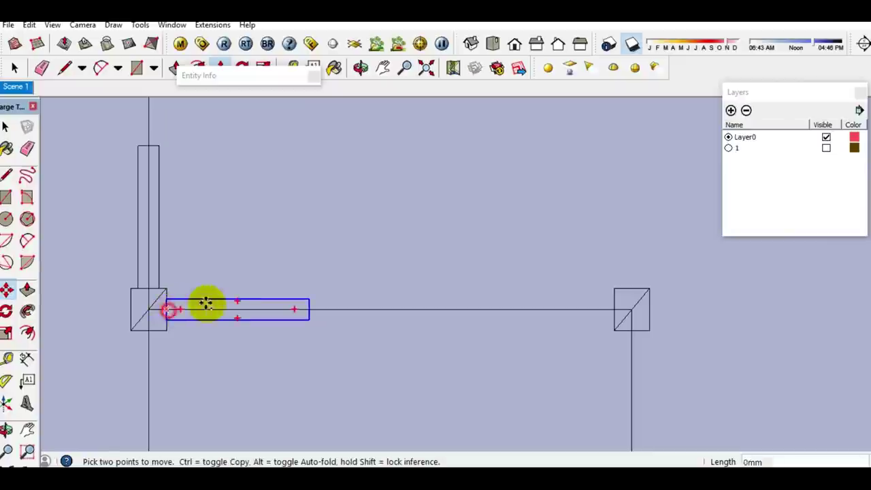
pyautogui.scroll(-2, 195, 306)
pyautogui.scroll(-1, 320, 211)
pyautogui.scroll(3, 394, 320)
pyautogui.scroll(1, 367, 290)
pyautogui.click(367, 289)
pyautogui.press('space')
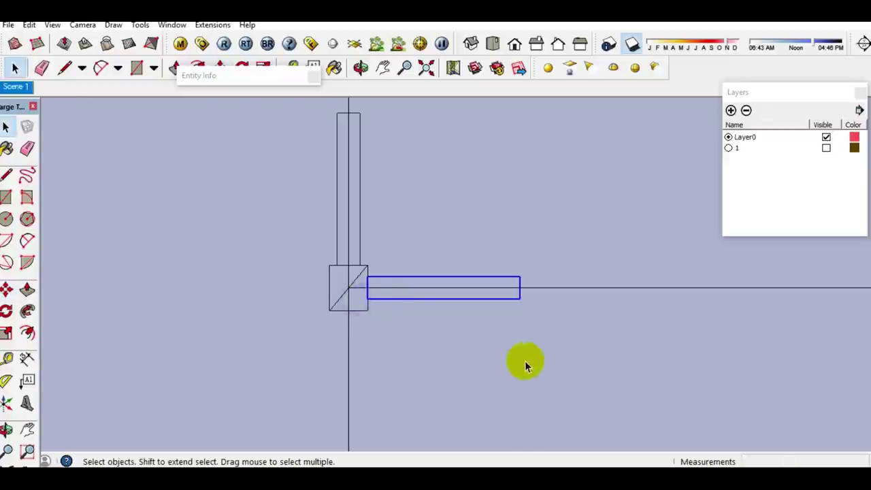
# - Copy the right-hand column square twice to sit side by side below the slanted wall
pyautogui.scroll(-2, 648, 351)
pyautogui.scroll(1, 742, 282)
pyautogui.scroll(-2, 782, 306)
pyautogui.scroll(2, 782, 306)
pyautogui.scroll(1, 719, 285)
pyautogui.click(745, 320)
pyautogui.press('m')
pyautogui.click(742, 319)
pyautogui.press('ctrl')
pyautogui.scroll(-2, 612, 317)
pyautogui.scroll(-1, 572, 334)
pyautogui.moveTo(572, 334); pyautogui.dragTo(557, 235, button='middle')
pyautogui.scroll(3, 517, 252)
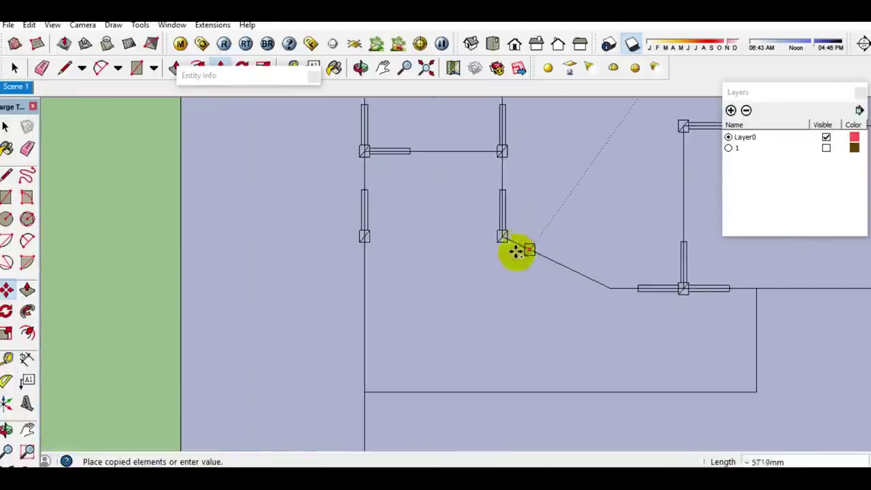
pyautogui.scroll(1, 502, 237)
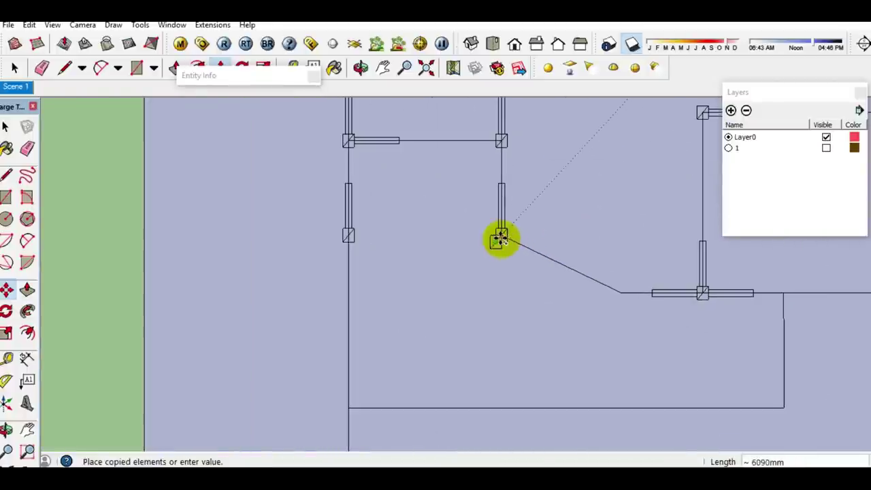
pyautogui.click(501, 372)
pyautogui.scroll(2, 501, 372)
pyautogui.scroll(2, 500, 368)
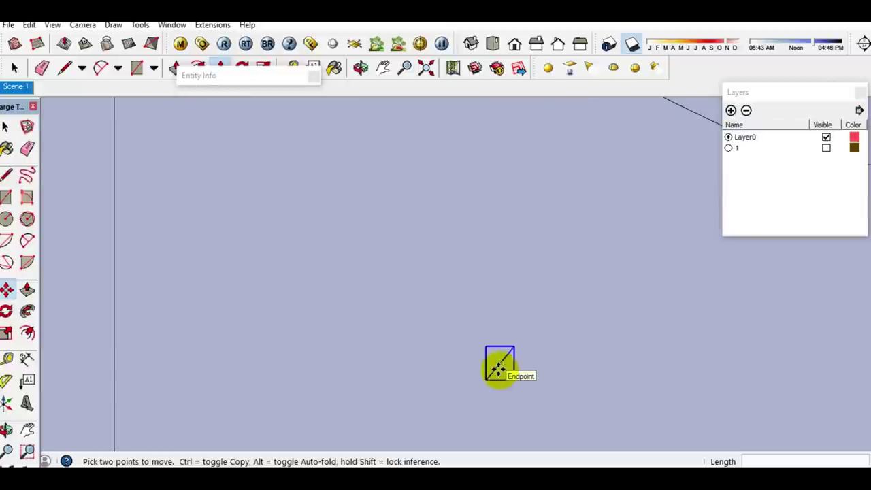
pyautogui.click(500, 365)
pyautogui.press('ctrl')
pyautogui.click(559, 366)
pyautogui.scroll(1, 559, 366)
pyautogui.press('space')
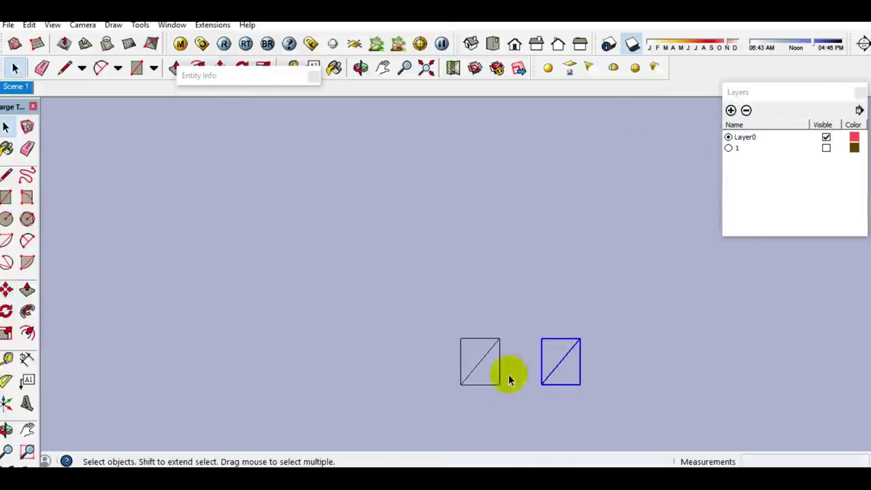
# - Stretch both column copies by 1.50 on the green axis and move them down
pyautogui.hotkey('ctrl', 'a')
pyautogui.press('s')
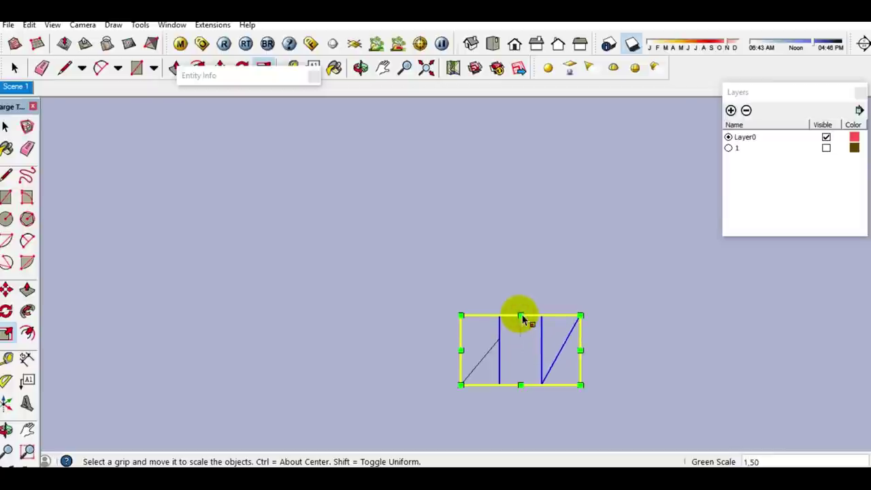
pyautogui.press('Return')
pyautogui.press('space')
pyautogui.press('m')
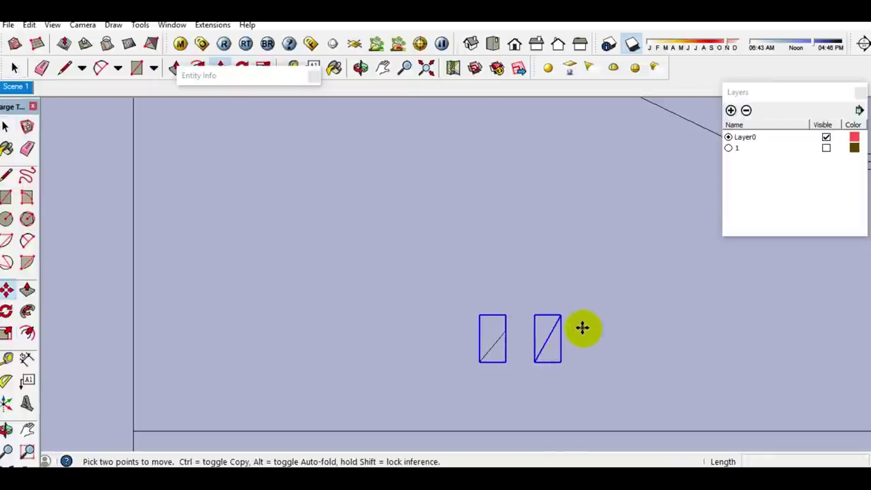
pyautogui.click(582, 328)
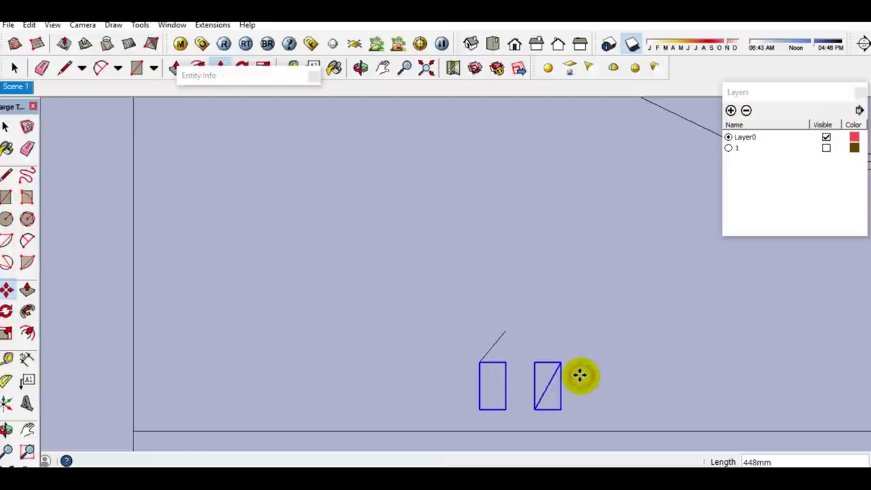
# - Erase the stray diagonal line and collapse the layers panel
pyautogui.press('e')
pyautogui.press('space')
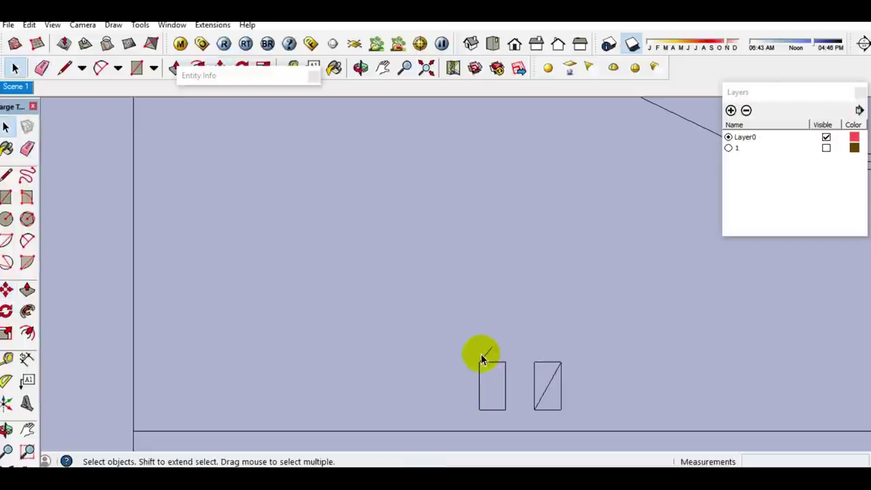
pyautogui.press('e')
pyautogui.scroll(-3, 492, 350)
pyautogui.scroll(-3, 415, 340)
pyautogui.press('space')
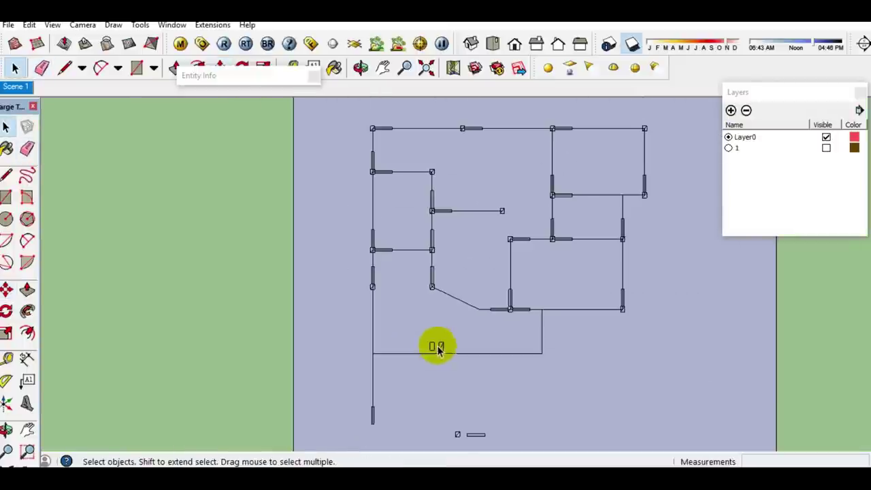
pyautogui.click(792, 92)
pyautogui.scroll(-2, 547, 264)
# - Stretch the first short wall piece lengthwise up to its junction
pyautogui.moveTo(547, 264); pyautogui.dragTo(562, 150, button='middle')
pyautogui.scroll(3, 214, 286)
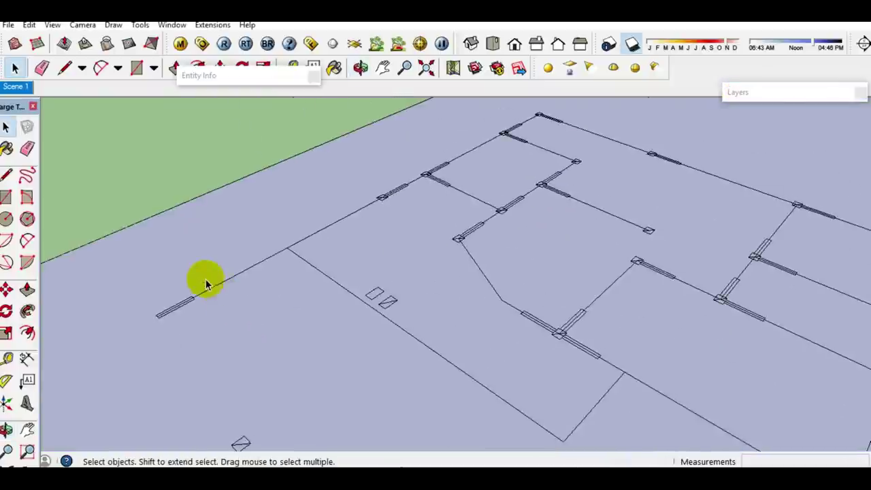
pyautogui.scroll(2, 306, 334)
pyautogui.scroll(1, 290, 328)
pyautogui.click(290, 328)
pyautogui.scroll(1, 291, 325)
pyautogui.press('s')
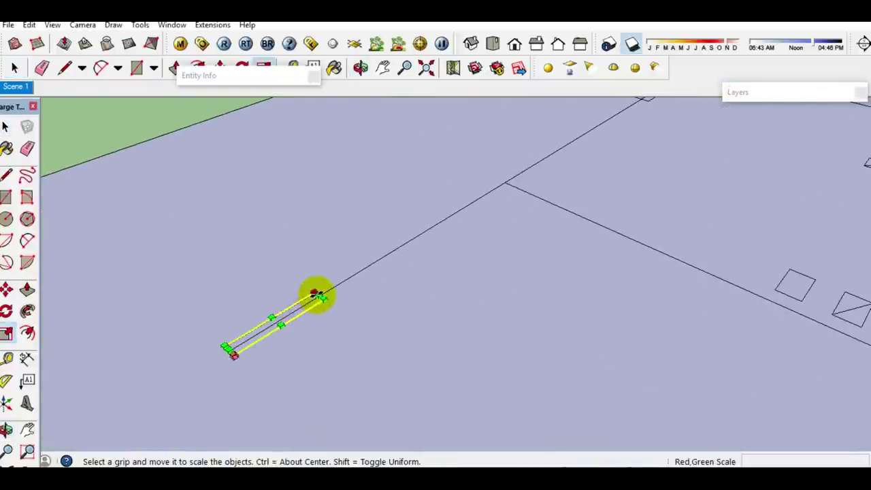
pyautogui.moveTo(317, 295)
pyautogui.mouseDown(button='middle')
pyautogui.moveTo(389, 276)
pyautogui.moveTo(393, 292)
pyautogui.moveTo(412, 254)
pyautogui.moveTo(395, 289)
pyautogui.moveTo(313, 371)
pyautogui.mouseUp(button='middle')
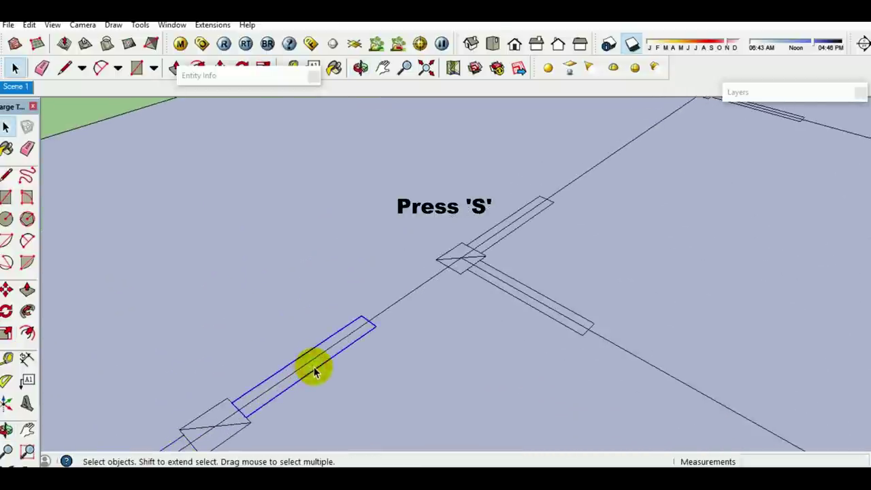
pyautogui.press('s')
pyautogui.moveTo(370, 325)
pyautogui.mouseDown()
pyautogui.moveTo(440, 284)
pyautogui.moveTo(446, 266)
pyautogui.moveTo(446, 276)
pyautogui.mouseUp()
pyautogui.press('space')
# - Stretch the next two short wall pieces to their junctions, one to twice its length
pyautogui.moveTo(445, 275)
pyautogui.mouseDown(button='middle')
pyautogui.moveTo(272, 432)
pyautogui.moveTo(344, 369)
pyautogui.mouseUp(button='middle')
pyautogui.click(364, 355)
pyautogui.press('s')
pyautogui.moveTo(389, 325)
pyautogui.mouseDown()
pyautogui.moveTo(443, 305)
pyautogui.moveTo(470, 278)
pyautogui.mouseUp()
pyautogui.scroll(2, 458, 288)
pyautogui.press('space')
pyautogui.keyDown('shift'); pyautogui.moveTo(474, 280); pyautogui.dragTo(369, 363, button='middle'); pyautogui.keyUp('shift')
pyautogui.scroll(1, 373, 361)
pyautogui.click(375, 360)
pyautogui.press('s')
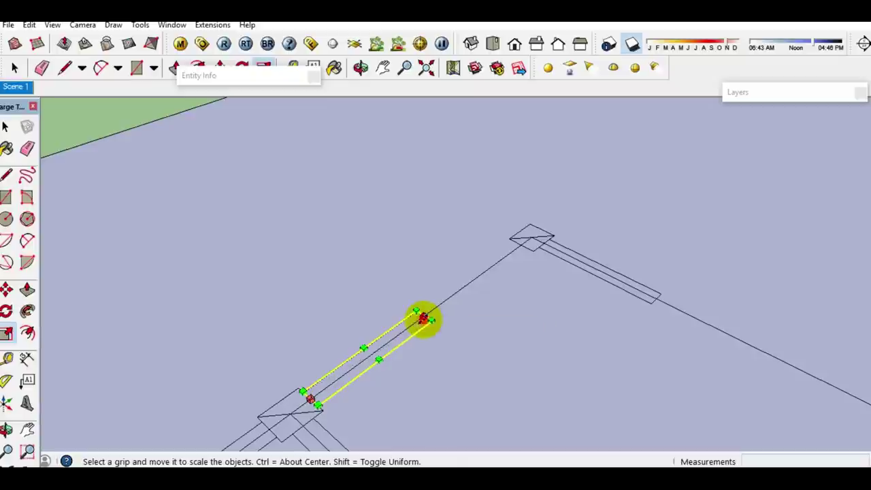
pyautogui.moveTo(423, 318); pyautogui.dragTo(529, 245)
pyautogui.press('space')
# - Stretch the right wall piece about 4.87 times and the next piece about 4.88 times
pyautogui.keyDown('shift'); pyautogui.moveTo(568, 288); pyautogui.dragTo(408, 305, button='middle'); pyautogui.keyUp('shift')
pyautogui.keyDown('shift'); pyautogui.click(425, 306); pyautogui.keyUp('shift')
pyautogui.press('s')
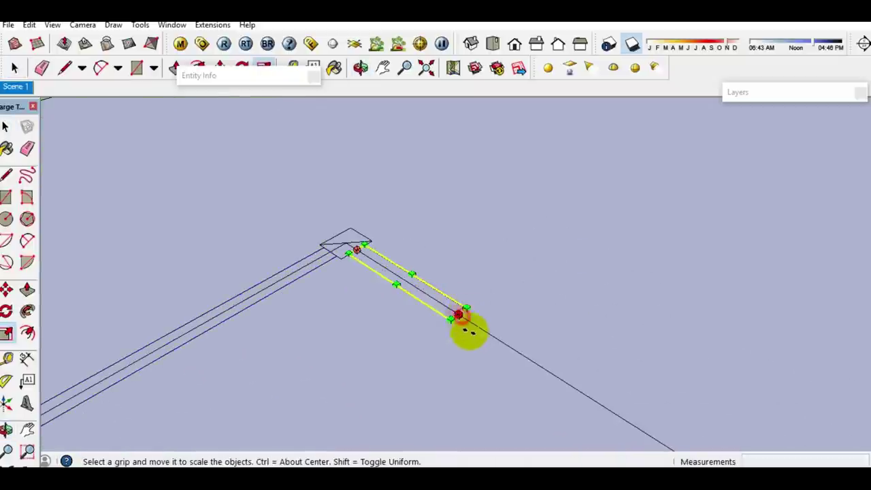
pyautogui.moveTo(465, 329); pyautogui.dragTo(475, 328)
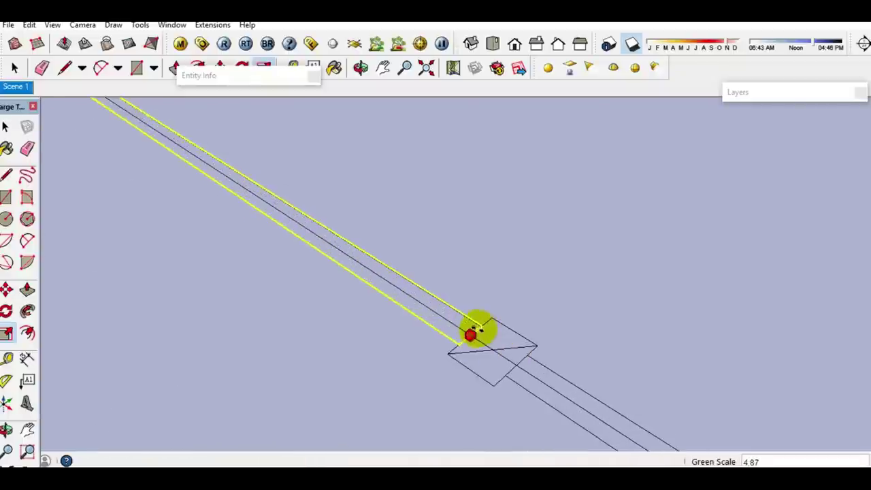
pyautogui.press('space')
pyautogui.click(525, 383)
pyautogui.press('s')
pyautogui.moveTo(525, 383)
pyautogui.mouseDown(button='middle')
pyautogui.moveTo(457, 301)
pyautogui.moveTo(497, 338)
pyautogui.mouseUp(button='middle')
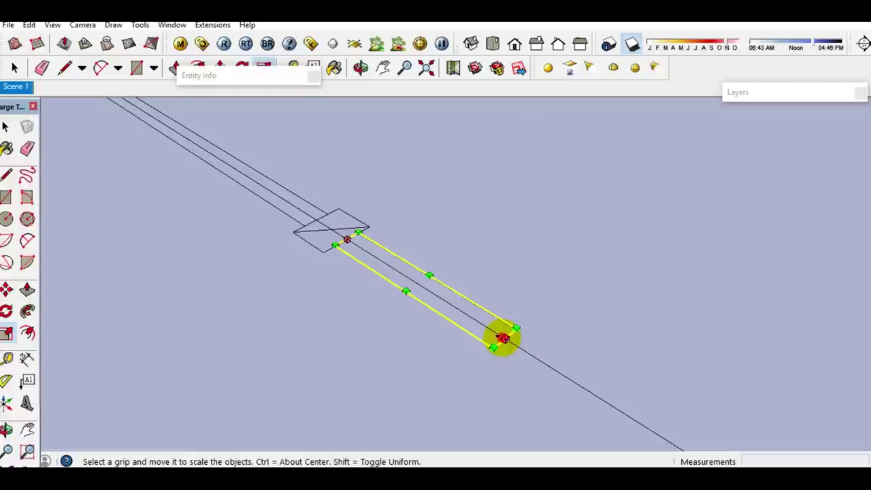
pyautogui.moveTo(502, 338); pyautogui.dragTo(487, 331)
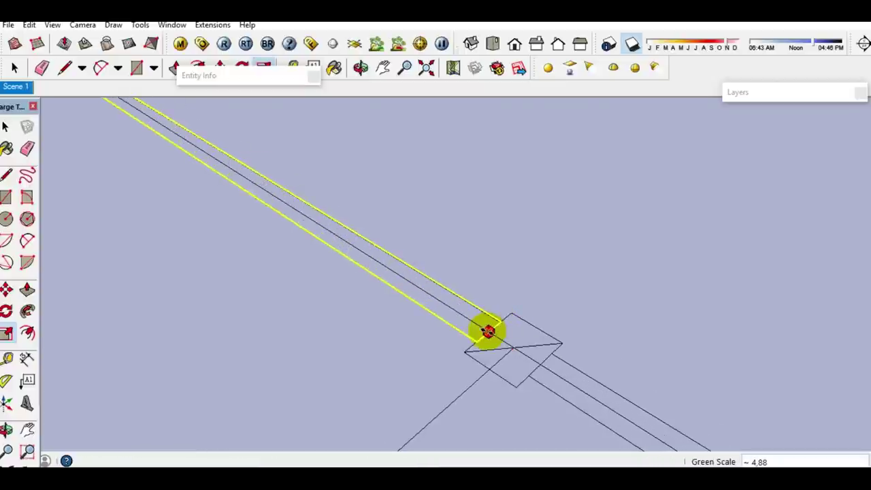
pyautogui.moveTo(487, 331)
pyautogui.mouseDown(button='middle')
pyautogui.moveTo(354, 236)
pyautogui.moveTo(406, 295)
pyautogui.mouseUp(button='middle')
pyautogui.press('space')
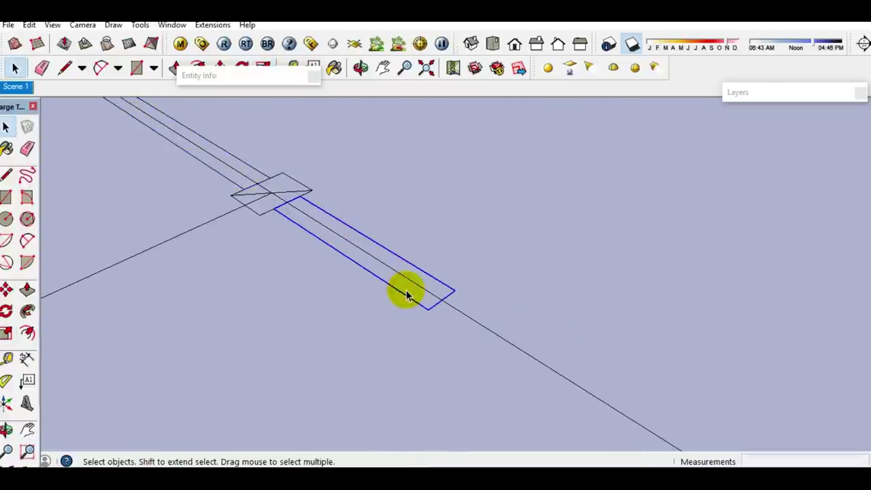
# - Lengthen the next wall piece and drag a beam end out to the far junction
pyautogui.press('s')
pyautogui.moveTo(438, 297); pyautogui.dragTo(461, 313)
pyautogui.scroll(-3, 309, 189)
pyautogui.scroll(2, 549, 349)
pyautogui.click(567, 340)
pyautogui.scroll(-1, 546, 295)
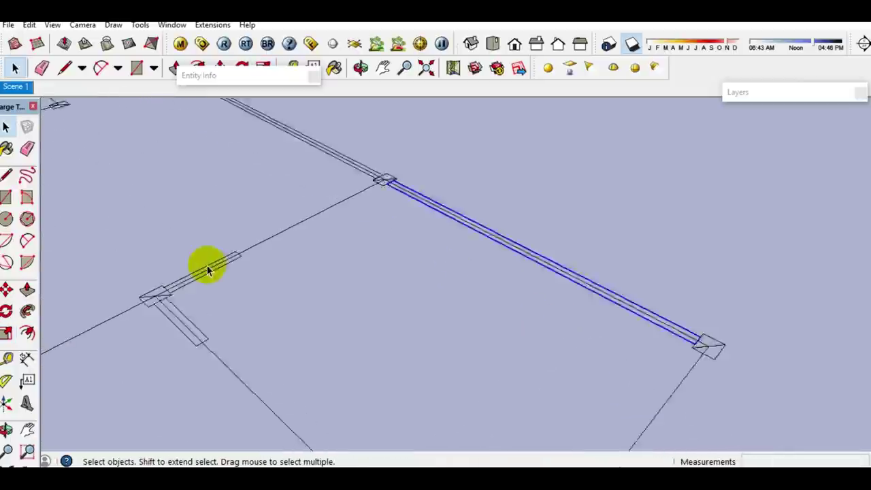
pyautogui.scroll(3, 211, 272)
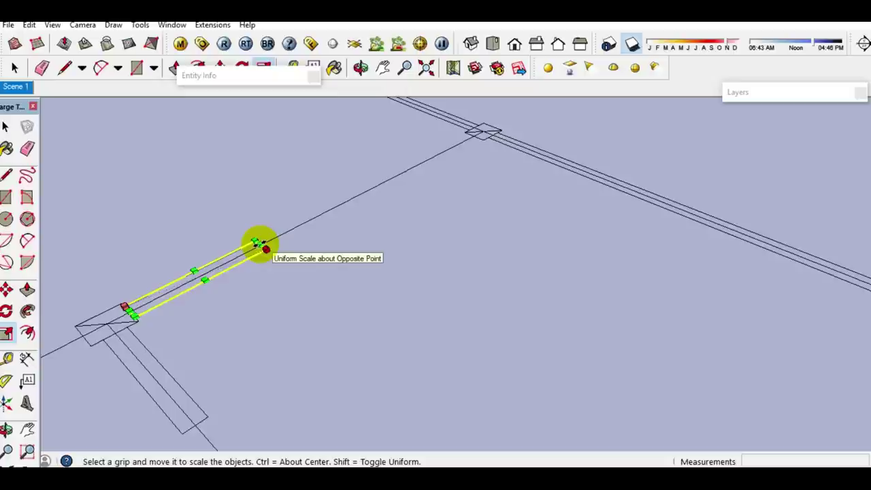
pyautogui.click(257, 243)
pyautogui.scroll(2, 394, 165)
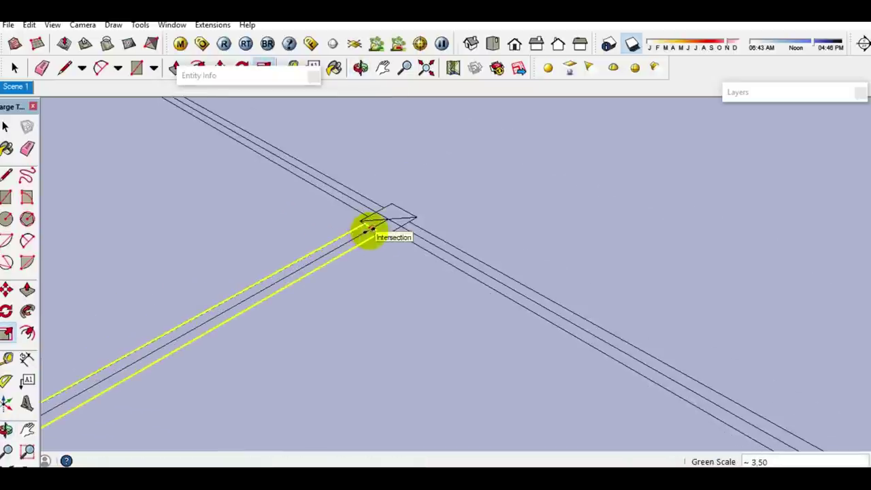
pyautogui.click(371, 230)
pyautogui.press('space')
# - Stretch two more short beams so their ends meet the junctions
pyautogui.scroll(-3, 286, 326)
pyautogui.scroll(3, 238, 302)
pyautogui.scroll(1, 230, 301)
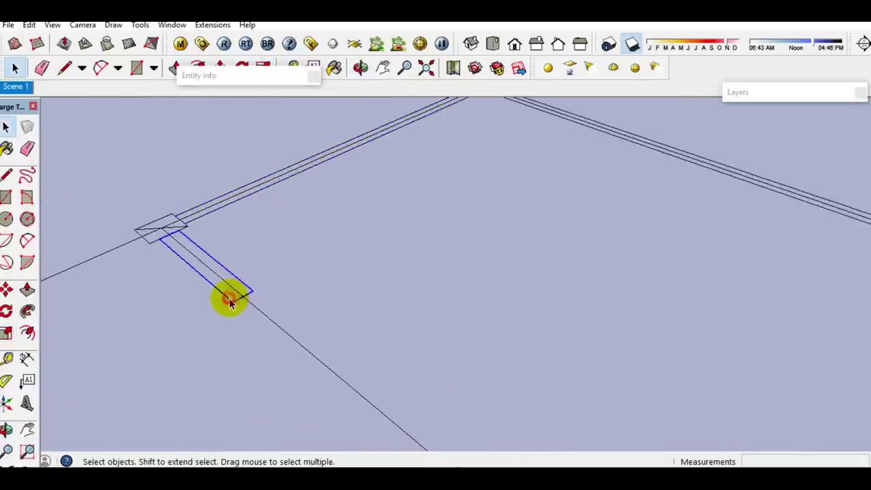
pyautogui.press('s')
pyautogui.click(242, 297)
pyautogui.scroll(-3, 333, 381)
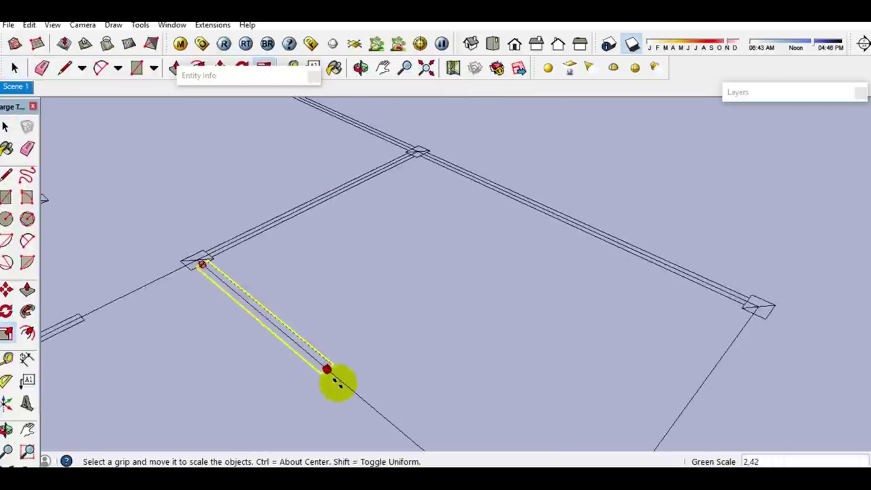
pyautogui.scroll(3, 340, 258)
pyautogui.click(355, 272)
pyautogui.press('space')
pyautogui.moveTo(357, 271)
pyautogui.mouseDown(button='middle')
pyautogui.moveTo(426, 257)
pyautogui.moveTo(481, 208)
pyautogui.moveTo(210, 317)
pyautogui.moveTo(401, 224)
pyautogui.moveTo(249, 315)
pyautogui.moveTo(162, 350)
pyautogui.mouseUp(button='middle')
pyautogui.press('s')
pyautogui.click(414, 216)
pyautogui.press('space')
# - Stretch one beam about 2.27 times its length and the next beam to its junction
pyautogui.scroll(2, 161, 354)
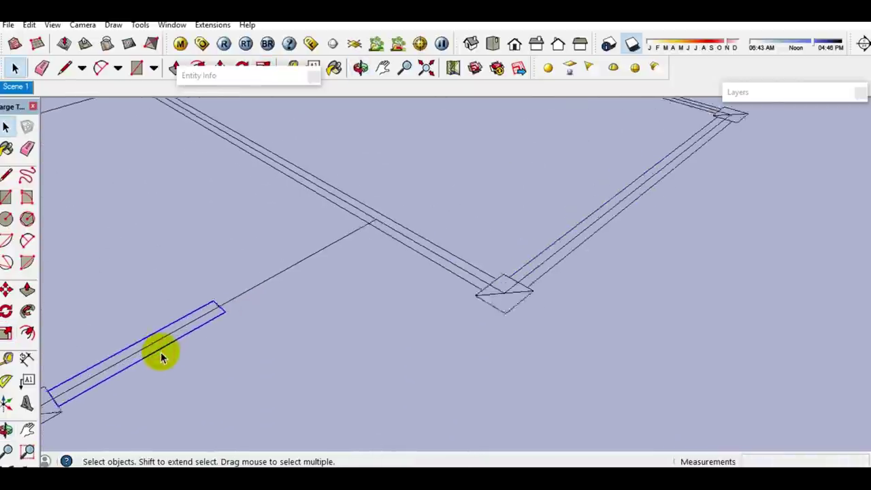
pyautogui.press('s')
pyautogui.click(219, 301)
pyautogui.moveTo(370, 220)
pyautogui.mouseDown(button='middle')
pyautogui.moveTo(408, 199)
pyautogui.moveTo(317, 360)
pyautogui.moveTo(148, 293)
pyautogui.mouseUp(button='middle')
pyautogui.click(408, 200)
pyautogui.press('space')
pyautogui.click(140, 291)
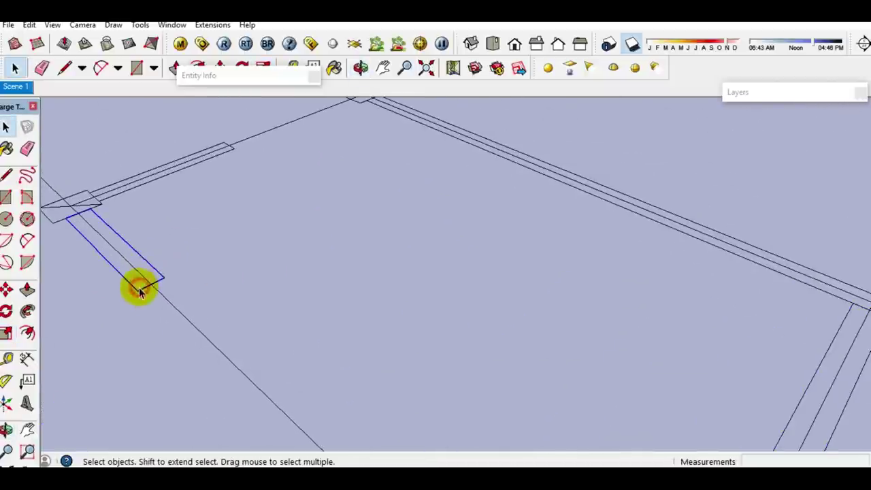
pyautogui.press('s')
pyautogui.click(144, 287)
pyautogui.scroll(-3, 184, 321)
pyautogui.scroll(2, 281, 401)
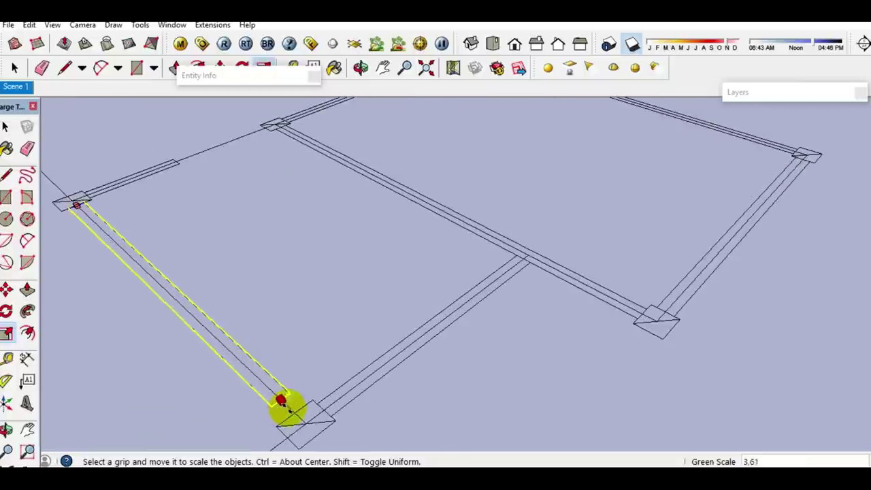
pyautogui.click(294, 411)
pyautogui.press('space')
# - Extend the next two short beams out to their junction points
pyautogui.scroll(3, 281, 404)
pyautogui.scroll(3, 264, 414)
pyautogui.scroll(2, 216, 340)
pyautogui.scroll(1, 216, 343)
pyautogui.click(215, 343)
pyautogui.press('s')
pyautogui.click(243, 317)
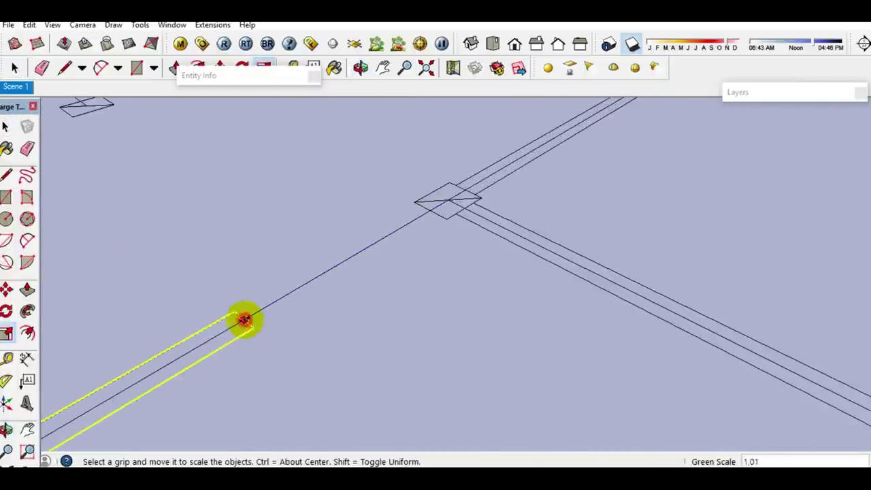
pyautogui.click(420, 213)
pyautogui.press('space')
pyautogui.scroll(-3, 369, 235)
pyautogui.scroll(-2, 362, 370)
pyautogui.scroll(1, 359, 376)
pyautogui.scroll(3, 314, 400)
pyautogui.click(314, 400)
pyautogui.scroll(2, 314, 400)
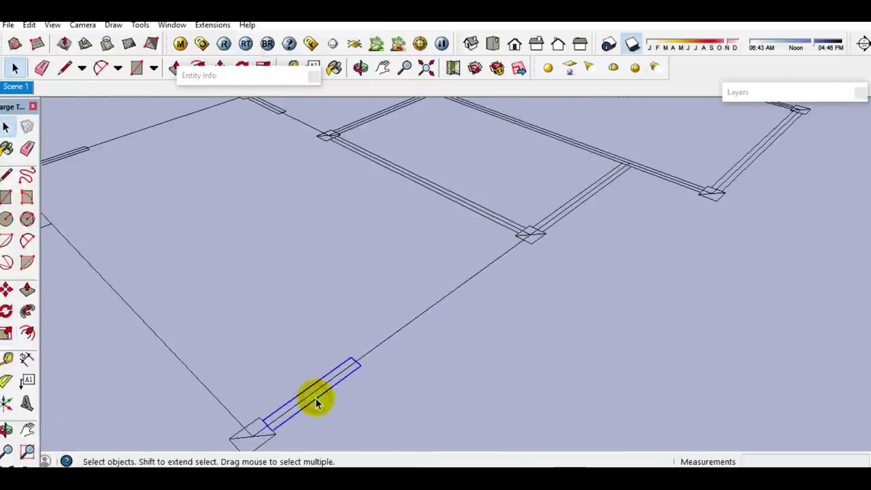
pyautogui.press('s')
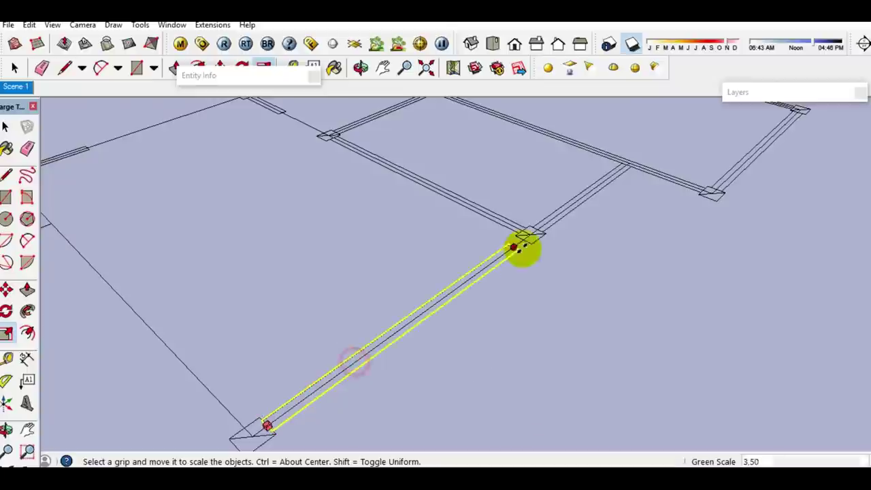
pyautogui.scroll(-2, 518, 253)
pyautogui.click(524, 242)
pyautogui.scroll(-2, 524, 243)
pyautogui.press('space')
# - Lengthen two further short beams until they reach the adjacent posts
pyautogui.scroll(-1, 379, 288)
pyautogui.scroll(5, 275, 193)
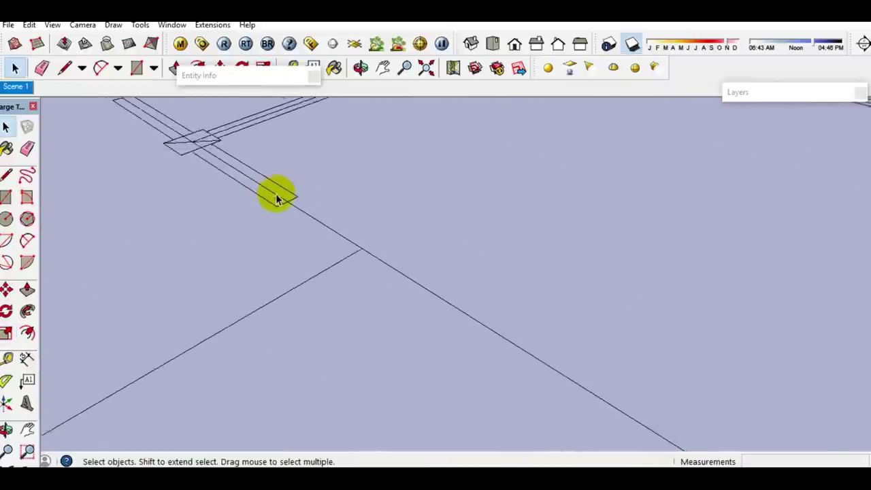
pyautogui.scroll(1, 275, 194)
pyautogui.click(272, 207)
pyautogui.press('s')
pyautogui.click(281, 200)
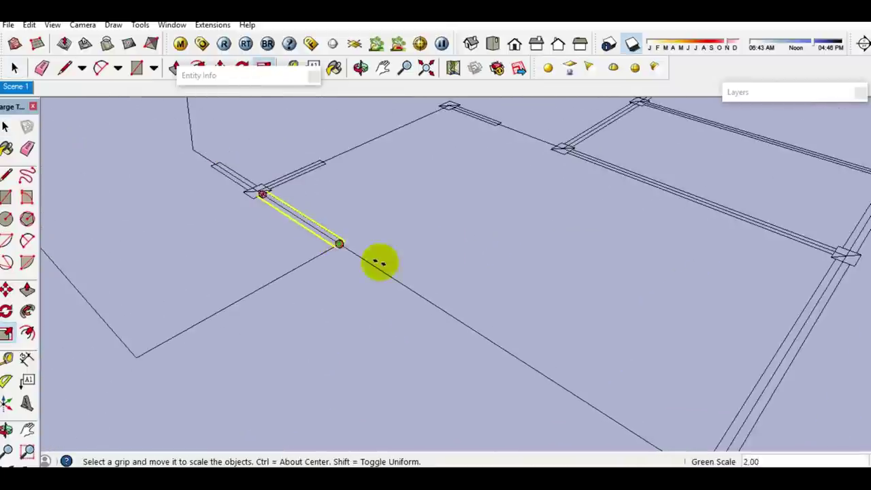
pyautogui.scroll(2, 356, 252)
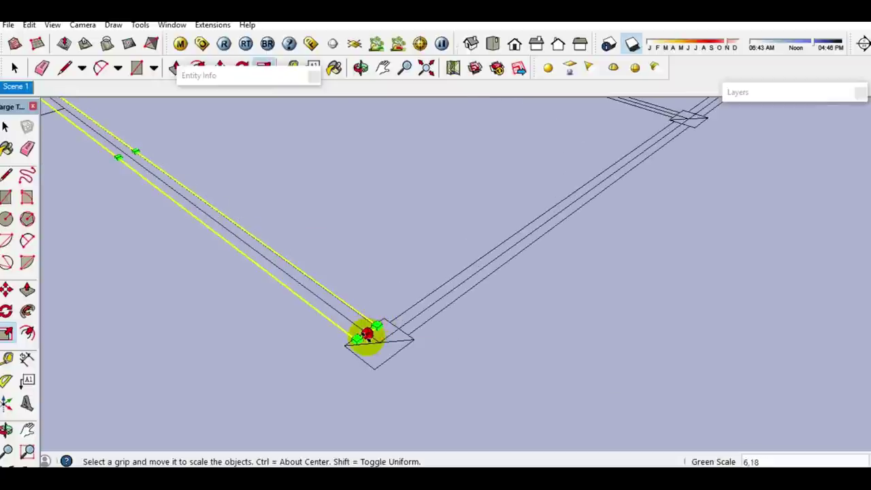
pyautogui.press('space')
pyautogui.scroll(-2, 361, 334)
pyautogui.scroll(-1, 268, 258)
pyautogui.scroll(2, 252, 352)
pyautogui.scroll(1, 242, 346)
pyautogui.scroll(2, 242, 345)
pyautogui.click(242, 344)
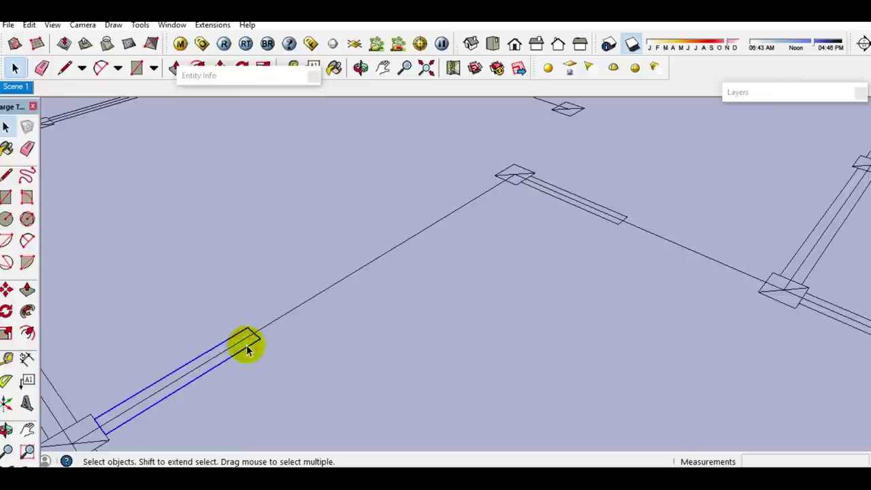
pyautogui.press('s')
pyautogui.click(252, 331)
pyautogui.scroll(2, 510, 200)
pyautogui.scroll(1, 501, 181)
pyautogui.click(493, 184)
pyautogui.press('space')
# - Stretch the following two beams, one reaching the diamond-shaped junction
pyautogui.keyDown('shift'); pyautogui.moveTo(568, 220); pyautogui.dragTo(284, 224, button='middle'); pyautogui.keyUp('shift')
pyautogui.click(296, 224)
pyautogui.press('s')
pyautogui.scroll(-2, 392, 257)
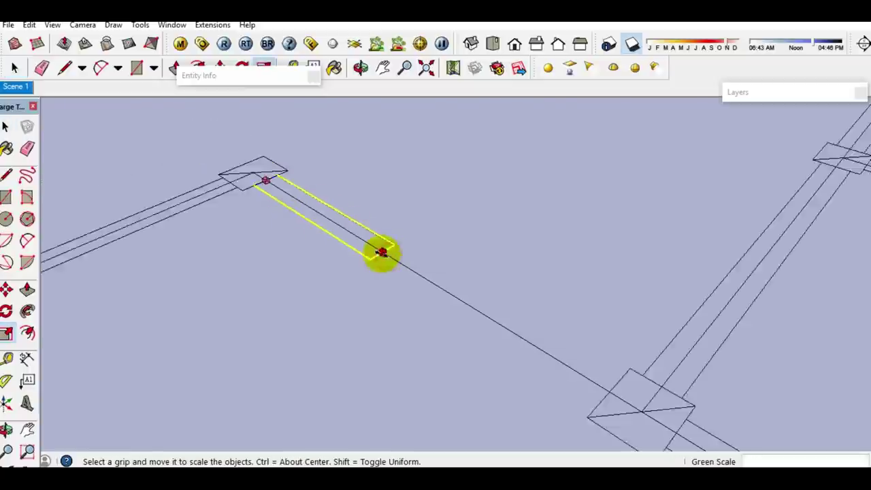
pyautogui.click(381, 250)
pyautogui.scroll(-1, 306, 218)
pyautogui.scroll(1, 387, 273)
pyautogui.click(385, 279)
pyautogui.press('space')
pyautogui.scroll(-2, 378, 268)
pyautogui.moveTo(379, 267); pyautogui.dragTo(295, 266, button='middle')
pyautogui.scroll(2, 275, 255)
pyautogui.scroll(2, 276, 255)
pyautogui.click(272, 249)
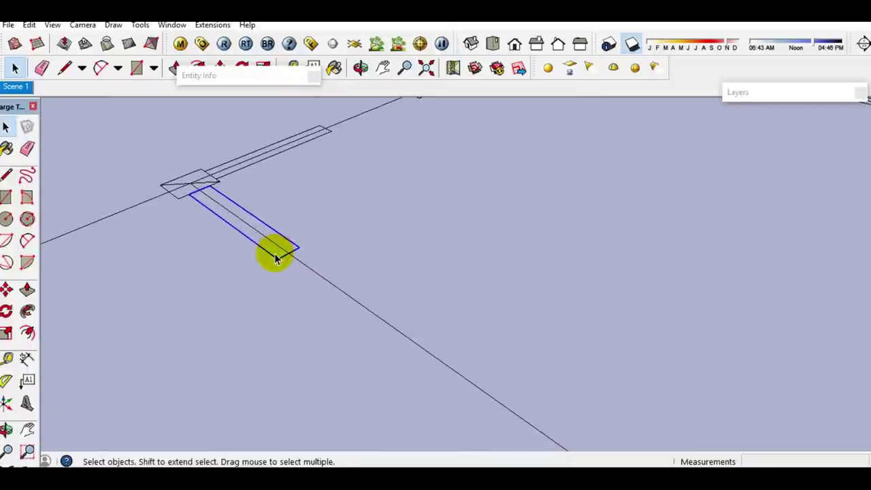
pyautogui.press('s')
pyautogui.moveTo(291, 257)
pyautogui.mouseDown(button='middle')
pyautogui.moveTo(195, 145)
pyautogui.moveTo(244, 178)
pyautogui.mouseUp(button='middle')
pyautogui.click(244, 178)
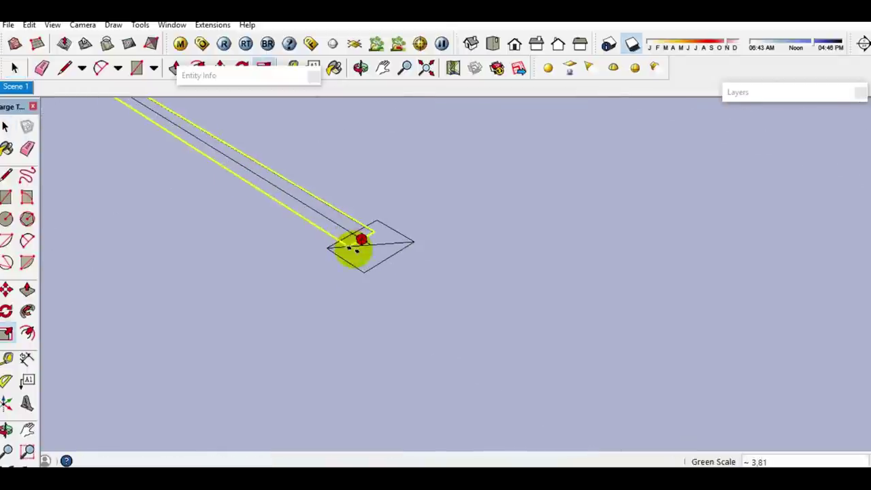
pyautogui.click(328, 248)
pyautogui.press('space')
# - Extend two more beams to their neighbouring junctions
pyautogui.scroll(-2, 305, 219)
pyautogui.moveTo(305, 219); pyautogui.dragTo(288, 361, button='middle')
pyautogui.scroll(2, 259, 297)
pyautogui.scroll(2, 266, 309)
pyautogui.scroll(1, 267, 309)
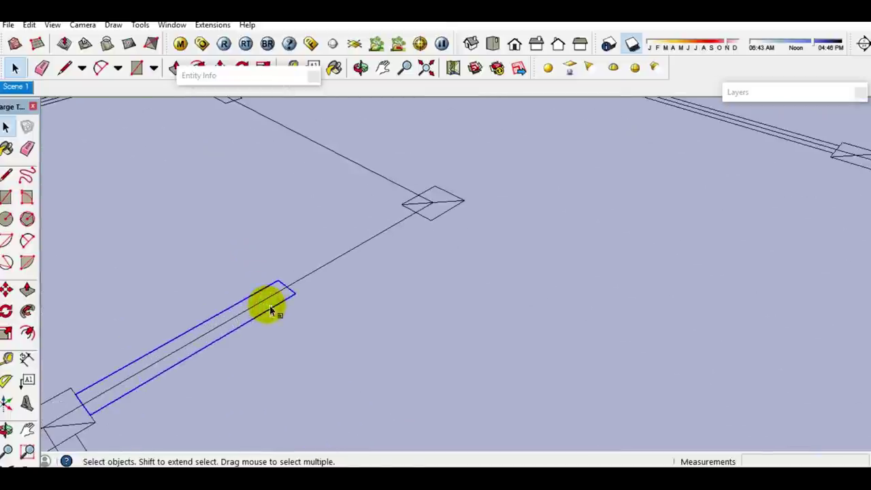
pyautogui.press('s')
pyautogui.click(284, 288)
pyautogui.scroll(1, 402, 224)
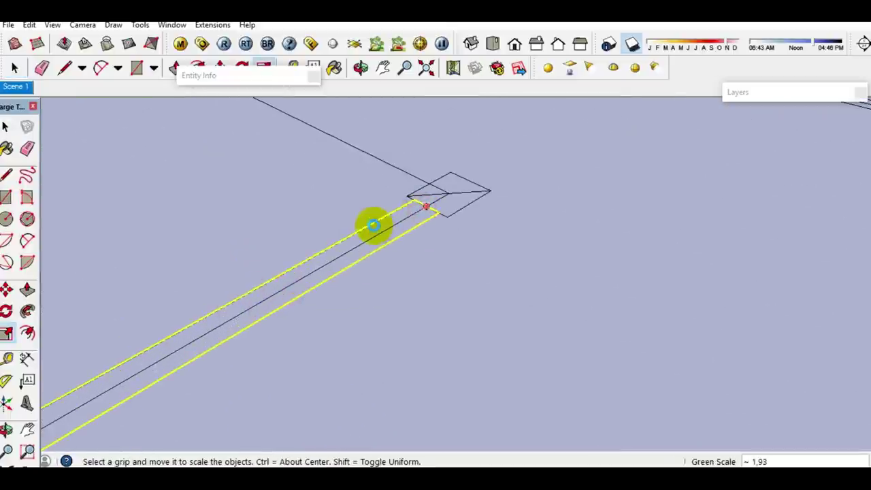
pyautogui.click(373, 226)
pyautogui.press('space')
pyautogui.moveTo(374, 225)
pyautogui.mouseDown(button='middle')
pyautogui.moveTo(358, 284)
pyautogui.moveTo(276, 246)
pyautogui.mouseUp(button='middle')
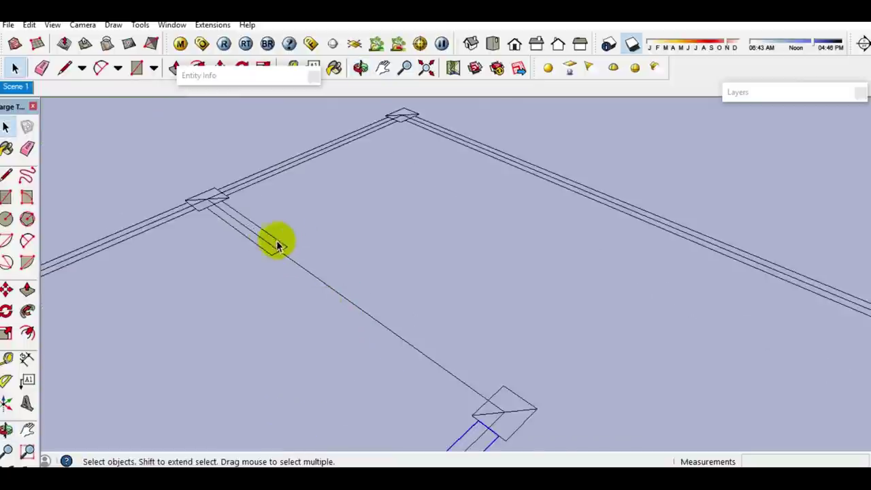
pyautogui.scroll(2, 277, 246)
pyautogui.press('s')
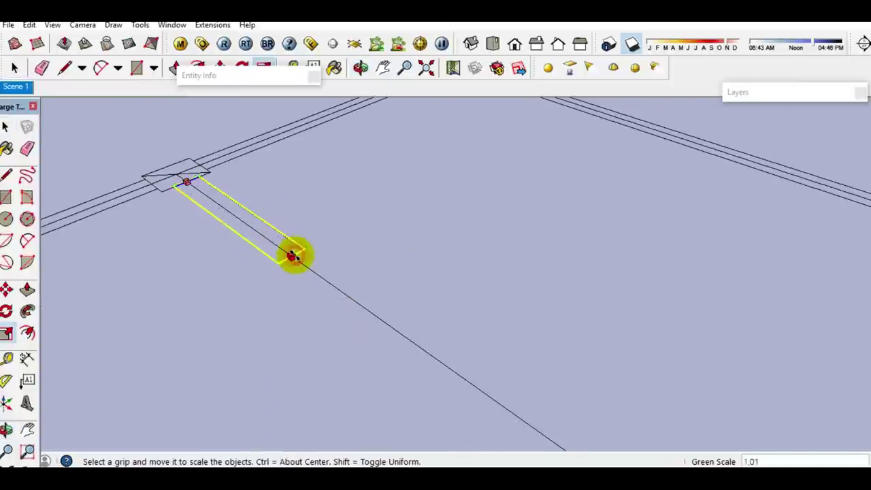
pyautogui.scroll(-2, 389, 334)
pyautogui.click(408, 334)
pyautogui.press('space')
# - Stretch two beams out to the next column posts
pyautogui.scroll(-2, 362, 331)
pyautogui.scroll(2, 362, 331)
pyautogui.scroll(2, 340, 338)
pyautogui.scroll(2, 340, 338)
pyautogui.click(341, 340)
pyautogui.press('s')
pyautogui.scroll(1, 359, 319)
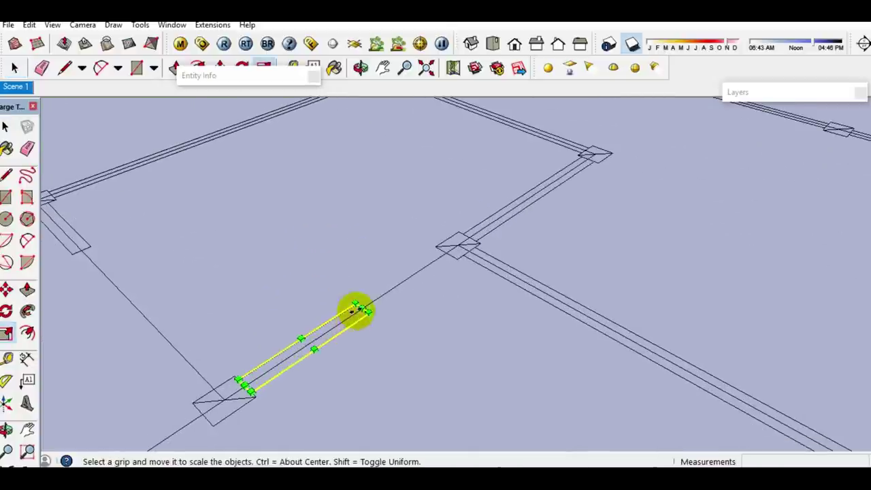
pyautogui.click(445, 253)
pyautogui.press('space')
pyautogui.scroll(-2, 408, 272)
pyautogui.scroll(1, 362, 303)
pyautogui.scroll(1, 321, 340)
pyautogui.press('s')
pyautogui.scroll(1, 320, 343)
pyautogui.click(334, 320)
pyautogui.click(435, 253)
pyautogui.press('space')
# - Stretch the last short beam to its post, then orbit out to view the whole floor plan
pyautogui.scroll(-2, 395, 268)
pyautogui.moveTo(395, 268); pyautogui.dragTo(338, 291, button='middle')
pyautogui.scroll(1, 307, 308)
pyautogui.scroll(2, 307, 308)
pyautogui.click(288, 286)
pyautogui.scroll(1, 288, 286)
pyautogui.press('s')
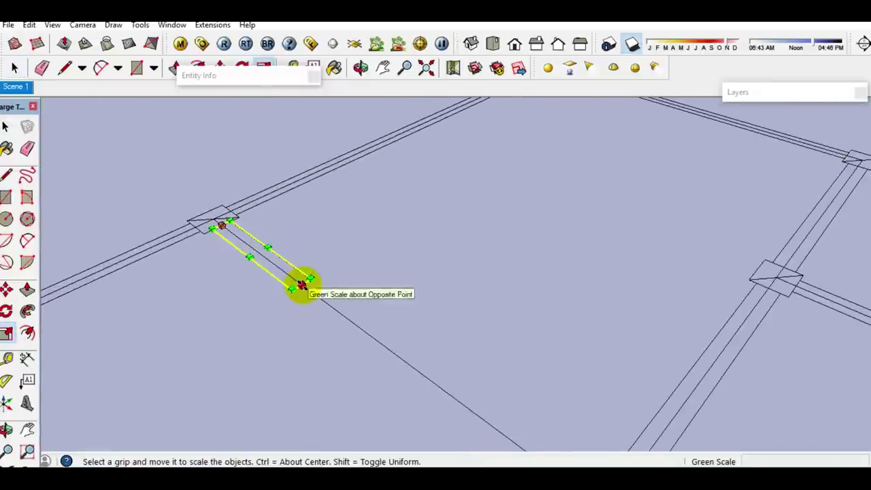
pyautogui.click(301, 286)
pyautogui.scroll(-2, 302, 285)
pyautogui.scroll(2, 295, 268)
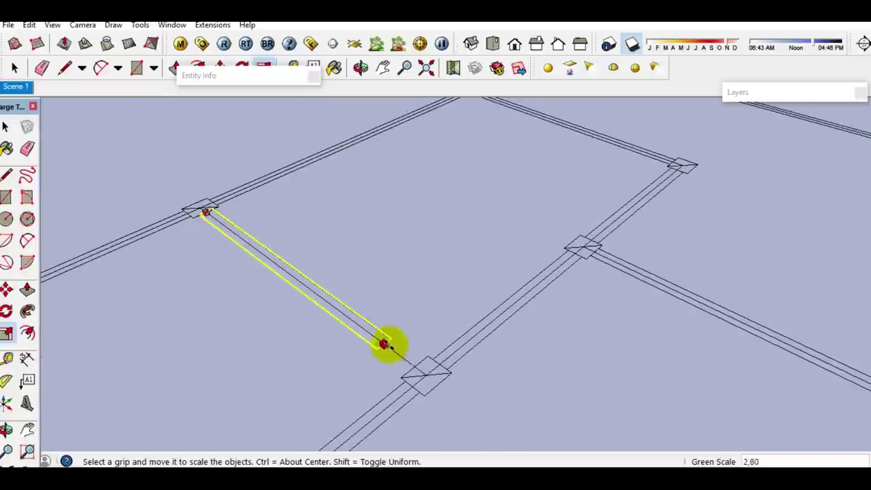
pyautogui.click(414, 366)
pyautogui.scroll(-2, 326, 258)
pyautogui.scroll(-2, 280, 291)
pyautogui.moveTo(279, 292)
pyautogui.mouseDown(button='middle')
pyautogui.moveTo(461, 263)
pyautogui.moveTo(416, 381)
pyautogui.moveTo(390, 374)
pyautogui.mouseUp(button='middle')
pyautogui.scroll(3, 375, 317)
pyautogui.scroll(2, 555, 355)
pyautogui.scroll(2, 598, 297)
pyautogui.scroll(2, 618, 369)
pyautogui.scroll(2, 622, 339)
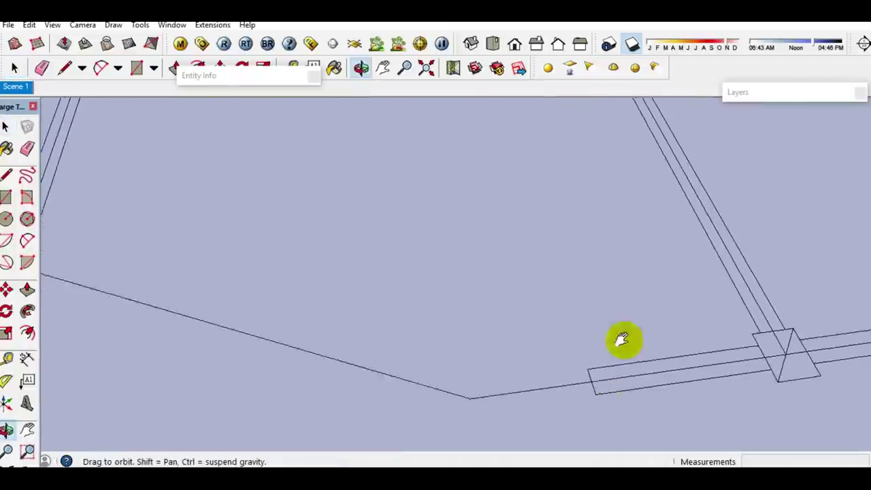
# - Lengthen the beam and place a copy of it below the plan line
pyautogui.keyDown('shift'); pyautogui.moveTo(623, 339); pyautogui.dragTo(610, 337, button='middle'); pyautogui.keyUp('shift')
pyautogui.press('s')
pyautogui.moveTo(583, 316)
pyautogui.mouseDown()
pyautogui.moveTo(408, 338)
pyautogui.moveTo(420, 338)
pyautogui.mouseUp()
pyautogui.scroll(-2, 421, 338)
pyautogui.press('space')
pyautogui.press('m')
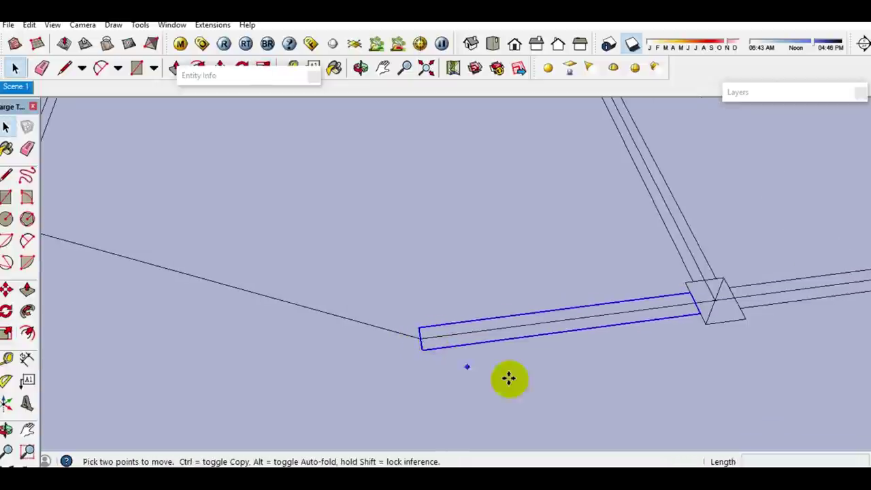
pyautogui.click(527, 386)
pyautogui.press('ctrl')
pyautogui.scroll(-2, 394, 320)
pyautogui.scroll(-1, 268, 400)
pyautogui.click(254, 395)
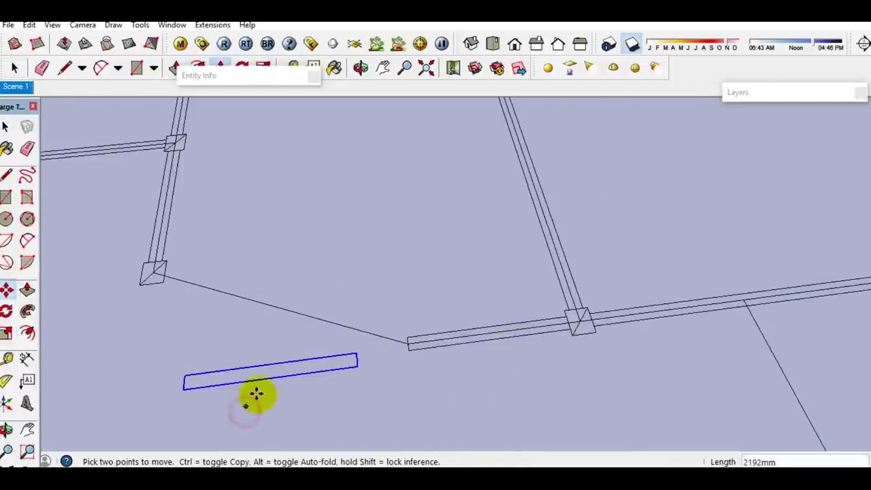
pyautogui.scroll(3, 291, 372)
pyautogui.press('space')
# - Rotate the beam copy so it lines up with the slanted wall line
pyautogui.moveTo(398, 340)
pyautogui.mouseDown(button='middle')
pyautogui.moveTo(387, 390)
pyautogui.moveTo(330, 362)
pyautogui.mouseUp(button='middle')
pyautogui.press('q')
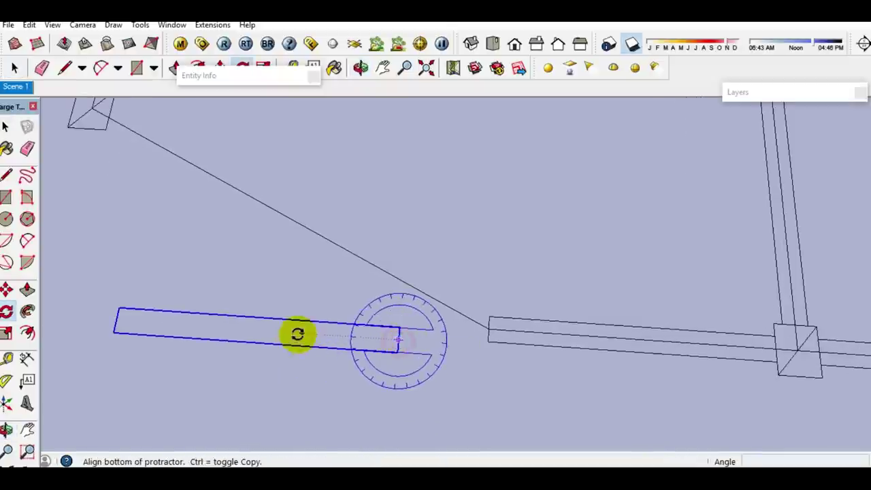
pyautogui.click(297, 333)
pyautogui.click(271, 264)
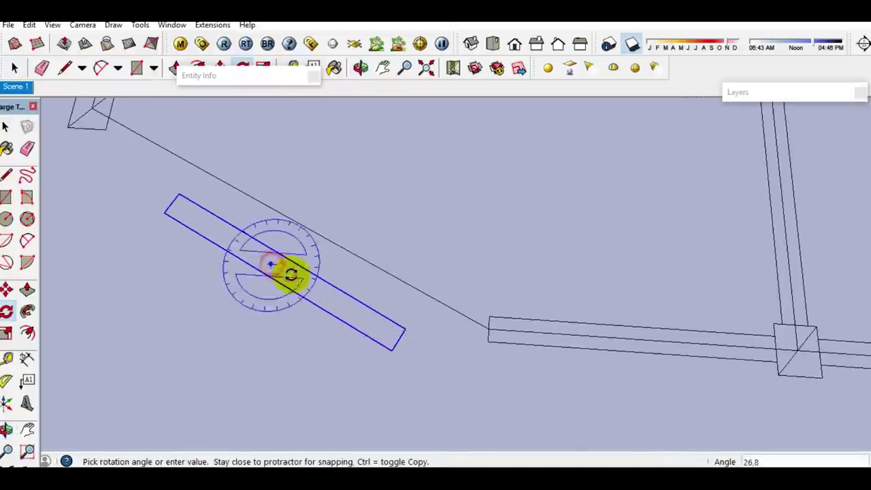
pyautogui.press('m')
pyautogui.click(396, 339)
pyautogui.scroll(2, 480, 330)
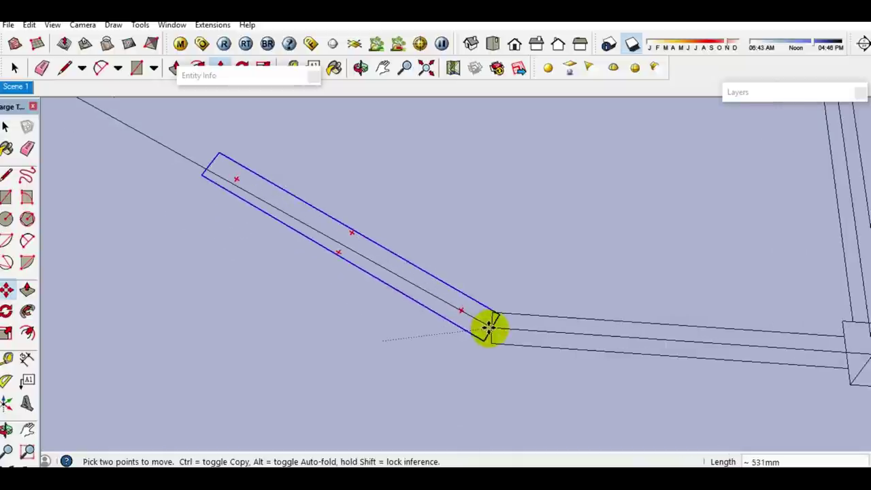
pyautogui.scroll(2, 257, 196)
pyautogui.click(516, 342)
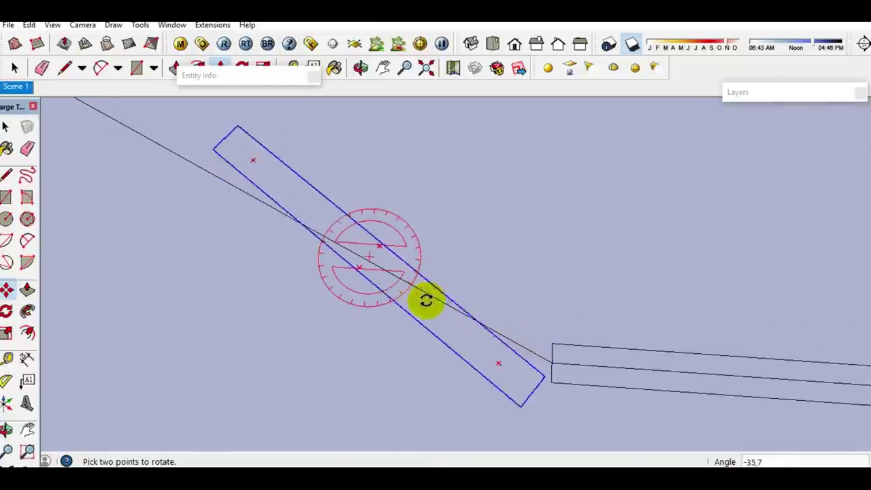
pyautogui.click(575, 370)
# - Move the beam end against the post and stretch the beam to the far post
pyautogui.press('m')
pyautogui.scroll(2, 544, 367)
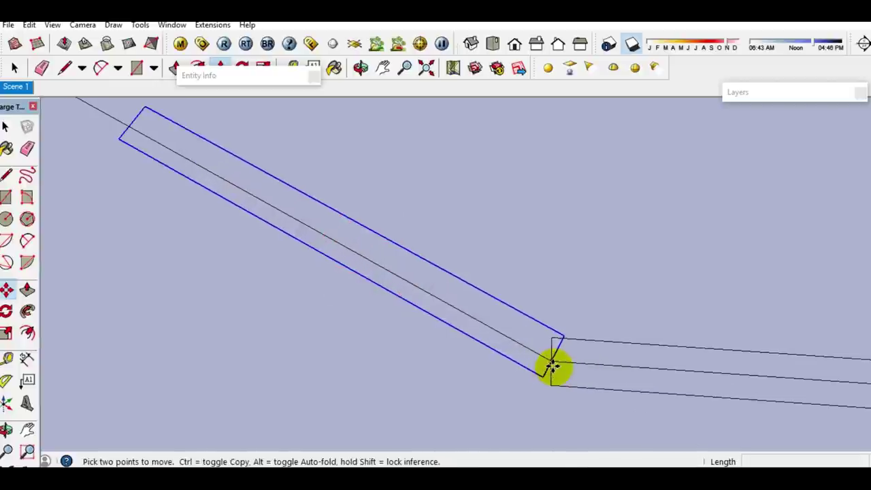
pyautogui.click(550, 365)
pyautogui.scroll(-3, 551, 372)
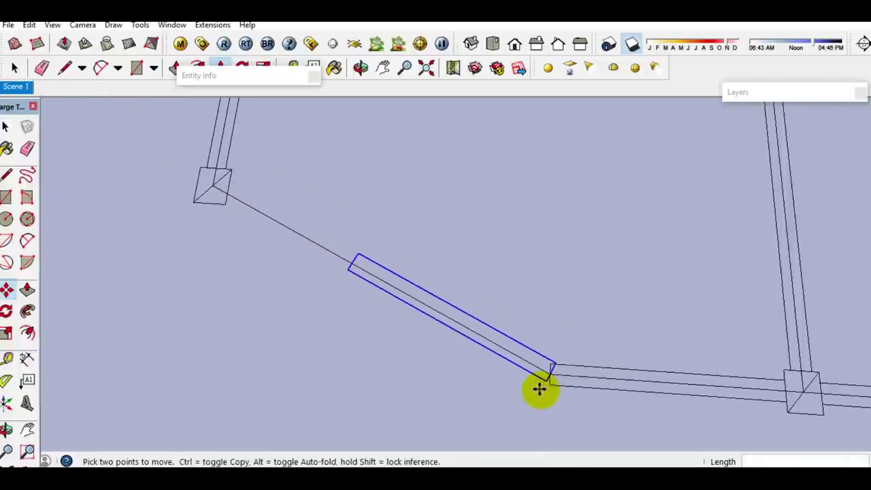
pyautogui.press('s')
pyautogui.moveTo(351, 261); pyautogui.dragTo(229, 195)
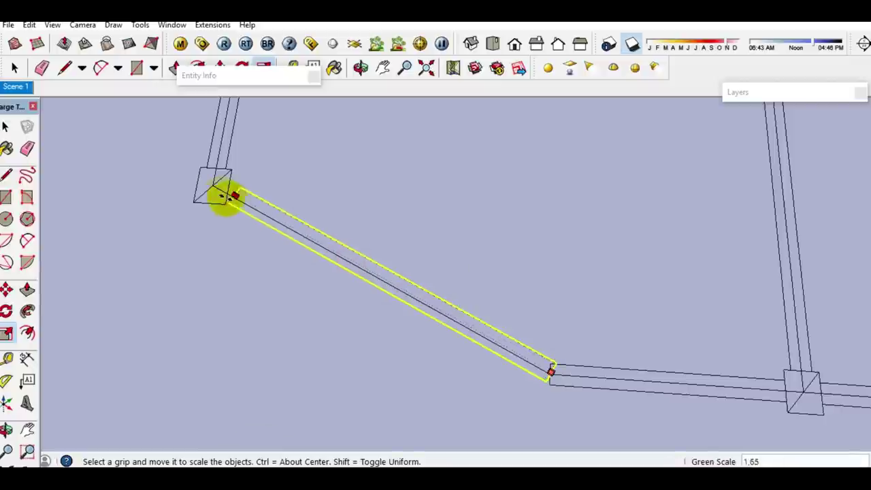
pyautogui.scroll(1, 225, 195)
pyautogui.scroll(1, 224, 196)
pyautogui.press('space')
pyautogui.scroll(-3, 249, 243)
pyautogui.scroll(-2, 331, 227)
# - Orbit back to the floor plan and select the room's floor face
pyautogui.moveTo(330, 227)
pyautogui.mouseDown(button='middle')
pyautogui.moveTo(526, 236)
pyautogui.moveTo(404, 324)
pyautogui.moveTo(563, 252)
pyautogui.mouseUp(button='middle')
pyautogui.scroll(2, 501, 233)
pyautogui.click(501, 234)
pyautogui.scroll(2, 482, 277)
# - Draw a line edge ending at the room's right beam corner
pyautogui.scroll(2, 500, 239)
pyautogui.scroll(2, 342, 311)
pyautogui.moveTo(342, 311); pyautogui.dragTo(322, 303, button='middle')
pyautogui.scroll(1, 325, 304)
pyautogui.press('r')
pyautogui.scroll(1, 295, 315)
pyautogui.scroll(1, 270, 313)
pyautogui.scroll(1, 285, 310)
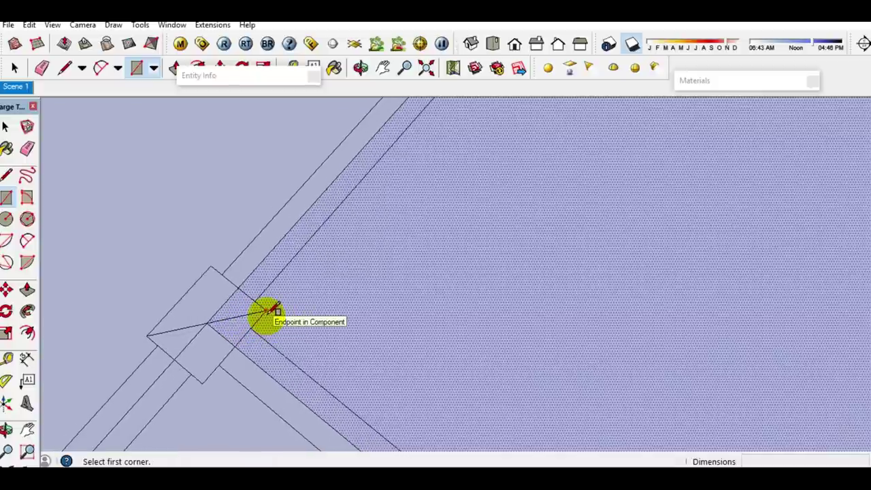
pyautogui.press('l')
pyautogui.scroll(1, 264, 310)
pyautogui.scroll(1, 258, 299)
pyautogui.scroll(1, 259, 310)
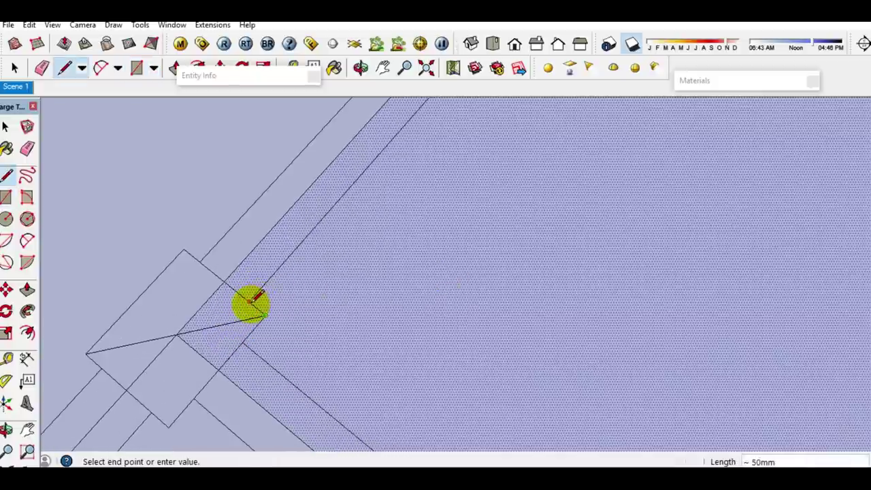
pyautogui.scroll(-2, 334, 320)
pyautogui.scroll(-2, 369, 307)
pyautogui.moveTo(408, 291)
pyautogui.mouseDown(button='middle')
pyautogui.moveTo(252, 374)
pyautogui.moveTo(391, 340)
pyautogui.mouseUp(button='middle')
pyautogui.scroll(2, 374, 293)
pyautogui.scroll(1, 364, 279)
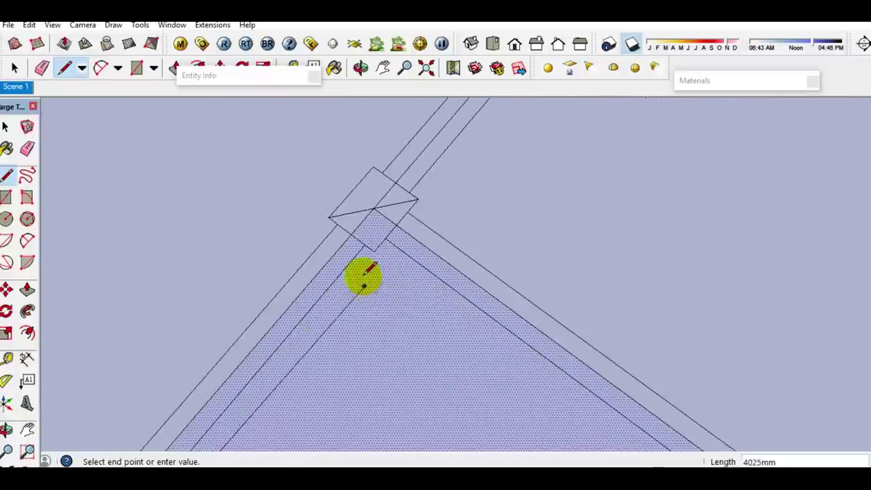
pyautogui.scroll(1, 367, 245)
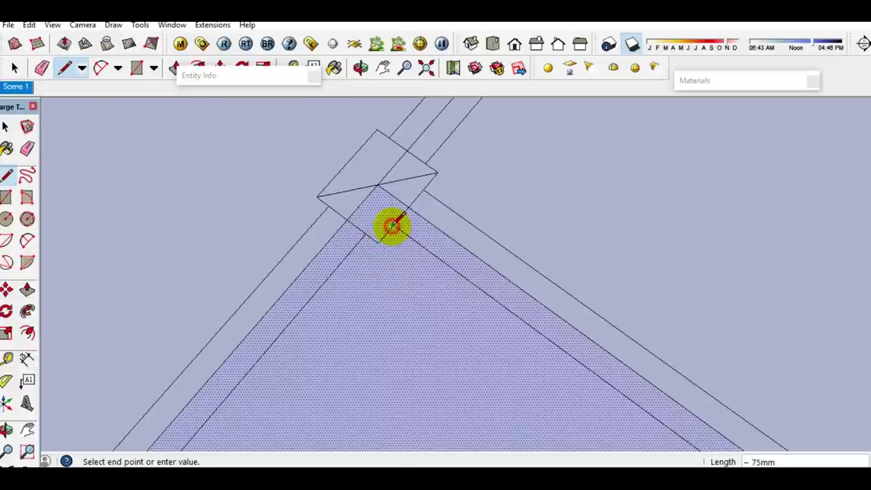
pyautogui.scroll(-3, 442, 309)
pyautogui.keyDown('shift'); pyautogui.moveTo(485, 346); pyautogui.dragTo(334, 113, button='middle'); pyautogui.keyUp('shift')
pyautogui.scroll(-1, 515, 272)
pyautogui.scroll(2, 527, 249)
pyautogui.scroll(1, 527, 243)
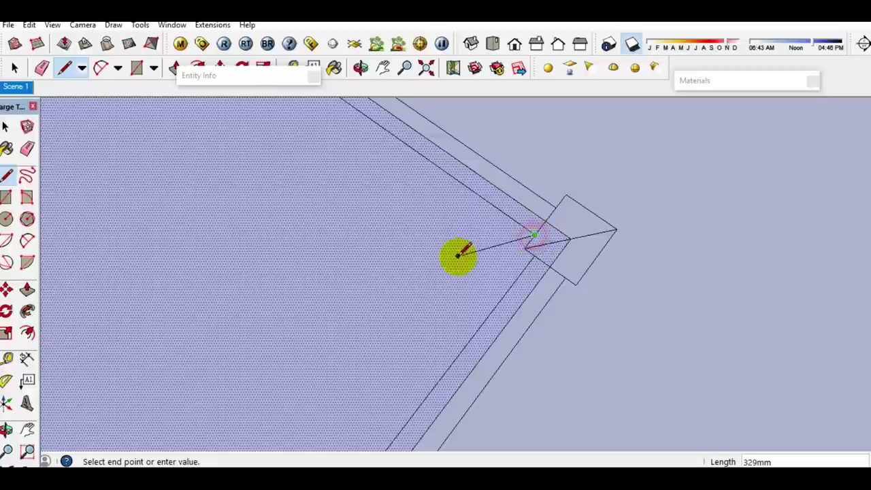
pyautogui.click(525, 246)
pyautogui.scroll(3, 557, 262)
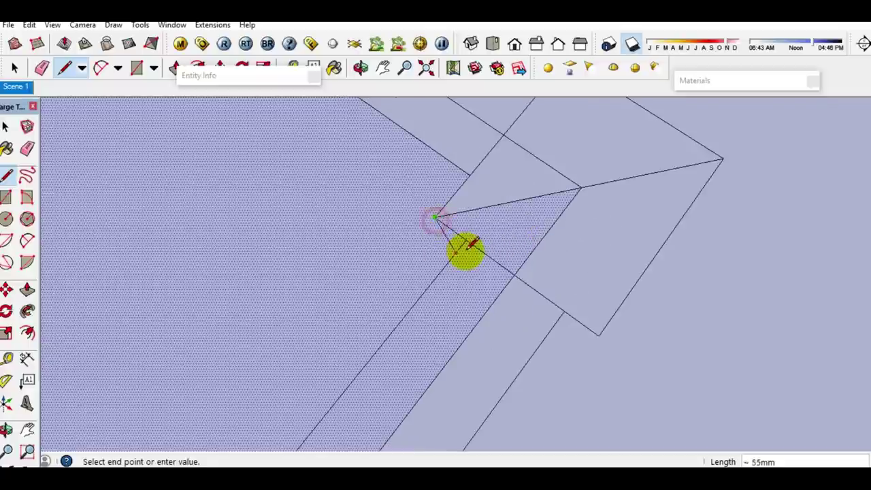
# - Draw another edge between beam corners, closing a new room face
pyautogui.click(464, 238)
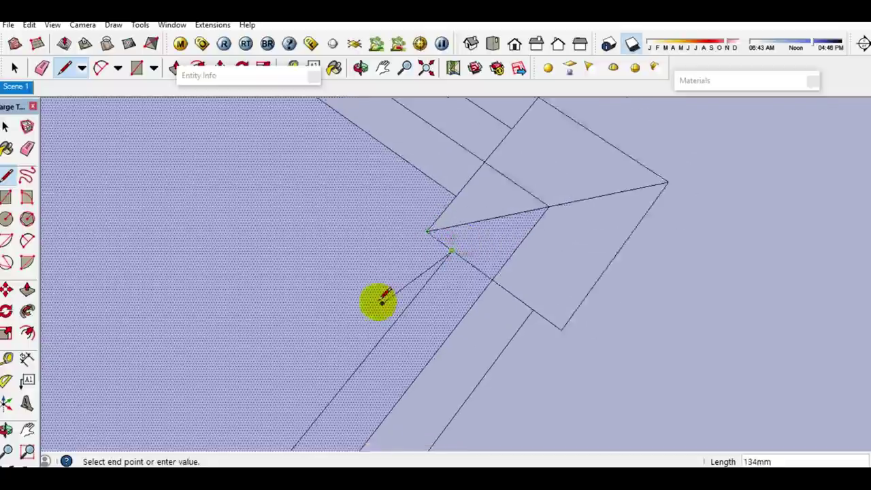
pyautogui.scroll(-3, 399, 258)
pyautogui.keyDown('shift'); pyautogui.moveTo(301, 310); pyautogui.dragTo(454, 184, button='middle'); pyautogui.keyUp('shift')
pyautogui.scroll(-2, 453, 184)
pyautogui.scroll(2, 431, 252)
pyautogui.scroll(2, 457, 267)
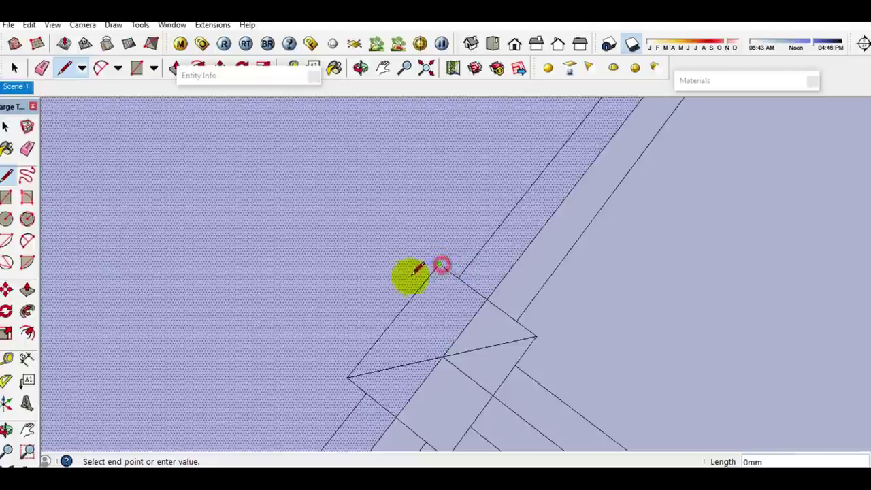
pyautogui.scroll(-2, 381, 292)
pyautogui.scroll(2, 326, 335)
pyautogui.click(346, 342)
pyautogui.scroll(-2, 346, 342)
pyautogui.scroll(3, 355, 351)
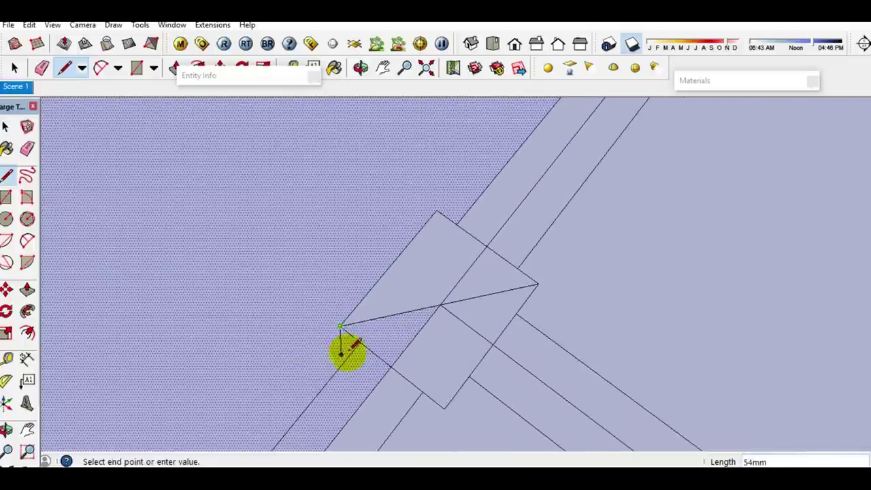
pyautogui.scroll(-2, 330, 343)
pyautogui.scroll(-2, 307, 340)
pyautogui.scroll(2, 414, 331)
pyautogui.scroll(1, 422, 350)
pyautogui.scroll(1, 423, 350)
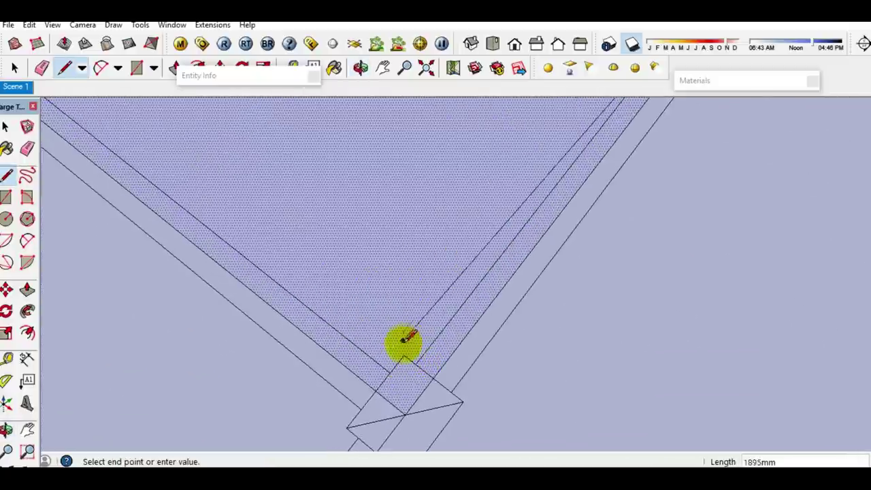
pyautogui.scroll(1, 405, 343)
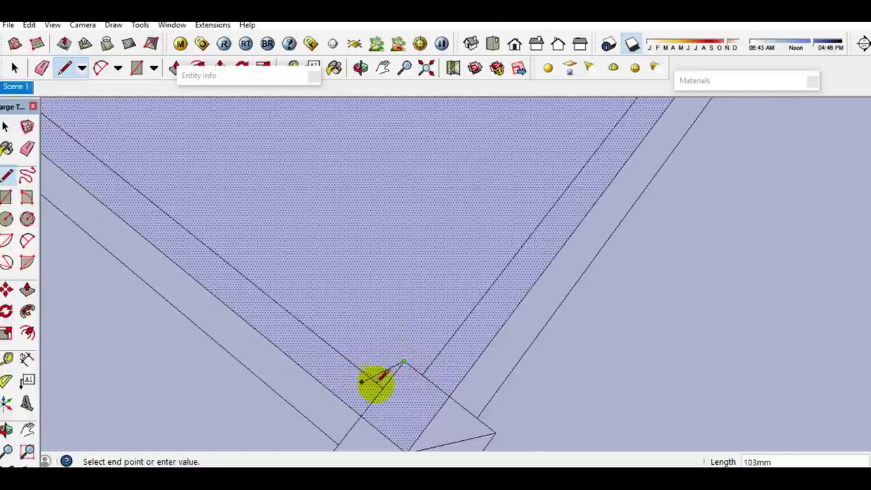
pyautogui.scroll(-3, 333, 325)
pyautogui.scroll(-1, 285, 238)
pyautogui.keyDown('shift'); pyautogui.moveTo(256, 227); pyautogui.dragTo(311, 282, button='middle'); pyautogui.keyUp('shift')
pyautogui.scroll(3, 340, 299)
pyautogui.scroll(2, 336, 311)
pyautogui.scroll(1, 316, 321)
# - Finish the last edge, then make the room face a group and convert it to a component
pyautogui.click(326, 300)
pyautogui.press('space')
pyautogui.scroll(-2, 362, 291)
pyautogui.scroll(-2, 358, 284)
pyautogui.scroll(-3, 359, 285)
pyautogui.keyDown('shift'); pyautogui.moveTo(462, 288); pyautogui.dragTo(353, 284, button='middle'); pyautogui.keyUp('shift')
pyautogui.click(353, 283)
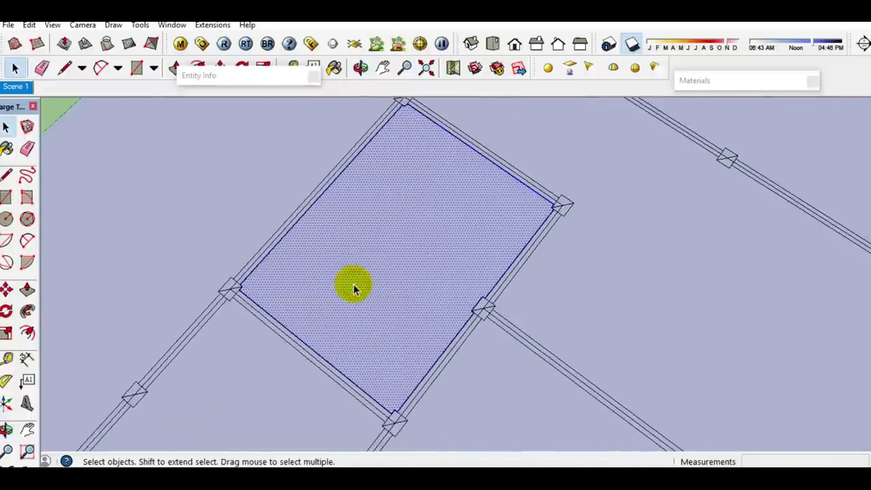
pyautogui.rightClick(353, 283)
pyautogui.click(404, 185)
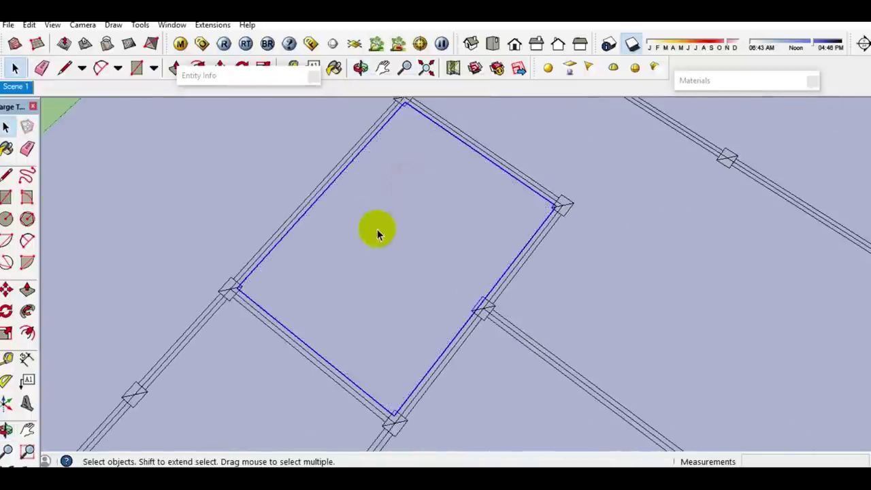
pyautogui.rightClick(376, 228)
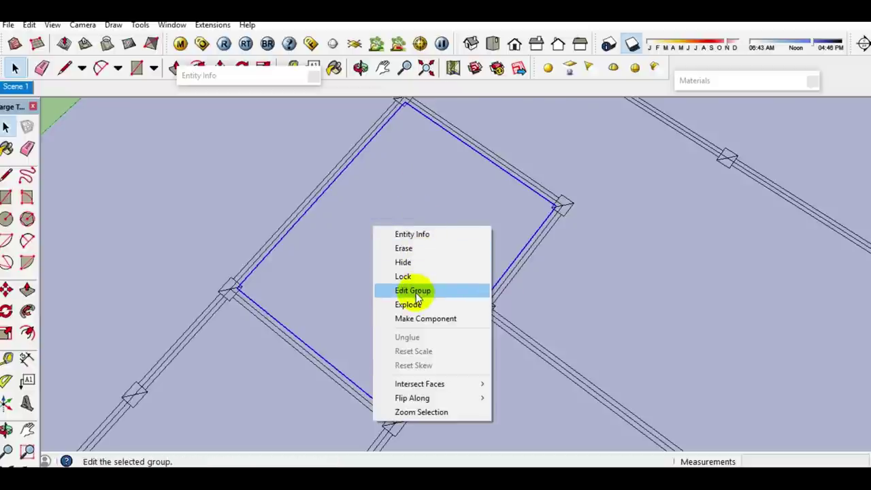
pyautogui.click(417, 317)
# - Copy the room component onto the ground outside the floor plan
pyautogui.scroll(-3, 379, 275)
pyautogui.scroll(-1, 379, 282)
pyautogui.moveTo(379, 284)
pyautogui.mouseDown(button='middle')
pyautogui.moveTo(383, 218)
pyautogui.moveTo(375, 218)
pyautogui.mouseUp(button='middle')
pyautogui.press('m')
pyautogui.scroll(3, 408, 251)
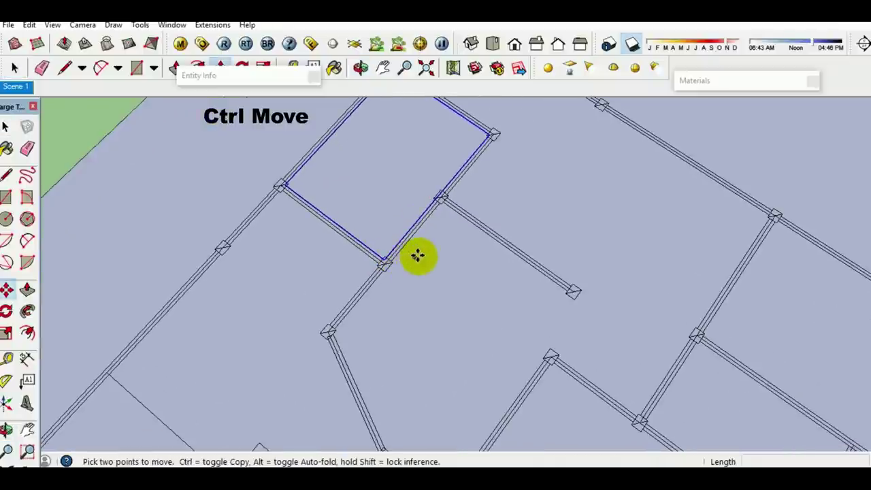
pyautogui.press('ctrl')
pyautogui.click(379, 195)
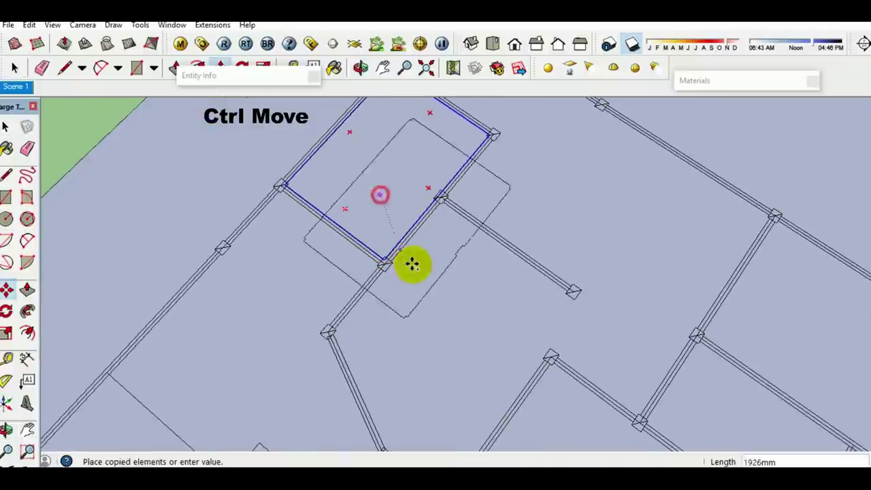
pyautogui.scroll(-4, 436, 245)
pyautogui.scroll(-3, 417, 298)
pyautogui.moveTo(418, 297); pyautogui.dragTo(447, 232, button='middle')
pyautogui.scroll(2, 448, 235)
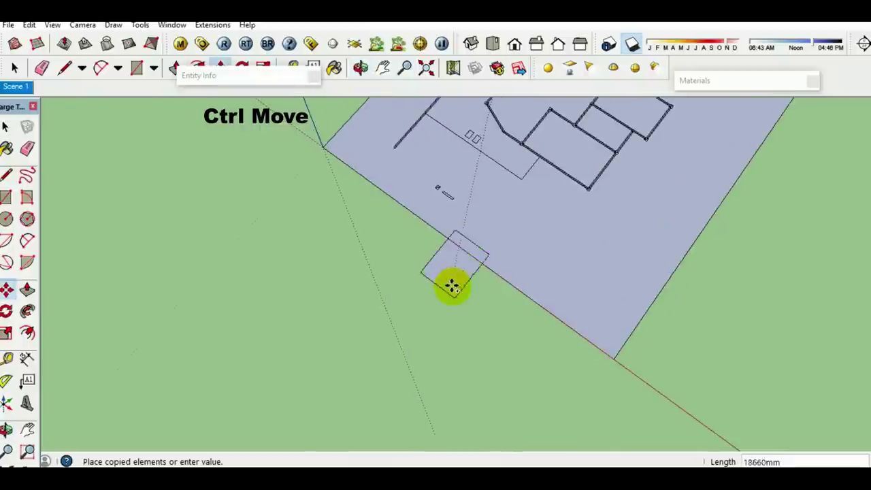
pyautogui.click(437, 314)
pyautogui.press('space')
# - Select the small square and thin bar and move them onto the green ground
pyautogui.moveTo(493, 237); pyautogui.dragTo(493, 237)
pyautogui.scroll(2, 460, 200)
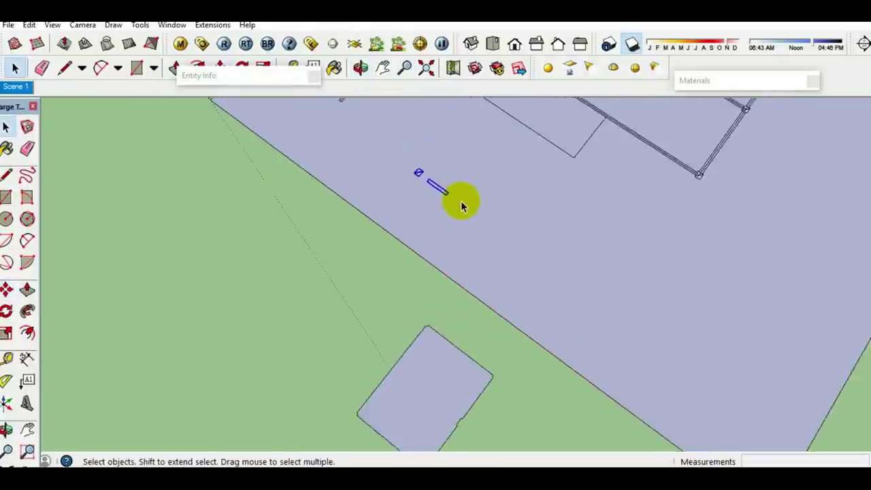
pyautogui.scroll(1, 460, 200)
pyautogui.press('m')
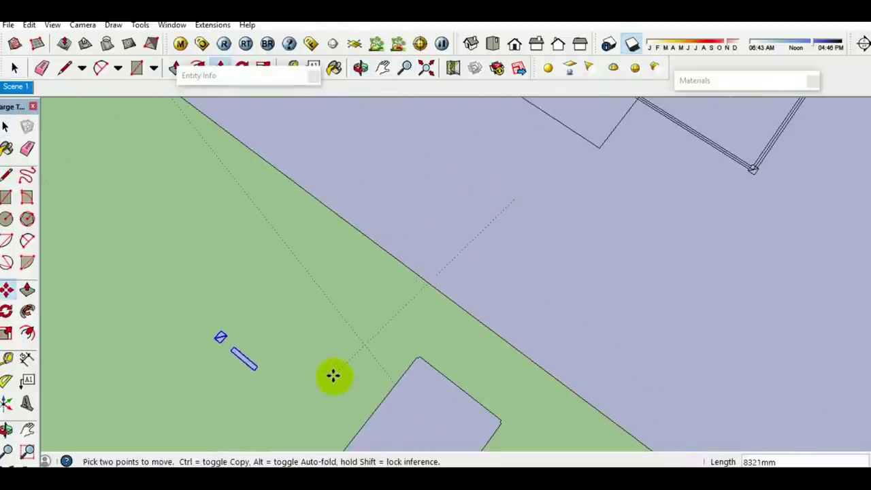
pyautogui.press('space')
pyautogui.scroll(-3, 334, 307)
pyautogui.scroll(1, 331, 303)
pyautogui.scroll(1, 327, 304)
pyautogui.scroll(2, 325, 302)
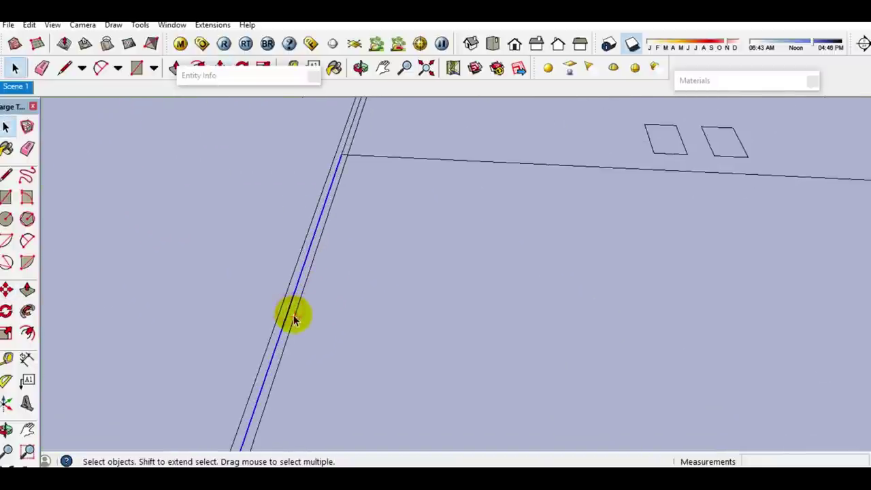
# - Make the bar component unique, independent of its copies
pyautogui.rightClick(294, 320)
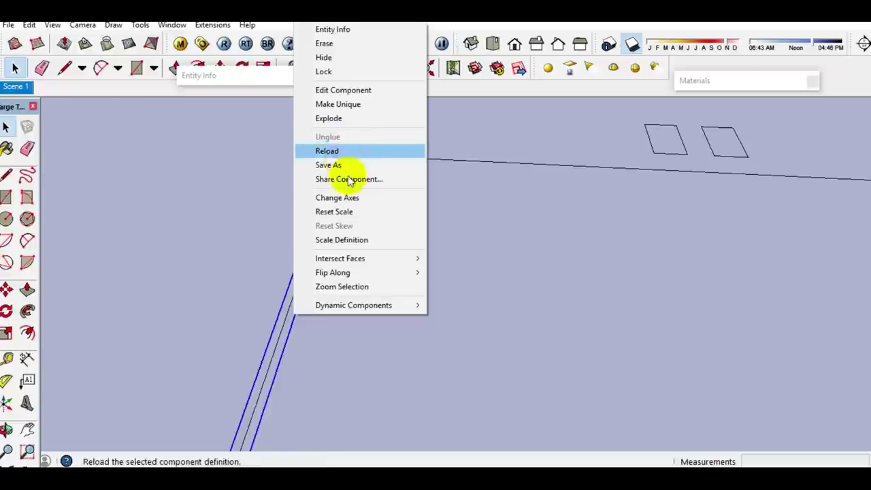
pyautogui.click(335, 107)
pyautogui.scroll(-2, 345, 254)
pyautogui.scroll(-3, 344, 254)
pyautogui.scroll(-3, 351, 219)
pyautogui.scroll(-3, 428, 227)
pyautogui.scroll(3, 419, 233)
pyautogui.moveTo(395, 284)
pyautogui.mouseDown(button='middle')
pyautogui.moveTo(411, 305)
pyautogui.moveTo(406, 386)
pyautogui.mouseUp(button='middle')
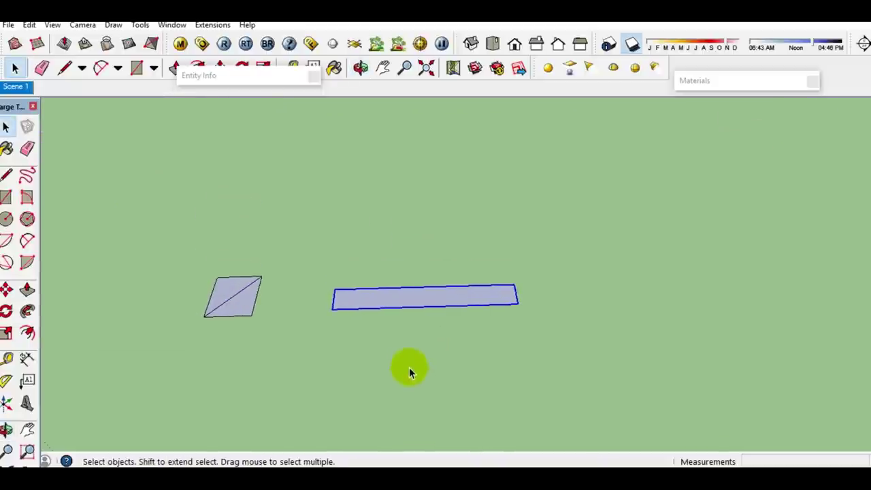
# - Rotate the bar 90° and push/pull it up 3650mm into a column
pyautogui.press('q')
pyautogui.click(423, 298)
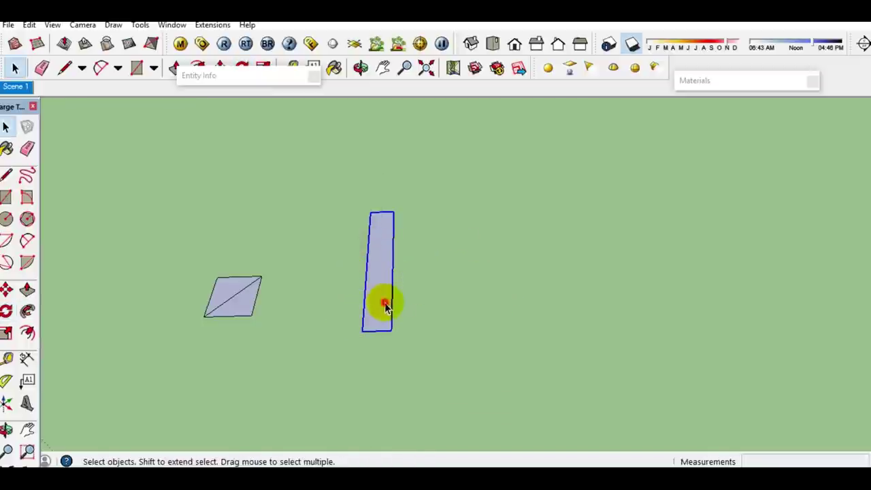
pyautogui.moveTo(379, 283); pyautogui.dragTo(360, 387, button='middle')
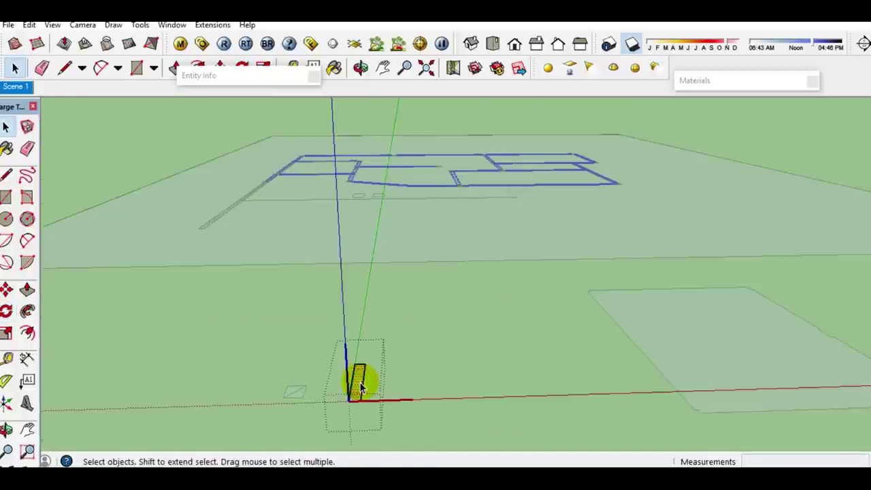
pyautogui.press('p')
pyautogui.moveTo(359, 385); pyautogui.dragTo(352, 282)
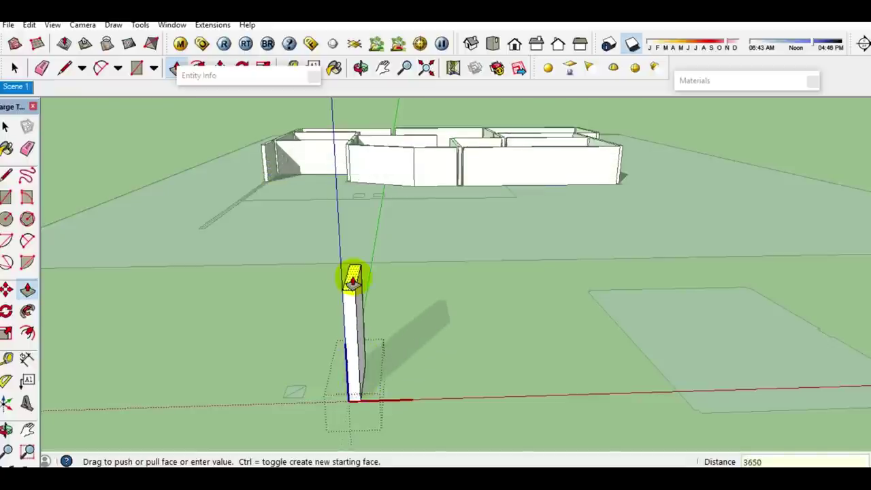
pyautogui.press('space')
pyautogui.scroll(-5, 375, 210)
# - Select all the raised walls and the column and combine them into one group
pyautogui.moveTo(352, 175)
pyautogui.mouseDown(button='middle')
pyautogui.moveTo(338, 424)
pyautogui.moveTo(365, 413)
pyautogui.moveTo(383, 377)
pyautogui.mouseUp(button='middle')
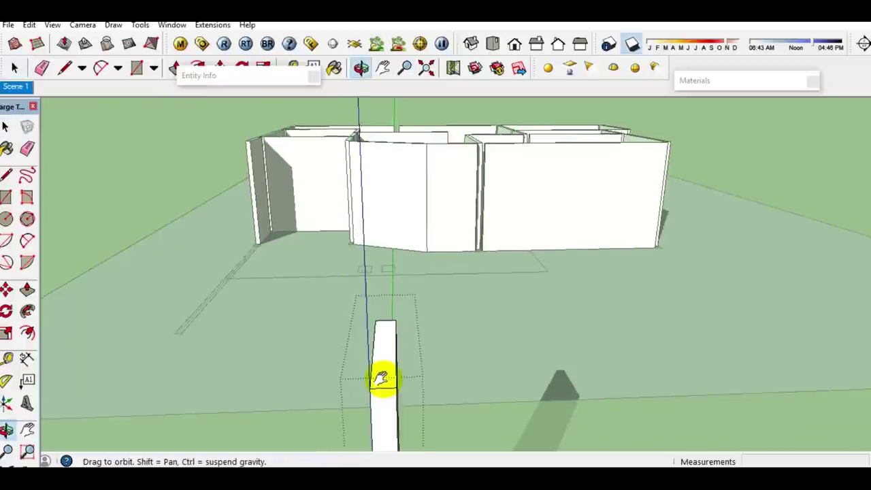
pyautogui.hotkey('ctrl', 'a')
pyautogui.rightClick(384, 381)
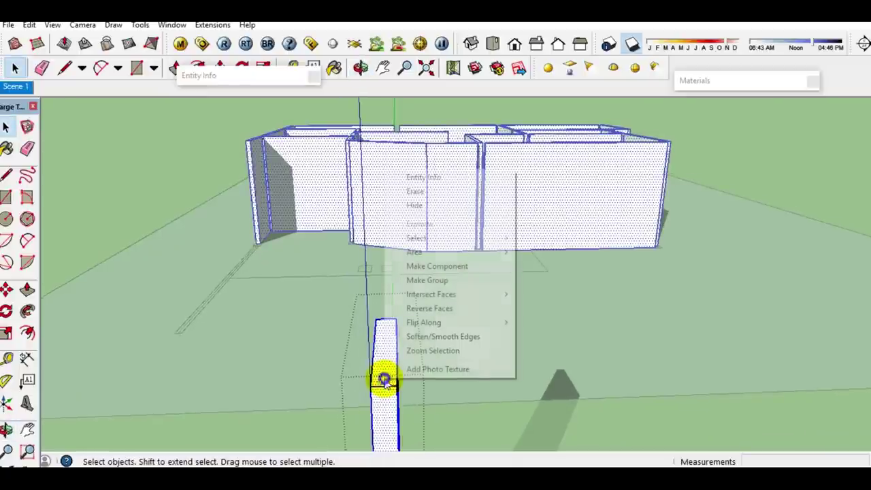
pyautogui.click(447, 280)
# - Show the Layers and Entity Info panels and put the group on layer D LT.1
pyautogui.click(172, 24)
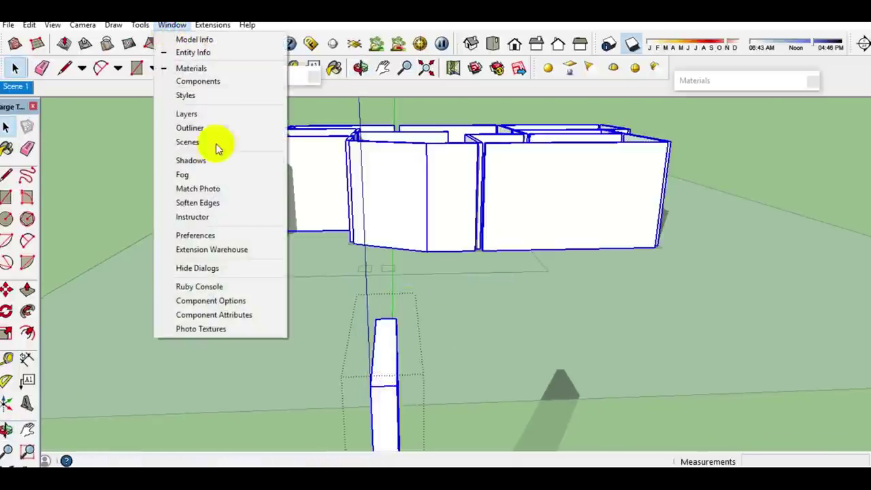
pyautogui.click(198, 117)
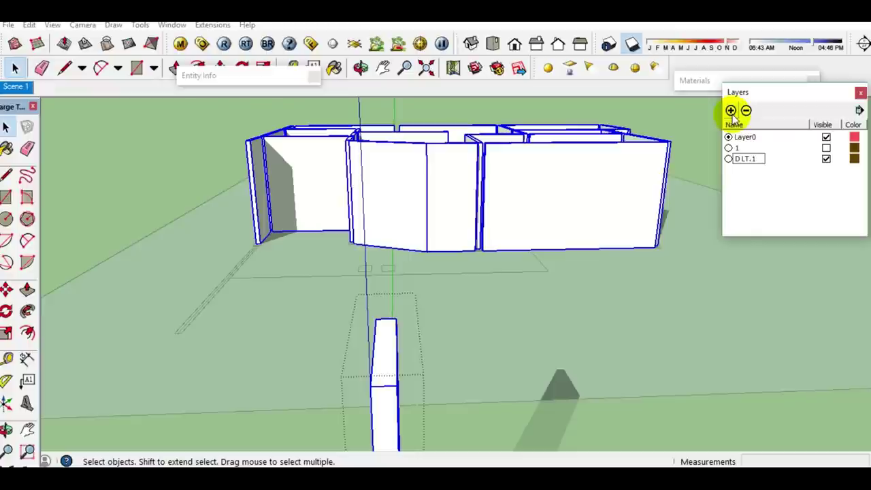
pyautogui.click(171, 25)
pyautogui.click(195, 51)
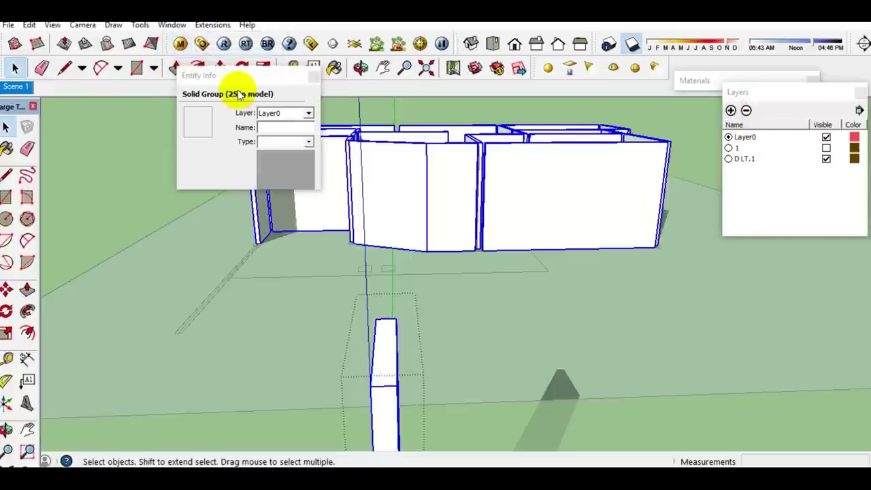
pyautogui.click(307, 115)
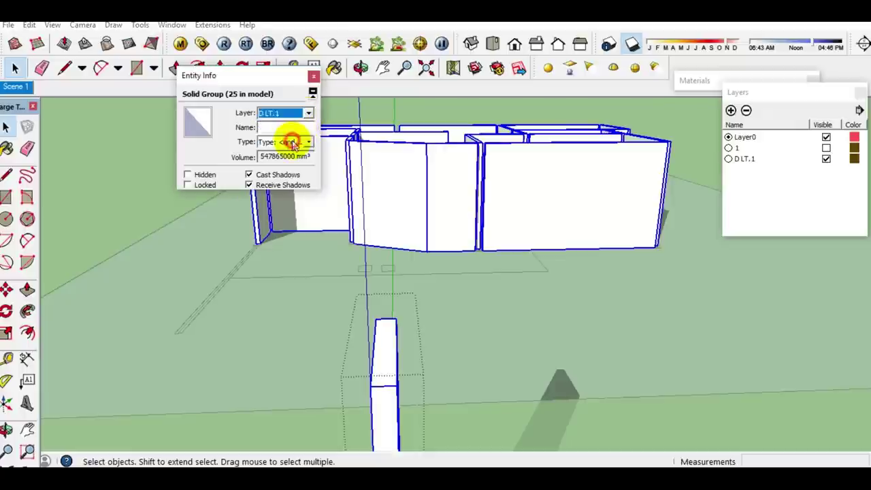
pyautogui.click(269, 77)
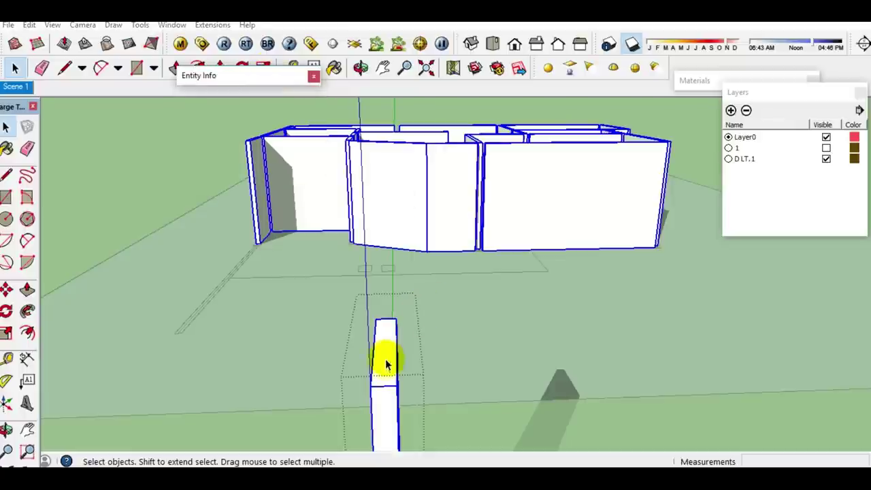
pyautogui.scroll(2, 385, 364)
pyautogui.scroll(1, 386, 359)
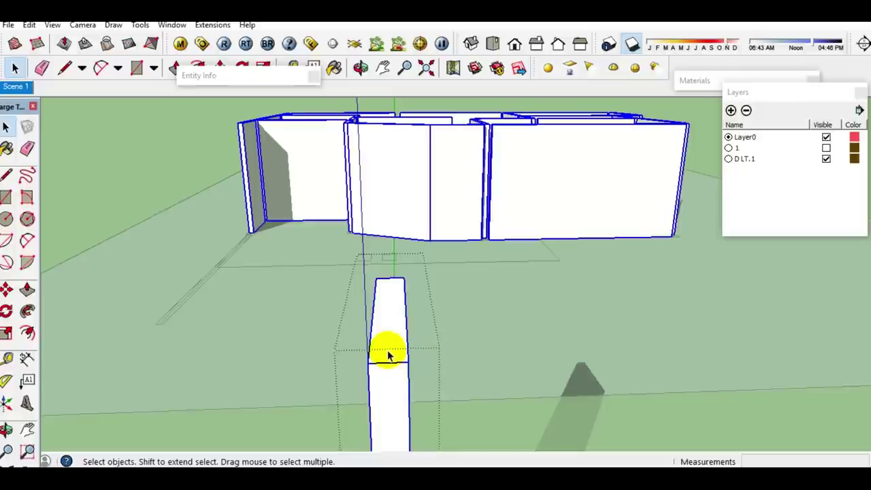
# - Draw a rectangle on the column top and pull it out into a beam block
pyautogui.press('r')
pyautogui.click(367, 363)
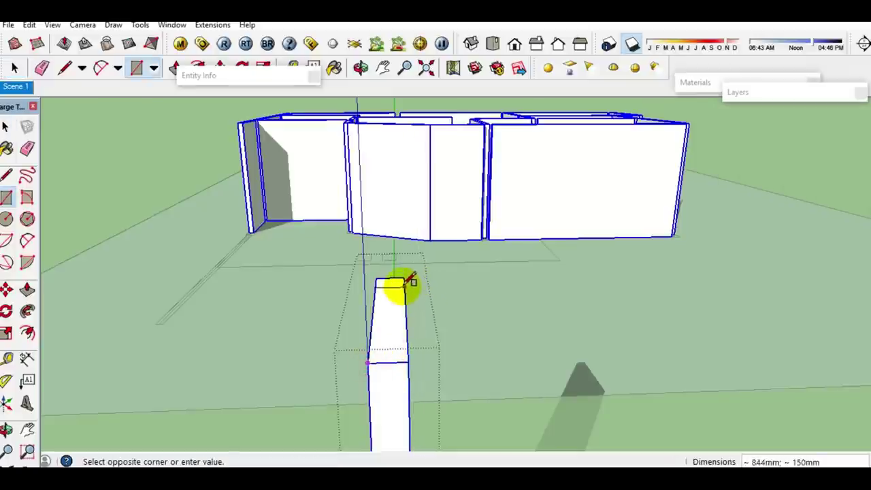
pyautogui.click(408, 278)
pyautogui.press('space')
pyautogui.click(388, 340)
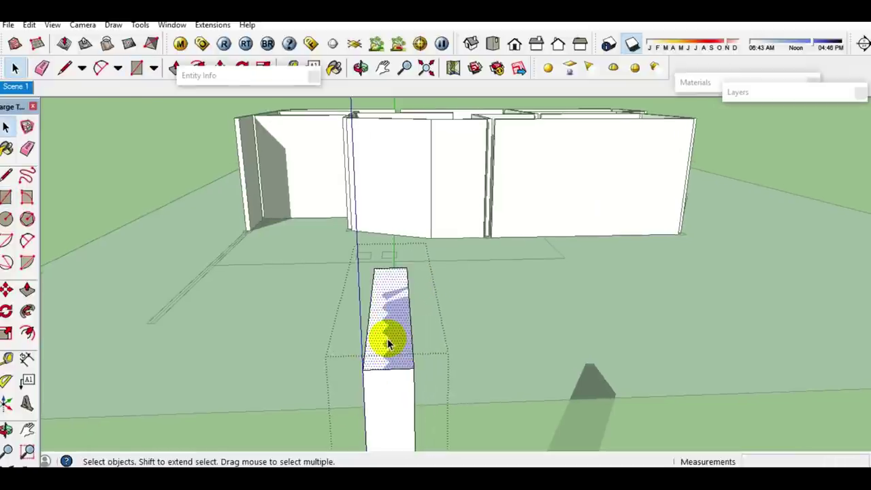
pyautogui.press('p')
pyautogui.click(386, 342)
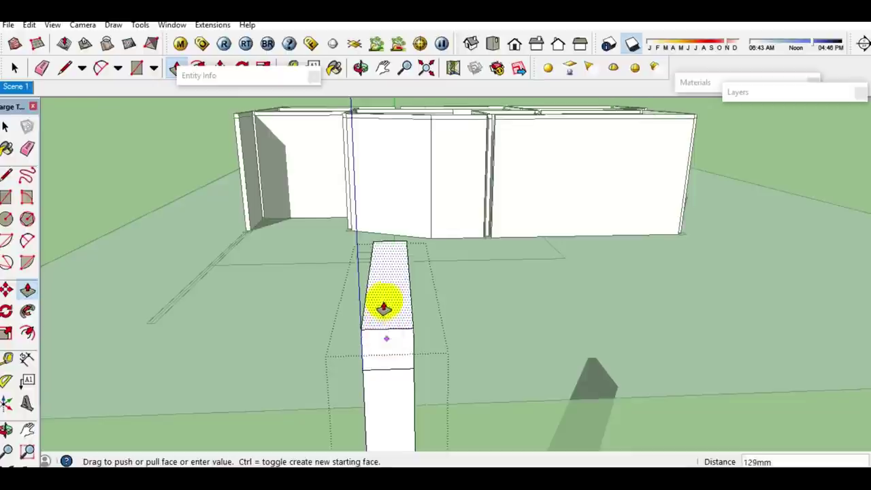
pyautogui.click(382, 312)
pyautogui.press('space')
# - Group the beam geometry and assign it to a new layer named BALOK
pyautogui.moveTo(383, 315); pyautogui.dragTo(378, 316, button='middle')
pyautogui.tripleClick(379, 317)
pyautogui.rightClick(383, 318)
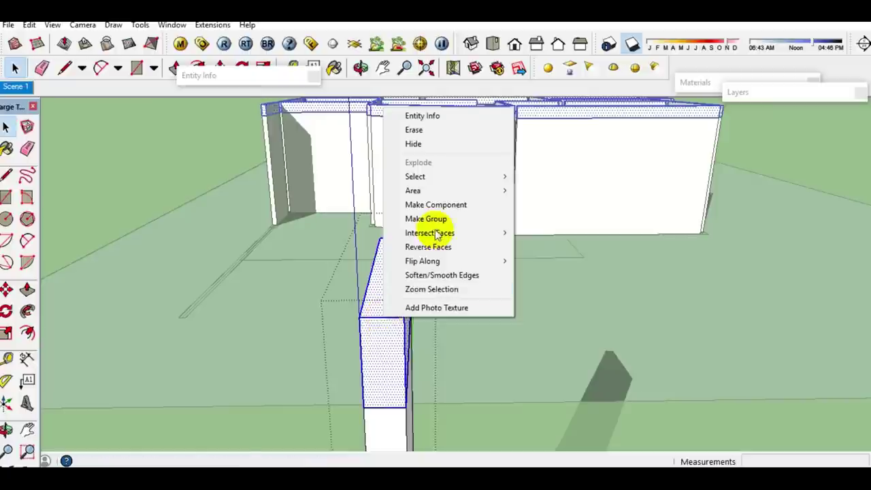
pyautogui.click(408, 219)
pyautogui.click(762, 102)
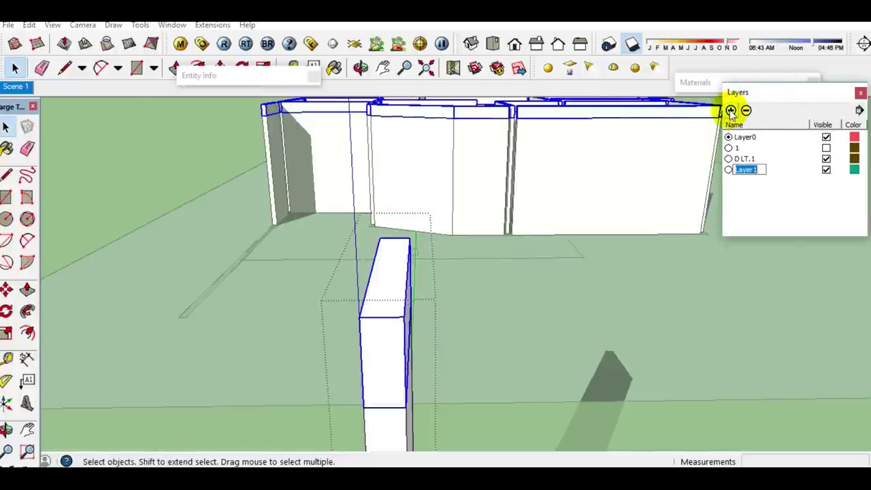
pyautogui.write('BALOK')
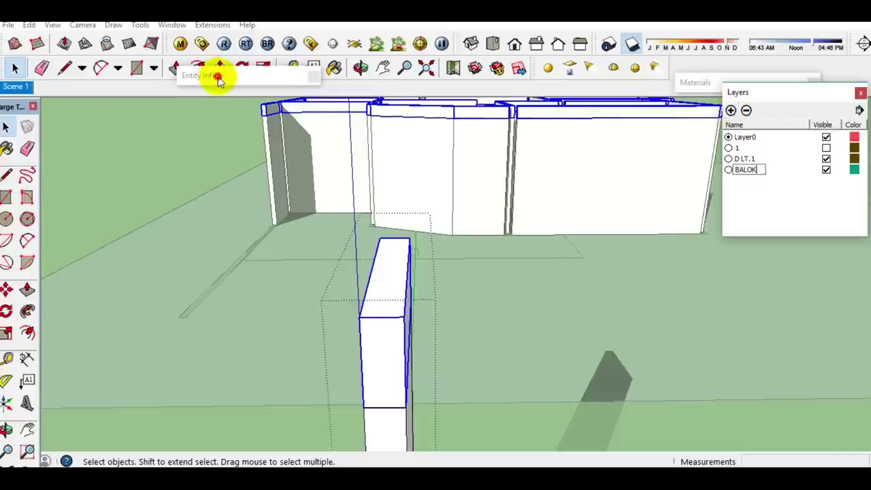
pyautogui.click(218, 76)
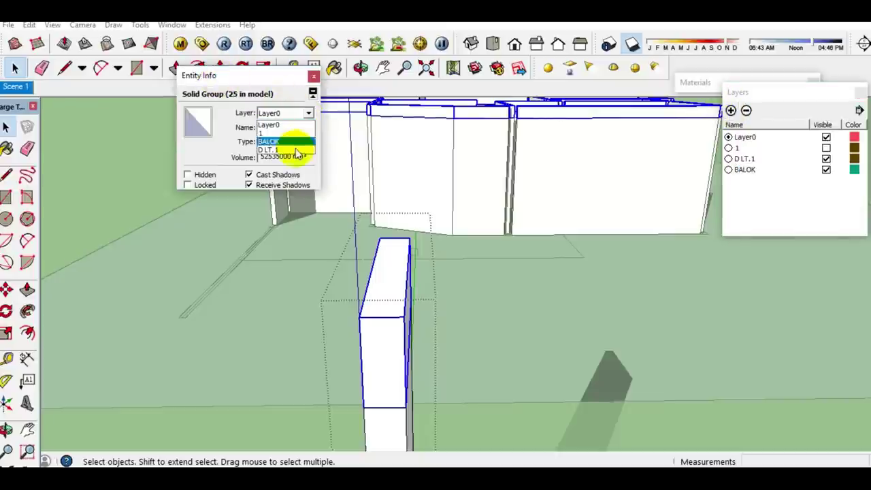
pyautogui.click(295, 142)
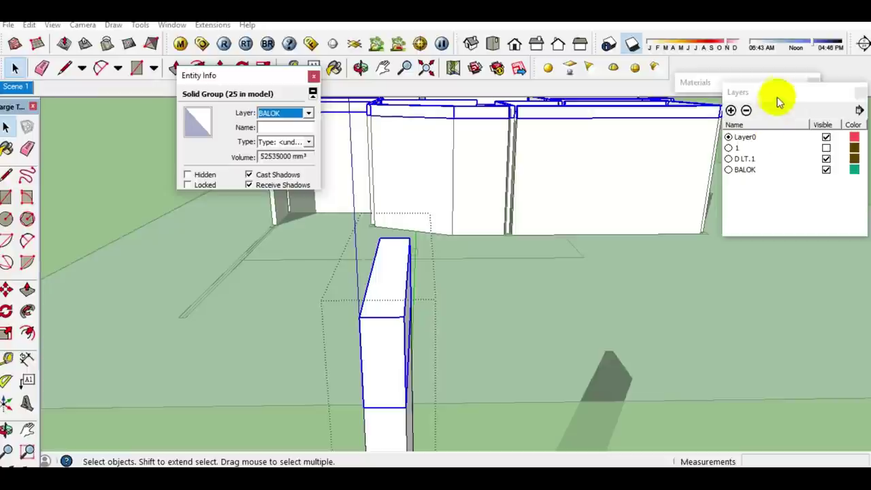
pyautogui.click(777, 92)
pyautogui.click(284, 79)
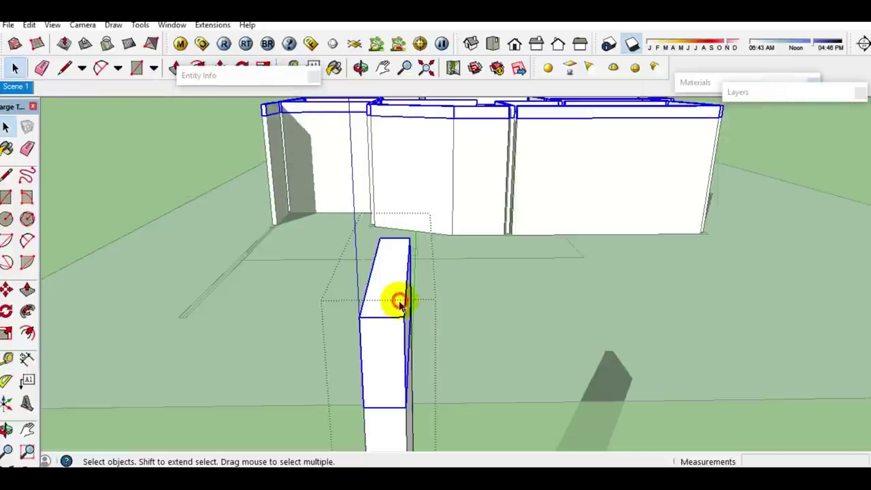
# - Extend the column 3500mm upward from the top of the beam block
pyautogui.press('r')
pyautogui.click(360, 317)
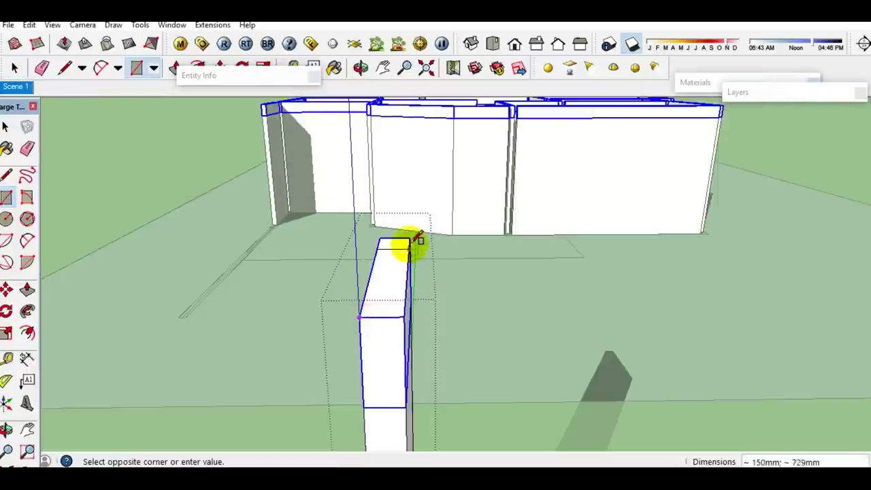
pyautogui.click(411, 235)
pyautogui.press('space')
pyautogui.click(395, 277)
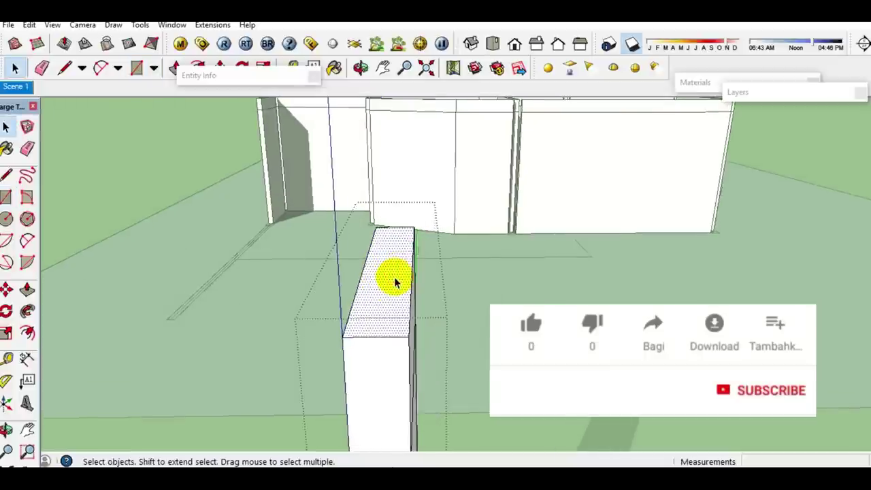
pyautogui.press('p')
pyautogui.click(394, 295)
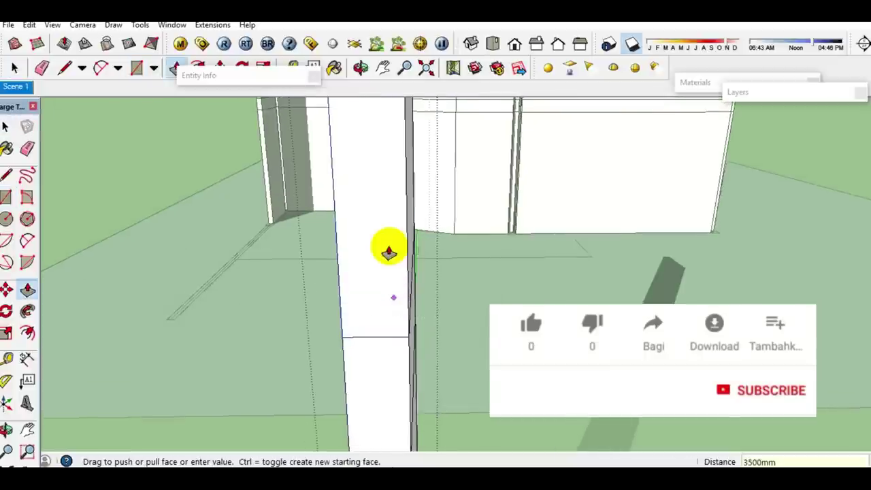
pyautogui.click(389, 251)
pyautogui.press('space')
# - Group the extended column together with the connected upper walls
pyautogui.moveTo(389, 246)
pyautogui.mouseDown(button='middle')
pyautogui.moveTo(389, 227)
pyautogui.moveTo(355, 344)
pyautogui.moveTo(347, 266)
pyautogui.mouseUp(button='middle')
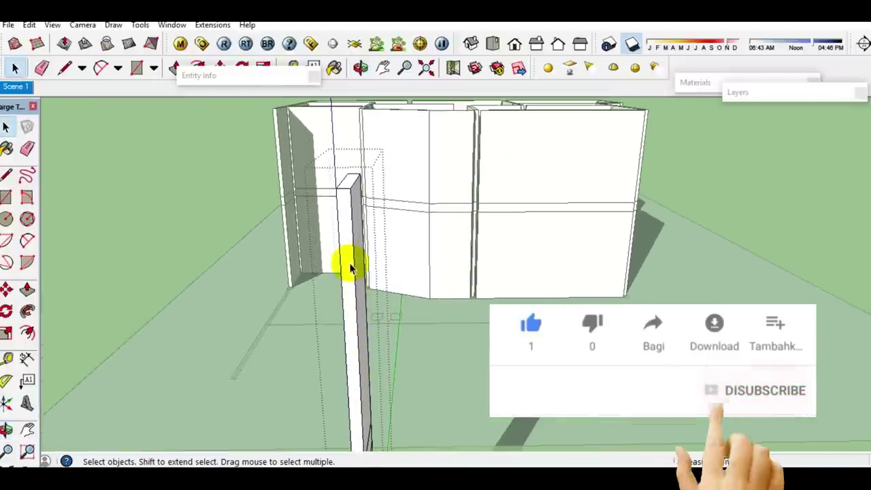
pyautogui.tripleClick(349, 266)
pyautogui.rightClick(349, 266)
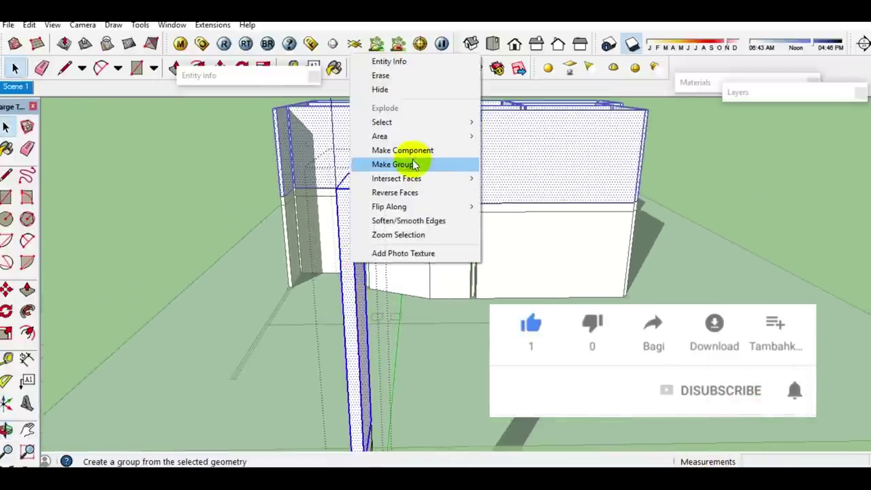
pyautogui.click(412, 162)
pyautogui.moveTo(361, 206)
pyautogui.mouseDown(button='middle')
pyautogui.moveTo(345, 188)
pyautogui.moveTo(346, 286)
pyautogui.moveTo(340, 272)
pyautogui.mouseUp(button='middle')
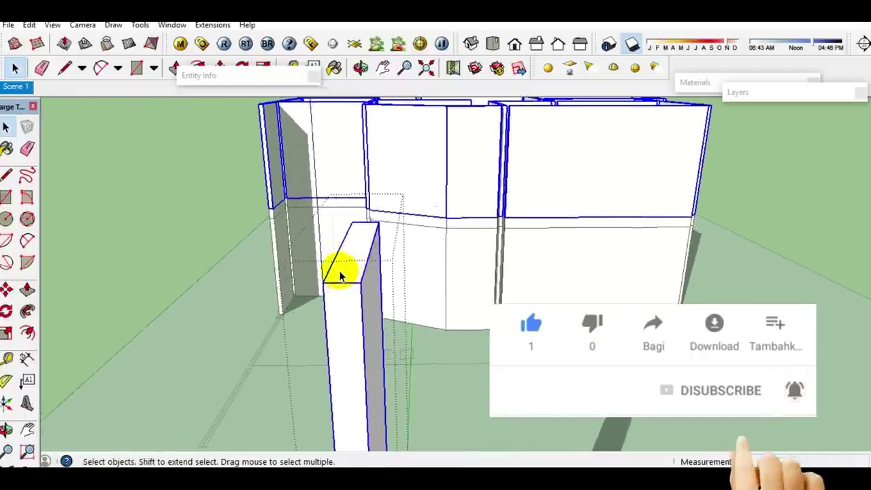
pyautogui.scroll(2, 340, 275)
# - Add a block on the column top with a rectangle pulled upward
pyautogui.press('r')
pyautogui.click(311, 293)
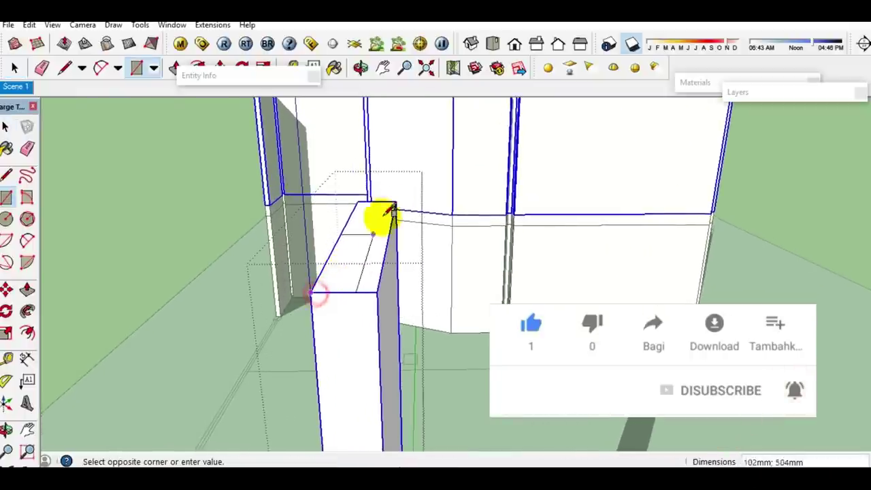
pyautogui.click(395, 203)
pyautogui.press('space')
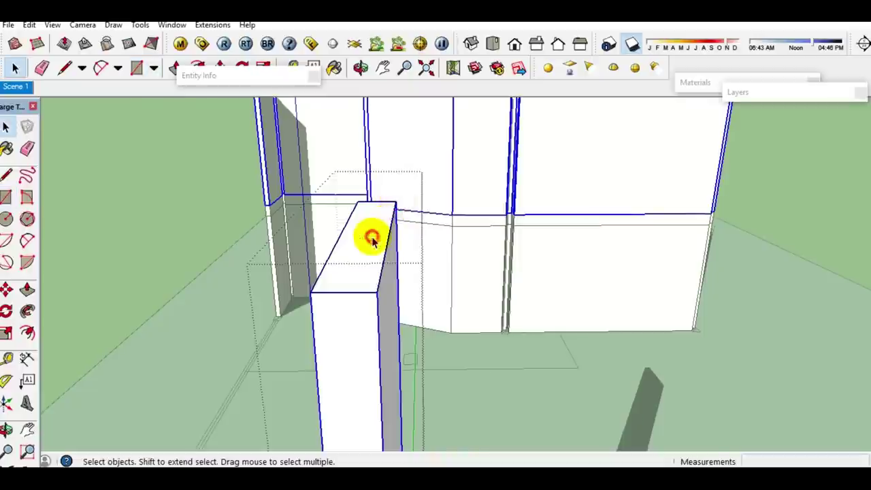
pyautogui.click(370, 238)
pyautogui.press('p')
pyautogui.click(370, 246)
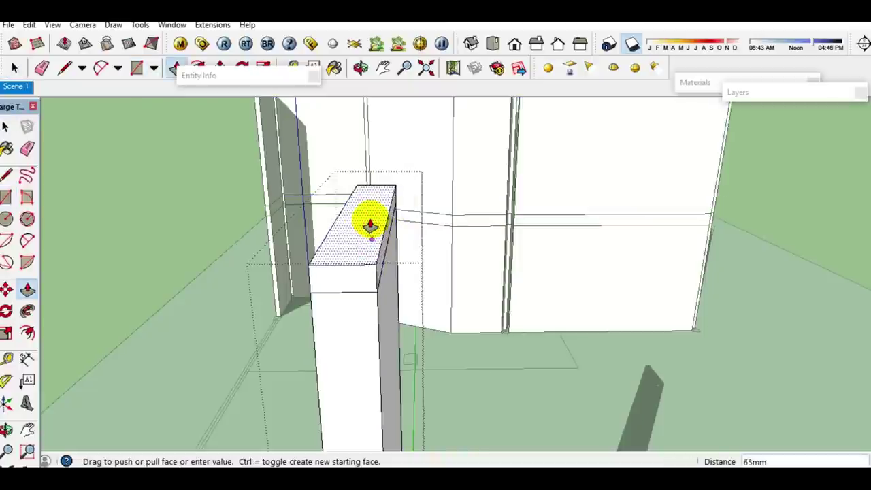
pyautogui.click(371, 225)
pyautogui.press('space')
# - Put the column and upper walls group on layer D LT.2, then select the top block
pyautogui.tripleClick(370, 320)
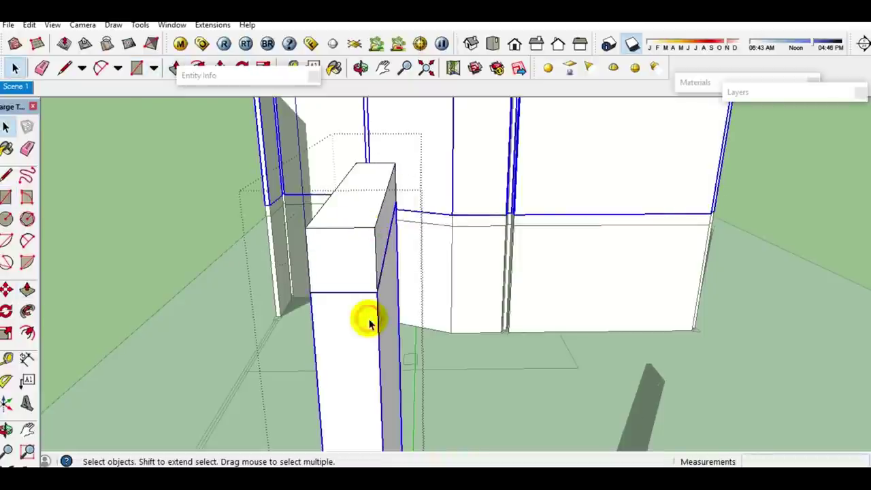
pyautogui.click(755, 94)
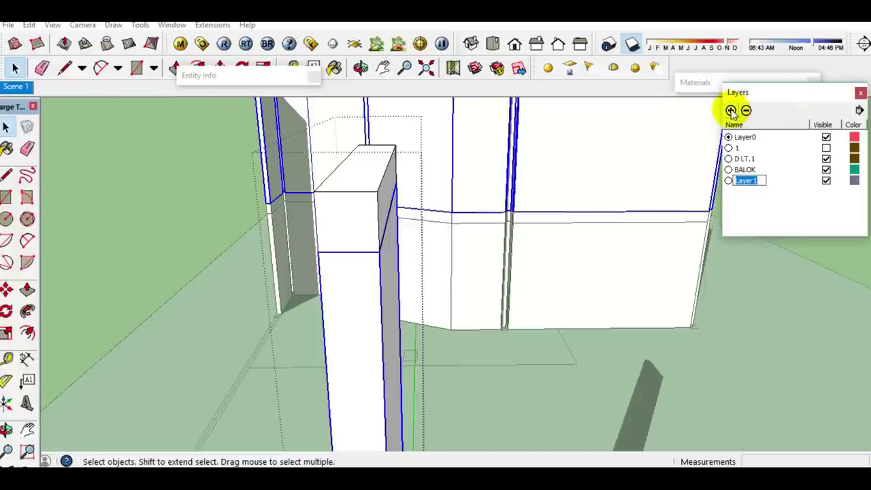
pyautogui.click(231, 75)
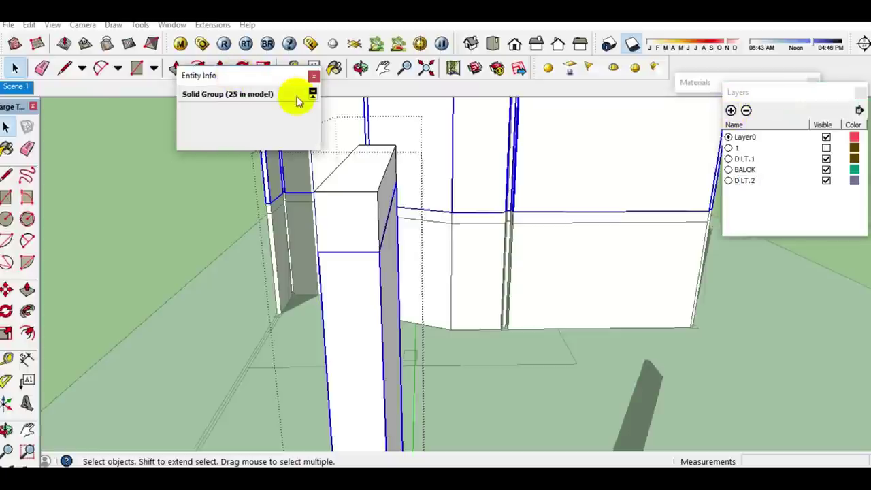
pyautogui.click(308, 113)
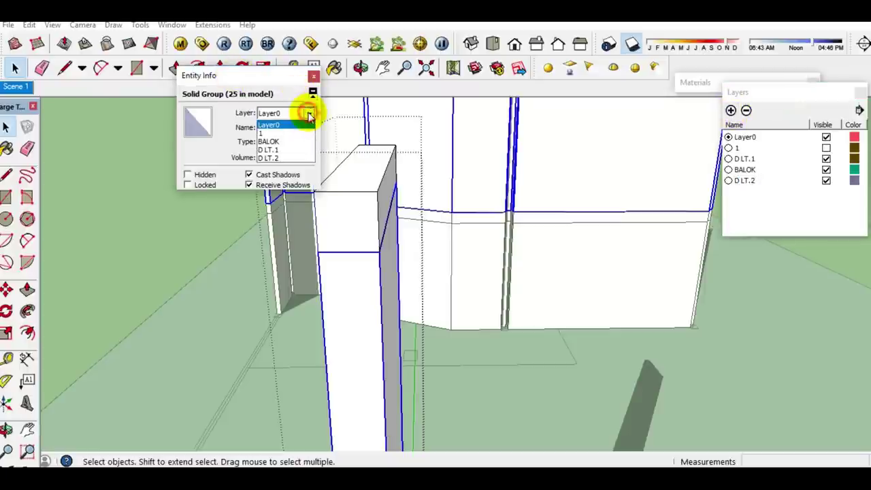
pyautogui.click(278, 157)
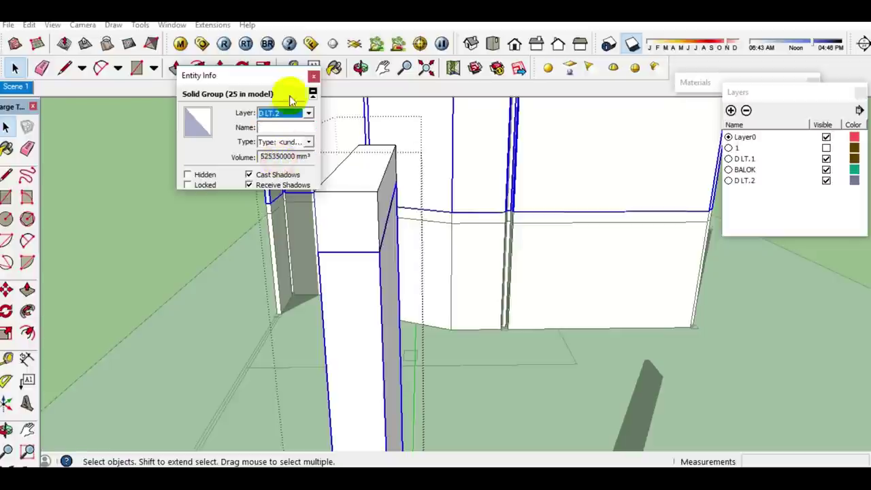
pyautogui.click(796, 95)
pyautogui.tripleClick(345, 204)
pyautogui.rightClick(345, 204)
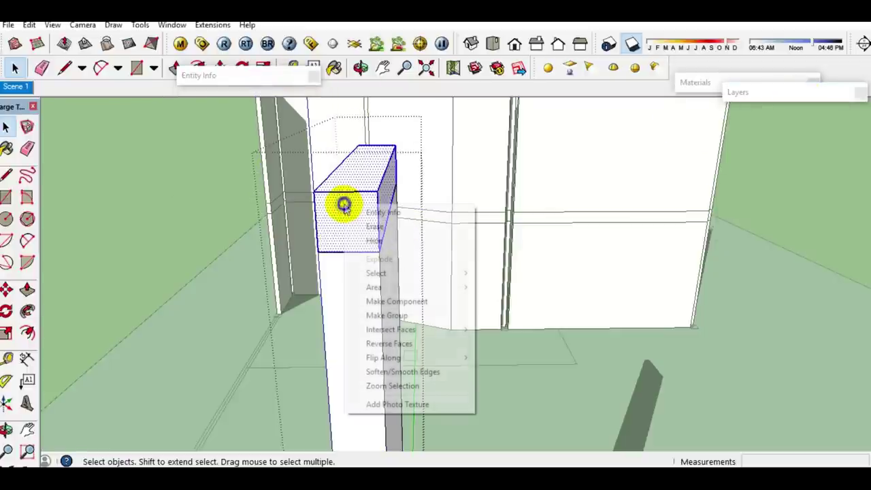
# - Make the block atop the column a group on a new layer named RINK BALK
pyautogui.click(381, 315)
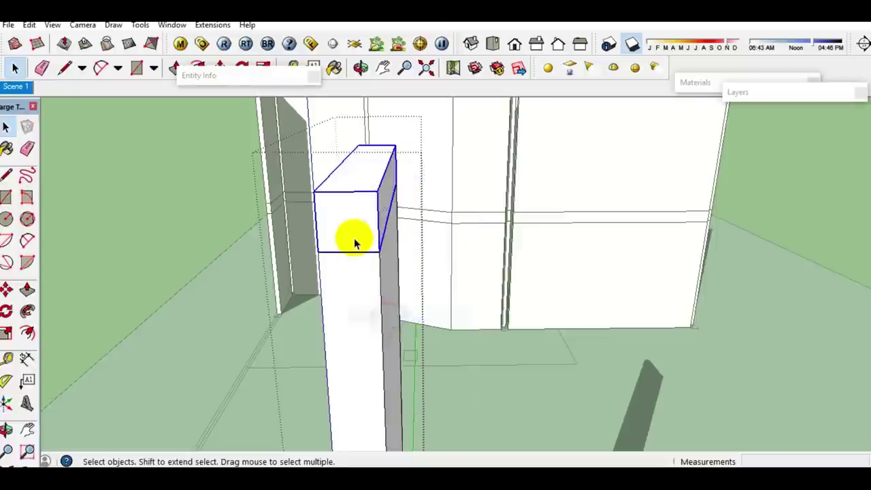
pyautogui.click(796, 92)
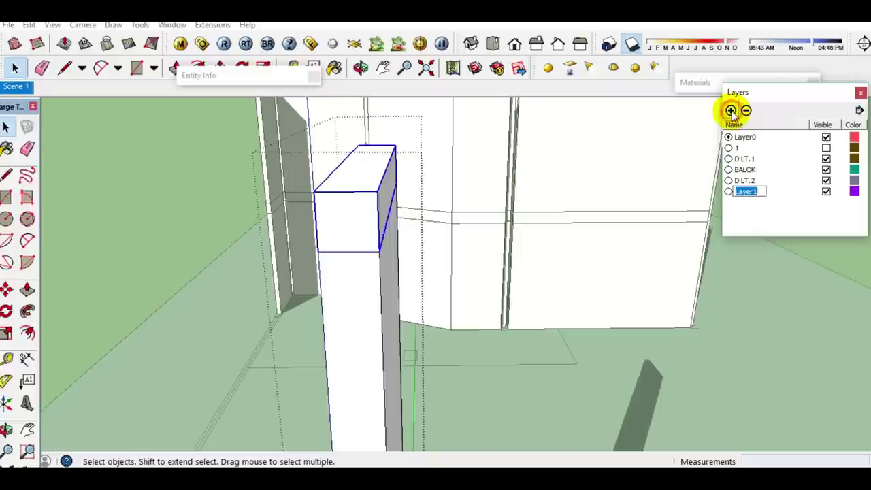
pyautogui.write('RINK BALK')
pyautogui.click(263, 81)
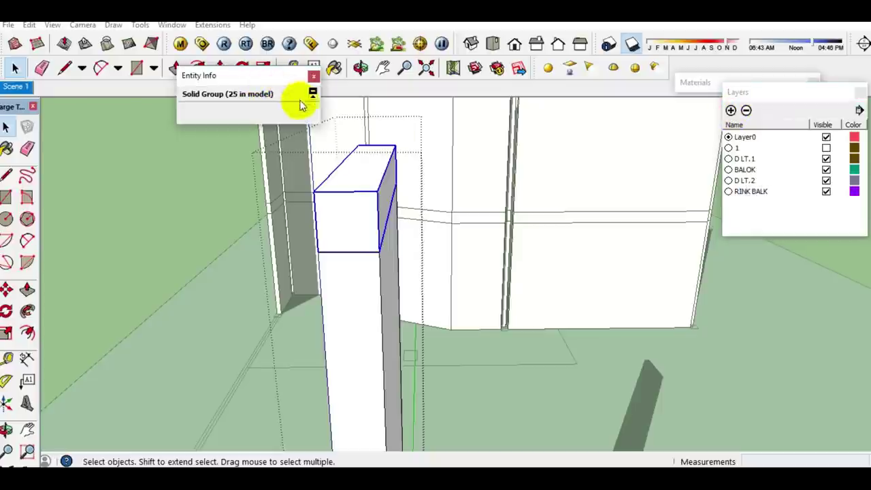
pyautogui.click(277, 80)
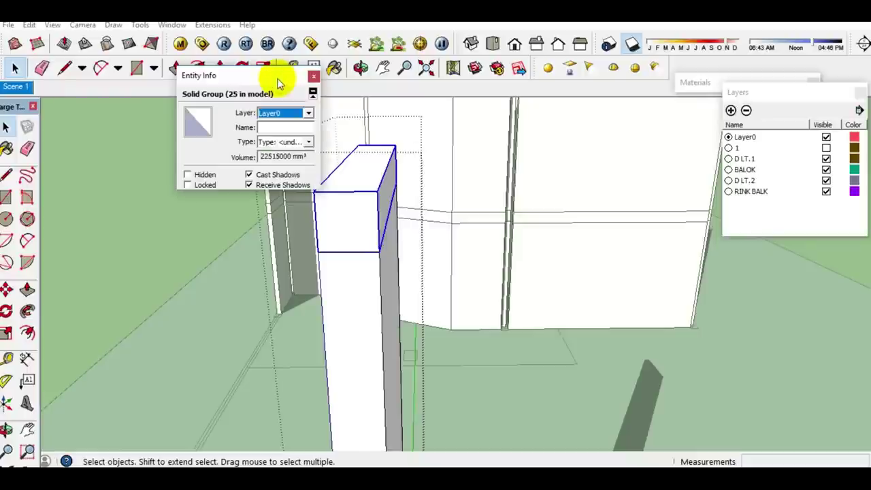
pyautogui.click(307, 113)
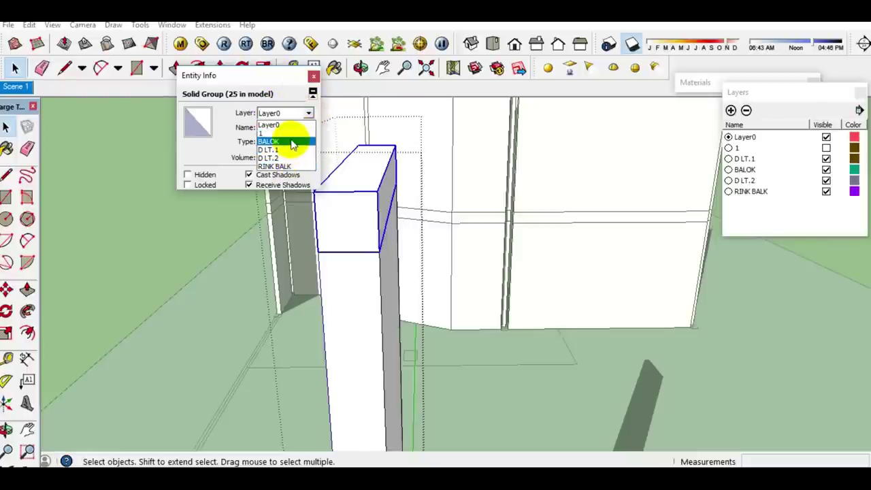
pyautogui.click(284, 167)
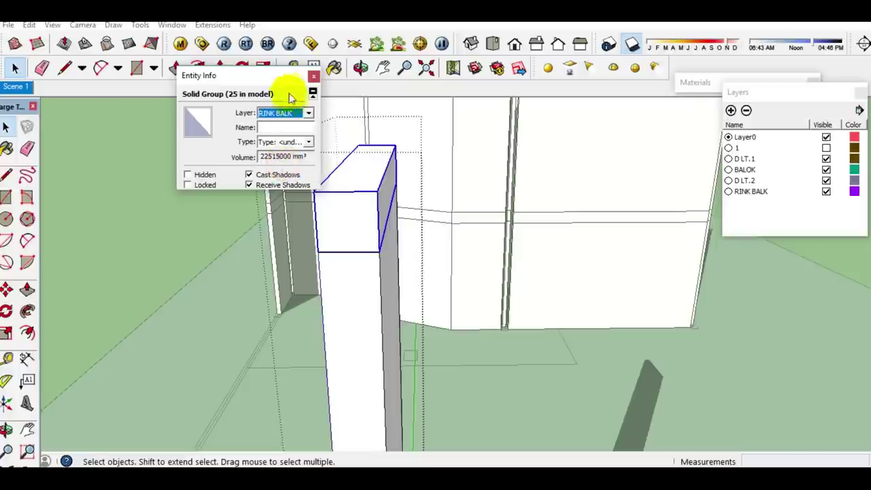
pyautogui.click(287, 77)
pyautogui.click(789, 89)
pyautogui.moveTo(476, 163)
pyautogui.mouseDown(button='middle')
pyautogui.moveTo(378, 178)
pyautogui.moveTo(376, 272)
pyautogui.mouseUp(button='middle')
# - Extend the column's bottom face 300mm downward
pyautogui.scroll(3, 377, 272)
pyautogui.moveTo(382, 318); pyautogui.dragTo(379, 334, button='middle')
pyautogui.press('r')
pyautogui.click(381, 332)
pyautogui.press('space')
pyautogui.press('p')
pyautogui.moveTo(386, 338); pyautogui.dragTo(383, 374)
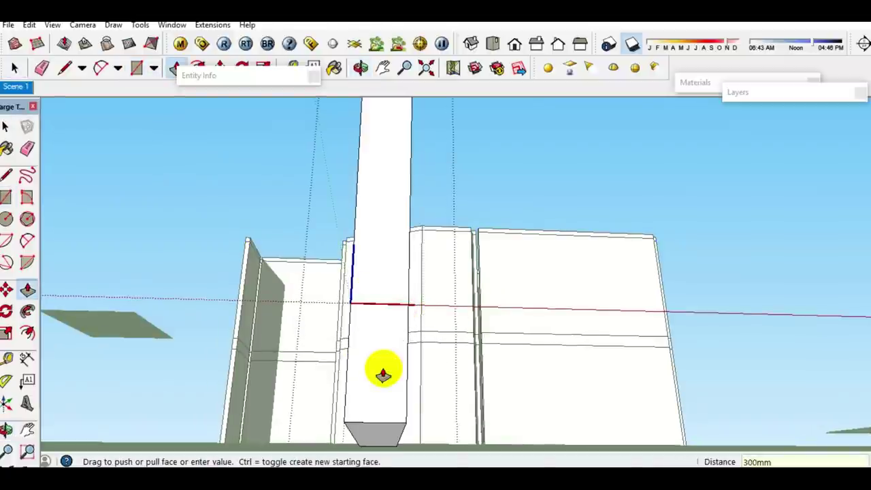
pyautogui.press('space')
# - Pull the base block's side faces outward to form a wider base
pyautogui.moveTo(404, 379); pyautogui.dragTo(480, 306, button='middle')
pyautogui.press('p')
pyautogui.moveTo(480, 306); pyautogui.dragTo(500, 308)
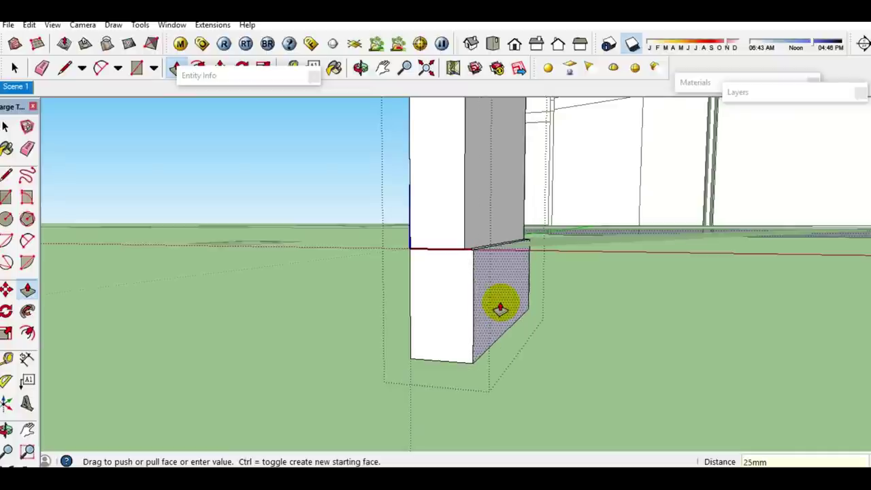
pyautogui.moveTo(451, 308); pyautogui.dragTo(531, 340, button='middle')
pyautogui.press('space')
pyautogui.moveTo(474, 332)
pyautogui.mouseDown(button='middle')
pyautogui.moveTo(507, 315)
pyautogui.moveTo(476, 305)
pyautogui.moveTo(501, 317)
pyautogui.mouseUp(button='middle')
pyautogui.click(476, 306)
pyautogui.press('p')
pyautogui.press('space')
# - Make the base block its own group and bring up the layers list
pyautogui.click(502, 317)
pyautogui.click(502, 317)
pyautogui.rightClick(501, 317)
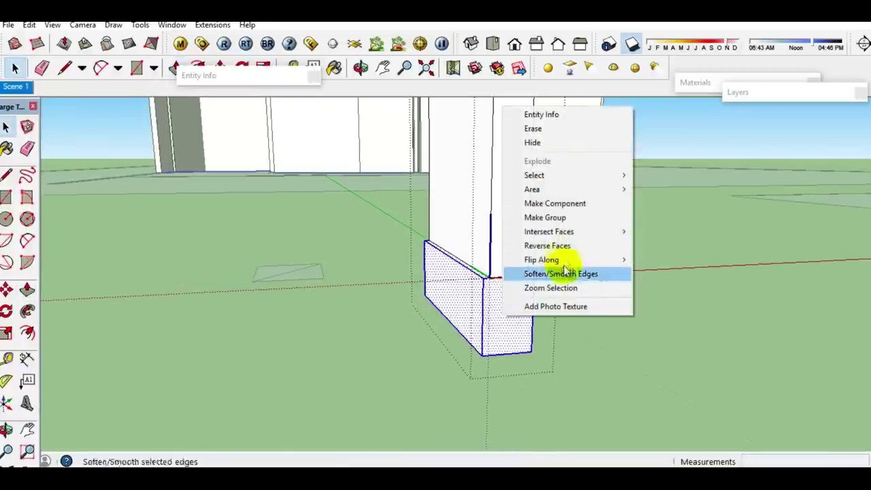
pyautogui.click(551, 217)
pyautogui.click(735, 93)
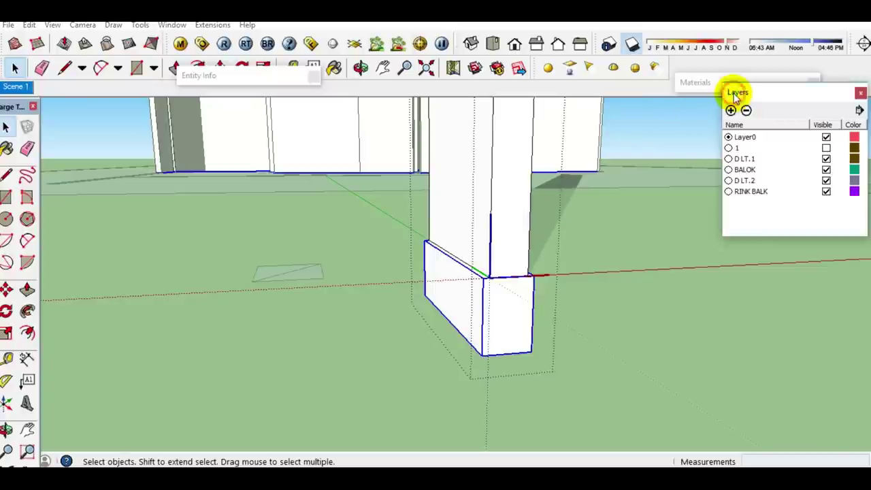
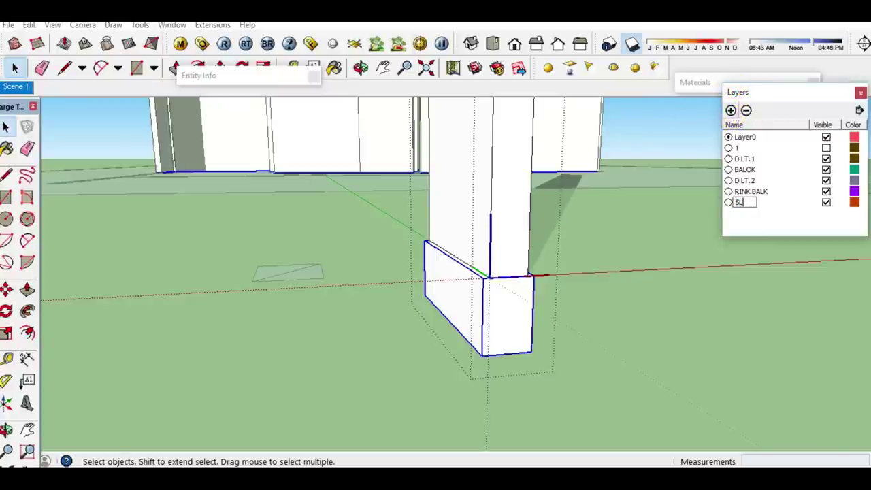
# - Set the wall-base beam group's layer to SLOOF in Entity Info, then collapse both trays
pyautogui.click(272, 76)
pyautogui.click(307, 113)
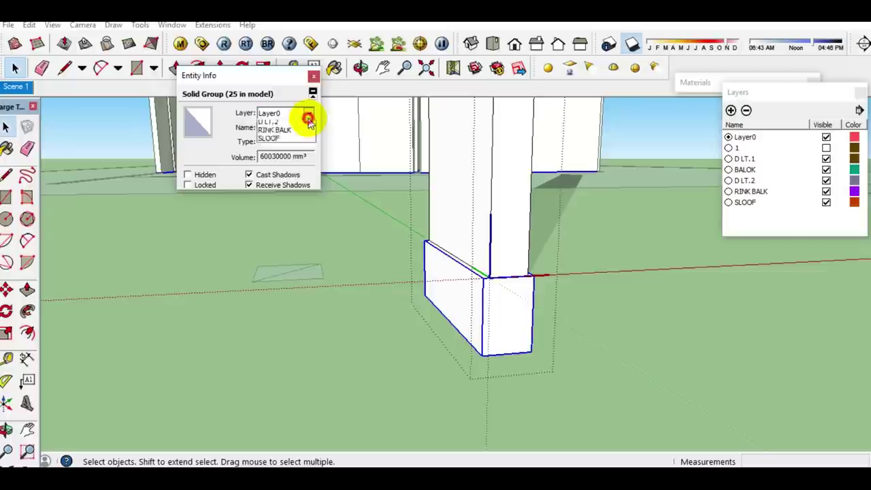
pyautogui.click(293, 176)
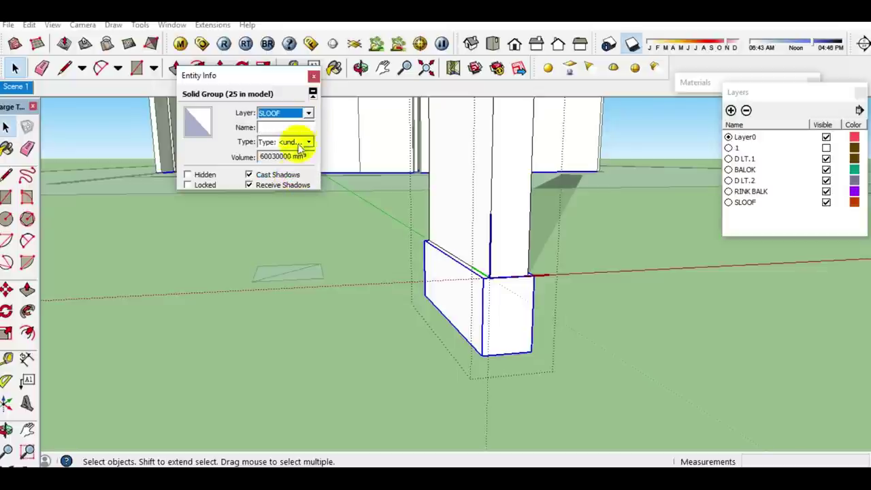
pyautogui.click(281, 79)
pyautogui.click(791, 92)
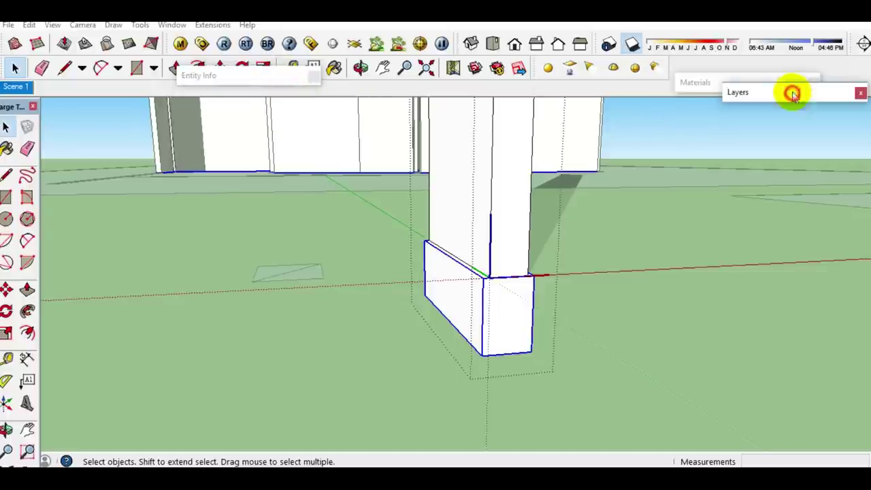
pyautogui.scroll(2, 509, 334)
pyautogui.moveTo(510, 333)
pyautogui.mouseDown(button='middle')
pyautogui.moveTo(463, 340)
pyautogui.moveTo(466, 350)
pyautogui.mouseUp(button='middle')
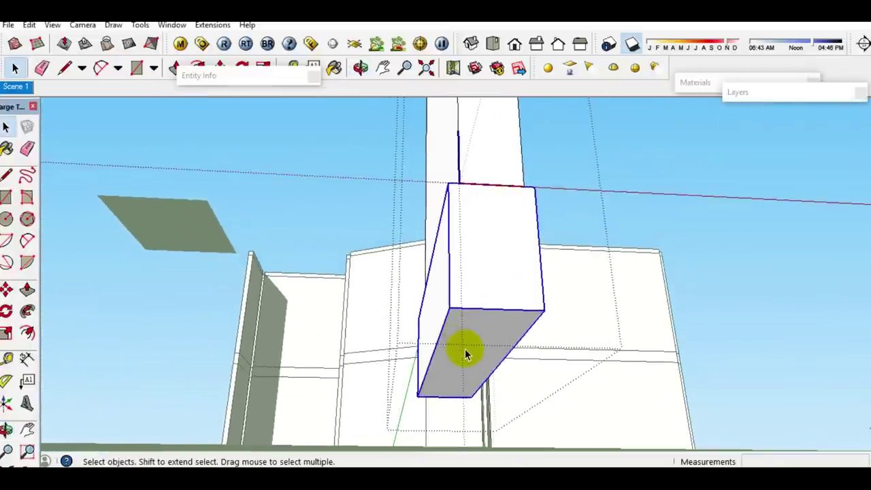
# - Draw a rectangle under the column and Push/Pull it down into a footing block
pyautogui.press('r')
pyautogui.click(421, 394)
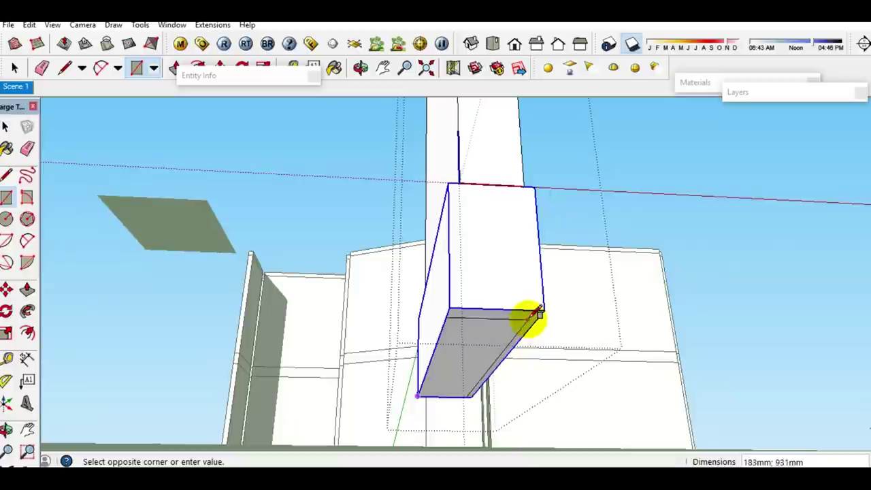
pyautogui.press('space')
pyautogui.press('p')
pyautogui.click(479, 349)
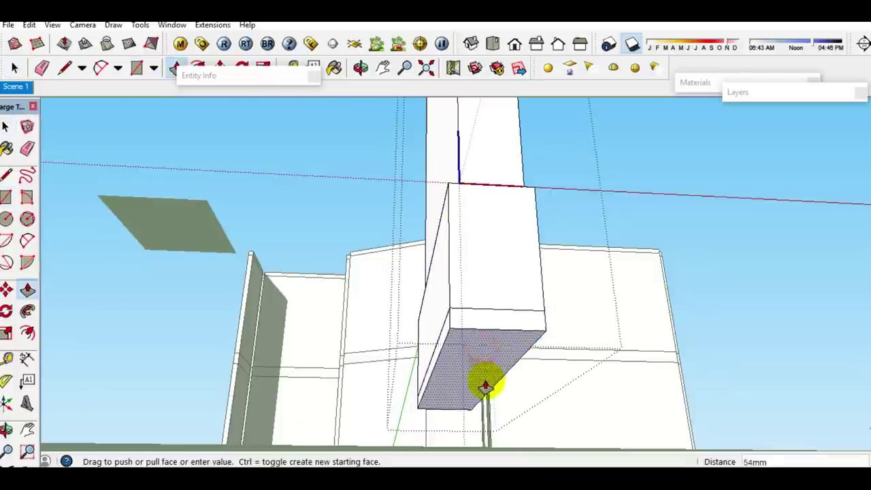
pyautogui.click(485, 398)
pyautogui.press('space')
pyautogui.moveTo(528, 354)
pyautogui.mouseDown(button='middle')
pyautogui.moveTo(453, 427)
pyautogui.moveTo(440, 273)
pyautogui.moveTo(460, 315)
pyautogui.mouseUp(button='middle')
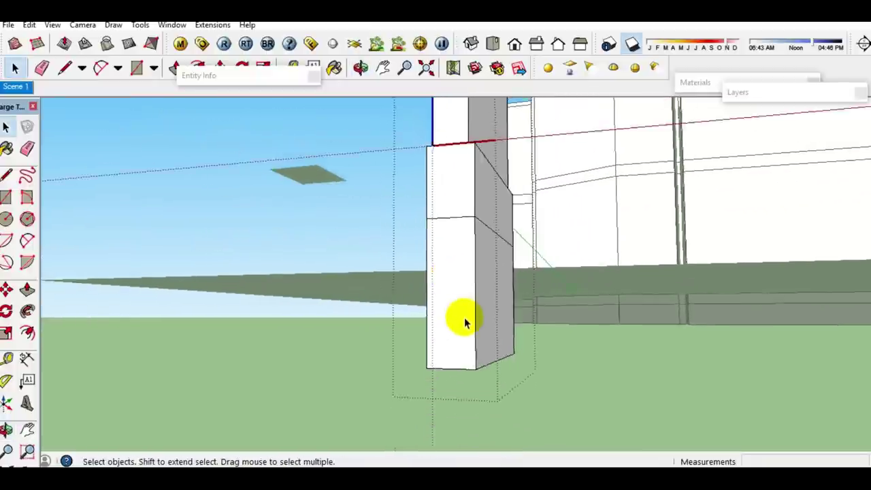
pyautogui.scroll(2, 496, 383)
# - Pull the footing block's side and front faces outward to widen it
pyautogui.press('p')
pyautogui.click(500, 368)
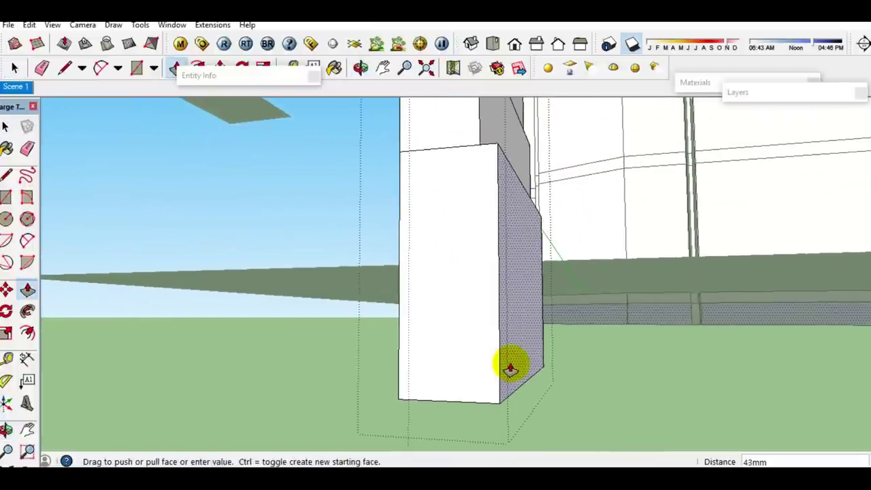
pyautogui.click(508, 364)
pyautogui.press('space')
pyautogui.moveTo(509, 364)
pyautogui.mouseDown(button='middle')
pyautogui.moveTo(463, 329)
pyautogui.moveTo(583, 349)
pyautogui.mouseUp(button='middle')
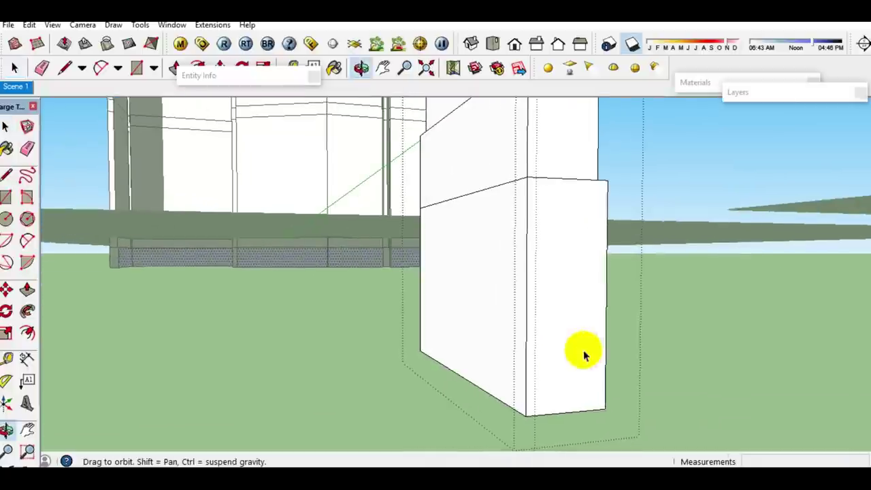
pyautogui.press('p')
pyautogui.doubleClick(513, 325)
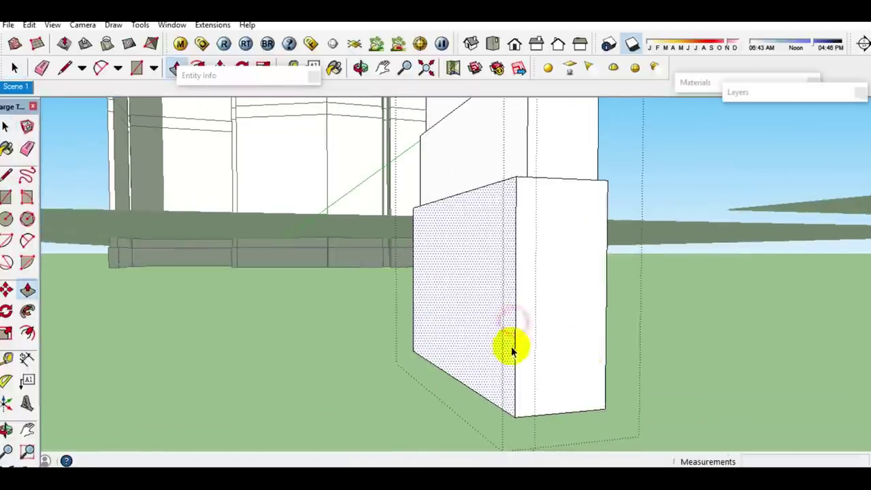
pyautogui.press('space')
pyautogui.moveTo(511, 381); pyautogui.dragTo(504, 425, button='middle')
# - Move the front face's bottom edge outward to taper the footing's front
pyautogui.click(502, 416)
pyautogui.press('m')
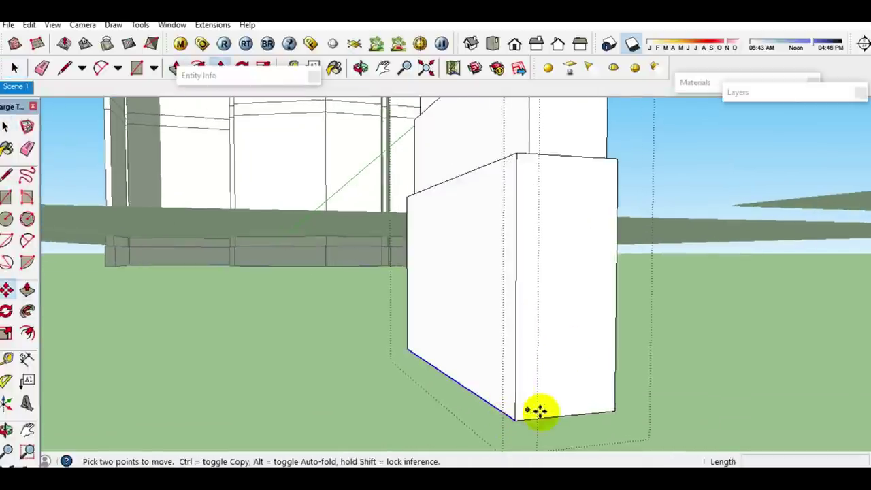
pyautogui.click(549, 415)
pyautogui.moveTo(515, 428)
pyautogui.mouseDown(button='middle')
pyautogui.moveTo(530, 398)
pyautogui.moveTo(431, 413)
pyautogui.mouseUp(button='middle')
# - Move the side face's lower edge outward so the footing flares out by 150
pyautogui.click(504, 416)
pyautogui.moveTo(504, 415); pyautogui.dragTo(507, 384, button='middle')
pyautogui.press('m')
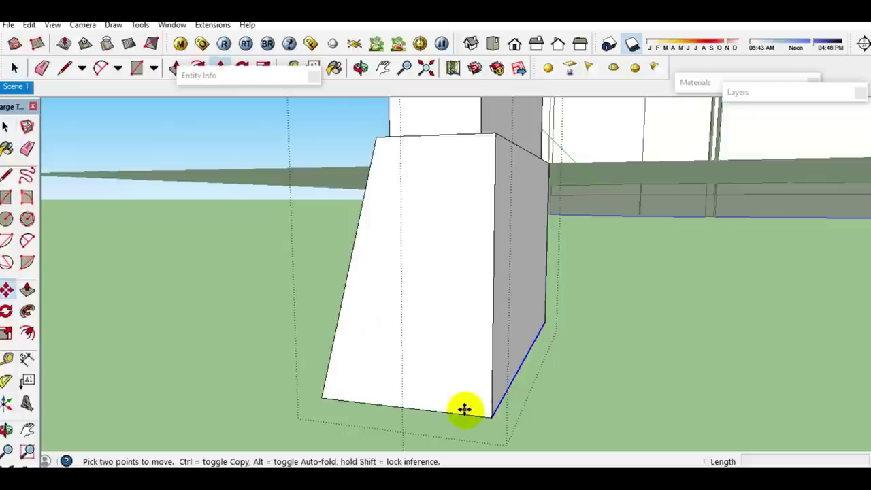
pyautogui.click(464, 414)
pyautogui.click(501, 416)
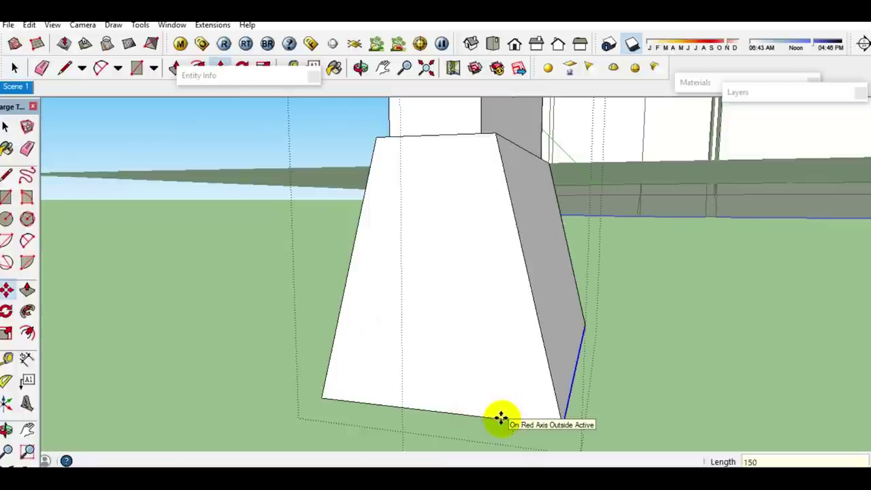
pyautogui.press('space')
pyautogui.tripleClick(509, 379)
pyautogui.click(509, 379)
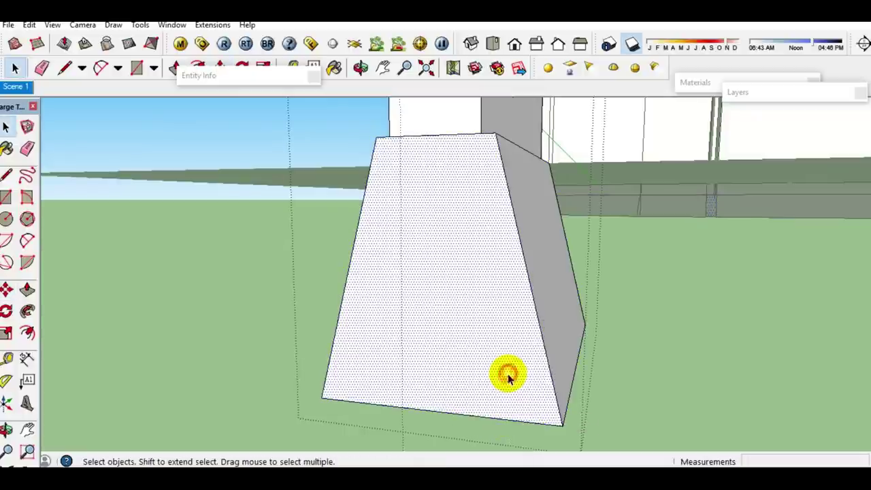
pyautogui.moveTo(491, 395)
pyautogui.mouseDown(button='middle')
pyautogui.moveTo(490, 292)
pyautogui.moveTo(488, 354)
pyautogui.mouseUp(button='middle')
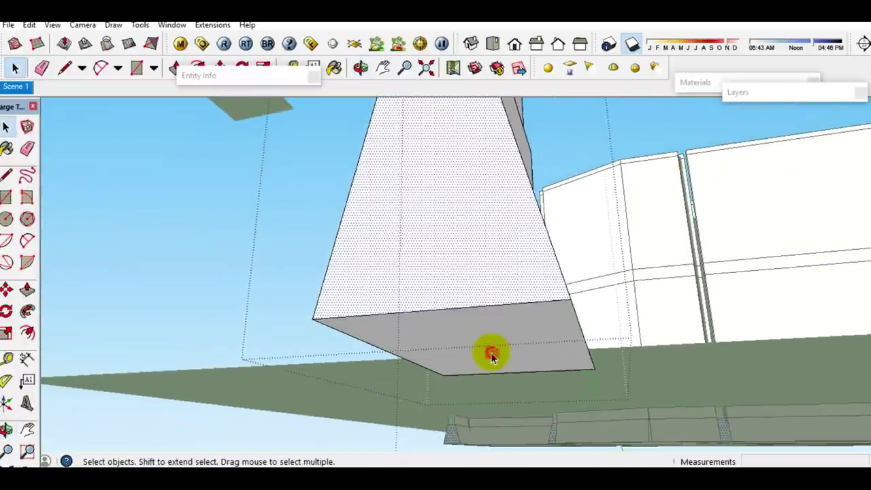
# - Pull a new slab down from the footing's bottom face
pyautogui.click(487, 354)
pyautogui.keyDown('ctrl'); pyautogui.moveTo(483, 350); pyautogui.dragTo(478, 376); pyautogui.keyUp('ctrl')
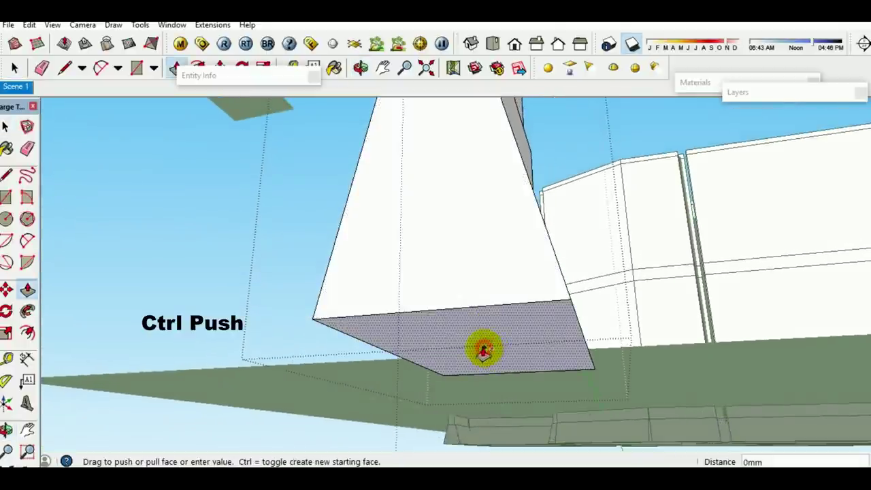
pyautogui.press('space')
pyautogui.moveTo(531, 349)
pyautogui.mouseDown(button='middle')
pyautogui.moveTo(515, 402)
pyautogui.moveTo(544, 406)
pyautogui.mouseUp(button='middle')
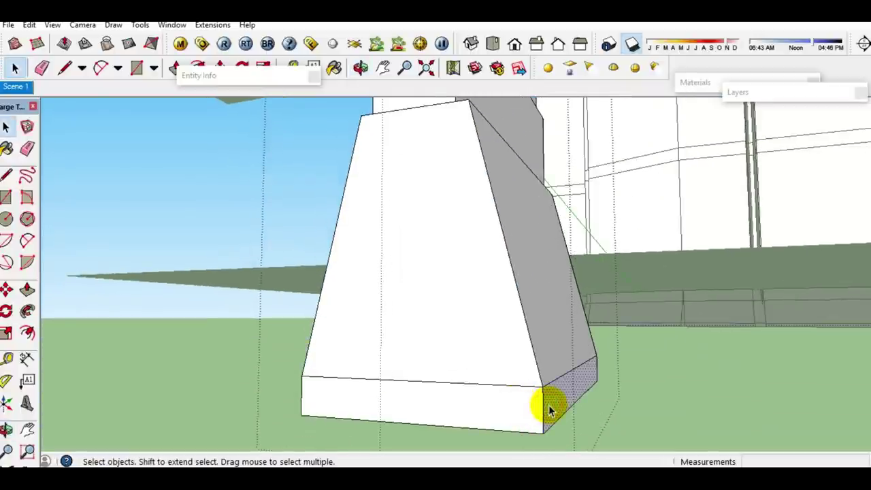
# - Push both side faces of the slab outward to form a ledge
pyautogui.press('p')
pyautogui.moveTo(549, 408); pyautogui.dragTo(564, 408)
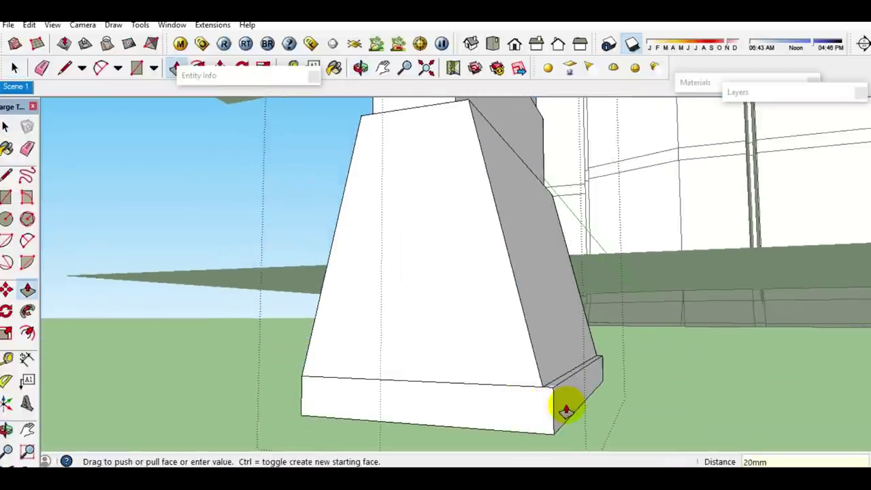
pyautogui.press('space')
pyautogui.moveTo(529, 379)
pyautogui.mouseDown(button='middle')
pyautogui.moveTo(514, 398)
pyautogui.moveTo(630, 397)
pyautogui.moveTo(428, 424)
pyautogui.mouseUp(button='middle')
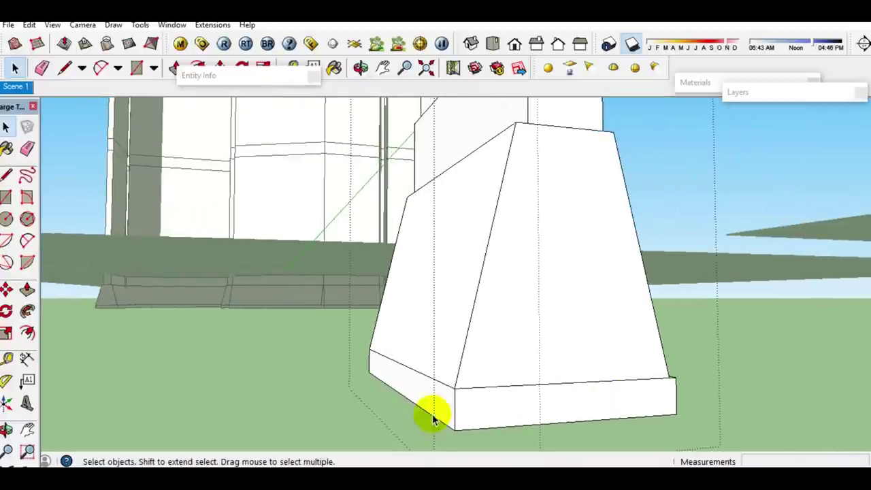
pyautogui.press('p')
pyautogui.moveTo(435, 411); pyautogui.dragTo(427, 408)
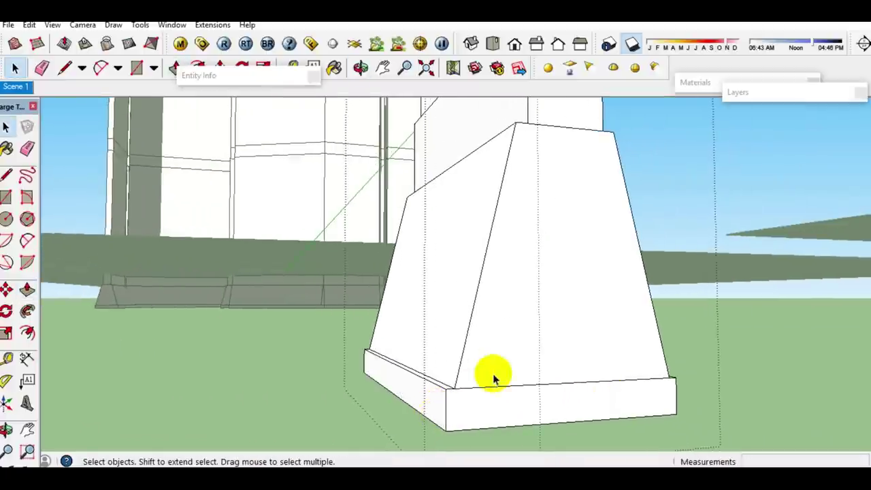
pyautogui.press('space')
pyautogui.tripleClick(503, 363)
pyautogui.rightClick(505, 366)
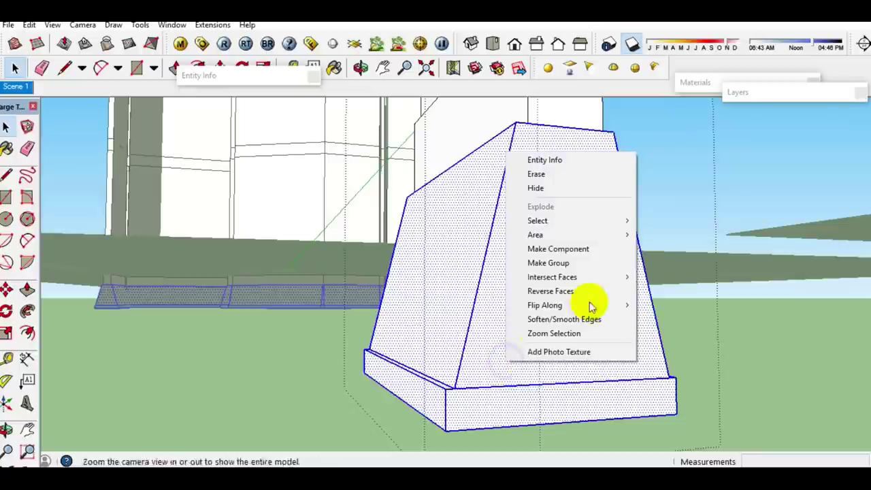
# - Make the footing and slab a group, create layer P.BT KALI, and assign the group to it
pyautogui.click(562, 264)
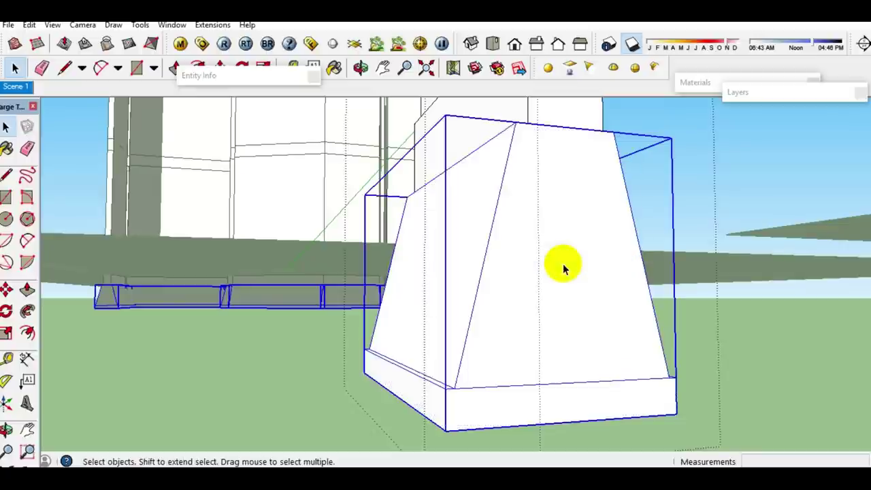
pyautogui.click(739, 95)
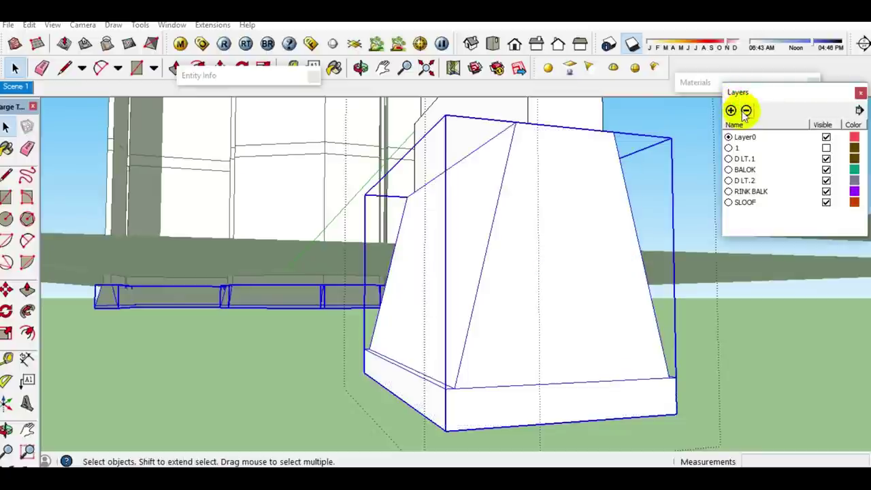
pyautogui.click(730, 111)
pyautogui.write('P.BT KALI')
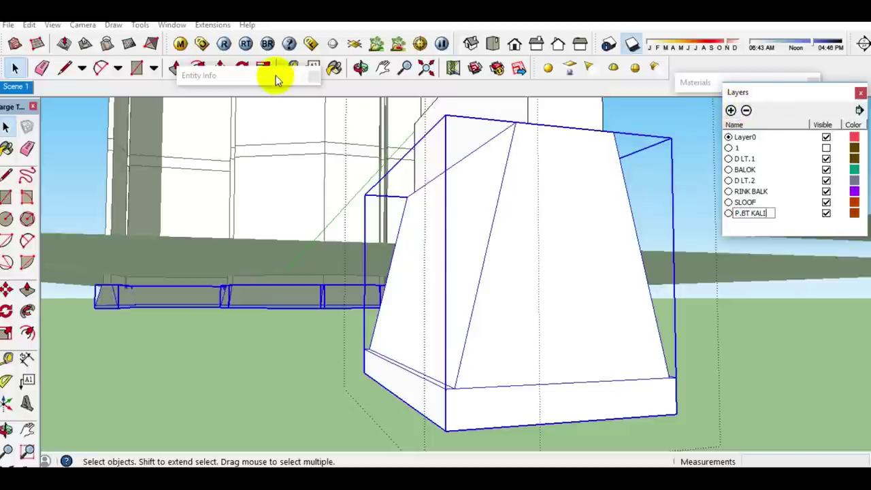
pyautogui.click(275, 80)
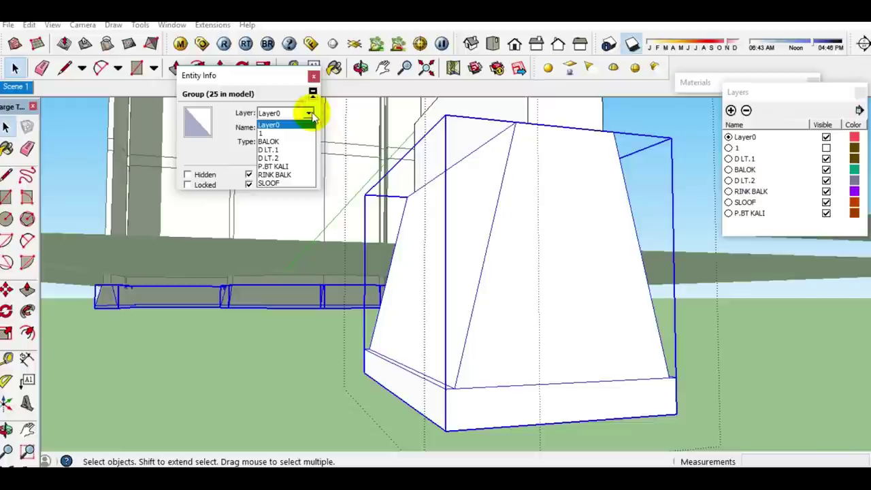
pyautogui.click(288, 167)
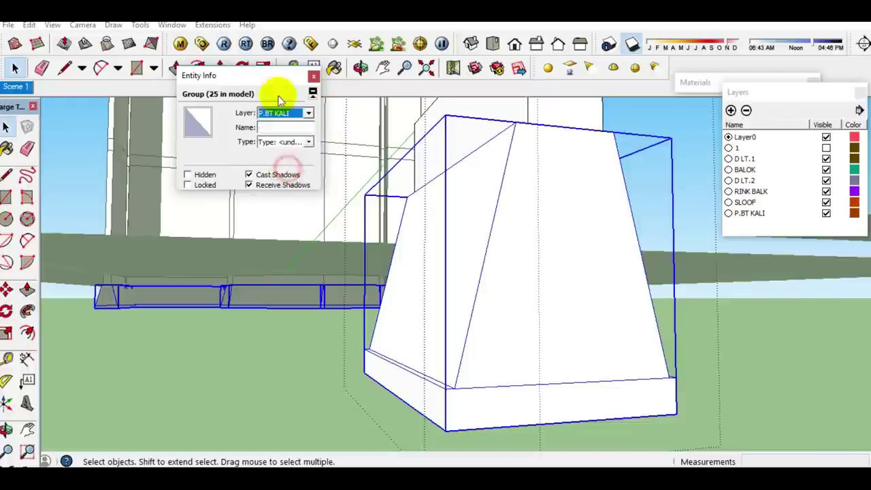
pyautogui.click(269, 76)
pyautogui.click(732, 92)
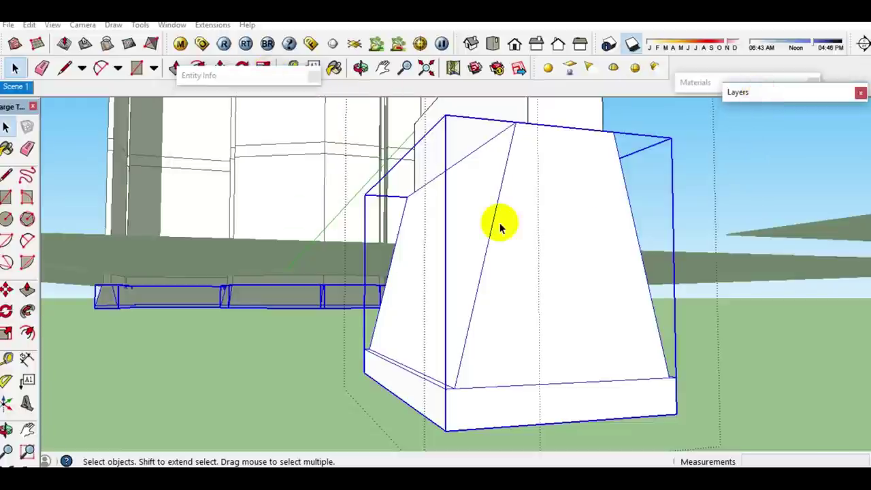
pyautogui.moveTo(507, 219); pyautogui.dragTo(414, 261, button='middle')
# - Zoom and orbit to bring the small ground rectangle beside the building into view
pyautogui.scroll(-3, 418, 259)
pyautogui.scroll(-2, 423, 252)
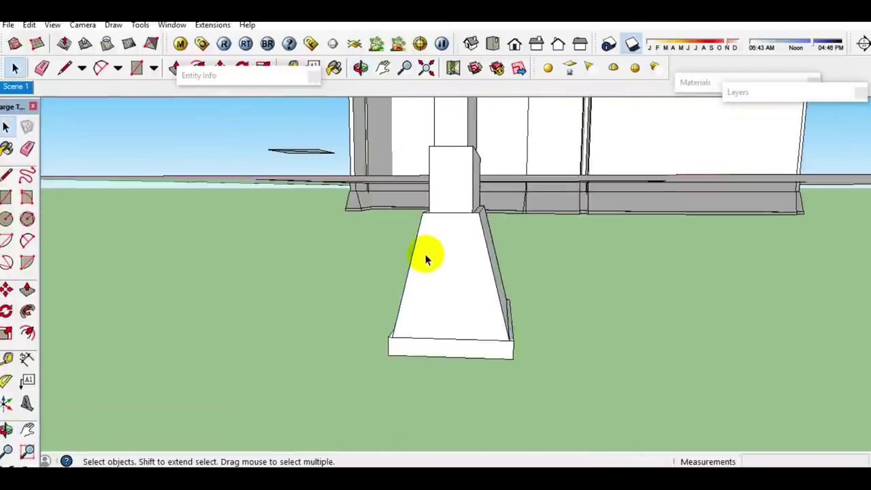
pyautogui.scroll(-2, 427, 215)
pyautogui.moveTo(427, 214)
pyautogui.mouseDown(button='middle')
pyautogui.moveTo(472, 292)
pyautogui.moveTo(651, 322)
pyautogui.moveTo(412, 170)
pyautogui.mouseUp(button='middle')
pyautogui.scroll(-3, 499, 343)
pyautogui.scroll(-3, 467, 278)
pyautogui.scroll(3, 482, 217)
pyautogui.scroll(3, 531, 247)
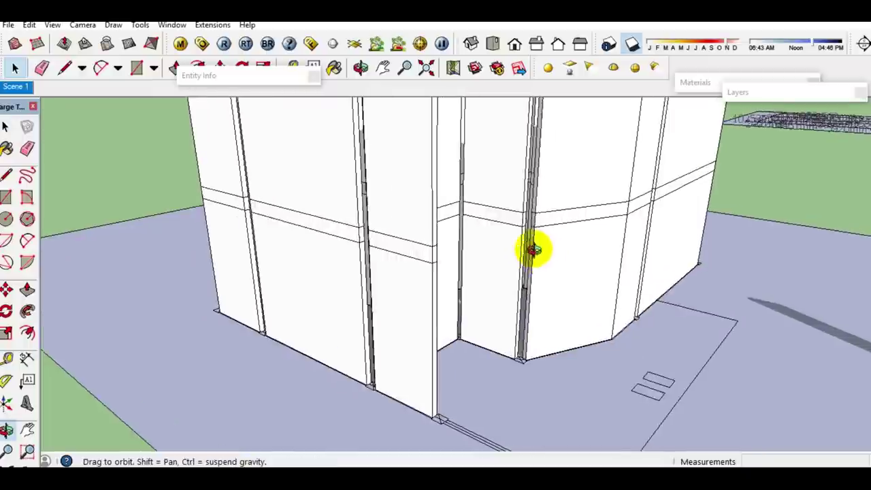
pyautogui.scroll(2, 512, 238)
pyautogui.moveTo(511, 238)
pyautogui.mouseDown(button='middle')
pyautogui.moveTo(420, 238)
pyautogui.moveTo(402, 217)
pyautogui.mouseUp(button='middle')
pyautogui.scroll(-3, 420, 204)
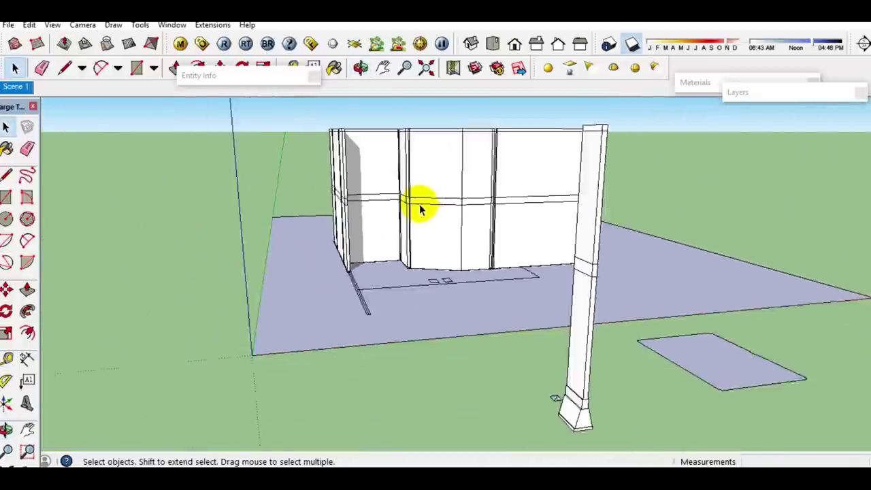
pyautogui.scroll(-3, 500, 261)
pyautogui.moveTo(500, 260)
pyautogui.mouseDown(button='middle')
pyautogui.moveTo(379, 349)
pyautogui.moveTo(433, 341)
pyautogui.mouseUp(button='middle')
pyautogui.scroll(3, 371, 342)
# - Edit the rectangle's group and Push/Pull its face up 1650 into a column
pyautogui.doubleClick(433, 340)
pyautogui.click(433, 344)
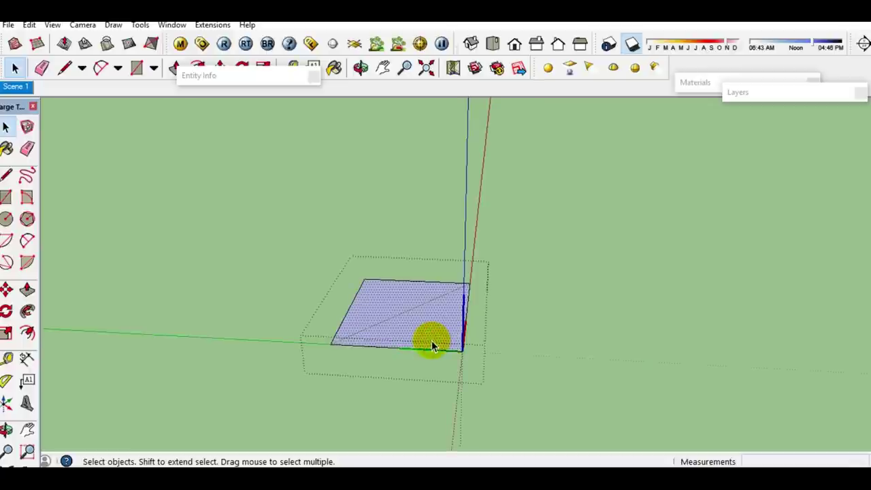
pyautogui.press('p')
pyautogui.click(429, 343)
pyautogui.write('1650')
pyautogui.press('Return')
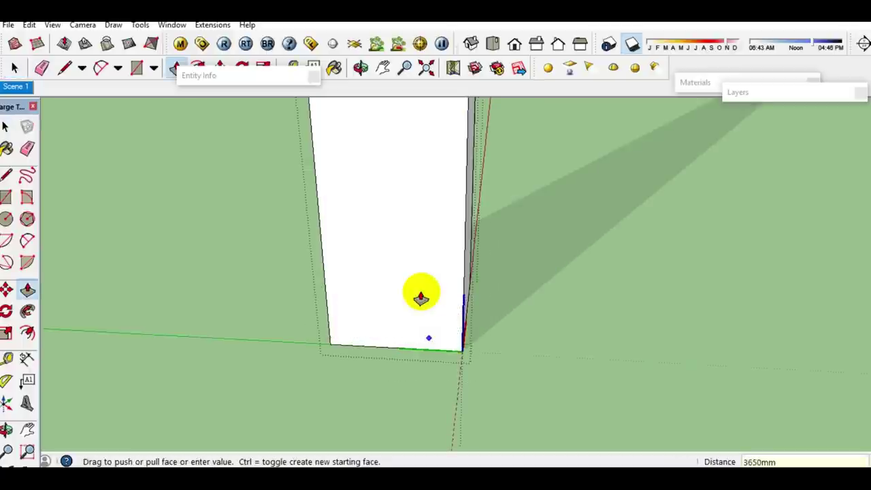
pyautogui.press('space')
pyautogui.scroll(-3, 463, 336)
pyautogui.moveTo(451, 311)
pyautogui.mouseDown(button='middle')
pyautogui.moveTo(441, 349)
pyautogui.moveTo(417, 385)
pyautogui.moveTo(404, 293)
pyautogui.moveTo(416, 320)
pyautogui.moveTo(414, 303)
pyautogui.mouseUp(button='middle')
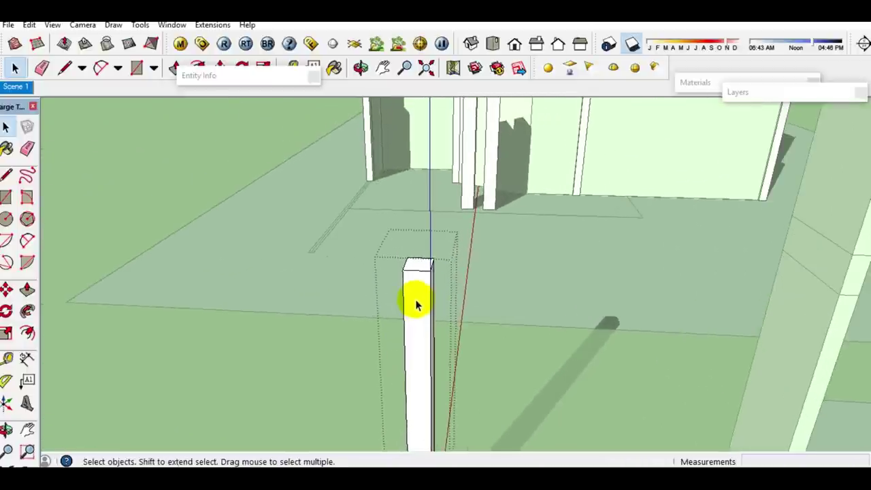
pyautogui.tripleClick(415, 304)
# - Group the column, add layer KOLOM LT.1, and assign the column group to it
pyautogui.rightClick(417, 304)
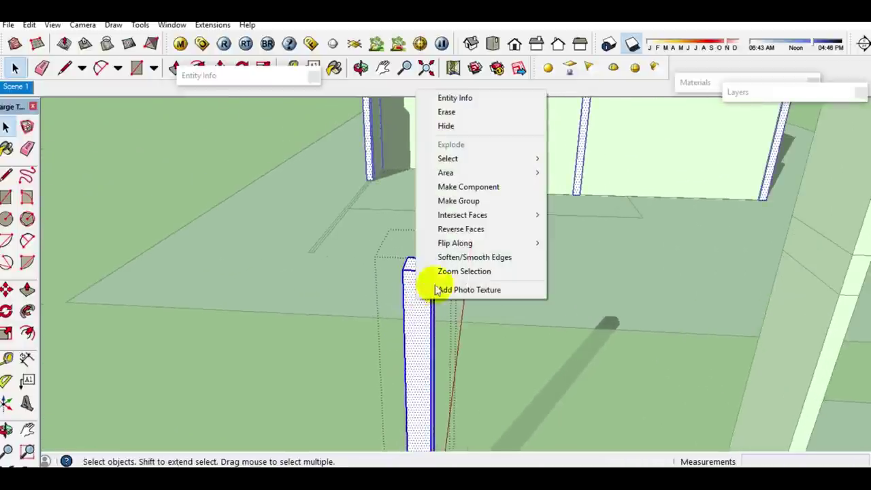
pyautogui.click(458, 201)
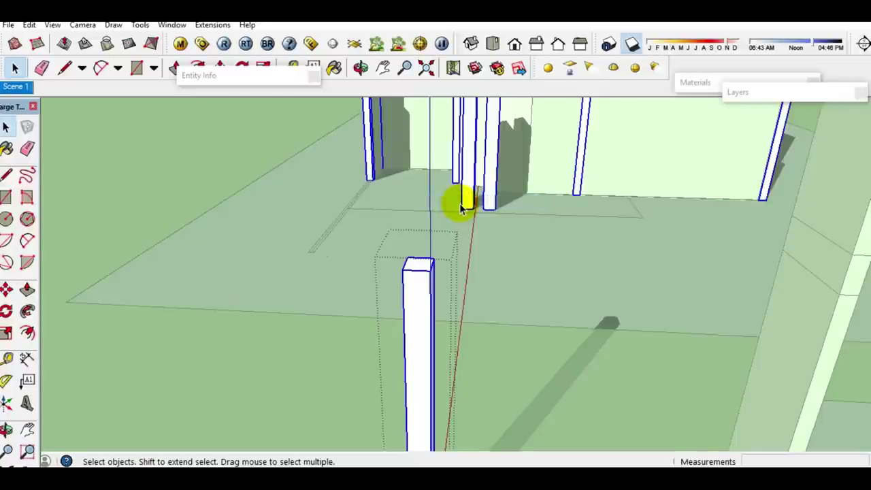
pyautogui.click(761, 96)
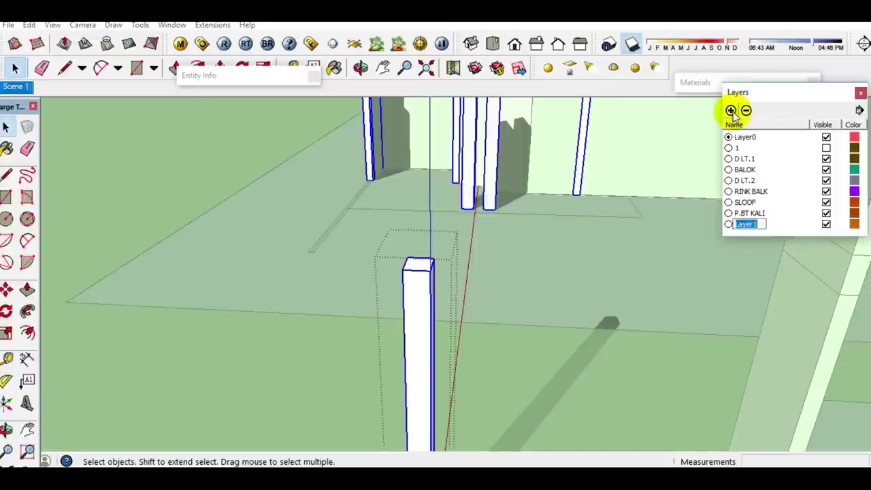
pyautogui.write('KOLOM LT.1')
pyautogui.click(241, 75)
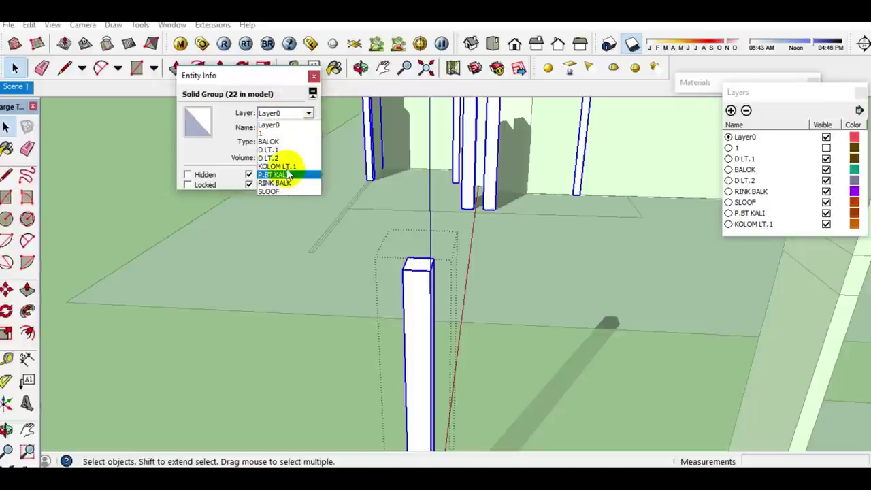
pyautogui.click(286, 167)
pyautogui.click(276, 83)
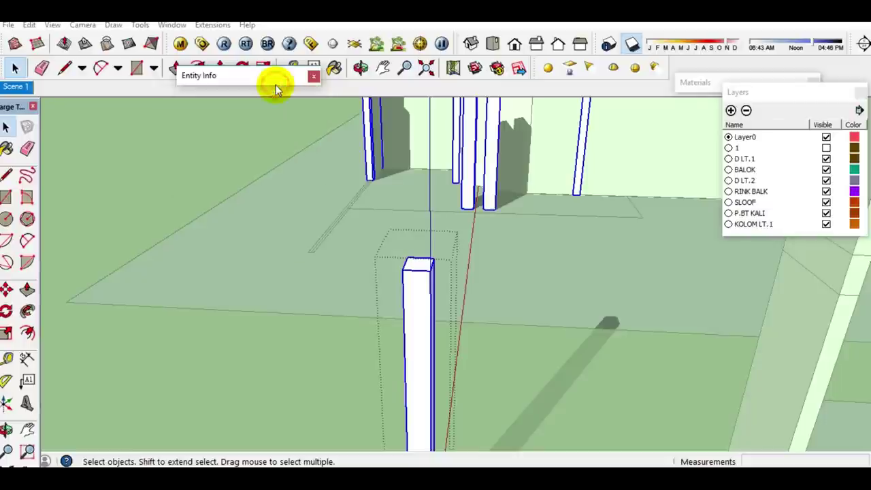
pyautogui.click(743, 93)
pyautogui.scroll(2, 414, 272)
pyautogui.scroll(2, 414, 272)
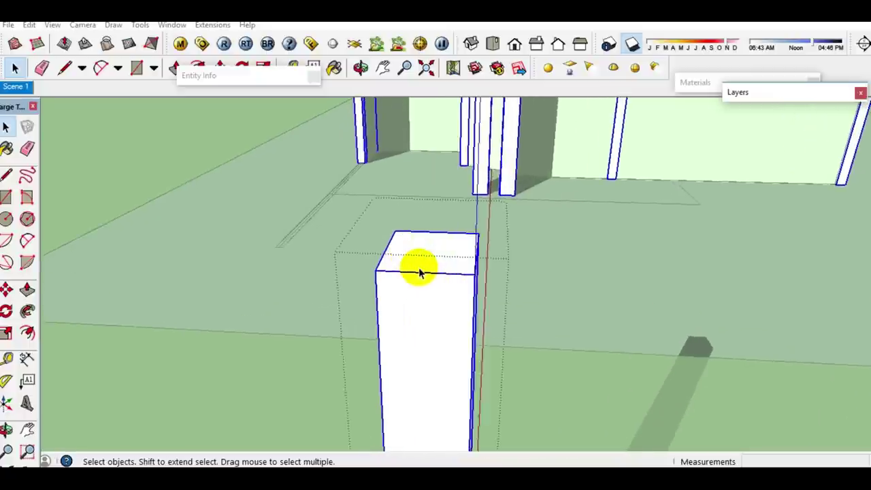
# - Draw a 240mm × 225mm rectangle on the column top and pull it up into a box
pyautogui.scroll(2, 420, 268)
pyautogui.press('r')
pyautogui.scroll(2, 424, 258)
pyautogui.click(345, 274)
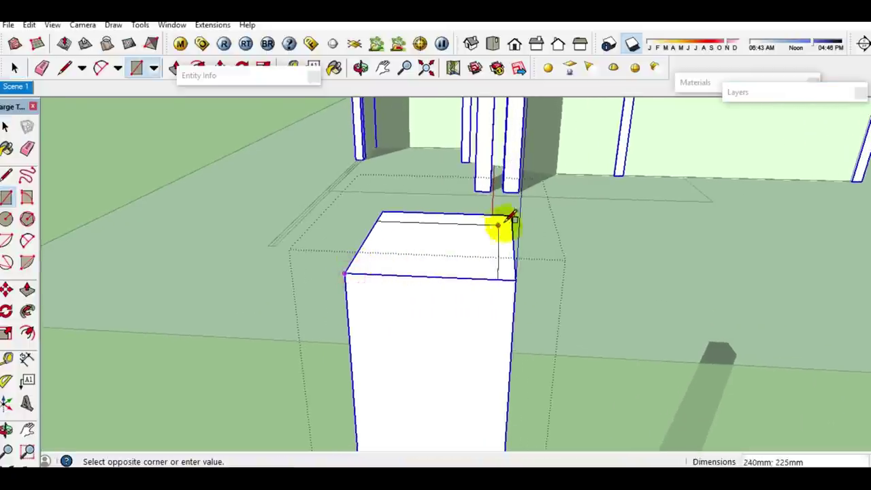
pyautogui.press('space')
pyautogui.click(467, 245)
pyautogui.press('p')
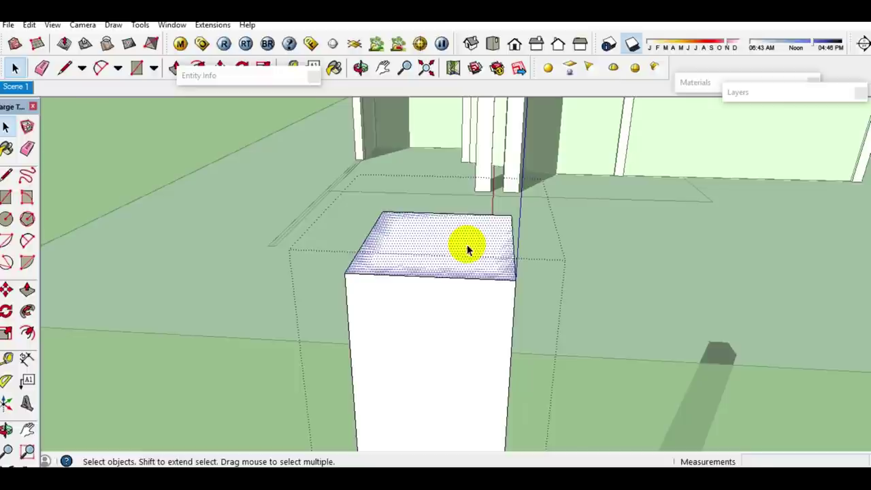
pyautogui.moveTo(466, 244); pyautogui.dragTo(459, 214)
pyautogui.press('space')
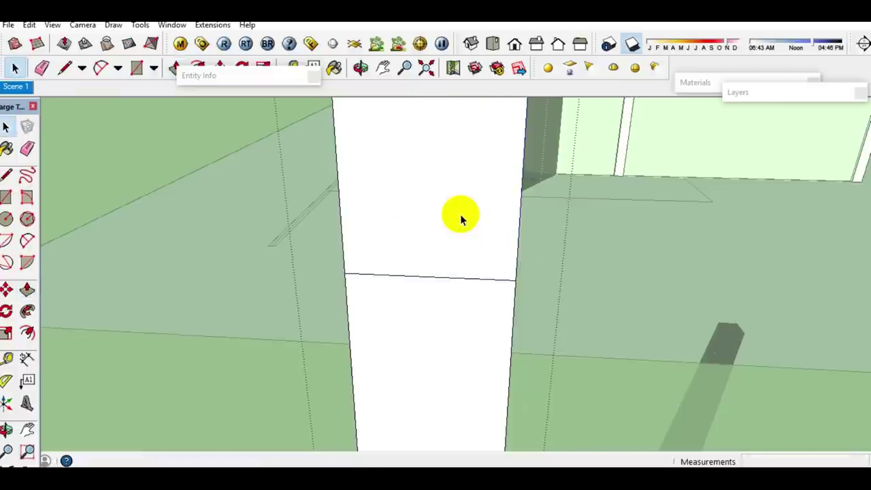
pyautogui.scroll(-3, 361, 102)
pyautogui.moveTo(388, 171); pyautogui.dragTo(424, 274, button='middle')
# - Make the new box on top of the column its own group
pyautogui.click(424, 274)
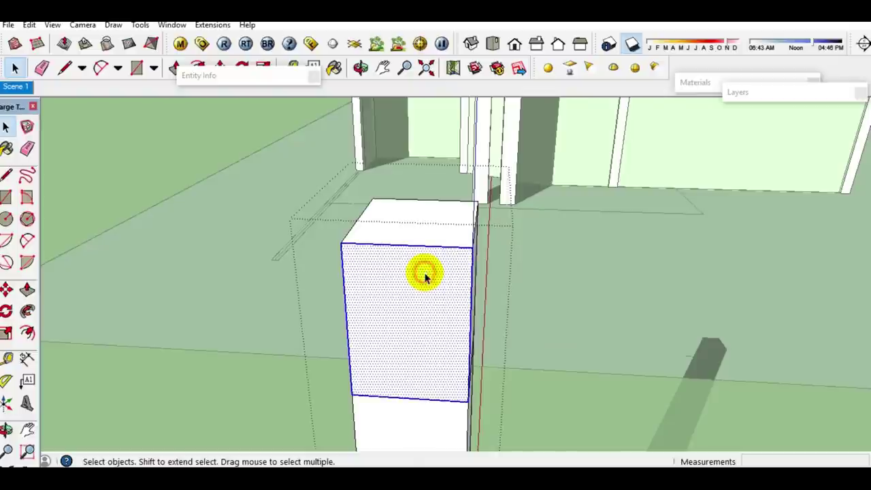
pyautogui.tripleClick(425, 275)
pyautogui.rightClick(425, 274)
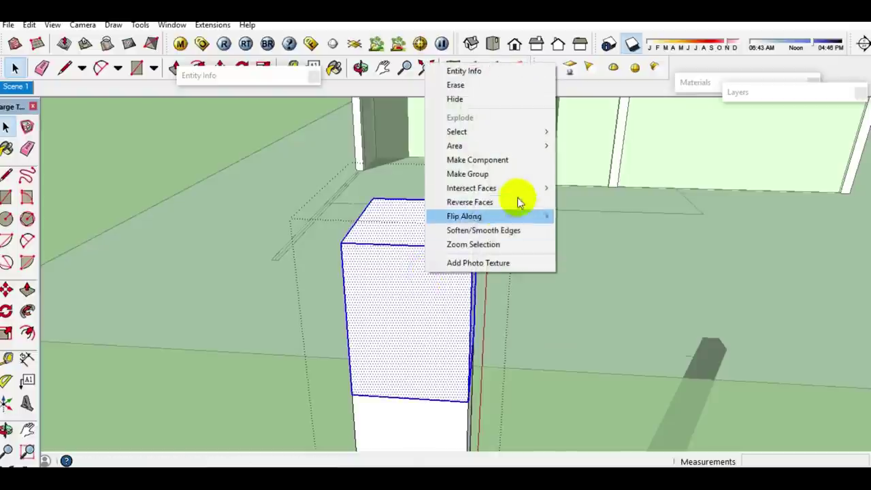
pyautogui.click(494, 178)
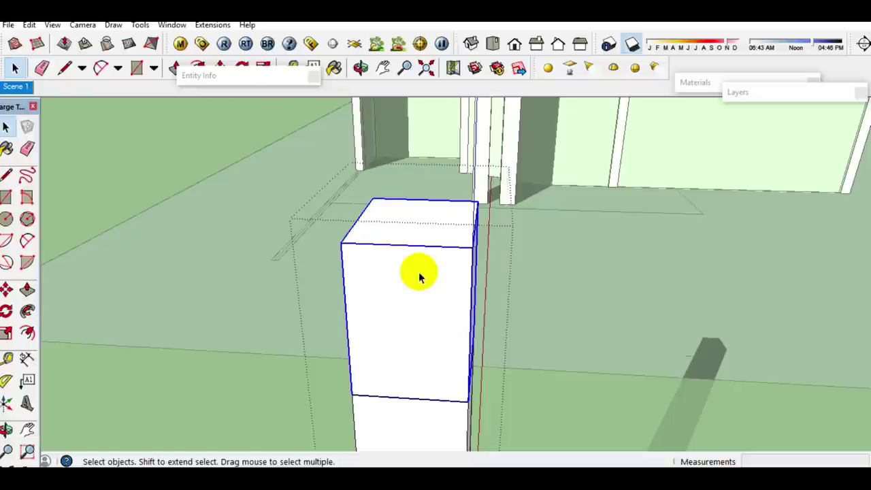
pyautogui.click(779, 99)
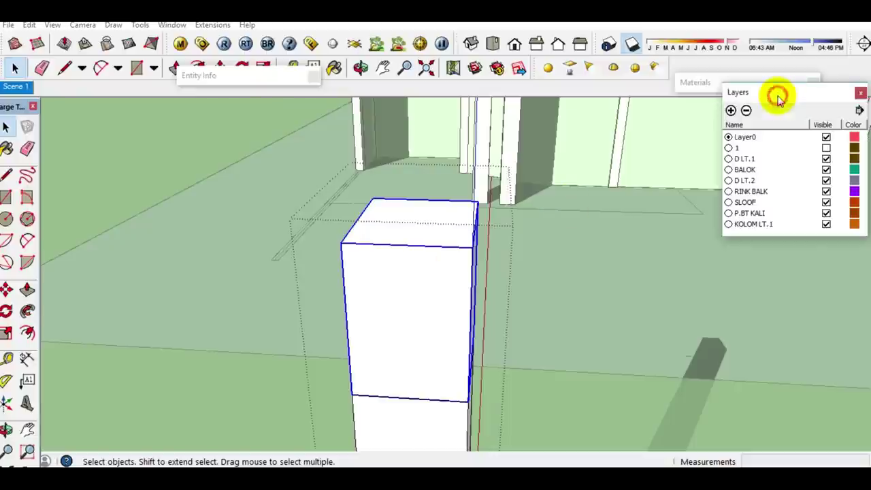
# - Create layer BALOK KLM, assign the top box group to it, and collapse both trays
pyautogui.click(729, 111)
pyautogui.write('BALOK KLM')
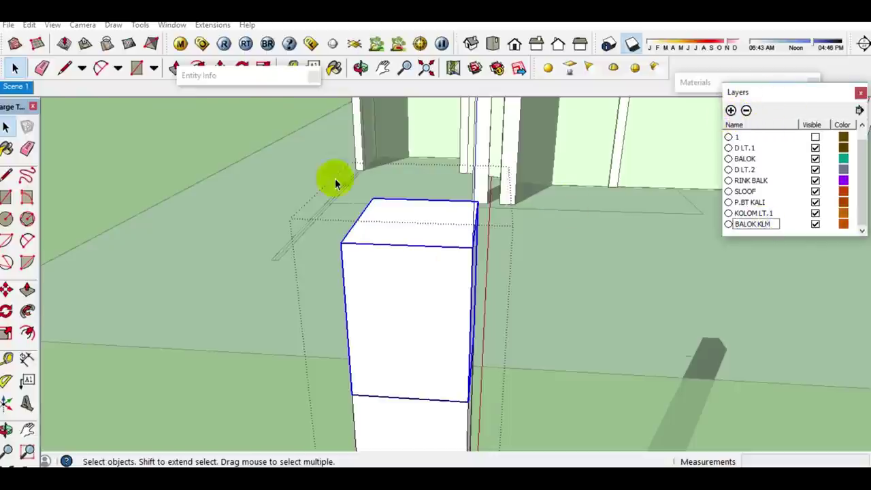
pyautogui.click(253, 75)
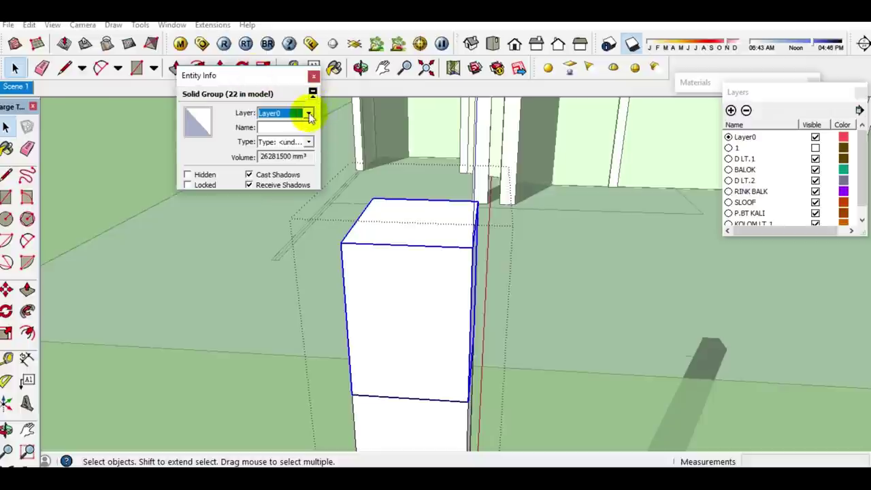
pyautogui.click(310, 116)
pyautogui.click(299, 149)
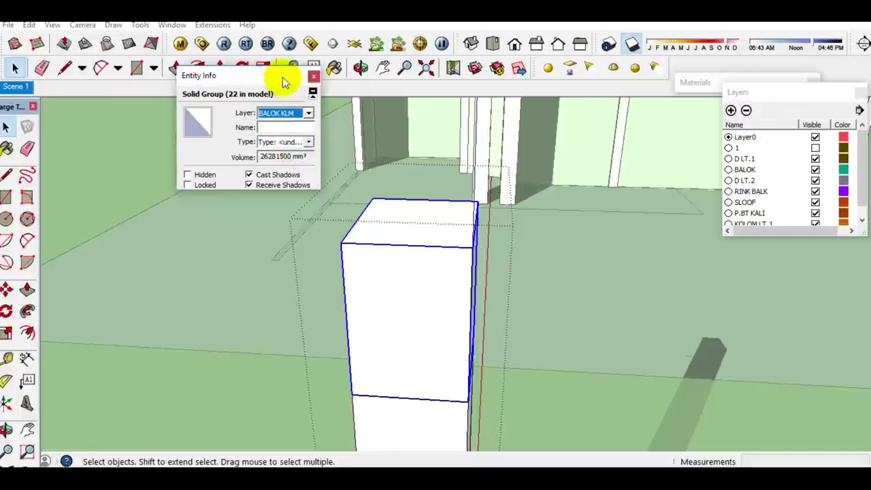
pyautogui.click(286, 81)
pyautogui.click(785, 90)
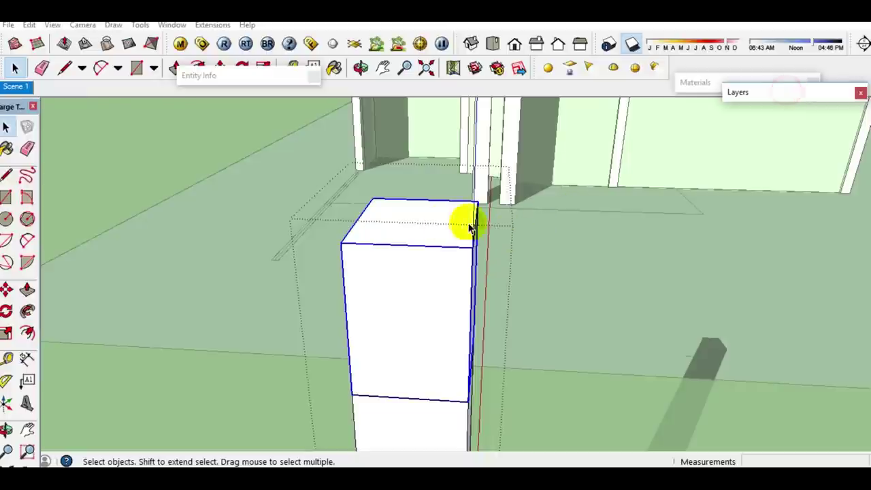
pyautogui.moveTo(420, 224); pyautogui.dragTo(422, 270, button='middle')
# - Draw a rectangle on the box top and push it upward into a new column section
pyautogui.press('r')
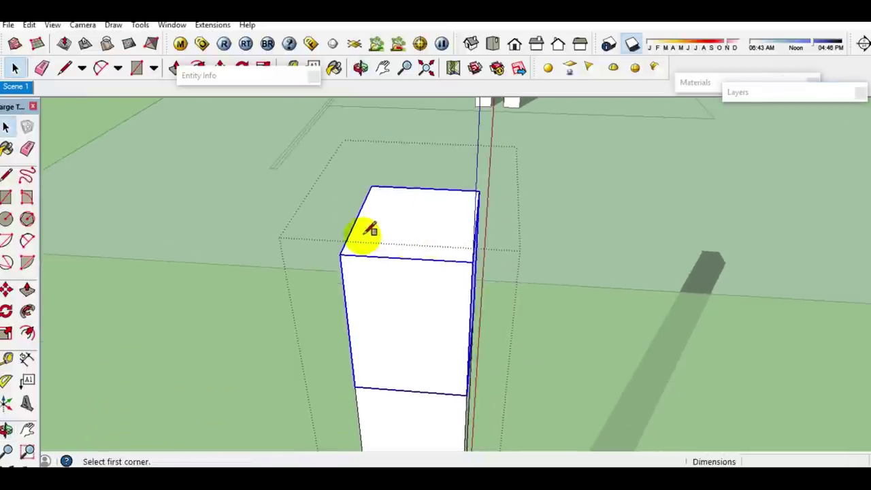
pyautogui.click(341, 255)
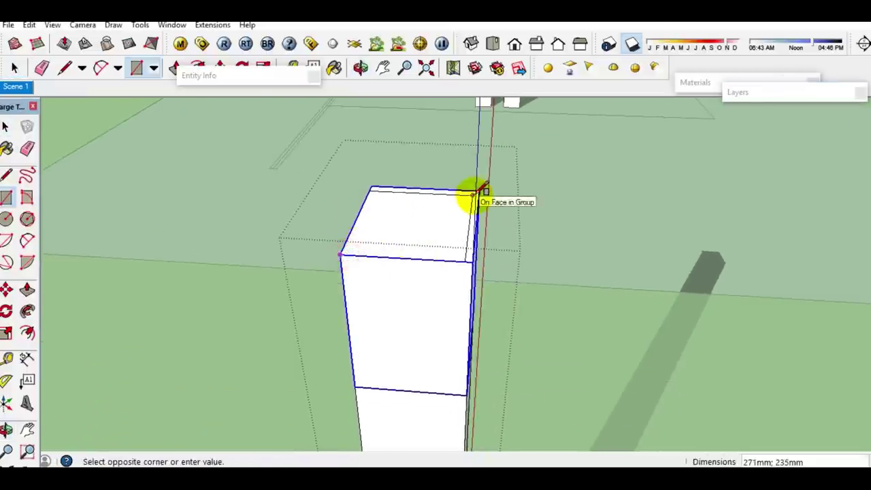
pyautogui.click(482, 190)
pyautogui.press('space')
pyautogui.click(429, 230)
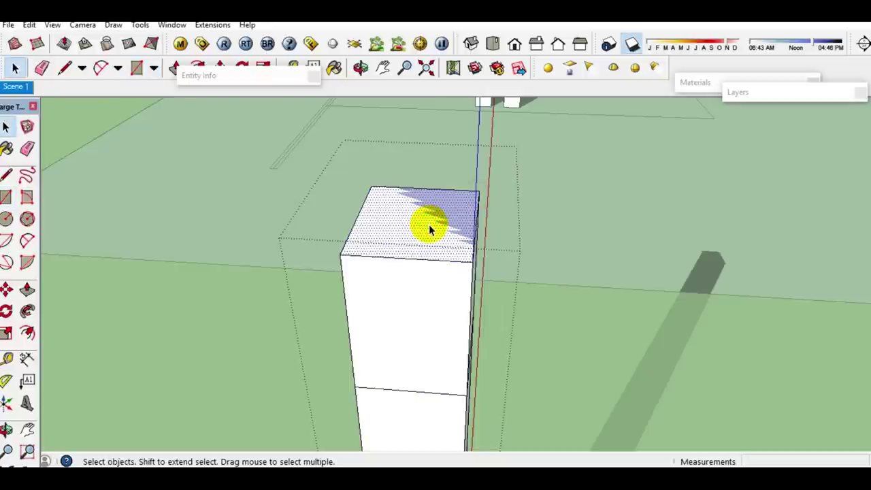
pyautogui.press('p')
pyautogui.click(428, 230)
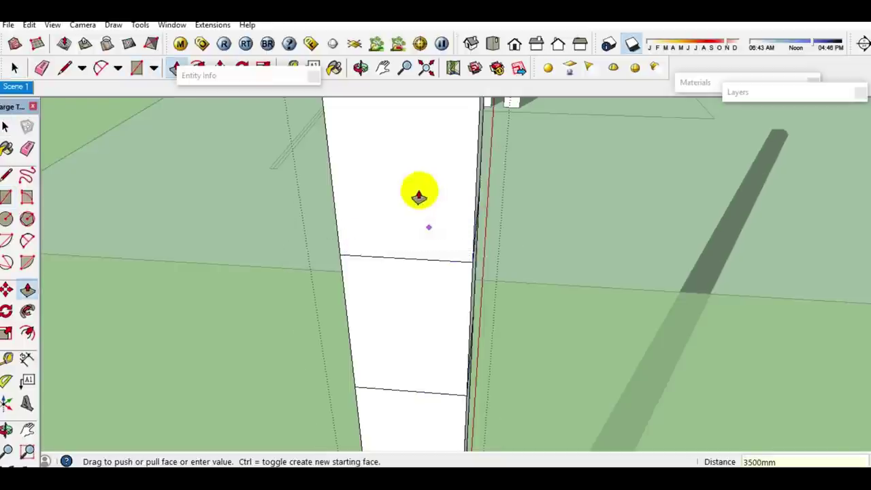
pyautogui.press('Return')
pyautogui.press('space')
pyautogui.moveTo(435, 244)
pyautogui.mouseDown(button='middle')
pyautogui.moveTo(424, 238)
pyautogui.moveTo(429, 249)
pyautogui.moveTo(415, 291)
pyautogui.moveTo(413, 259)
pyautogui.moveTo(420, 307)
pyautogui.mouseUp(button='middle')
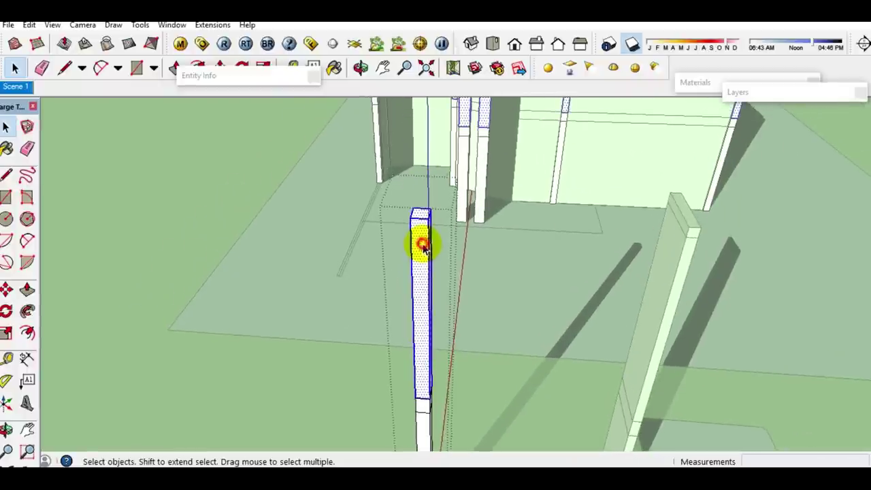
# - Group the new upper section, add layer KOLOM LT.2, and assign the group to it
pyautogui.moveTo(421, 247); pyautogui.dragTo(421, 243, button='middle')
pyautogui.rightClick(422, 241)
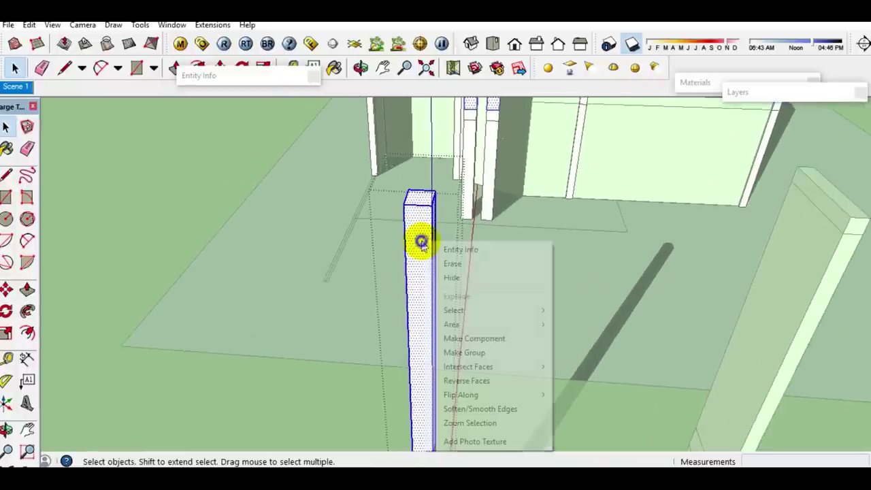
pyautogui.click(463, 353)
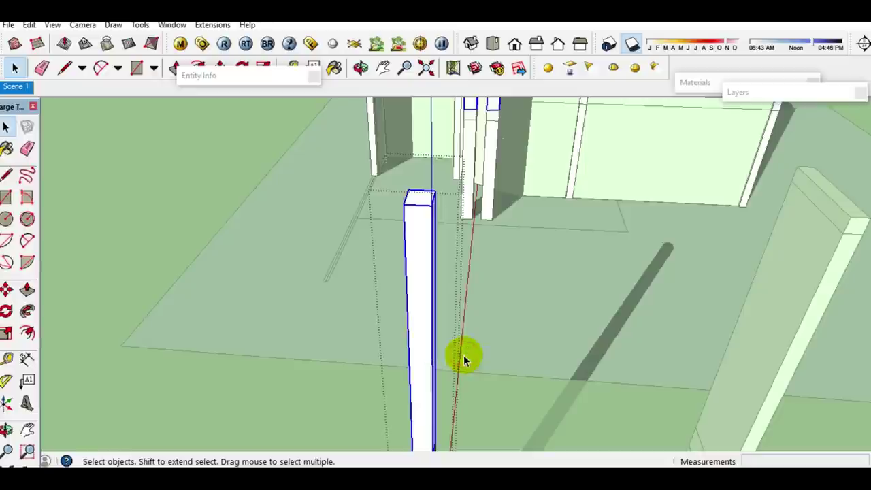
pyautogui.click(743, 102)
pyautogui.click(729, 110)
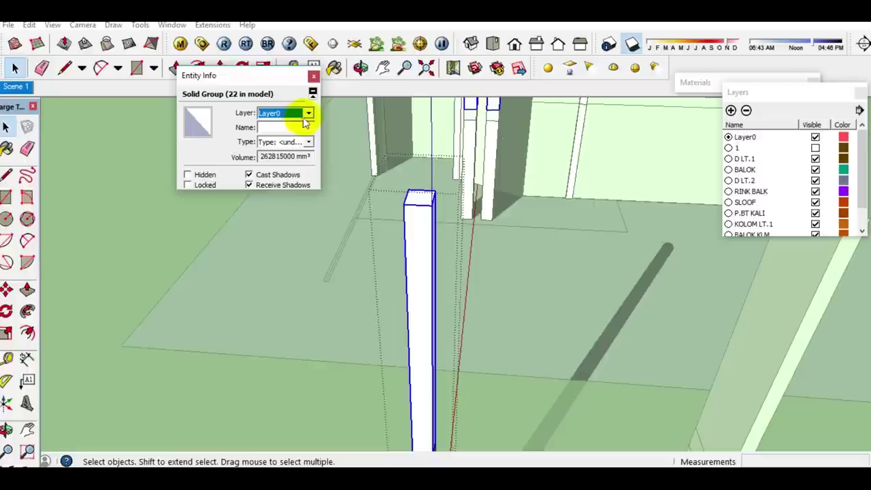
pyautogui.click(308, 114)
pyautogui.click(295, 187)
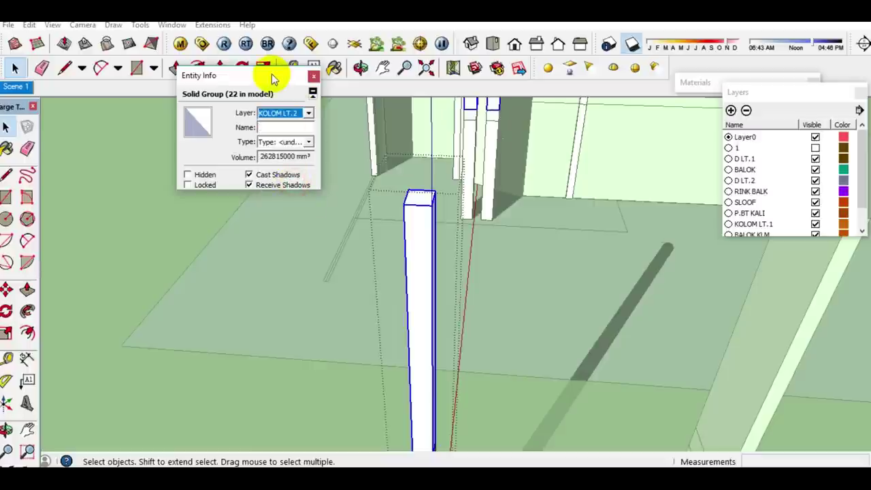
pyautogui.click(271, 75)
pyautogui.click(769, 92)
pyautogui.scroll(2, 475, 254)
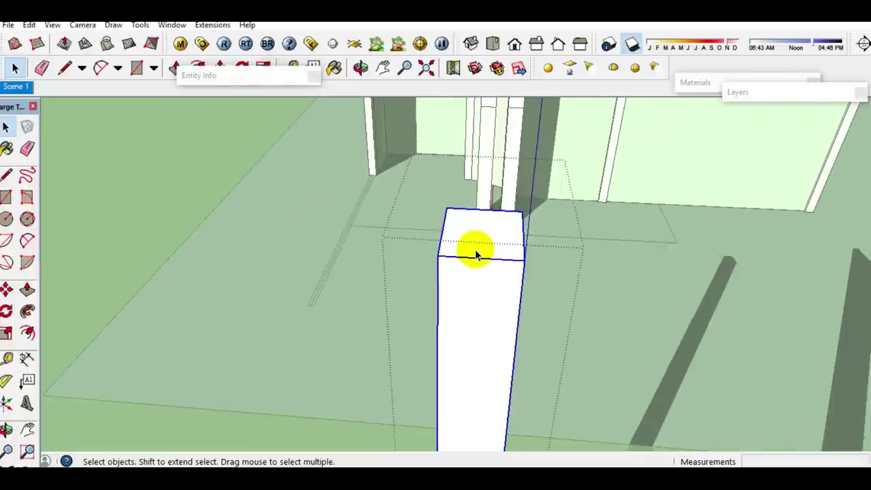
# - Draw a rectangle on the column top, raise it 150mm, and group the new block
pyautogui.click(438, 255)
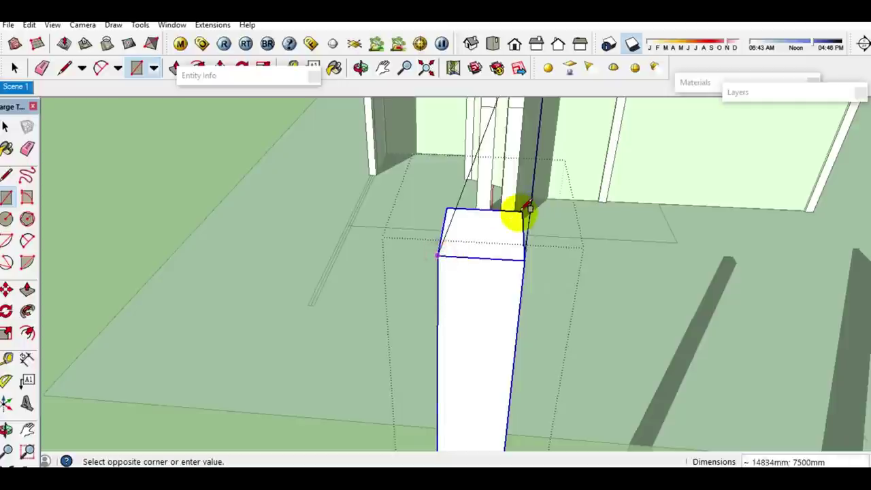
pyautogui.click(524, 208)
pyautogui.press('space')
pyautogui.click(502, 235)
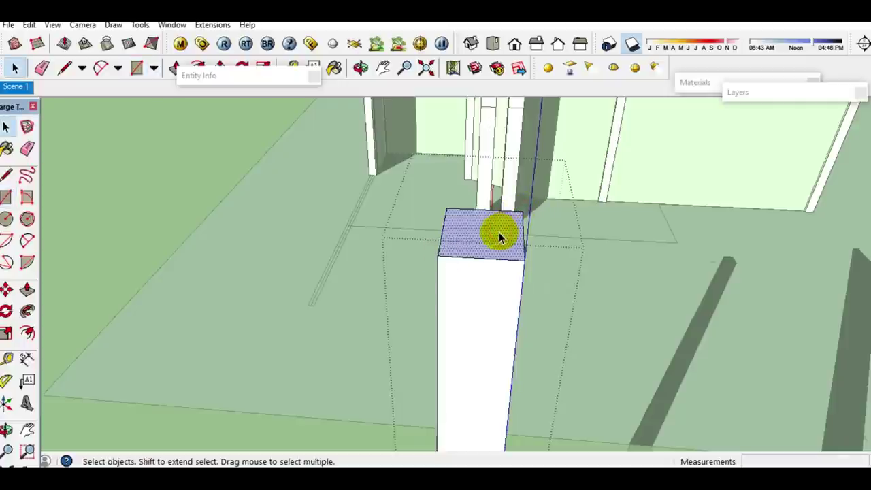
pyautogui.press('p')
pyautogui.click(494, 239)
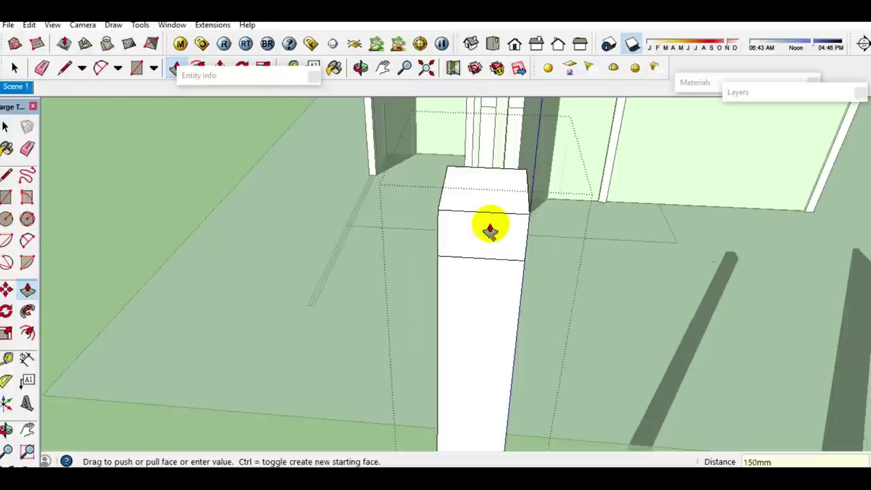
pyautogui.click(489, 231)
pyautogui.press('space')
pyautogui.tripleClick(489, 229)
pyautogui.rightClick(491, 228)
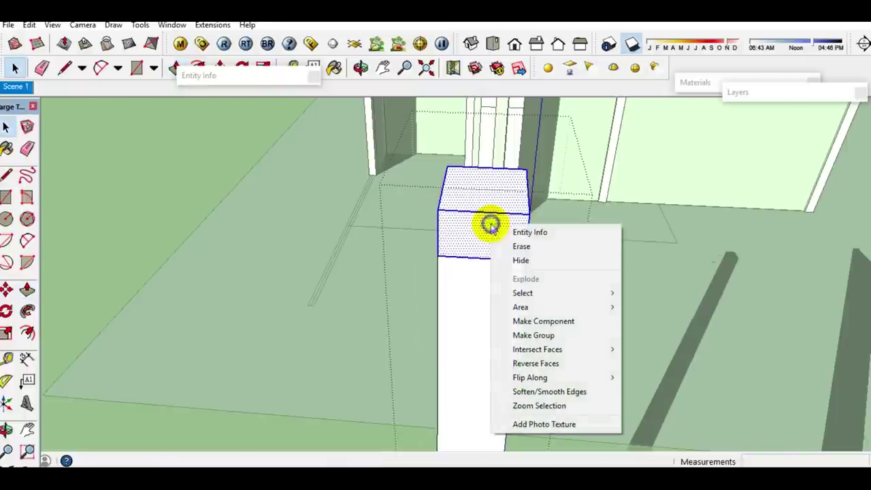
pyautogui.click(524, 335)
# - Draw a rectangle on the column's underside and pull it downward into a box
pyautogui.moveTo(497, 305)
pyautogui.mouseDown(button='middle')
pyautogui.moveTo(488, 340)
pyautogui.moveTo(496, 192)
pyautogui.moveTo(488, 369)
pyautogui.moveTo(480, 317)
pyautogui.mouseUp(button='middle')
pyautogui.scroll(3, 495, 336)
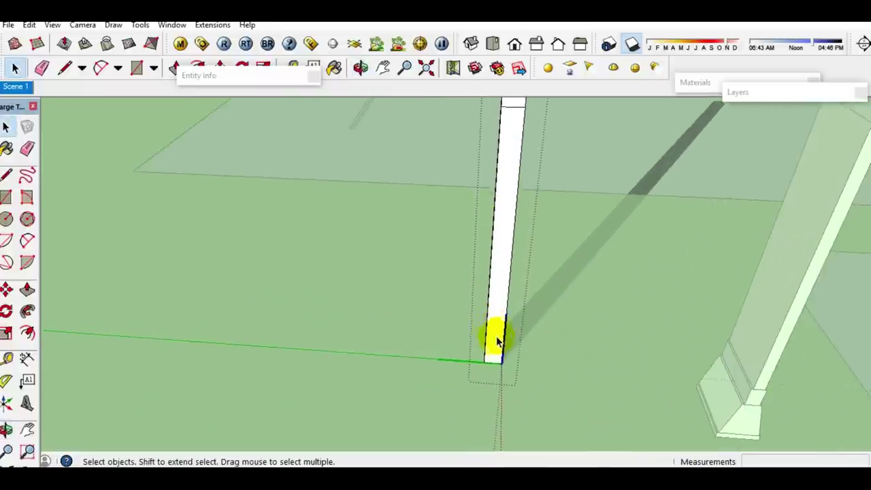
pyautogui.scroll(2, 495, 336)
pyautogui.scroll(3, 497, 349)
pyautogui.moveTo(494, 361)
pyautogui.mouseDown(button='middle')
pyautogui.moveTo(517, 138)
pyautogui.moveTo(511, 346)
pyautogui.mouseUp(button='middle')
pyautogui.click(511, 354)
pyautogui.press('r')
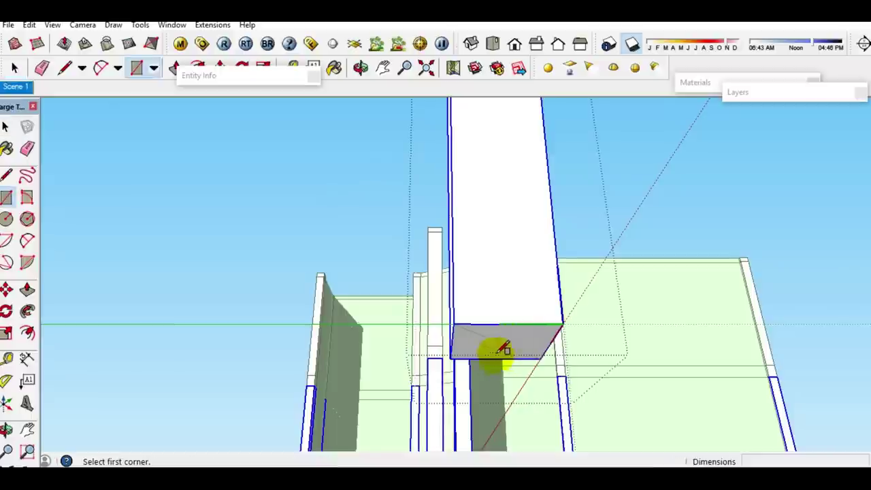
pyautogui.click(452, 361)
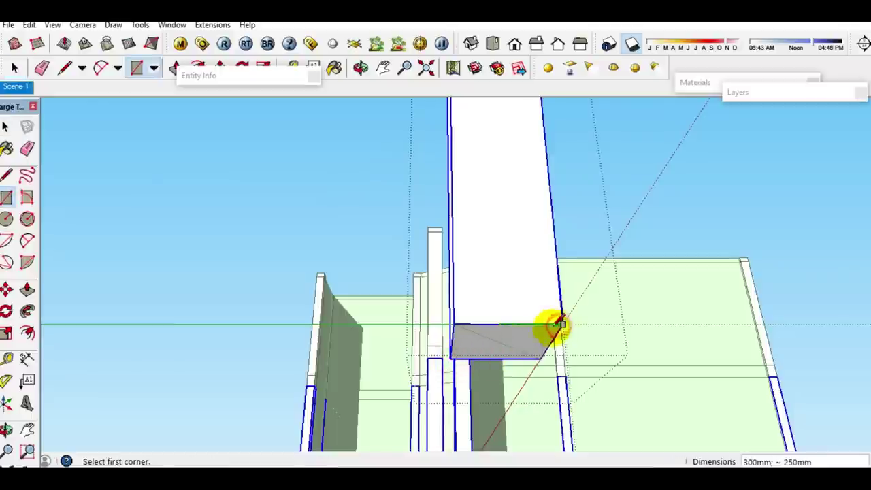
pyautogui.click(559, 323)
pyautogui.press('space')
pyautogui.press('p')
pyautogui.moveTo(511, 347); pyautogui.dragTo(511, 396)
pyautogui.press('space')
# - Group the new box beneath the column
pyautogui.moveTo(511, 396)
pyautogui.mouseDown(button='middle')
pyautogui.moveTo(514, 347)
pyautogui.moveTo(453, 392)
pyautogui.moveTo(511, 360)
pyautogui.mouseUp(button='middle')
pyautogui.click(514, 362)
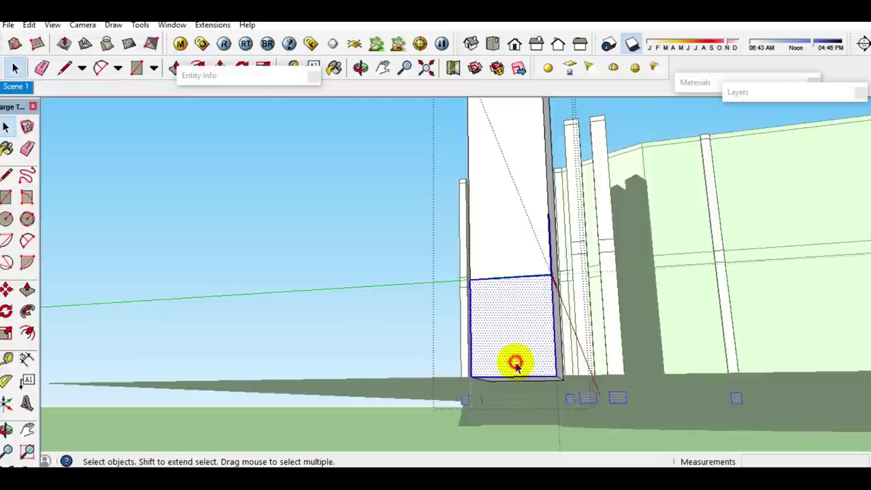
pyautogui.rightClick(515, 362)
pyautogui.click(574, 260)
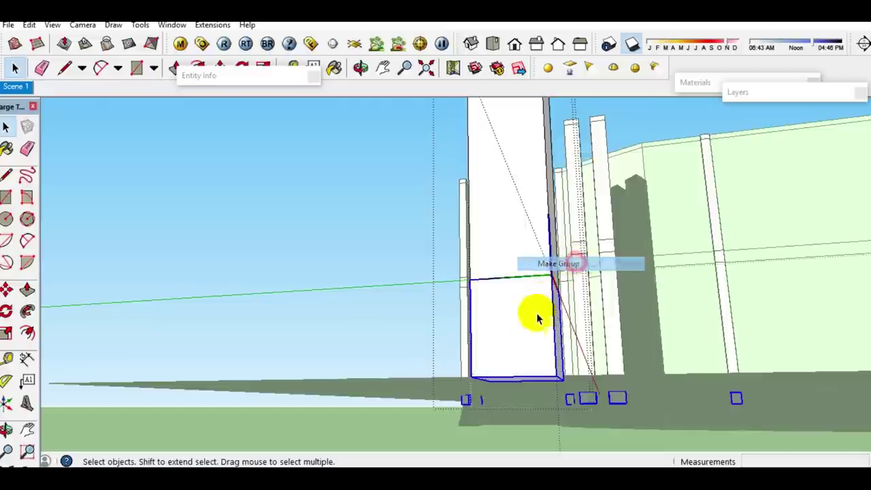
# - Draw a rectangle on the box's bottom face and extend it further downward
pyautogui.scroll(2, 517, 360)
pyautogui.moveTo(509, 355)
pyautogui.mouseDown(button='middle')
pyautogui.moveTo(550, 306)
pyautogui.moveTo(534, 330)
pyautogui.moveTo(535, 315)
pyautogui.mouseUp(button='middle')
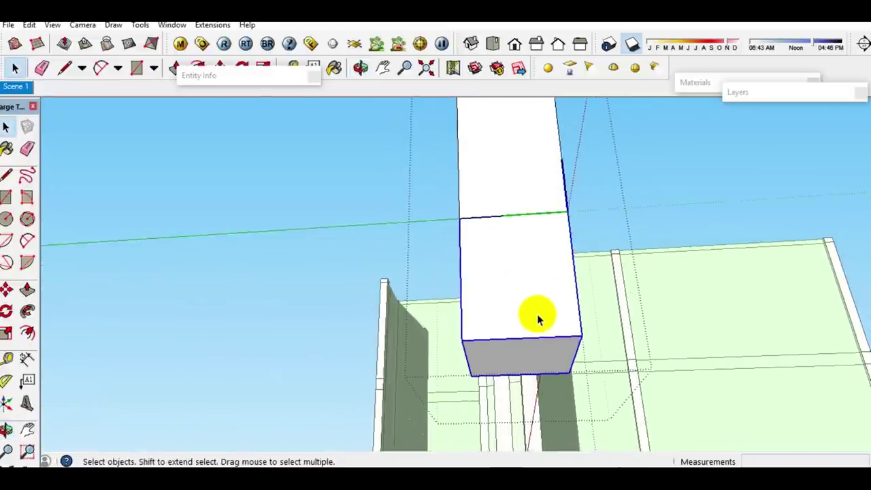
pyautogui.press('r')
pyautogui.click(471, 375)
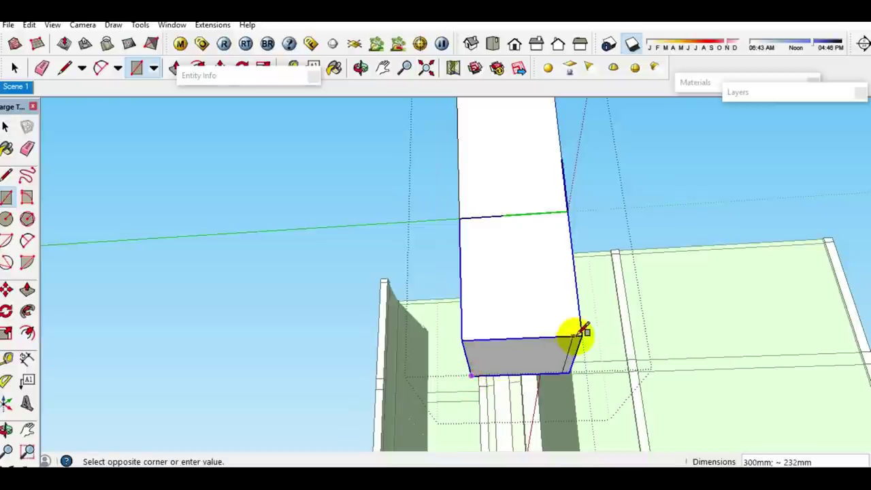
pyautogui.click(582, 332)
pyautogui.press('space')
pyautogui.click(537, 364)
pyautogui.press('p')
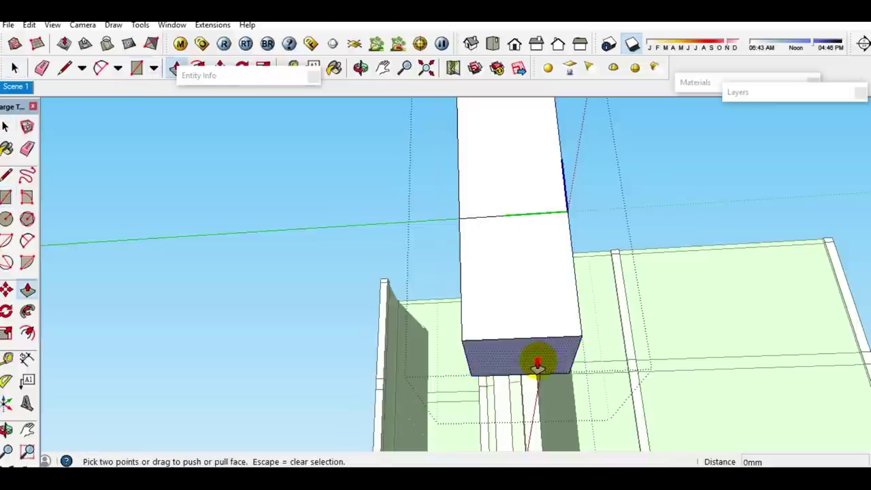
pyautogui.moveTo(536, 361); pyautogui.dragTo(533, 396)
# - Make the extended lower block its own group
pyautogui.moveTo(534, 396)
pyautogui.mouseDown(button='middle')
pyautogui.moveTo(555, 334)
pyautogui.moveTo(542, 300)
pyautogui.moveTo(526, 288)
pyautogui.moveTo(483, 374)
pyautogui.moveTo(517, 320)
pyautogui.mouseUp(button='middle')
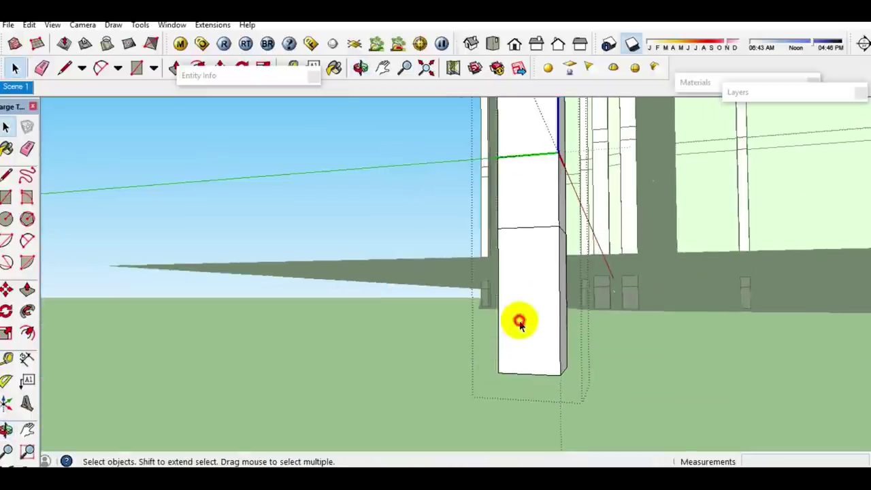
pyautogui.click(519, 324)
pyautogui.rightClick(522, 326)
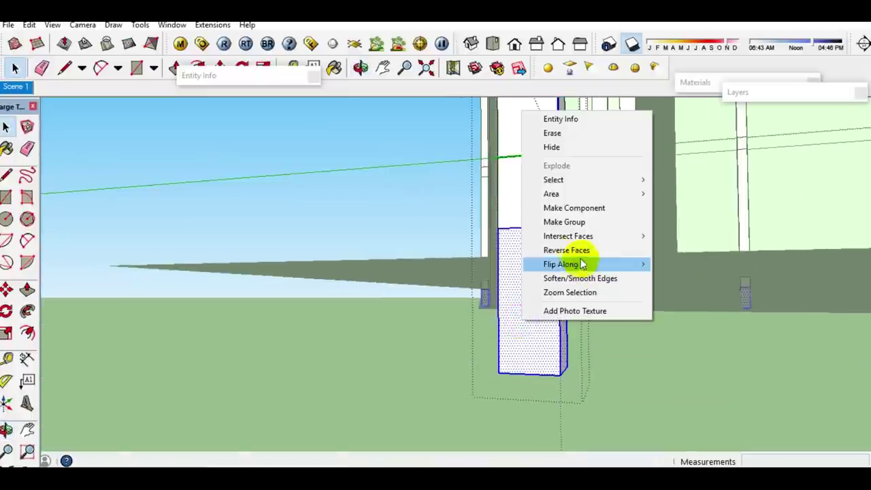
pyautogui.click(568, 225)
pyautogui.moveTo(534, 336)
pyautogui.mouseDown(button='middle')
pyautogui.moveTo(531, 356)
pyautogui.moveTo(543, 279)
pyautogui.moveTo(538, 307)
pyautogui.mouseUp(button='middle')
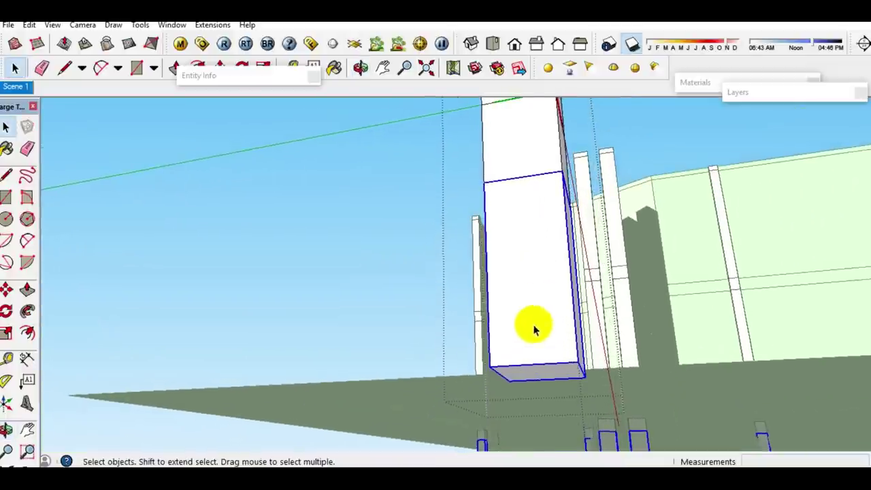
pyautogui.click(509, 379)
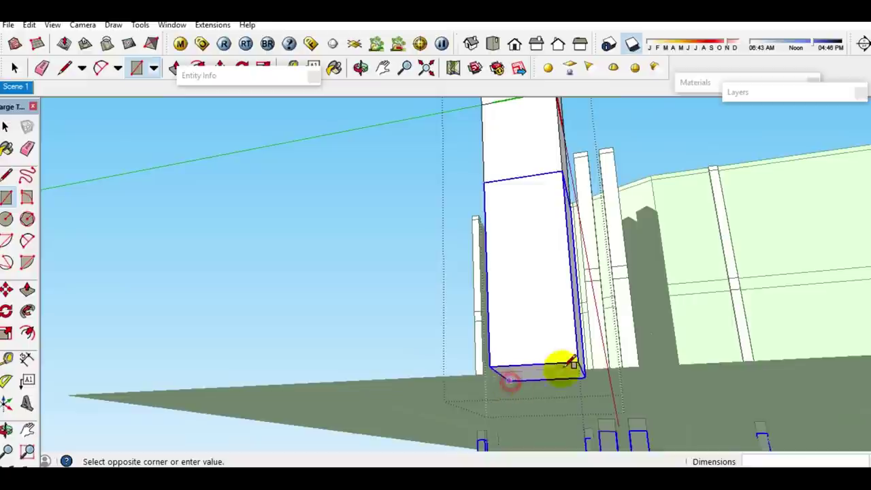
# - Extend the column base 300mm downward
pyautogui.press('space')
pyautogui.scroll(2, 555, 372)
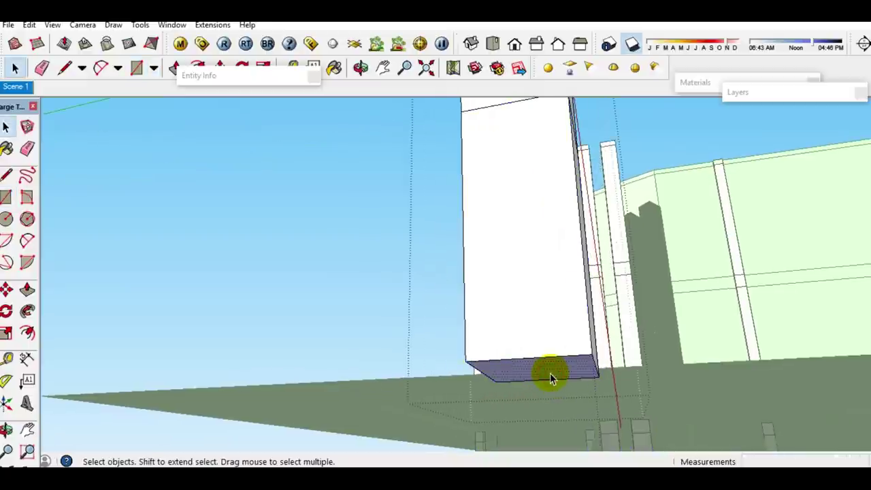
pyautogui.press('p')
pyautogui.moveTo(548, 376); pyautogui.dragTo(546, 401)
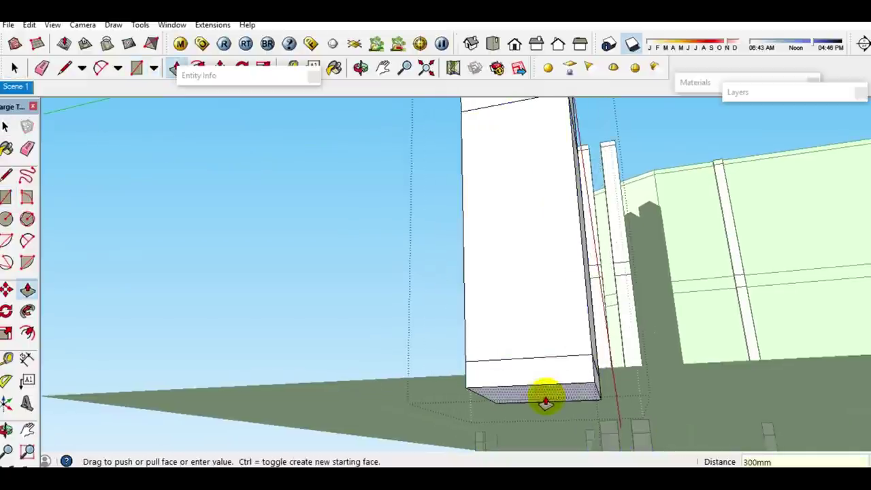
pyautogui.press('Return')
pyautogui.press('space')
pyautogui.moveTo(630, 396)
pyautogui.mouseDown(button='middle')
pyautogui.moveTo(641, 451)
pyautogui.moveTo(590, 393)
pyautogui.moveTo(608, 388)
pyautogui.moveTo(597, 392)
pyautogui.mouseUp(button='middle')
# - Draw the sloped footing profile as a closed face at the base's corner
pyautogui.press('l')
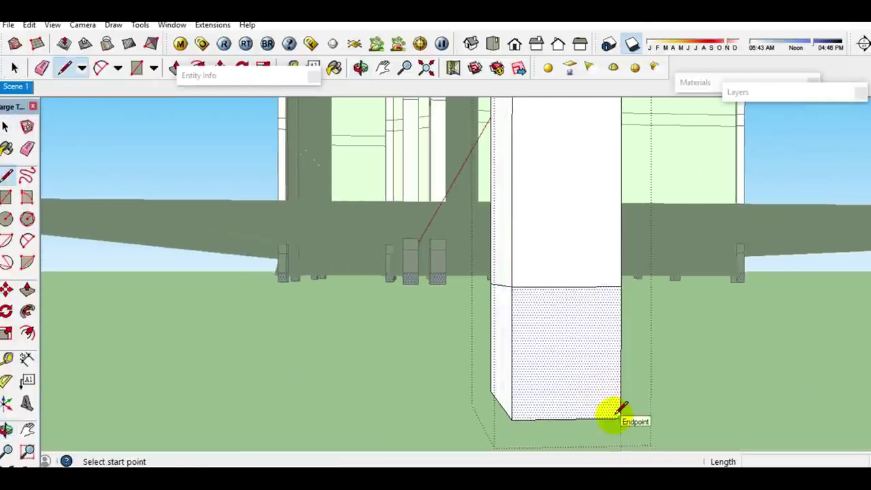
pyautogui.click(620, 417)
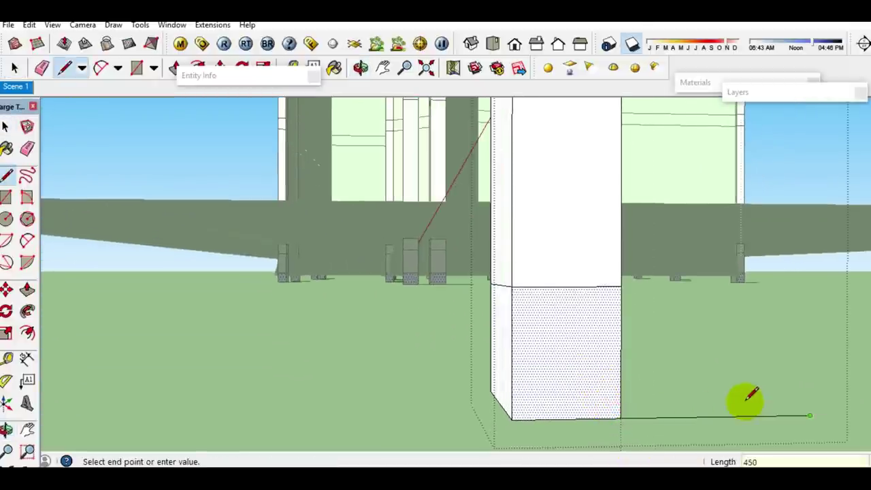
pyautogui.click(810, 330)
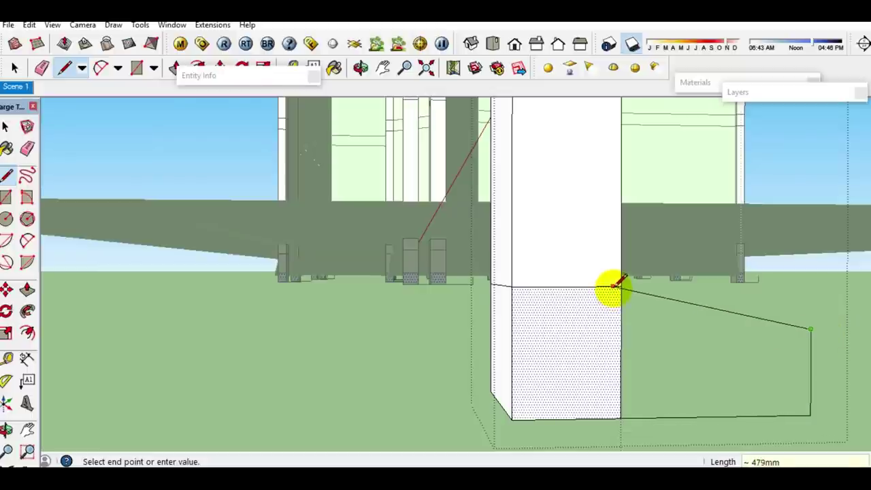
pyautogui.click(620, 286)
pyautogui.press('space')
# - Sweep the profile around the base's bottom face with Follow Me to form the footing
pyautogui.moveTo(573, 356)
pyautogui.mouseDown(button='middle')
pyautogui.moveTo(588, 242)
pyautogui.moveTo(589, 366)
pyautogui.mouseUp(button='middle')
pyautogui.click(577, 392)
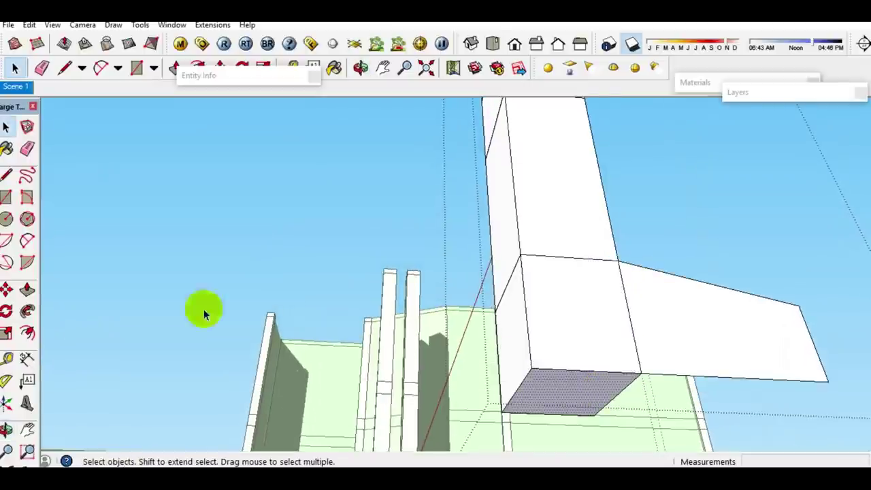
pyautogui.click(29, 330)
pyautogui.click(696, 363)
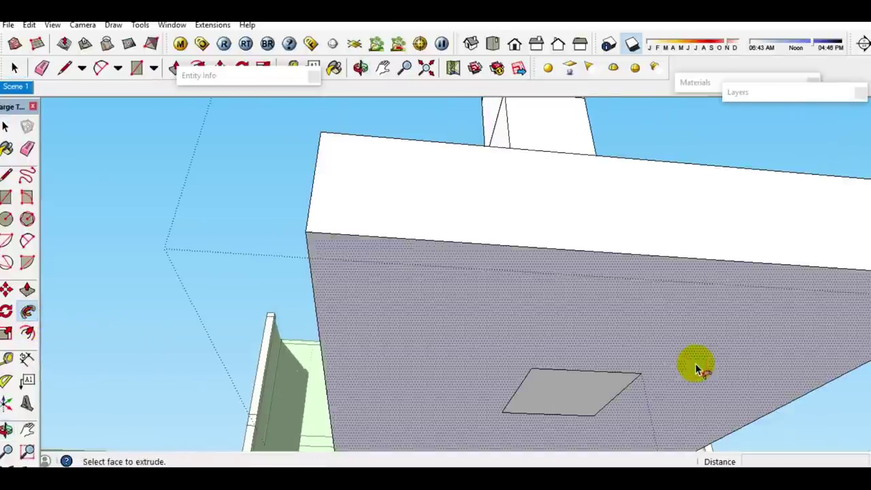
pyautogui.press('space')
# - Make the whole footing into its own group
pyautogui.moveTo(642, 308)
pyautogui.mouseDown(button='middle')
pyautogui.moveTo(564, 421)
pyautogui.moveTo(603, 360)
pyautogui.mouseUp(button='middle')
pyautogui.tripleClick(589, 359)
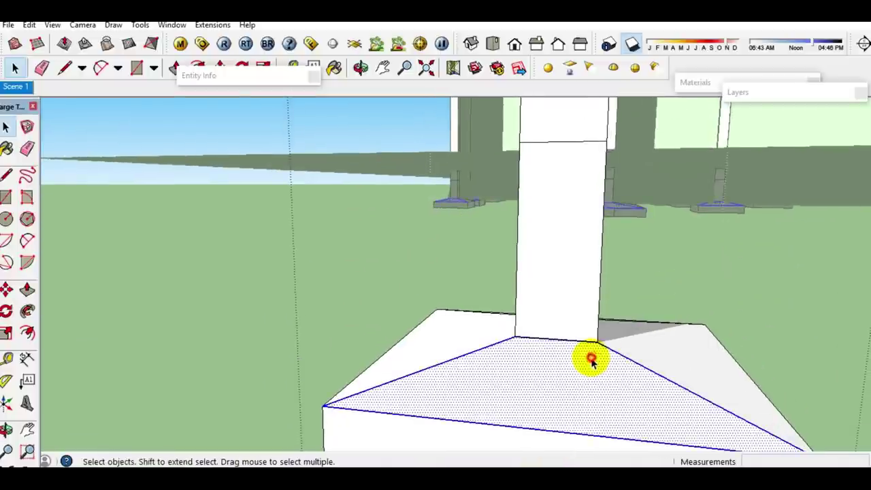
pyautogui.rightClick(589, 363)
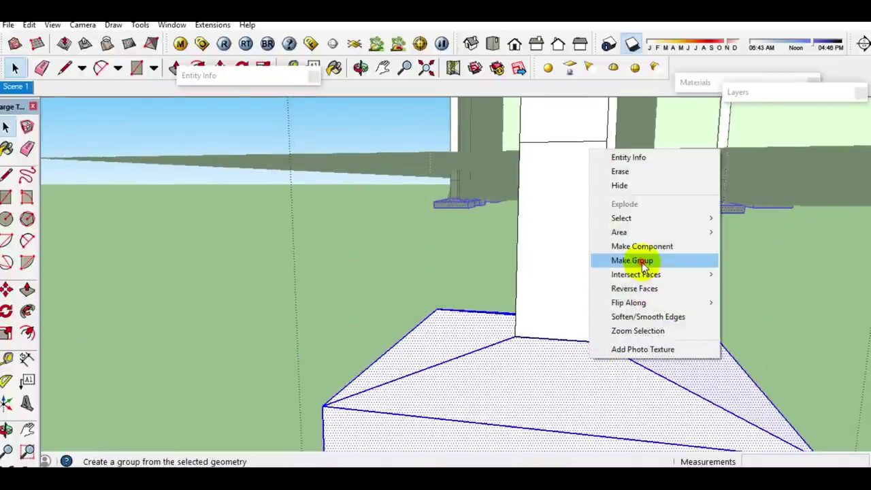
pyautogui.click(613, 259)
pyautogui.moveTo(598, 295); pyautogui.dragTo(575, 343, button='middle')
pyautogui.moveTo(573, 308)
pyautogui.mouseDown(button='middle')
pyautogui.moveTo(553, 310)
pyautogui.moveTo(570, 253)
pyautogui.moveTo(506, 376)
pyautogui.moveTo(542, 246)
pyautogui.mouseUp(button='middle')
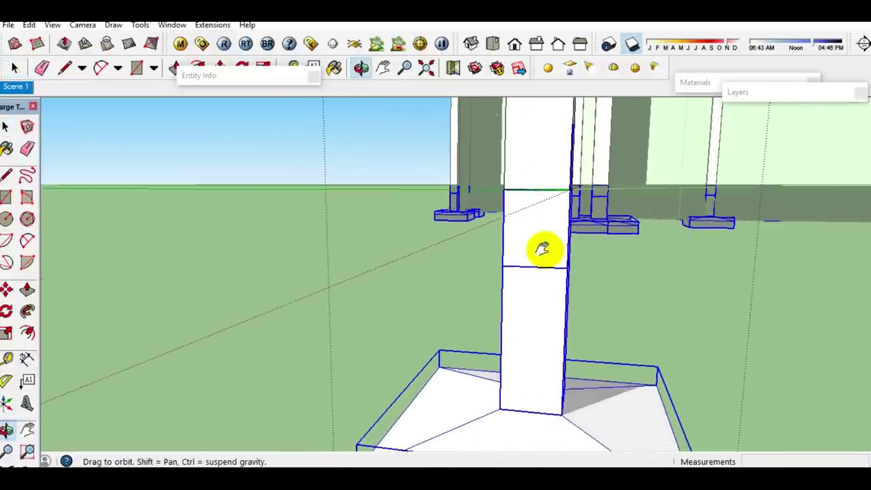
# - Add a new layer named P.TELAPAK
pyautogui.click(741, 93)
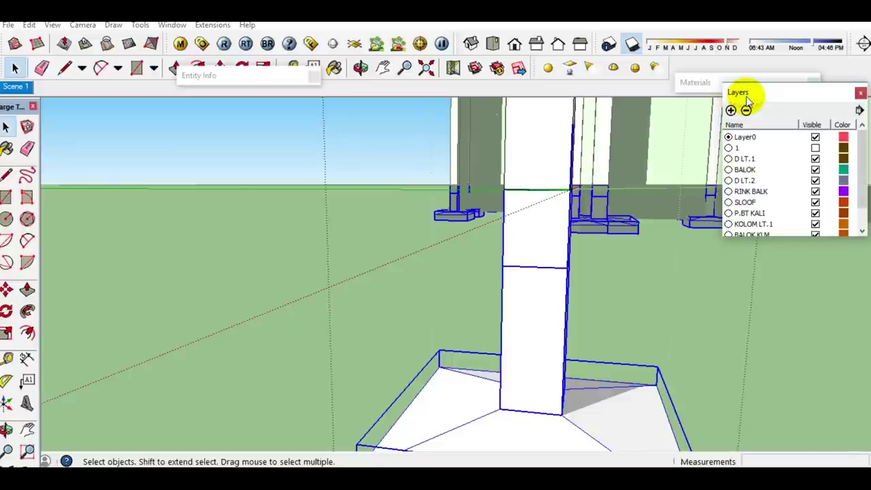
pyautogui.click(730, 111)
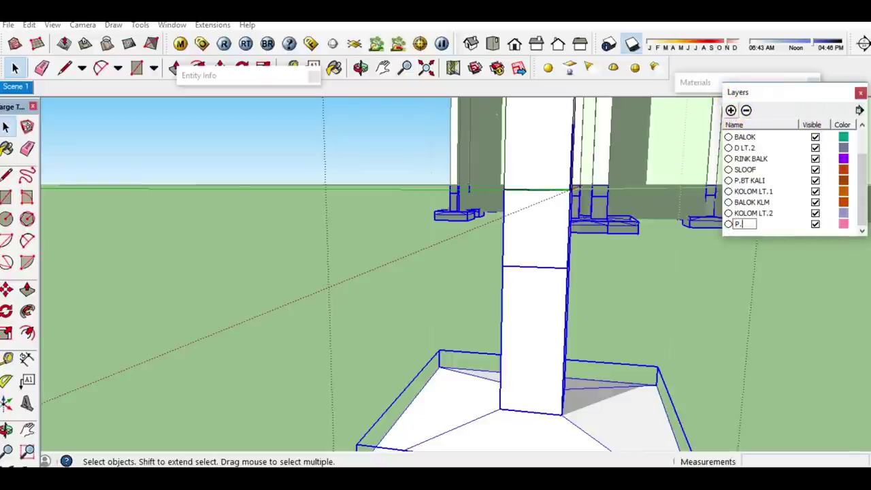
pyautogui.click(198, 77)
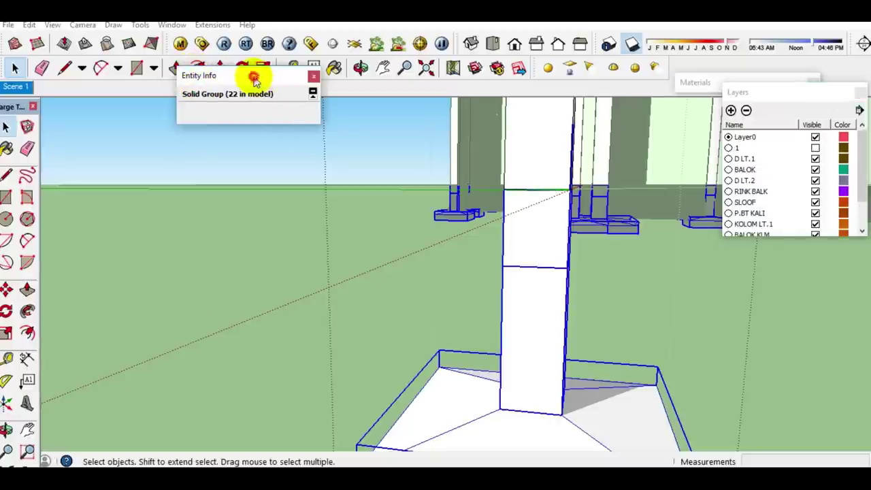
# - Assign the footing groups to the P.TELAPAK layer and collapse both trays
pyautogui.click(312, 92)
pyautogui.click(310, 115)
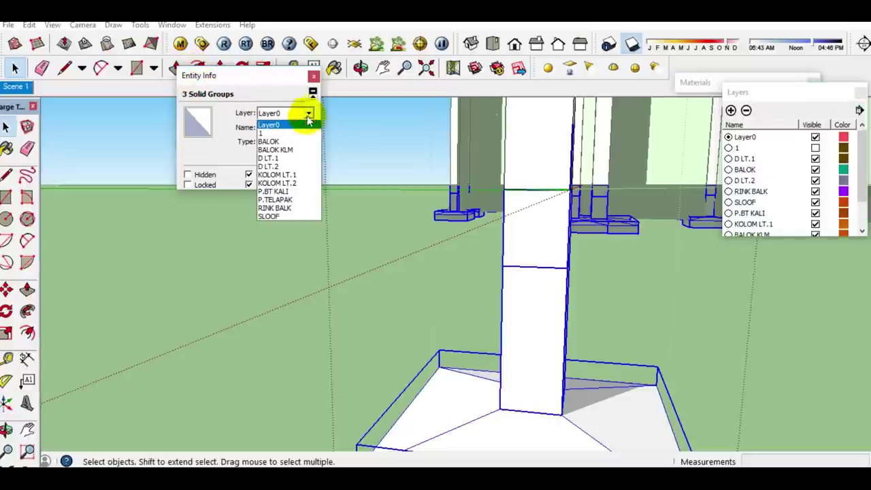
pyautogui.click(284, 201)
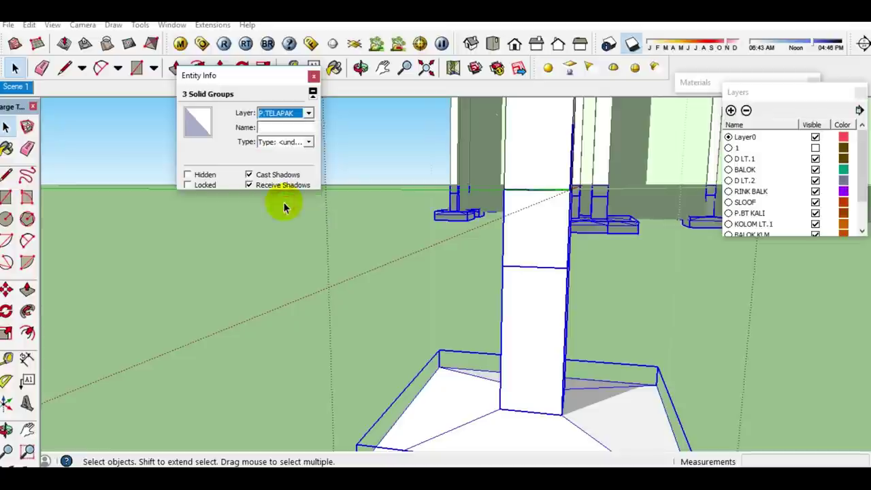
pyautogui.click(270, 80)
pyautogui.click(767, 91)
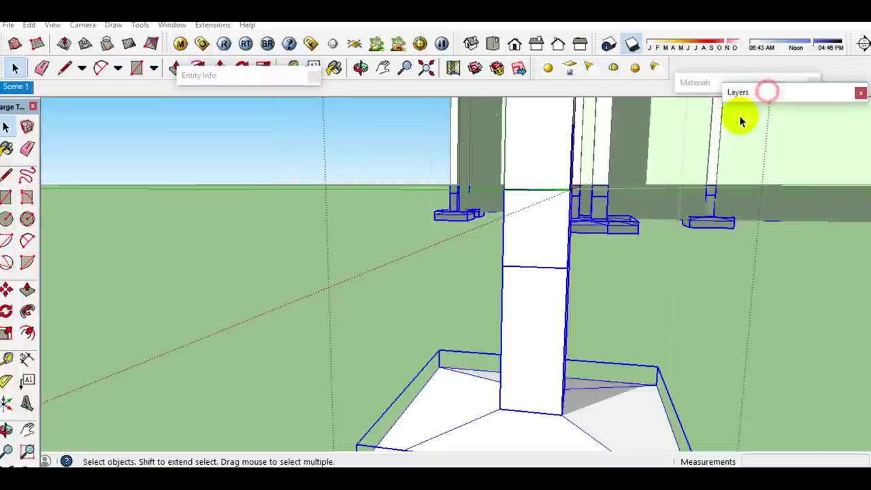
pyautogui.scroll(-3, 537, 255)
pyautogui.scroll(-2, 535, 238)
pyautogui.moveTo(536, 241)
pyautogui.mouseDown(button='middle')
pyautogui.moveTo(505, 344)
pyautogui.moveTo(514, 308)
pyautogui.mouseUp(button='middle')
pyautogui.scroll(-3, 512, 293)
pyautogui.moveTo(509, 272); pyautogui.dragTo(501, 360, button='middle')
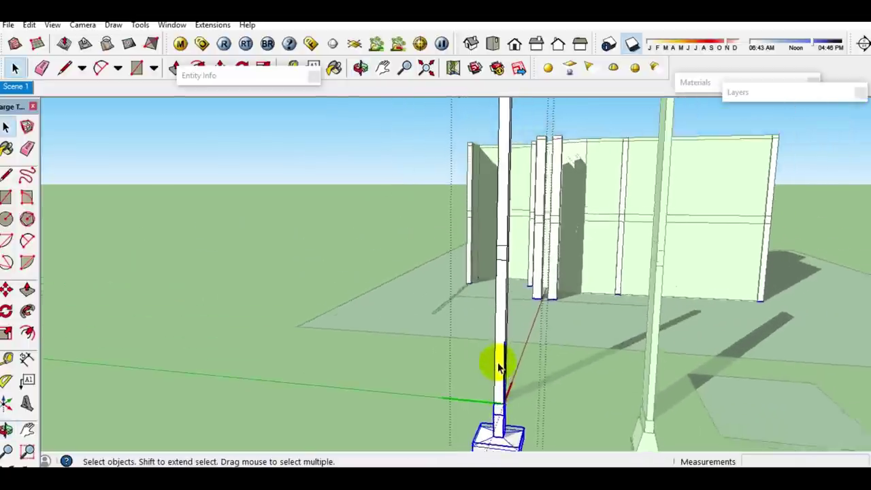
pyautogui.scroll(-3, 500, 322)
pyautogui.moveTo(498, 323)
pyautogui.mouseDown(button='middle')
pyautogui.moveTo(571, 317)
pyautogui.moveTo(362, 173)
pyautogui.mouseUp(button='middle')
pyautogui.scroll(3, 535, 220)
pyautogui.moveTo(535, 219)
pyautogui.mouseDown(button='middle')
pyautogui.moveTo(561, 366)
pyautogui.moveTo(680, 370)
pyautogui.mouseUp(button='middle')
pyautogui.scroll(3, 524, 210)
pyautogui.moveTo(525, 210)
pyautogui.mouseDown(button='middle')
pyautogui.moveTo(502, 346)
pyautogui.moveTo(564, 357)
pyautogui.moveTo(599, 311)
pyautogui.moveTo(744, 307)
pyautogui.moveTo(656, 163)
pyautogui.mouseUp(button='middle')
pyautogui.scroll(3, 618, 334)
pyautogui.scroll(-5, 535, 224)
pyautogui.moveTo(564, 218)
pyautogui.mouseDown(button='middle')
pyautogui.moveTo(564, 136)
pyautogui.moveTo(558, 292)
pyautogui.mouseUp(button='middle')
pyautogui.scroll(3, 558, 292)
pyautogui.scroll(3, 558, 293)
pyautogui.moveTo(476, 252)
pyautogui.mouseDown(button='middle')
pyautogui.moveTo(592, 227)
pyautogui.moveTo(695, 219)
pyautogui.mouseUp(button='middle')
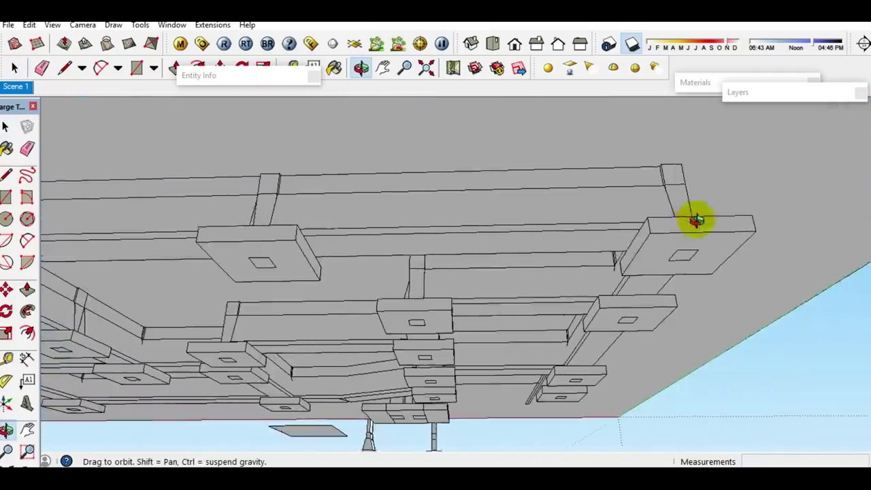
pyautogui.scroll(3, 416, 310)
pyautogui.moveTo(416, 310)
pyautogui.mouseDown(button='middle')
pyautogui.moveTo(632, 181)
pyautogui.moveTo(502, 215)
pyautogui.moveTo(629, 197)
pyautogui.moveTo(465, 259)
pyautogui.moveTo(229, 278)
pyautogui.mouseUp(button='middle')
pyautogui.scroll(-3, 383, 252)
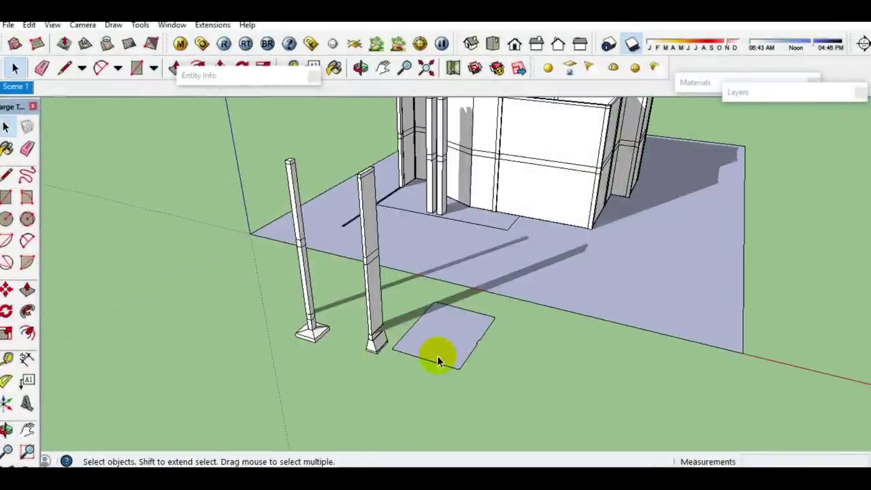
pyautogui.click(442, 355)
pyautogui.scroll(2, 438, 358)
pyautogui.press('m')
pyautogui.click(432, 336)
# - Place the small slab further down and to the right
pyautogui.click(540, 372)
pyautogui.press('space')
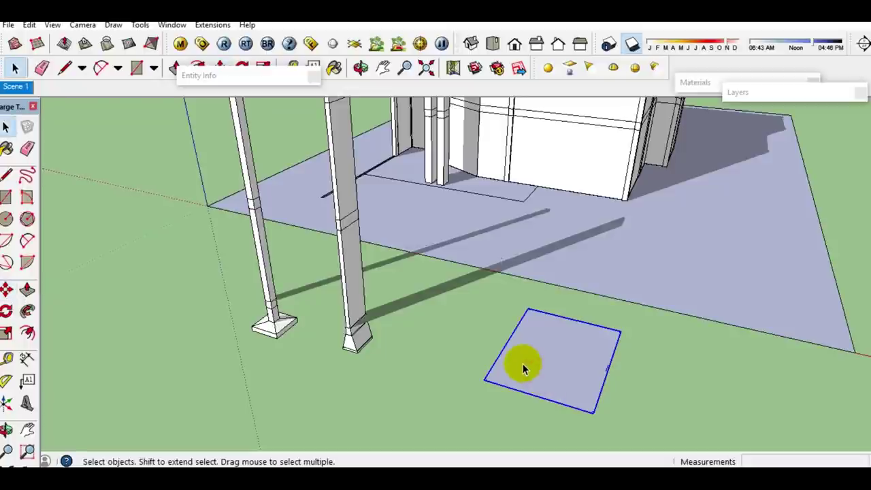
pyautogui.scroll(-3, 523, 367)
pyautogui.moveTo(528, 363); pyautogui.dragTo(476, 355, button='middle')
pyautogui.scroll(3, 548, 360)
# - Open the slab group and thicken its top face by 50mm
pyautogui.doubleClick(475, 351)
pyautogui.click(460, 360)
pyautogui.moveTo(460, 360); pyautogui.dragTo(413, 342, button='middle')
pyautogui.scroll(2, 413, 343)
pyautogui.press('p')
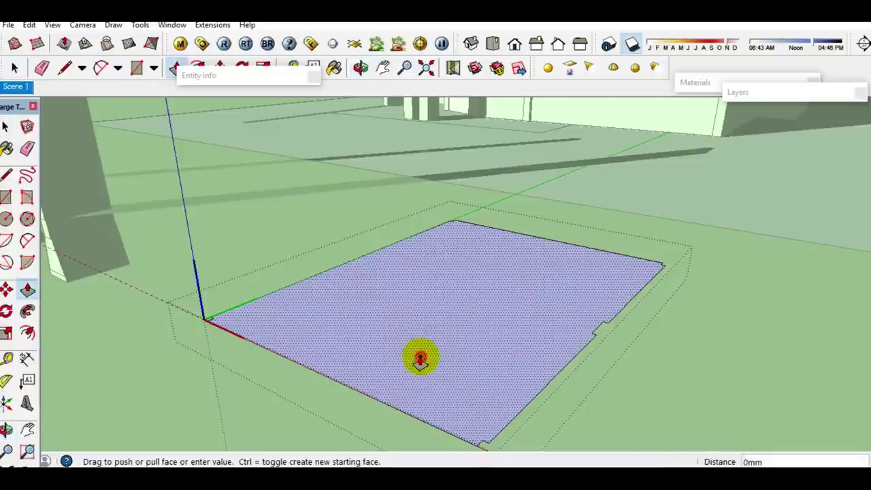
pyautogui.moveTo(420, 360); pyautogui.dragTo(424, 342)
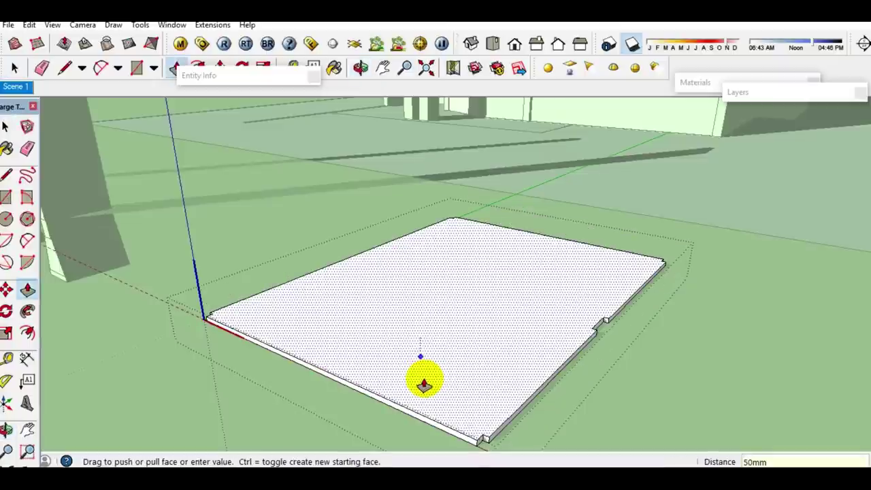
pyautogui.press('space')
# - Pull the slab's top face up into a tall block
pyautogui.click(424, 383)
pyautogui.press('p')
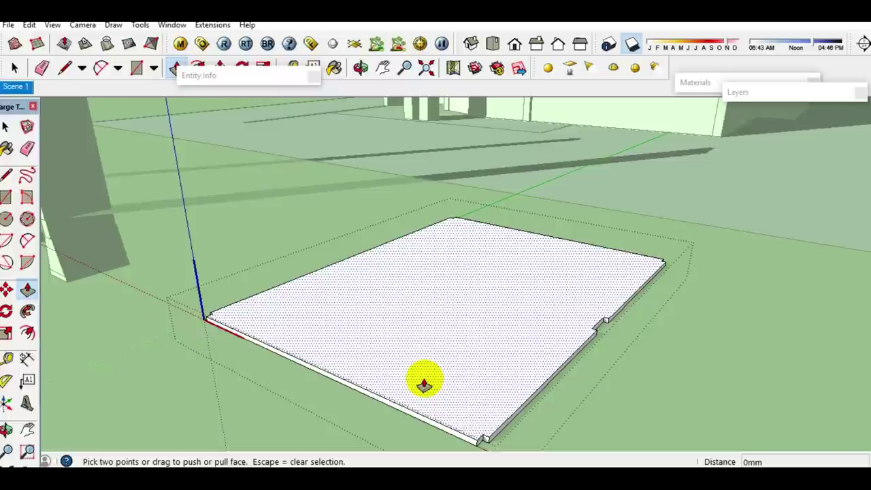
pyautogui.moveTo(423, 383); pyautogui.dragTo(408, 340)
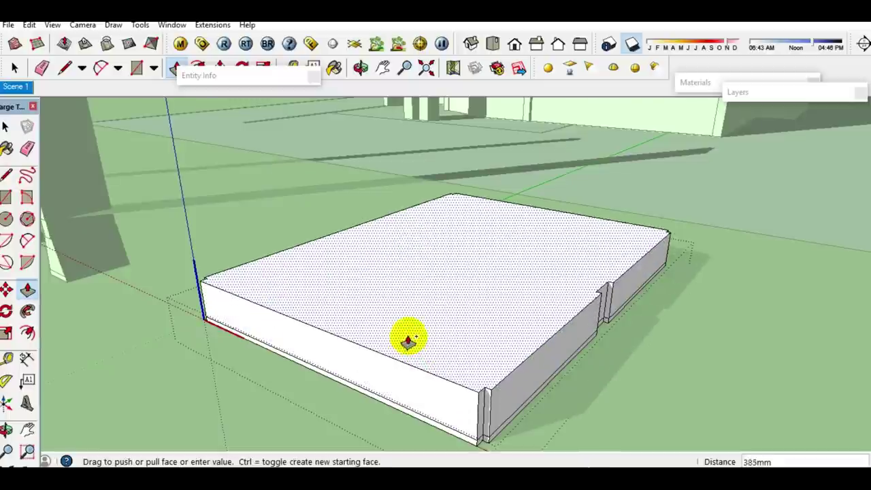
pyautogui.press('space')
pyautogui.scroll(-4, 408, 336)
pyautogui.moveTo(435, 301)
pyautogui.mouseDown(button='middle')
pyautogui.moveTo(444, 344)
pyautogui.moveTo(509, 387)
pyautogui.moveTo(529, 367)
pyautogui.mouseUp(button='middle')
pyautogui.scroll(2, 483, 351)
pyautogui.scroll(1, 483, 352)
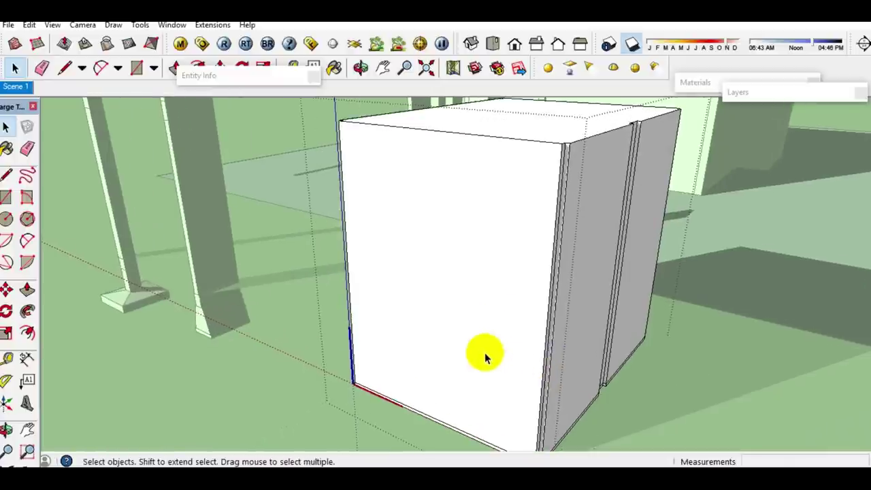
pyautogui.scroll(1, 447, 267)
pyautogui.press('t')
pyautogui.click(425, 116)
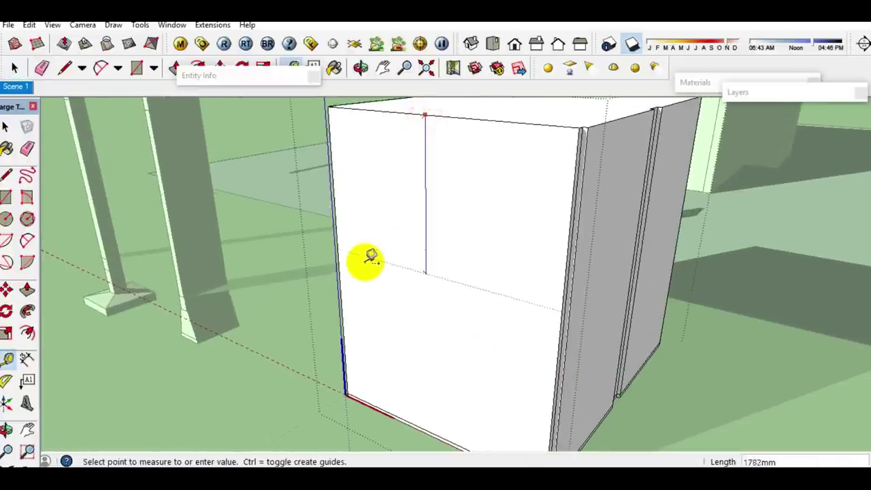
# - Place a guide line across the tall block's face, measured from its top edge
pyautogui.click(342, 266)
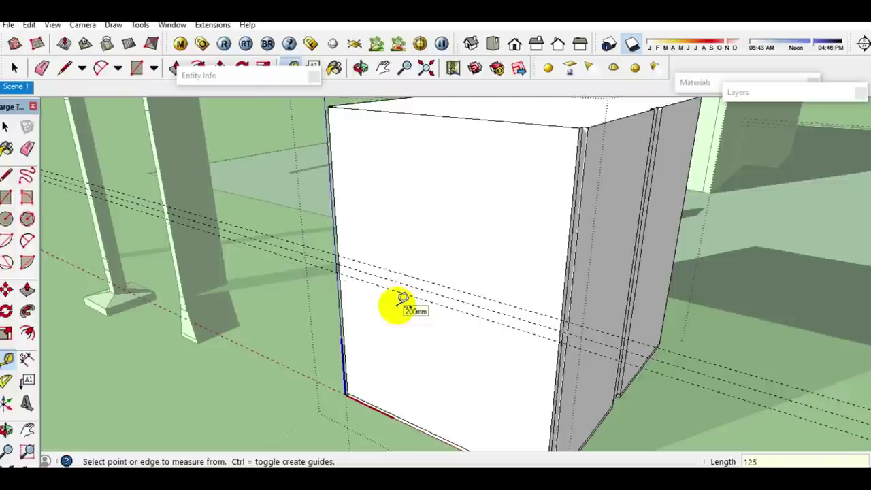
pyautogui.press('space')
pyautogui.scroll(3, 361, 272)
pyautogui.moveTo(363, 258); pyautogui.dragTo(487, 236, button='middle')
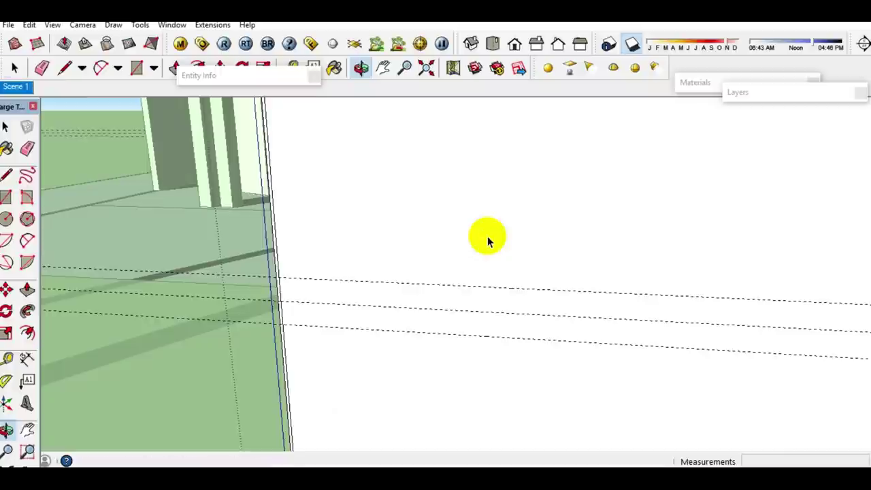
# - Draw a line along the guide from the block edge, toward the top corner
pyautogui.click(280, 276)
pyautogui.click(422, 282)
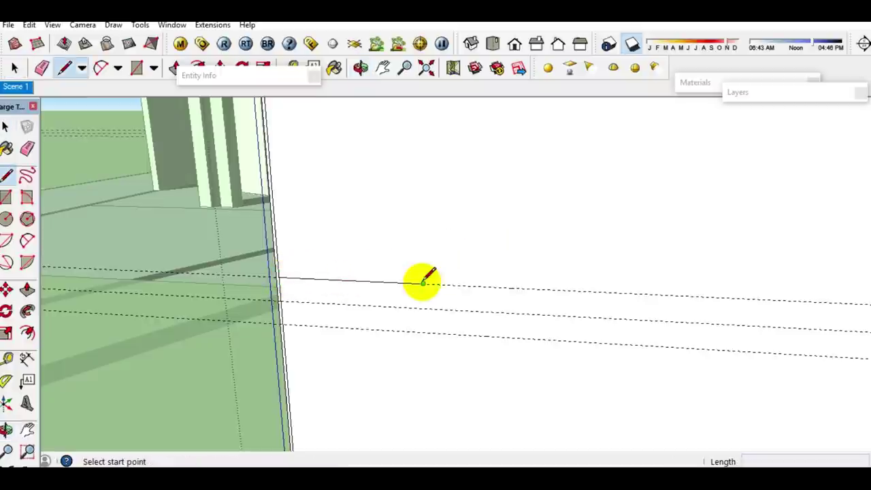
pyautogui.scroll(-3, 422, 282)
pyautogui.moveTo(451, 258); pyautogui.dragTo(385, 317, button='middle')
pyautogui.scroll(3, 554, 179)
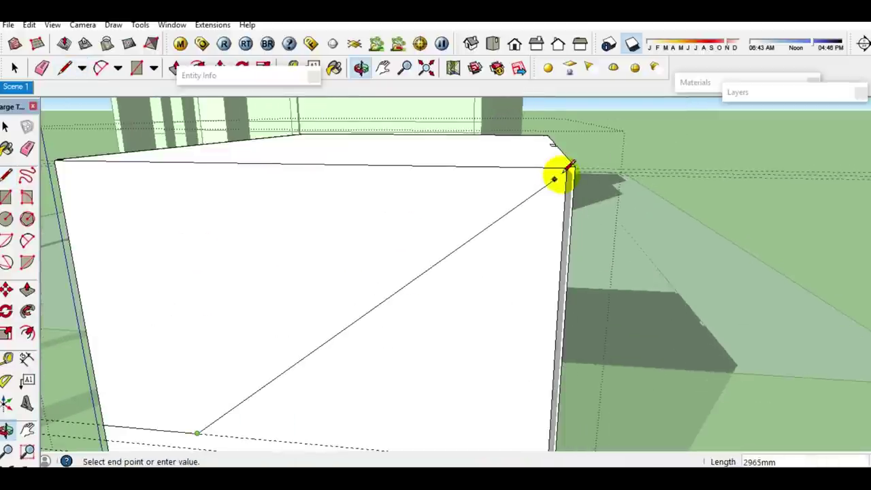
pyautogui.press('space')
pyautogui.moveTo(378, 258)
pyautogui.mouseDown(button='middle')
pyautogui.moveTo(451, 183)
pyautogui.moveTo(423, 236)
pyautogui.mouseUp(button='middle')
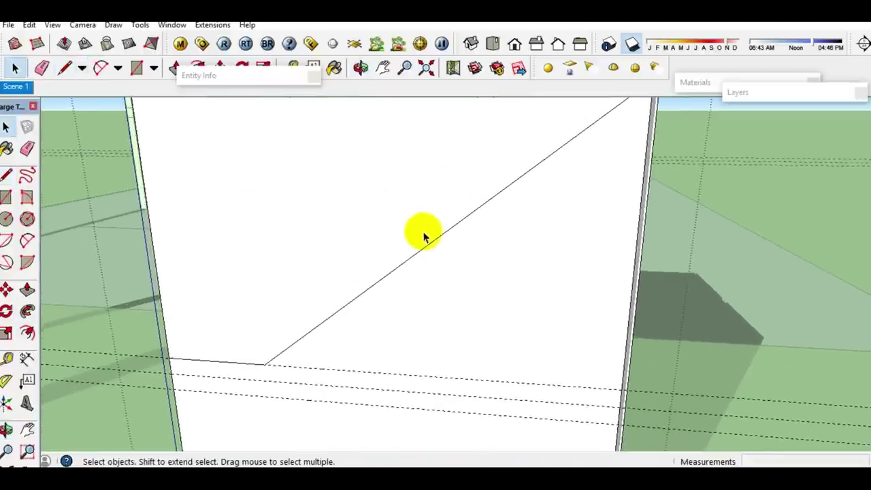
# - Divide the sloping line into equal segments
pyautogui.rightClick(387, 279)
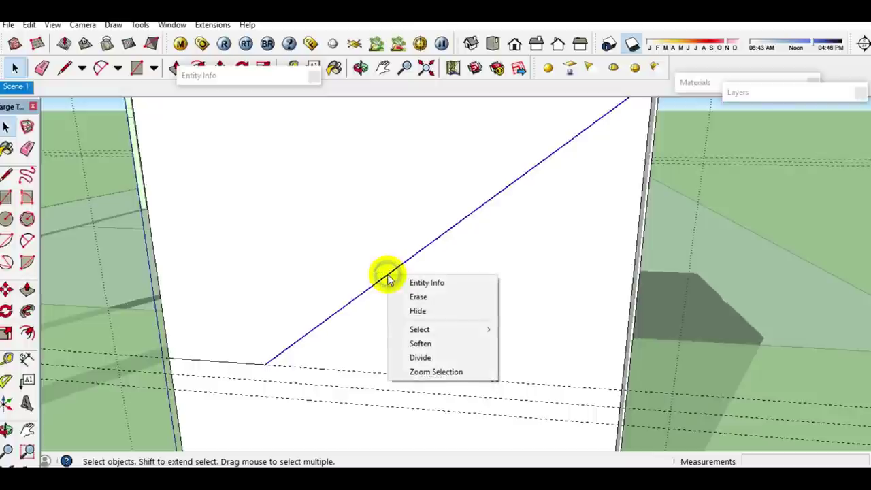
pyautogui.click(420, 357)
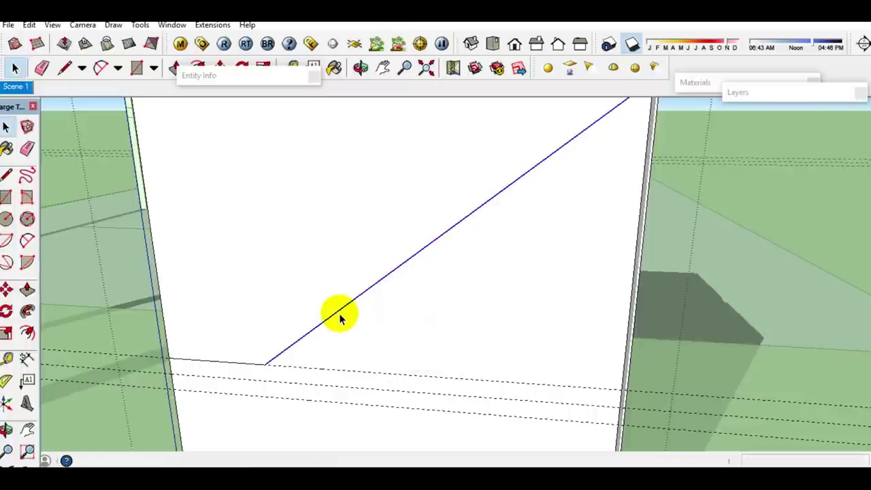
pyautogui.scroll(1, 277, 367)
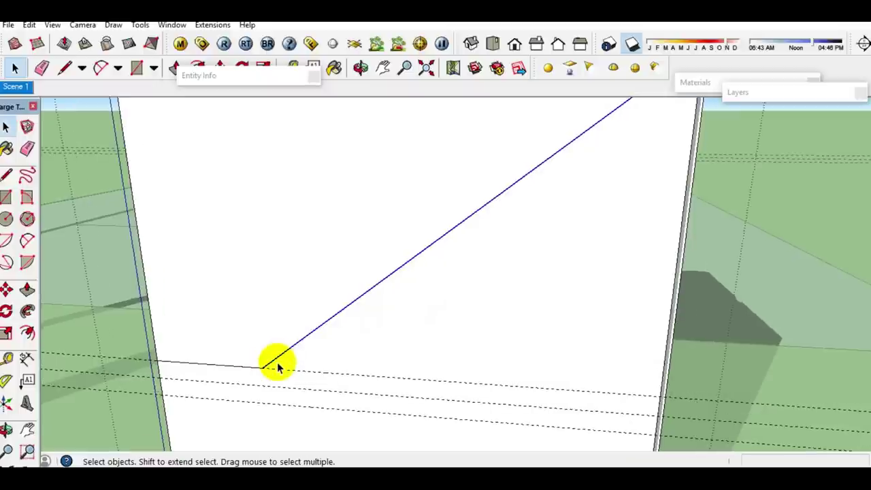
pyautogui.moveTo(277, 358); pyautogui.dragTo(295, 325, button='middle')
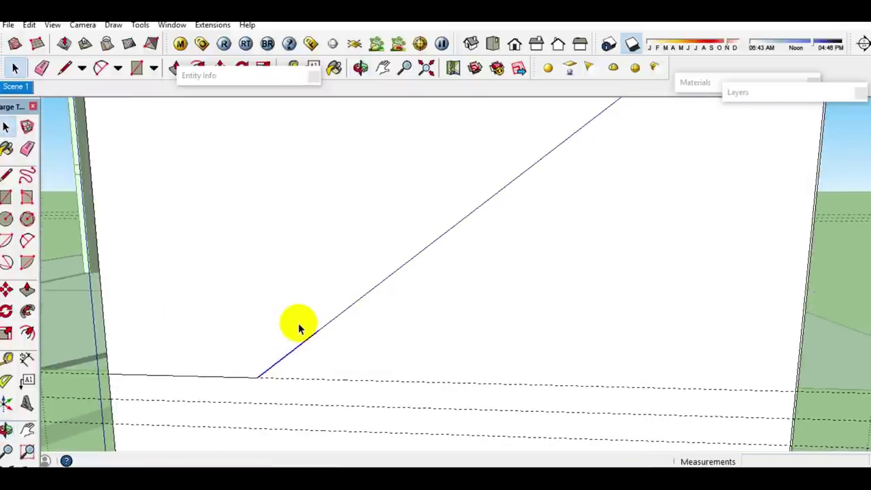
# - Draw the first step at the slope's lower end, erasing stray edges
pyautogui.press('l')
pyautogui.click(258, 376)
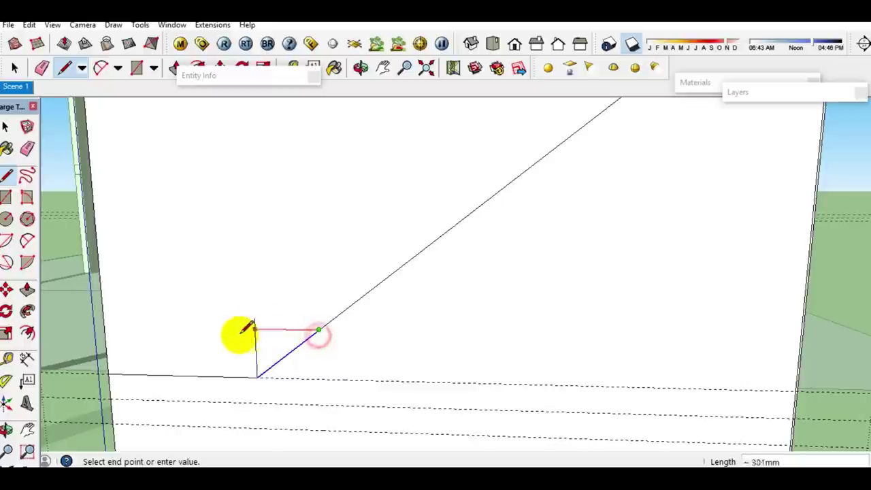
pyautogui.press('space')
pyautogui.press('e')
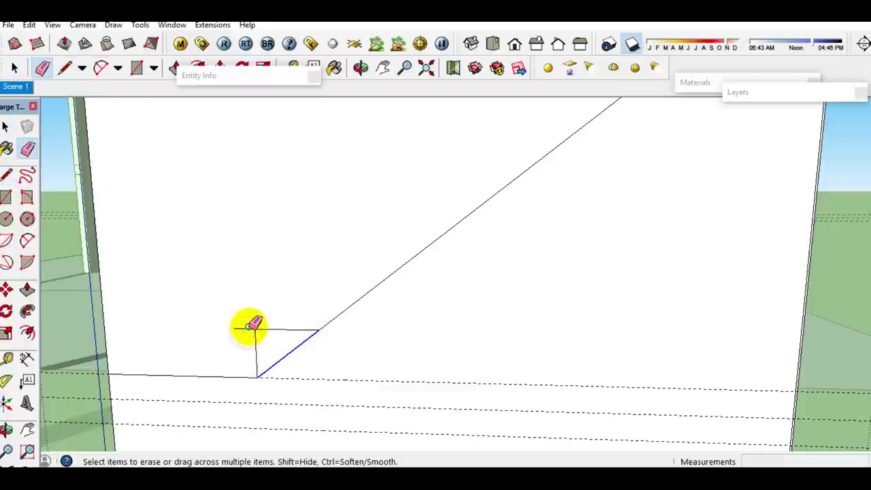
pyautogui.press('space')
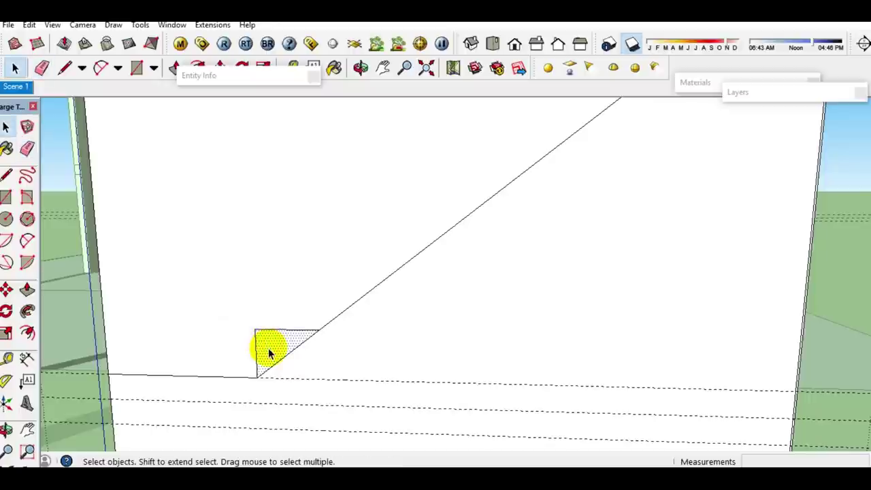
# - Copy the small step triangle repeatedly up the sloping line
pyautogui.press('m')
pyautogui.press('ctrl')
pyautogui.click(258, 376)
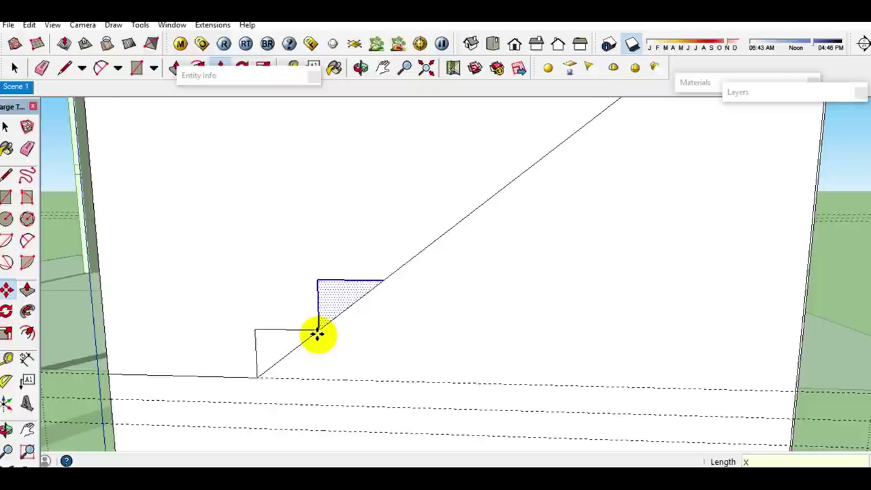
pyautogui.press('space')
pyautogui.scroll(-3, 320, 340)
pyautogui.moveTo(375, 311); pyautogui.dragTo(389, 317, button='middle')
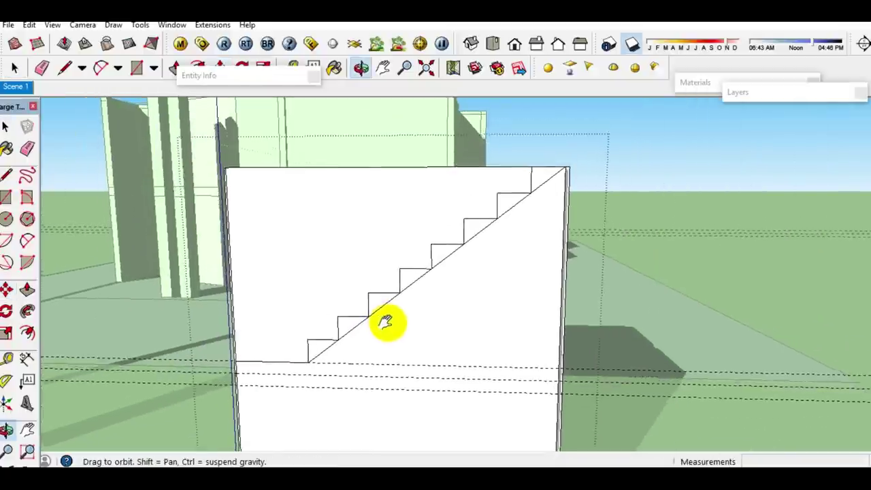
pyautogui.scroll(2, 381, 330)
pyautogui.scroll(1, 332, 360)
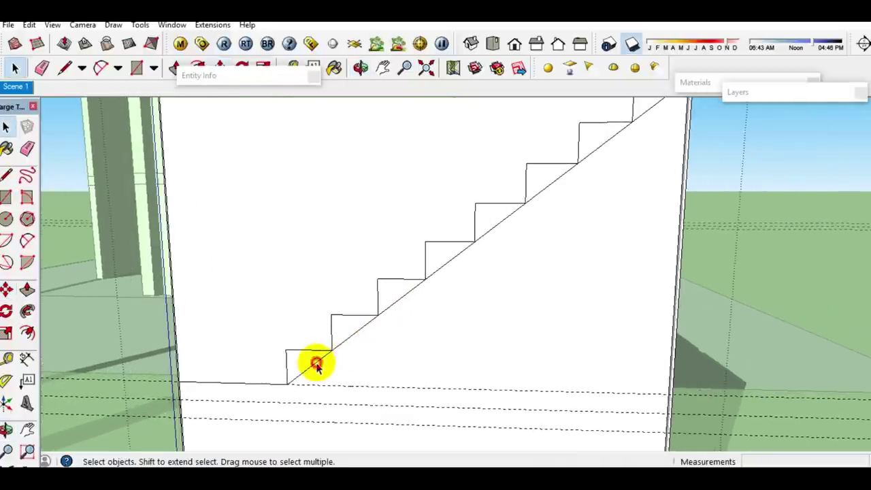
# - Offset a guide parallel to the stair slope and draw a line from its base
pyautogui.press('t')
pyautogui.scroll(-2, 318, 364)
pyautogui.press('Return')
pyautogui.press('space')
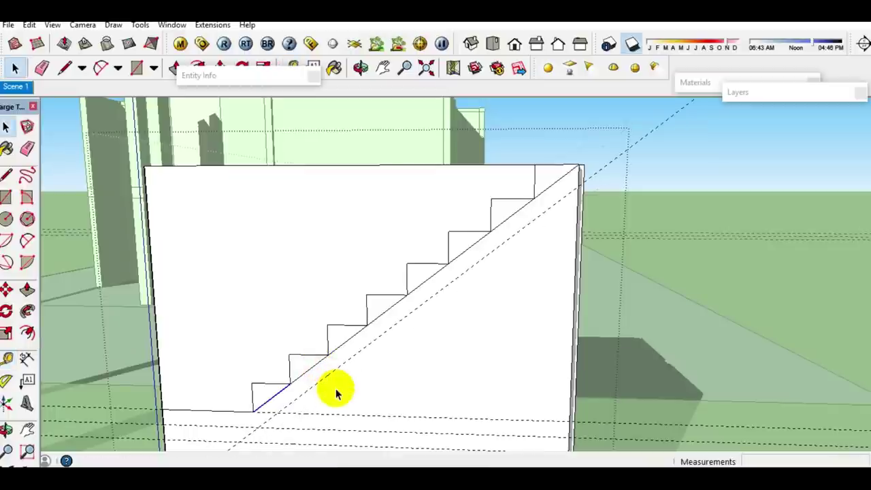
pyautogui.press('l')
pyautogui.click(278, 412)
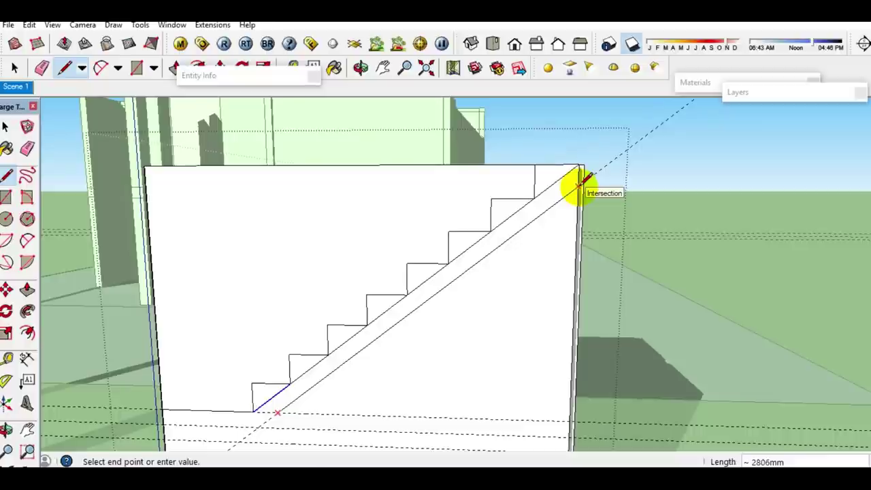
# - Erase the old diagonal and select the wall face, excluding the stair-shaped face
pyautogui.press('e')
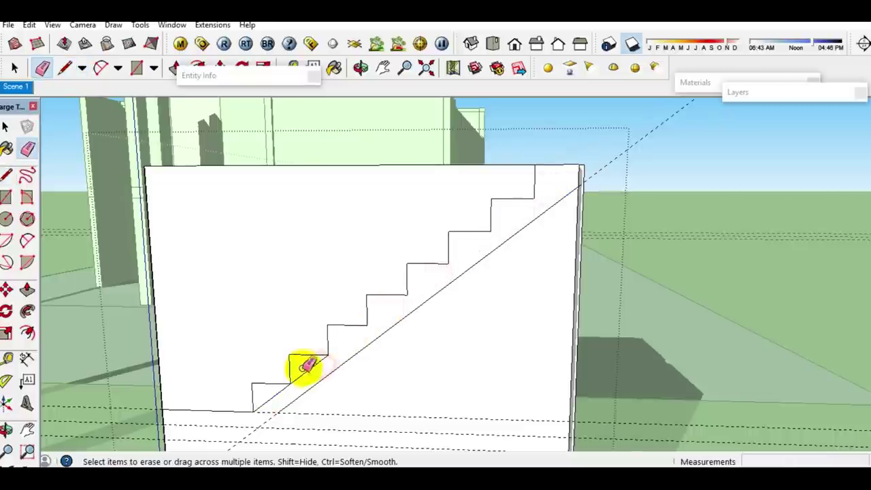
pyautogui.press('space')
pyautogui.scroll(3, 288, 420)
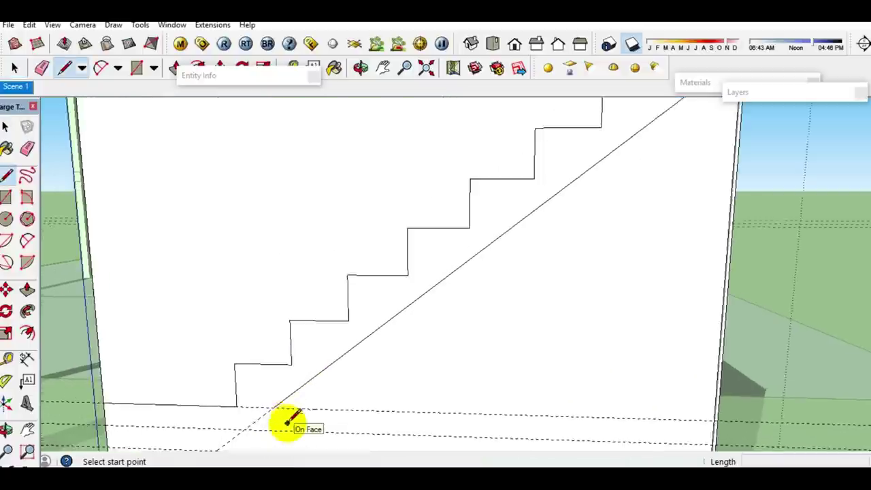
pyautogui.moveTo(287, 417); pyautogui.dragTo(293, 328, button='middle')
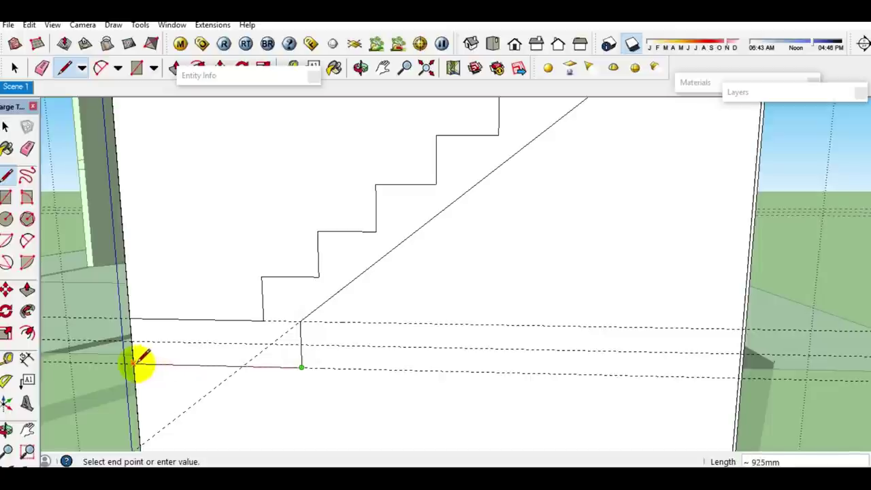
pyautogui.press('space')
pyautogui.moveTo(334, 246)
pyautogui.mouseDown(button='middle')
pyautogui.moveTo(352, 272)
pyautogui.moveTo(399, 249)
pyautogui.moveTo(435, 252)
pyautogui.moveTo(577, 315)
pyautogui.mouseUp(button='middle')
pyautogui.doubleClick(343, 227)
pyautogui.scroll(3, 352, 233)
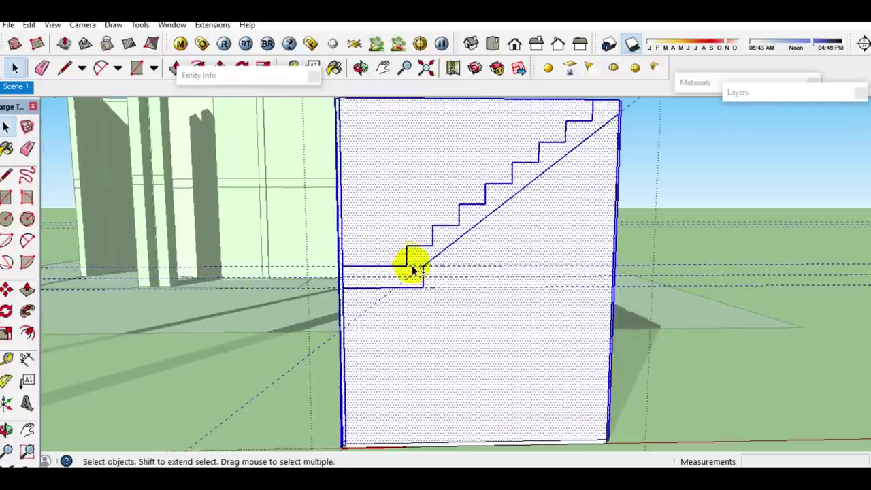
pyautogui.keyDown('shift'); pyautogui.doubleClick(418, 264); pyautogui.keyUp('shift')
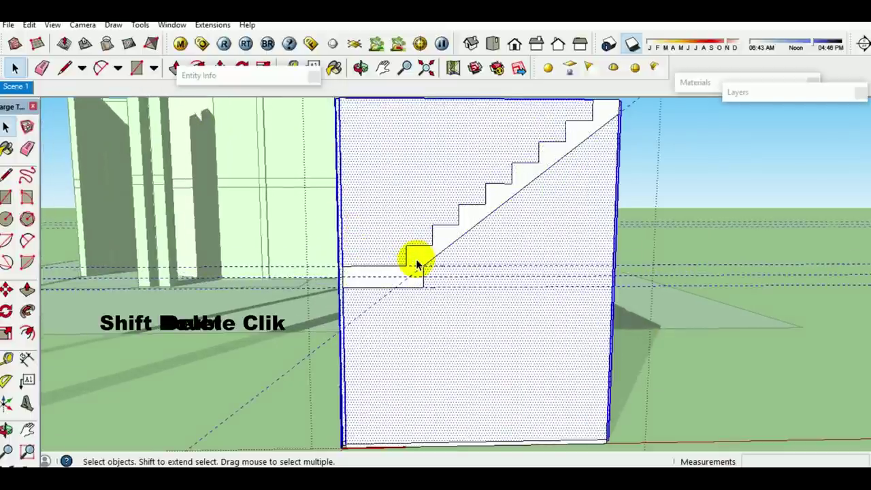
# - Delete the surrounding wall face and extrude the stair profile into a solid flight
pyautogui.press('Delete')
pyautogui.moveTo(408, 268)
pyautogui.mouseDown(button='middle')
pyautogui.moveTo(451, 282)
pyautogui.moveTo(653, 296)
pyautogui.moveTo(802, 290)
pyautogui.moveTo(573, 243)
pyautogui.mouseUp(button='middle')
pyautogui.scroll(2, 574, 244)
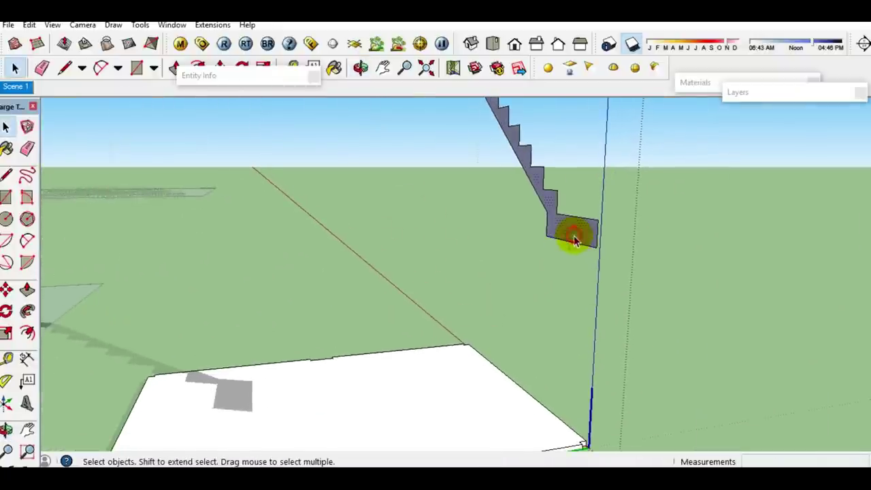
pyautogui.moveTo(566, 241); pyautogui.dragTo(503, 246)
pyautogui.moveTo(504, 247)
pyautogui.mouseDown(button='middle')
pyautogui.moveTo(524, 113)
pyautogui.moveTo(401, 328)
pyautogui.mouseUp(button='middle')
pyautogui.click(388, 339)
pyautogui.press('space')
pyautogui.moveTo(397, 288); pyautogui.dragTo(505, 348, button='middle')
# - Copy the bottom step slab to a spot just below the stairs
pyautogui.press('m')
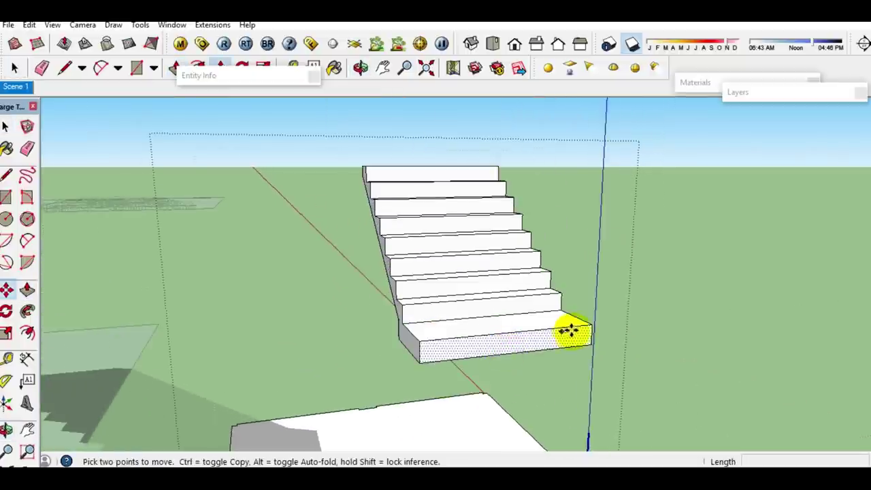
pyautogui.keyDown('ctrl'); pyautogui.click(590, 330); pyautogui.keyUp('ctrl')
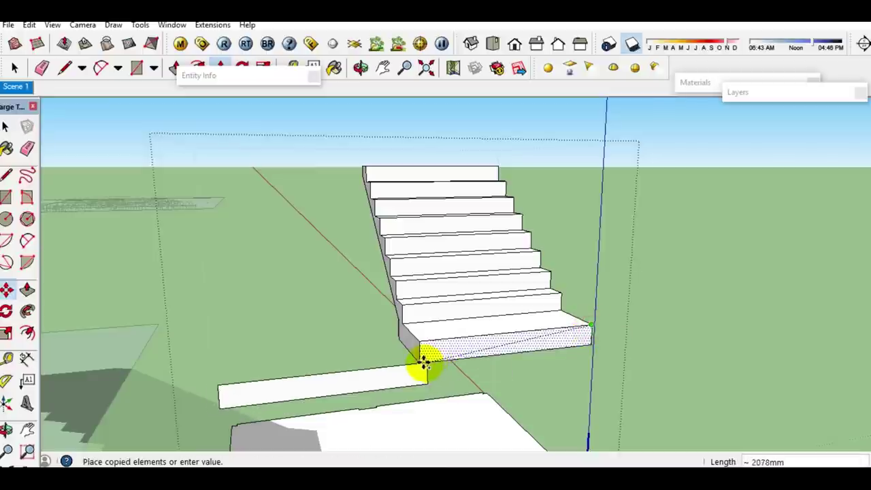
pyautogui.click(420, 364)
pyautogui.press('space')
pyautogui.scroll(2, 431, 357)
pyautogui.moveTo(431, 357); pyautogui.dragTo(411, 278, button='middle')
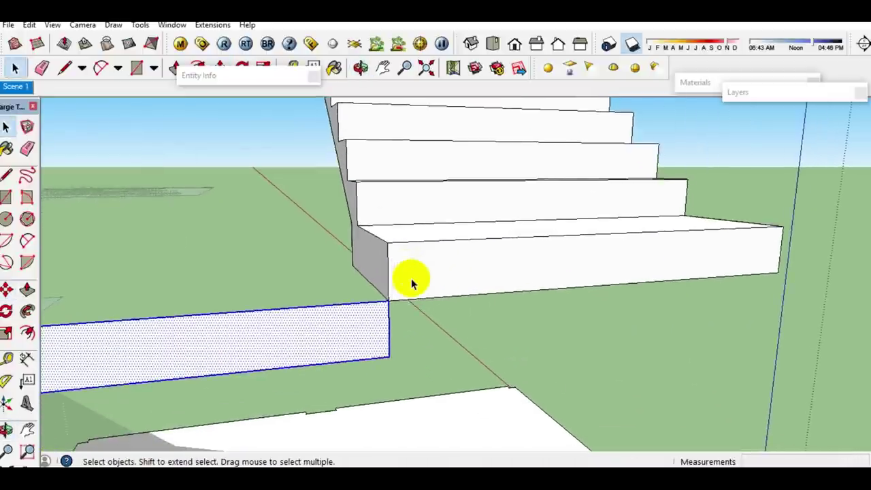
# - Join the slab copy to the bottom step with a line and erase the seam
pyautogui.press('l')
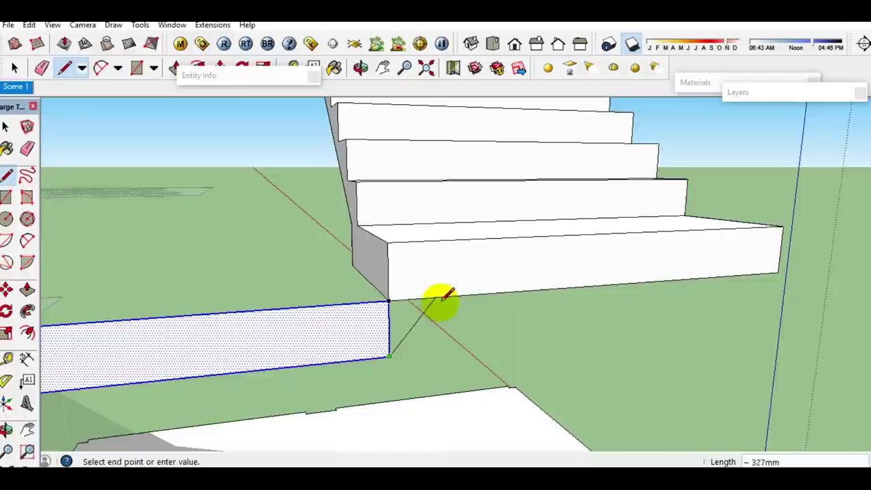
pyautogui.click(443, 297)
pyautogui.press('space')
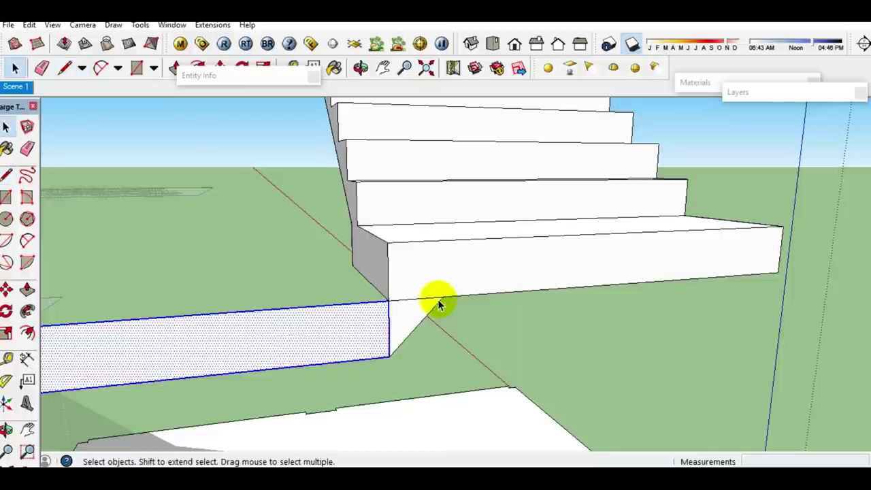
pyautogui.press('e')
pyautogui.click(389, 326)
pyautogui.press('space')
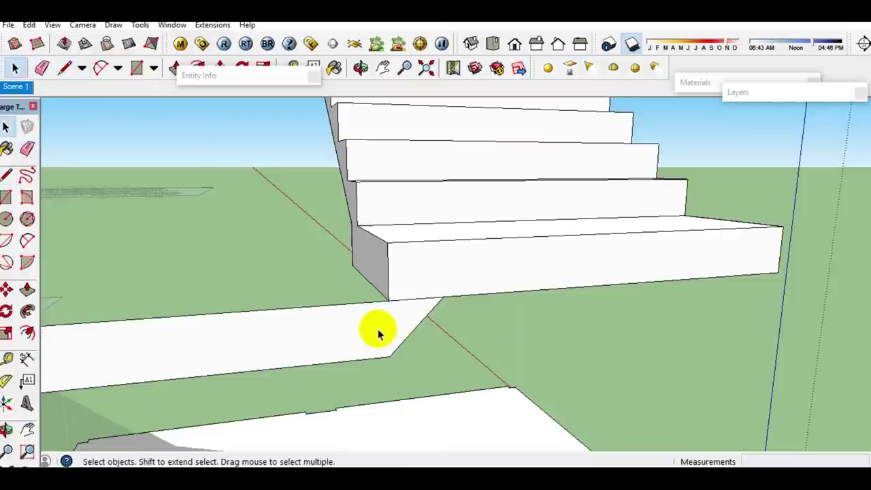
# - Push/Pull the merged landing slab to the full stair width, then select the whole staircase
pyautogui.click(379, 332)
pyautogui.moveTo(378, 336); pyautogui.dragTo(484, 368, button='middle')
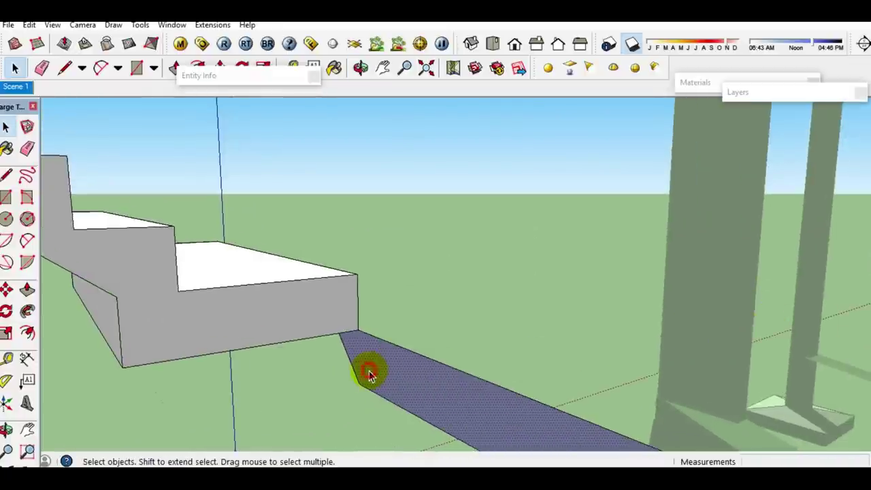
pyautogui.click(367, 377)
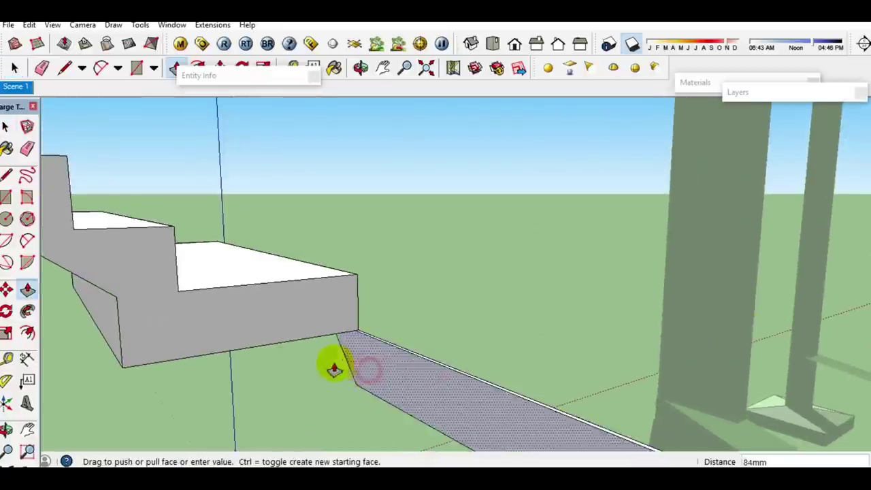
pyautogui.click(122, 371)
pyautogui.press('space')
pyautogui.moveTo(242, 295)
pyautogui.mouseDown(button='middle')
pyautogui.moveTo(394, 347)
pyautogui.moveTo(142, 188)
pyautogui.mouseUp(button='middle')
pyautogui.moveTo(142, 188); pyautogui.dragTo(466, 395)
pyautogui.scroll(3, 467, 395)
pyautogui.scroll(3, 404, 378)
pyautogui.moveTo(371, 367)
pyautogui.mouseDown(button='middle')
pyautogui.moveTo(739, 365)
pyautogui.moveTo(509, 331)
pyautogui.moveTo(311, 364)
pyautogui.moveTo(233, 414)
pyautogui.moveTo(502, 333)
pyautogui.moveTo(451, 299)
pyautogui.mouseUp(button='middle')
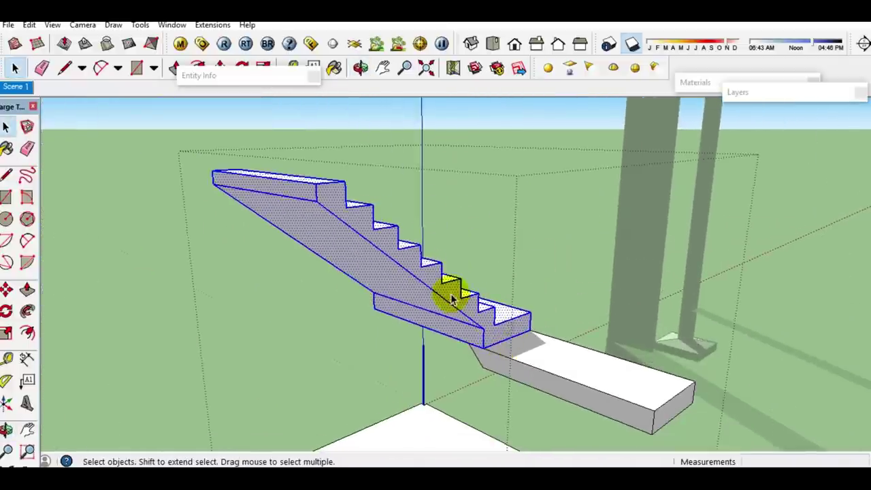
# - Make the staircase a group and place a Ctrl-copy of it
pyautogui.rightClick(450, 299)
pyautogui.click(496, 192)
pyautogui.moveTo(495, 192); pyautogui.dragTo(548, 349, button='middle')
pyautogui.press('m')
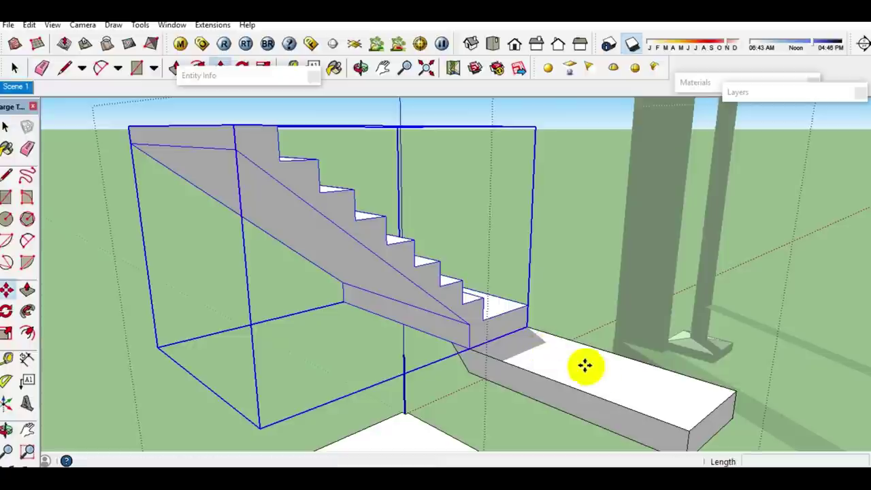
pyautogui.click(639, 389)
pyautogui.press('ctrl')
pyautogui.click(394, 337)
pyautogui.moveTo(385, 336)
pyautogui.mouseDown(button='middle')
pyautogui.moveTo(338, 349)
pyautogui.moveTo(369, 291)
pyautogui.moveTo(421, 329)
pyautogui.moveTo(414, 302)
pyautogui.mouseUp(button='middle')
# - Rotate the copied stair flight so it turns against the landing slab
pyautogui.click(420, 306)
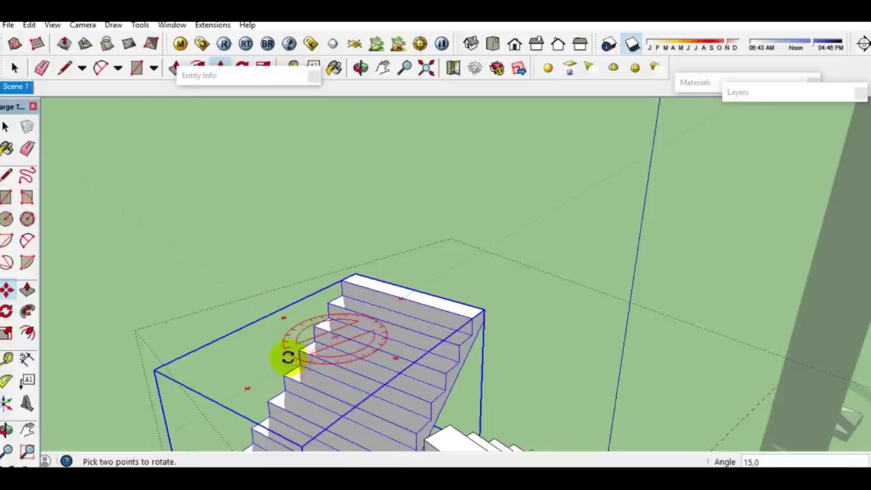
pyautogui.click(287, 357)
pyautogui.press('m')
pyautogui.moveTo(288, 356)
pyautogui.mouseDown(button='middle')
pyautogui.moveTo(424, 349)
pyautogui.moveTo(360, 344)
pyautogui.moveTo(370, 311)
pyautogui.moveTo(356, 325)
pyautogui.moveTo(335, 249)
pyautogui.moveTo(398, 334)
pyautogui.mouseUp(button='middle')
pyautogui.scroll(-3, 346, 327)
pyautogui.scroll(2, 398, 334)
pyautogui.scroll(2, 428, 342)
pyautogui.scroll(2, 587, 423)
pyautogui.scroll(2, 597, 427)
pyautogui.moveTo(596, 427)
pyautogui.mouseDown(button='middle')
pyautogui.moveTo(570, 292)
pyautogui.moveTo(556, 329)
pyautogui.moveTo(482, 307)
pyautogui.moveTo(515, 375)
pyautogui.moveTo(453, 317)
pyautogui.moveTo(457, 324)
pyautogui.mouseUp(button='middle')
pyautogui.scroll(2, 569, 292)
pyautogui.press('space')
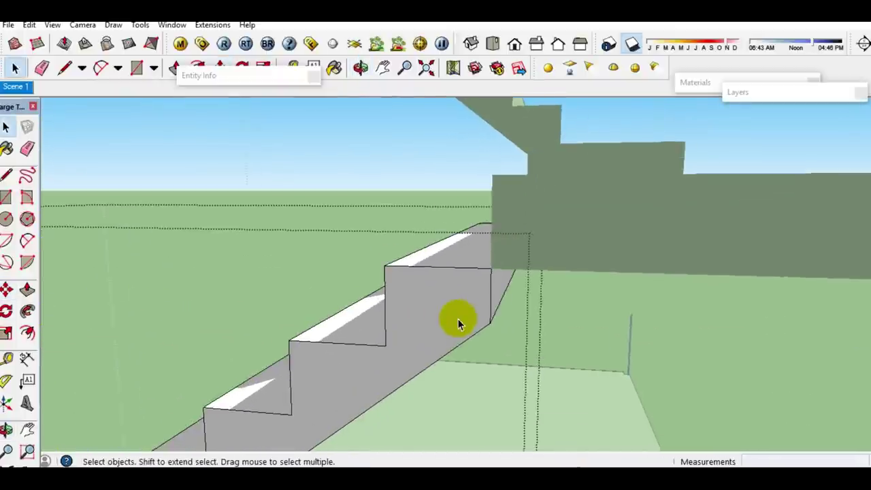
pyautogui.press('l')
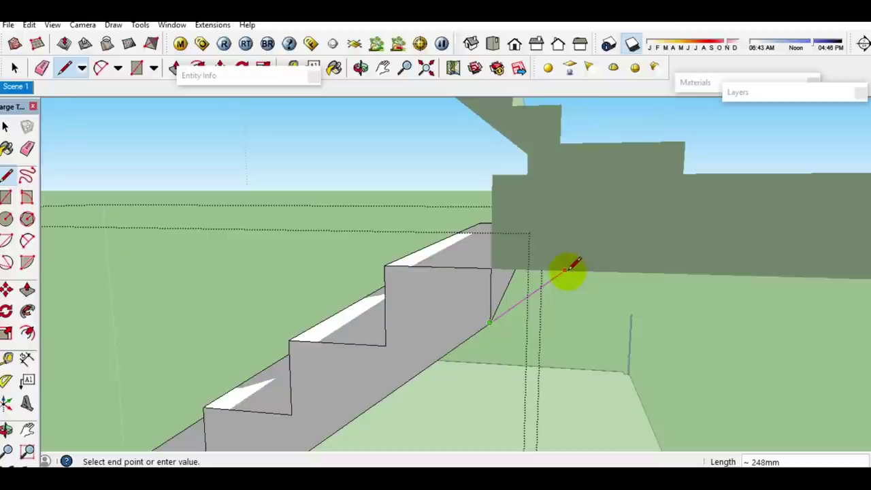
# - Draw an edge from the top step corner and try Follow Me along it
pyautogui.click(559, 271)
pyautogui.press('space')
pyautogui.click(525, 295)
pyautogui.moveTo(524, 296)
pyautogui.mouseDown(button='middle')
pyautogui.moveTo(495, 306)
pyautogui.moveTo(443, 284)
pyautogui.mouseUp(button='middle')
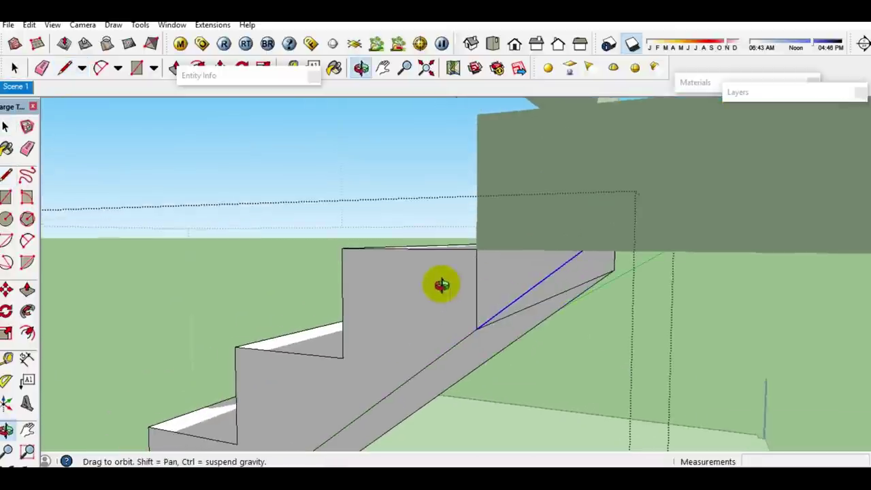
pyautogui.click(29, 311)
pyautogui.moveTo(500, 285); pyautogui.dragTo(556, 301, button='middle')
# - Close a new face at the stair's top end with a line and erase leftover edges
pyautogui.press('l')
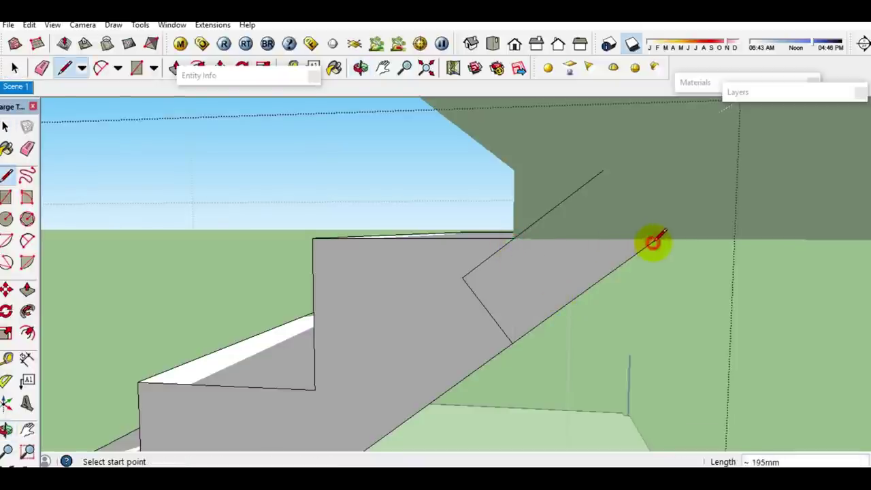
pyautogui.press('space')
pyautogui.moveTo(527, 293)
pyautogui.mouseDown(button='middle')
pyautogui.moveTo(346, 258)
pyautogui.moveTo(604, 318)
pyautogui.moveTo(505, 287)
pyautogui.moveTo(171, 295)
pyautogui.moveTo(579, 315)
pyautogui.moveTo(451, 315)
pyautogui.moveTo(411, 235)
pyautogui.mouseUp(button='middle')
pyautogui.press('l')
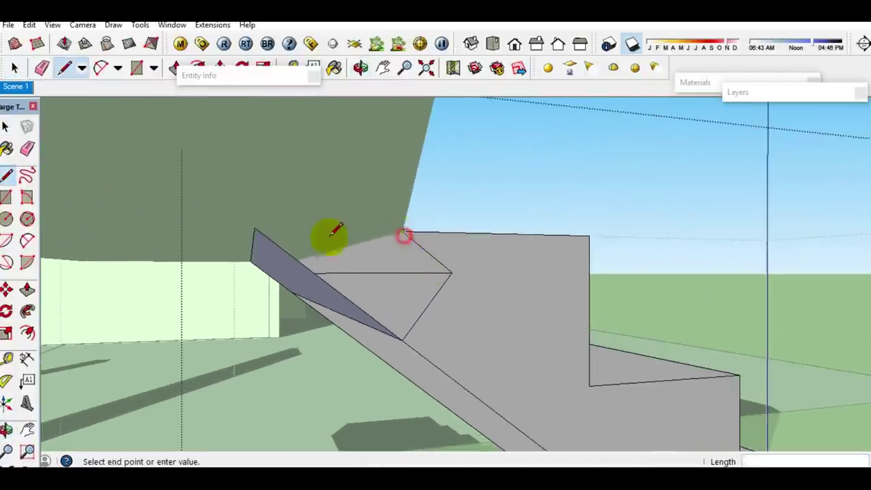
pyautogui.click(260, 230)
pyautogui.press('e')
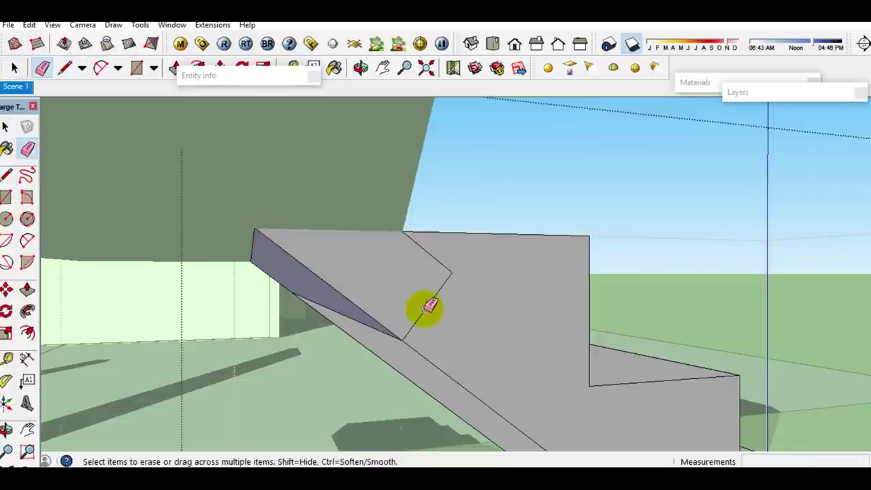
pyautogui.moveTo(374, 325)
pyautogui.mouseDown(button='middle')
pyautogui.moveTo(506, 305)
pyautogui.moveTo(428, 317)
pyautogui.moveTo(662, 313)
pyautogui.moveTo(589, 299)
pyautogui.moveTo(578, 309)
pyautogui.mouseUp(button='middle')
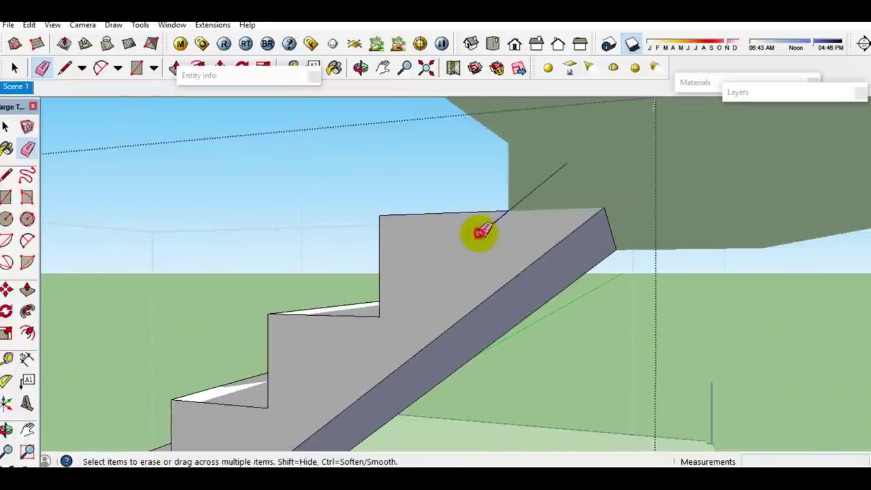
pyautogui.moveTo(351, 293)
pyautogui.mouseDown(button='middle')
pyautogui.moveTo(424, 331)
pyautogui.moveTo(356, 304)
pyautogui.moveTo(540, 346)
pyautogui.moveTo(562, 333)
pyautogui.moveTo(447, 279)
pyautogui.moveTo(461, 389)
pyautogui.moveTo(524, 375)
pyautogui.mouseUp(button='middle')
pyautogui.scroll(-3, 560, 333)
pyautogui.scroll(-3, 510, 344)
pyautogui.moveTo(510, 344); pyautogui.dragTo(518, 338, button='middle')
pyautogui.scroll(-3, 519, 338)
pyautogui.moveTo(474, 292)
pyautogui.mouseDown(button='middle')
pyautogui.moveTo(476, 320)
pyautogui.moveTo(501, 296)
pyautogui.moveTo(491, 249)
pyautogui.moveTo(458, 194)
pyautogui.moveTo(453, 282)
pyautogui.moveTo(431, 340)
pyautogui.moveTo(445, 361)
pyautogui.moveTo(569, 305)
pyautogui.moveTo(387, 274)
pyautogui.mouseUp(button='middle')
pyautogui.scroll(2, 501, 295)
pyautogui.scroll(3, 491, 248)
pyautogui.scroll(3, 453, 282)
pyautogui.scroll(-3, 529, 314)
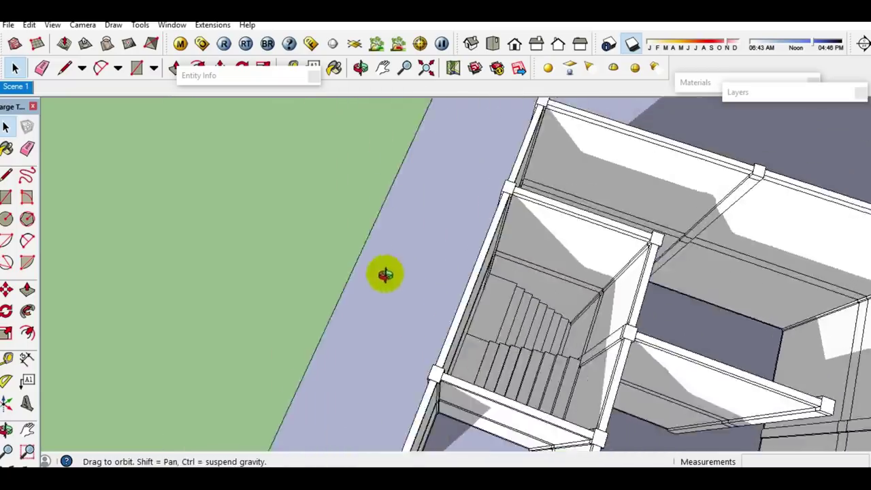
pyautogui.scroll(3, 515, 346)
pyautogui.moveTo(515, 346); pyautogui.dragTo(325, 338, button='middle')
pyautogui.scroll(2, 436, 274)
pyautogui.scroll(-3, 421, 243)
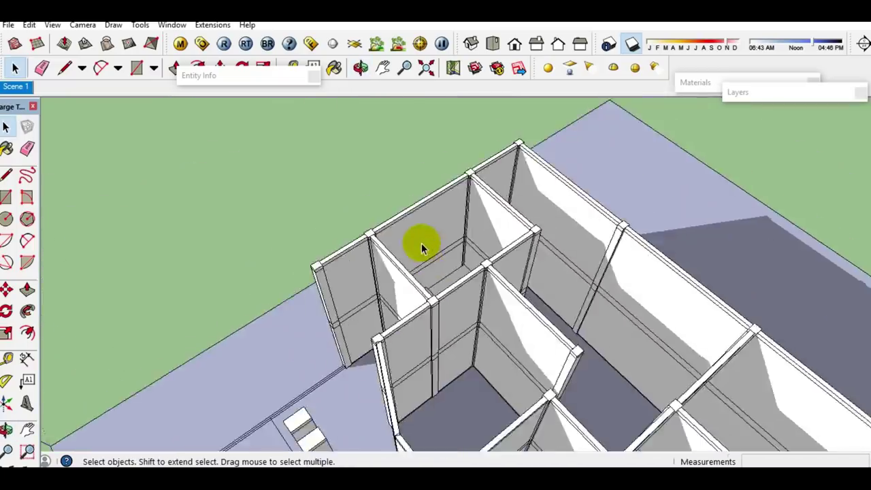
pyautogui.scroll(-2, 422, 292)
pyautogui.moveTo(421, 292); pyautogui.dragTo(400, 350, button='middle')
pyautogui.scroll(3, 361, 402)
pyautogui.scroll(-3, 361, 402)
pyautogui.moveTo(362, 401)
pyautogui.mouseDown(button='middle')
pyautogui.moveTo(404, 272)
pyautogui.moveTo(402, 306)
pyautogui.moveTo(466, 415)
pyautogui.mouseUp(button='middle')
pyautogui.scroll(5, 364, 357)
pyautogui.scroll(-3, 364, 357)
pyautogui.moveTo(369, 360)
pyautogui.mouseDown(button='middle')
pyautogui.moveTo(379, 369)
pyautogui.moveTo(432, 374)
pyautogui.moveTo(433, 356)
pyautogui.mouseUp(button='middle')
pyautogui.scroll(3, 429, 380)
pyautogui.scroll(-2, 428, 379)
pyautogui.scroll(3, 436, 364)
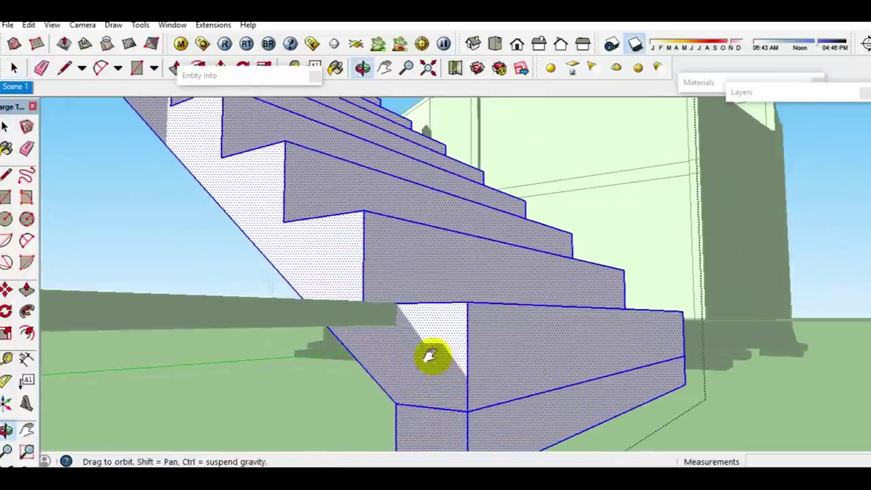
# - Close a triangle under the bottom step and Push/Pull it into a solid wedge
pyautogui.press('l')
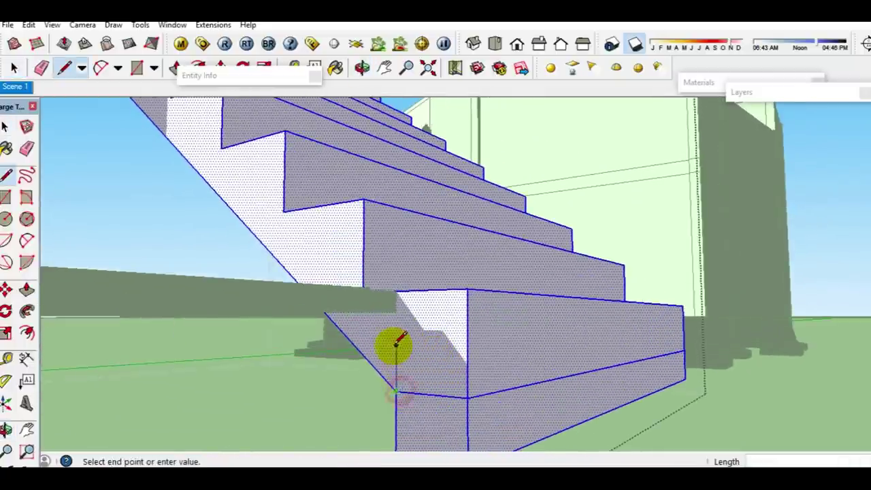
pyautogui.scroll(1, 396, 344)
pyautogui.scroll(1, 389, 305)
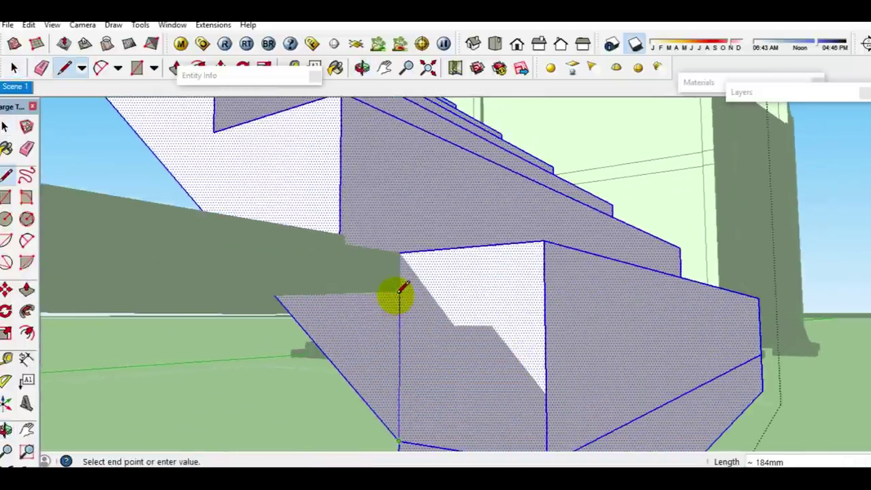
pyautogui.click(275, 296)
pyautogui.press('space')
pyautogui.click(362, 355)
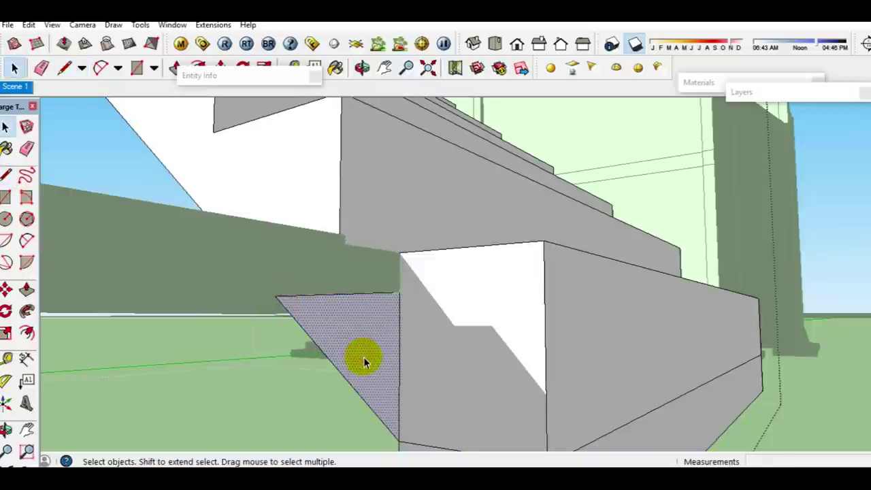
pyautogui.press('p')
pyautogui.moveTo(362, 359)
pyautogui.mouseDown(button='middle')
pyautogui.moveTo(497, 351)
pyautogui.moveTo(414, 383)
pyautogui.moveTo(583, 361)
pyautogui.moveTo(391, 367)
pyautogui.moveTo(490, 361)
pyautogui.moveTo(424, 371)
pyautogui.moveTo(538, 421)
pyautogui.moveTo(472, 346)
pyautogui.moveTo(542, 325)
pyautogui.mouseUp(button='middle')
pyautogui.press('space')
pyautogui.moveTo(462, 316); pyautogui.dragTo(361, 345, button='middle')
pyautogui.click(55, 28)
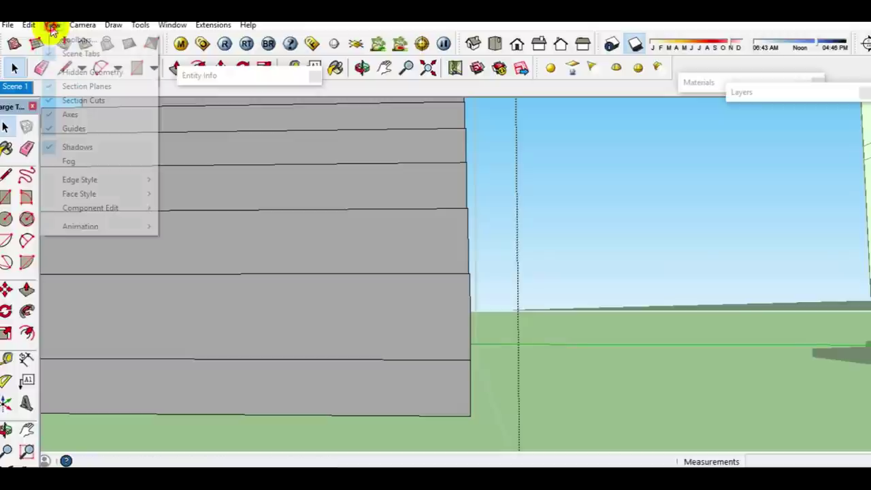
# - Turn off X-ray face style so the staircase and walls show as solid white
pyautogui.click(62, 145)
pyautogui.moveTo(336, 237)
pyautogui.mouseDown(button='middle')
pyautogui.moveTo(281, 255)
pyautogui.moveTo(566, 251)
pyautogui.moveTo(443, 301)
pyautogui.mouseUp(button='middle')
pyautogui.scroll(1, 472, 338)
pyautogui.moveTo(473, 338)
pyautogui.mouseDown(button='middle')
pyautogui.moveTo(359, 287)
pyautogui.moveTo(306, 280)
pyautogui.mouseUp(button='middle')
pyautogui.moveTo(616, 447); pyautogui.dragTo(353, 400)
pyautogui.moveTo(413, 388)
pyautogui.mouseDown(button='middle')
pyautogui.moveTo(524, 363)
pyautogui.moveTo(326, 279)
pyautogui.moveTo(579, 378)
pyautogui.moveTo(615, 354)
pyautogui.mouseUp(button='middle')
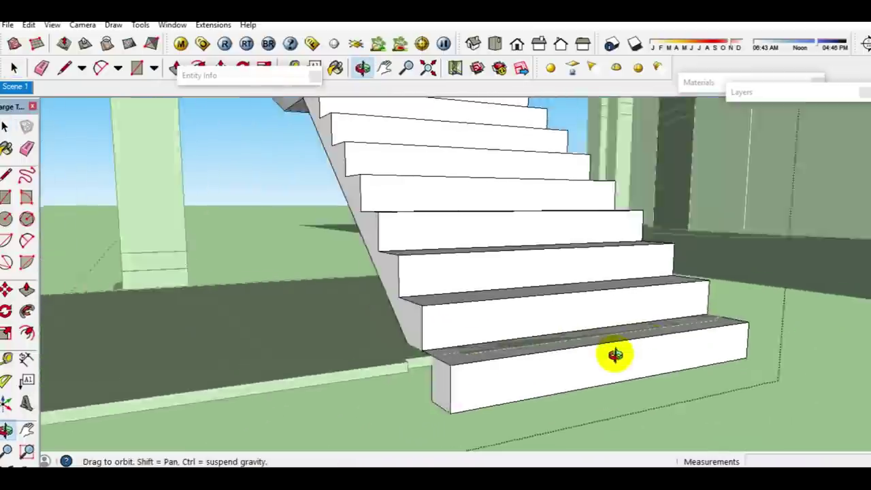
pyautogui.scroll(-5, 498, 350)
pyautogui.moveTo(498, 350); pyautogui.dragTo(504, 353, button='middle')
pyautogui.scroll(-3, 503, 354)
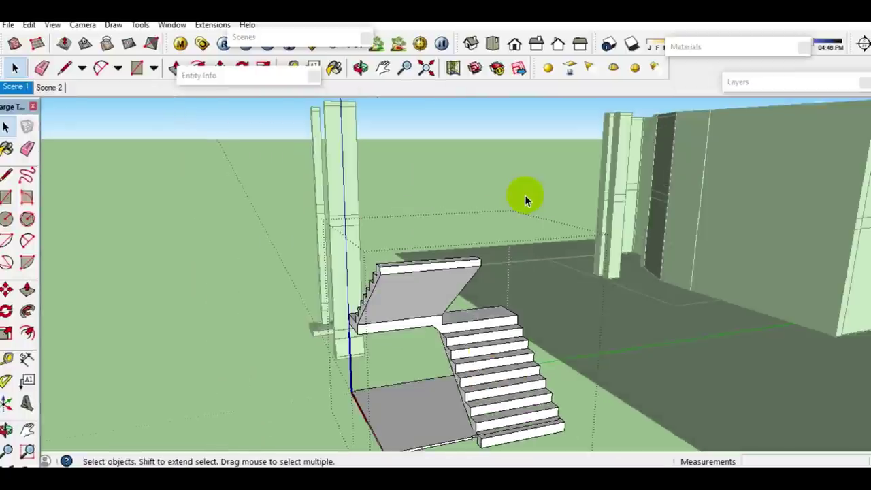
pyautogui.moveTo(415, 183)
pyautogui.mouseDown(button='middle')
pyautogui.moveTo(435, 195)
pyautogui.moveTo(419, 217)
pyautogui.moveTo(583, 259)
pyautogui.moveTo(563, 243)
pyautogui.moveTo(338, 243)
pyautogui.moveTo(350, 270)
pyautogui.moveTo(385, 288)
pyautogui.mouseUp(button='middle')
pyautogui.press('x')
# - Draw a large rectangle on the ground beside the building
pyautogui.press('r')
pyautogui.click(386, 308)
pyautogui.click(614, 191)
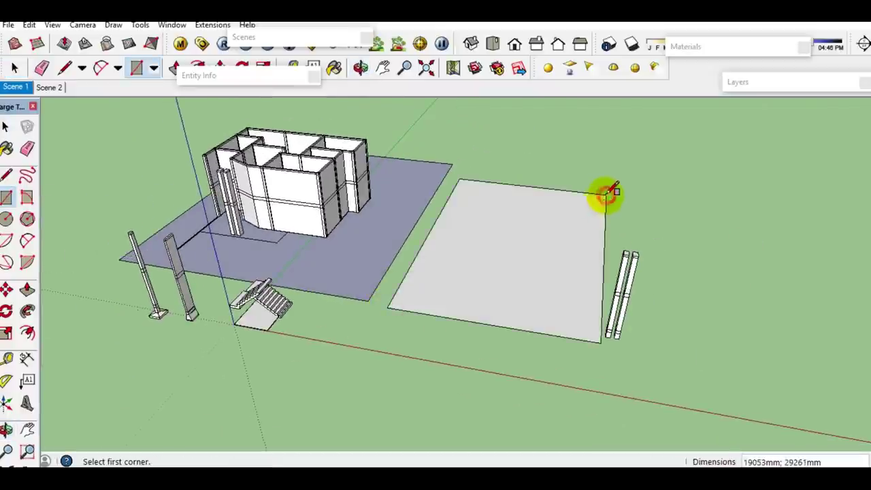
pyautogui.press('space')
pyautogui.scroll(2, 564, 306)
pyautogui.click(567, 309)
# - Move the rectangle up so it cuts horizontally through the walls
pyautogui.press('m')
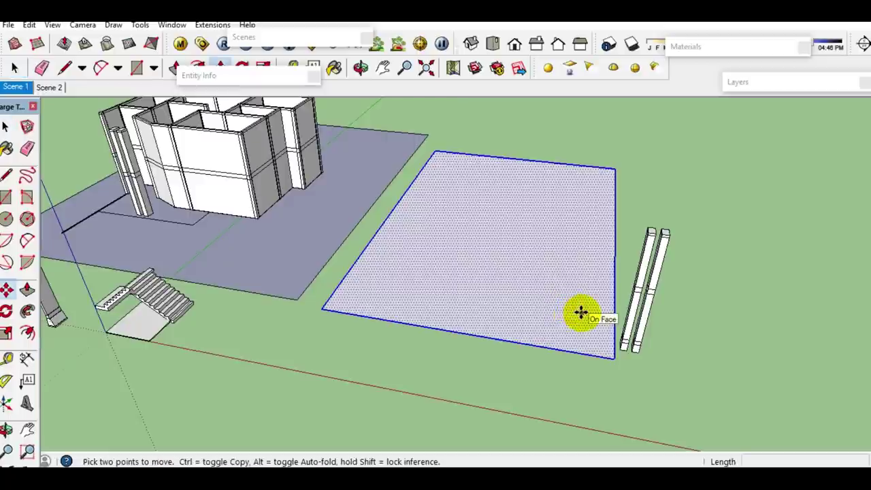
pyautogui.click(568, 314)
pyautogui.scroll(1, 247, 152)
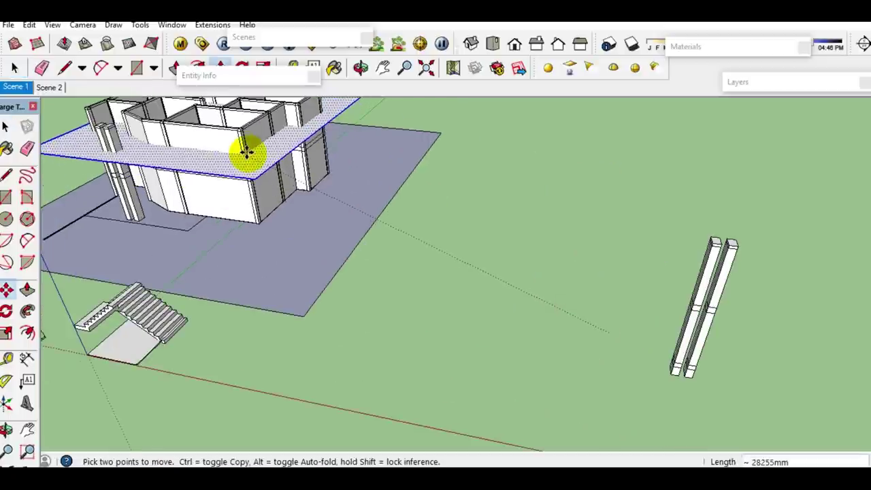
pyautogui.click(246, 152)
pyautogui.press('space')
pyautogui.scroll(3, 235, 154)
pyautogui.moveTo(229, 155)
pyautogui.mouseDown(button='middle')
pyautogui.moveTo(281, 292)
pyautogui.moveTo(271, 234)
pyautogui.moveTo(263, 263)
pyautogui.mouseUp(button='middle')
pyautogui.rightClick(253, 263)
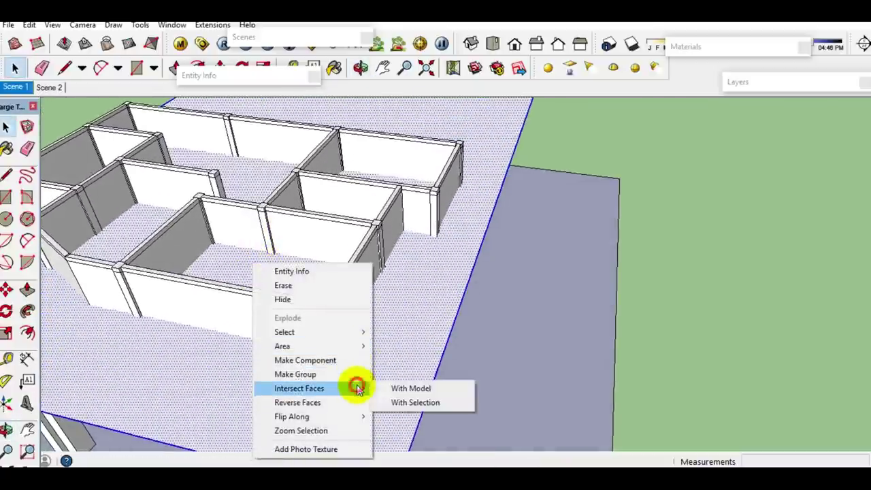
# - Intersect the plate with the model and move the traced plate beside the building
pyautogui.click(417, 387)
pyautogui.doubleClick(284, 374)
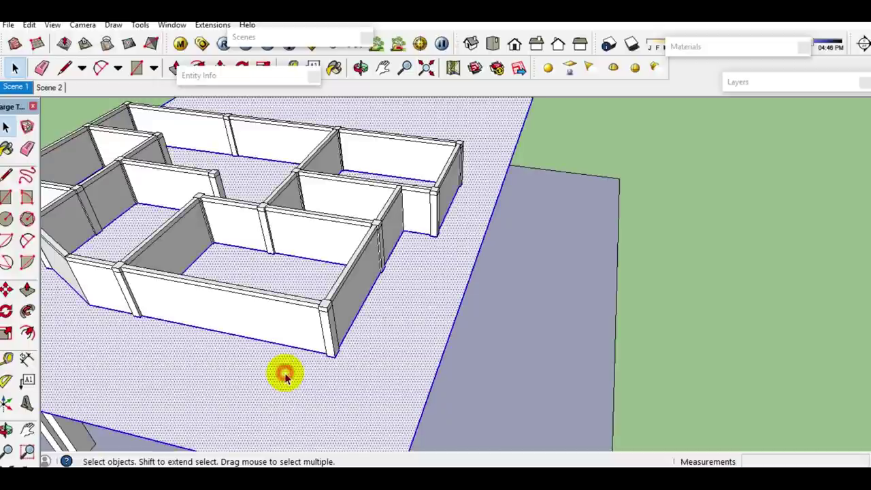
pyautogui.press('m')
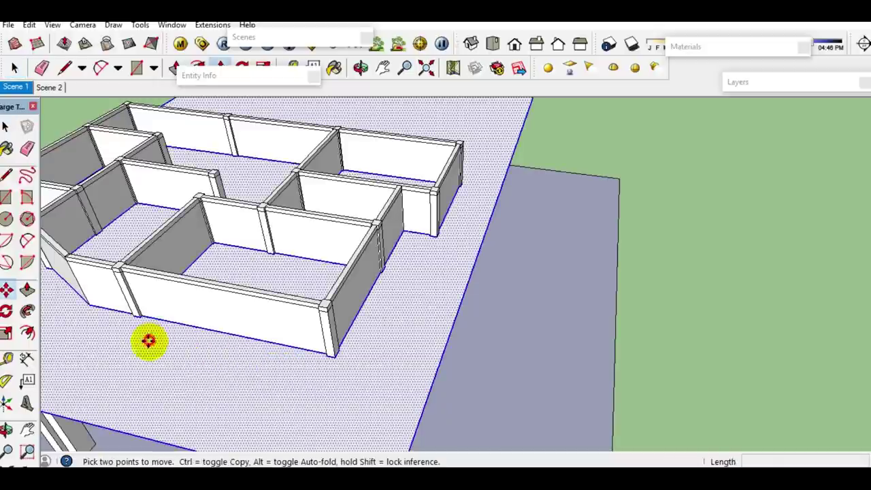
pyautogui.click(148, 339)
pyautogui.scroll(-3, 297, 383)
pyautogui.scroll(-2, 443, 399)
pyautogui.moveTo(443, 398); pyautogui.dragTo(383, 370, button='middle')
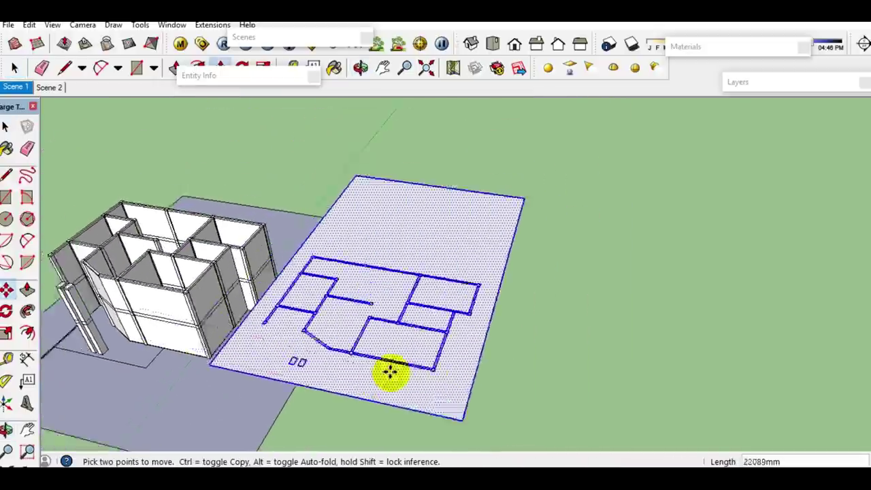
pyautogui.click(504, 385)
pyautogui.moveTo(503, 385); pyautogui.dragTo(535, 291, button='middle')
pyautogui.press('space')
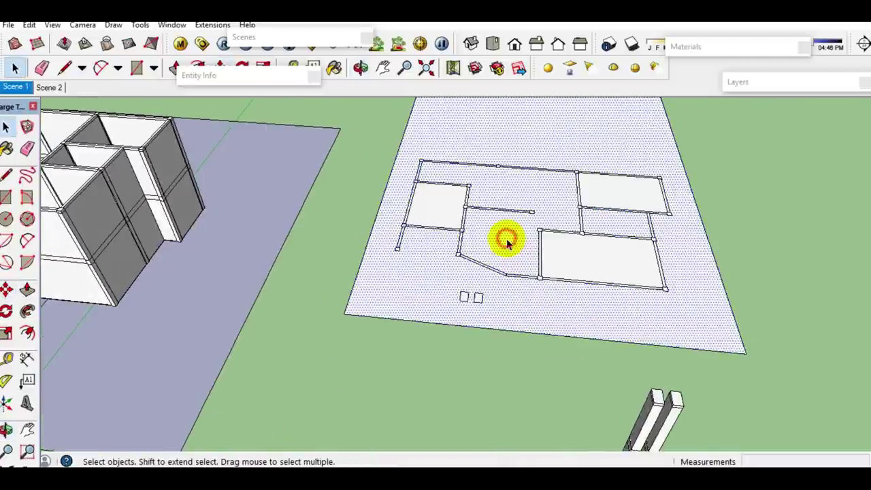
# - Delete the plate face surrounding the rooms, leaving only the floor-plan edges
pyautogui.click(589, 248)
pyautogui.click(606, 189)
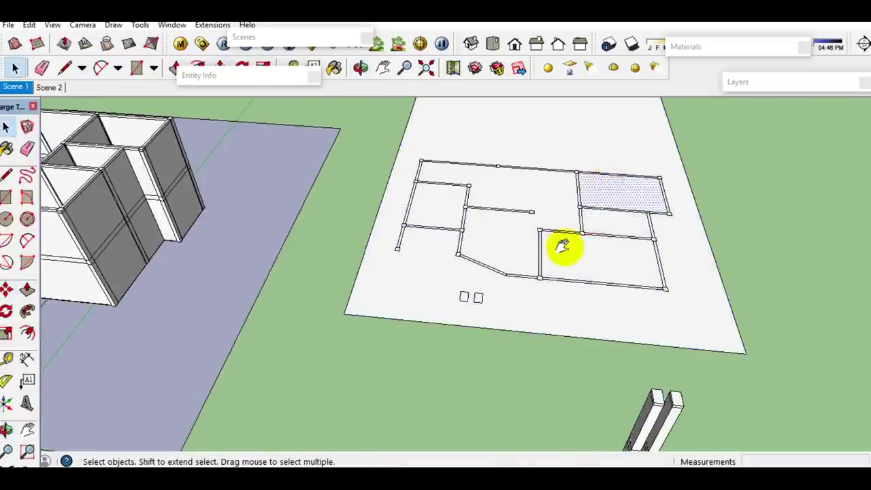
pyautogui.keyDown('shift'); pyautogui.moveTo(562, 246); pyautogui.dragTo(497, 235, button='middle'); pyautogui.keyUp('shift')
pyautogui.click(521, 214)
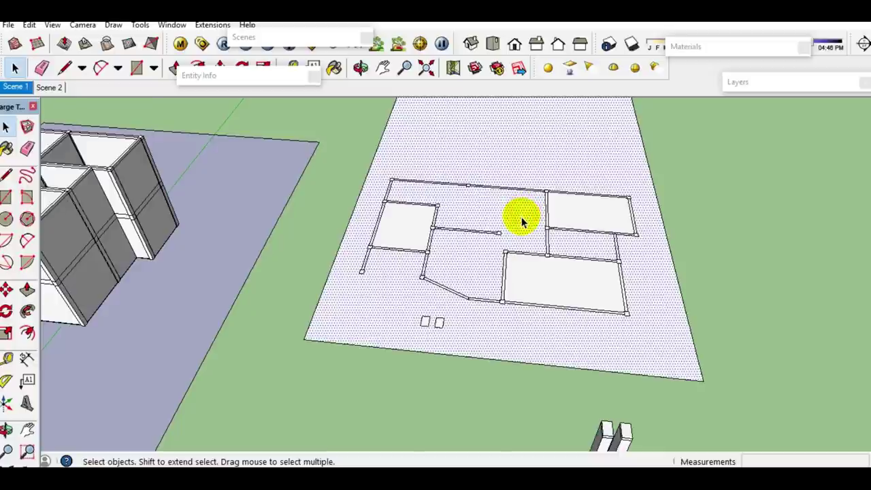
pyautogui.press('Delete')
pyautogui.click(526, 367)
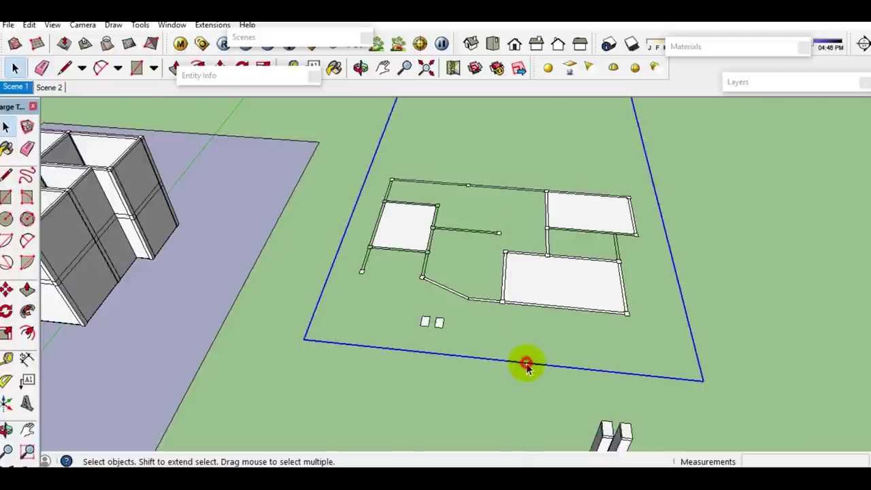
pyautogui.click(535, 348)
pyautogui.scroll(2, 553, 286)
pyautogui.scroll(2, 528, 342)
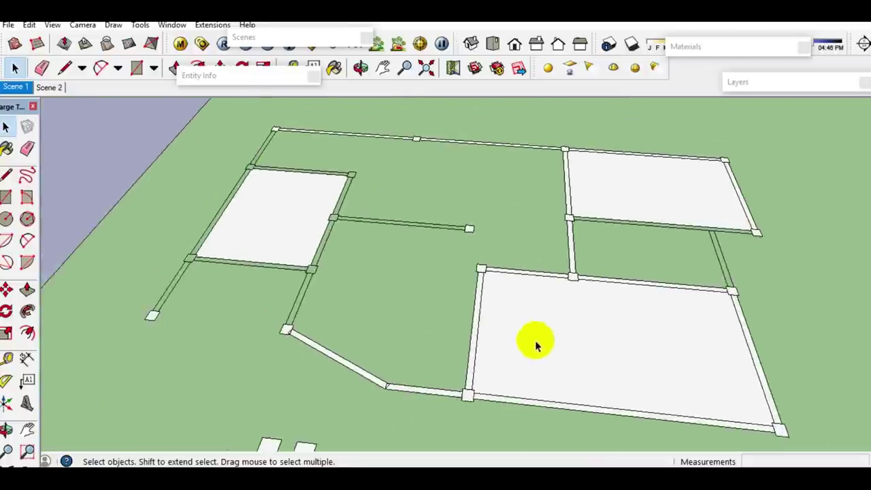
# - Split the top room face with a line from the room corner, then erase that line
pyautogui.scroll(2, 537, 395)
pyautogui.press('l')
pyautogui.scroll(2, 302, 156)
pyautogui.scroll(1, 310, 177)
pyautogui.click(306, 186)
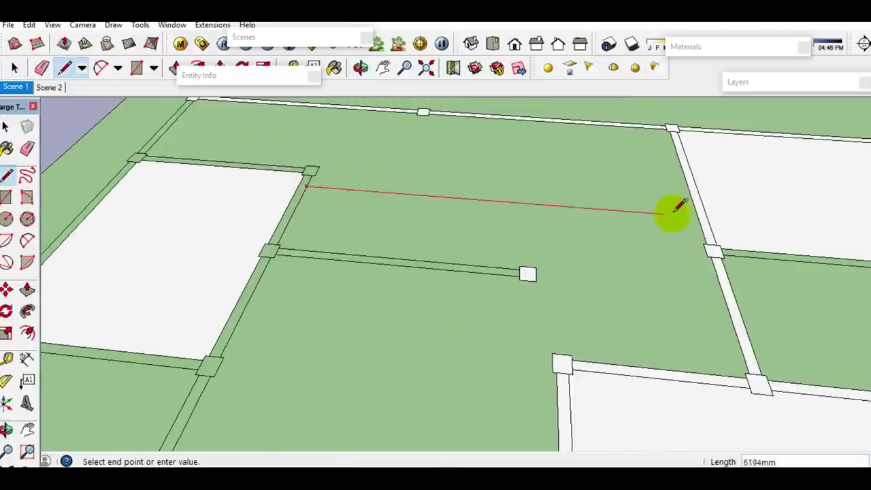
pyautogui.click(700, 216)
pyautogui.press('space')
pyautogui.press('e')
pyautogui.click(643, 212)
pyautogui.press('space')
pyautogui.scroll(-4, 598, 234)
# - Draw a line from the left wall to the right strip, then erase the thin new line
pyautogui.moveTo(488, 263); pyautogui.dragTo(382, 272, button='middle')
pyautogui.press('l')
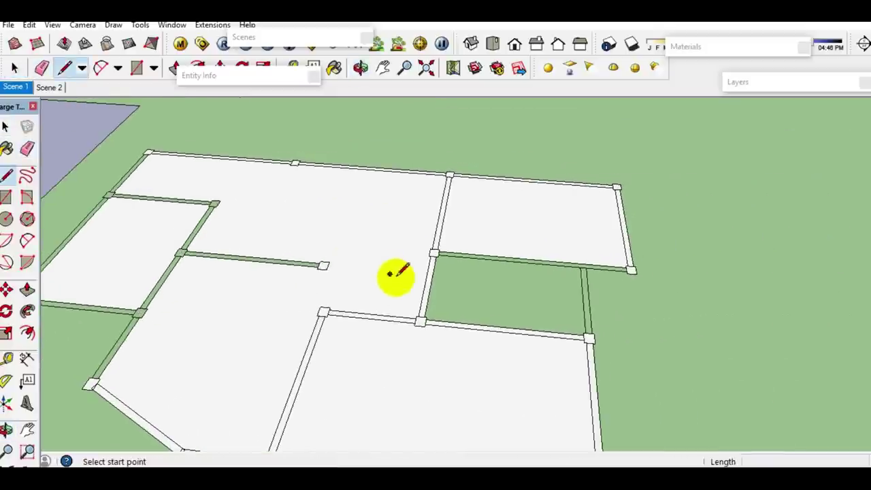
pyautogui.scroll(4, 422, 279)
pyautogui.click(444, 289)
pyautogui.click(680, 310)
pyautogui.press('e')
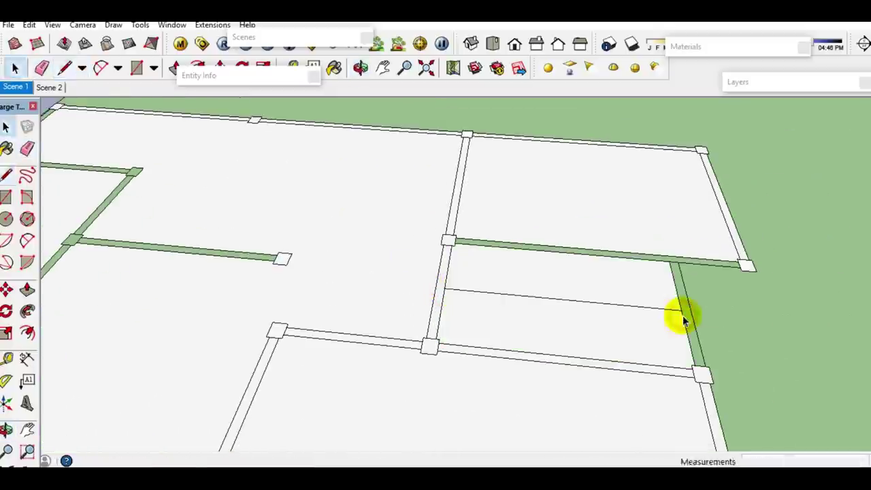
pyautogui.click(632, 304)
pyautogui.press('space')
pyautogui.scroll(-3, 639, 284)
pyautogui.scroll(-2, 579, 315)
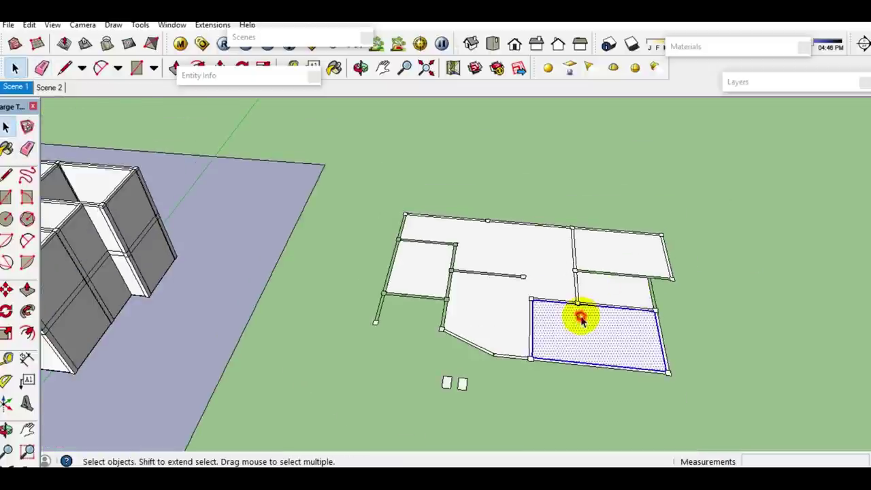
# - Delete the floor plan's outer outline edges, keeping the five room faces
pyautogui.tripleClick(579, 315)
pyautogui.scroll(3, 512, 315)
pyautogui.keyDown('shift'); pyautogui.doubleClick(398, 303); pyautogui.keyUp('shift')
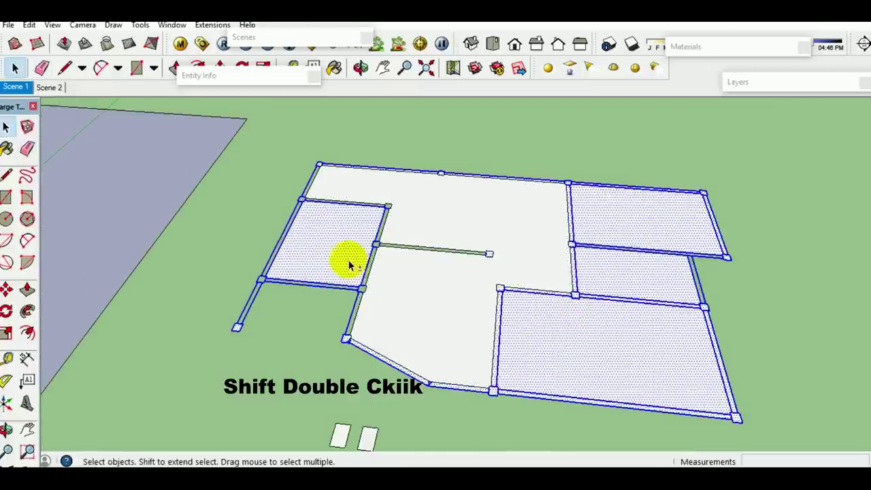
pyautogui.keyDown('shift'); pyautogui.doubleClick(344, 256); pyautogui.keyUp('shift')
pyautogui.keyDown('shift'); pyautogui.doubleClick(619, 217); pyautogui.keyUp('shift')
pyautogui.keyDown('shift'); pyautogui.doubleClick(633, 271); pyautogui.keyUp('shift')
pyautogui.keyDown('shift'); pyautogui.doubleClick(633, 346); pyautogui.keyUp('shift')
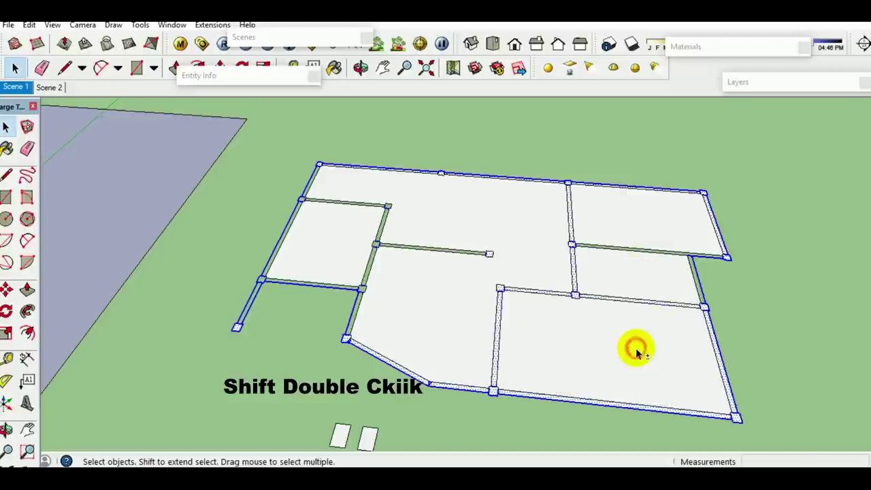
pyautogui.press('Delete')
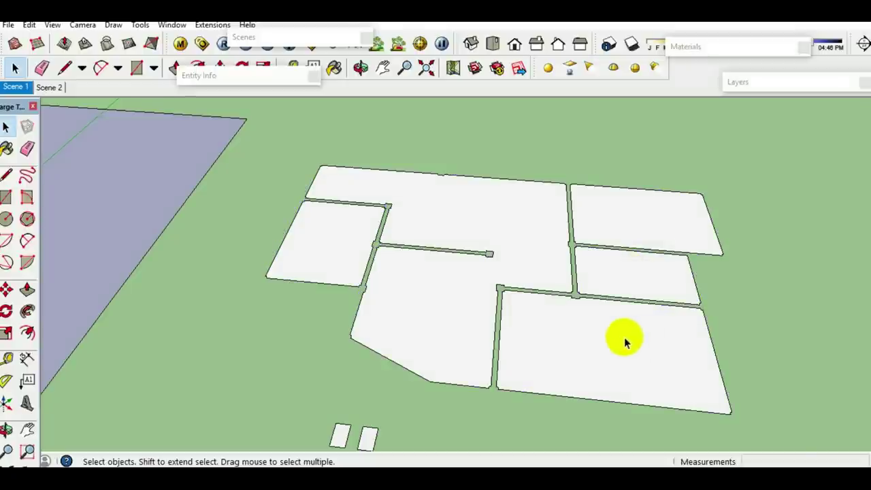
# - Group all the selected floor-plan room faces
pyautogui.moveTo(253, 140); pyautogui.dragTo(791, 418)
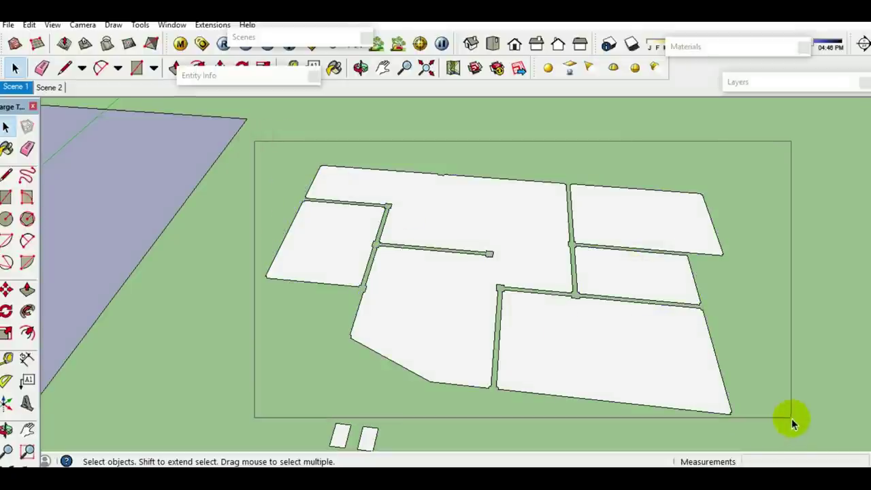
pyautogui.rightClick(565, 342)
pyautogui.click(622, 253)
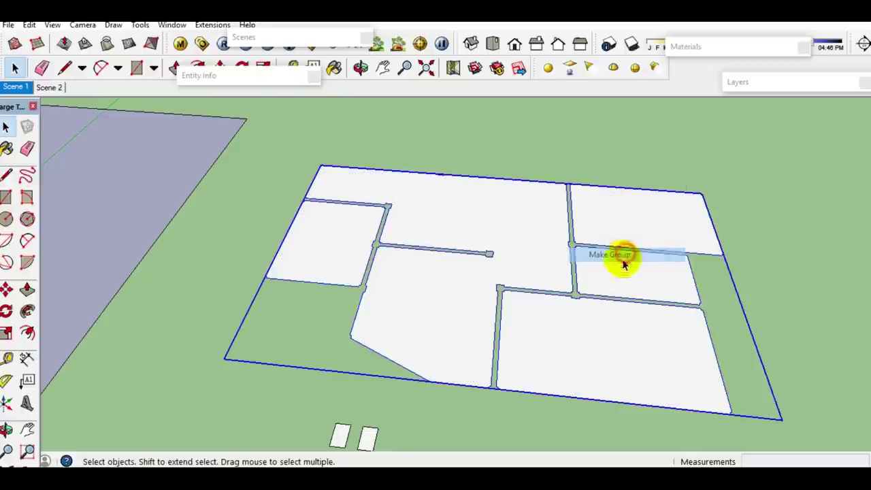
# - Make the new floor-plan group a component
pyautogui.rightClick(580, 330)
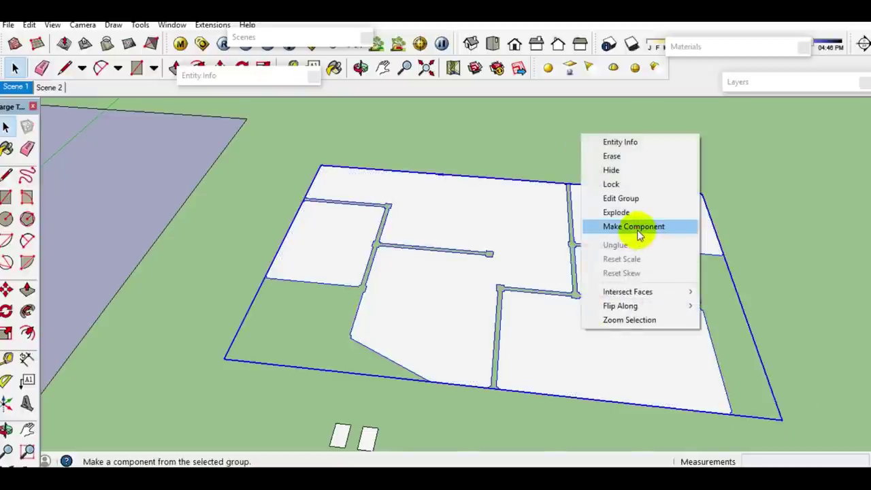
pyautogui.click(540, 360)
pyautogui.scroll(2, 540, 360)
pyautogui.scroll(3, 535, 356)
pyautogui.scroll(3, 496, 394)
pyautogui.scroll(3, 537, 363)
# - Start a line at the first wall stub's corner, then cancel it and switch tools
pyautogui.press('l')
pyautogui.scroll(2, 521, 371)
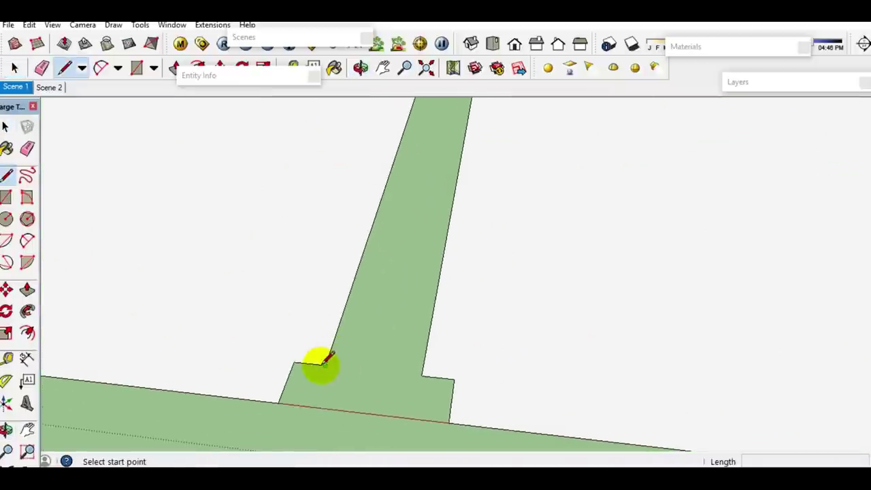
pyautogui.click(326, 365)
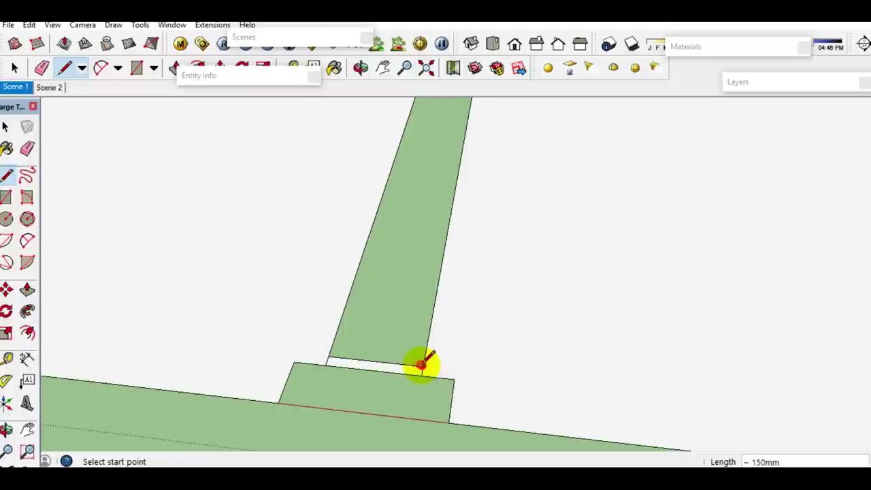
pyautogui.press('space')
pyautogui.scroll(1, 422, 365)
pyautogui.press('e')
pyautogui.scroll(1, 418, 371)
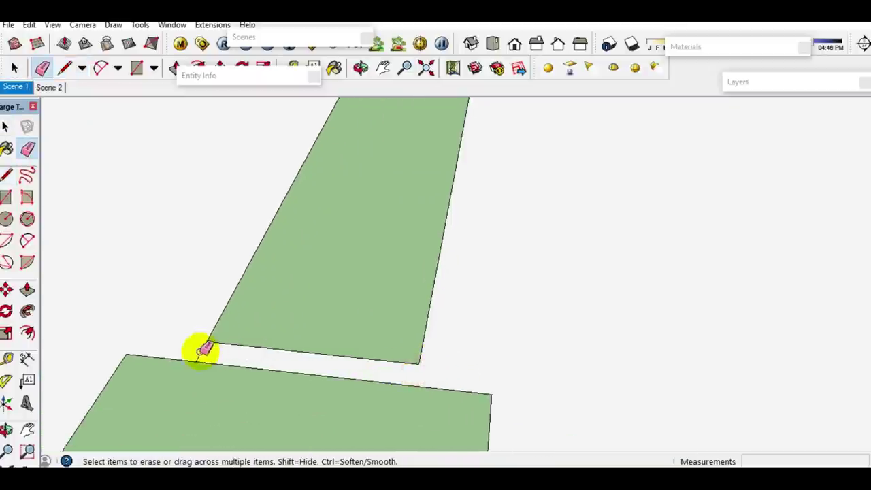
pyautogui.press('space')
pyautogui.scroll(-4, 331, 382)
pyautogui.moveTo(456, 311); pyautogui.dragTo(453, 305, button='middle')
pyautogui.scroll(3, 490, 304)
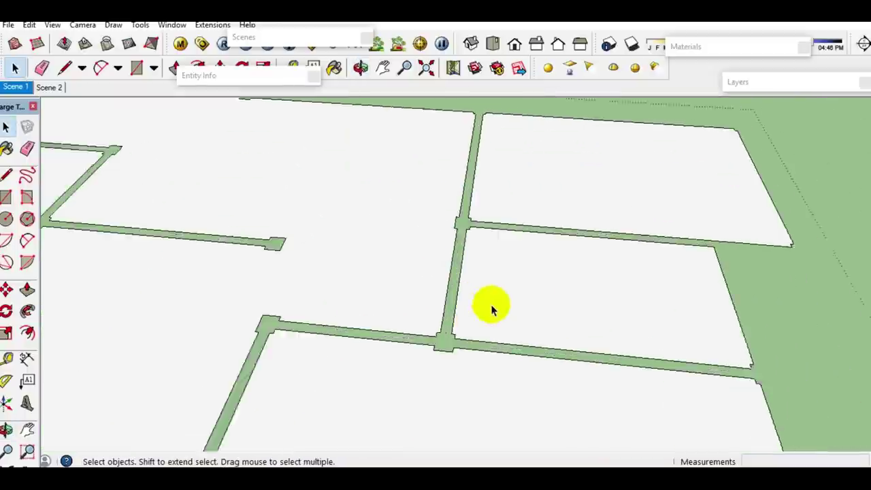
pyautogui.scroll(3, 445, 347)
pyautogui.scroll(1, 447, 347)
# - Draw a line across the wall junction to the opposite wall edge
pyautogui.press('l')
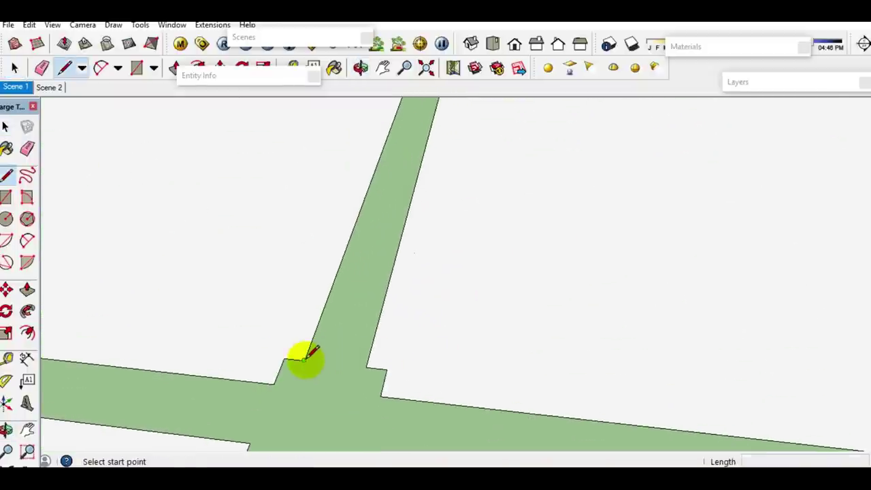
pyautogui.click(303, 359)
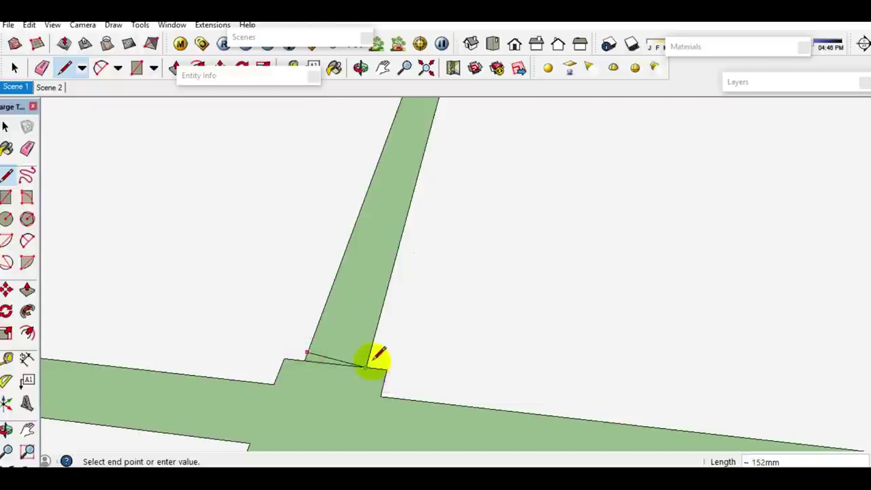
pyautogui.click(368, 359)
pyautogui.press('space')
pyautogui.scroll(2, 370, 359)
pyautogui.scroll(2, 372, 359)
pyautogui.press('e')
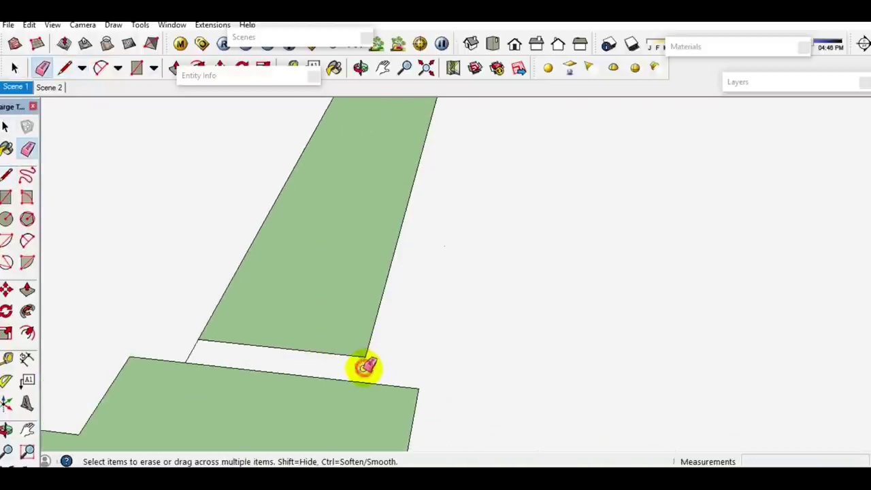
pyautogui.press('space')
pyautogui.scroll(-2, 317, 344)
pyautogui.scroll(-3, 331, 330)
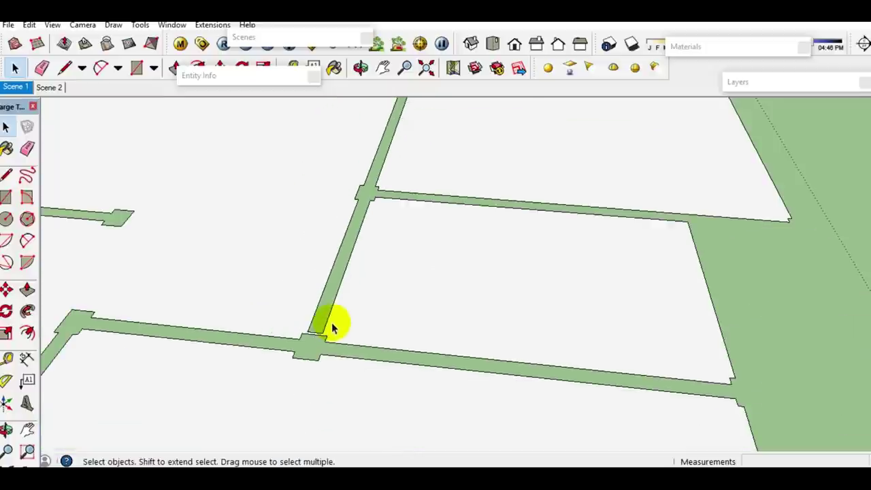
pyautogui.scroll(2, 349, 375)
pyautogui.scroll(2, 382, 335)
pyautogui.scroll(2, 377, 330)
pyautogui.scroll(2, 401, 334)
pyautogui.scroll(2, 400, 334)
# - Draw a line across the third wall stub and erase the leftover edge at the gap
pyautogui.press('l')
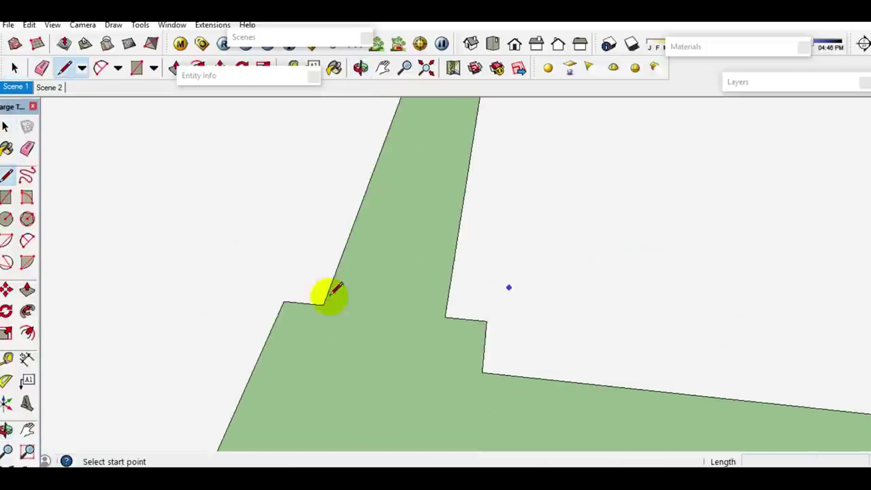
pyautogui.click(324, 305)
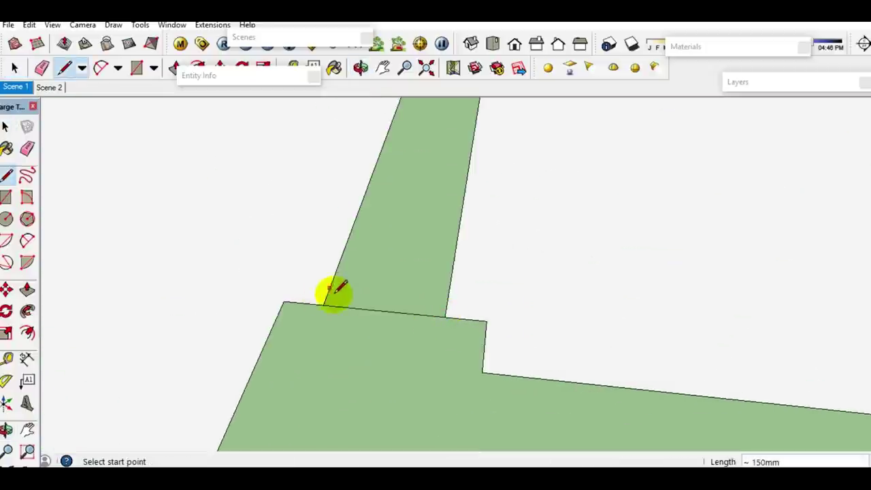
pyautogui.click(445, 309)
pyautogui.press('space')
pyautogui.scroll(1, 446, 310)
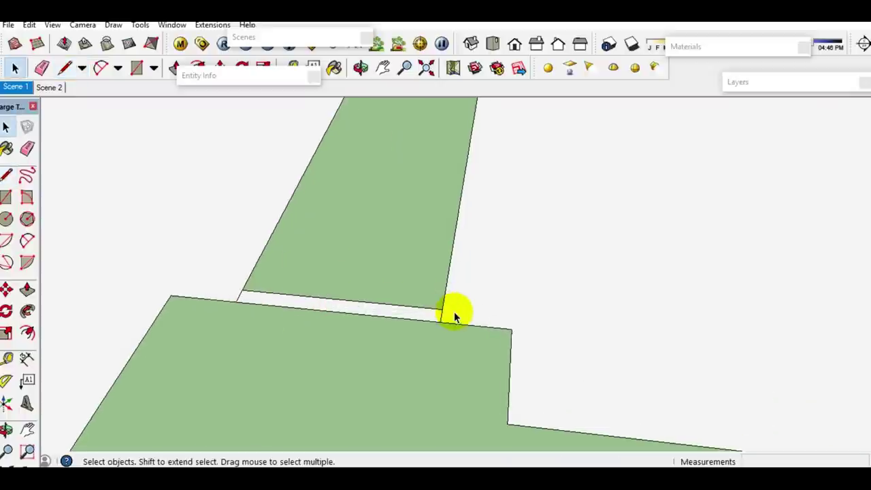
pyautogui.press('e')
pyautogui.click(246, 293)
pyautogui.press('space')
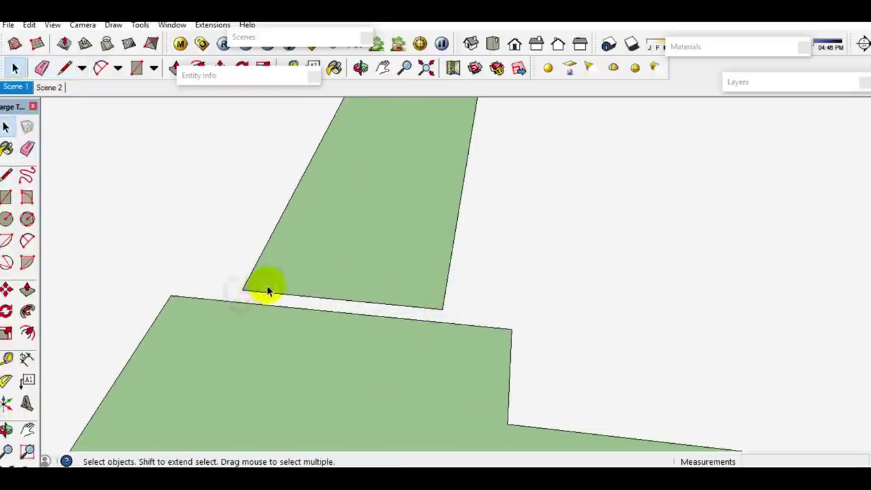
pyautogui.scroll(-5, 253, 288)
pyautogui.scroll(-5, 385, 297)
pyautogui.moveTo(431, 283)
pyautogui.mouseDown(button='middle')
pyautogui.moveTo(518, 329)
pyautogui.moveTo(560, 310)
pyautogui.moveTo(509, 287)
pyautogui.mouseUp(button='middle')
# - Select the floor-plan footprint beside the building
pyautogui.rightClick(215, 284)
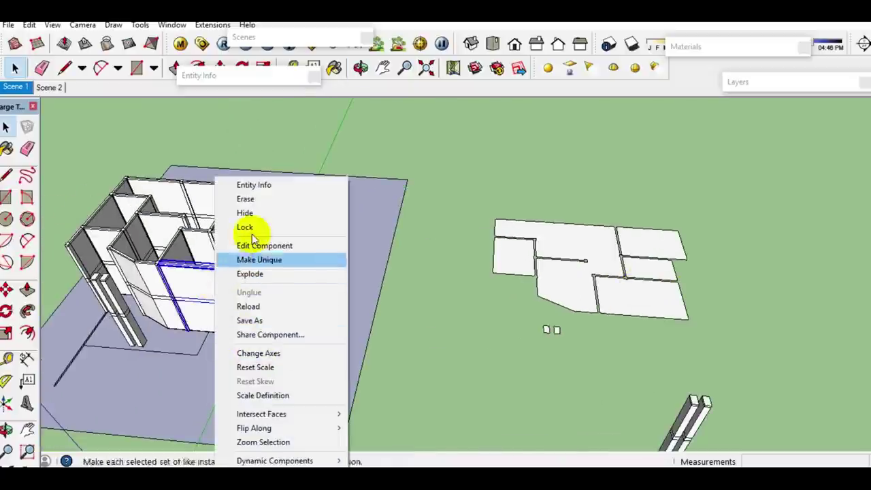
pyautogui.click(564, 310)
pyautogui.click(629, 299)
pyautogui.scroll(3, 567, 297)
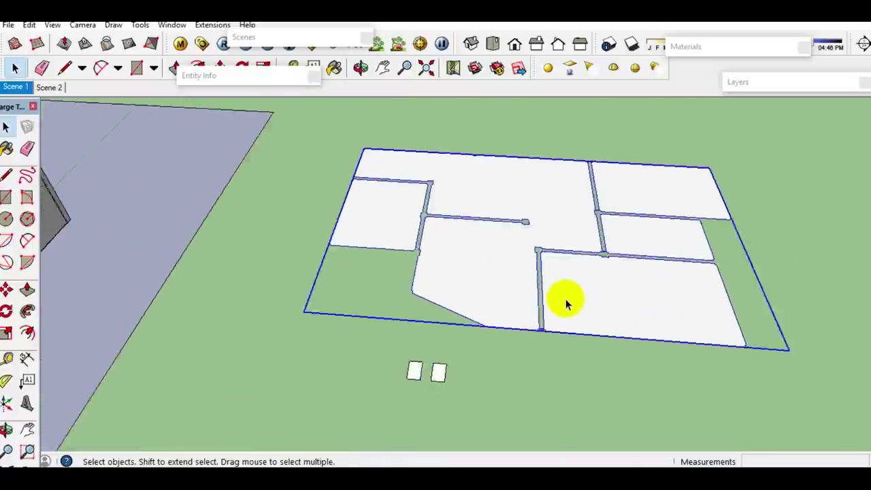
pyautogui.scroll(3, 715, 236)
pyautogui.scroll(3, 692, 177)
pyautogui.scroll(2, 711, 248)
# - Copy the footprint from its corner to the building's wall corner
pyautogui.press('m')
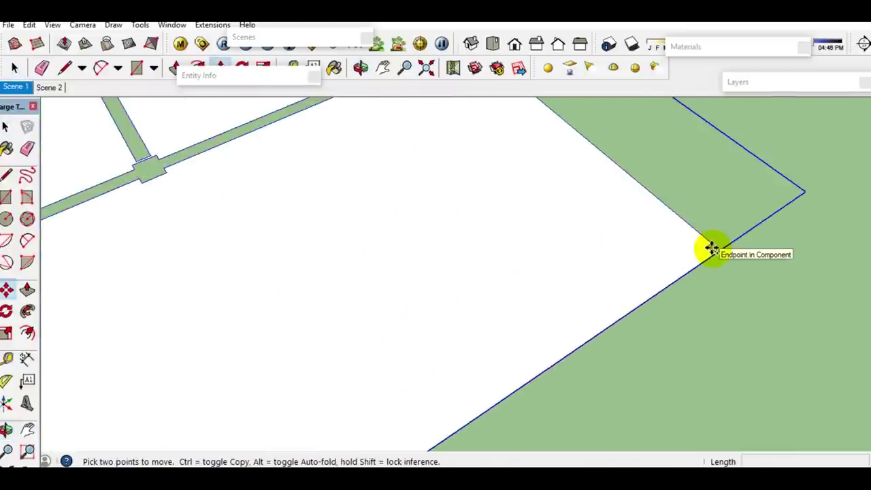
pyautogui.click(710, 248)
pyautogui.press('ctrl')
pyautogui.scroll(-2, 701, 244)
pyautogui.scroll(-2, 510, 276)
pyautogui.scroll(-4, 542, 245)
pyautogui.scroll(-2, 388, 369)
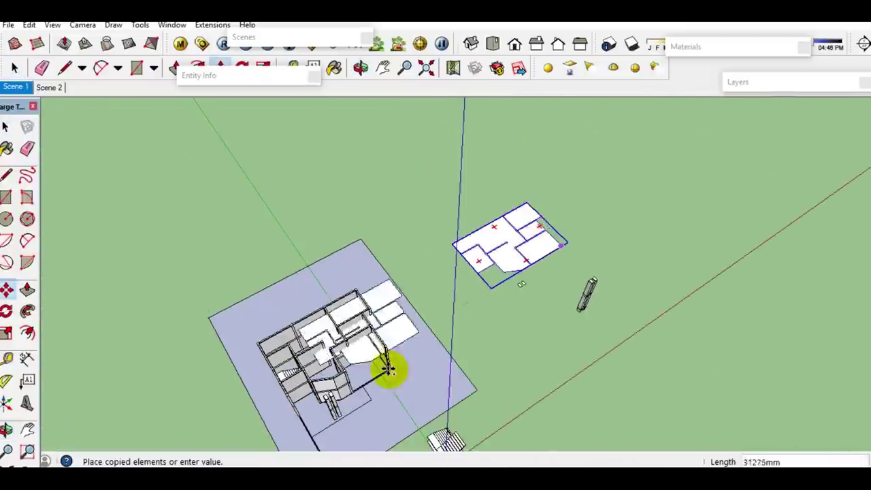
pyautogui.scroll(3, 375, 381)
pyautogui.scroll(3, 367, 361)
pyautogui.scroll(2, 502, 363)
pyautogui.scroll(2, 470, 331)
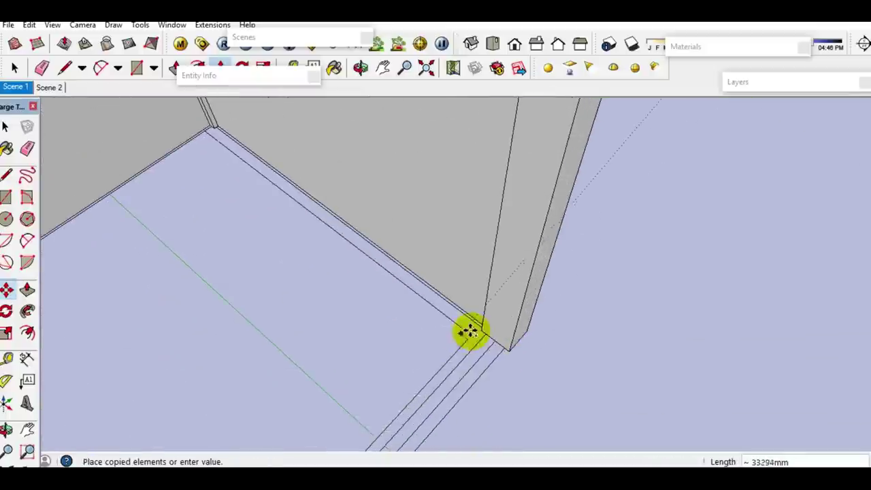
pyautogui.scroll(2, 476, 329)
pyautogui.click(486, 326)
pyautogui.press('space')
# - Edit the footprint group, select all floor faces and try a Push/Pull, then exit
pyautogui.scroll(-2, 302, 354)
pyautogui.scroll(-2, 399, 343)
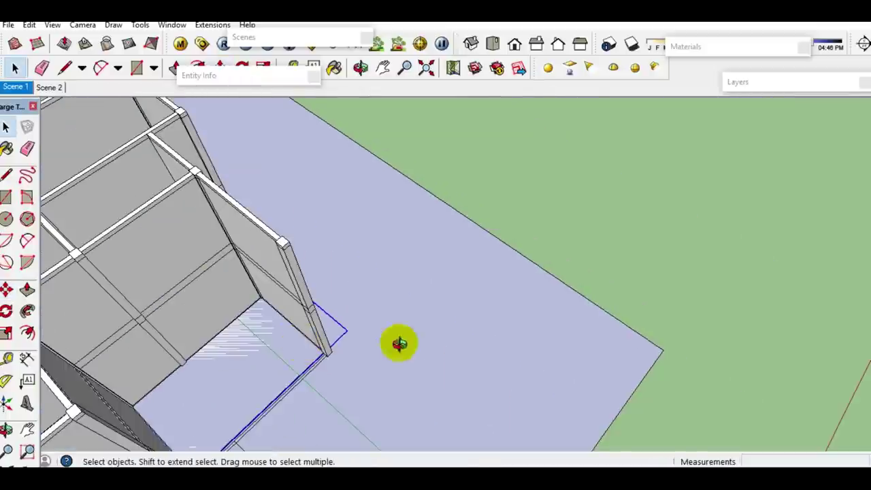
pyautogui.scroll(-4, 340, 338)
pyautogui.moveTo(285, 334); pyautogui.dragTo(224, 369, button='middle')
pyautogui.scroll(2, 492, 288)
pyautogui.doubleClick(489, 284)
pyautogui.moveTo(534, 282)
pyautogui.mouseDown(button='middle')
pyautogui.moveTo(504, 270)
pyautogui.moveTo(509, 302)
pyautogui.mouseUp(button='middle')
pyautogui.tripleClick(521, 253)
pyautogui.scroll(2, 531, 256)
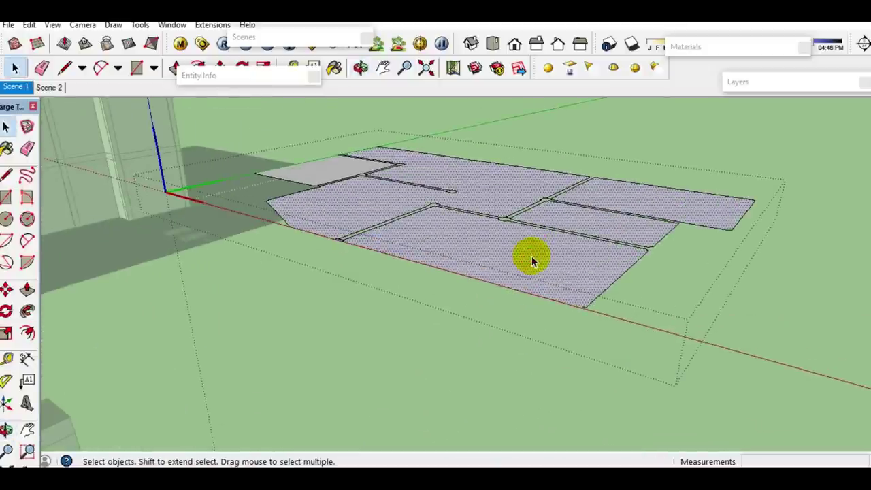
pyautogui.press('p')
pyautogui.click(533, 273)
pyautogui.press('space')
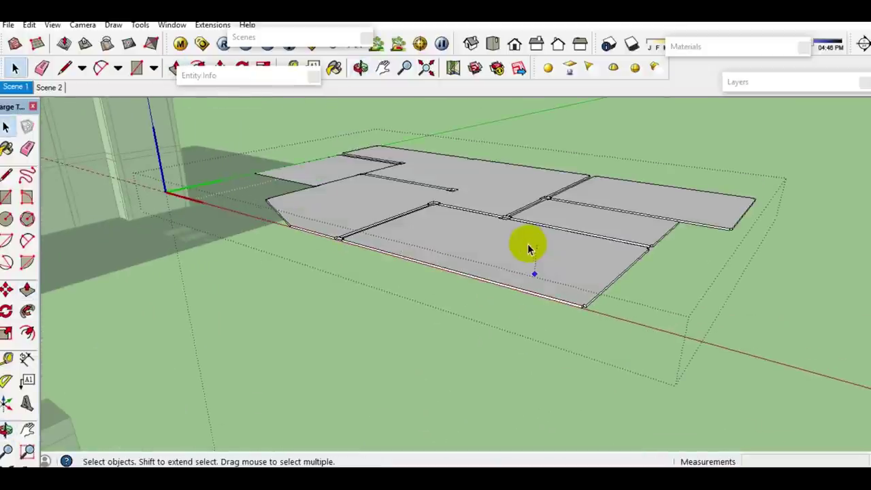
pyautogui.press('Escape')
pyautogui.scroll(-5, 529, 248)
pyautogui.moveTo(528, 253)
pyautogui.mouseDown(button='middle')
pyautogui.moveTo(260, 252)
pyautogui.moveTo(408, 272)
pyautogui.mouseUp(button='middle')
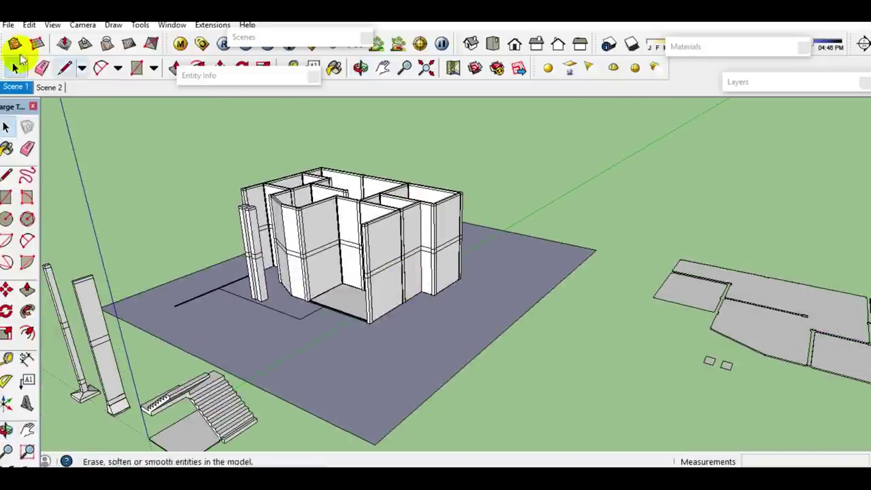
# - Unhide all geometry, then hide layers D LT.2 and D LT.1 in the Layers tray
pyautogui.click(29, 25)
pyautogui.click(244, 235)
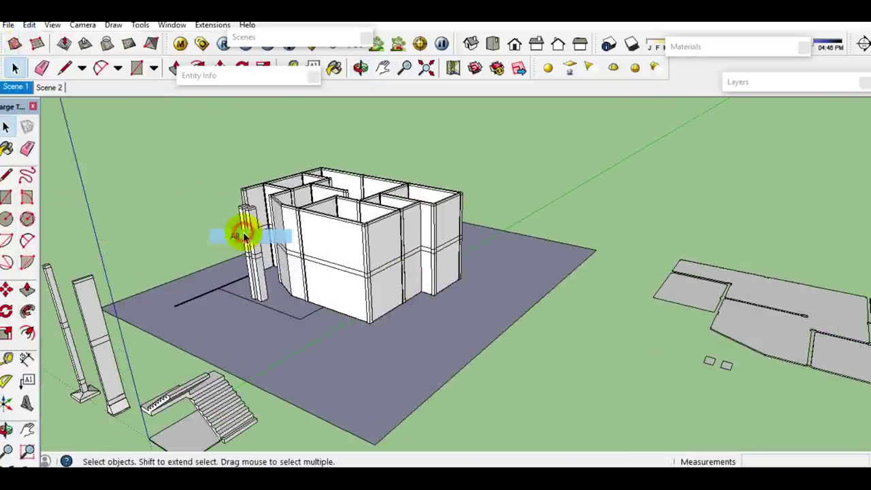
pyautogui.click(769, 89)
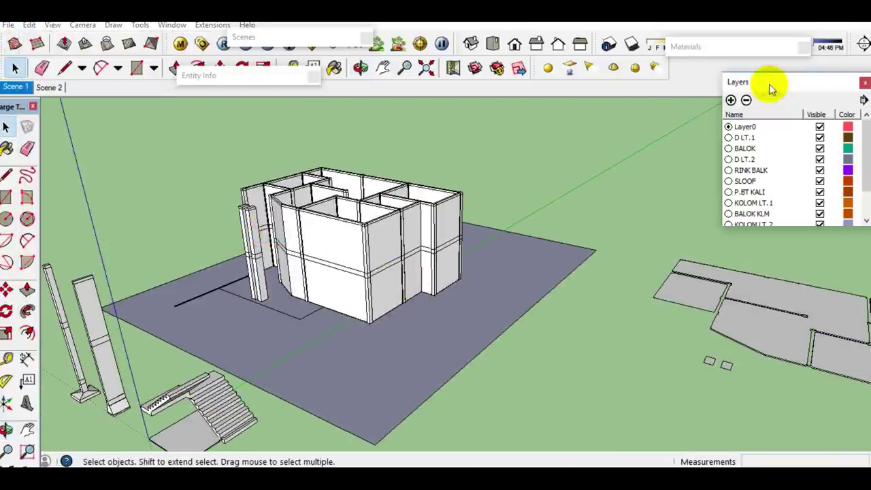
pyautogui.doubleClick(819, 170)
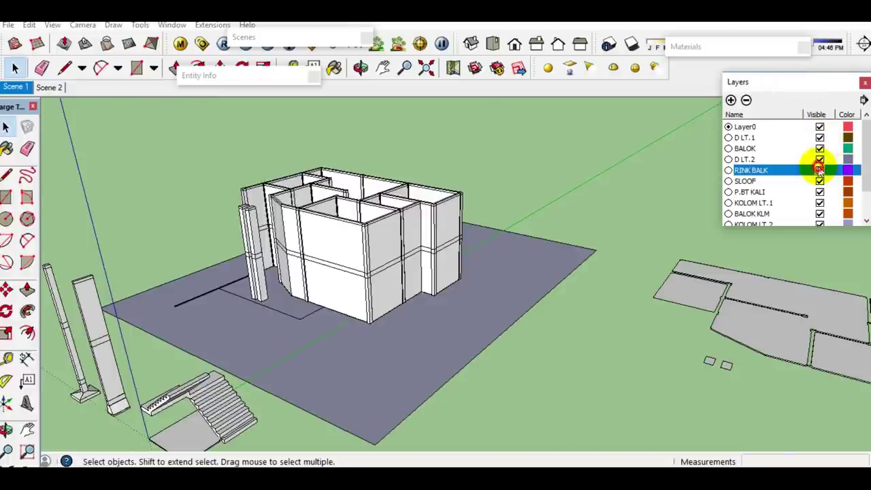
pyautogui.click(820, 159)
pyautogui.click(820, 137)
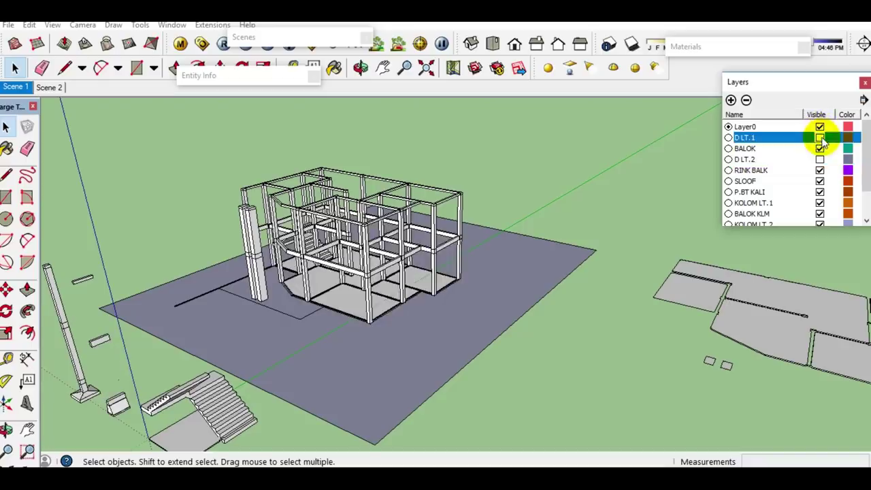
pyautogui.scroll(5, 384, 215)
pyautogui.moveTo(311, 252)
pyautogui.mouseDown(button='middle')
pyautogui.moveTo(467, 278)
pyautogui.moveTo(606, 288)
pyautogui.moveTo(535, 317)
pyautogui.moveTo(417, 278)
pyautogui.moveTo(564, 278)
pyautogui.moveTo(334, 279)
pyautogui.moveTo(575, 279)
pyautogui.moveTo(208, 278)
pyautogui.moveTo(579, 326)
pyautogui.moveTo(548, 272)
pyautogui.moveTo(831, 160)
pyautogui.mouseUp(button='middle')
# - Show D LT.1 again while keeping D LT.2 hidden, and inspect the lower-floor walls
pyautogui.click(819, 160)
pyautogui.click(819, 160)
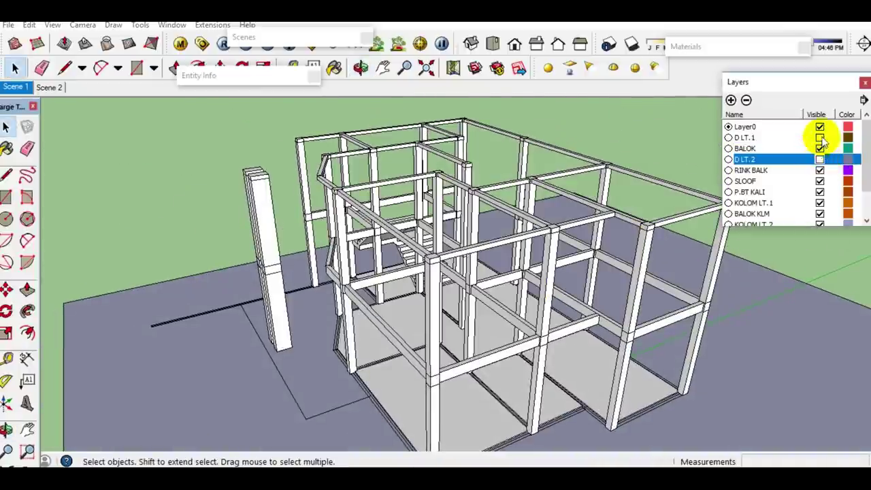
pyautogui.click(819, 137)
pyautogui.moveTo(671, 320)
pyautogui.mouseDown(button='middle')
pyautogui.moveTo(563, 320)
pyautogui.moveTo(496, 346)
pyautogui.moveTo(448, 311)
pyautogui.mouseUp(button='middle')
pyautogui.scroll(5, 457, 325)
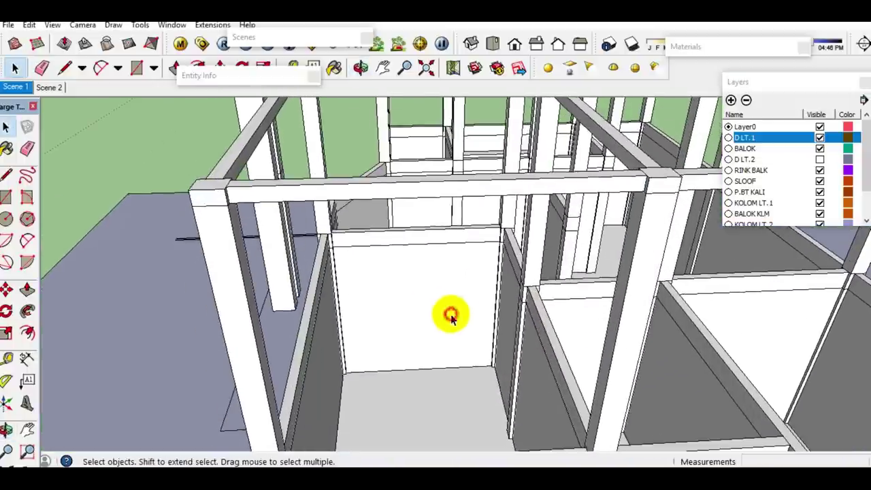
# - Make the ground-floor wall component unique and open it for editing
pyautogui.click(425, 306)
pyautogui.rightClick(428, 308)
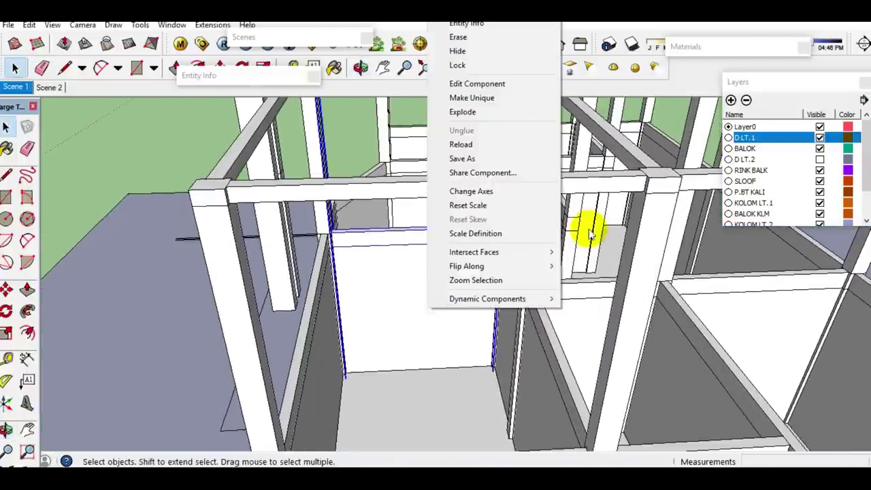
pyautogui.click(481, 99)
pyautogui.doubleClick(456, 306)
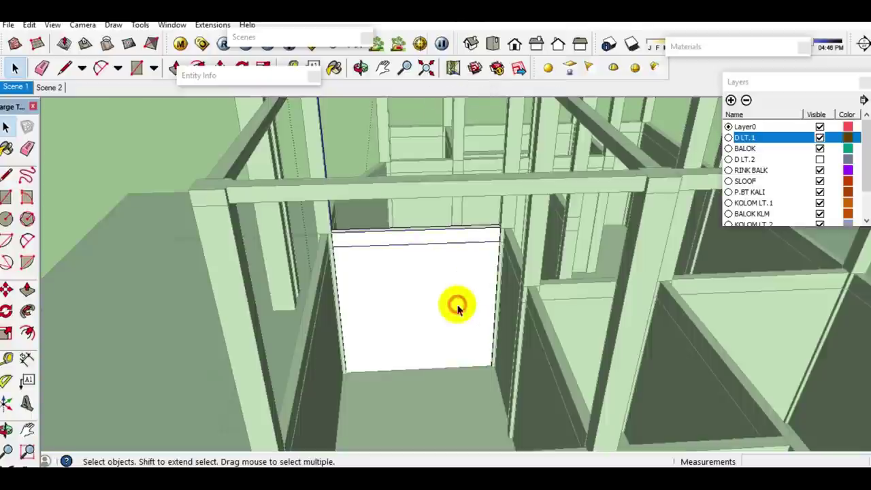
pyautogui.scroll(2, 452, 334)
pyautogui.scroll(5, 445, 360)
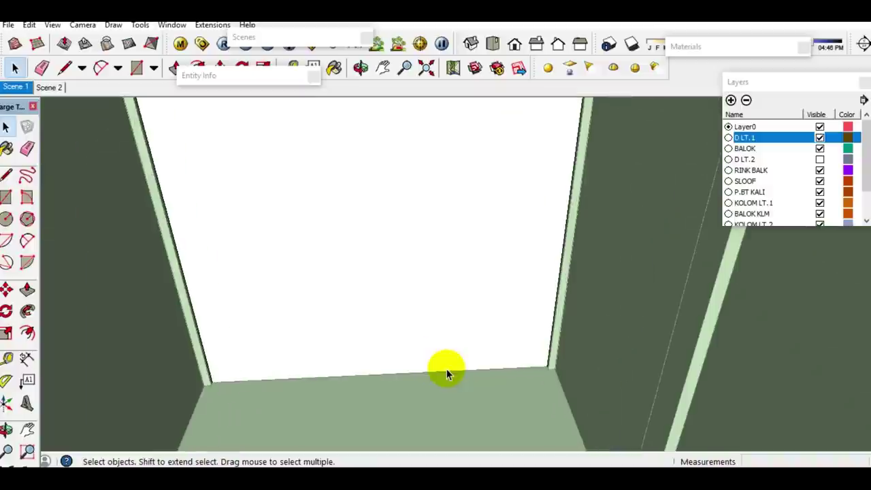
# - Add a guide 2560 mm up from the wall base and a vertical guide marking the door side
pyautogui.press('t')
pyautogui.click(439, 371)
pyautogui.write('2560')
pyautogui.press('Return')
pyautogui.scroll(3, 550, 272)
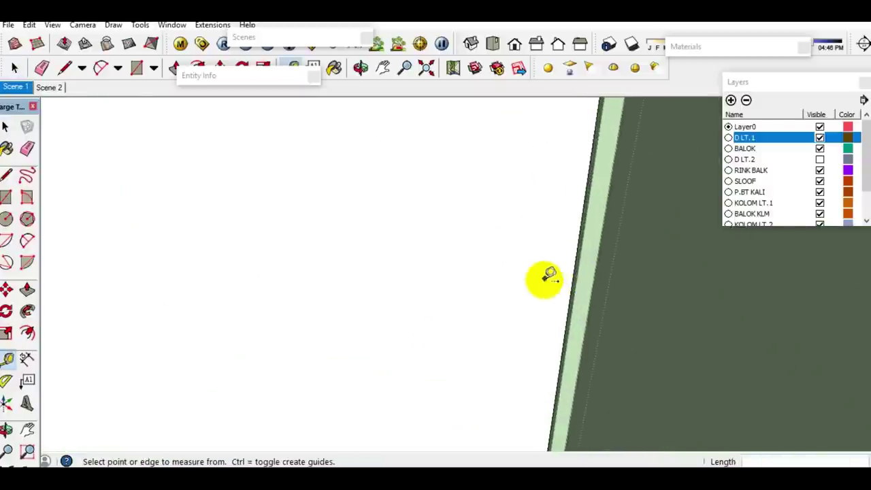
pyautogui.click(571, 283)
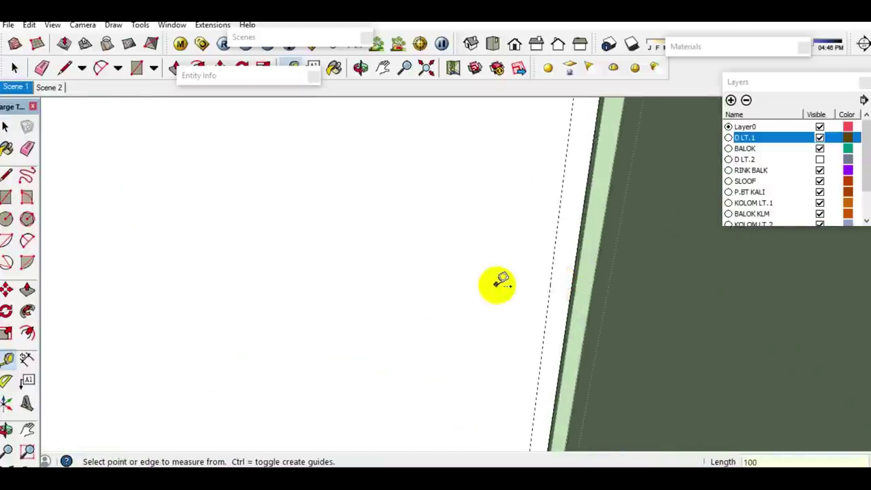
pyautogui.click(550, 289)
pyautogui.click(432, 300)
pyautogui.press('space')
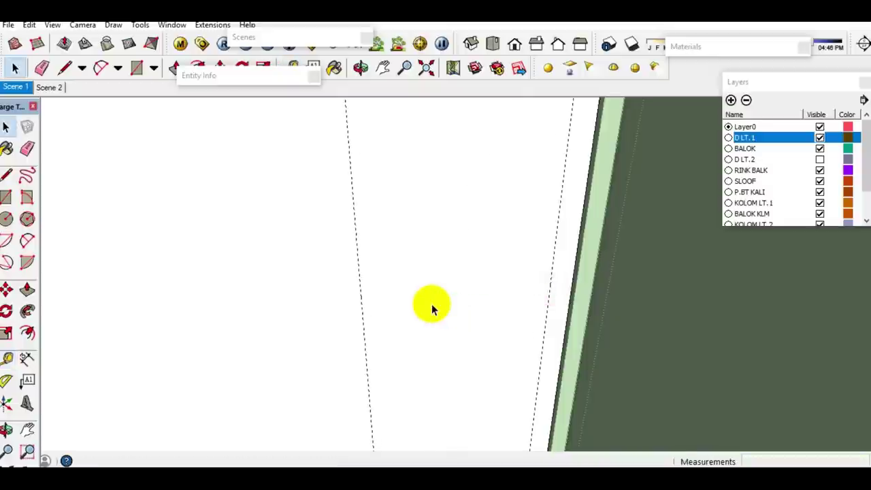
pyautogui.scroll(-3, 434, 312)
pyautogui.scroll(2, 398, 407)
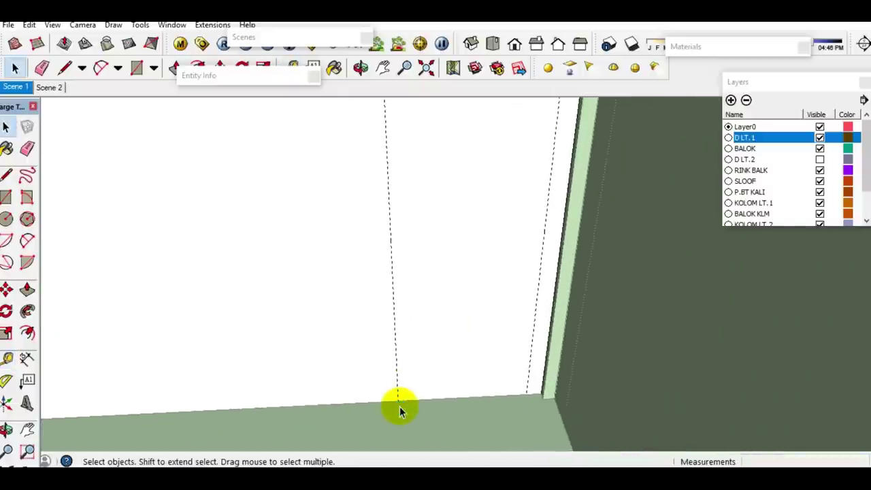
pyautogui.scroll(1, 400, 408)
# - Draw the door rectangle from the floor-wall corner up to the guide intersection
pyautogui.press('r')
pyautogui.click(398, 397)
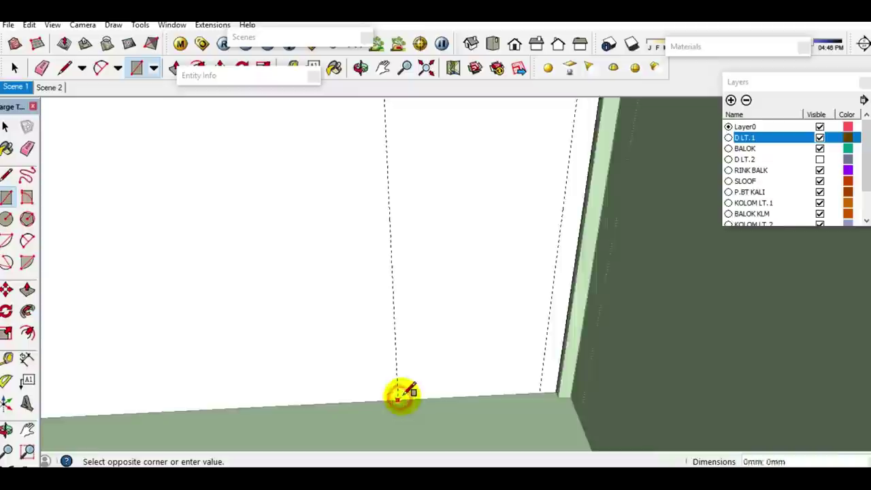
pyautogui.scroll(-2, 399, 396)
pyautogui.click(496, 163)
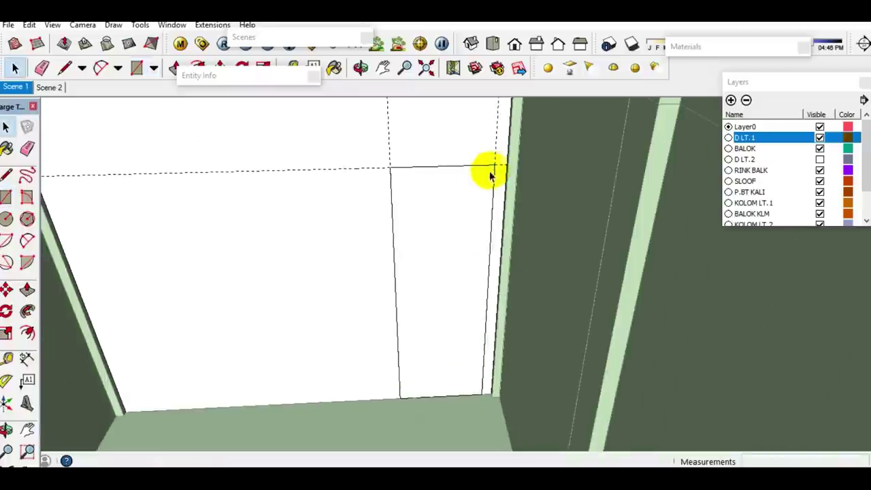
pyautogui.press('space')
pyautogui.click(441, 267)
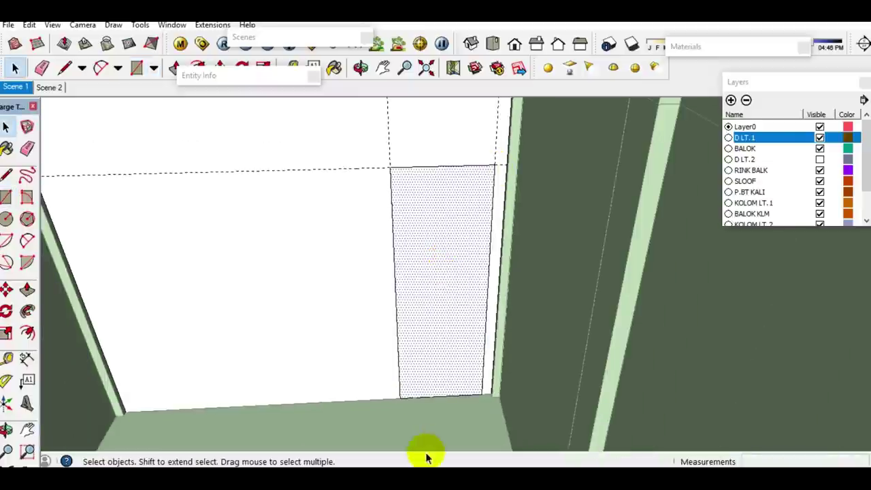
pyautogui.scroll(1, 414, 429)
pyautogui.scroll(3, 410, 415)
pyautogui.moveTo(410, 412)
pyautogui.mouseDown(button='middle')
pyautogui.moveTo(507, 388)
pyautogui.moveTo(450, 332)
pyautogui.mouseUp(button='middle')
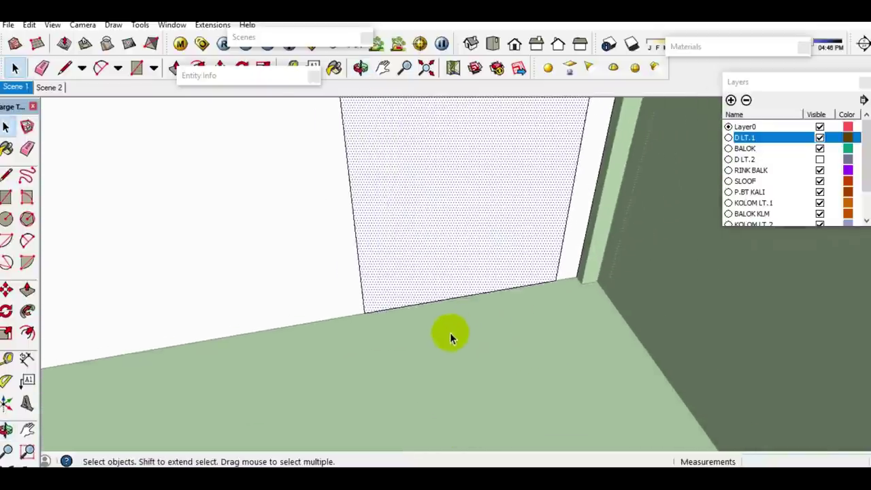
pyautogui.scroll(1, 451, 332)
# - Draw a 150 mm line and a 150 by 850 mm floor strip below the door
pyautogui.press('l')
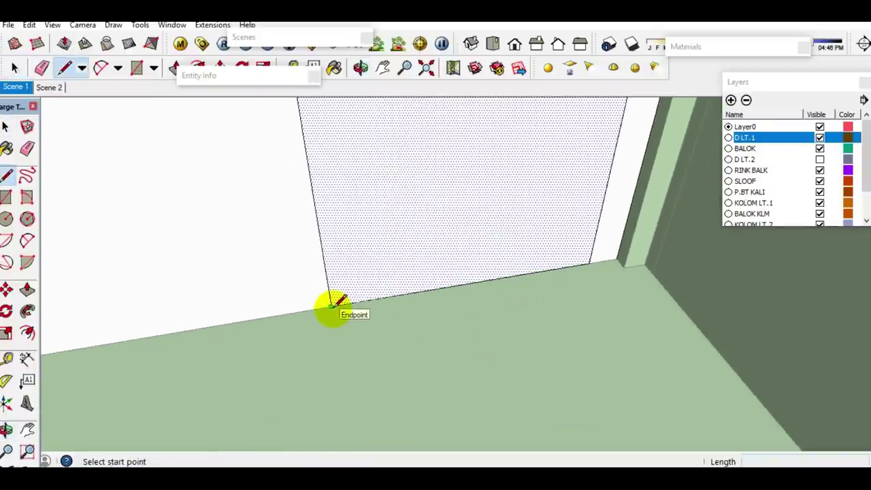
pyautogui.click(331, 306)
pyautogui.press('Return')
pyautogui.press('r')
pyautogui.click(589, 263)
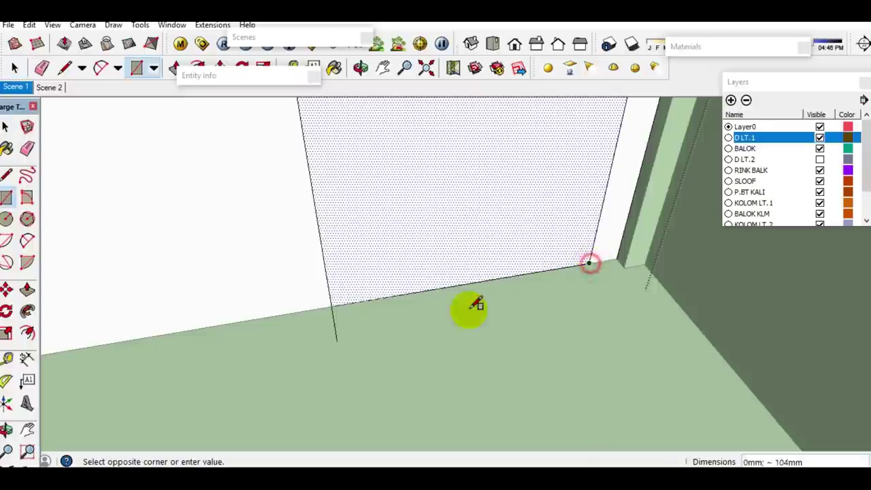
pyautogui.click(333, 333)
pyautogui.press('space')
pyautogui.scroll(3, 366, 329)
# - Offset the floor strip inward to create a thin inner border
pyautogui.press('f')
pyautogui.click(367, 333)
pyautogui.press('Return')
pyautogui.press('space')
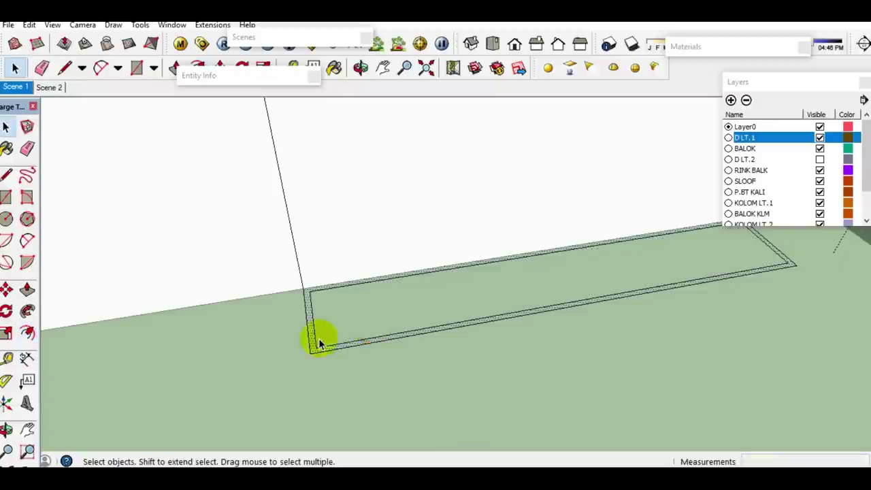
pyautogui.scroll(3, 314, 343)
# - Move the inner end edge toward the outer edge and copy the strip's end edge 60 mm along
pyautogui.press('m')
pyautogui.scroll(1, 311, 323)
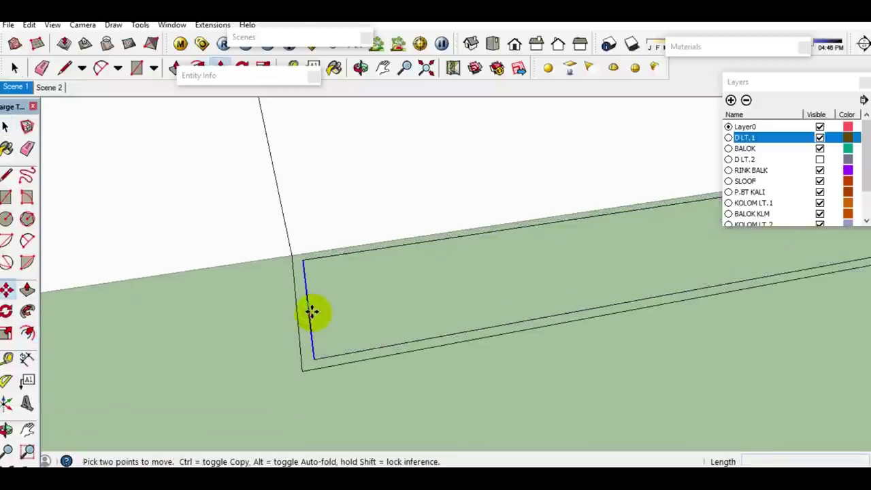
pyautogui.click(311, 312)
pyautogui.click(297, 312)
pyautogui.press('space')
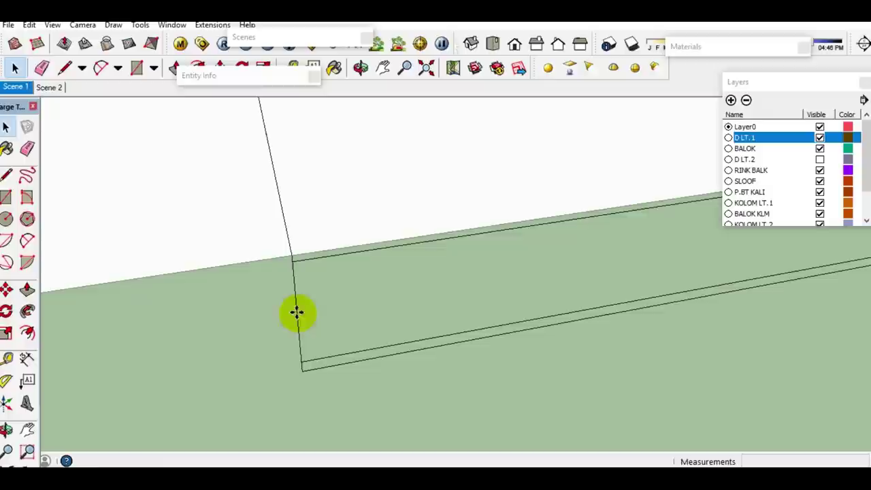
pyautogui.press('m')
pyautogui.click(309, 316)
pyautogui.press('ctrl')
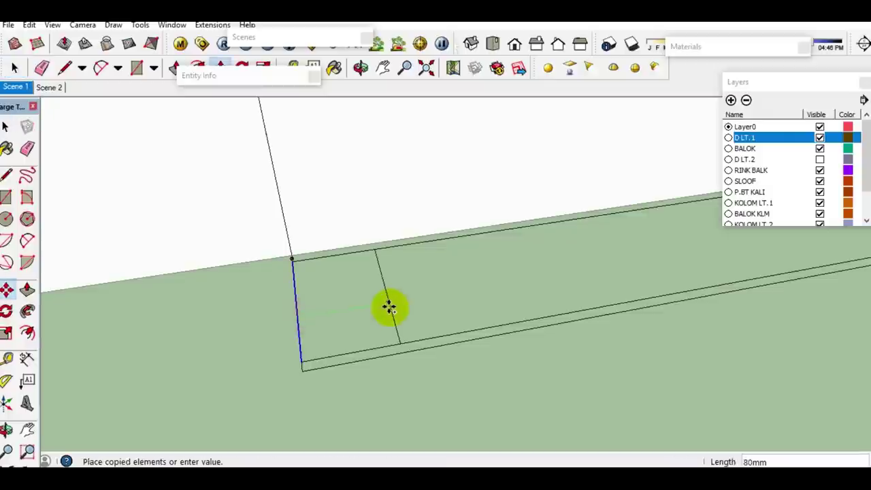
pyautogui.press('Return')
pyautogui.press('space')
# - Draw line segments across the strip to form a small step notch
pyautogui.press('l')
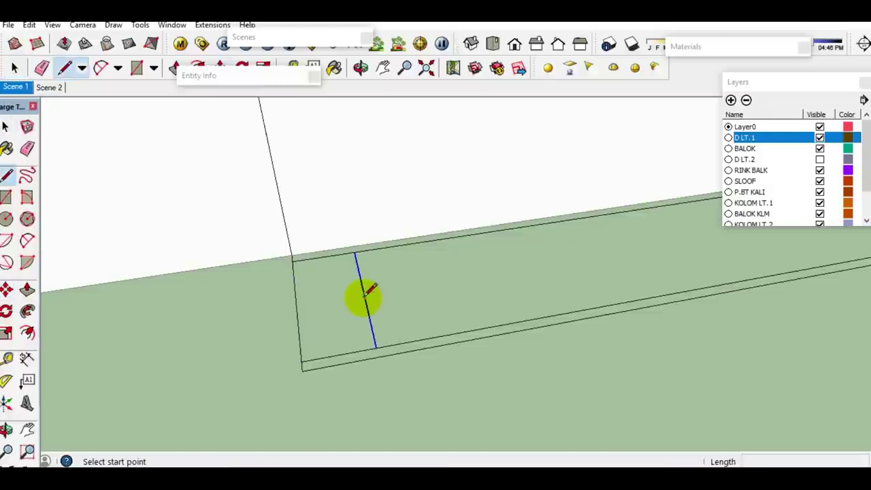
pyautogui.click(365, 294)
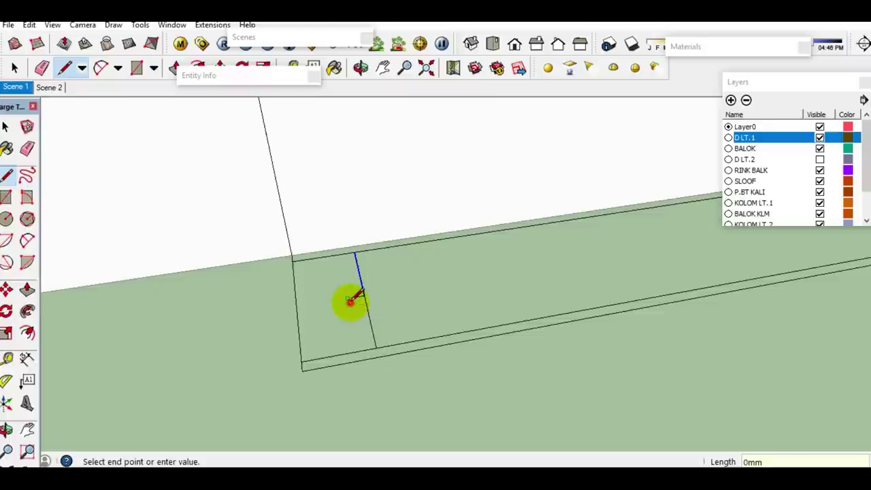
pyautogui.press('space')
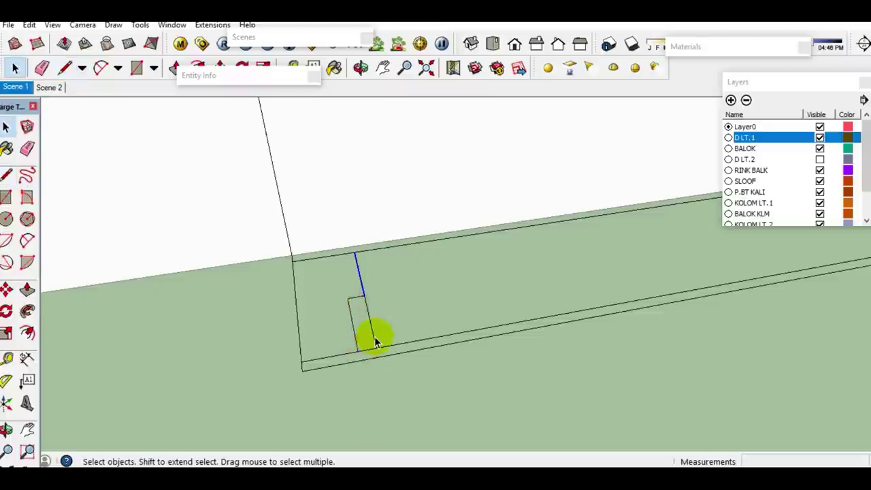
pyautogui.press('e')
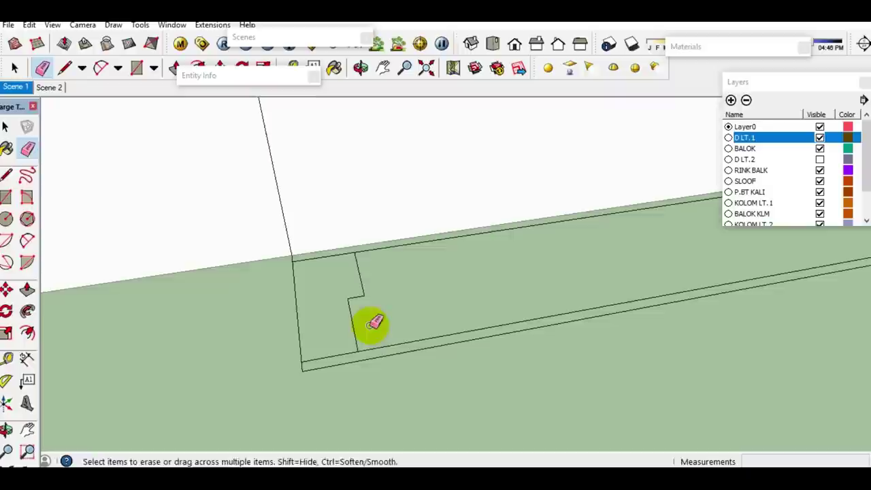
pyautogui.press('space')
pyautogui.press('l')
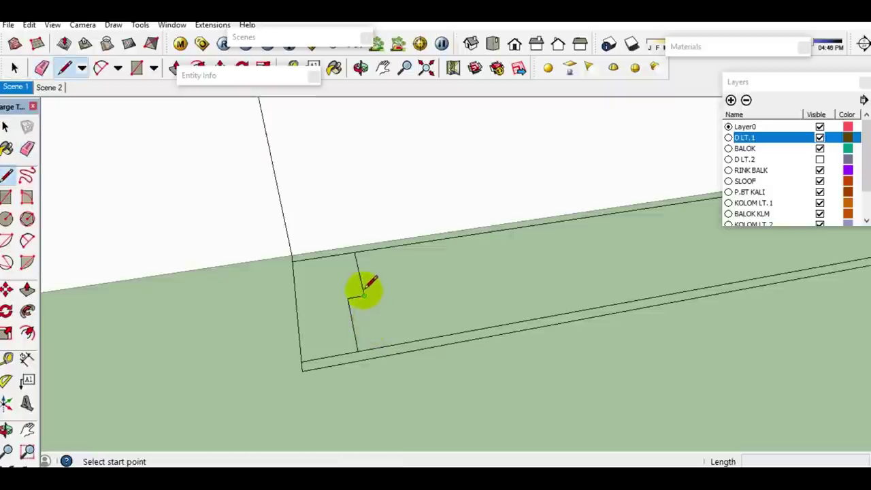
pyautogui.click(364, 294)
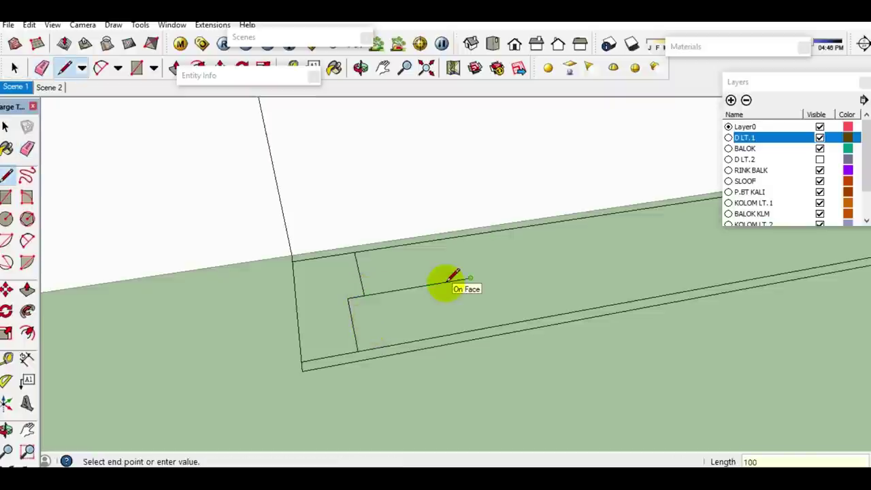
pyautogui.click(491, 325)
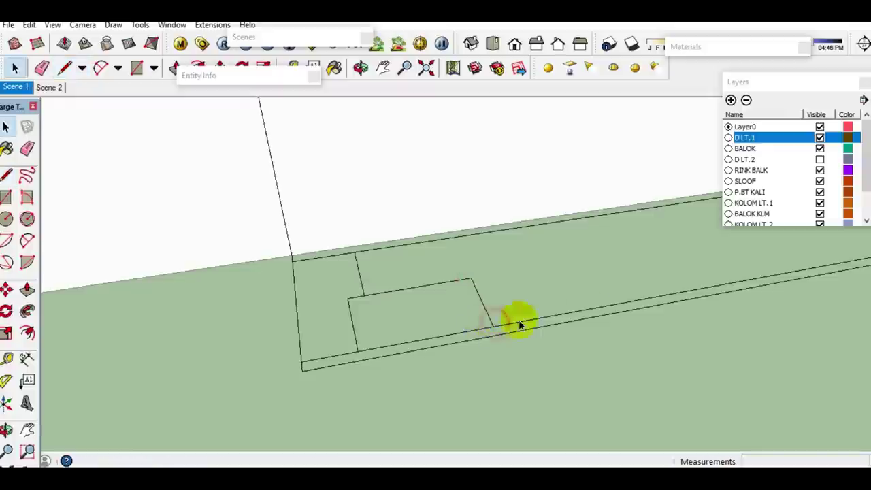
pyautogui.moveTo(495, 320); pyautogui.dragTo(393, 369, button='middle')
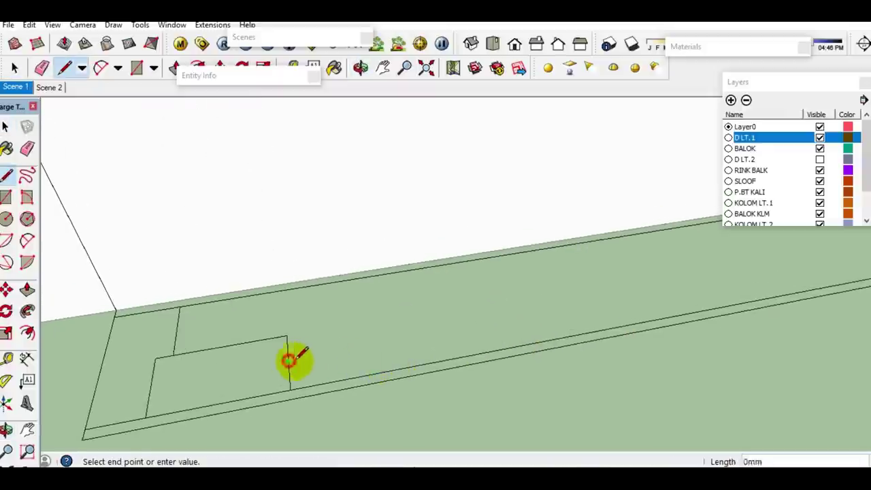
pyautogui.click(443, 333)
pyautogui.click(287, 348)
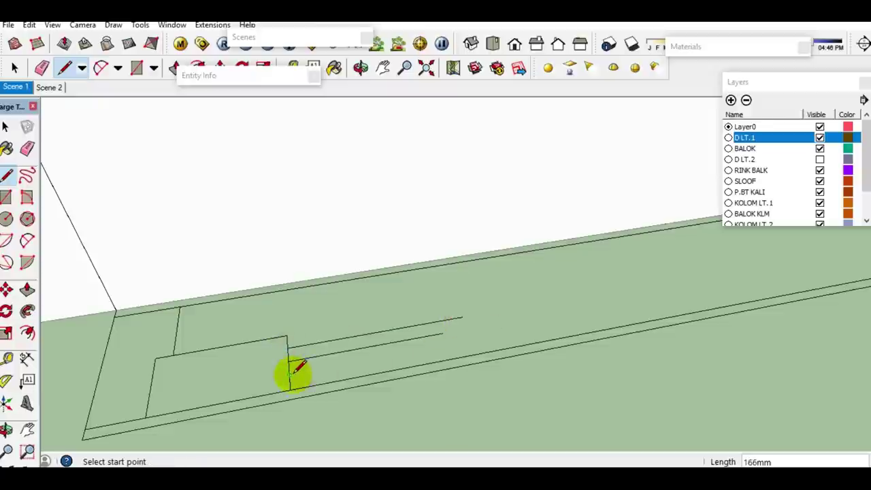
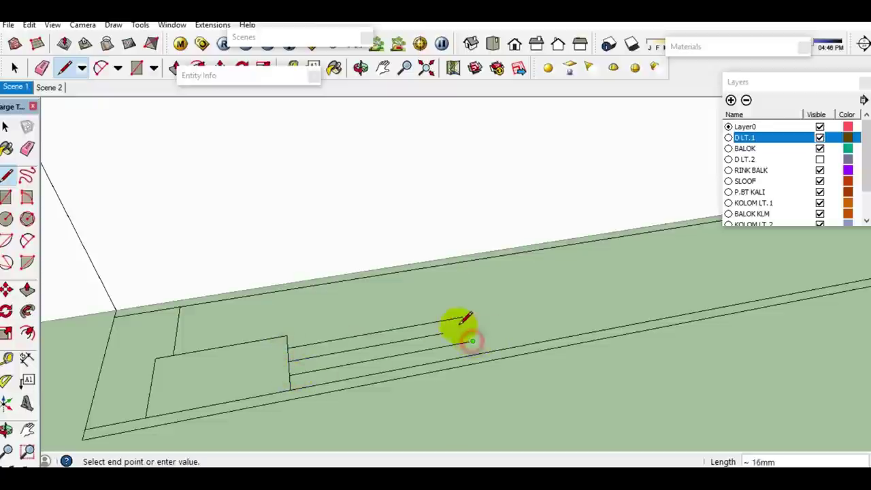
# - Erase the stray floor edge and raise the inner outlined face into a tall block
pyautogui.press('e')
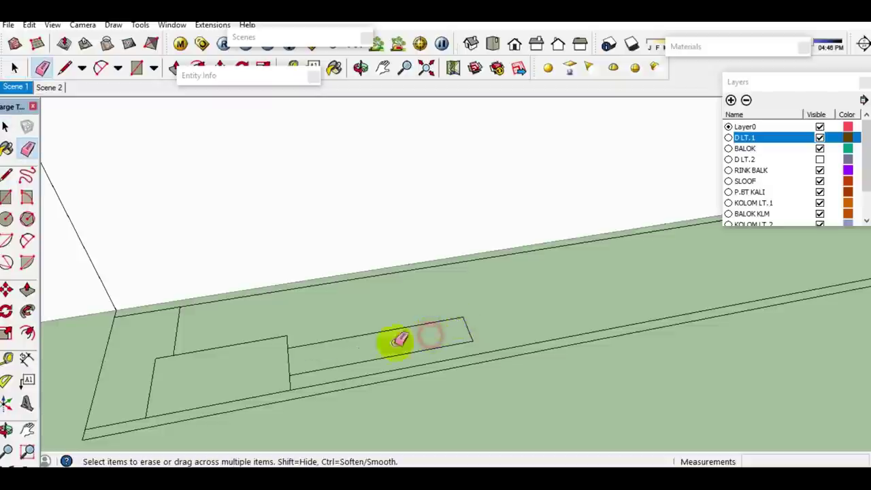
pyautogui.click(289, 364)
pyautogui.press('space')
pyautogui.click(304, 233)
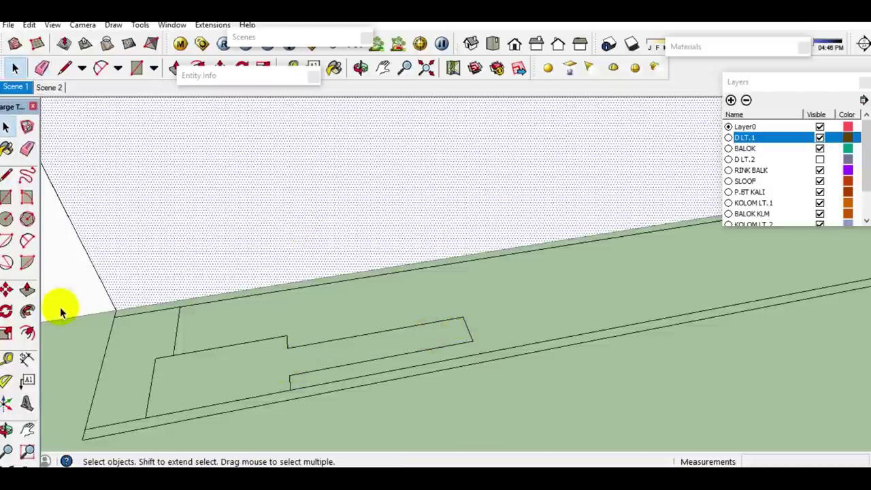
pyautogui.click(28, 290)
pyautogui.moveTo(204, 383); pyautogui.dragTo(309, 301)
pyautogui.press('space')
pyautogui.doubleClick(321, 289)
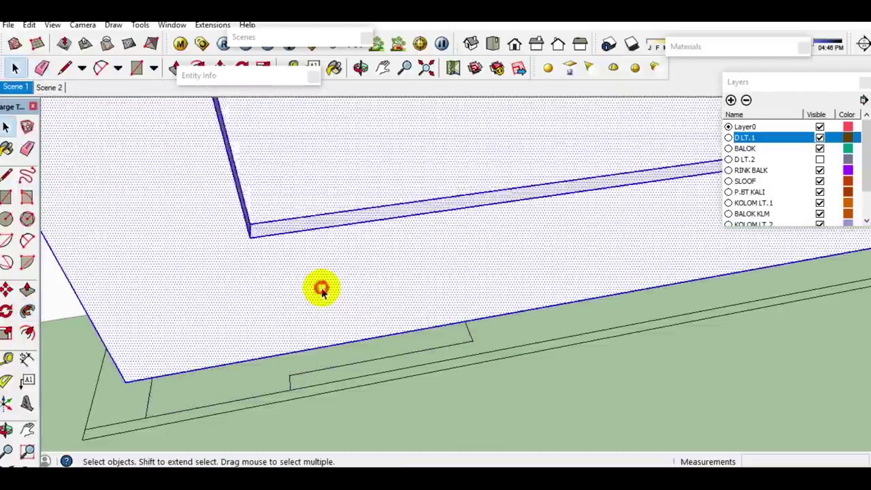
pyautogui.tripleClick(321, 289)
# - Push the block's side face across to close the ground-floor opening
pyautogui.scroll(-2, 321, 289)
pyautogui.rightClick(321, 289)
pyautogui.moveTo(375, 184)
pyautogui.mouseDown(button='middle')
pyautogui.moveTo(392, 233)
pyautogui.moveTo(388, 321)
pyautogui.moveTo(394, 311)
pyautogui.moveTo(349, 327)
pyautogui.moveTo(238, 220)
pyautogui.mouseUp(button='middle')
pyautogui.moveTo(238, 219); pyautogui.dragTo(382, 257)
pyautogui.moveTo(233, 313)
pyautogui.mouseDown(button='middle')
pyautogui.moveTo(377, 344)
pyautogui.moveTo(311, 326)
pyautogui.mouseUp(button='middle')
# - Copy the beam higher up with Move+Ctrl, then group and explode the copy
pyautogui.click(313, 329)
pyautogui.press('m')
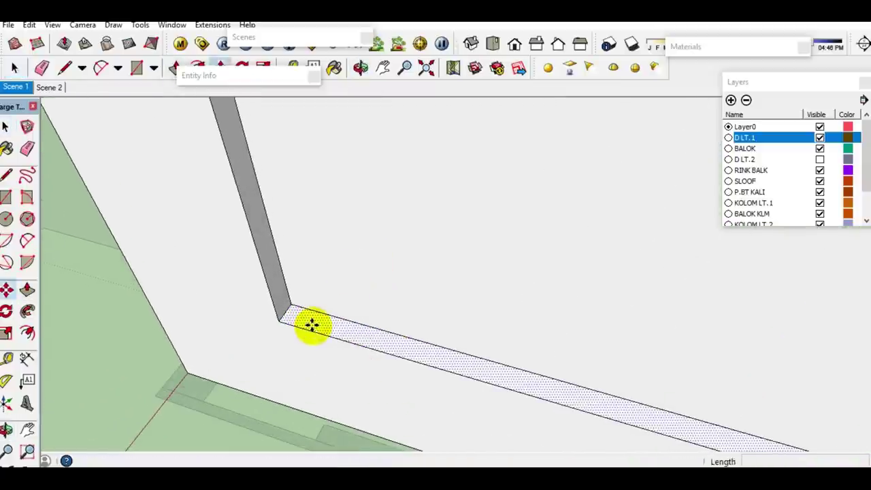
pyautogui.press('ctrl')
pyautogui.click(289, 282)
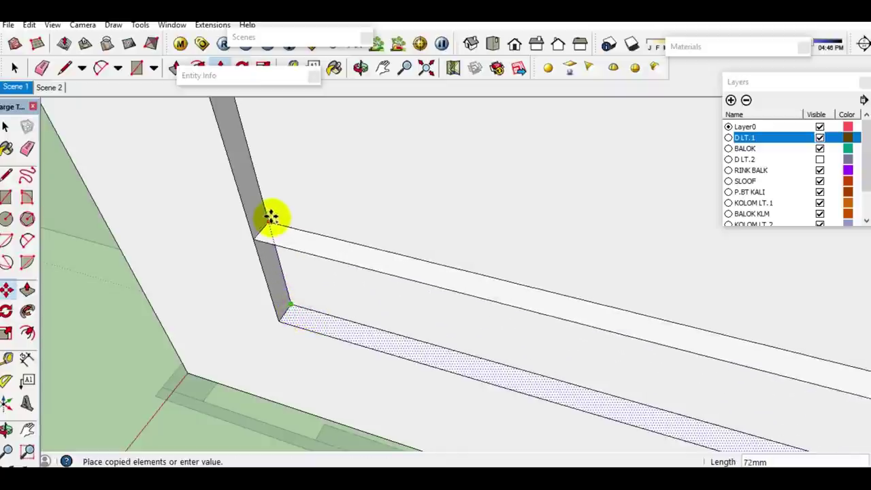
pyautogui.click(289, 217)
pyautogui.press('space')
pyautogui.rightClick(289, 216)
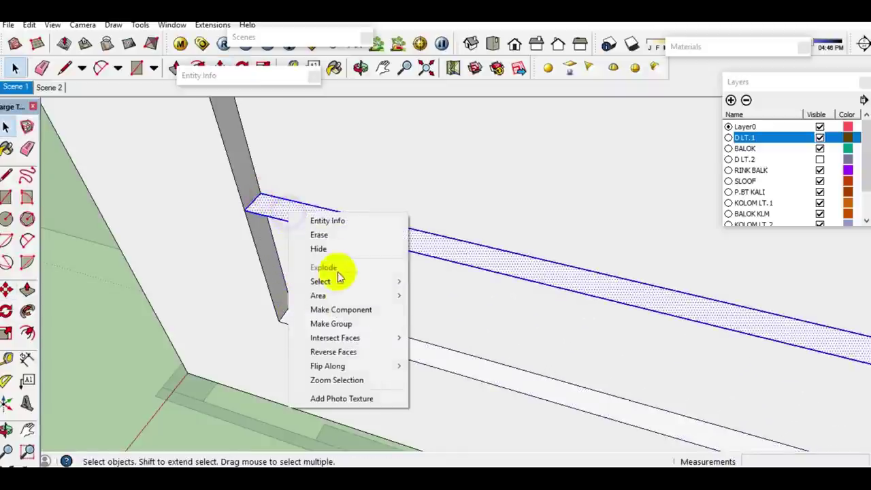
pyautogui.click(317, 323)
pyautogui.rightClick(315, 222)
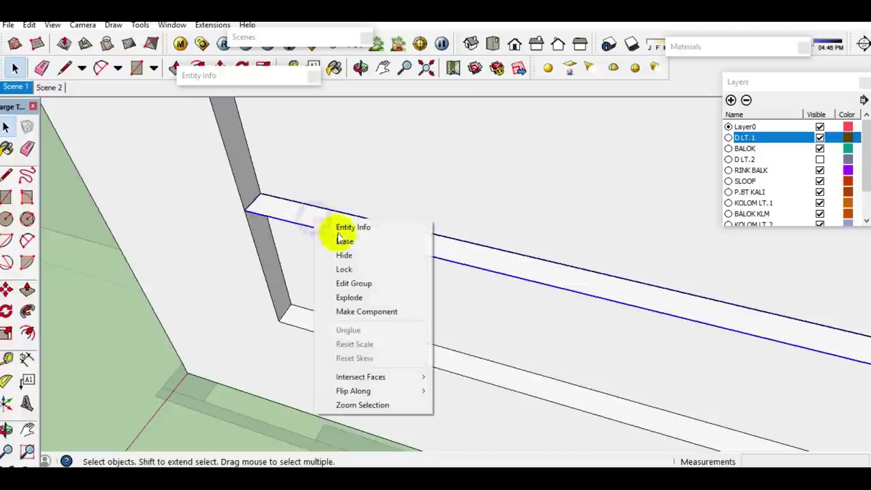
pyautogui.click(346, 297)
# - Paint the door panel and the white strip Brick Red from Materials
pyautogui.press('b')
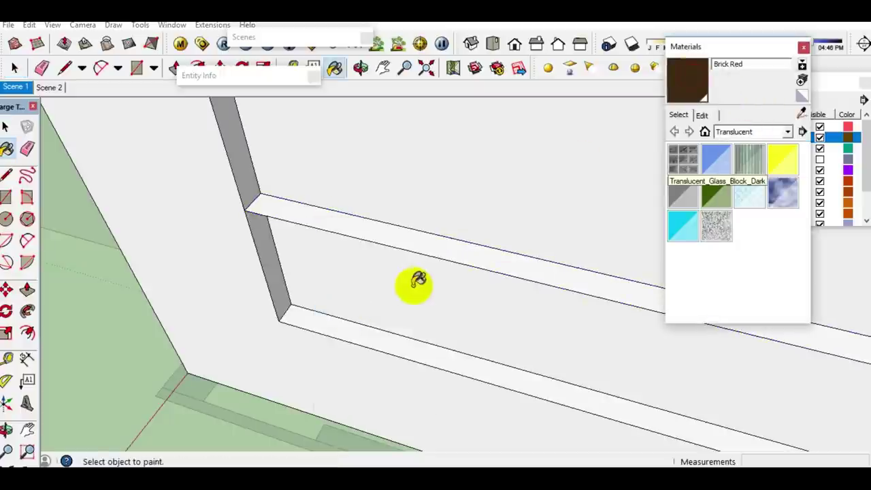
pyautogui.press('space')
pyautogui.click(373, 308)
pyautogui.click(680, 98)
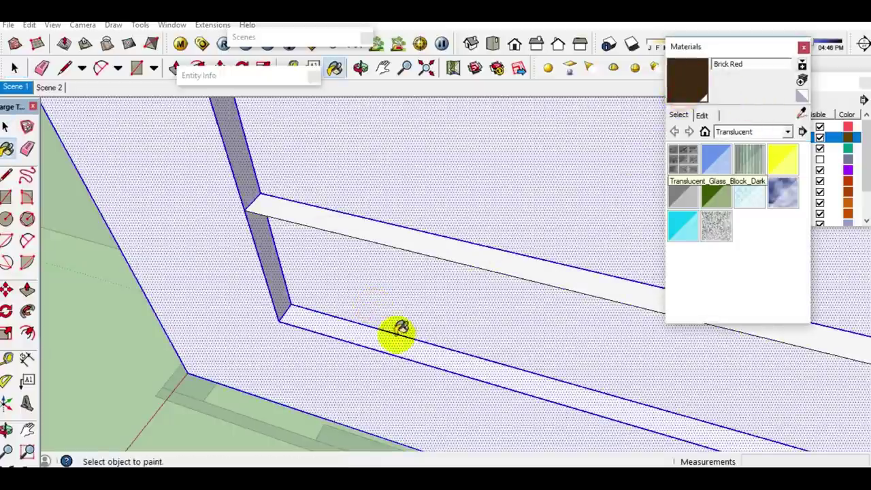
pyautogui.click(397, 332)
pyautogui.press('space')
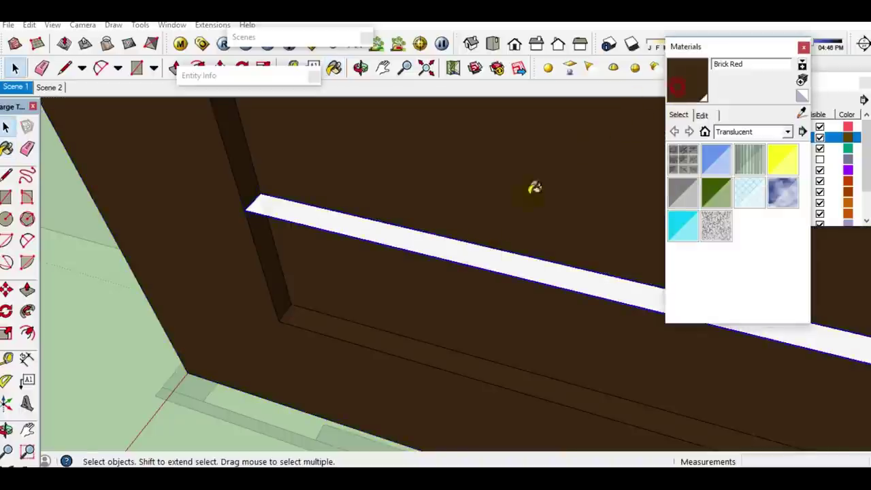
pyautogui.press('b')
pyautogui.click(462, 250)
pyautogui.click(710, 49)
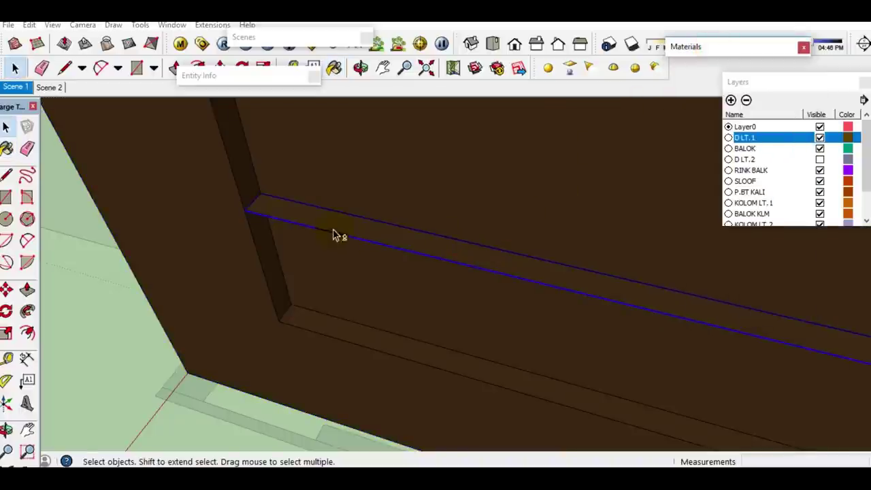
# - Copy further beams along the door to form the horizontal slats
pyautogui.moveTo(333, 234); pyautogui.dragTo(394, 359, button='middle')
pyautogui.press('m')
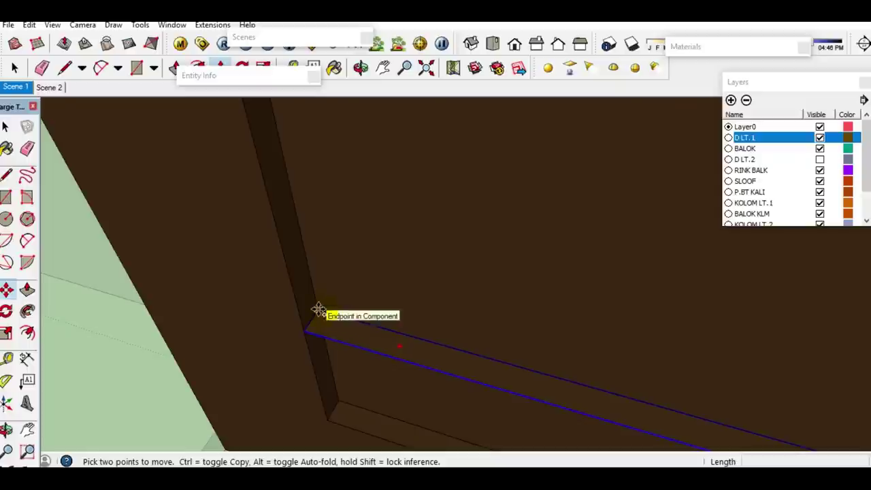
pyautogui.click(319, 309)
pyautogui.moveTo(317, 296)
pyautogui.mouseDown(button='middle')
pyautogui.moveTo(359, 395)
pyautogui.moveTo(366, 335)
pyautogui.moveTo(356, 315)
pyautogui.moveTo(364, 287)
pyautogui.mouseUp(button='middle')
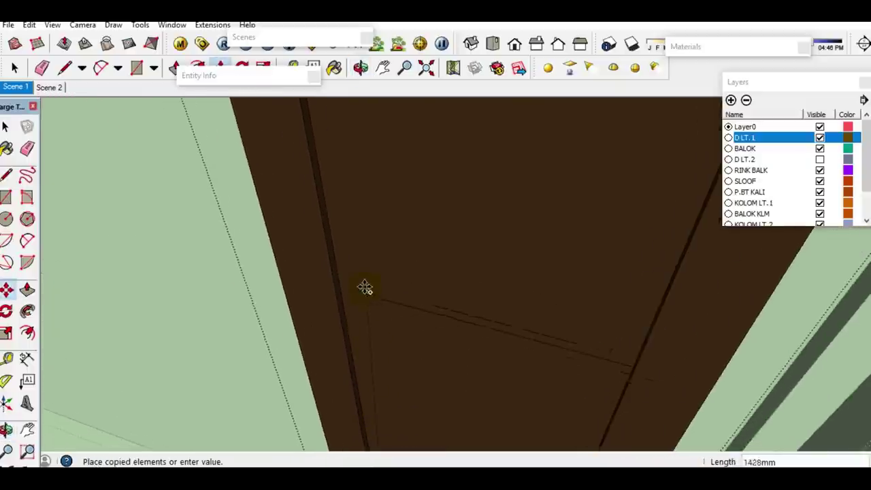
pyautogui.scroll(-5, 380, 340)
pyautogui.scroll(4, 361, 278)
pyautogui.scroll(1, 348, 263)
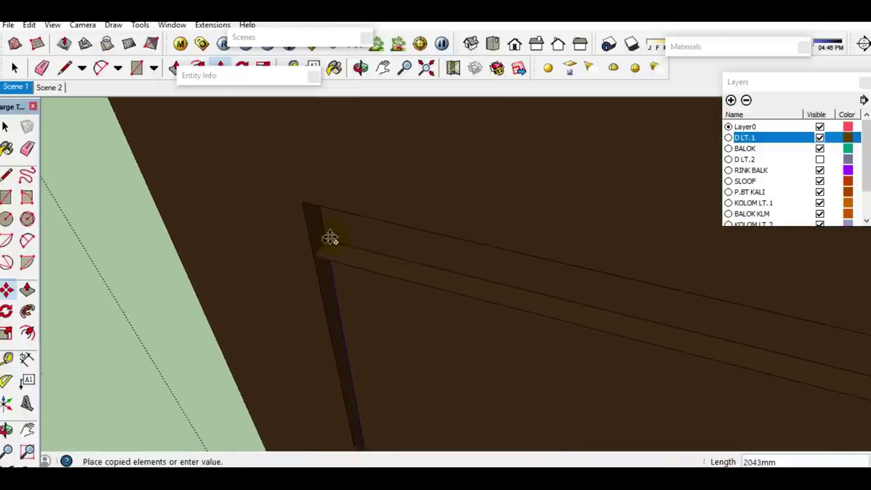
pyautogui.scroll(1, 325, 229)
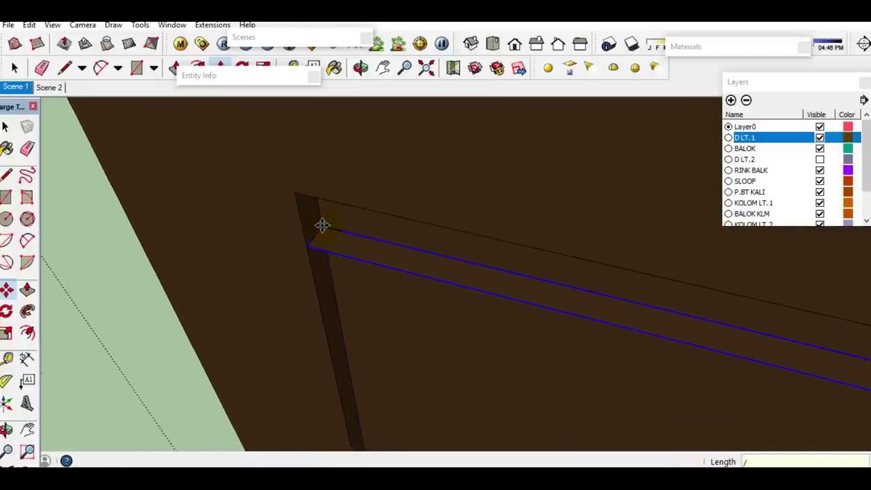
pyautogui.press('space')
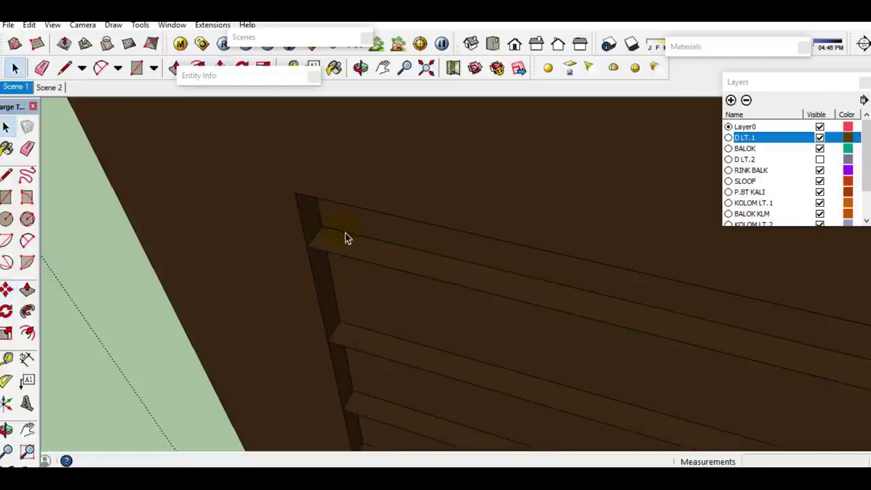
# - Push/Pull the top beam about 62 mm thicker
pyautogui.click(350, 246)
pyautogui.press('p')
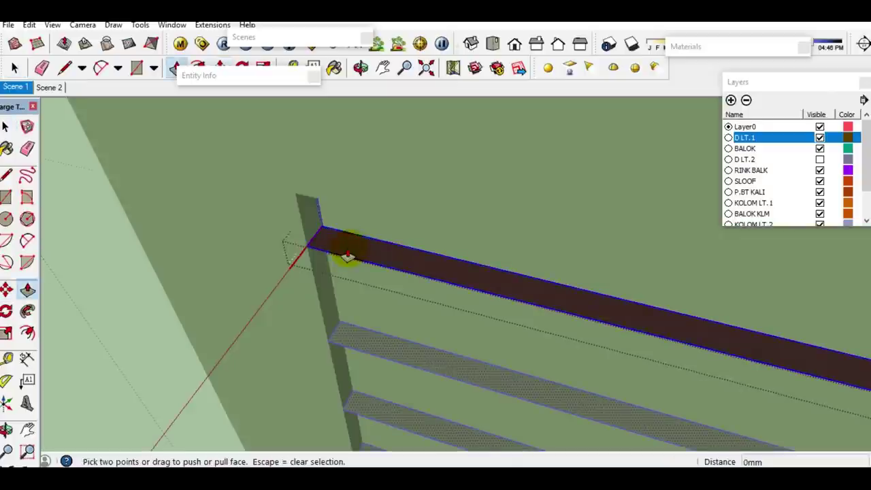
pyautogui.click(346, 252)
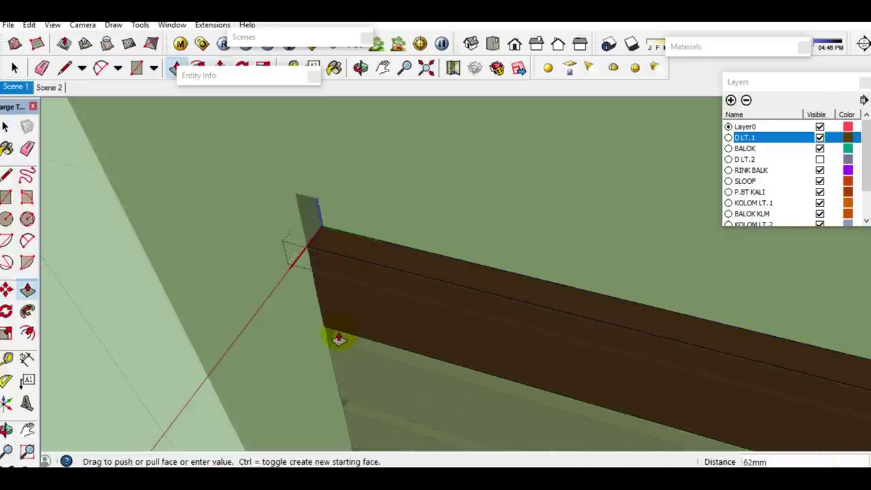
pyautogui.click(340, 340)
pyautogui.press('space')
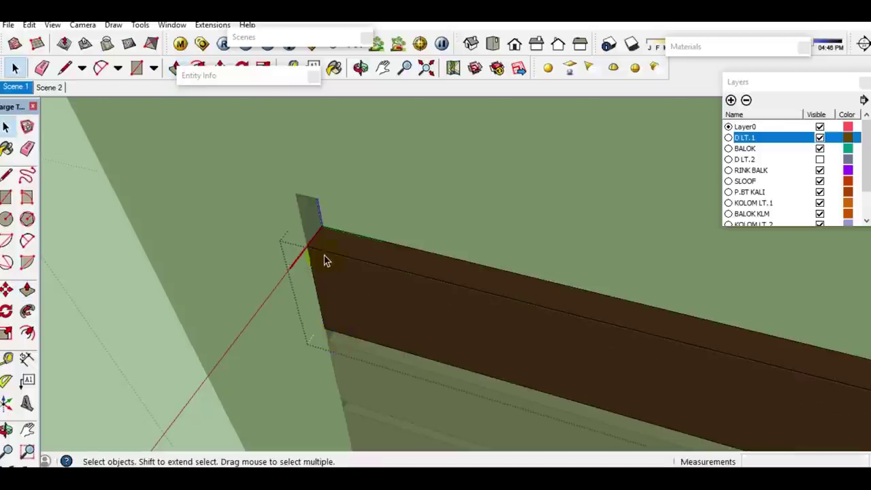
# - Move the top beam into its new position and check it from below
pyautogui.press('m')
pyautogui.click(307, 246)
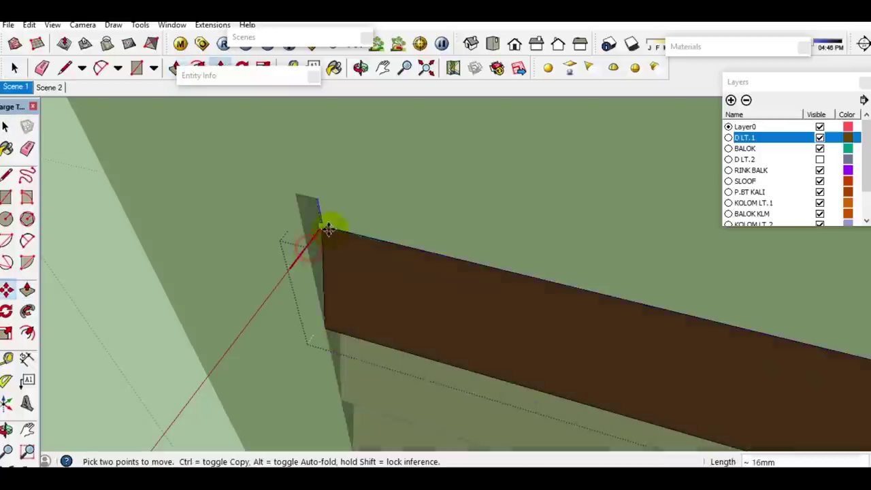
pyautogui.click(325, 230)
pyautogui.press('space')
pyautogui.scroll(3, 334, 243)
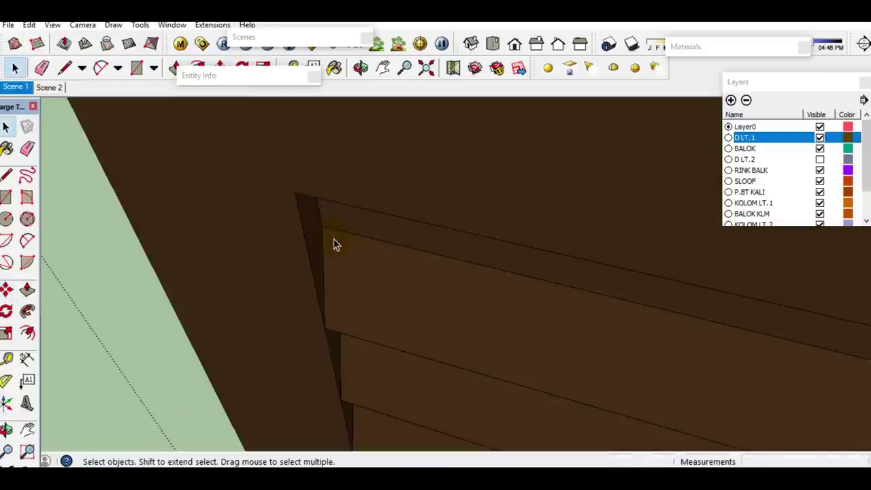
pyautogui.moveTo(334, 242)
pyautogui.mouseDown(button='middle')
pyautogui.moveTo(356, 252)
pyautogui.moveTo(433, 340)
pyautogui.moveTo(466, 198)
pyautogui.moveTo(457, 249)
pyautogui.moveTo(408, 330)
pyautogui.moveTo(502, 404)
pyautogui.moveTo(420, 342)
pyautogui.mouseUp(button='middle')
pyautogui.scroll(-2, 465, 238)
# - Delete the door group and inspect the floor strip against the wall
pyautogui.rightClick(397, 302)
pyautogui.click(428, 113)
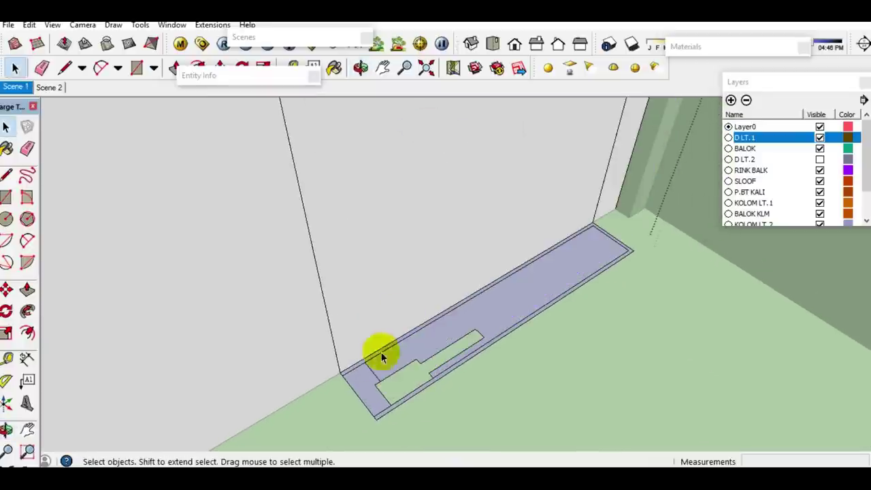
pyautogui.scroll(2, 356, 381)
pyautogui.scroll(2, 356, 381)
pyautogui.press('e')
pyautogui.scroll(-2, 356, 381)
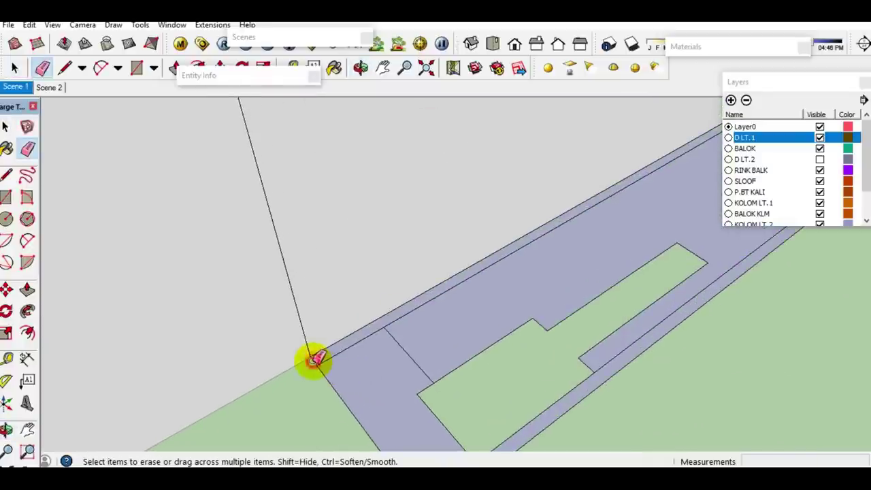
pyautogui.press('space')
pyautogui.moveTo(330, 374); pyautogui.dragTo(337, 415, button='middle')
pyautogui.scroll(2, 537, 278)
pyautogui.scroll(1, 530, 287)
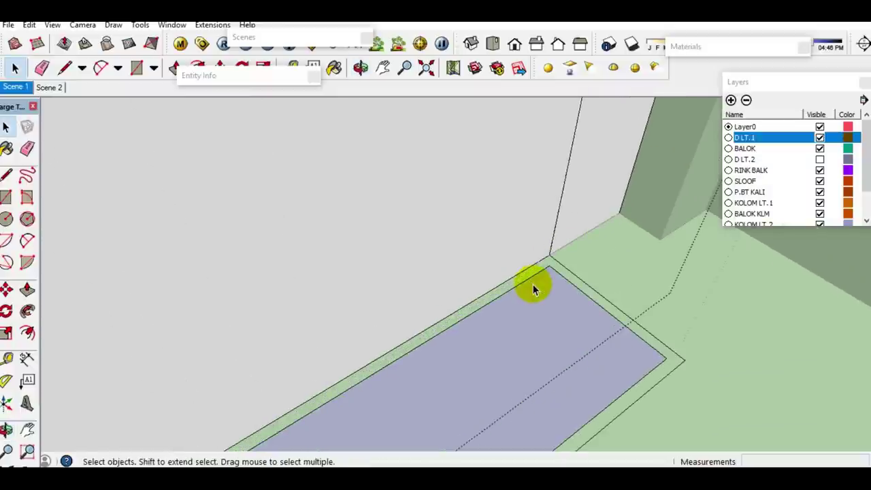
pyautogui.press('e')
pyautogui.scroll(2, 557, 256)
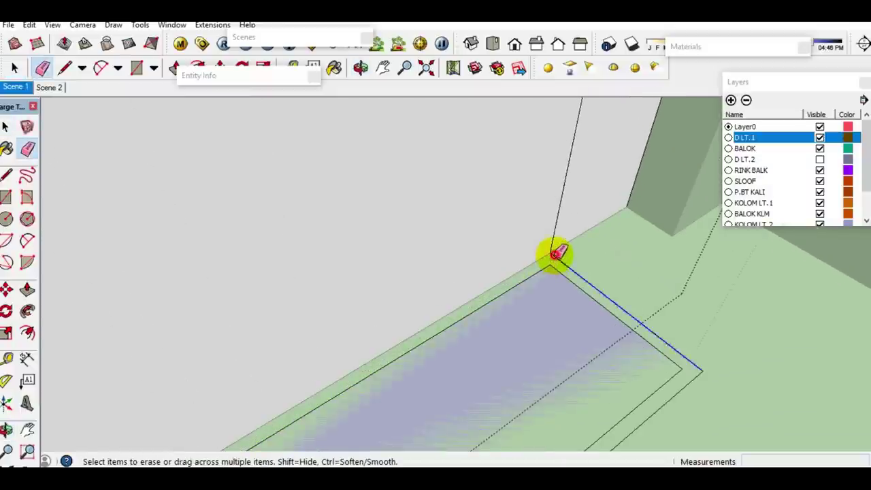
pyautogui.press('space')
pyautogui.scroll(-2, 555, 259)
pyautogui.moveTo(555, 261); pyautogui.dragTo(505, 292, button='middle')
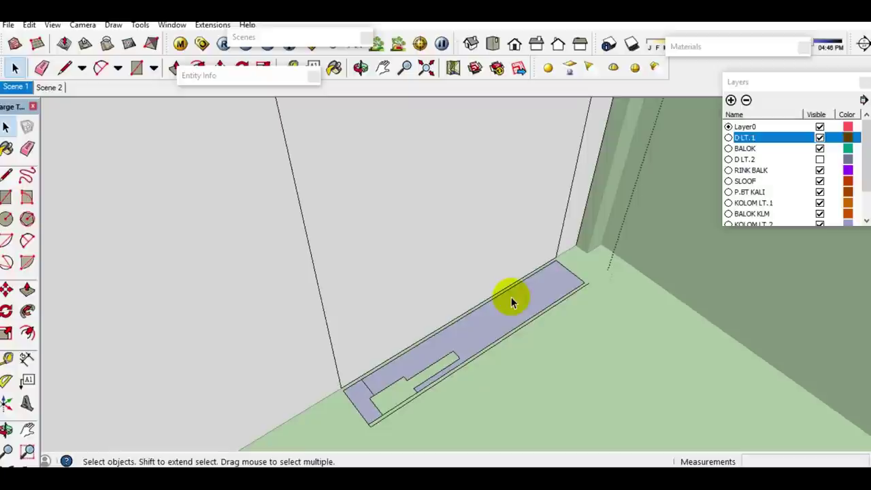
# - Sweep the floor profile around the opening into a frame, reverse its faces, paint it Brick Red
pyautogui.click(392, 236)
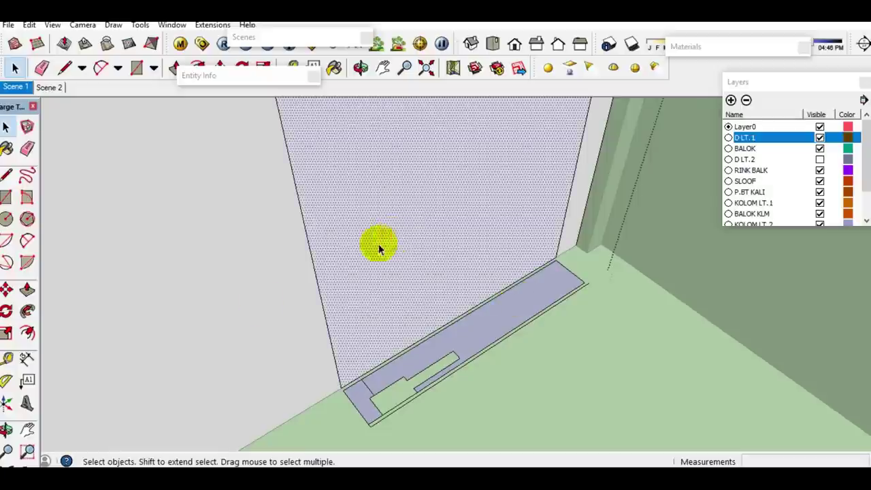
pyautogui.click(27, 309)
pyautogui.click(357, 399)
pyautogui.press('space')
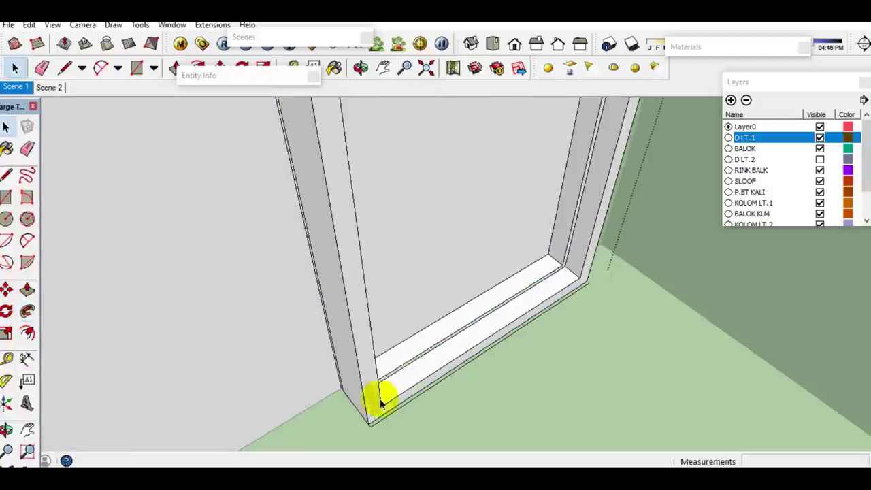
pyautogui.click(407, 389)
pyautogui.tripleClick(406, 389)
pyautogui.rightClick(408, 389)
pyautogui.click(459, 289)
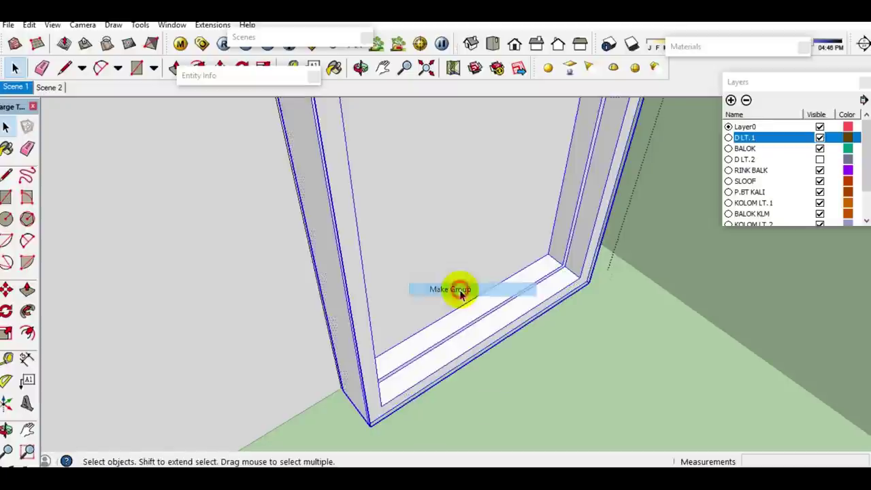
pyautogui.press('b')
pyautogui.click(707, 80)
pyautogui.click(454, 309)
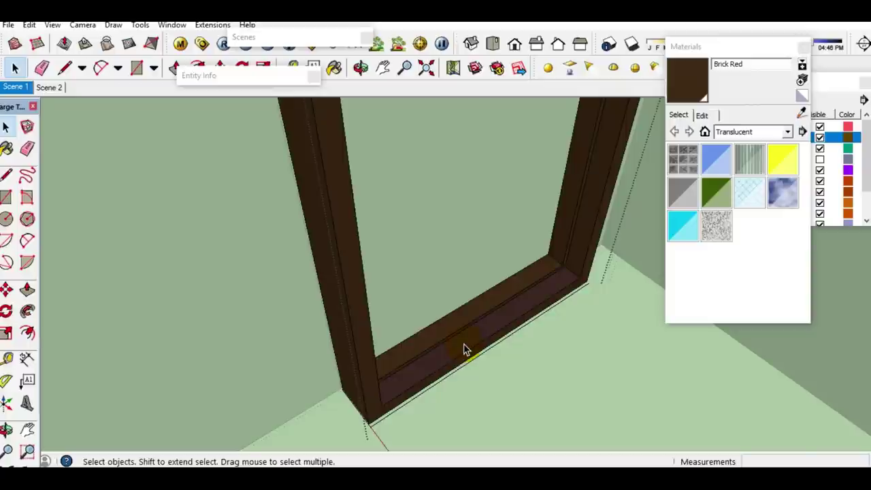
# - Push/Pull the sill face down 60 mm and erase it
pyautogui.press('p')
pyautogui.click(459, 354)
pyautogui.press('space')
pyautogui.moveTo(463, 365); pyautogui.dragTo(442, 340, button='middle')
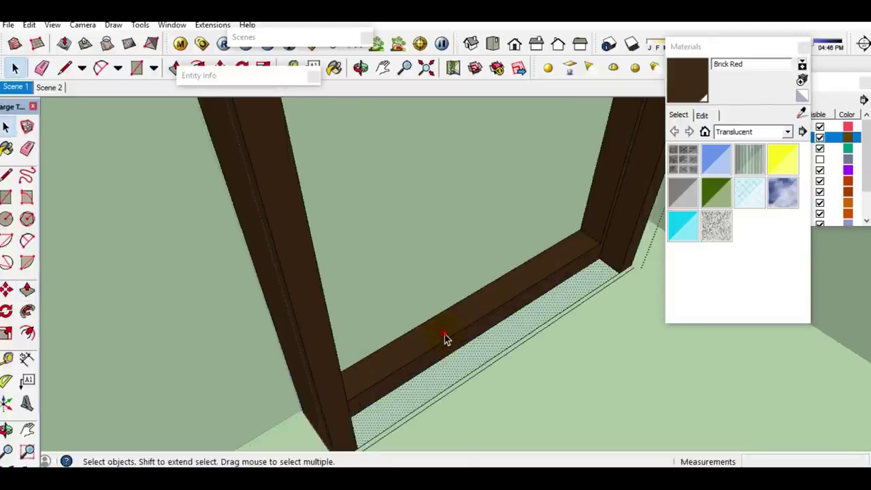
pyautogui.press('p')
pyautogui.click(441, 347)
pyautogui.click(436, 359)
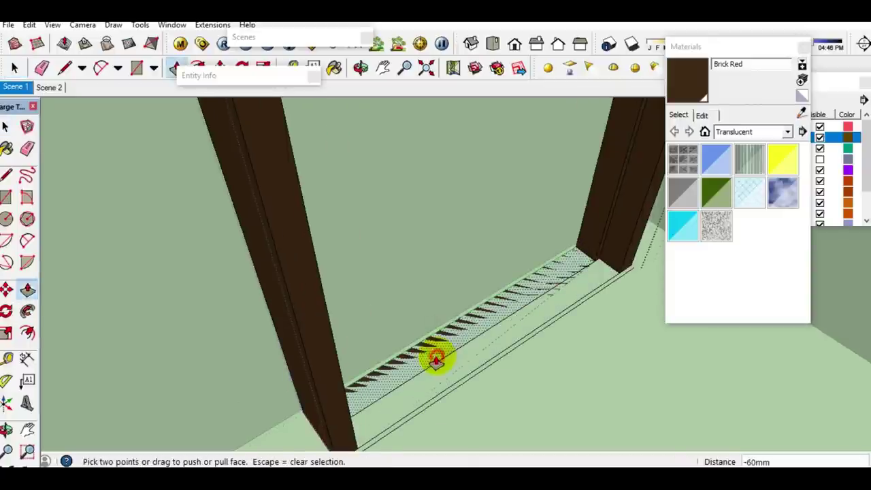
pyautogui.press('space')
pyautogui.press('e')
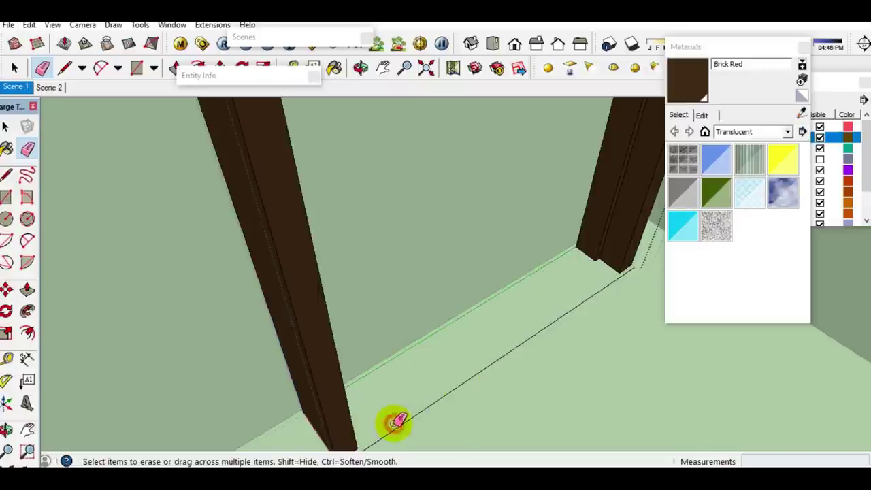
pyautogui.press('space')
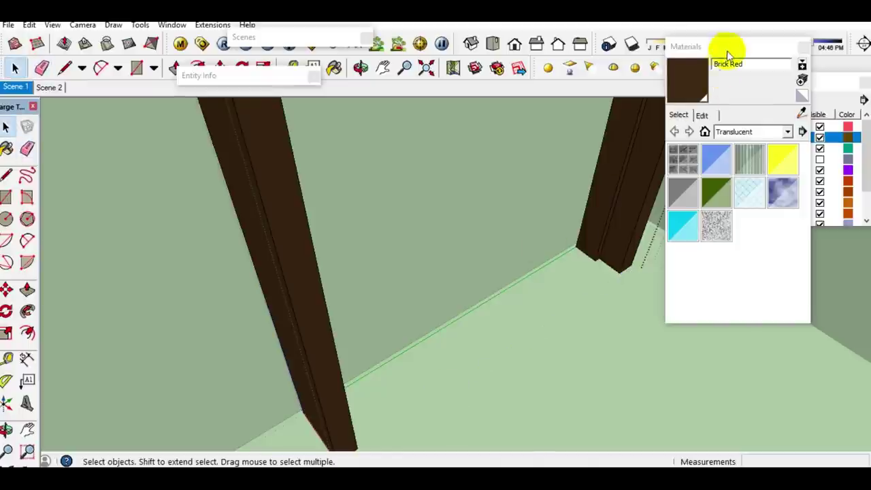
# - Push the wall face between the jambs through to open the doorway
pyautogui.click(444, 330)
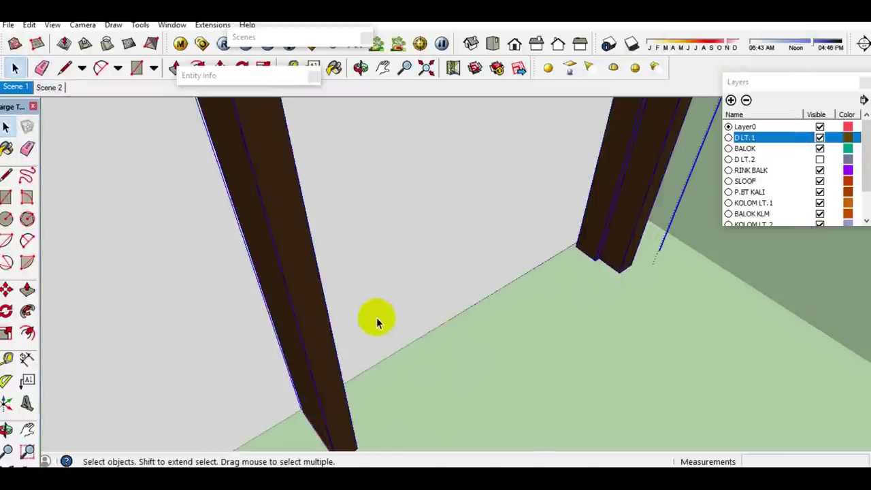
pyautogui.moveTo(380, 308); pyautogui.dragTo(289, 340, button='middle')
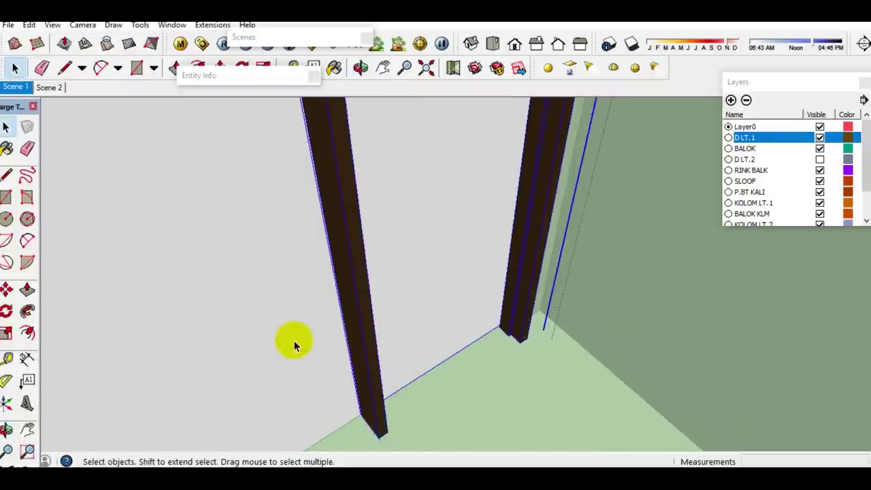
pyautogui.click(432, 276)
pyautogui.press('p')
pyautogui.click(432, 276)
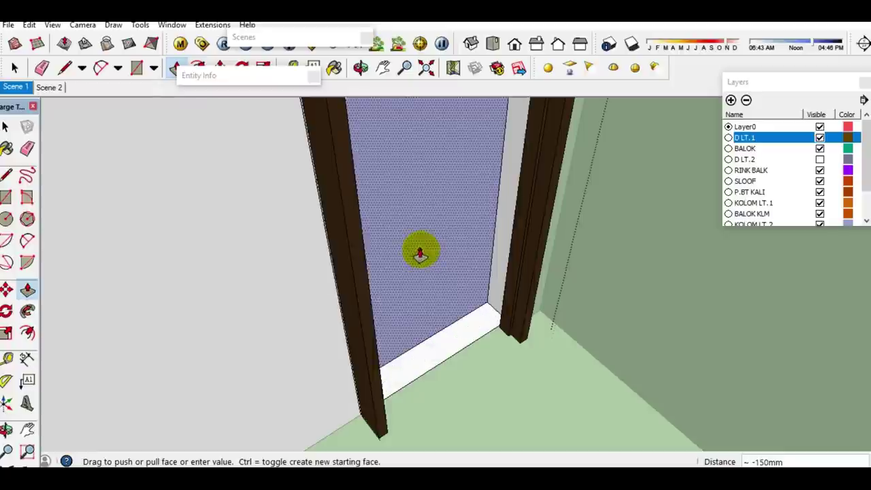
pyautogui.click(420, 249)
pyautogui.press('space')
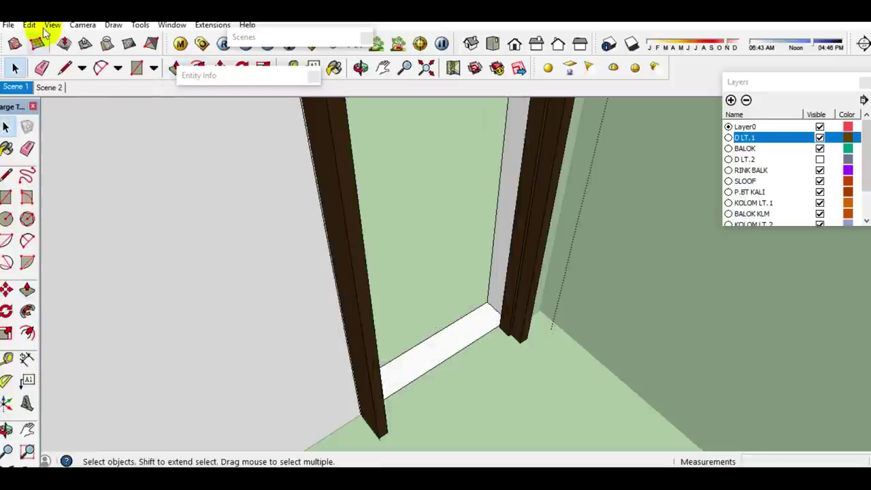
# - Unhide all to restore the door, then scale its bottom edge down to the floor
pyautogui.click(31, 25)
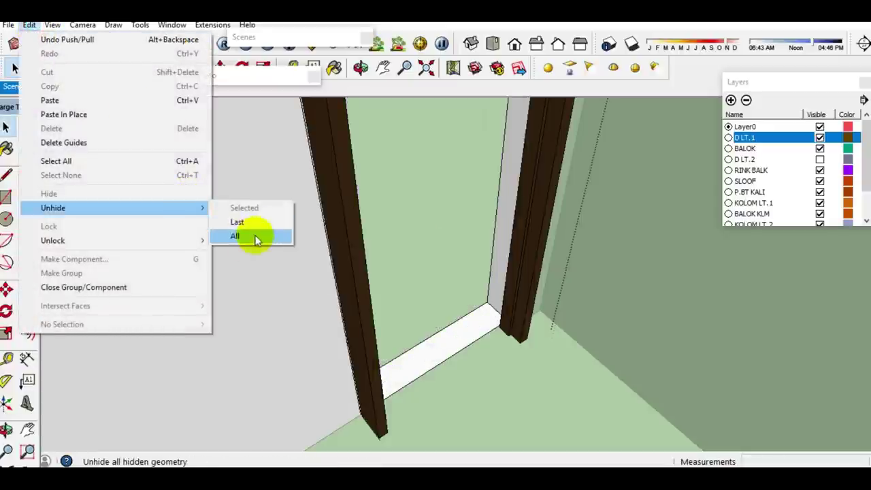
pyautogui.click(257, 238)
pyautogui.press('s')
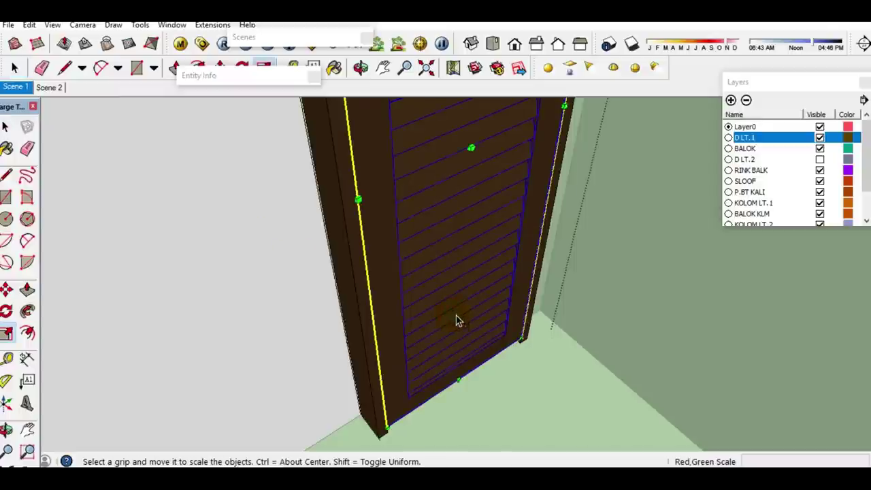
pyautogui.scroll(3, 449, 337)
pyautogui.moveTo(443, 358)
pyautogui.mouseDown(button='middle')
pyautogui.moveTo(410, 290)
pyautogui.moveTo(410, 263)
pyautogui.moveTo(436, 156)
pyautogui.moveTo(462, 116)
pyautogui.mouseUp(button='middle')
pyautogui.scroll(3, 422, 301)
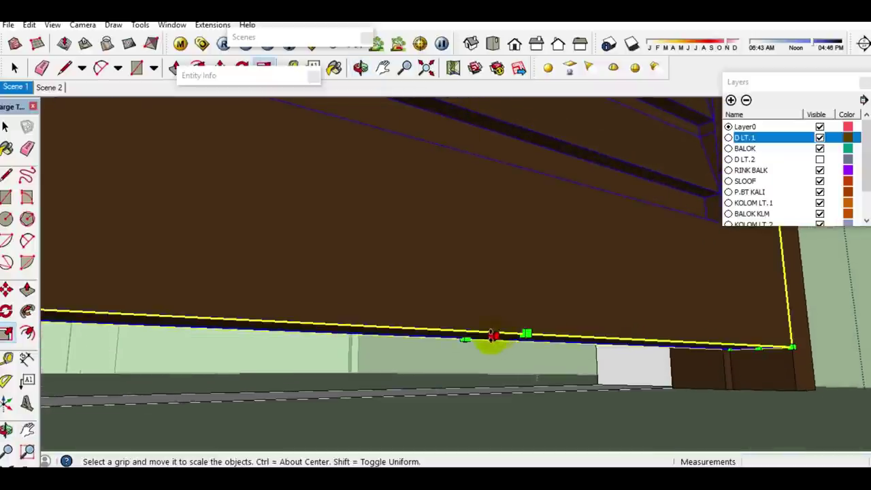
pyautogui.moveTo(493, 335); pyautogui.dragTo(479, 406)
pyautogui.press('space')
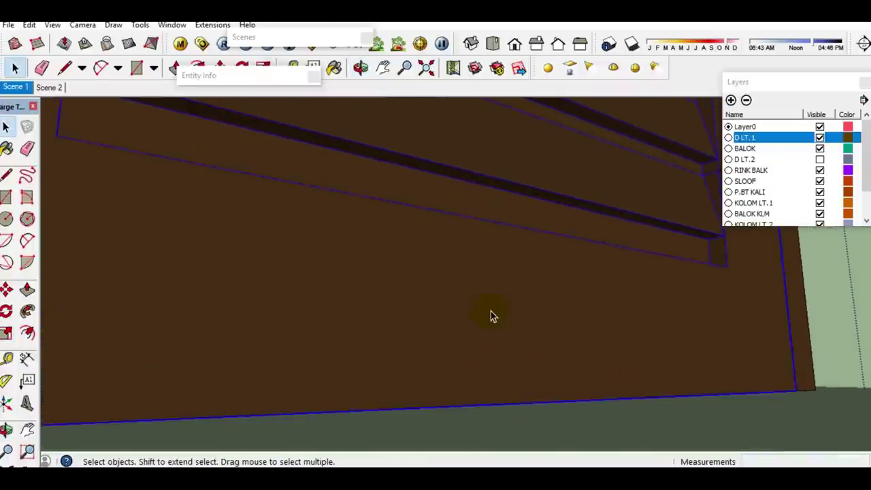
# - Flip the door group along its red axis; try a rotation and cancel it
pyautogui.rightClick(481, 272)
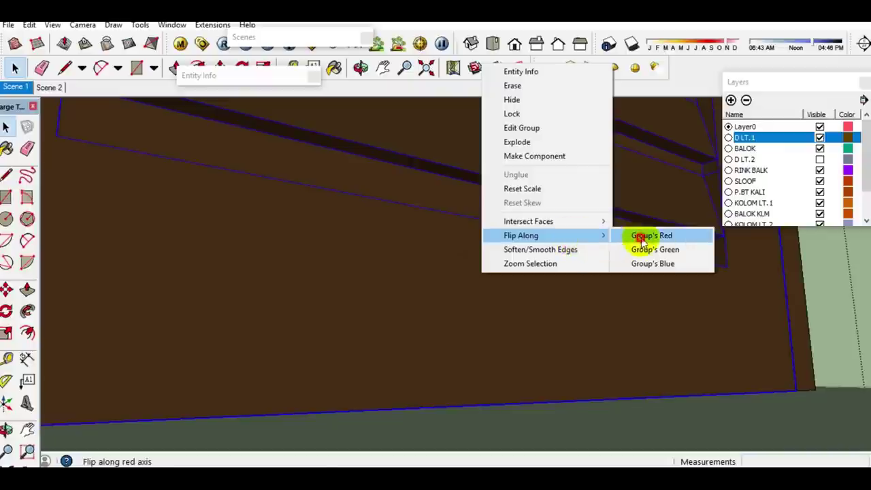
pyautogui.click(641, 240)
pyautogui.moveTo(642, 243)
pyautogui.mouseDown(button='middle')
pyautogui.moveTo(604, 305)
pyautogui.moveTo(534, 238)
pyautogui.moveTo(533, 298)
pyautogui.moveTo(542, 173)
pyautogui.mouseUp(button='middle')
pyautogui.press('q')
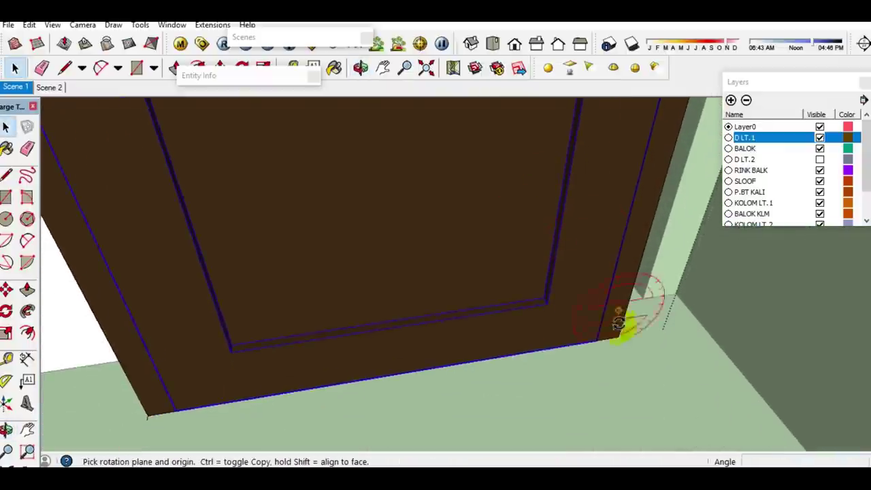
pyautogui.click(598, 342)
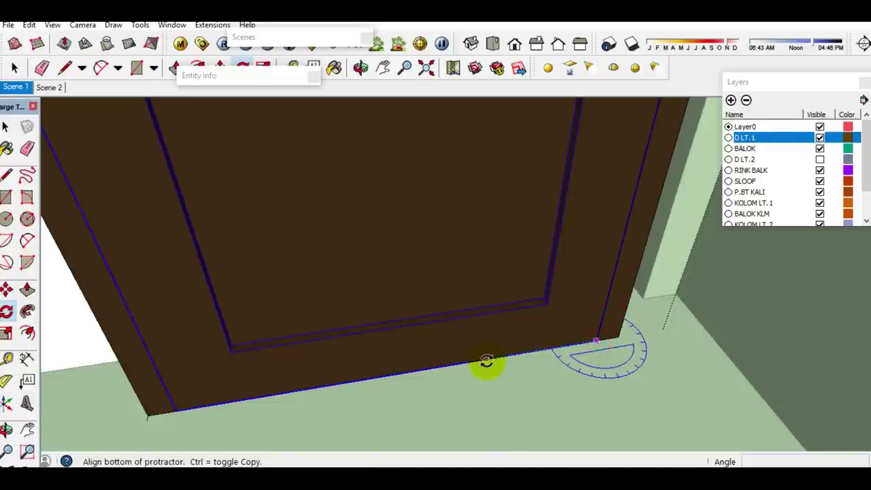
pyautogui.click(486, 360)
pyautogui.press('space')
# - Inspect the door base, then zoom out to the whole building and select the interior wall panel
pyautogui.moveTo(553, 379)
pyautogui.mouseDown(button='middle')
pyautogui.moveTo(582, 379)
pyautogui.moveTo(351, 386)
pyautogui.mouseUp(button='middle')
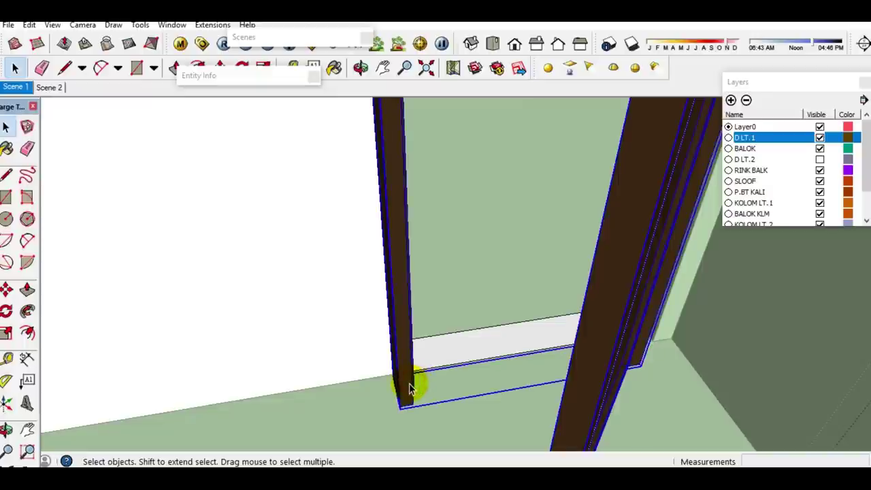
pyautogui.press('m')
pyautogui.scroll(2, 401, 406)
pyautogui.moveTo(400, 406)
pyautogui.mouseDown(button='middle')
pyautogui.moveTo(408, 359)
pyautogui.moveTo(369, 346)
pyautogui.moveTo(391, 366)
pyautogui.moveTo(424, 361)
pyautogui.moveTo(453, 412)
pyautogui.mouseUp(button='middle')
pyautogui.press('space')
pyautogui.scroll(-3, 472, 381)
pyautogui.press('e')
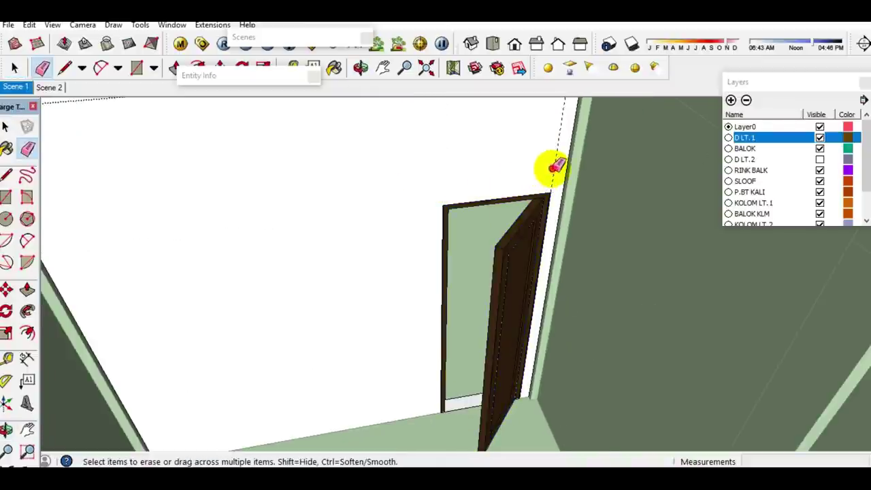
pyautogui.press('space')
pyautogui.scroll(-3, 520, 232)
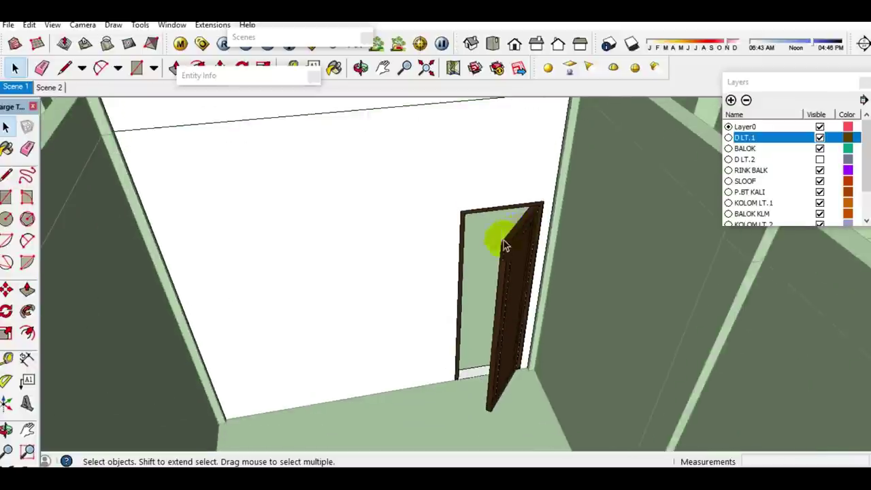
pyautogui.scroll(-5, 511, 238)
pyautogui.moveTo(482, 249); pyautogui.dragTo(379, 302, button='middle')
pyautogui.click(373, 304)
pyautogui.scroll(3, 361, 302)
# - Make the wall panel unique, edit it, and paste the door with its frame into place
pyautogui.rightClick(357, 301)
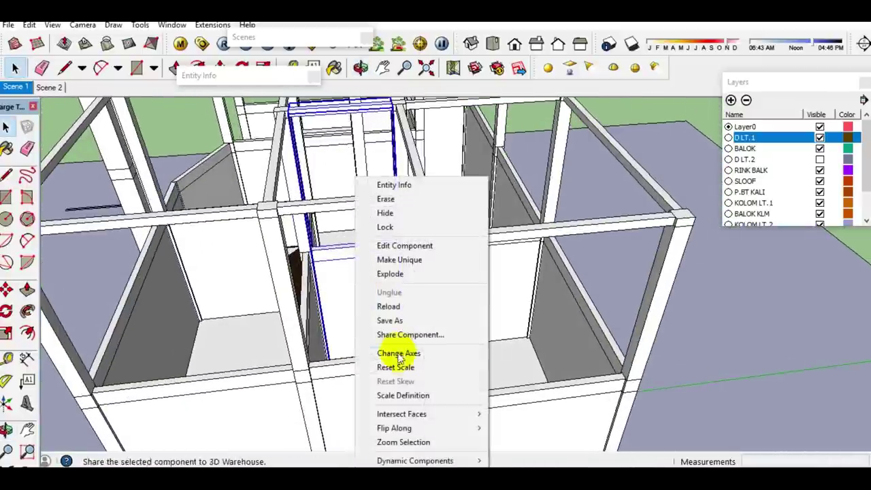
pyautogui.click(400, 259)
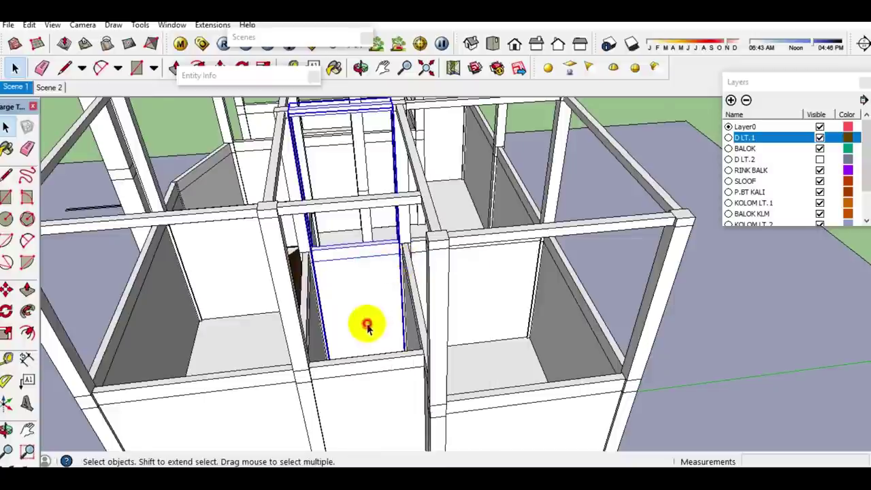
pyautogui.doubleClick(366, 325)
pyautogui.scroll(3, 372, 317)
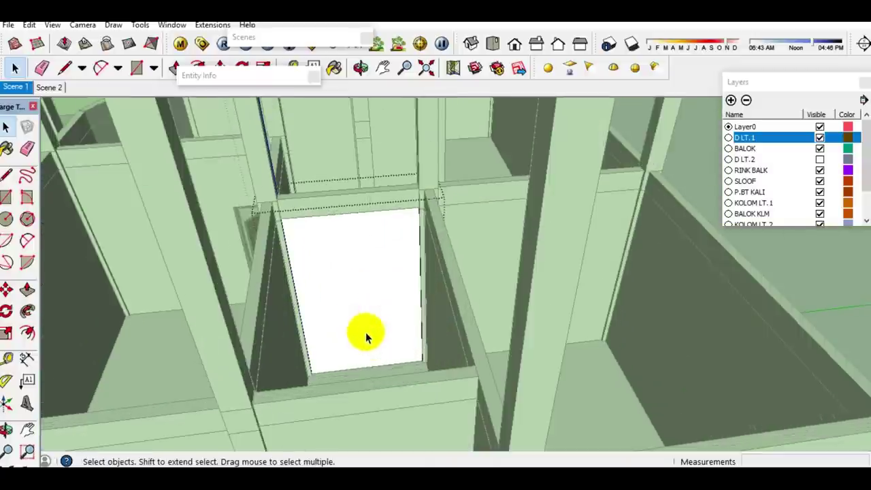
pyautogui.click(349, 335)
pyautogui.hotkey('ctrl', 'v')
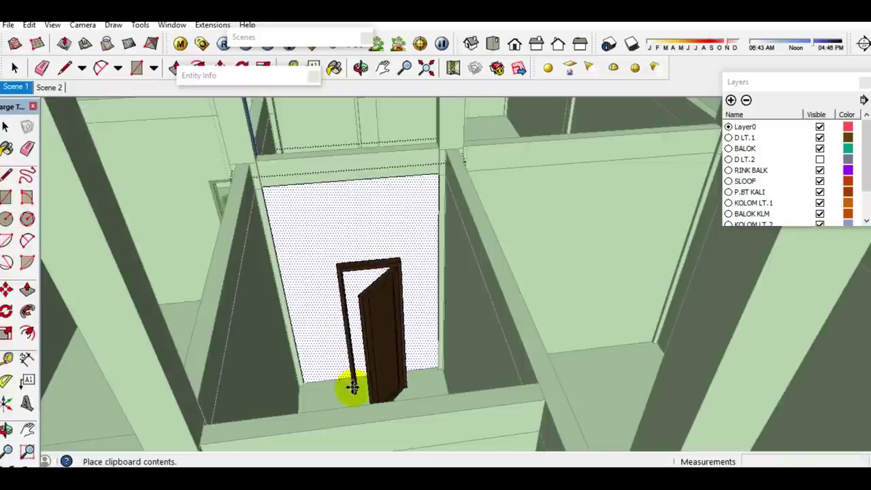
pyautogui.click(352, 389)
# - Start a Tape Measure guide offset from the pasted door's jamb
pyautogui.scroll(3, 356, 379)
pyautogui.moveTo(356, 379); pyautogui.dragTo(413, 409, button='middle')
pyautogui.press('m')
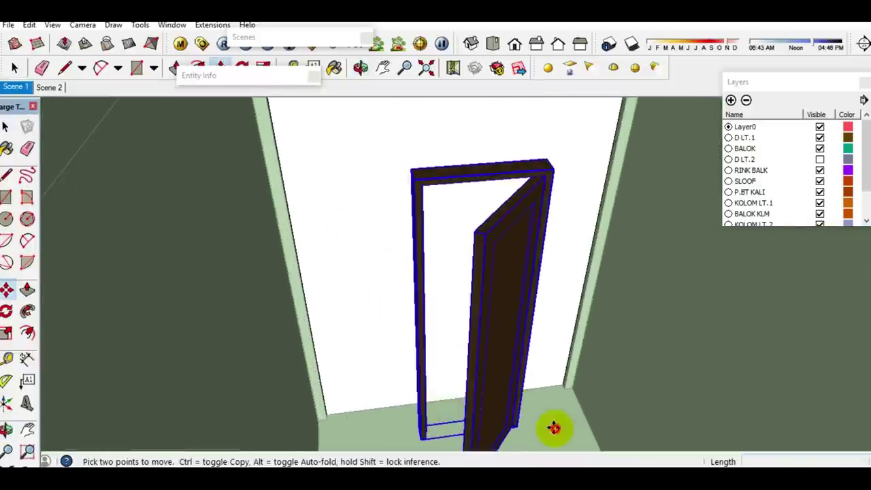
pyautogui.press('space')
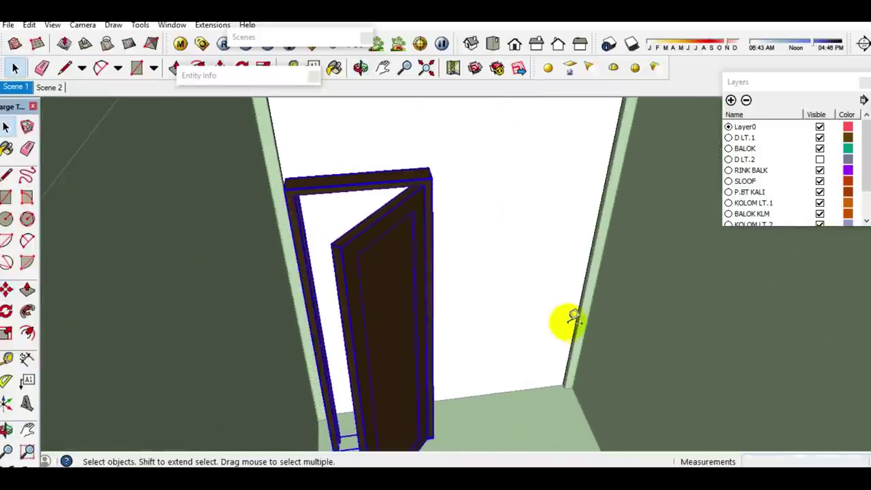
pyautogui.scroll(2, 573, 317)
pyautogui.press('t')
pyautogui.press('space')
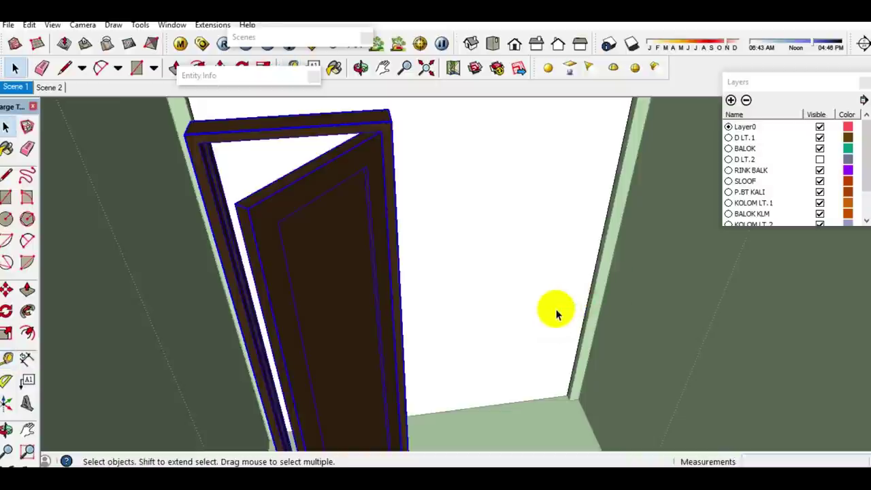
pyautogui.click(586, 295)
pyautogui.write('850')
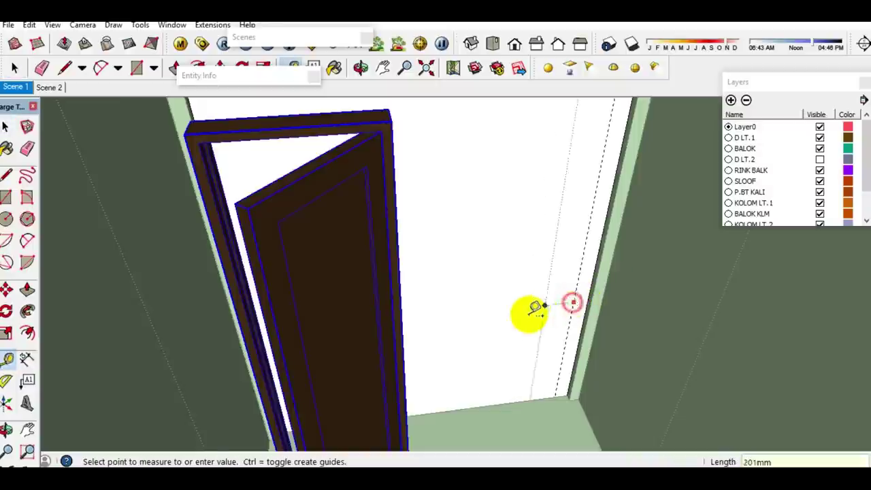
# - Draw a 2500 by 850 mm rectangle from a floor guide and push it through the wall
pyautogui.click(499, 404)
pyautogui.click(474, 351)
pyautogui.press('r')
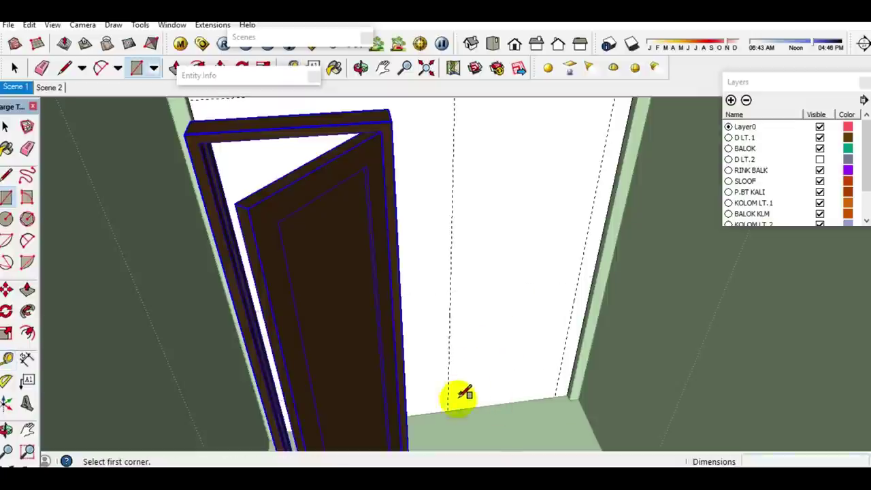
pyautogui.click(449, 406)
pyautogui.scroll(-2, 449, 406)
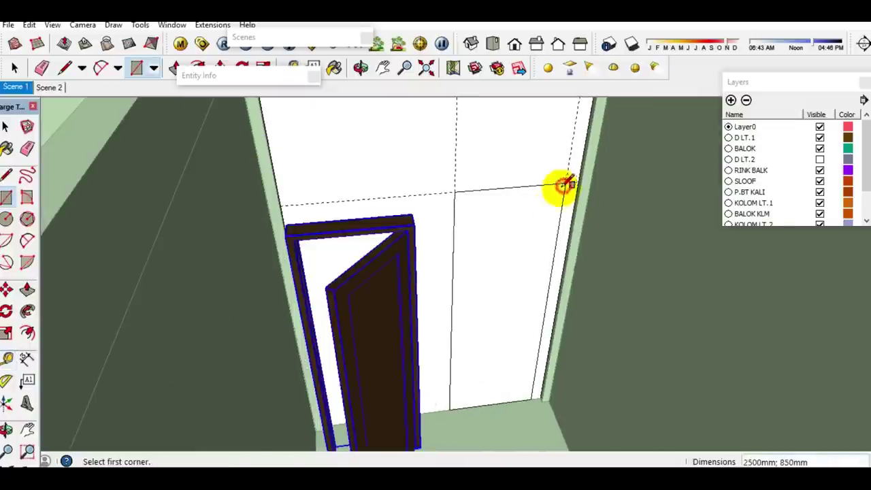
pyautogui.press('space')
pyautogui.click(496, 291)
pyautogui.press('p')
pyautogui.click(497, 291)
pyautogui.click(495, 267)
pyautogui.press('space')
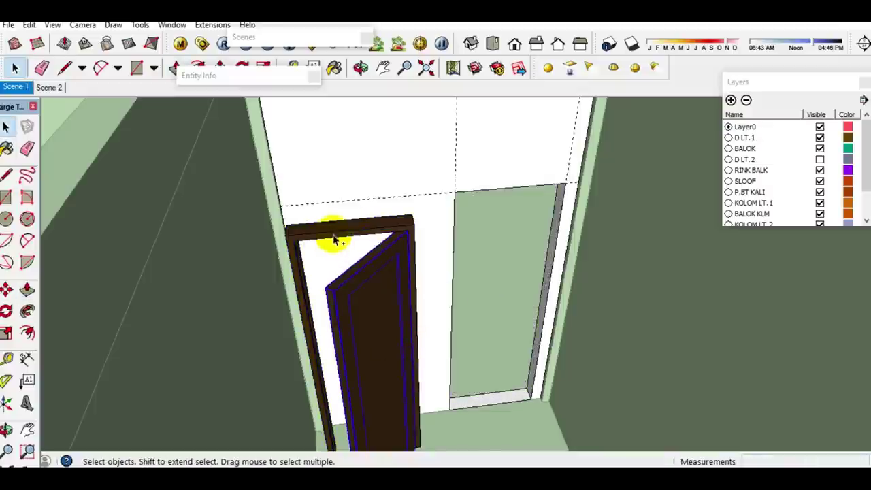
# - Move the door by its bottom corner to the new opening's corner
pyautogui.scroll(2, 346, 408)
pyautogui.scroll(3, 346, 411)
pyautogui.scroll(2, 343, 407)
pyautogui.scroll(2, 342, 402)
pyautogui.press('m')
pyautogui.click(334, 389)
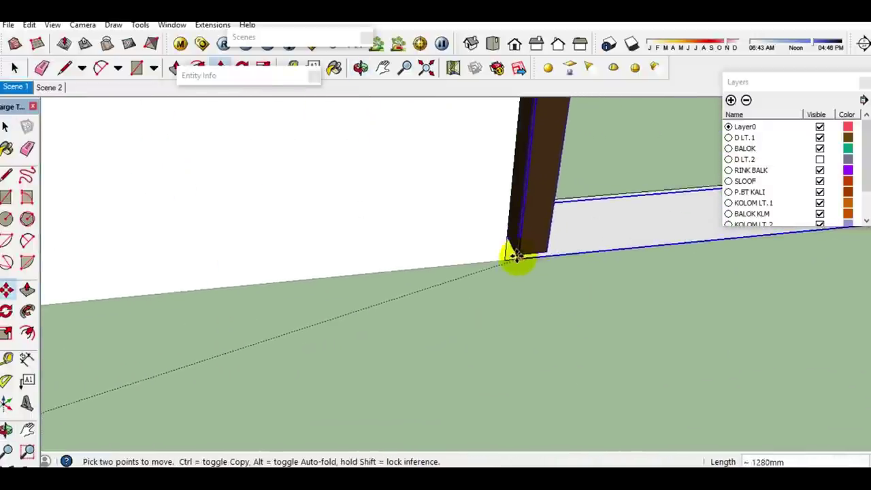
pyautogui.click(521, 264)
pyautogui.press('space')
pyautogui.moveTo(524, 268); pyautogui.dragTo(495, 302, button='middle')
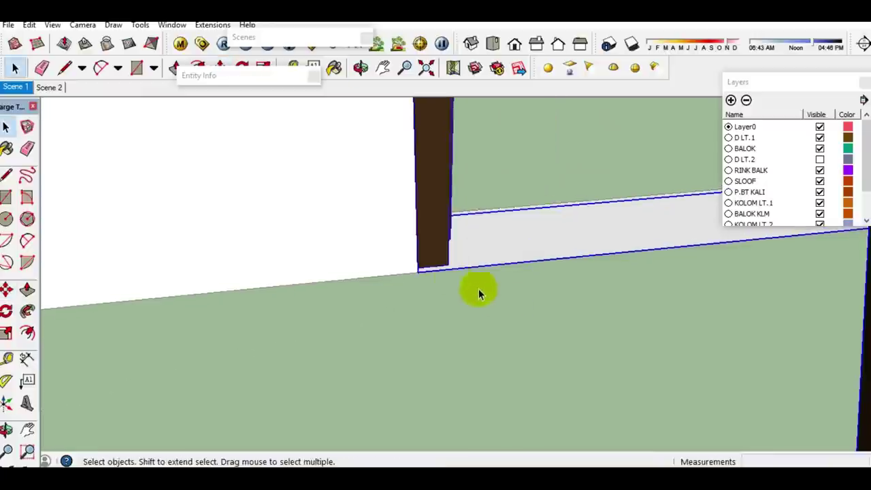
pyautogui.moveTo(438, 268); pyautogui.dragTo(447, 365, button='middle')
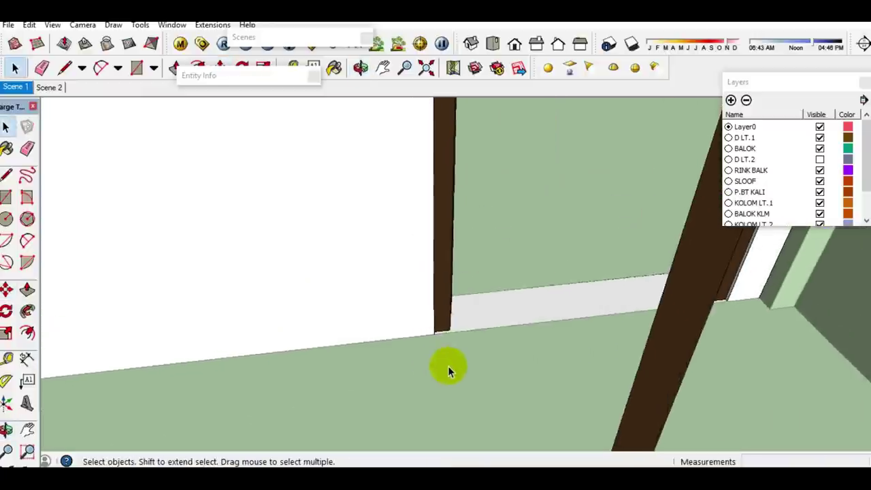
# - Make the wall component unique and open it for editing
pyautogui.scroll(-3, 448, 364)
pyautogui.scroll(-3, 450, 366)
pyautogui.scroll(-5, 450, 361)
pyautogui.scroll(-3, 476, 353)
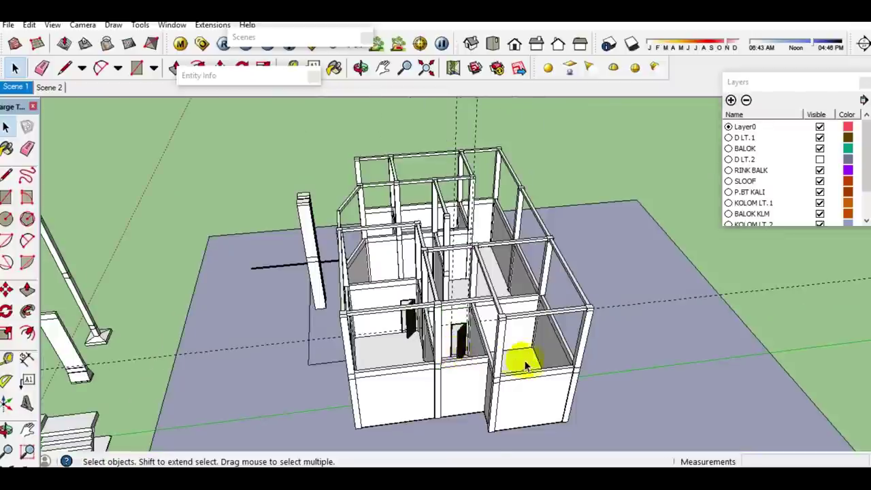
pyautogui.scroll(3, 476, 357)
pyautogui.scroll(-2, 443, 362)
pyautogui.rightClick(440, 357)
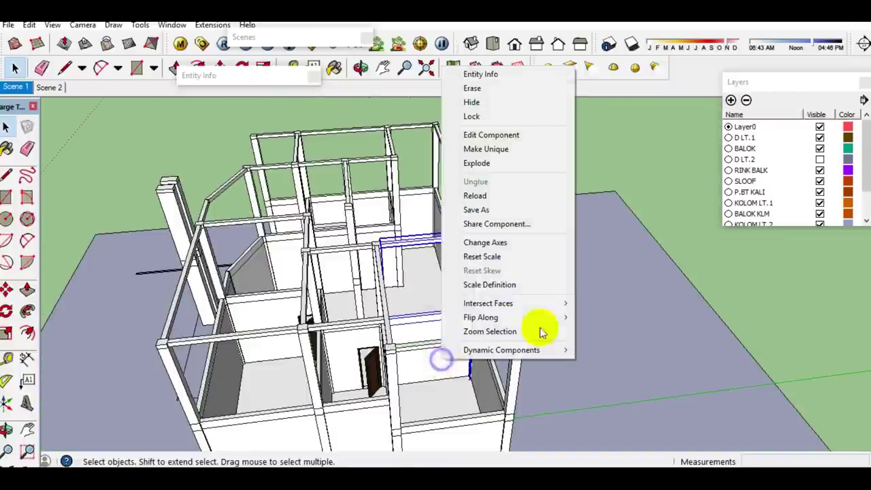
pyautogui.click(488, 151)
pyautogui.doubleClick(446, 366)
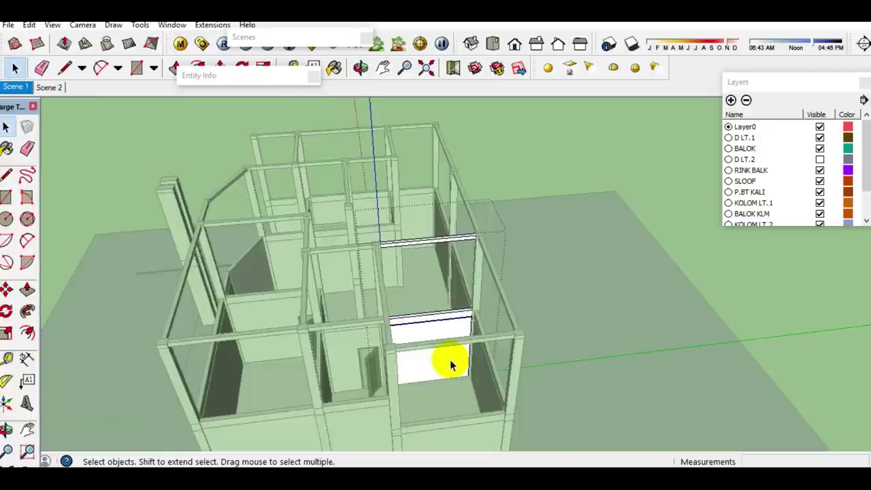
# - Add an 850 mm guide from the panel edge and draw the 2500 × 850 mm door rectangle
pyautogui.scroll(2, 445, 361)
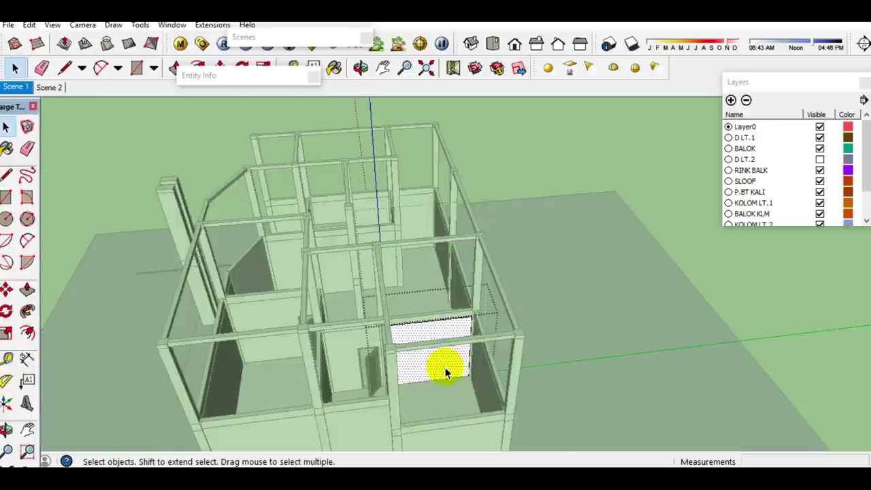
pyautogui.scroll(3, 447, 366)
pyautogui.scroll(3, 441, 369)
pyautogui.scroll(3, 444, 313)
pyautogui.scroll(3, 480, 288)
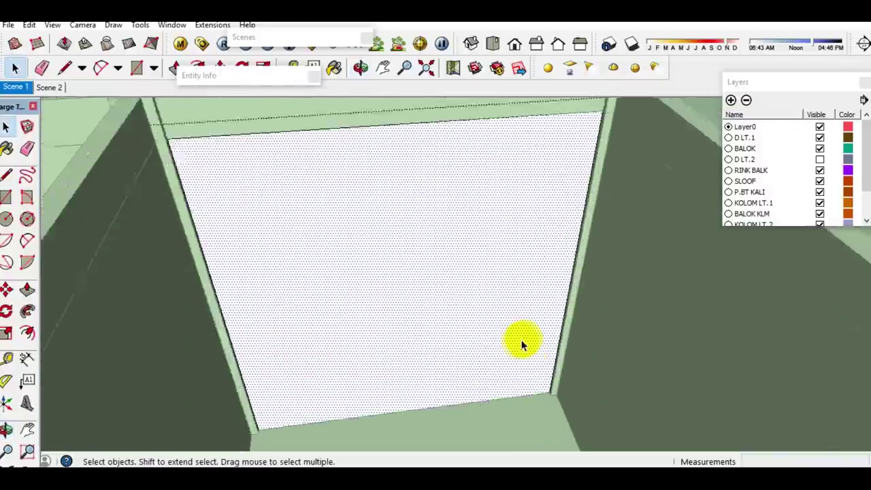
pyautogui.scroll(1, 521, 342)
pyautogui.press('t')
pyautogui.click(574, 302)
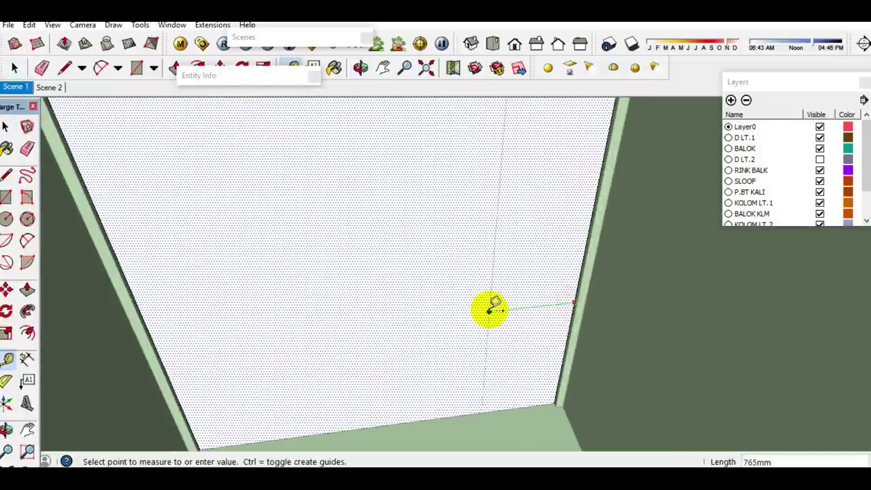
pyautogui.click(563, 299)
pyautogui.click(563, 299)
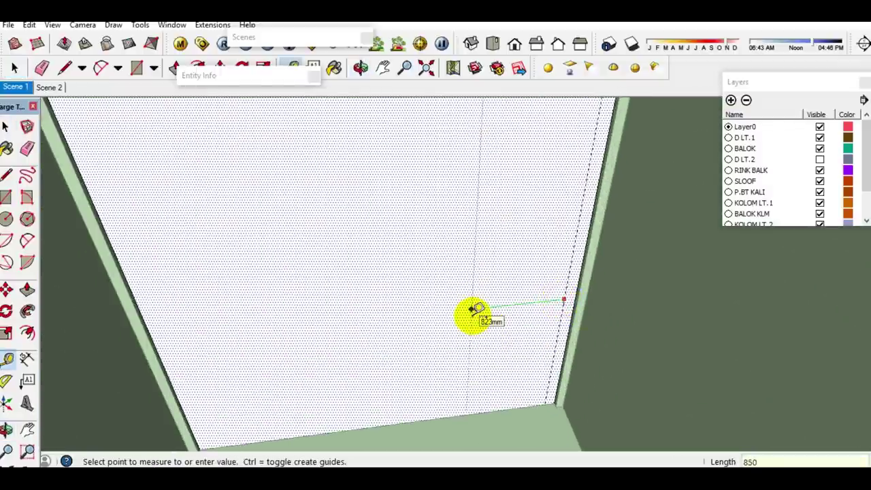
pyautogui.press('Return')
pyautogui.click(504, 410)
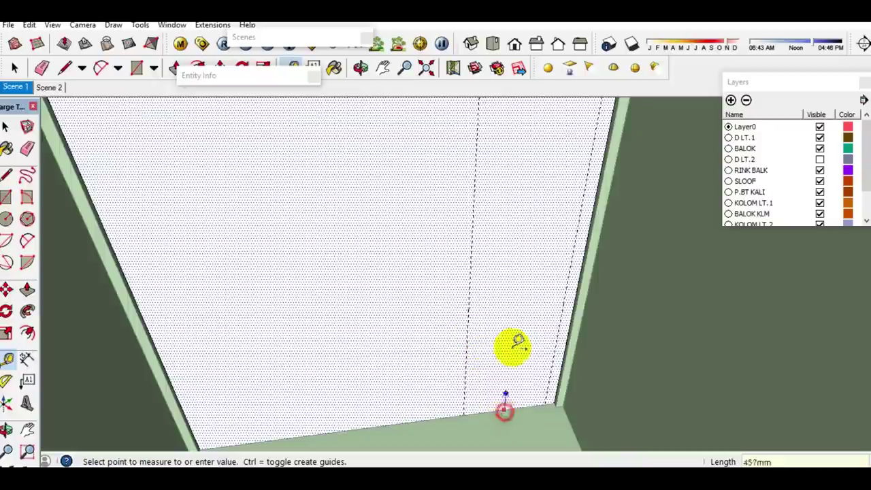
pyautogui.press('r')
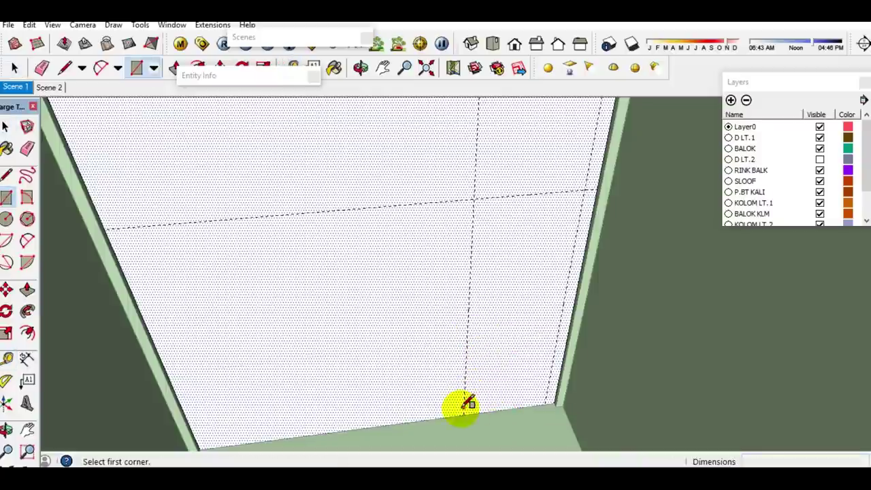
pyautogui.click(584, 191)
# - Push the door rectangle back 150 mm to cut the opening through the wall
pyautogui.press('space')
pyautogui.click(514, 287)
pyautogui.press('p')
pyautogui.moveTo(515, 287); pyautogui.dragTo(520, 273)
pyautogui.click(520, 273)
pyautogui.press('space')
# - Place the pasted brown door and move it into the opening's bottom corner
pyautogui.click(466, 430)
pyautogui.scroll(3, 470, 438)
pyautogui.scroll(3, 462, 441)
pyautogui.scroll(-2, 463, 408)
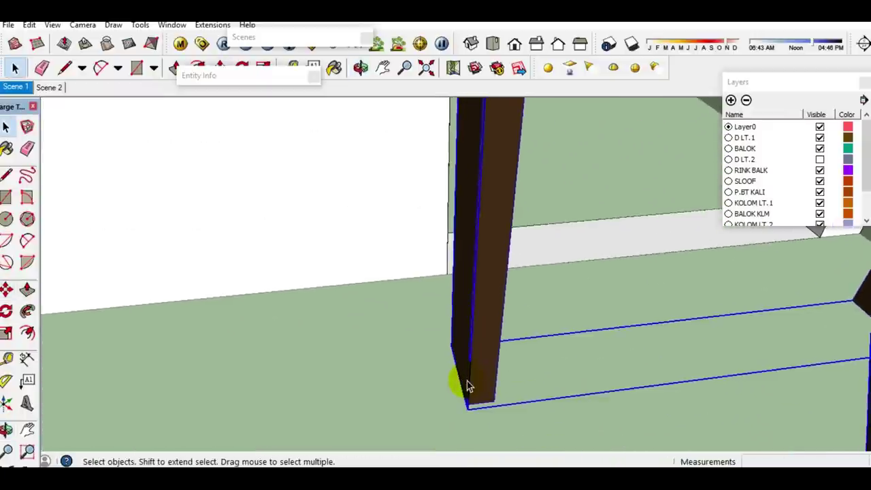
pyautogui.press('m')
pyautogui.scroll(-2, 467, 405)
pyautogui.click(467, 410)
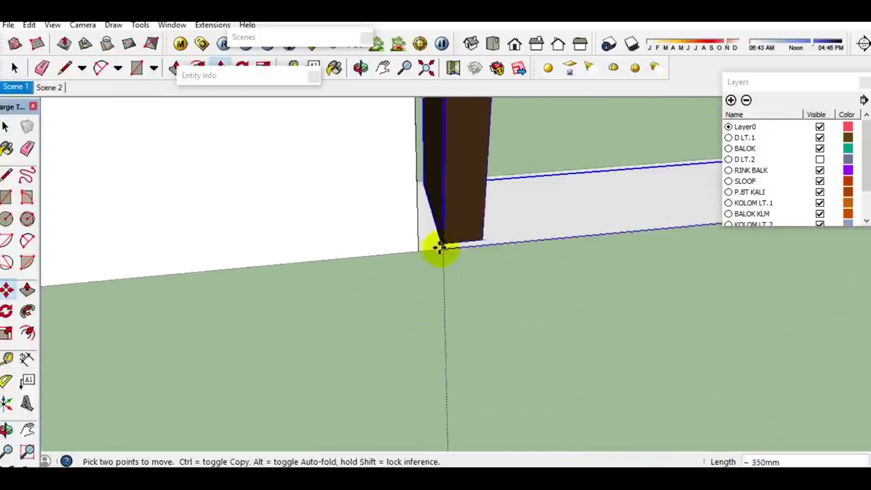
pyautogui.click(418, 249)
pyautogui.press('space')
# - Orbit out to view the building frame and select the next wall component
pyautogui.scroll(3, 449, 340)
pyautogui.moveTo(458, 374); pyautogui.dragTo(449, 390, button='middle')
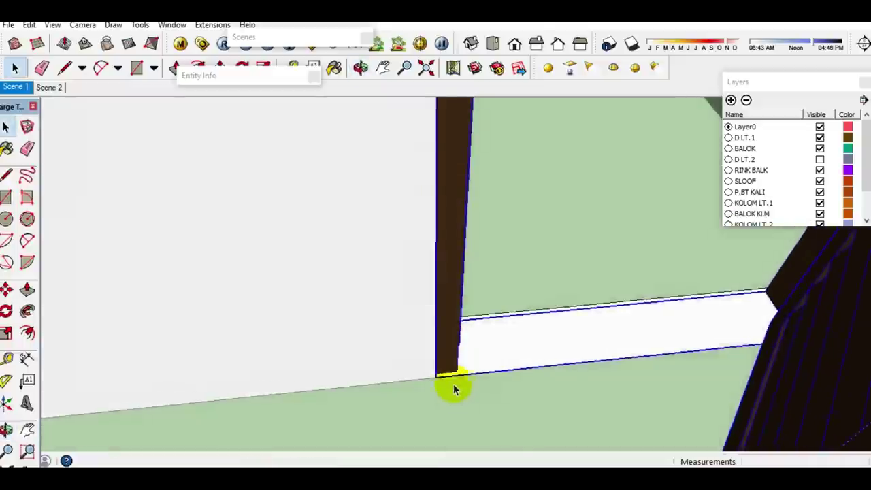
pyautogui.scroll(-3, 456, 377)
pyautogui.scroll(-4, 462, 367)
pyautogui.press('e')
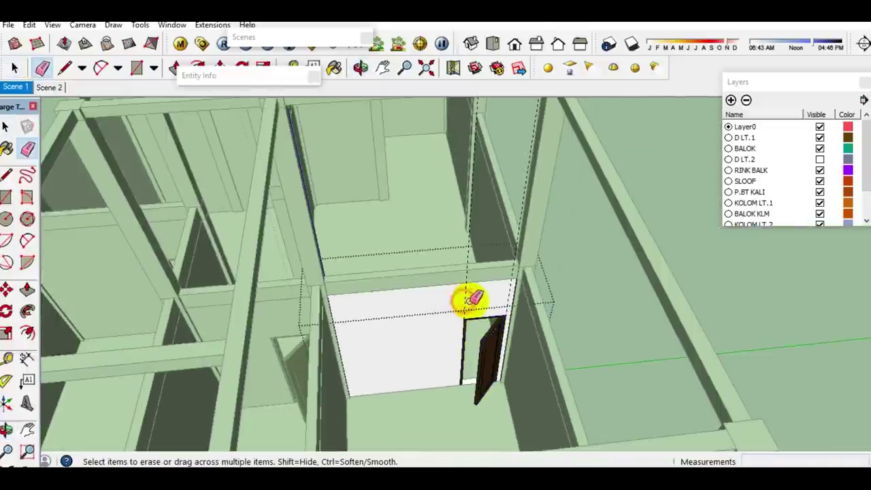
pyautogui.scroll(2, 483, 307)
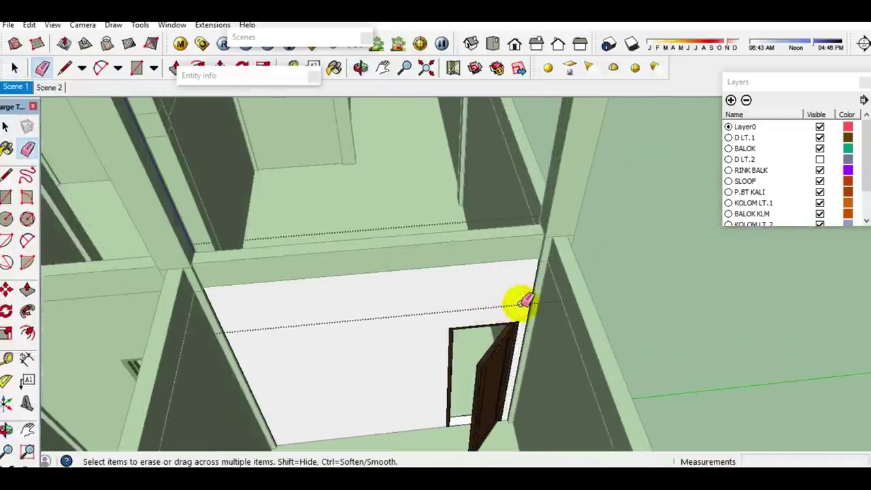
pyautogui.press('space')
pyautogui.scroll(-3, 514, 298)
pyautogui.scroll(-4, 514, 299)
pyautogui.scroll(2, 391, 248)
pyautogui.moveTo(391, 249)
pyautogui.mouseDown(button='middle')
pyautogui.moveTo(431, 297)
pyautogui.moveTo(408, 331)
pyautogui.mouseUp(button='middle')
pyautogui.click(435, 296)
pyautogui.scroll(2, 434, 314)
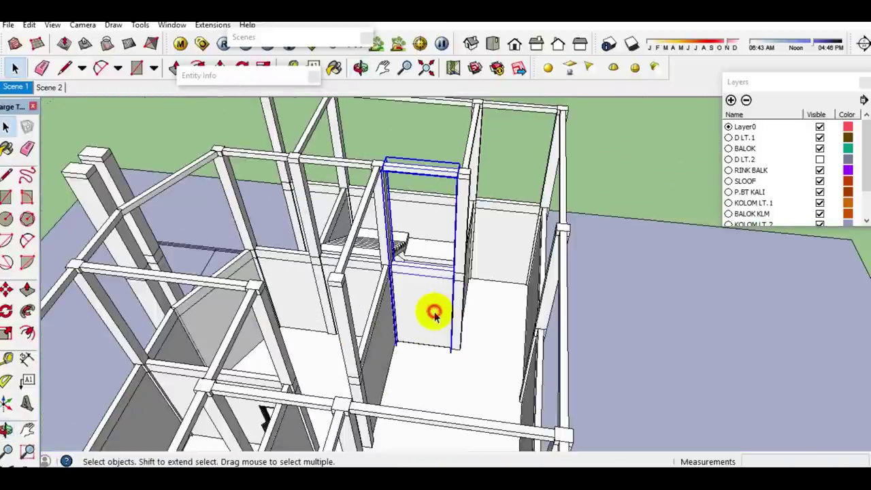
# - Make the wall component unique and orbit around the house
pyautogui.rightClick(433, 313)
pyautogui.click(482, 107)
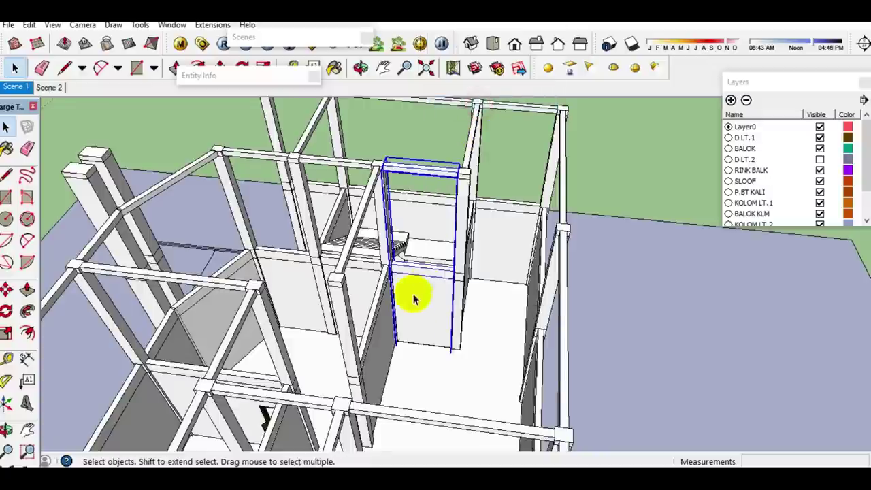
pyautogui.doubleClick(433, 313)
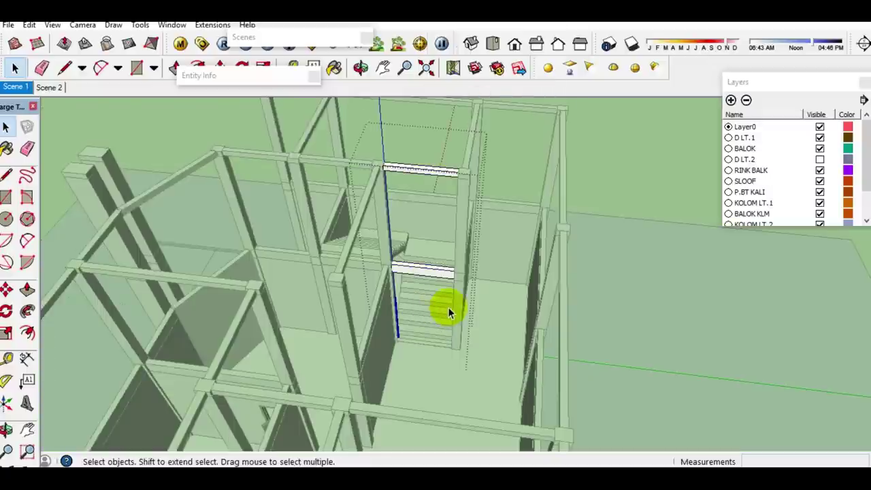
pyautogui.press('Escape')
pyautogui.moveTo(402, 307)
pyautogui.mouseDown(button='middle')
pyautogui.moveTo(527, 279)
pyautogui.moveTo(817, 163)
pyautogui.mouseUp(button='middle')
pyautogui.scroll(-5, 637, 272)
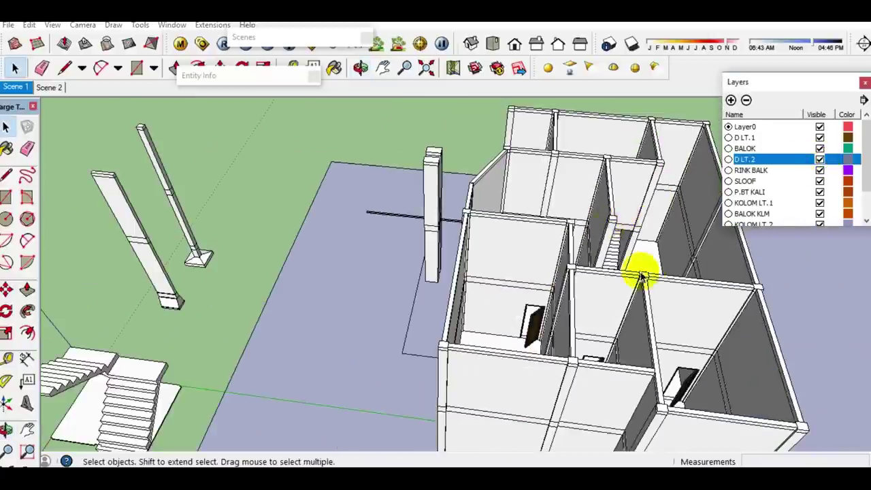
pyautogui.moveTo(637, 272); pyautogui.dragTo(511, 265, button='middle')
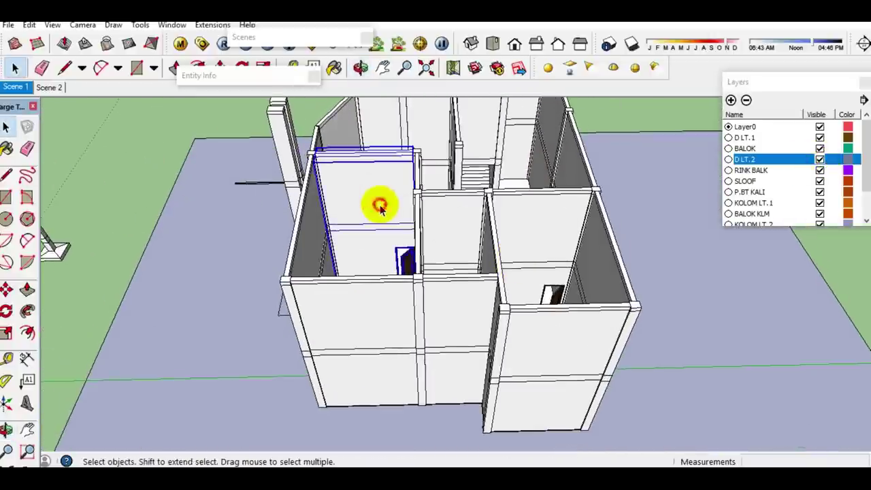
# - Copy the wall with its door 3950 mm up to the next storey
pyautogui.doubleClick(376, 202)
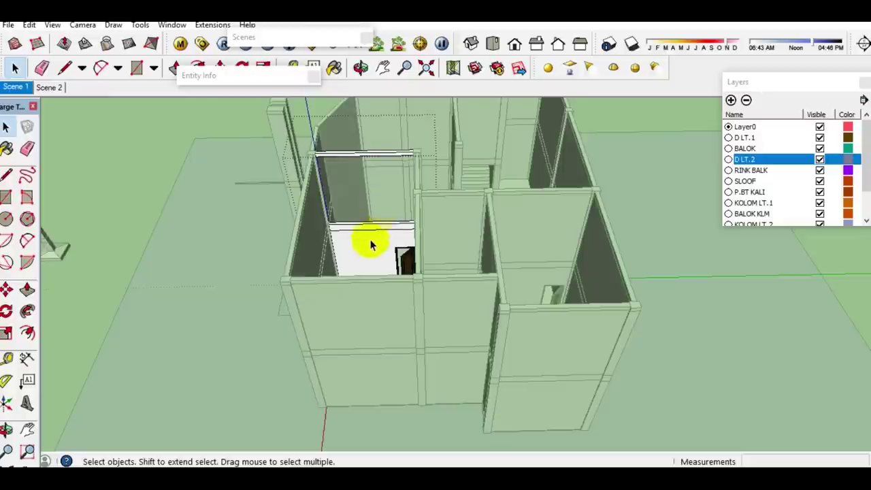
pyautogui.scroll(3, 375, 233)
pyautogui.scroll(3, 361, 261)
pyautogui.scroll(3, 313, 307)
pyautogui.scroll(2, 301, 345)
pyautogui.scroll(2, 289, 366)
pyautogui.press('m')
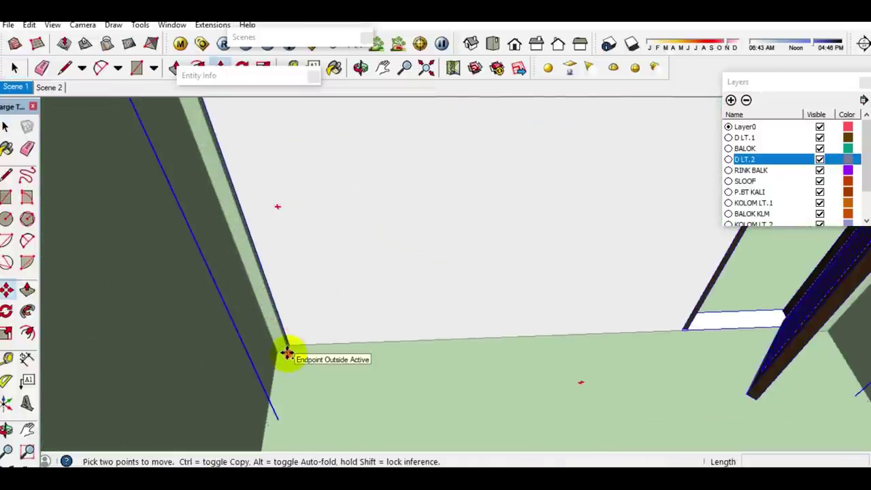
pyautogui.press('ctrl')
pyautogui.click(288, 353)
pyautogui.scroll(-3, 288, 367)
pyautogui.scroll(-3, 295, 344)
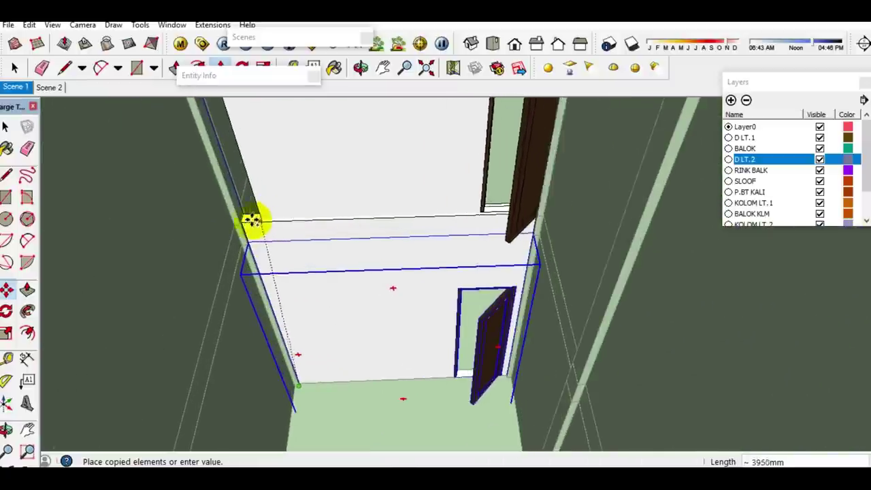
pyautogui.scroll(2, 255, 221)
pyautogui.scroll(3, 238, 227)
pyautogui.scroll(1, 217, 232)
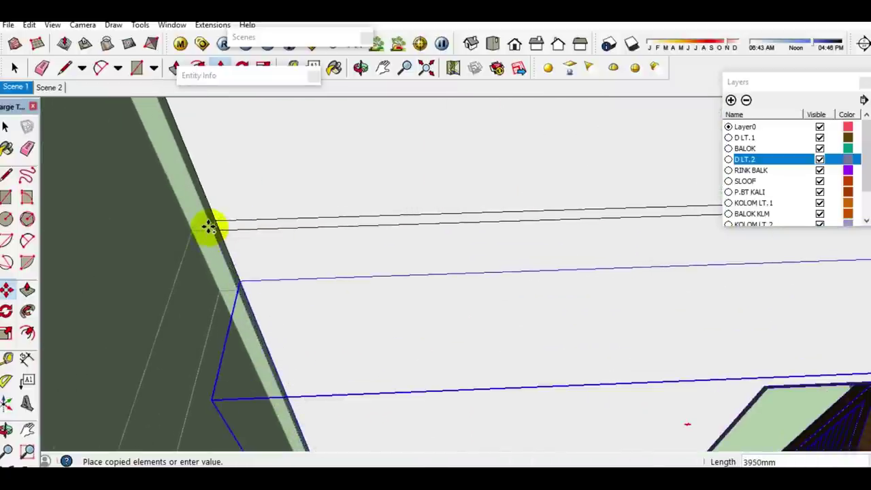
pyautogui.click(220, 238)
pyautogui.press('space')
pyautogui.scroll(-5, 295, 249)
pyautogui.moveTo(295, 249)
pyautogui.mouseDown(button='middle')
pyautogui.moveTo(340, 269)
pyautogui.moveTo(297, 165)
pyautogui.mouseUp(button='middle')
pyautogui.moveTo(318, 213)
pyautogui.mouseDown(button='middle')
pyautogui.moveTo(326, 191)
pyautogui.moveTo(252, 174)
pyautogui.mouseUp(button='middle')
# - Draw a 3700 mm line along the top of the copied wall
pyautogui.press('l')
pyautogui.scroll(2, 184, 185)
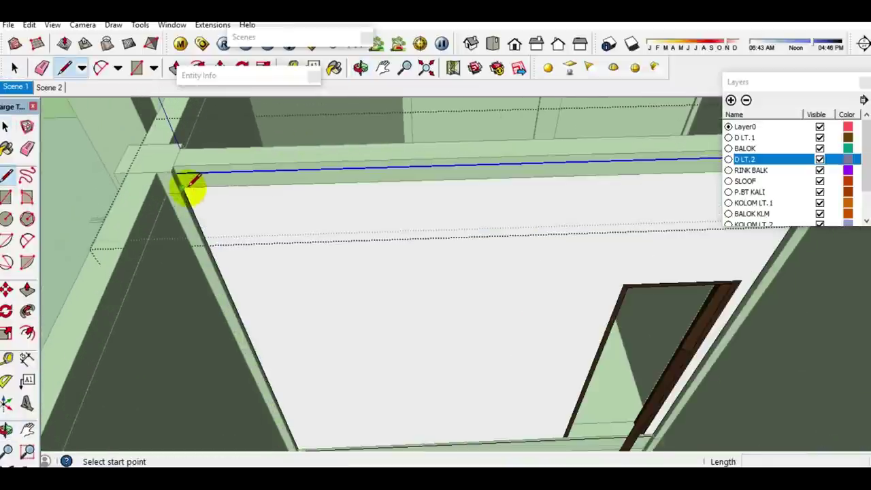
pyautogui.click(185, 184)
pyautogui.scroll(-2, 252, 214)
pyautogui.moveTo(252, 214); pyautogui.dragTo(483, 189, button='middle')
pyautogui.scroll(2, 510, 193)
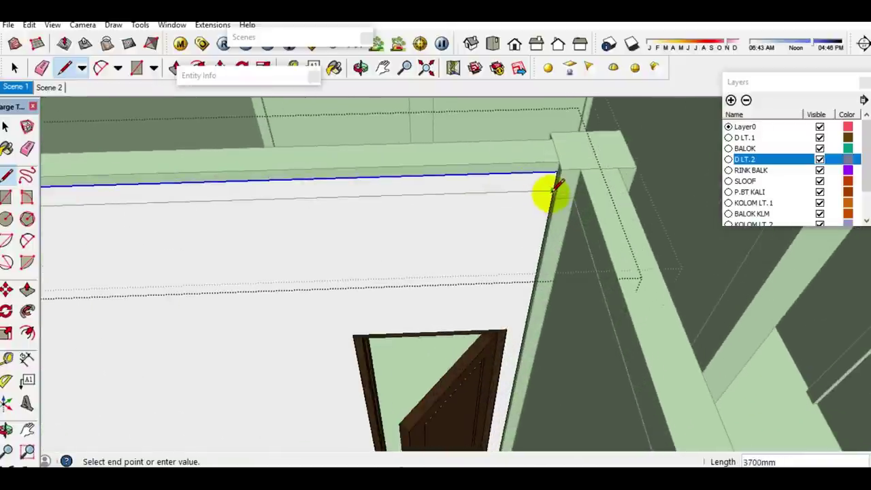
pyautogui.click(550, 189)
pyautogui.press('space')
# - Push the wall's top strip back 150 mm beneath the beam
pyautogui.click(486, 191)
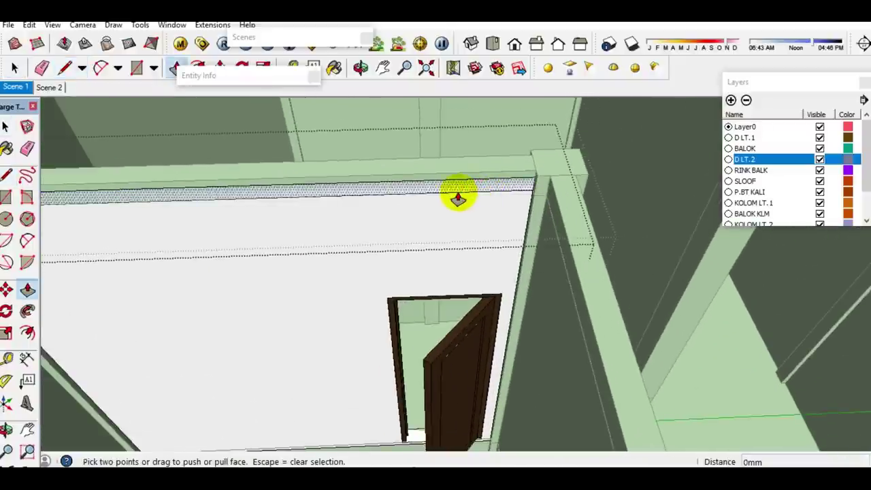
pyautogui.moveTo(458, 191); pyautogui.dragTo(454, 157)
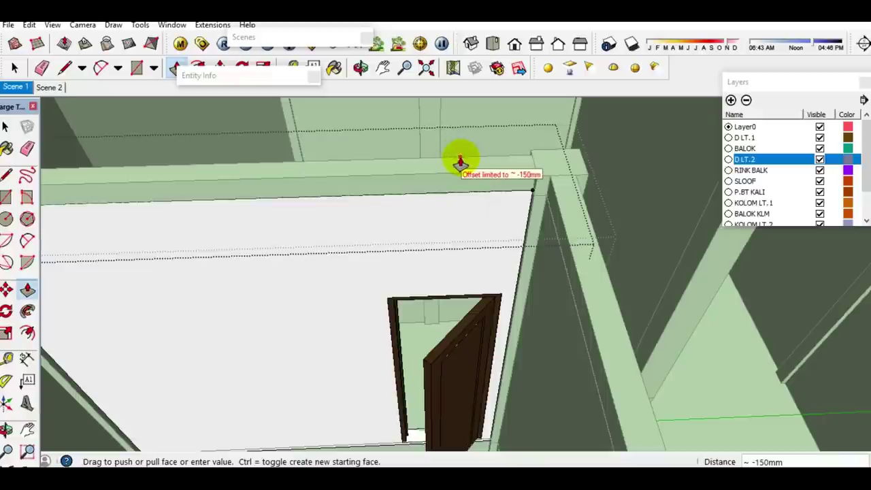
pyautogui.click(460, 162)
pyautogui.press('space')
pyautogui.moveTo(460, 158)
pyautogui.mouseDown(button='middle')
pyautogui.moveTo(457, 200)
pyautogui.moveTo(381, 255)
pyautogui.moveTo(394, 258)
pyautogui.mouseUp(button='middle')
pyautogui.scroll(-5, 383, 251)
pyautogui.scroll(3, 342, 259)
pyautogui.scroll(3, 405, 346)
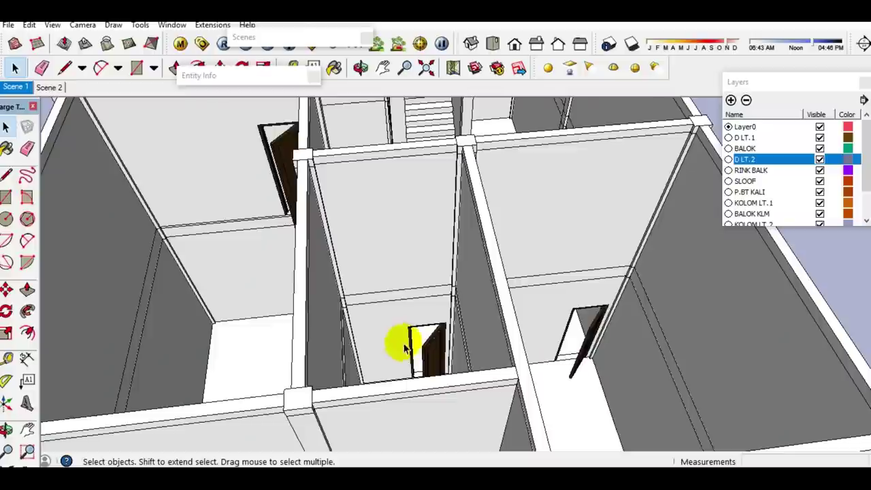
# - Inside the wall group, delete the upper wall face
pyautogui.doubleClick(395, 335)
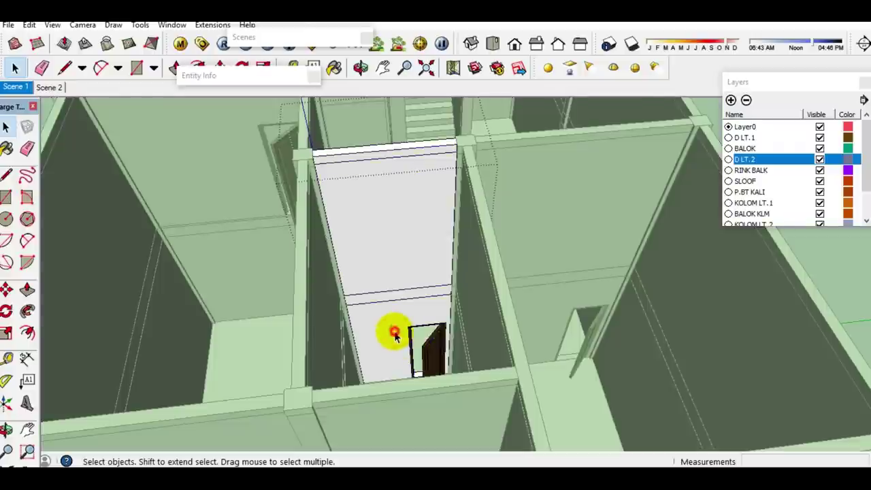
pyautogui.click(415, 256)
pyautogui.press('Delete')
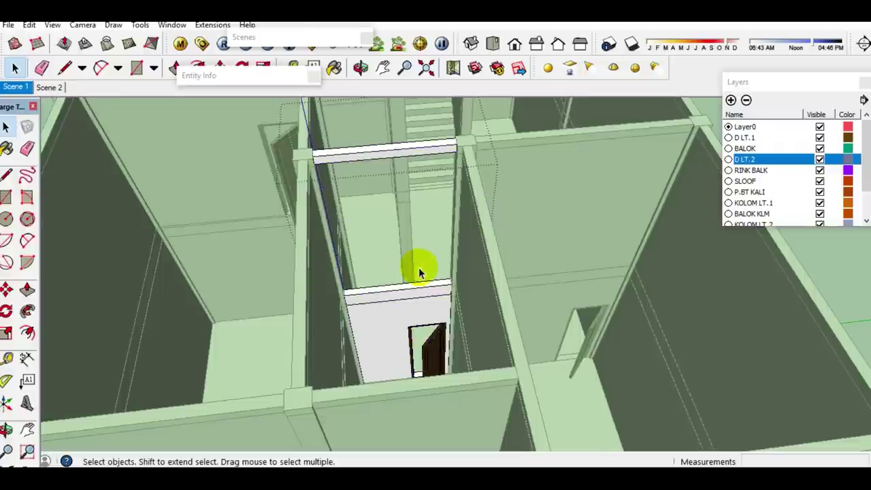
# - Copy the lower wall with its door up onto the wall top
pyautogui.scroll(3, 381, 334)
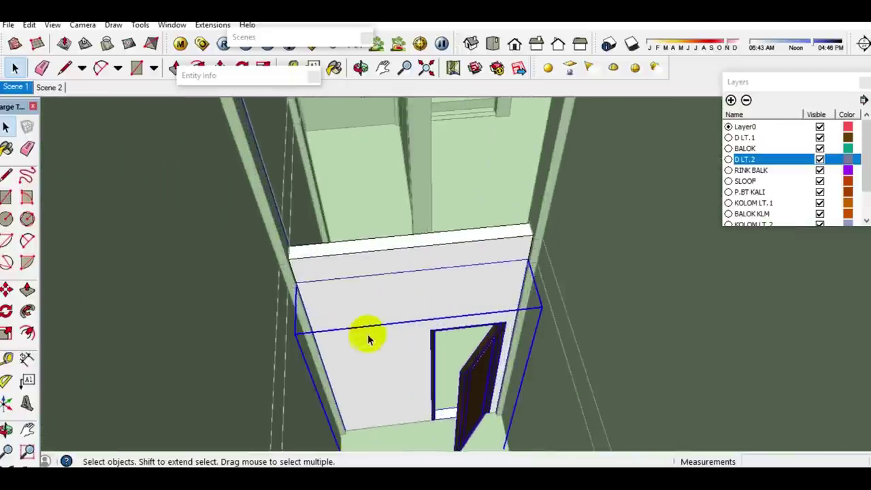
pyautogui.scroll(3, 346, 446)
pyautogui.scroll(2, 348, 441)
pyautogui.press('m')
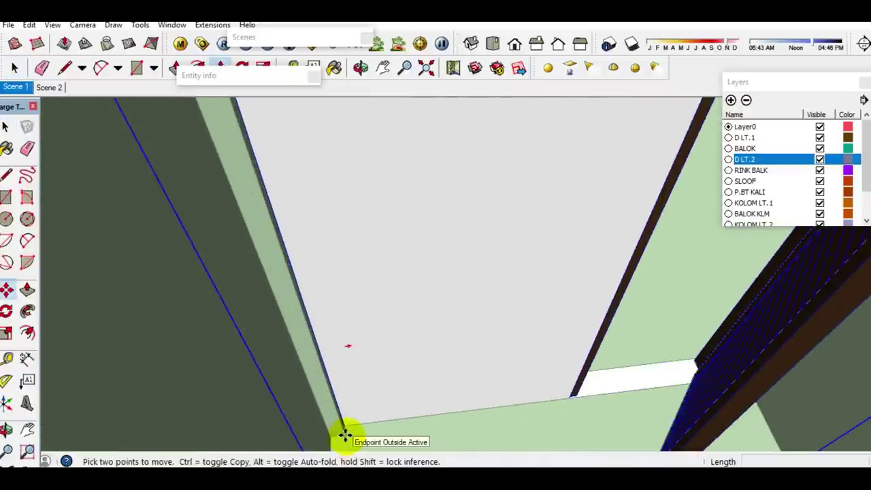
pyautogui.keyDown('ctrl'); pyautogui.click(347, 435); pyautogui.keyUp('ctrl')
pyautogui.scroll(-2, 340, 412)
pyautogui.scroll(-3, 340, 412)
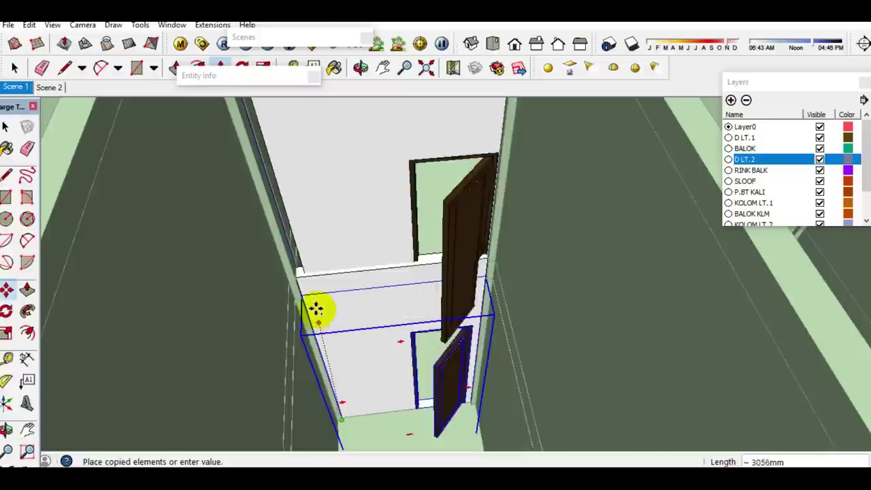
pyautogui.scroll(3, 306, 285)
pyautogui.scroll(2, 302, 278)
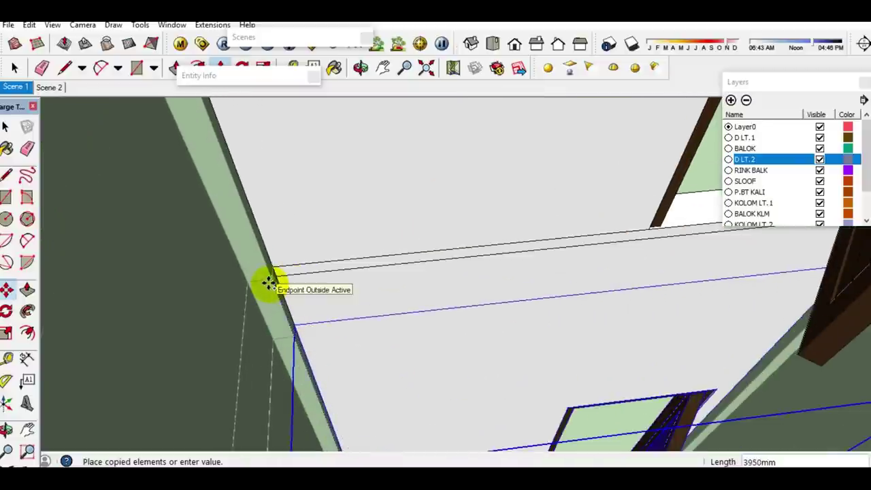
pyautogui.click(273, 286)
pyautogui.press('space')
# - Inside the copied wall group, draw a line across the wall to split off a top strip
pyautogui.scroll(-3, 272, 286)
pyautogui.scroll(-2, 301, 295)
pyautogui.moveTo(336, 347); pyautogui.dragTo(340, 355, button='middle')
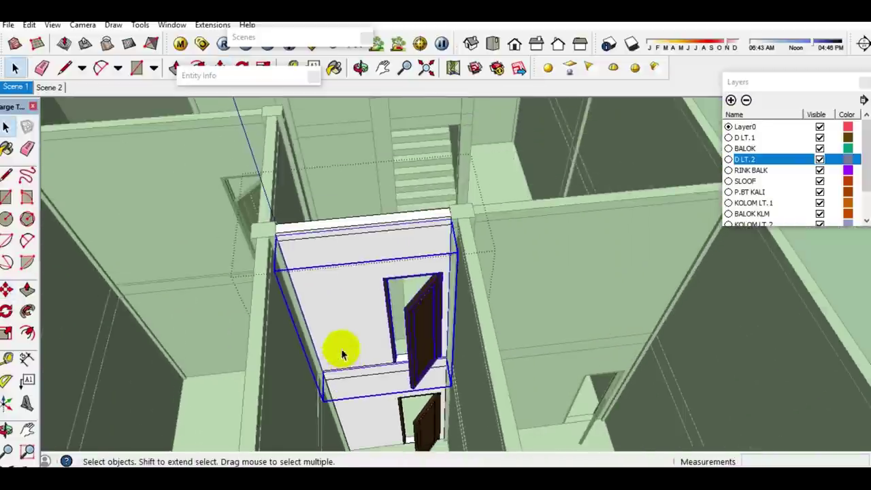
pyautogui.scroll(2, 348, 253)
pyautogui.doubleClick(349, 246)
pyautogui.scroll(2, 334, 229)
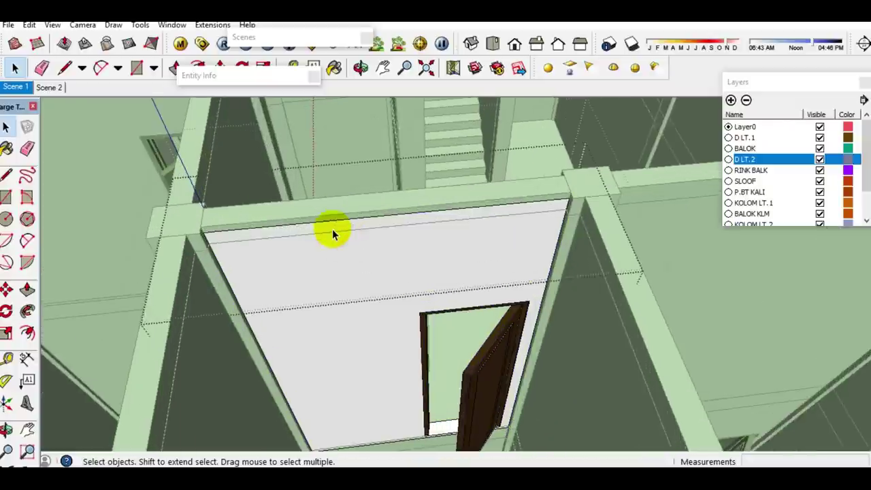
pyautogui.click(331, 229)
pyautogui.press('l')
pyautogui.scroll(2, 211, 227)
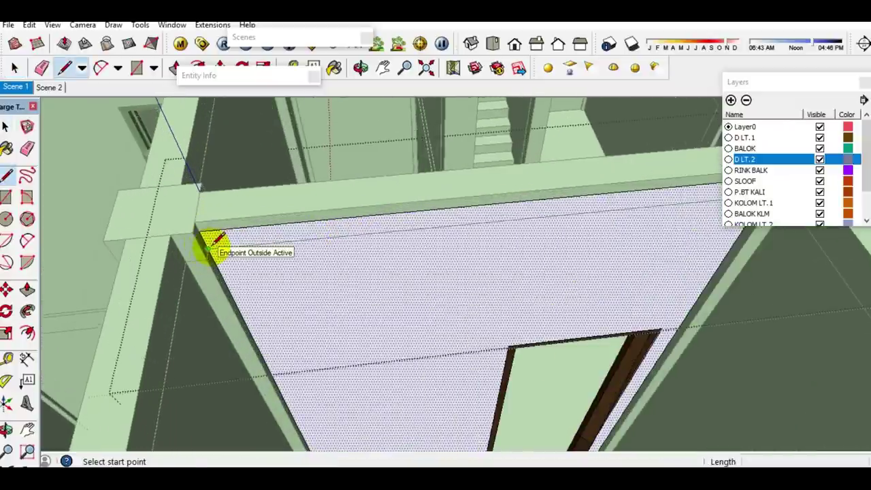
pyautogui.click(204, 235)
pyautogui.scroll(-2, 350, 268)
pyautogui.scroll(2, 567, 229)
pyautogui.scroll(1, 583, 228)
pyautogui.click(587, 228)
pyautogui.press('space')
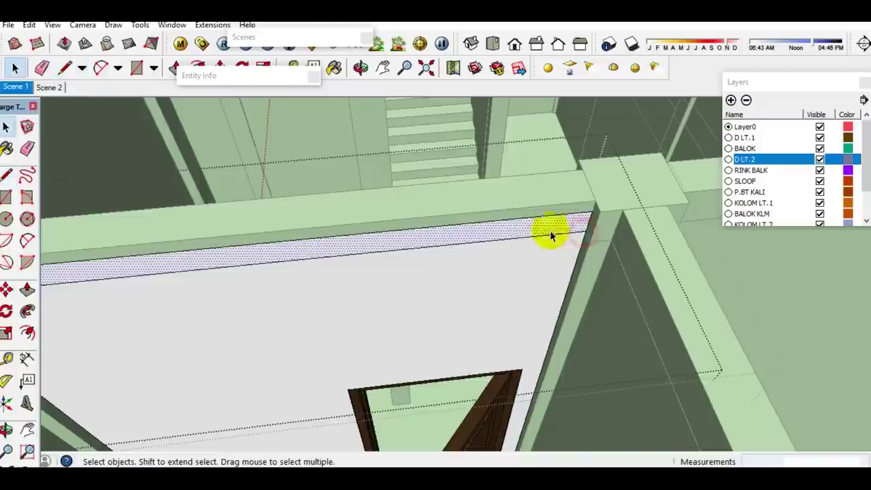
# - Push/pull the top strip back 150mm
pyautogui.press('p')
pyautogui.click(520, 227)
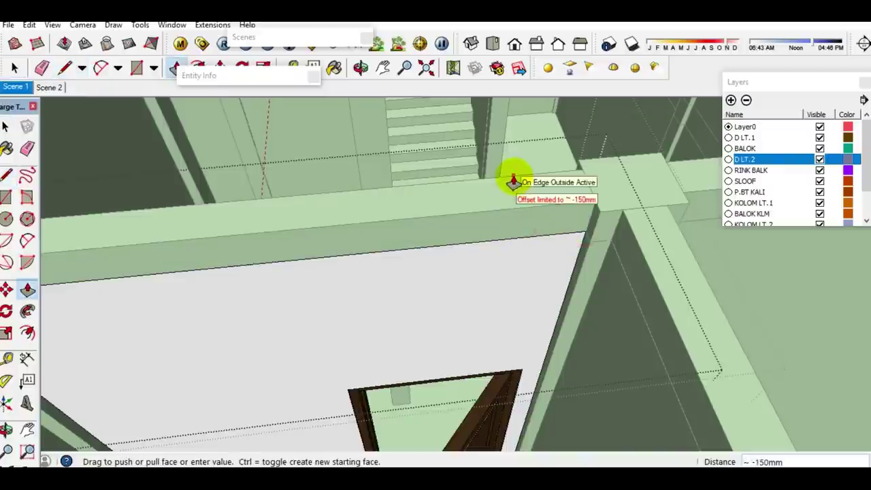
pyautogui.click(513, 181)
pyautogui.press('space')
pyautogui.scroll(-2, 506, 224)
pyautogui.scroll(-3, 515, 266)
pyautogui.scroll(-2, 489, 249)
pyautogui.scroll(-3, 508, 272)
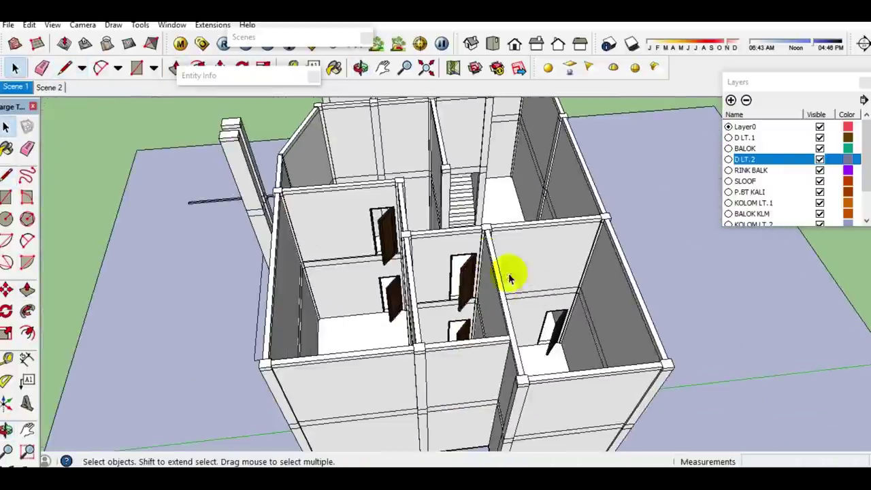
# - Enter the room's wall group and bring the door wall into view
pyautogui.moveTo(508, 275); pyautogui.dragTo(540, 311, button='middle')
pyautogui.scroll(4, 495, 312)
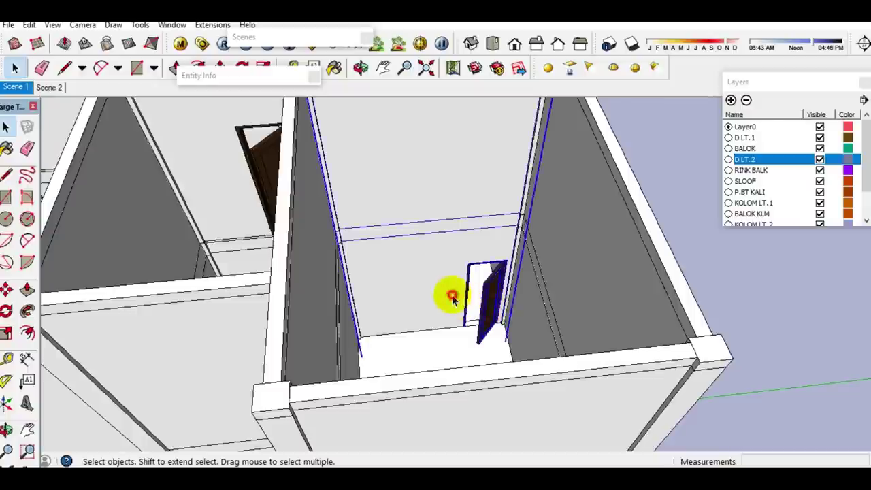
pyautogui.doubleClick(452, 297)
pyautogui.moveTo(411, 300); pyautogui.dragTo(396, 338, button='middle')
pyautogui.scroll(3, 317, 389)
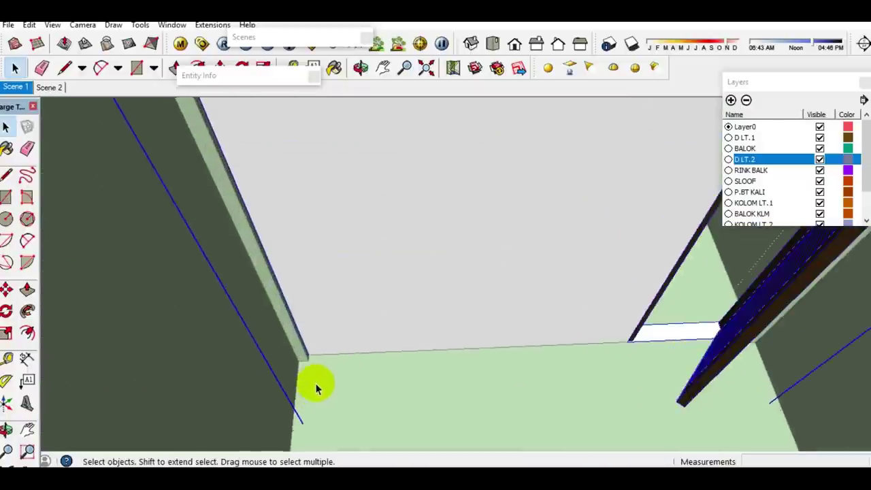
pyautogui.scroll(-2, 324, 375)
pyautogui.scroll(2, 366, 235)
pyautogui.moveTo(371, 238); pyautogui.dragTo(324, 331, button='middle')
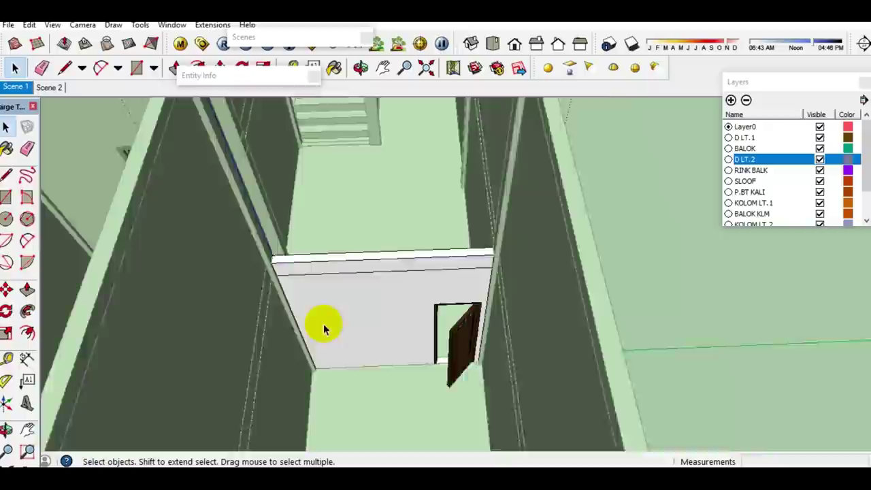
pyautogui.scroll(2, 363, 344)
pyautogui.scroll(4, 295, 398)
pyautogui.scroll(2, 310, 408)
# - Copy the door wall from its lower corner up onto the wall top
pyautogui.press('m')
pyautogui.scroll(1, 313, 413)
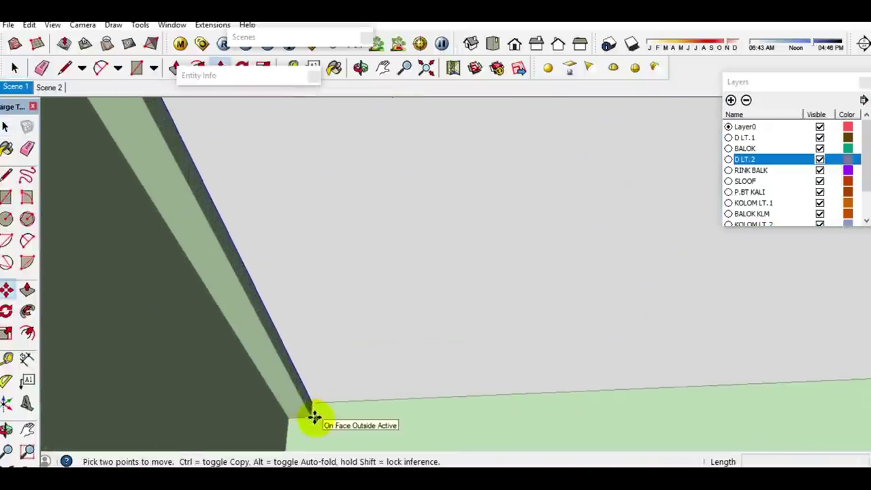
pyautogui.press('ctrl')
pyautogui.click(310, 414)
pyautogui.scroll(-2, 334, 414)
pyautogui.scroll(-3, 336, 401)
pyautogui.scroll(3, 313, 340)
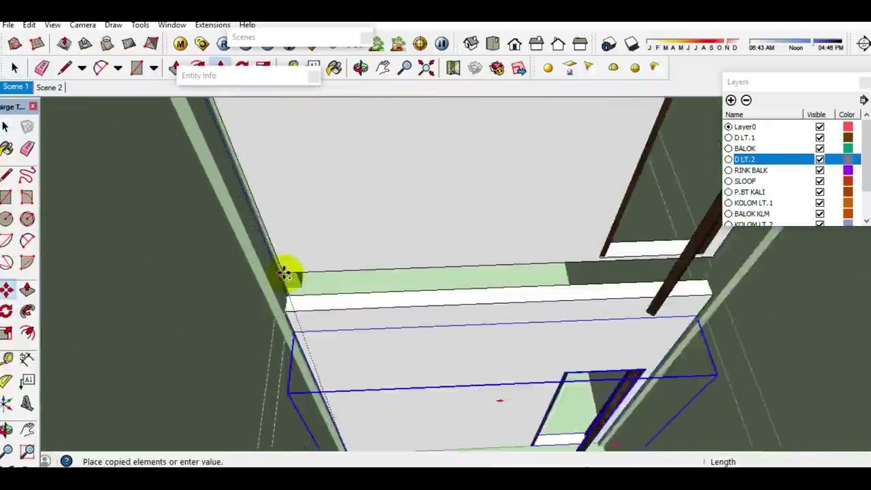
pyautogui.scroll(2, 293, 279)
pyautogui.click(269, 395)
pyautogui.press('space')
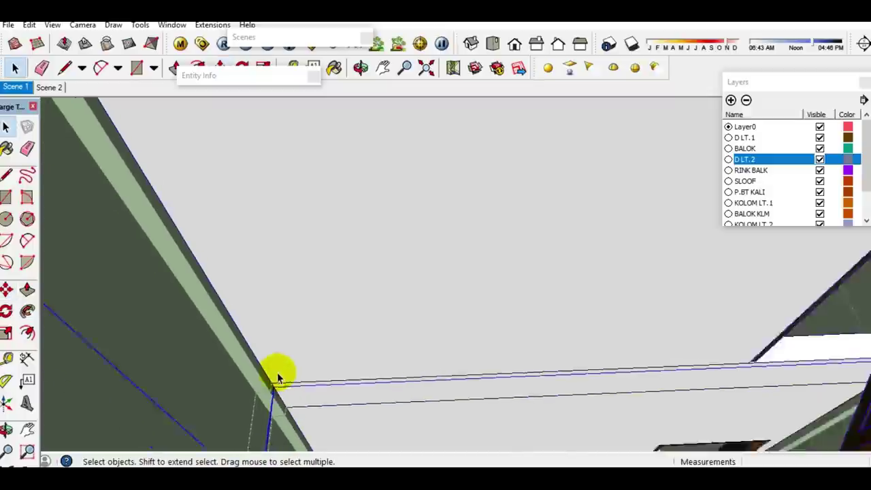
# - Draw a line from the wall's top corner to mark off a top strip
pyautogui.scroll(-3, 298, 354)
pyautogui.scroll(1, 357, 248)
pyautogui.moveTo(268, 252); pyautogui.dragTo(302, 238, button='middle')
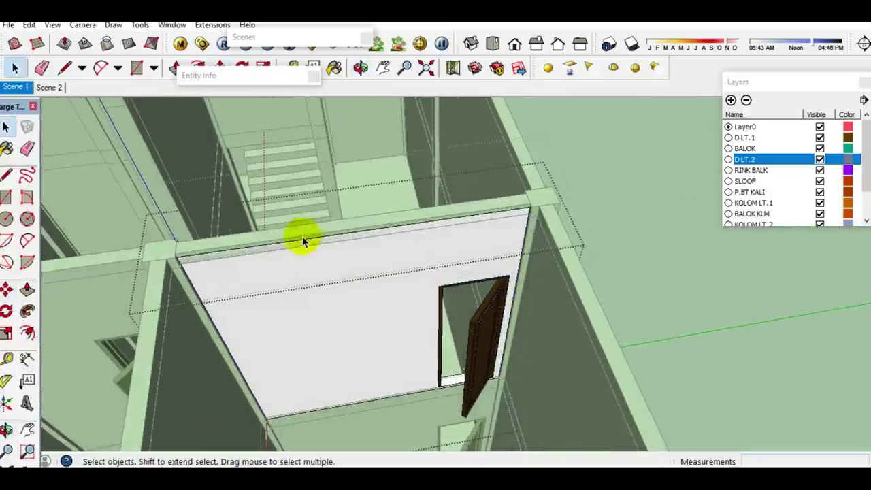
pyautogui.scroll(3, 234, 286)
pyautogui.click(143, 228)
pyautogui.scroll(-2, 204, 266)
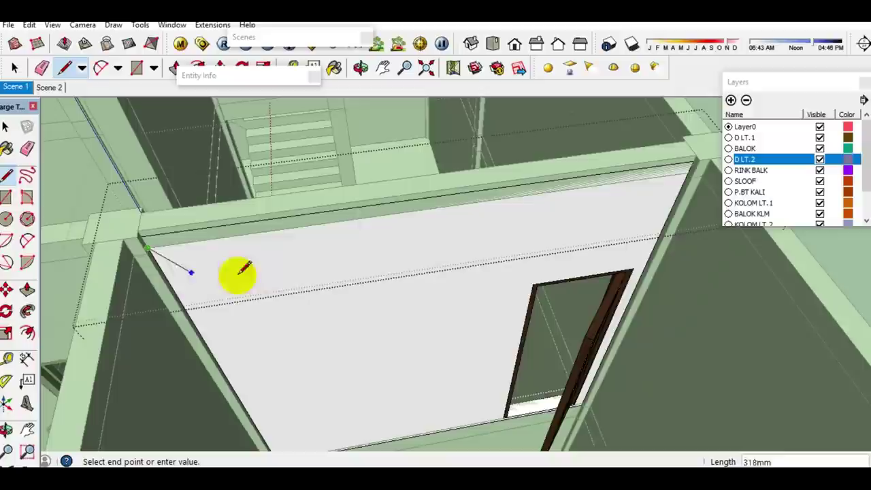
pyautogui.scroll(2, 689, 170)
pyautogui.press('space')
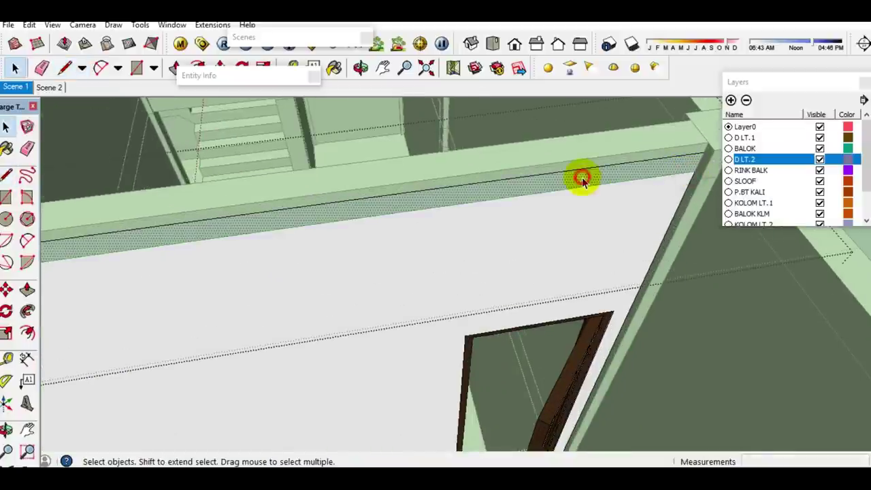
# - Push/pull the top strip back 150mm, then orbit around the building's lower corner
pyautogui.press('p')
pyautogui.click(581, 177)
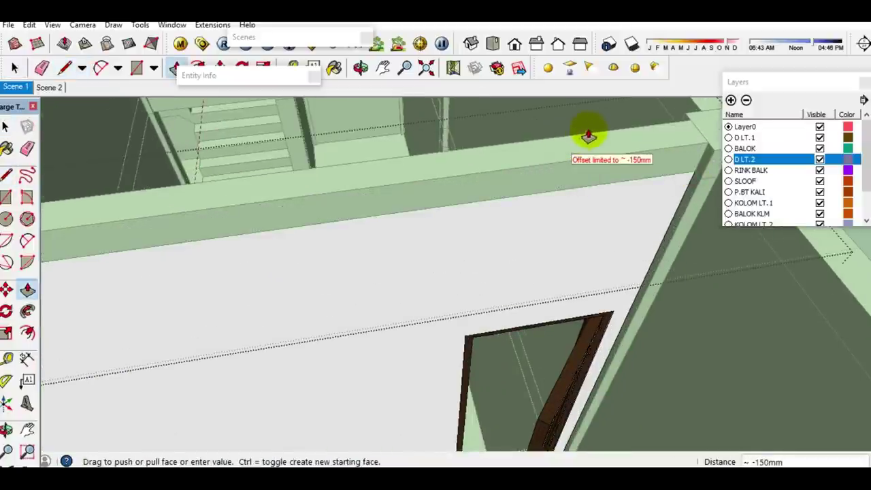
pyautogui.click(587, 136)
pyautogui.press('space')
pyautogui.scroll(-3, 478, 195)
pyautogui.scroll(-2, 505, 188)
pyautogui.press('pagedown')
pyautogui.moveTo(301, 243)
pyautogui.mouseDown(button='middle')
pyautogui.moveTo(372, 264)
pyautogui.moveTo(350, 341)
pyautogui.moveTo(359, 350)
pyautogui.moveTo(404, 350)
pyautogui.moveTo(334, 350)
pyautogui.mouseUp(button='middle')
# - Copy the corner piece up onto the upper wall corner
pyautogui.press('m')
pyautogui.scroll(3, 499, 361)
pyautogui.scroll(2, 544, 350)
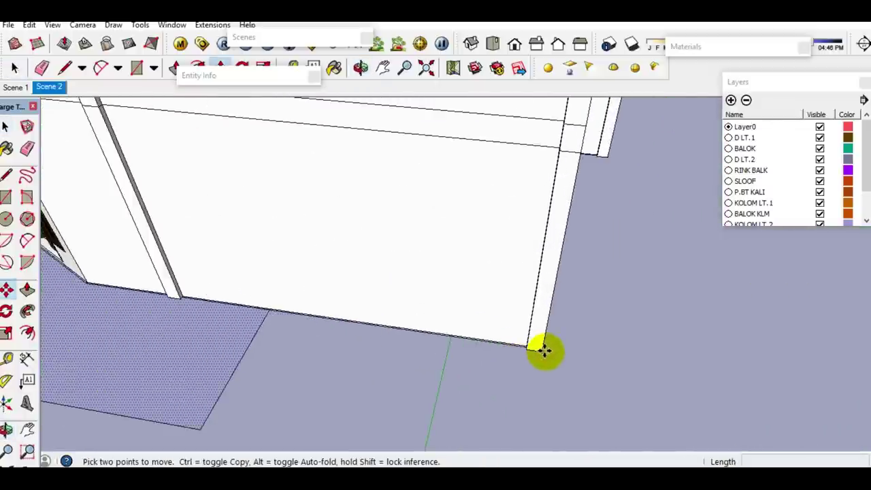
pyautogui.press('ctrl')
pyautogui.click(544, 351)
pyautogui.scroll(-4, 472, 349)
pyautogui.scroll(3, 474, 226)
pyautogui.scroll(1, 478, 226)
pyautogui.click(478, 225)
pyautogui.press('space')
pyautogui.scroll(-3, 336, 220)
# - With the Line tool ready, orbit around the upper wall corners to reach the wall tops
pyautogui.moveTo(336, 220)
pyautogui.mouseDown(button='middle')
pyautogui.moveTo(352, 285)
pyautogui.moveTo(344, 379)
pyautogui.mouseUp(button='middle')
pyautogui.press('l')
pyautogui.scroll(2, 342, 368)
pyautogui.scroll(2, 388, 331)
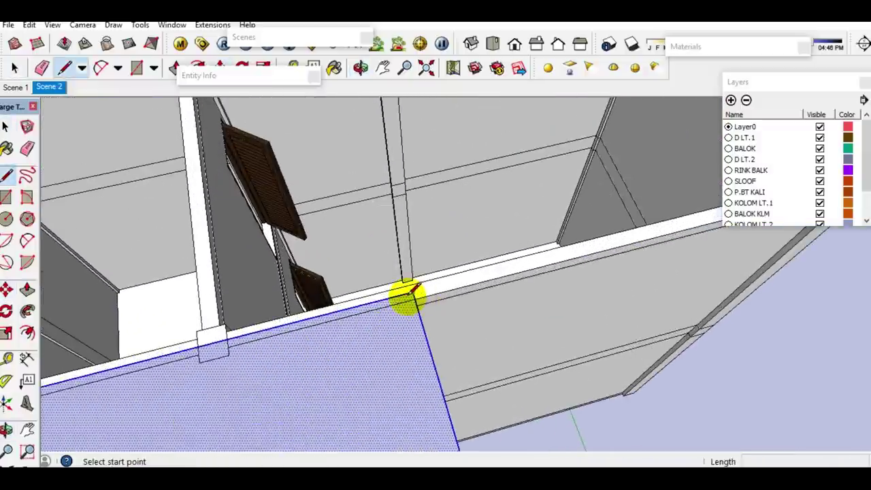
pyautogui.scroll(-3, 389, 354)
pyautogui.scroll(3, 559, 295)
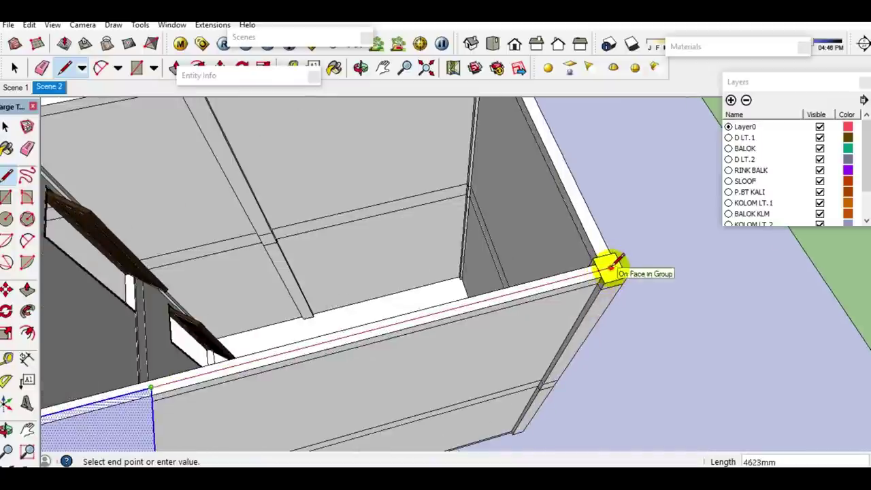
pyautogui.scroll(-3, 610, 267)
pyautogui.moveTo(602, 268); pyautogui.dragTo(608, 369, button='middle')
pyautogui.scroll(2, 549, 171)
pyautogui.scroll(2, 507, 200)
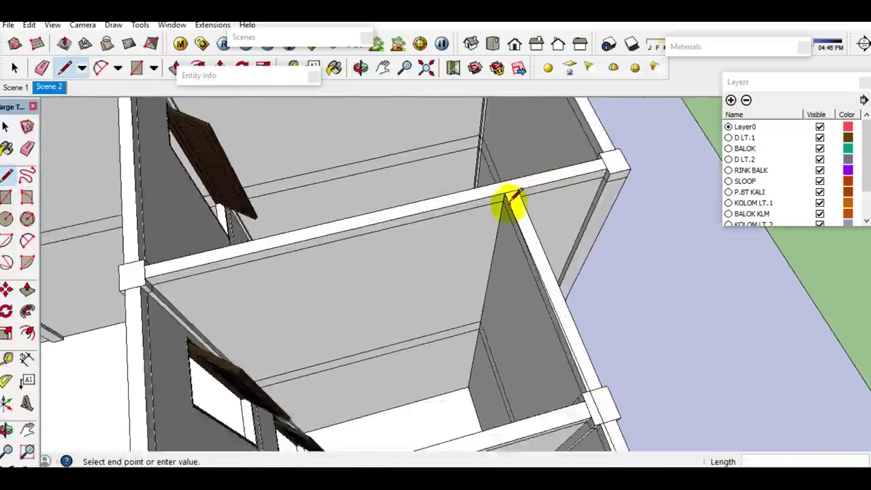
pyautogui.scroll(2, 508, 199)
pyautogui.scroll(-2, 514, 178)
pyautogui.moveTo(514, 179)
pyautogui.mouseDown(button='middle')
pyautogui.moveTo(521, 230)
pyautogui.moveTo(490, 229)
pyautogui.mouseUp(button='middle')
pyautogui.scroll(2, 521, 230)
pyautogui.scroll(1, 509, 210)
pyautogui.scroll(-2, 510, 231)
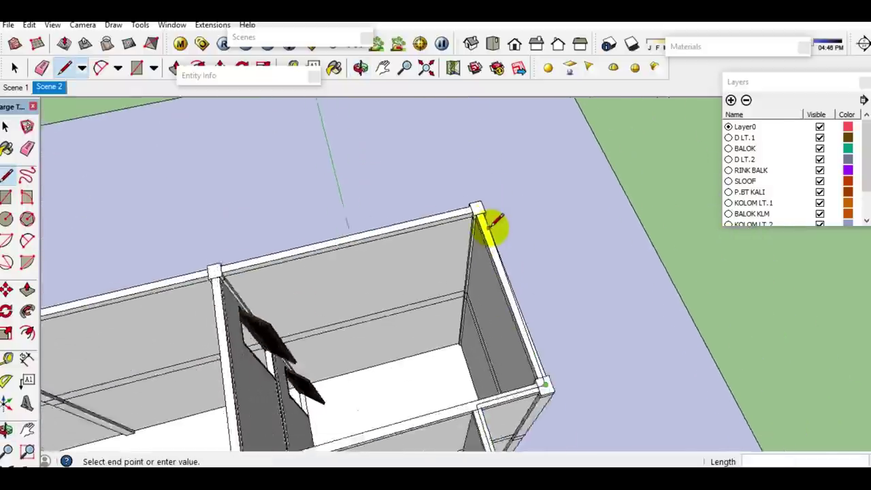
pyautogui.scroll(2, 472, 198)
pyautogui.scroll(1, 472, 197)
pyautogui.scroll(-2, 472, 197)
pyautogui.moveTo(204, 243); pyautogui.dragTo(558, 159, button='middle')
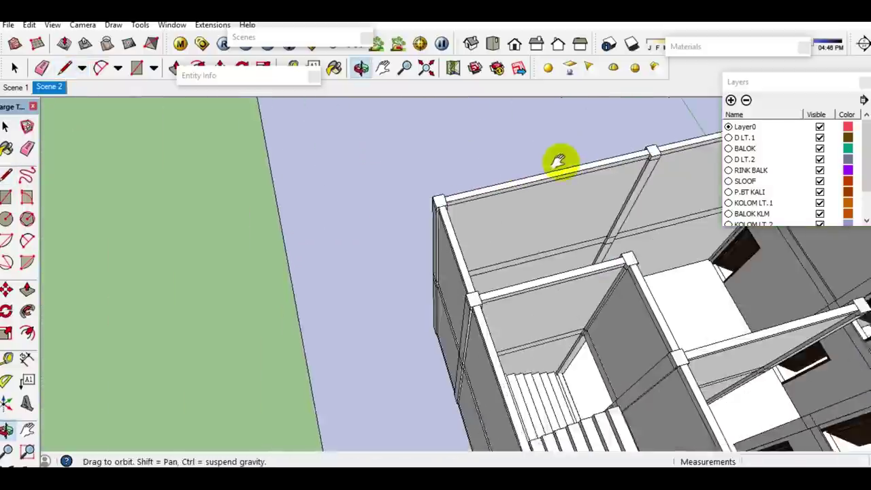
pyautogui.scroll(2, 455, 194)
pyautogui.scroll(1, 451, 185)
pyautogui.scroll(-2, 449, 189)
pyautogui.moveTo(446, 189)
pyautogui.mouseDown(button='middle')
pyautogui.moveTo(461, 167)
pyautogui.moveTo(481, 305)
pyautogui.moveTo(424, 184)
pyautogui.mouseUp(button='middle')
pyautogui.scroll(1, 459, 266)
# - Trace a line from the wall corner around the wall tops to close the slab face
pyautogui.click(458, 266)
pyautogui.scroll(-2, 469, 291)
pyautogui.scroll(3, 408, 181)
pyautogui.scroll(1, 379, 194)
pyautogui.press('space')
pyautogui.scroll(1, 387, 204)
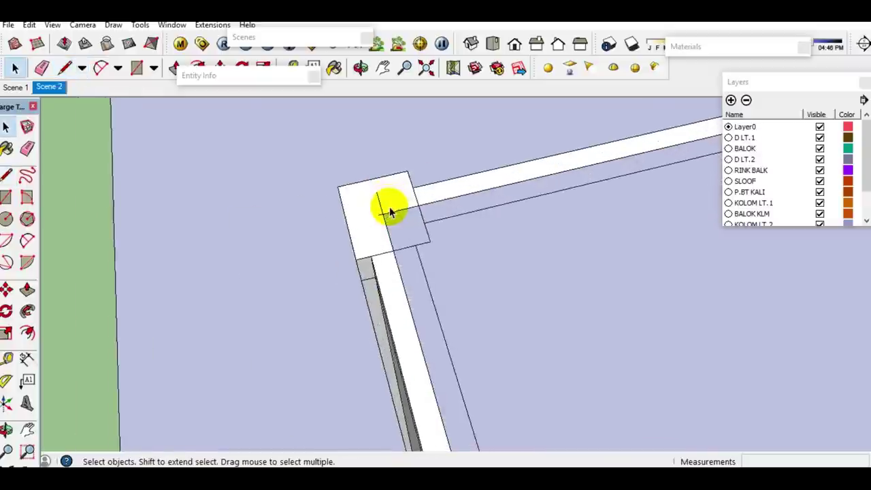
pyautogui.scroll(1, 389, 206)
# - Erase the stray edge on the corner column's top and select the whole slab outline
pyautogui.press('e')
pyautogui.scroll(1, 389, 206)
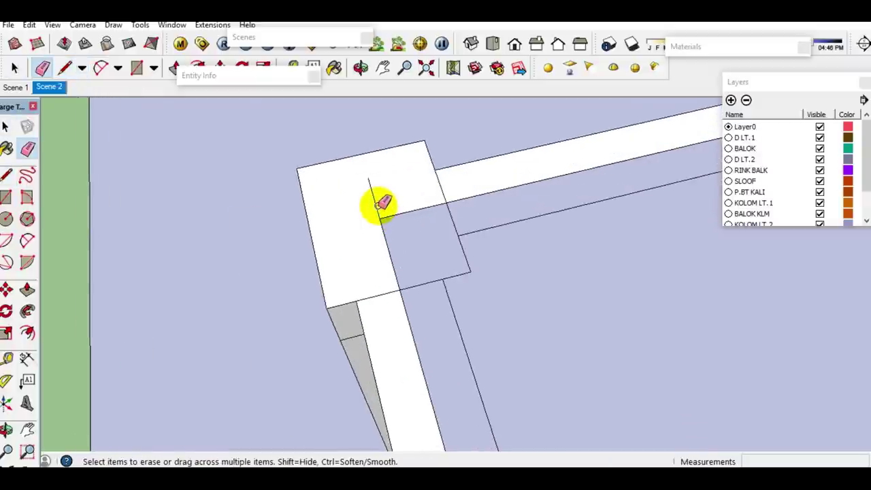
pyautogui.press('space')
pyautogui.scroll(-3, 353, 201)
pyautogui.scroll(-5, 408, 244)
pyautogui.scroll(1, 425, 245)
pyautogui.tripleClick(428, 239)
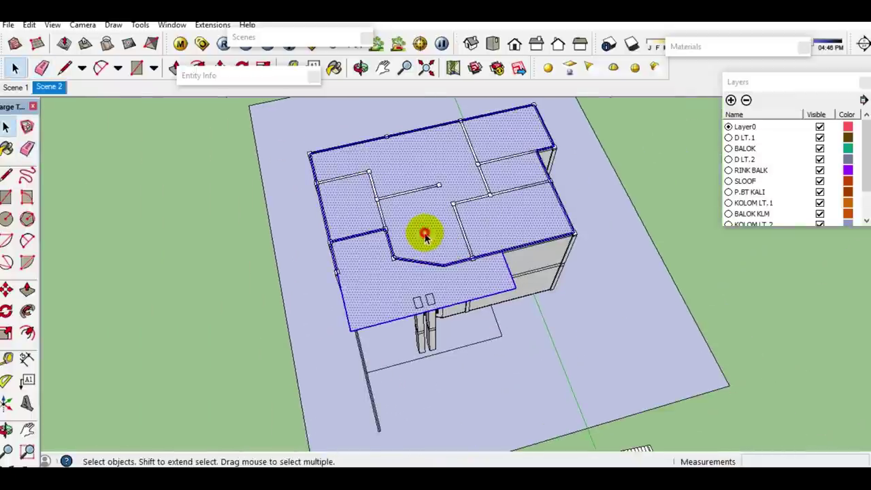
# - Group the top slab and push/pull its face down into a thick slab
pyautogui.rightClick(489, 228)
pyautogui.click(480, 340)
pyautogui.doubleClick(433, 252)
pyautogui.scroll(3, 426, 253)
pyautogui.scroll(2, 427, 252)
pyautogui.moveTo(427, 252)
pyautogui.mouseDown(button='middle')
pyautogui.moveTo(317, 291)
pyautogui.moveTo(259, 279)
pyautogui.mouseUp(button='middle')
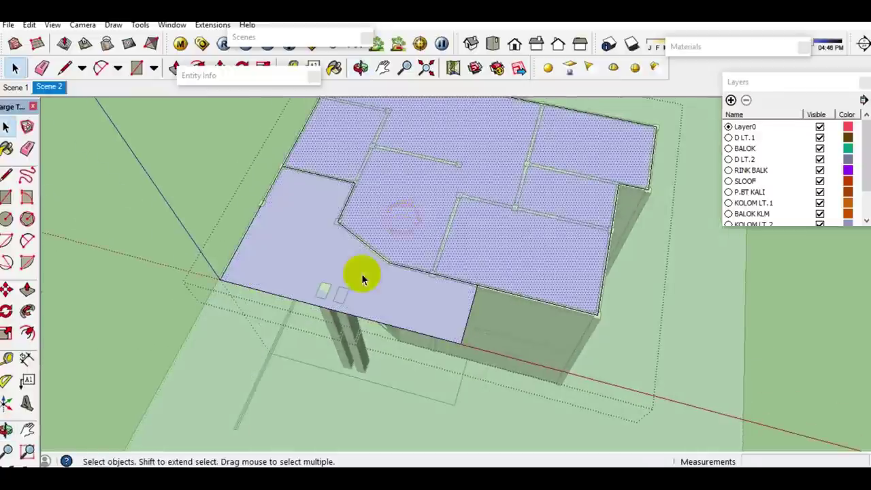
pyautogui.moveTo(424, 307); pyautogui.dragTo(382, 249, button='middle')
pyautogui.scroll(2, 384, 252)
pyautogui.press('p')
pyautogui.moveTo(387, 255)
pyautogui.mouseDown()
pyautogui.moveTo(386, 277)
pyautogui.moveTo(313, 274)
pyautogui.mouseUp()
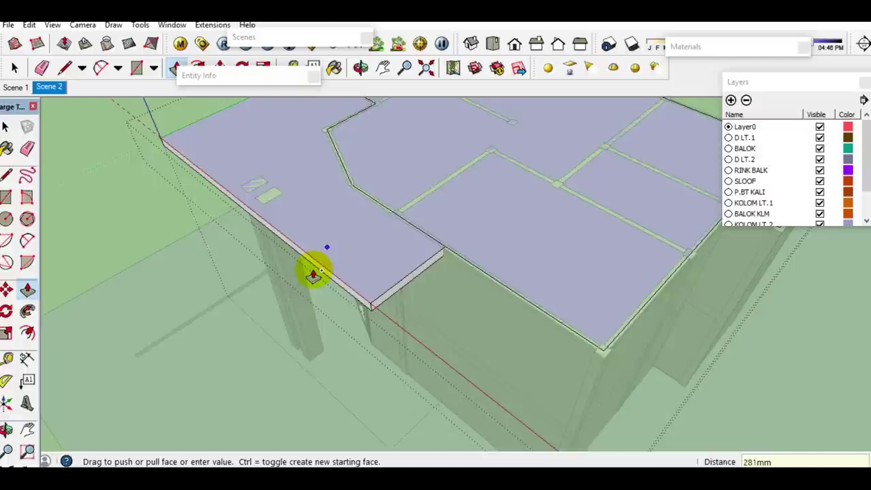
pyautogui.click(313, 274)
# - Erase the extra lines on the slab surface and select its top face
pyautogui.press('e')
pyautogui.scroll(2, 413, 266)
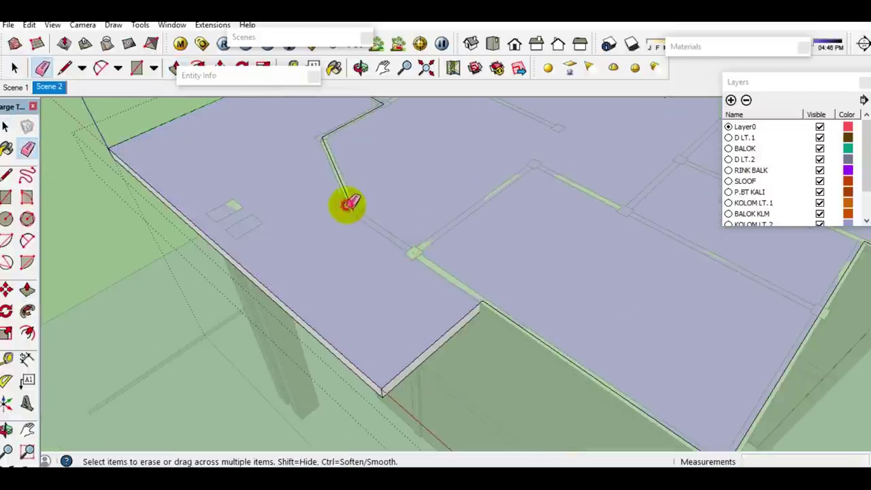
pyautogui.moveTo(349, 202)
pyautogui.mouseDown(button='middle')
pyautogui.moveTo(370, 307)
pyautogui.moveTo(383, 259)
pyautogui.mouseUp(button='middle')
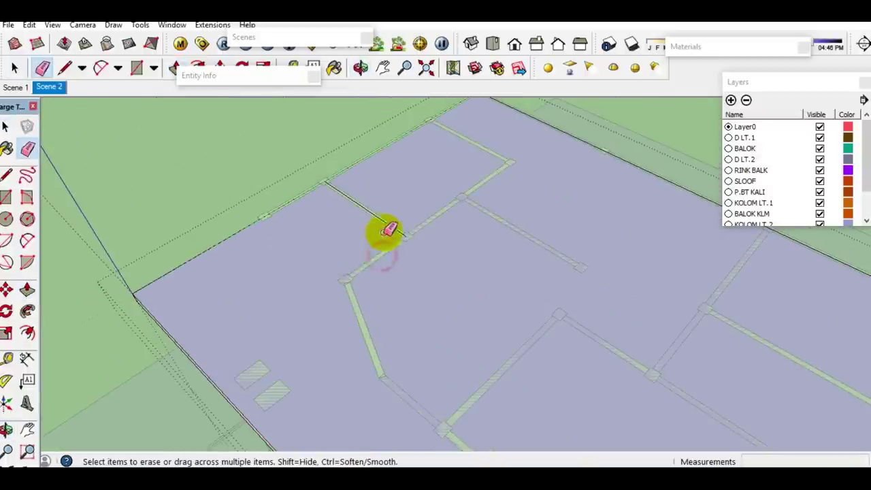
pyautogui.press('space')
pyautogui.click(427, 320)
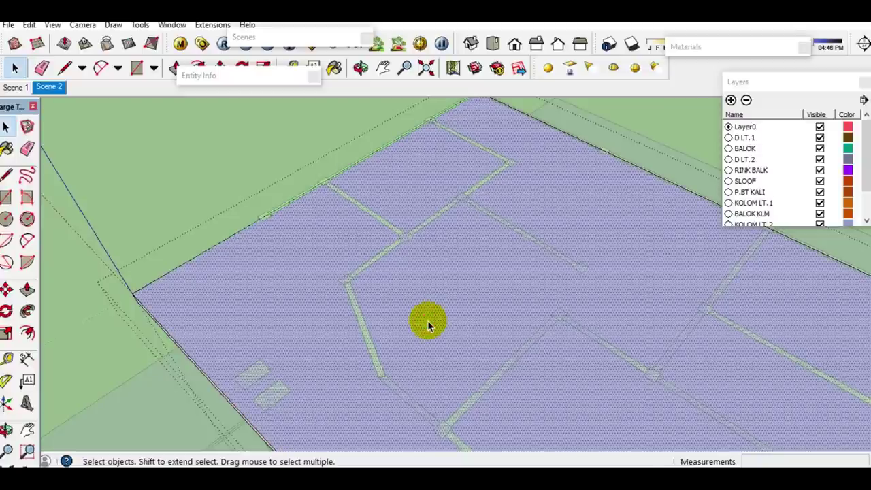
# - Offset the slab outline to leave a border band and raise the inner face into a block
pyautogui.press('f')
pyautogui.click(427, 320)
pyautogui.click(667, 257)
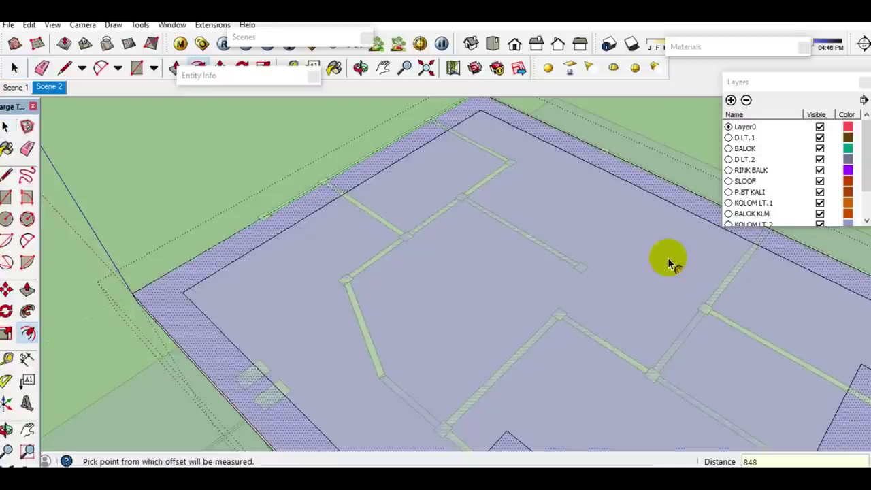
pyautogui.press('space')
pyautogui.click(435, 294)
pyautogui.scroll(2, 432, 312)
pyautogui.moveTo(431, 312); pyautogui.dragTo(460, 272, button='middle')
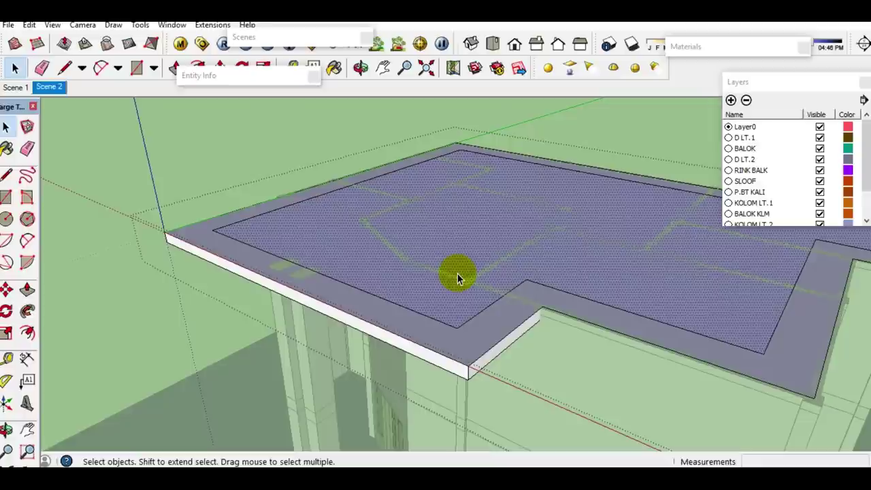
pyautogui.press('p')
pyautogui.click(453, 297)
pyautogui.click(452, 277)
pyautogui.press('space')
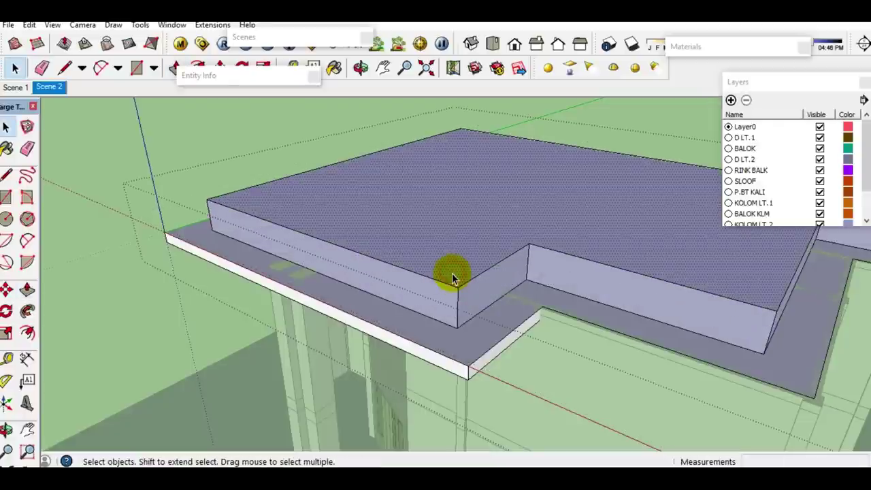
# - Inset the raised top face and pull the border ring up into a 200mm-thick overhanging roof plate
pyautogui.press('f')
pyautogui.click(357, 218)
pyautogui.click(306, 253)
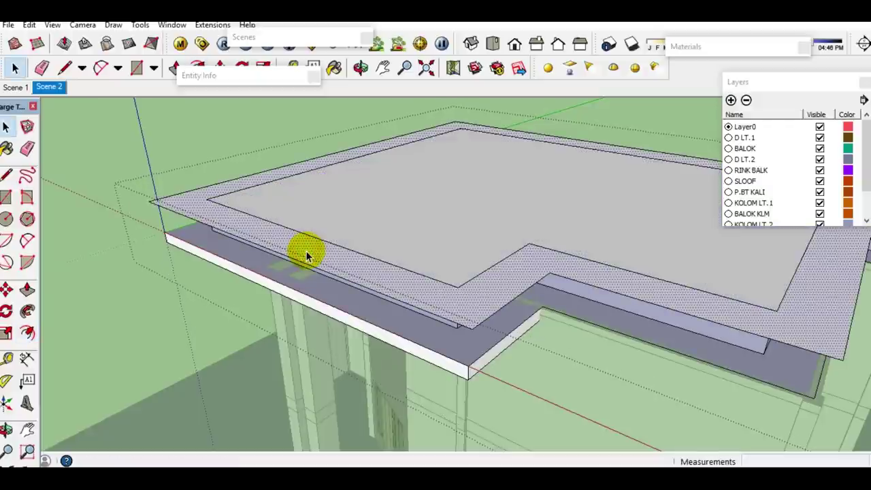
pyautogui.moveTo(307, 253); pyautogui.dragTo(303, 239)
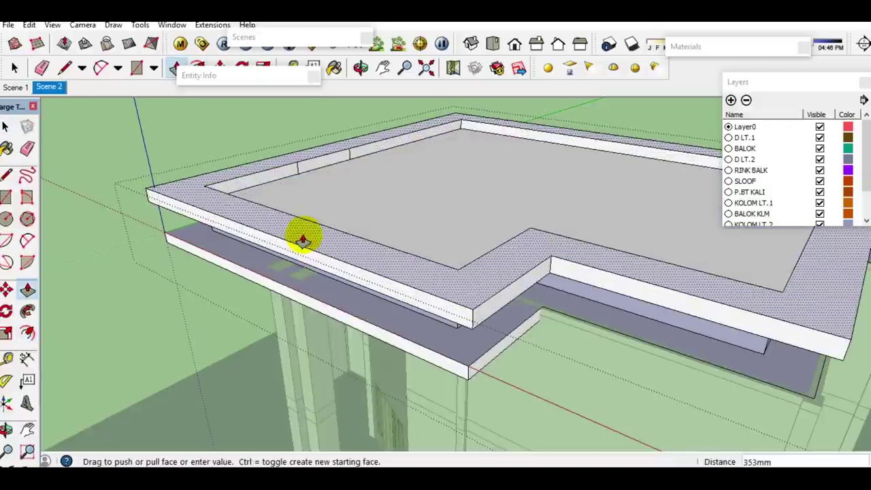
pyautogui.write('200mm')
pyautogui.press('space')
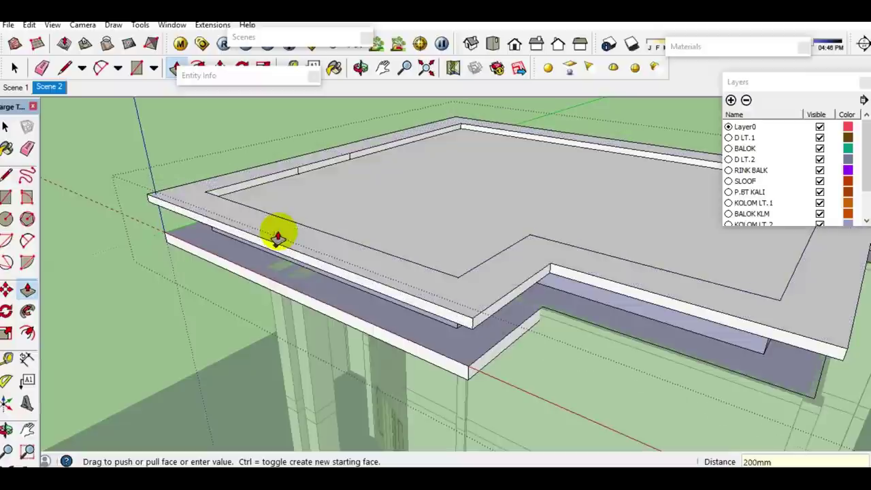
pyautogui.click(340, 200)
pyautogui.moveTo(307, 224); pyautogui.dragTo(444, 189, button='middle')
# - Try the Tape Measure and Protractor on the slab, then view the whole top slab
pyautogui.press('t')
pyautogui.scroll(3, 300, 212)
pyautogui.press('space')
pyautogui.press('t')
pyautogui.click(271, 220)
pyautogui.press('space')
pyautogui.scroll(-2, 355, 216)
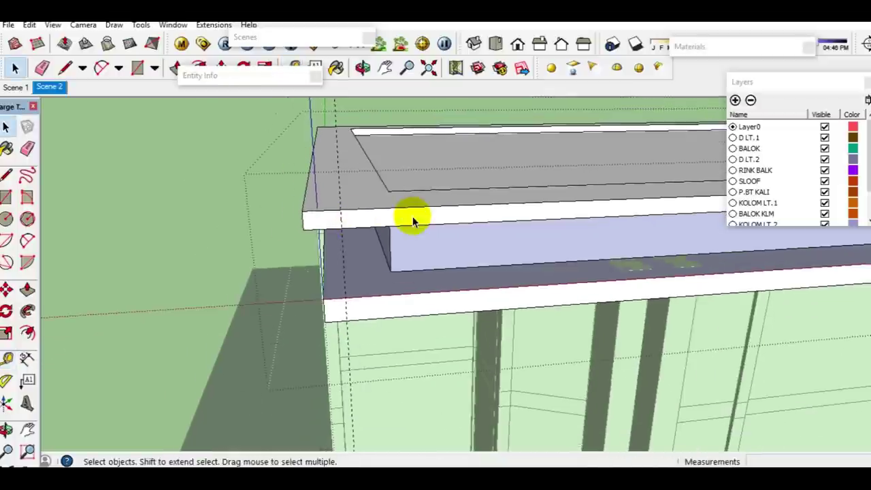
pyautogui.click(8, 382)
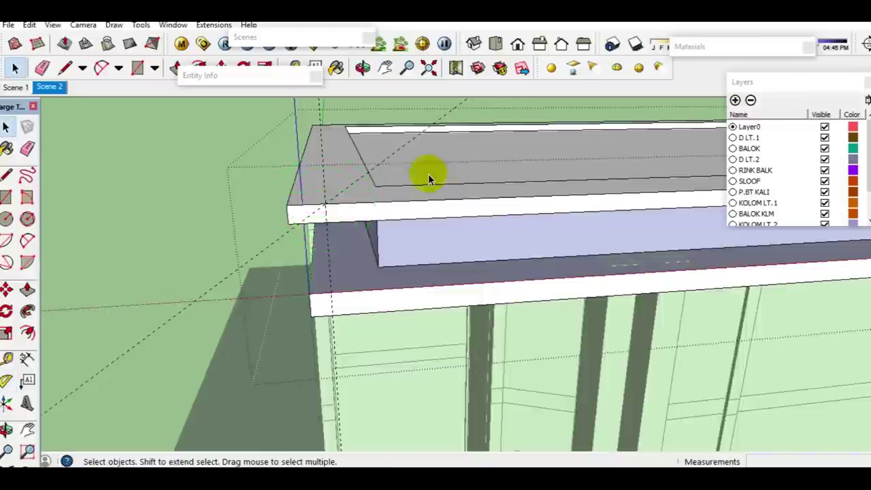
pyautogui.press('space')
pyautogui.scroll(-2, 538, 181)
pyautogui.moveTo(538, 181); pyautogui.dragTo(348, 267, button='middle')
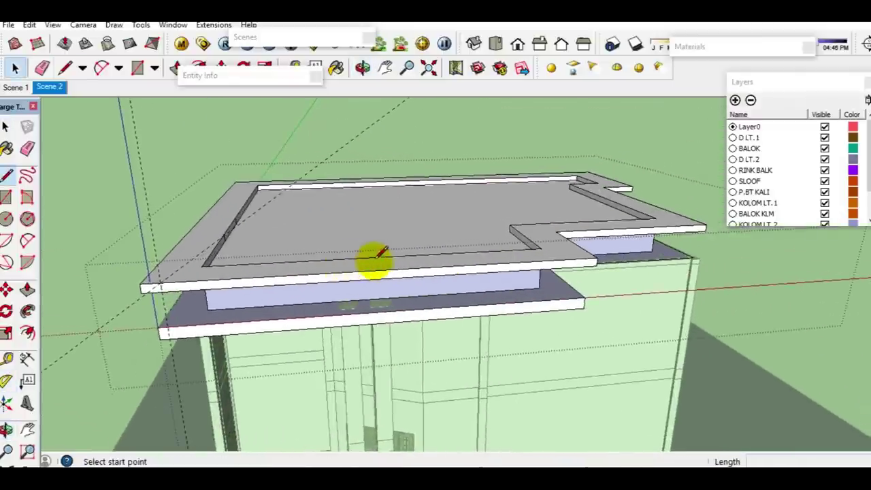
# - Close the triangular roof profile into a face and make the slab a group
pyautogui.click(381, 121)
pyautogui.click(158, 282)
pyautogui.press('space')
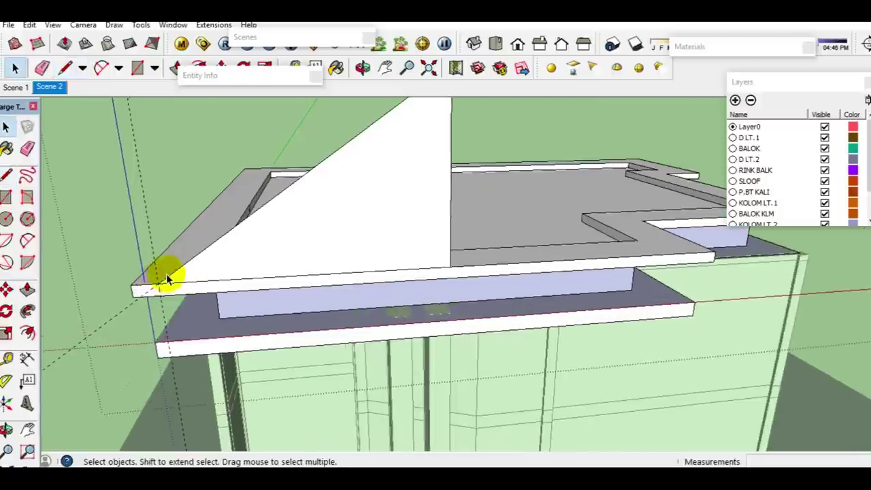
pyautogui.moveTo(165, 278); pyautogui.dragTo(205, 293, button='middle')
pyautogui.tripleClick(213, 300)
pyautogui.rightClick(214, 298)
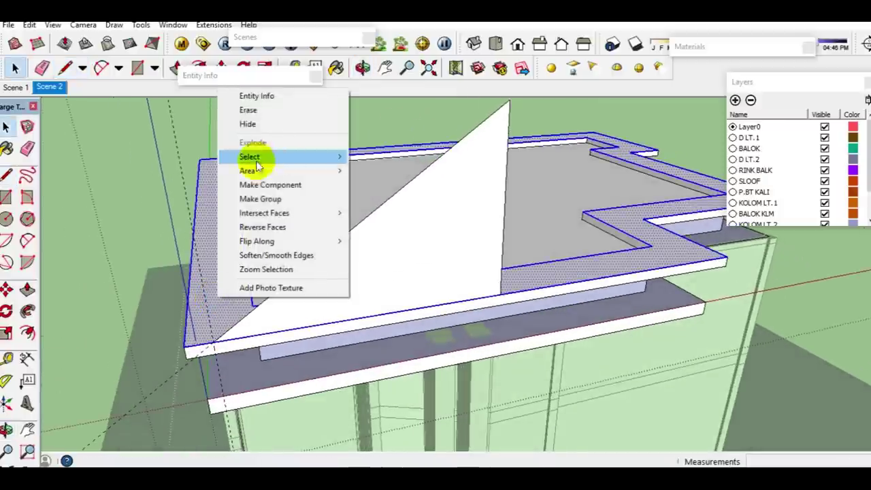
pyautogui.click(259, 198)
# - Sweep the triangle along the slab's top-face edge with Follow Me to form the hip roof
pyautogui.click(277, 217)
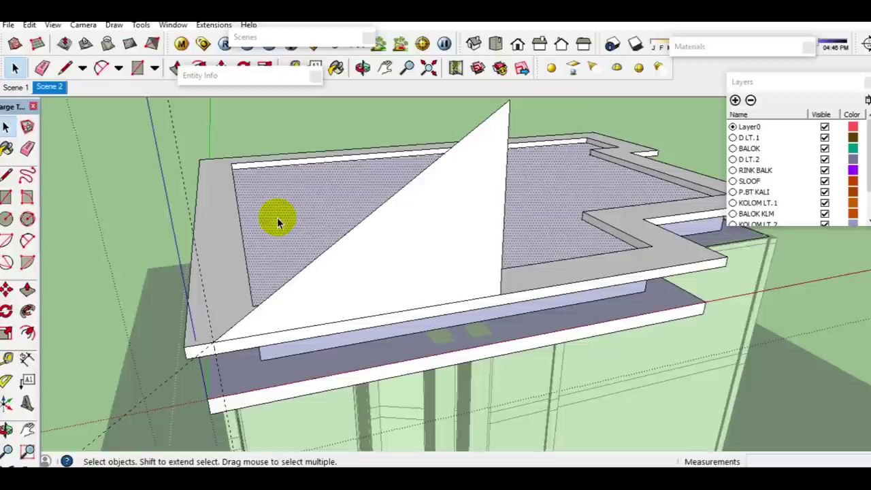
pyautogui.click(27, 313)
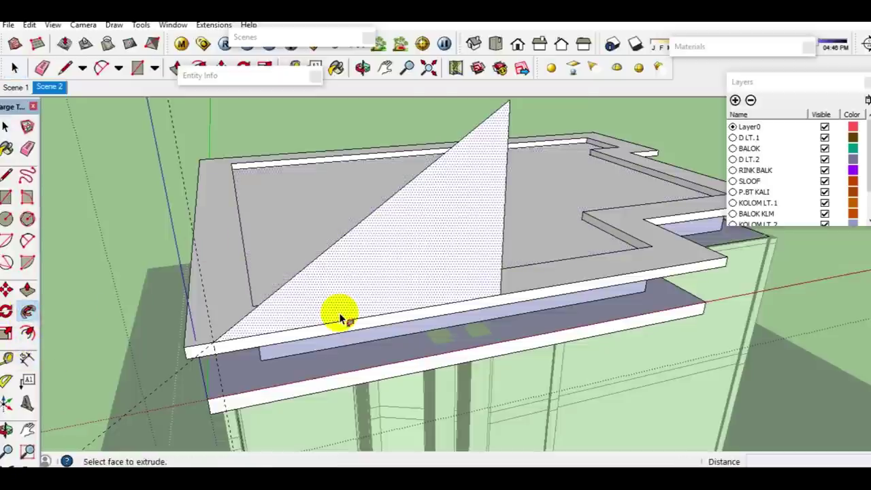
pyautogui.click(338, 315)
pyautogui.scroll(2, 215, 358)
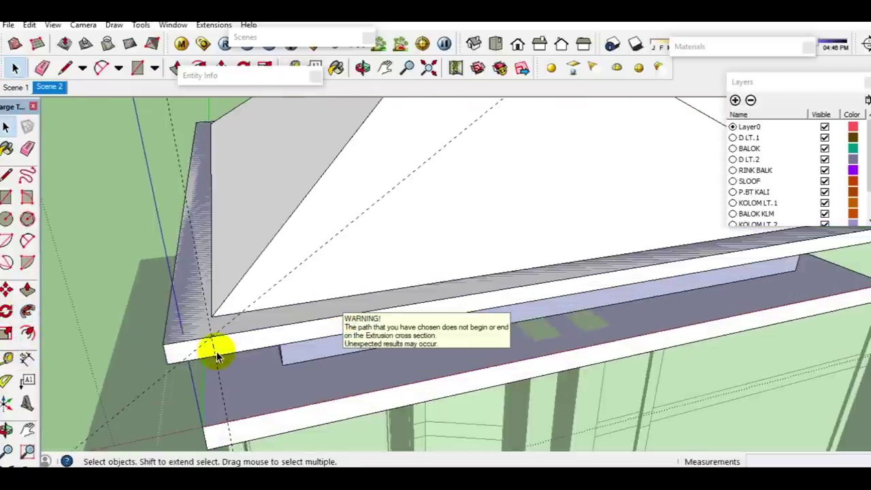
pyautogui.scroll(1, 214, 340)
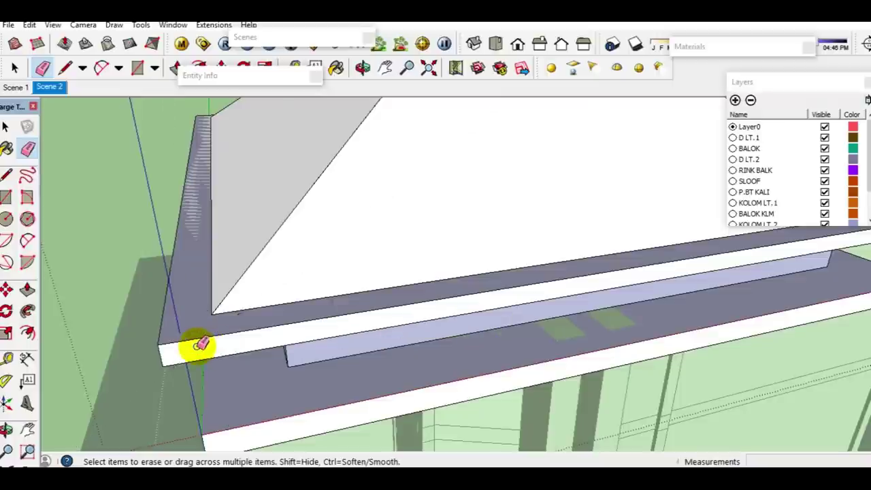
pyautogui.press('space')
pyautogui.scroll(-5, 310, 263)
pyautogui.moveTo(311, 262)
pyautogui.mouseDown(button='middle')
pyautogui.moveTo(297, 356)
pyautogui.moveTo(471, 225)
pyautogui.moveTo(496, 179)
pyautogui.mouseUp(button='middle')
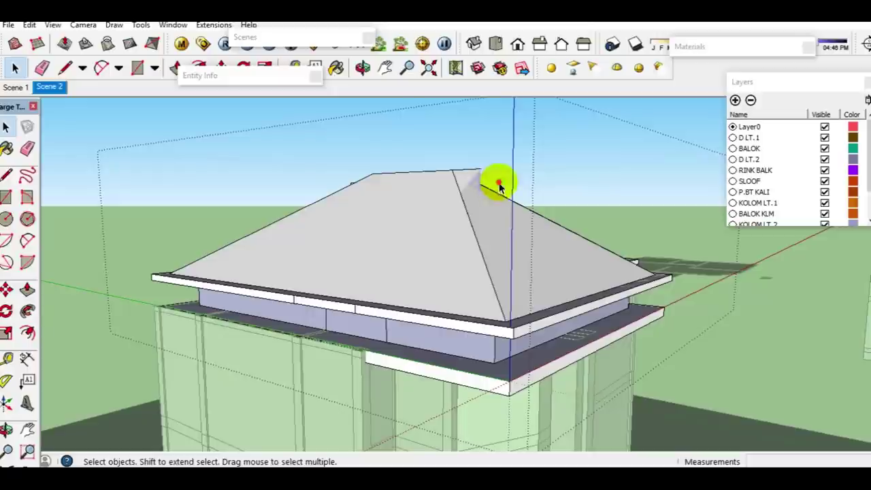
# - Intersect the hip roof faces with the model
pyautogui.click(419, 191)
pyautogui.rightClick(419, 191)
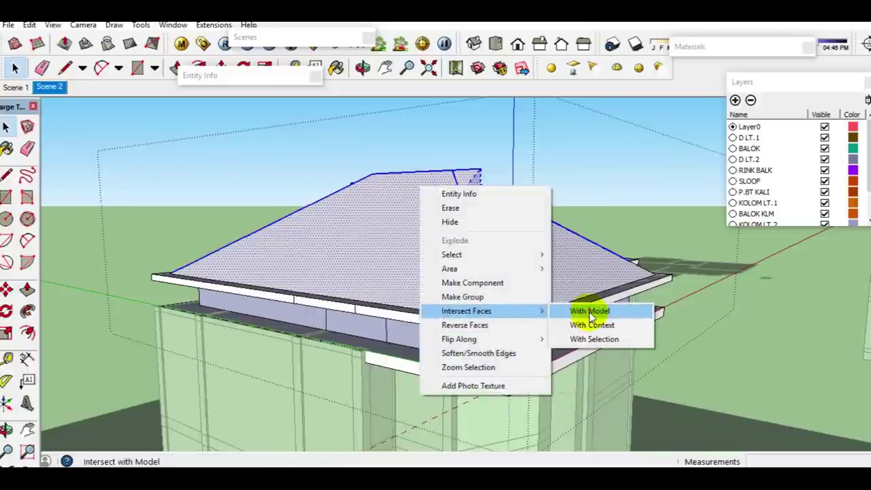
pyautogui.click(589, 310)
pyautogui.moveTo(589, 310); pyautogui.dragTo(486, 200, button='middle')
pyautogui.scroll(5, 485, 200)
pyautogui.moveTo(554, 171); pyautogui.dragTo(400, 309, button='middle')
# - Delete the tall leftover ridge piece from the roof
pyautogui.press('e')
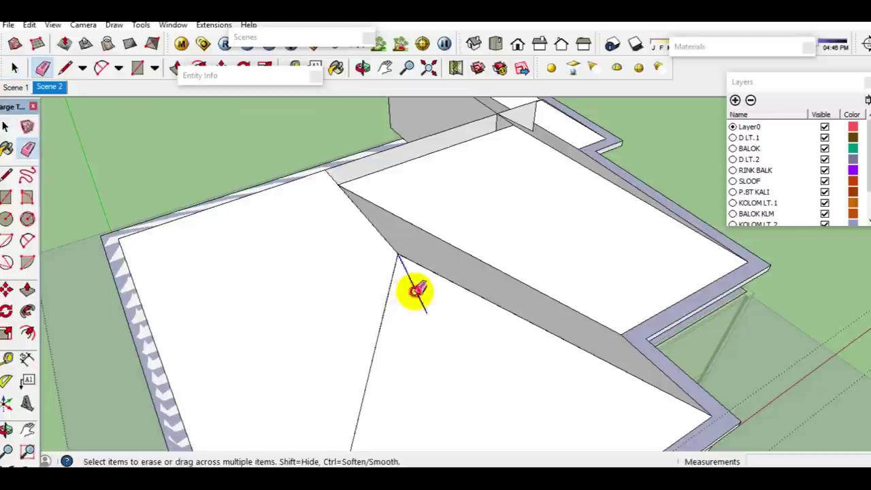
pyautogui.scroll(-3, 442, 272)
pyautogui.moveTo(469, 249)
pyautogui.mouseDown(button='middle')
pyautogui.moveTo(476, 233)
pyautogui.moveTo(414, 258)
pyautogui.mouseUp(button='middle')
pyautogui.scroll(3, 449, 265)
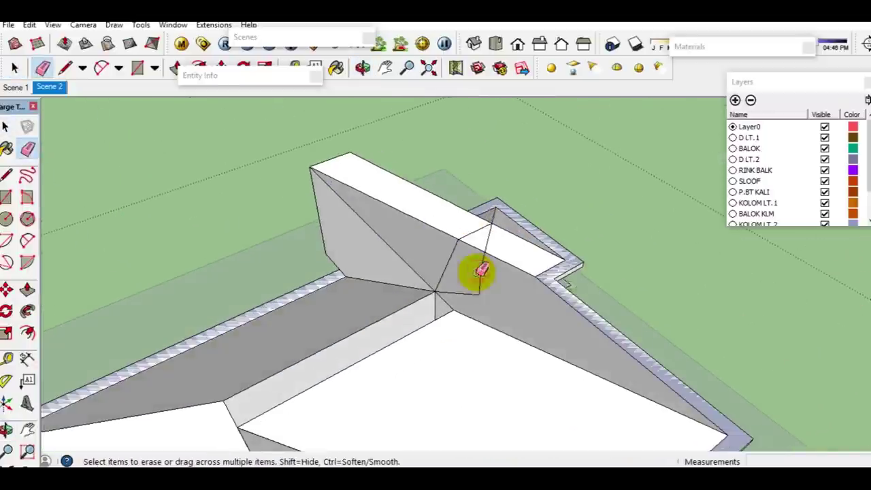
pyautogui.moveTo(474, 291); pyautogui.dragTo(424, 259, button='middle')
pyautogui.press('space')
pyautogui.moveTo(431, 165); pyautogui.dragTo(172, 130)
pyautogui.press('Delete')
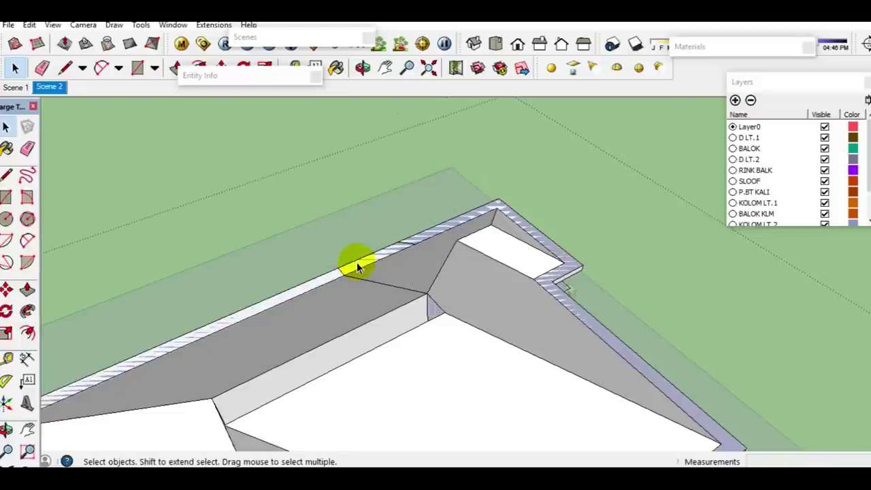
# - Erase the stray horizontal edge left on the roof
pyautogui.scroll(3, 325, 278)
pyautogui.press('e')
pyautogui.press('space')
pyautogui.scroll(-3, 427, 256)
pyautogui.moveTo(427, 257); pyautogui.dragTo(496, 313, button='middle')
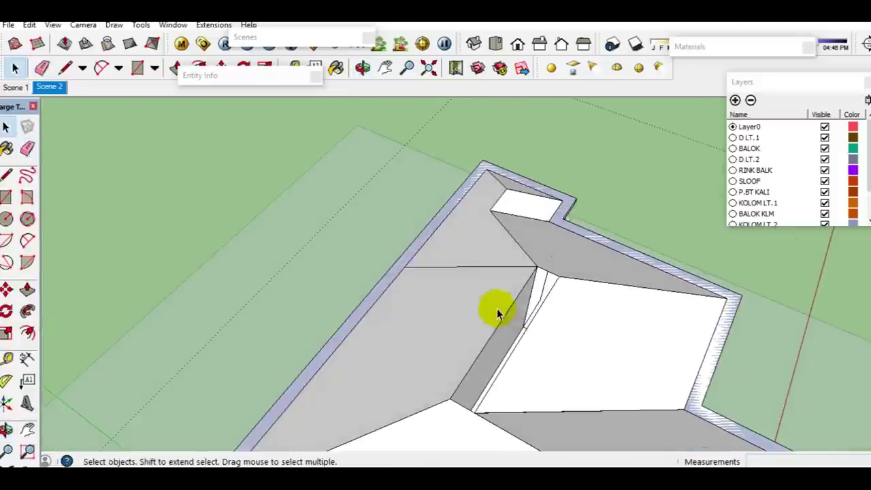
pyautogui.click(496, 265)
pyautogui.moveTo(496, 265)
pyautogui.mouseDown(button='middle')
pyautogui.moveTo(521, 331)
pyautogui.moveTo(539, 284)
pyautogui.mouseUp(button='middle')
pyautogui.press('space')
# - Draw a rectangular strip across the ridge gap
pyautogui.press('r')
pyautogui.click(493, 364)
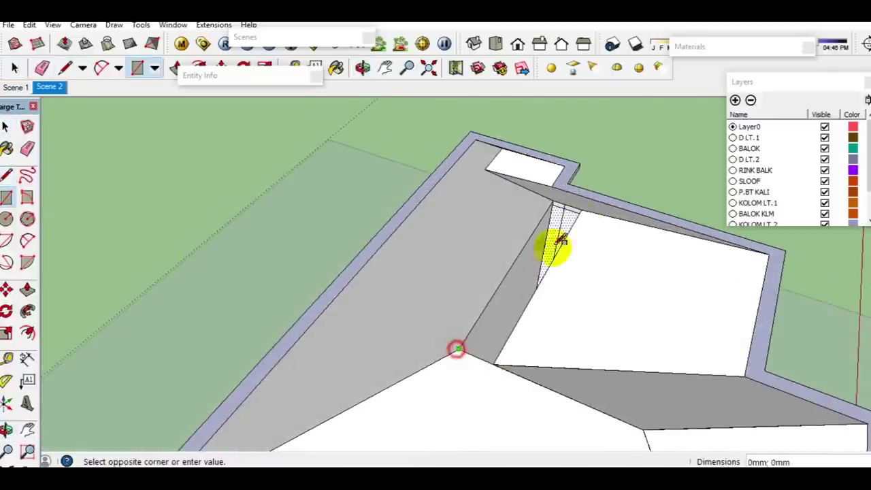
pyautogui.click(587, 207)
pyautogui.press('space')
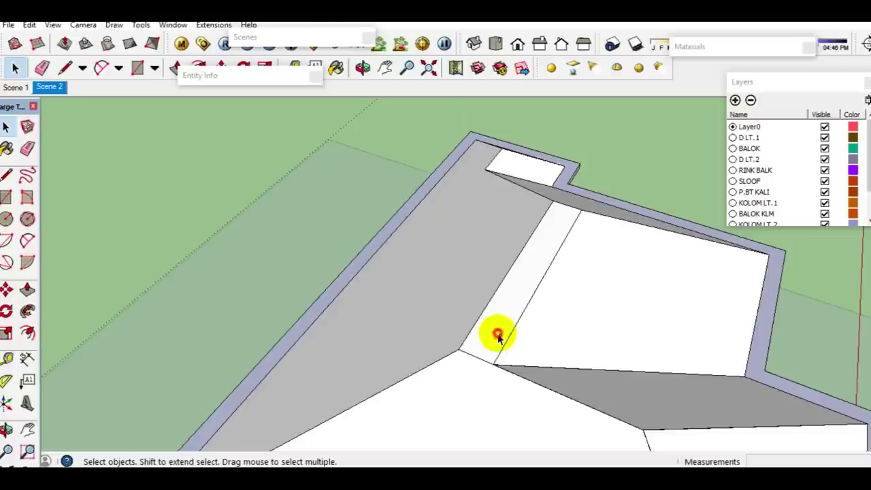
pyautogui.click(499, 344)
pyautogui.moveTo(499, 356)
pyautogui.mouseDown(button='middle')
pyautogui.moveTo(531, 213)
pyautogui.moveTo(527, 296)
pyautogui.moveTo(546, 279)
pyautogui.mouseUp(button='middle')
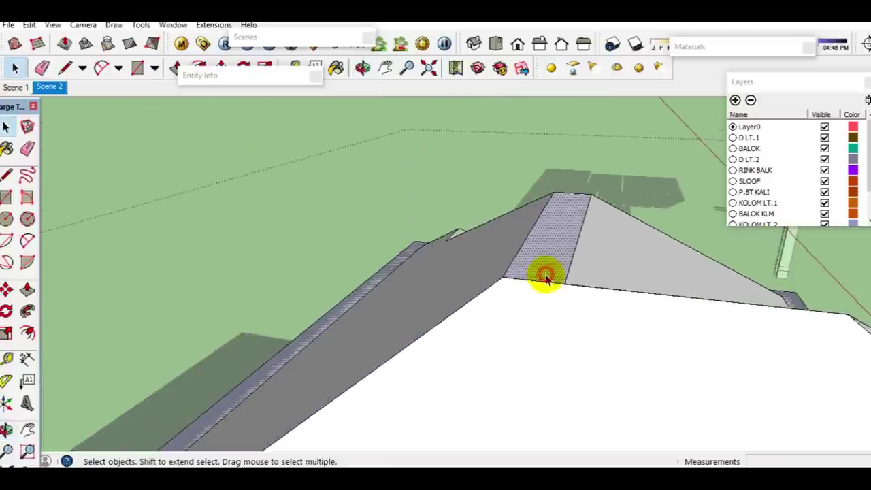
# - Pull the strip up into a box and add an angled guide through its corner
pyautogui.click(544, 278)
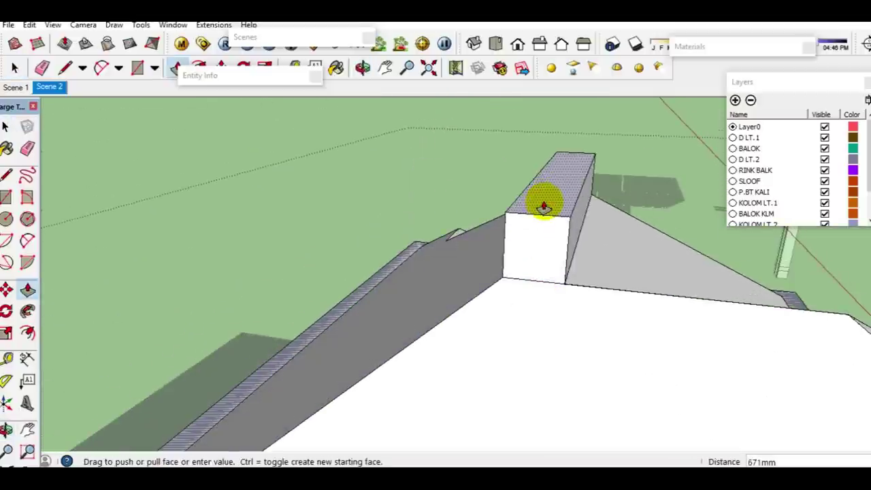
pyautogui.click(544, 204)
pyautogui.press('space')
pyautogui.moveTo(540, 243); pyautogui.dragTo(540, 243, button='middle')
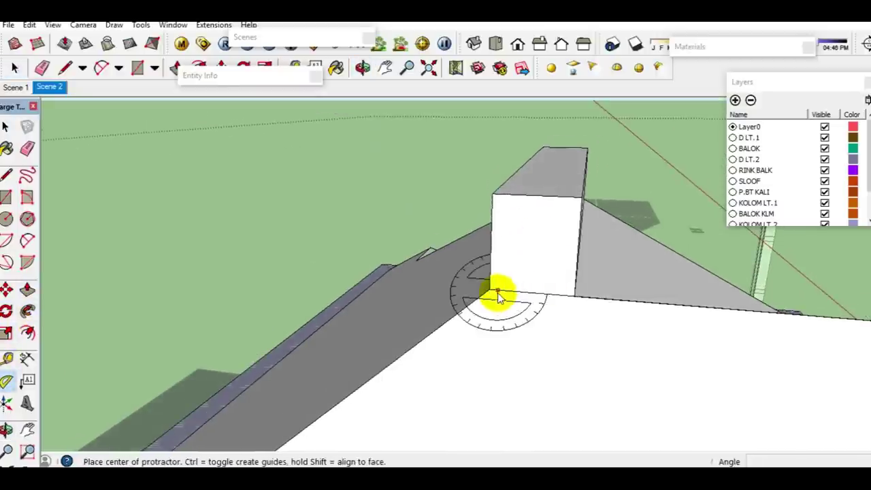
pyautogui.click(543, 257)
pyautogui.press('l')
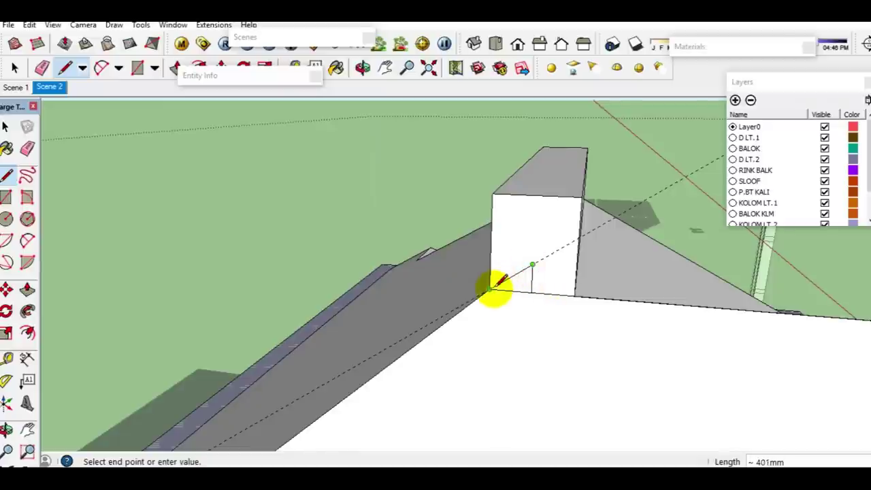
pyautogui.press('space')
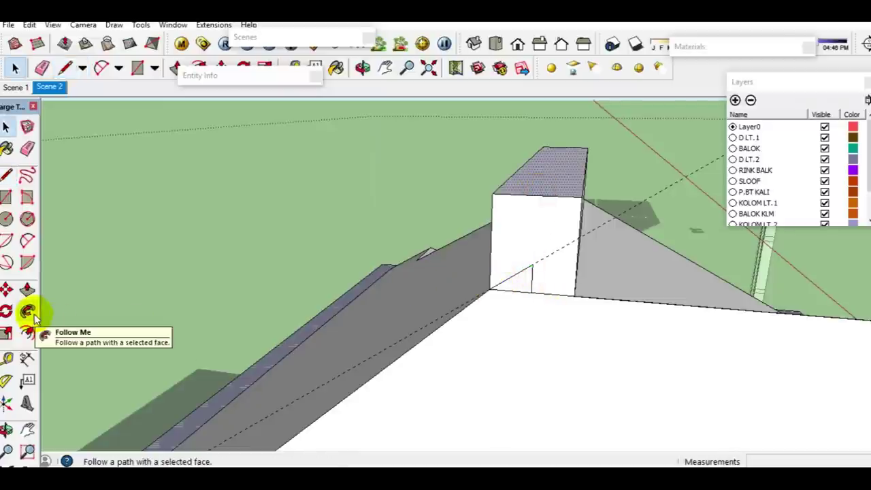
# - Try Follow Me on the box, selecting its top face and then the whole box
pyautogui.click(28, 312)
pyautogui.press('space')
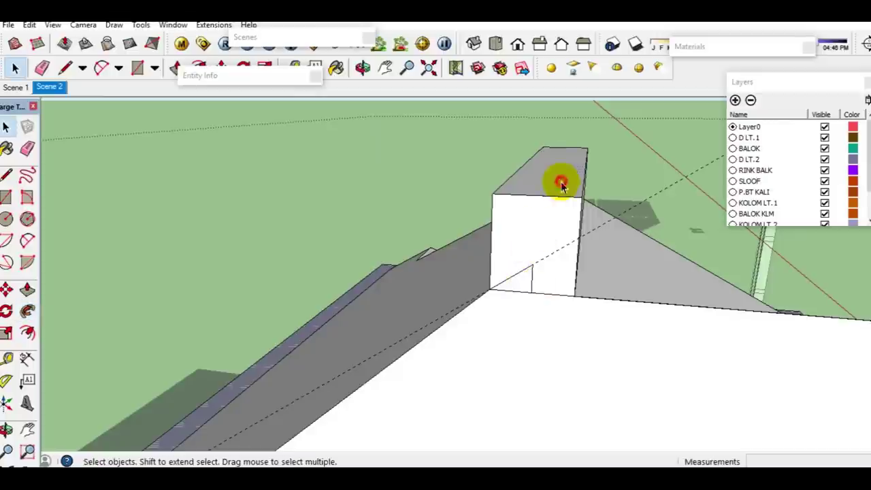
pyautogui.click(557, 183)
pyautogui.moveTo(556, 213); pyautogui.dragTo(559, 174, button='middle')
pyautogui.moveTo(601, 194); pyautogui.dragTo(353, 177)
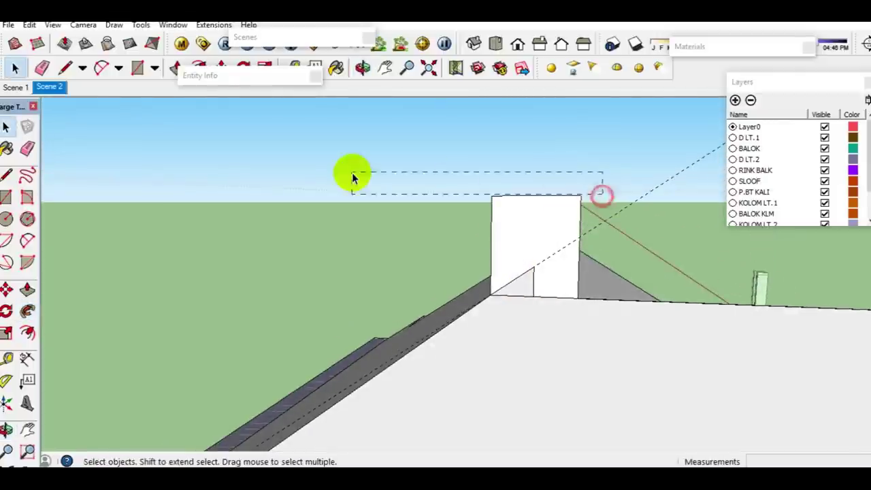
pyautogui.moveTo(582, 197); pyautogui.dragTo(480, 174)
pyautogui.click(537, 276)
pyautogui.moveTo(537, 276)
pyautogui.mouseDown(button='middle')
pyautogui.moveTo(533, 289)
pyautogui.moveTo(397, 259)
pyautogui.moveTo(521, 285)
pyautogui.mouseUp(button='middle')
# - Select the small leftover triangular face at the roof corner for erasing
pyautogui.click(533, 289)
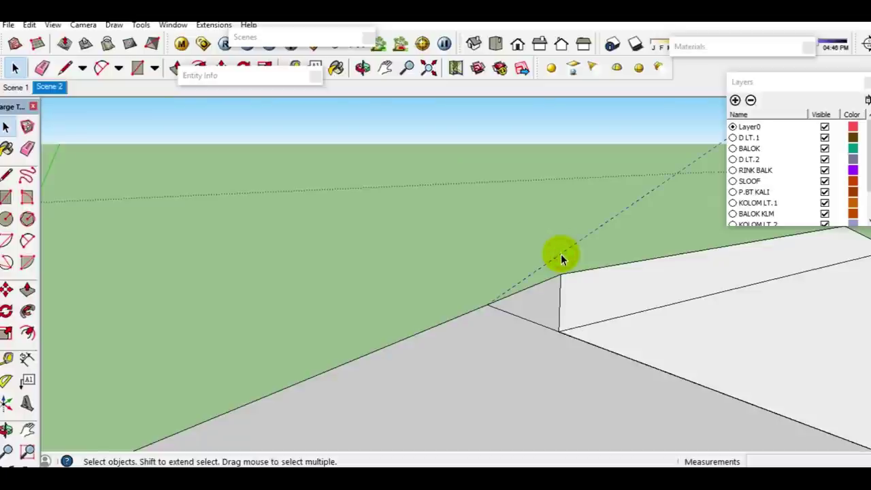
pyautogui.press('e')
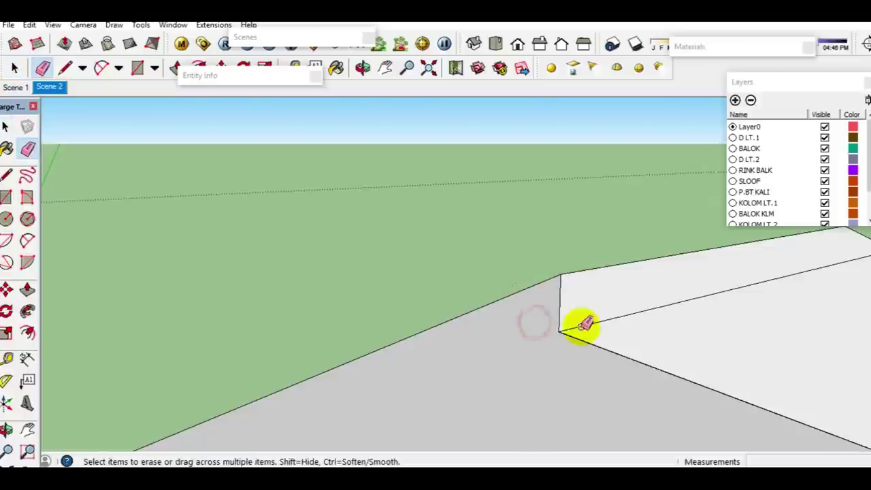
pyautogui.moveTo(567, 300); pyautogui.dragTo(560, 257, button='middle')
pyautogui.moveTo(554, 223)
pyautogui.mouseDown(button='middle')
pyautogui.moveTo(274, 297)
pyautogui.moveTo(317, 192)
pyautogui.moveTo(335, 185)
pyautogui.mouseUp(button='middle')
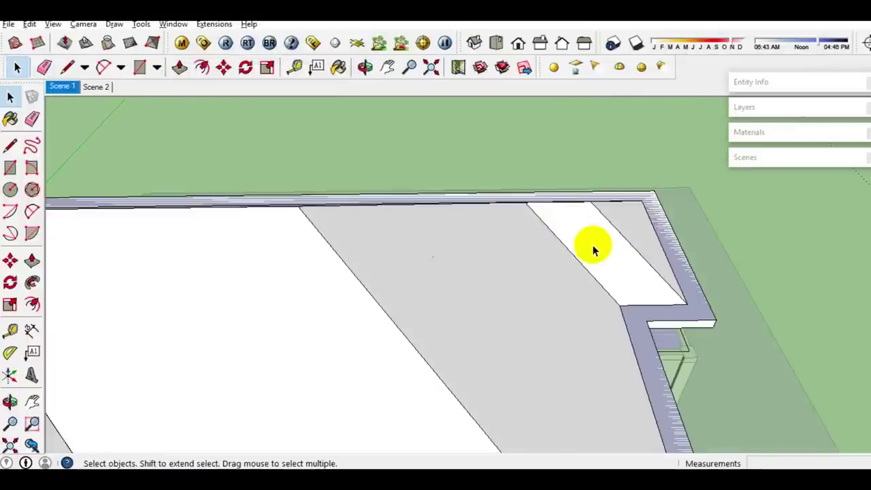
pyautogui.moveTo(593, 250)
pyautogui.mouseDown(button='middle')
pyautogui.moveTo(519, 257)
pyautogui.moveTo(540, 255)
pyautogui.moveTo(631, 311)
pyautogui.mouseUp(button='middle')
pyautogui.click(541, 255)
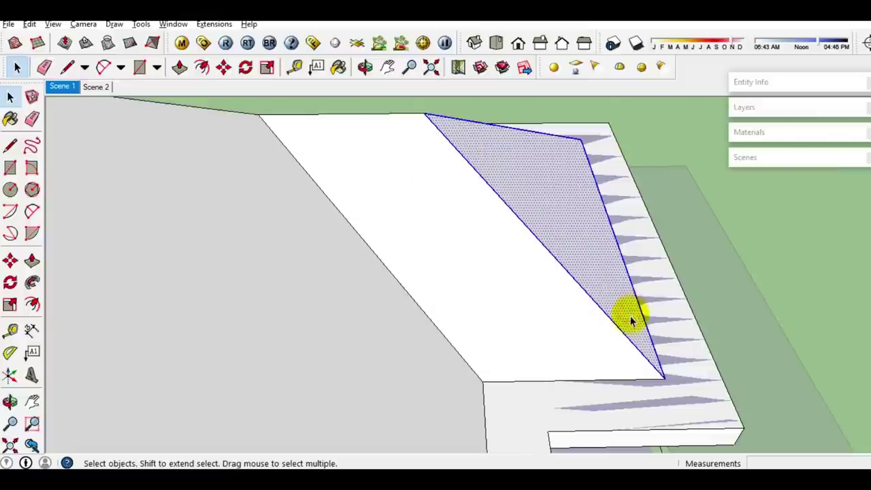
# - Move the triangular face into place and erase its diagonal edge
pyautogui.press('m')
pyautogui.click(660, 372)
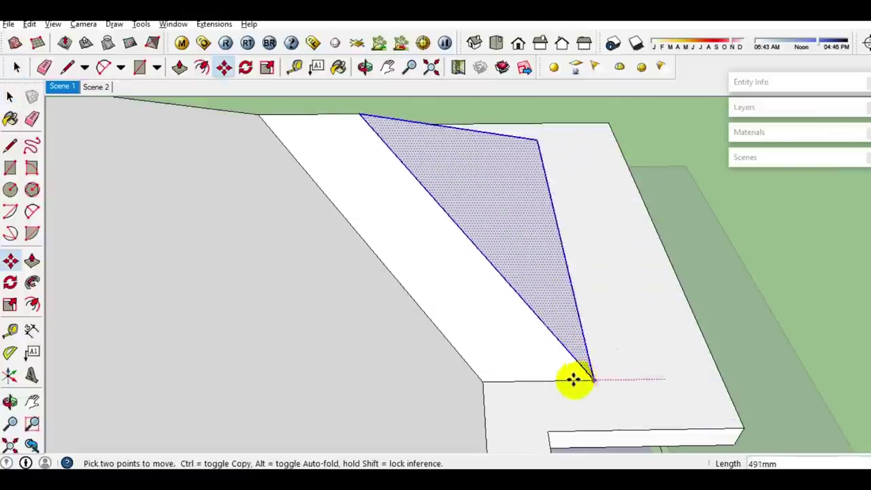
pyautogui.click(482, 387)
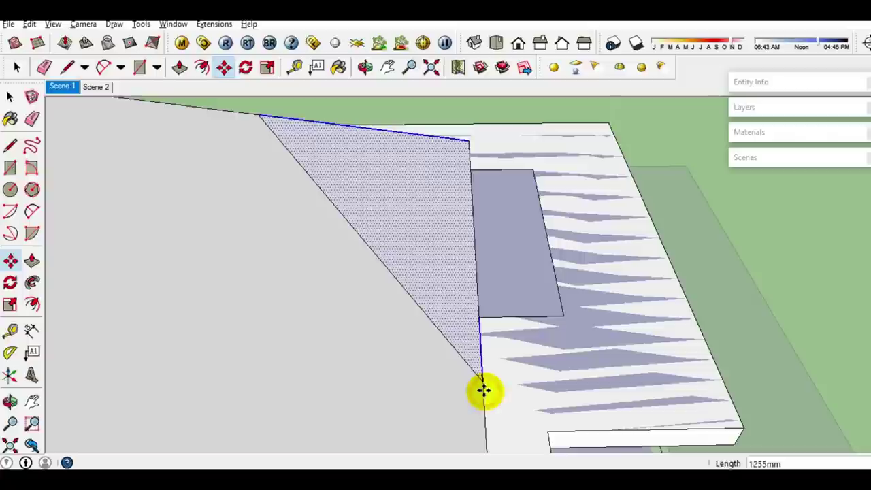
pyautogui.press('space')
pyautogui.press('e')
pyautogui.click(439, 329)
pyautogui.press('space')
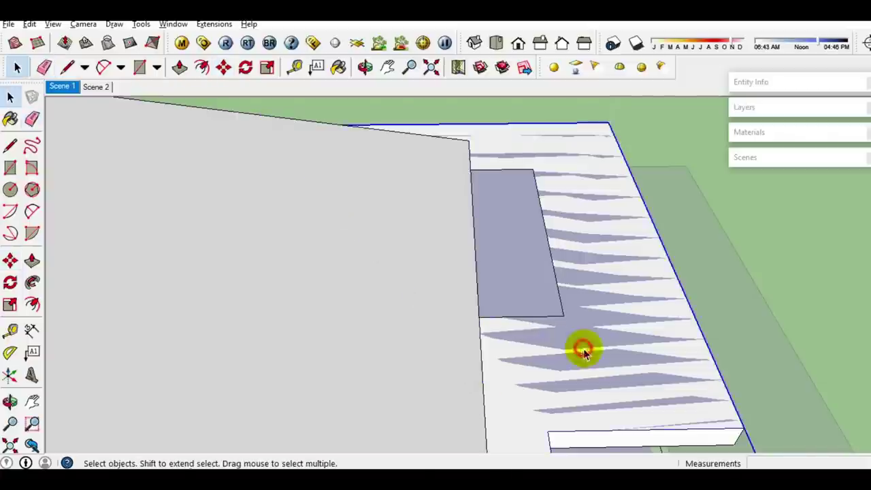
# - Raise the floor face into a thicker slab with Push/Pull
pyautogui.hotkey('ctrl', 'a')
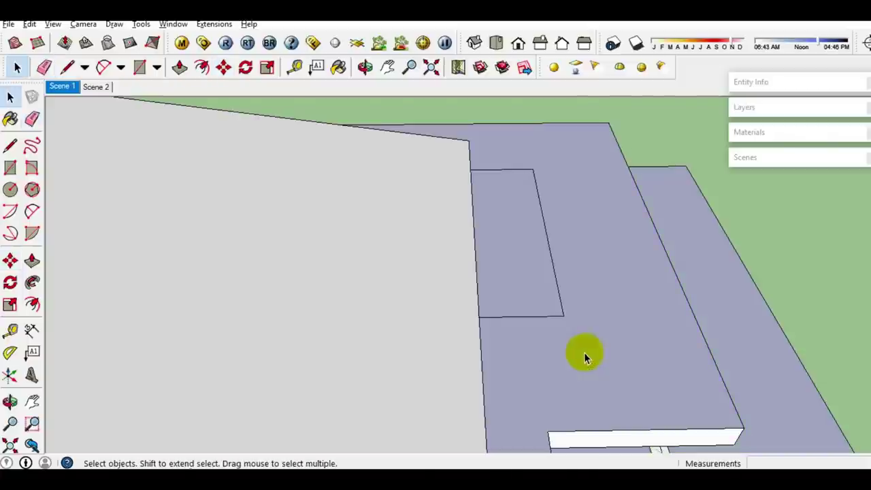
pyautogui.moveTo(583, 346)
pyautogui.mouseDown(button='middle')
pyautogui.moveTo(559, 317)
pyautogui.moveTo(521, 344)
pyautogui.moveTo(534, 231)
pyautogui.moveTo(529, 272)
pyautogui.mouseUp(button='middle')
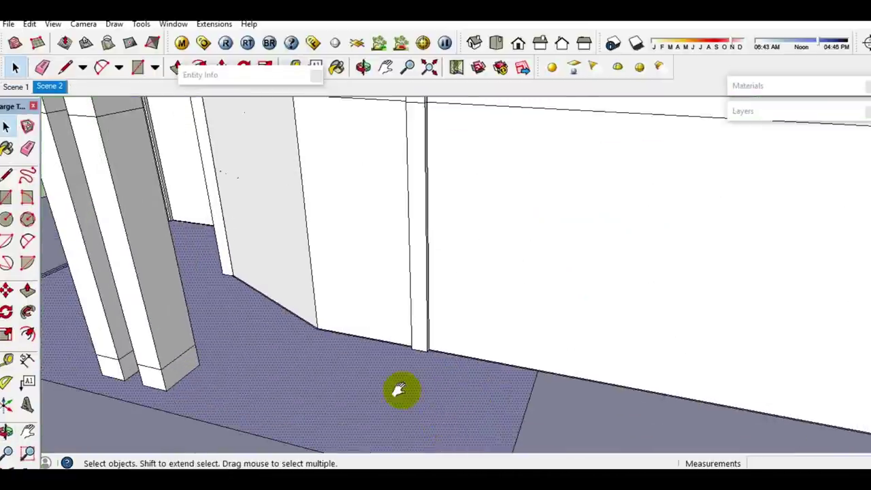
pyautogui.press('p')
pyautogui.click(387, 374)
pyautogui.click(388, 363)
pyautogui.press('space')
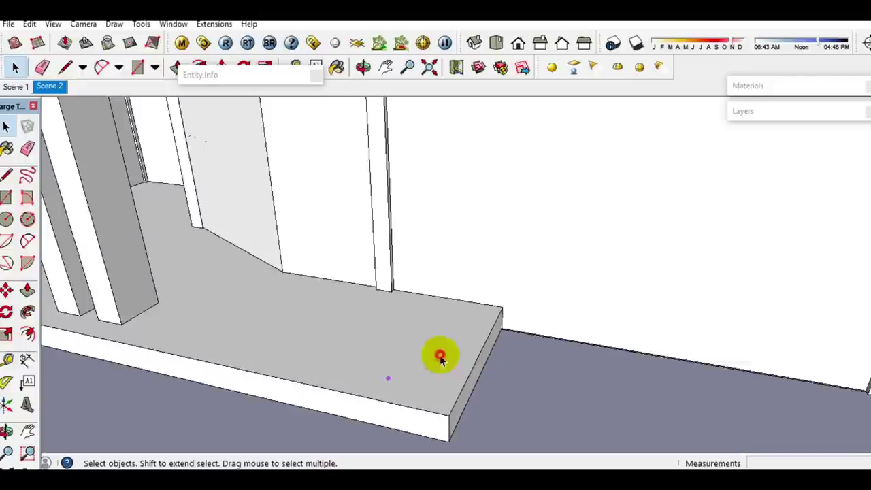
pyautogui.scroll(3, 416, 316)
pyautogui.scroll(2, 388, 278)
# - Make a copy starting from the post base with Ctrl-Move
pyautogui.press('m')
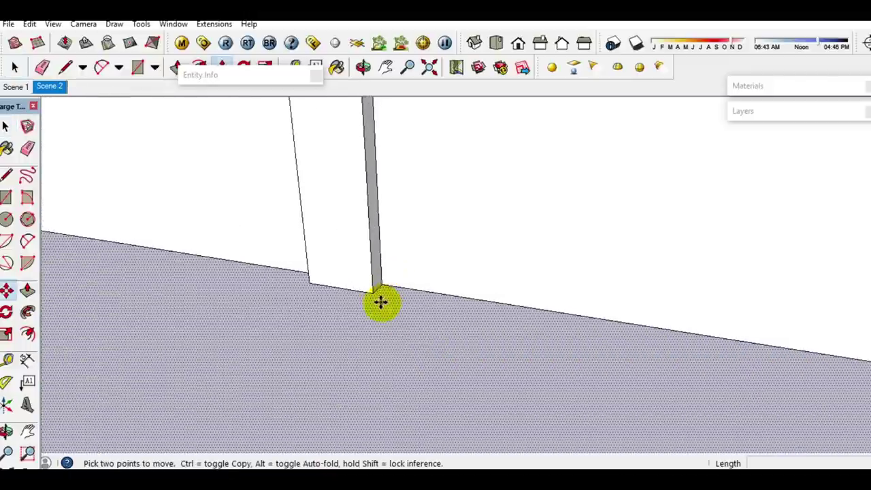
pyautogui.press('ctrl')
pyautogui.click(375, 290)
pyautogui.scroll(-3, 427, 379)
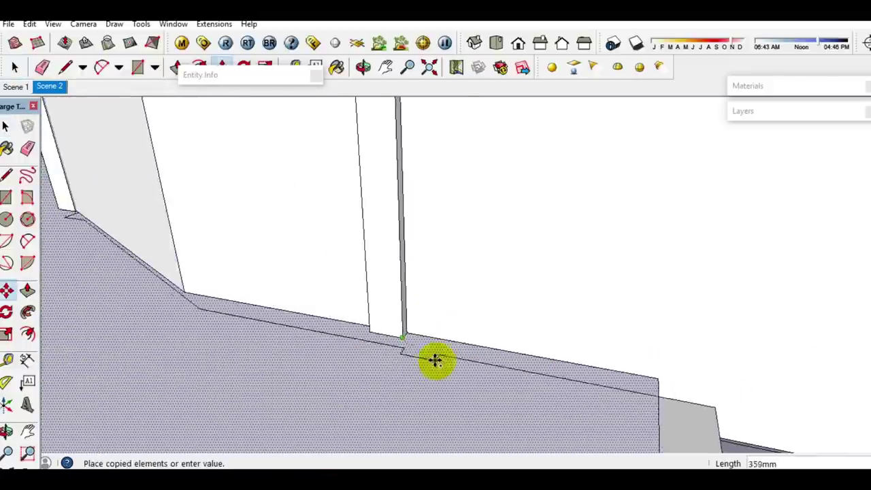
pyautogui.scroll(-3, 435, 361)
pyautogui.moveTo(448, 347)
pyautogui.mouseDown(button='middle')
pyautogui.moveTo(449, 357)
pyautogui.moveTo(417, 359)
pyautogui.mouseUp(button='middle')
pyautogui.scroll(3, 428, 349)
pyautogui.scroll(2, 421, 315)
pyautogui.scroll(1, 427, 289)
pyautogui.click(427, 289)
pyautogui.press('space')
# - Push/Pull the floor face 350mm and select the face filling the door opening
pyautogui.moveTo(427, 304)
pyautogui.mouseDown(button='middle')
pyautogui.moveTo(436, 330)
pyautogui.moveTo(422, 357)
pyautogui.mouseUp(button='middle')
pyautogui.press('p')
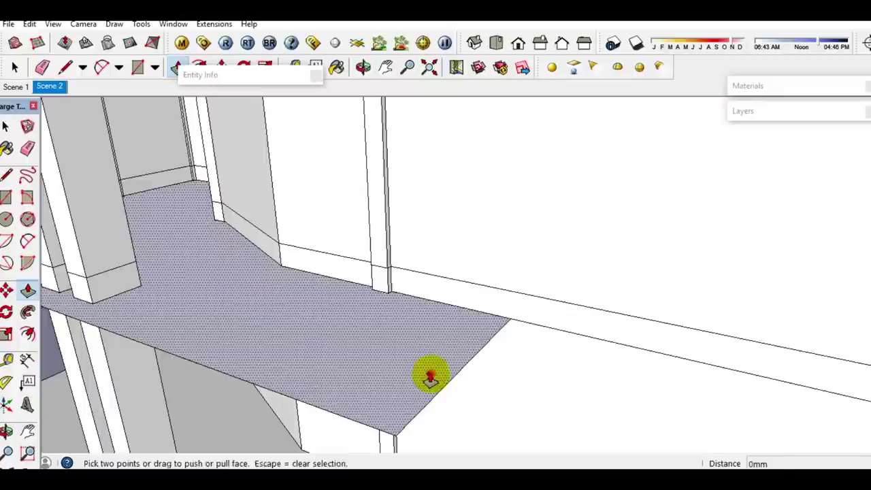
pyautogui.click(429, 373)
pyautogui.click(558, 307)
pyautogui.press('space')
pyautogui.scroll(-5, 531, 311)
pyautogui.moveTo(531, 311)
pyautogui.mouseDown(button='middle')
pyautogui.moveTo(573, 331)
pyautogui.moveTo(467, 307)
pyautogui.mouseUp(button='middle')
pyautogui.scroll(2, 472, 319)
pyautogui.click(471, 319)
pyautogui.scroll(2, 470, 333)
pyautogui.scroll(3, 470, 342)
pyautogui.moveTo(470, 342)
pyautogui.mouseDown(button='middle')
pyautogui.moveTo(461, 340)
pyautogui.moveTo(485, 344)
pyautogui.mouseUp(button='middle')
# - Place a Tape Measure guide along the bottom edge of the ground-floor door opening
pyautogui.press('t')
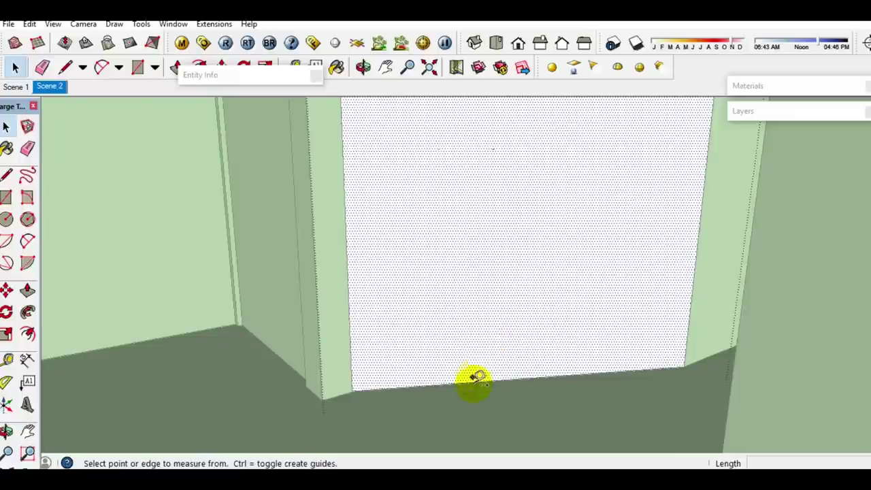
pyautogui.click(485, 377)
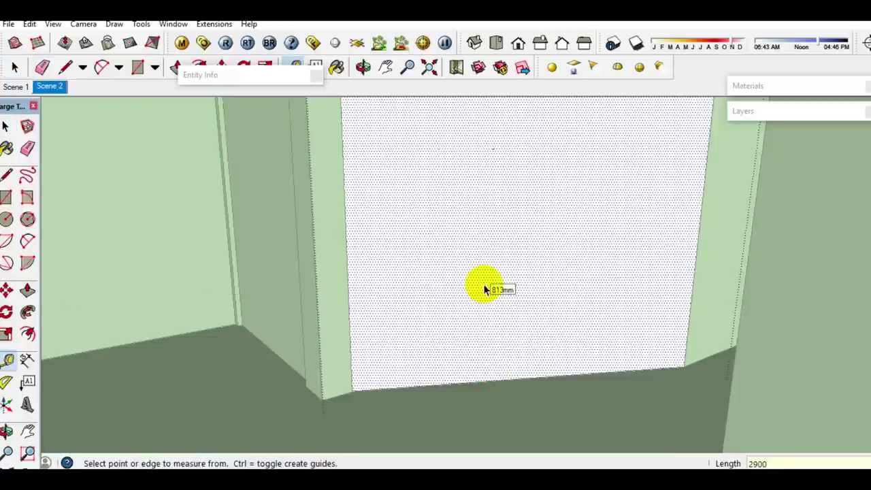
pyautogui.press('space')
pyautogui.scroll(-3, 486, 295)
pyautogui.scroll(-3, 490, 304)
pyautogui.moveTo(491, 306); pyautogui.dragTo(504, 302, button='middle')
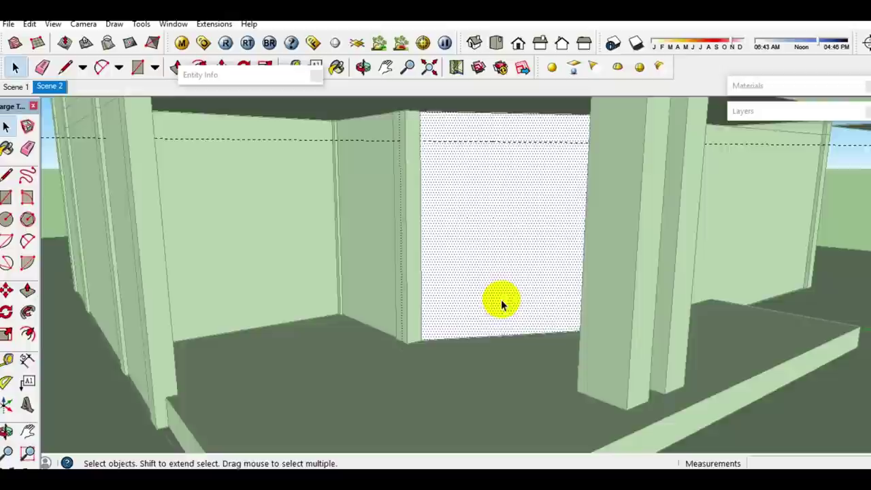
pyautogui.press('t')
pyautogui.scroll(3, 500, 299)
pyautogui.click(497, 340)
pyautogui.click(493, 296)
pyautogui.press('space')
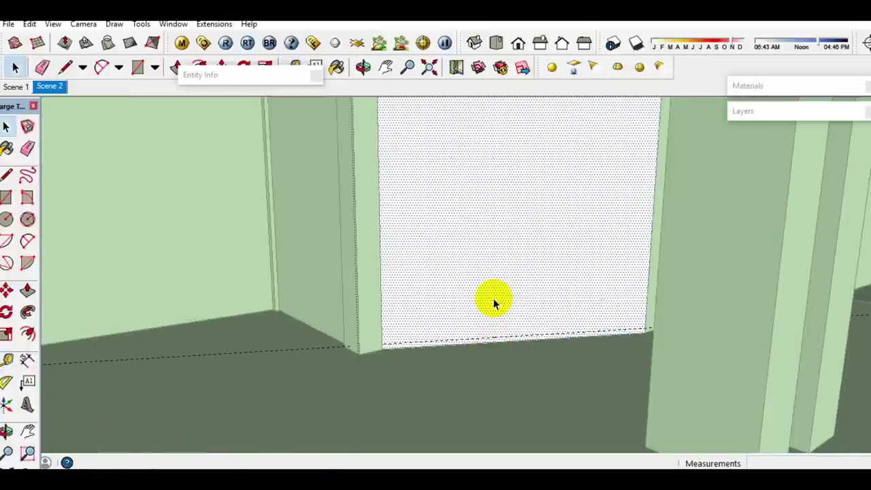
pyautogui.moveTo(495, 303)
pyautogui.mouseDown(button='middle')
pyautogui.moveTo(510, 356)
pyautogui.moveTo(549, 339)
pyautogui.mouseUp(button='middle')
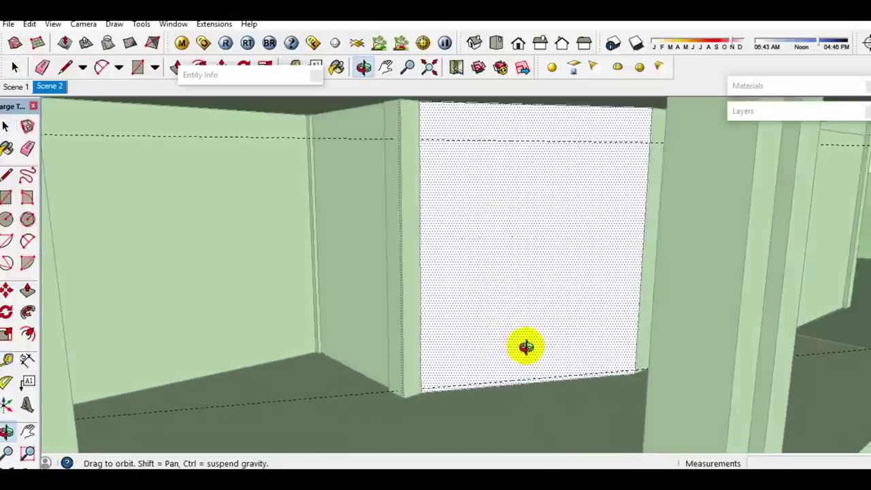
# - Draw the door-face rectangle inside the opening, leaving a frame-like border around it
pyautogui.press('r')
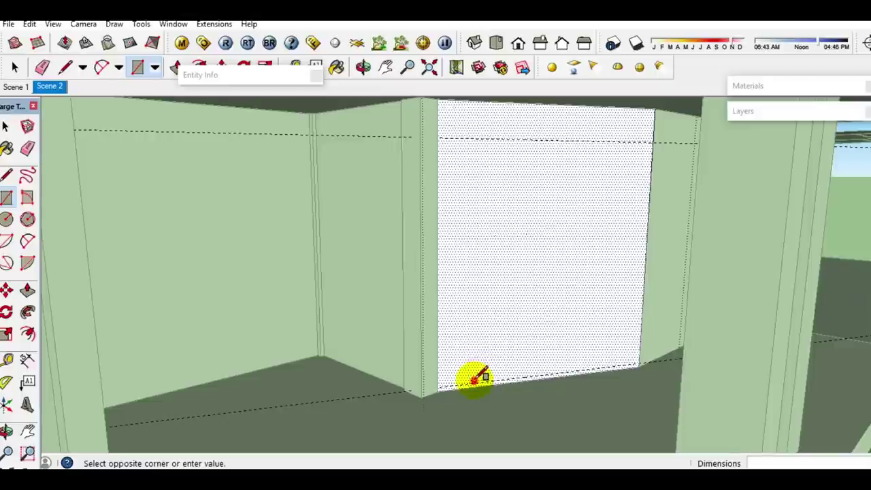
pyautogui.click(618, 141)
pyautogui.press('space')
pyautogui.click(538, 306)
pyautogui.moveTo(538, 305)
pyautogui.mouseDown(button='middle')
pyautogui.moveTo(511, 404)
pyautogui.moveTo(480, 420)
pyautogui.moveTo(519, 385)
pyautogui.moveTo(511, 419)
pyautogui.moveTo(520, 342)
pyautogui.moveTo(522, 352)
pyautogui.mouseUp(button='middle')
pyautogui.scroll(3, 498, 420)
pyautogui.hotkey('shift', 'p')
pyautogui.click(428, 287)
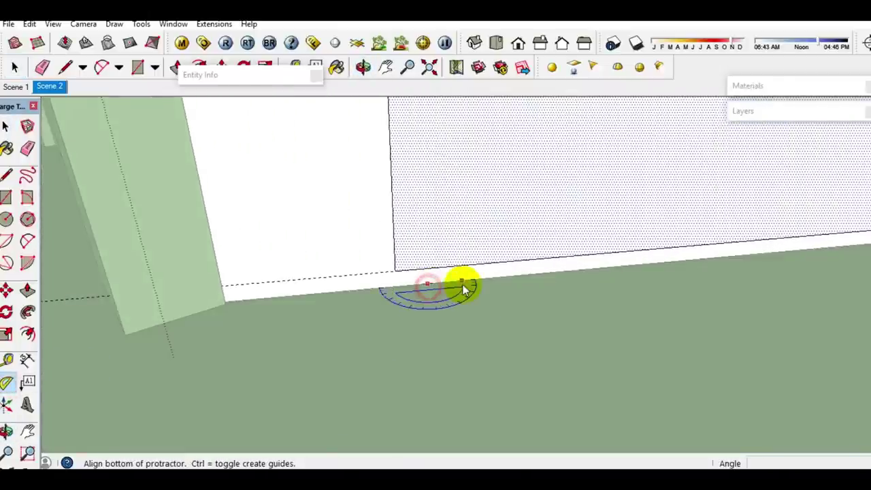
# - Set a 90-degree guide at the door's bottom edge and draw a 150 mm line along it
pyautogui.click(463, 284)
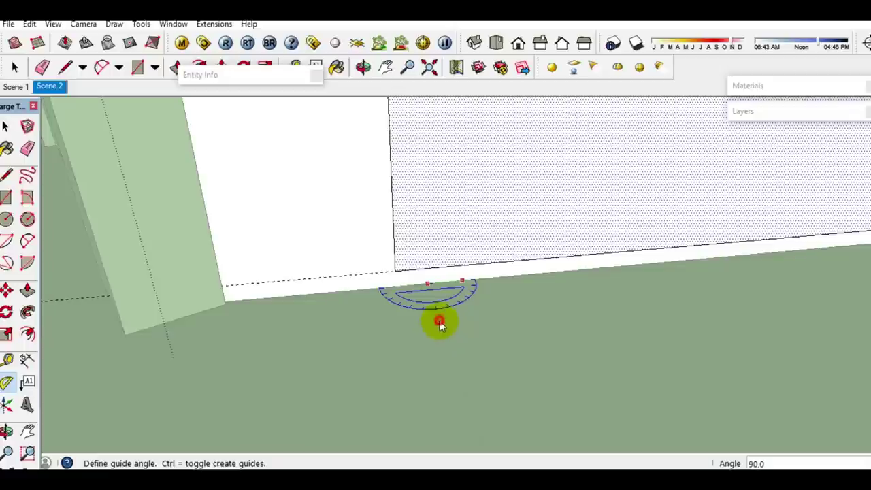
pyautogui.click(440, 324)
pyautogui.press('space')
pyautogui.scroll(3, 442, 328)
pyautogui.click(442, 314)
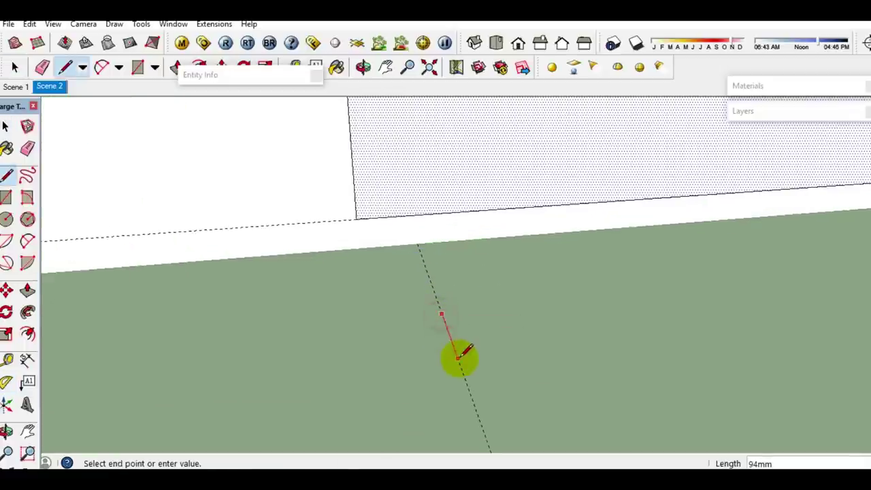
pyautogui.press('Return')
pyautogui.press('space')
# - Copy the short 150 mm line further to the right along the floor
pyautogui.click(457, 351)
pyautogui.moveTo(498, 395); pyautogui.dragTo(454, 379, button='middle')
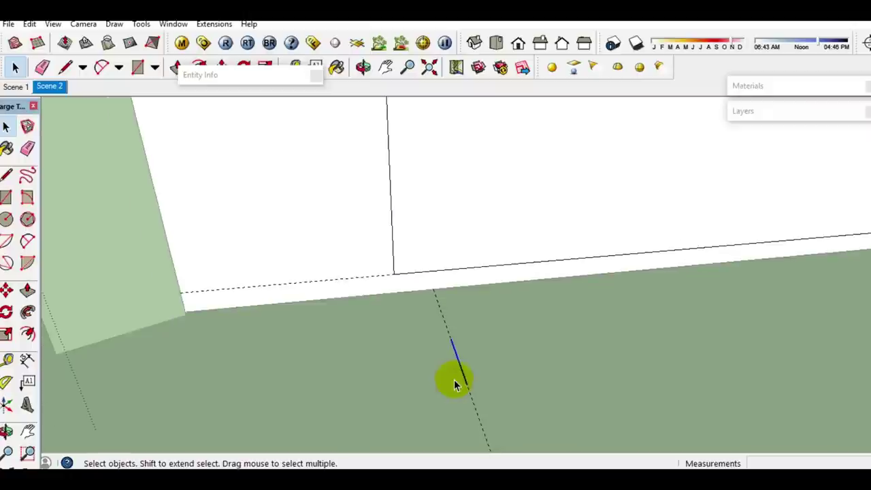
pyautogui.press('m')
pyautogui.press('ctrl')
pyautogui.click(439, 420)
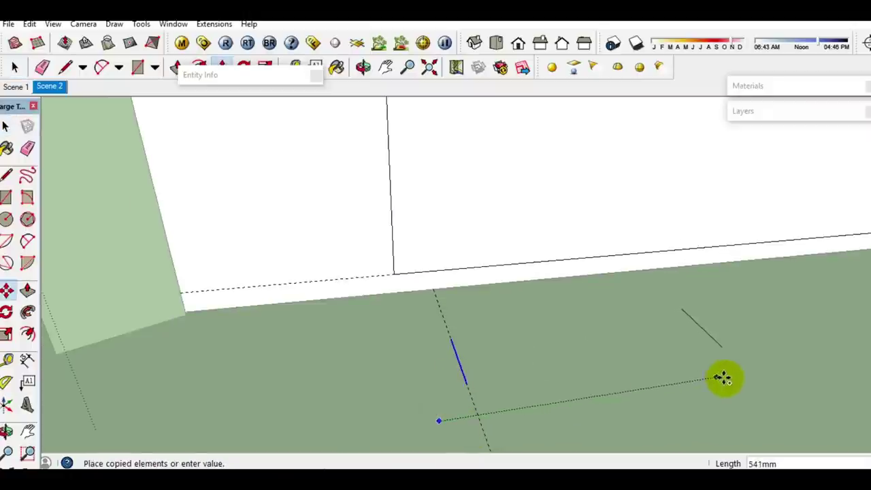
pyautogui.click(747, 381)
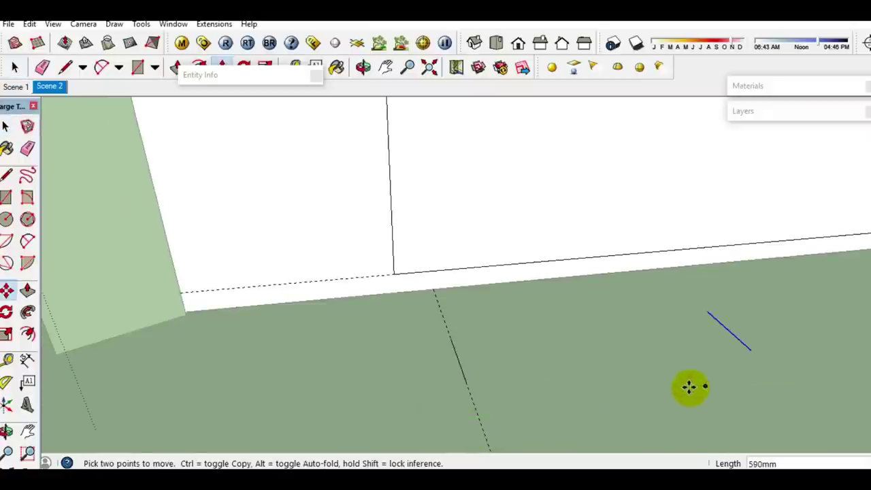
# - Draw a rectangle starting at the first short line's end
pyautogui.press('r')
pyautogui.click(467, 384)
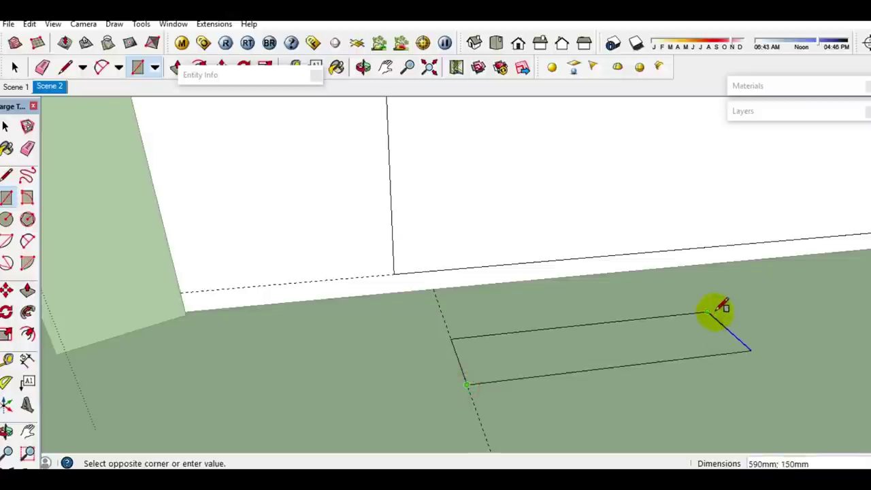
pyautogui.press('space')
pyautogui.click(520, 361)
pyautogui.scroll(2, 520, 361)
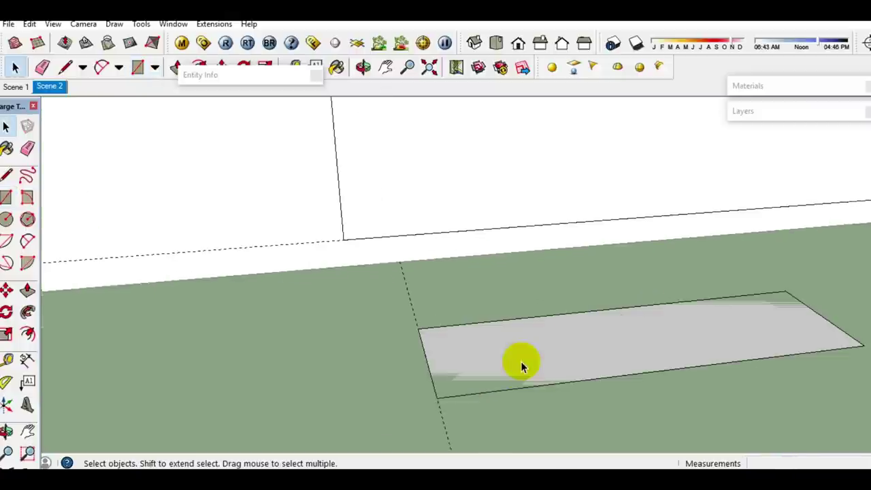
pyautogui.scroll(2, 521, 362)
pyautogui.scroll(2, 523, 364)
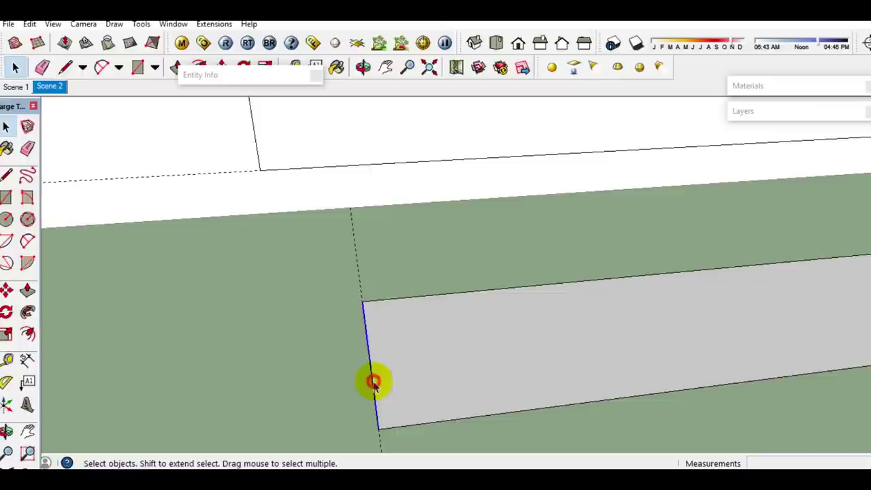
pyautogui.click(413, 387)
# - Offset the rectangle's outline 10 mm inward
pyautogui.press('f')
pyautogui.click(412, 385)
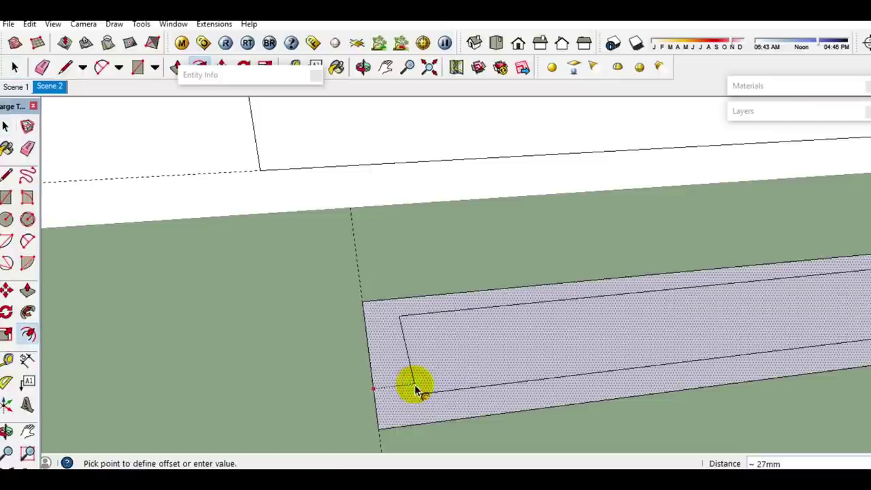
pyautogui.press('Return')
pyautogui.press('space')
pyautogui.click(391, 382)
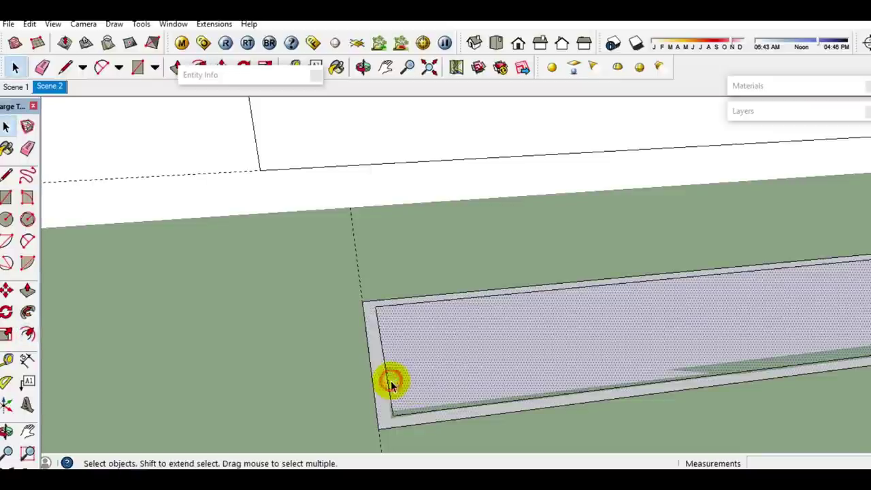
pyautogui.click(386, 385)
# - Move the inner left edge onto the outer edge and copy an edge inside the frame
pyautogui.press('m')
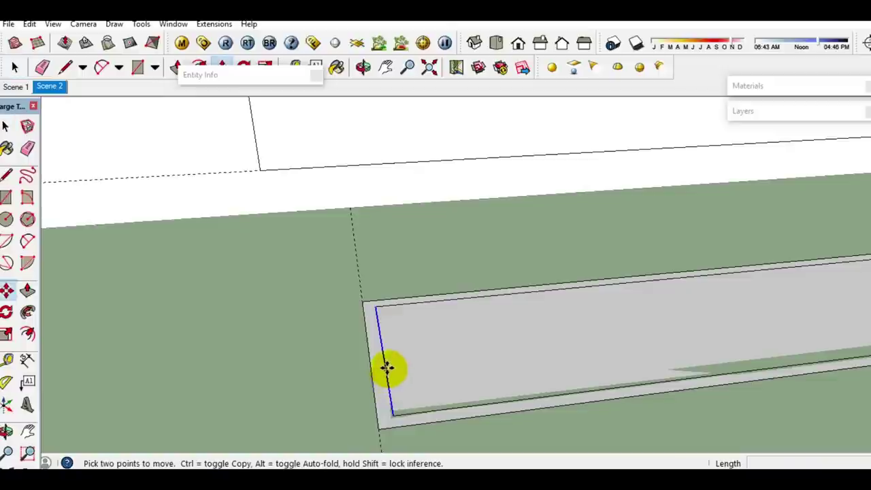
pyautogui.click(383, 356)
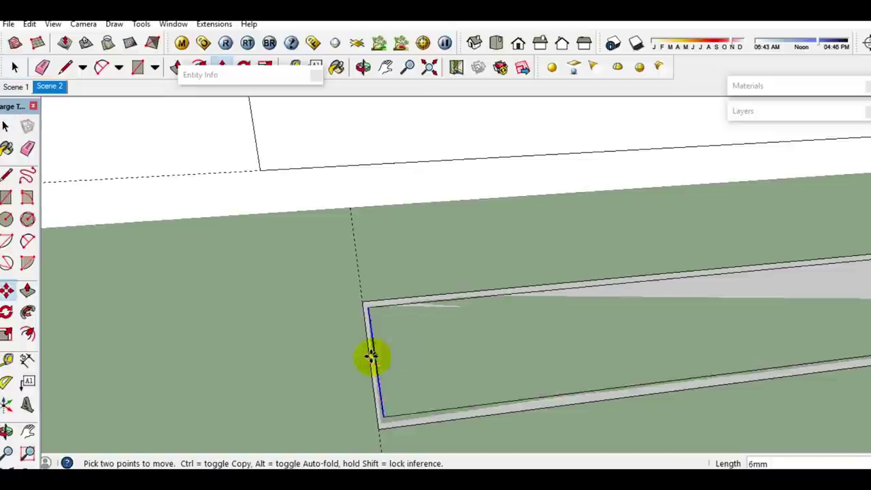
pyautogui.click(368, 357)
pyautogui.press('space')
pyautogui.press('m')
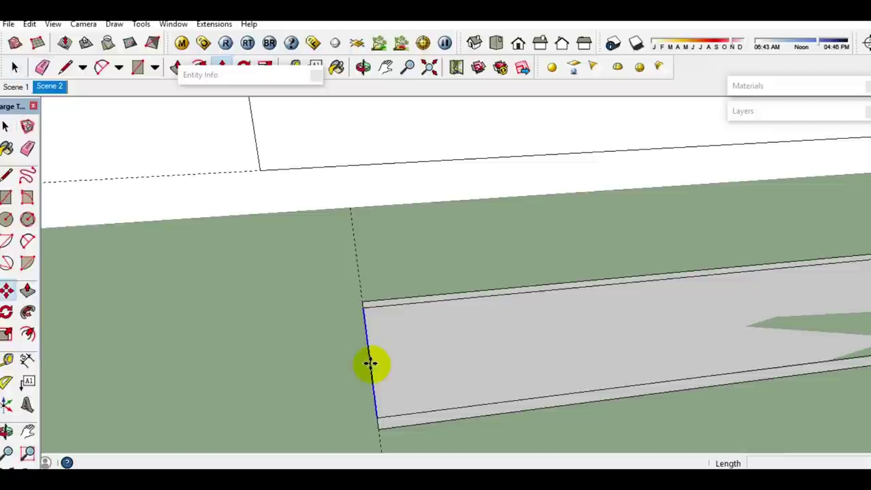
pyautogui.press('ctrl')
pyautogui.click(401, 379)
pyautogui.click(457, 372)
pyautogui.press('space')
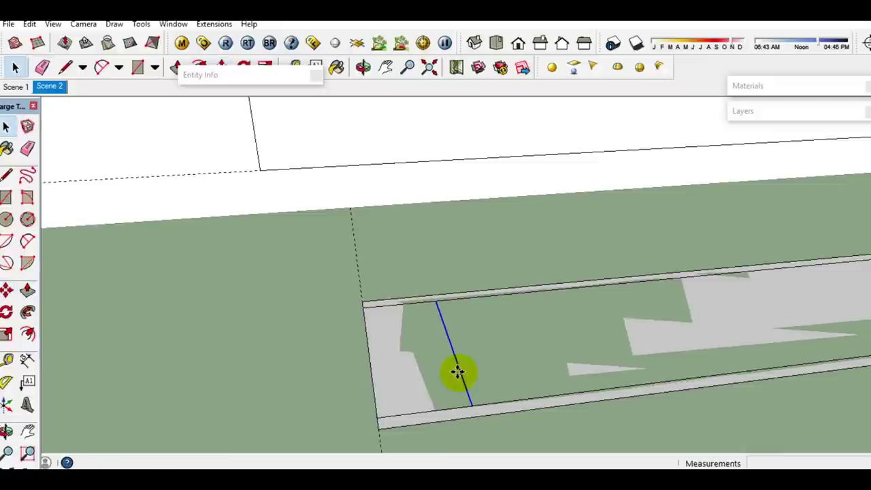
# - Draw a short line from the edge's midpoint and erase the lower edge segment
pyautogui.press('l')
pyautogui.scroll(2, 451, 363)
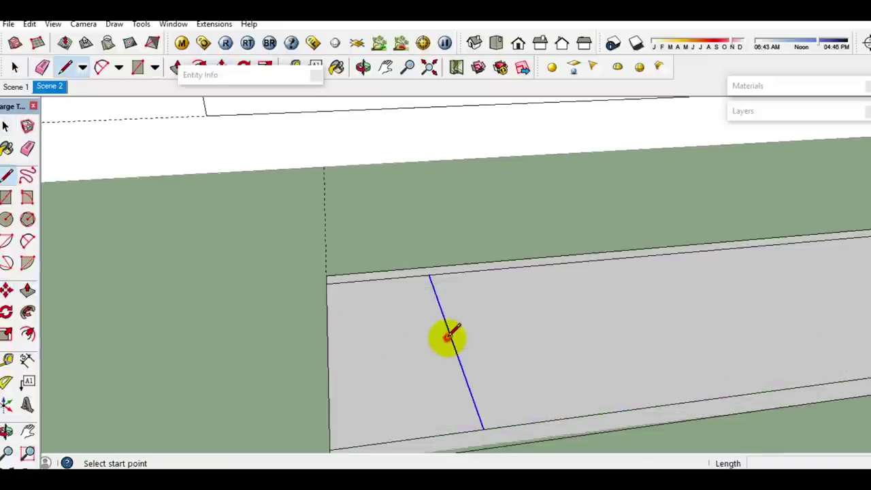
pyautogui.click(449, 337)
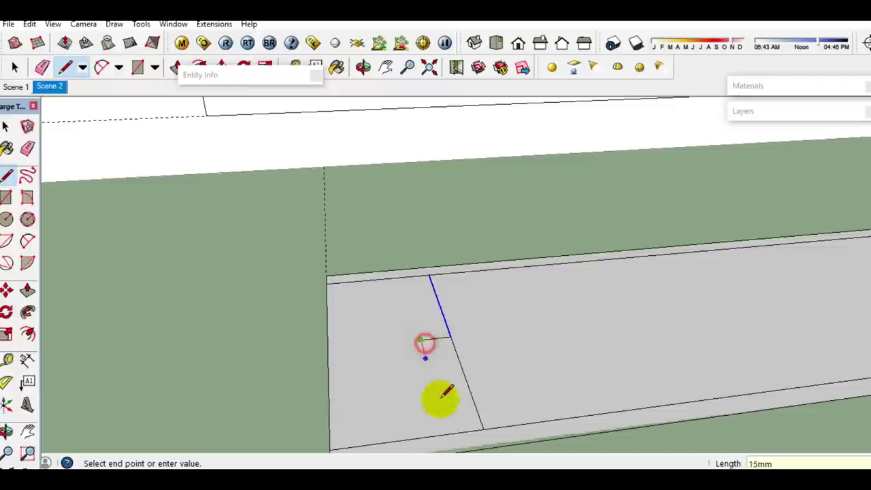
pyautogui.click(447, 430)
pyautogui.press('space')
pyautogui.moveTo(421, 317)
pyautogui.mouseDown()
pyautogui.moveTo(511, 379)
pyautogui.moveTo(470, 371)
pyautogui.mouseUp()
pyautogui.press('m')
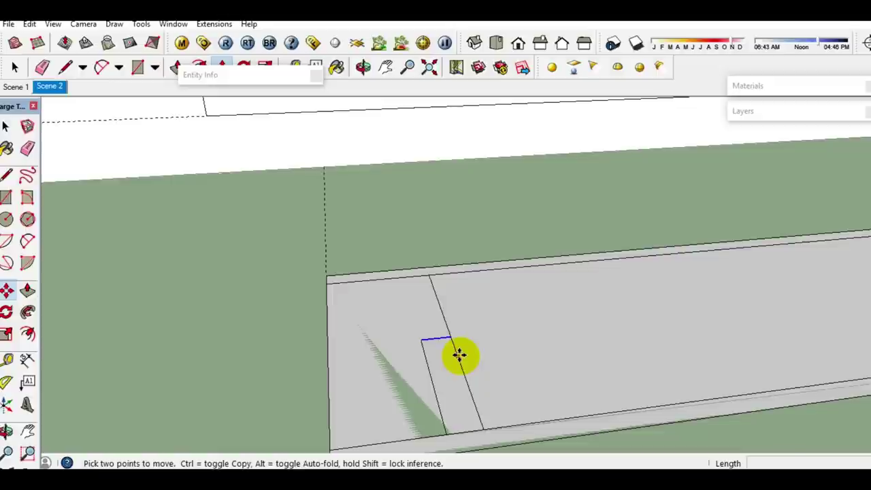
pyautogui.click(459, 358)
pyautogui.press('Escape')
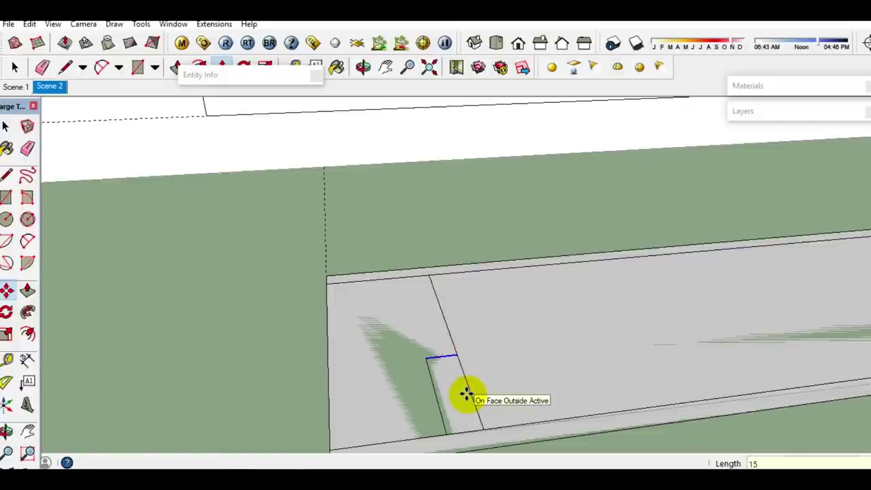
pyautogui.press('space')
pyautogui.click(472, 392)
pyautogui.press('space')
# - Draw a line along the lower edge to close the outline into a face
pyautogui.press('l')
pyautogui.click(460, 354)
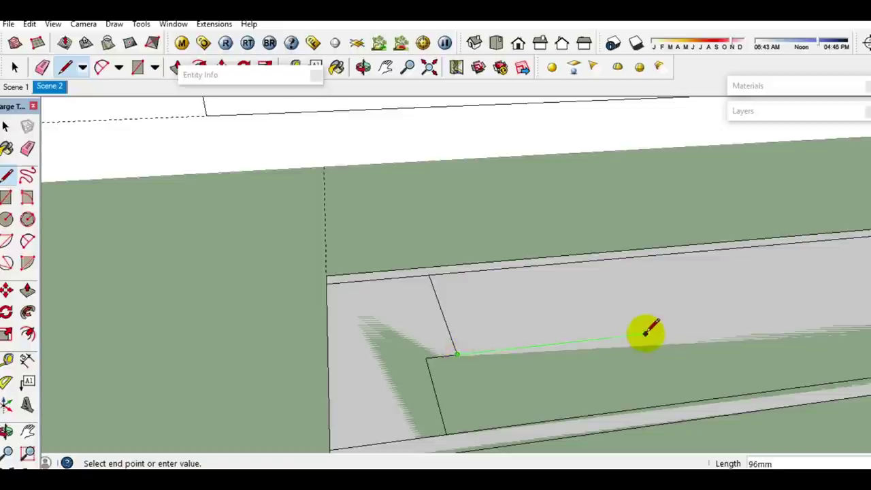
pyautogui.click(712, 394)
pyautogui.press('space')
# - Draw a long narrow rectangle extending from the first shape along the floor
pyautogui.keyDown('shift'); pyautogui.moveTo(739, 386); pyautogui.dragTo(375, 360, button='middle'); pyautogui.keyUp('shift')
pyautogui.press('r')
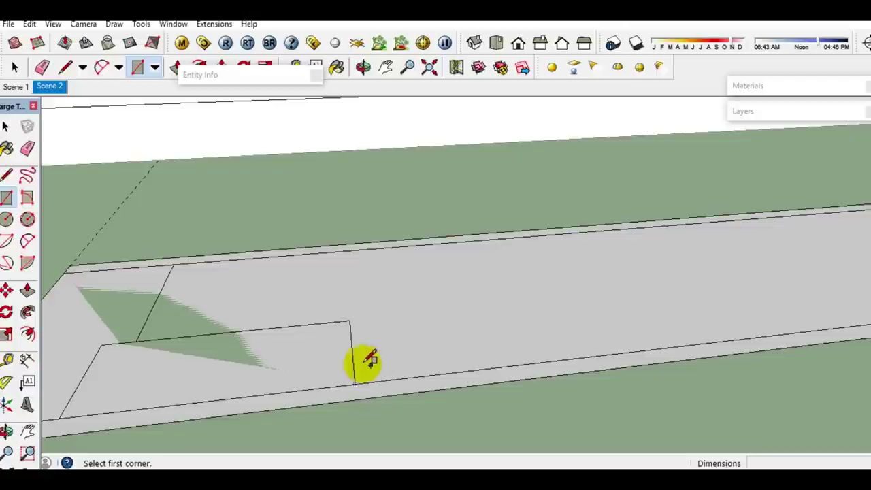
pyautogui.click(353, 364)
pyautogui.click(748, 298)
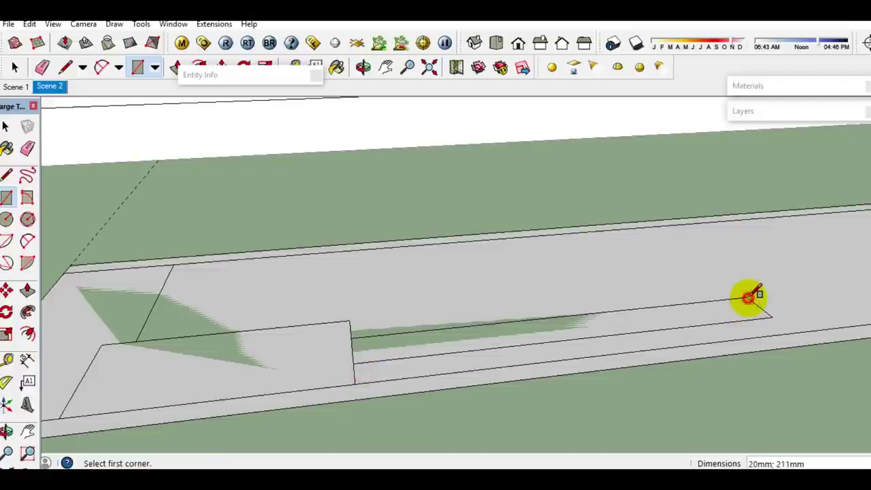
pyautogui.press('space')
# - Erase the shared edge to form one stepped outline, then window-select the whole mat outline
pyautogui.press('e')
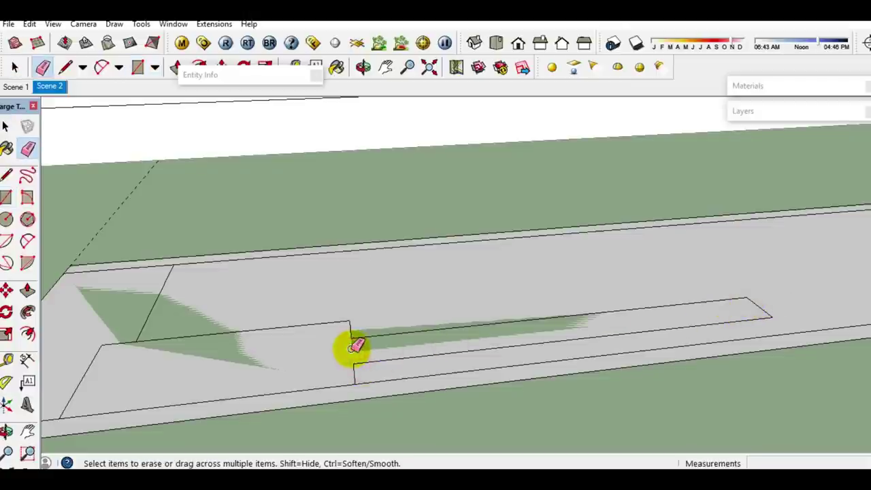
pyautogui.scroll(-3, 355, 347)
pyautogui.moveTo(404, 345)
pyautogui.mouseDown(button='middle')
pyautogui.moveTo(431, 355)
pyautogui.moveTo(806, 291)
pyautogui.mouseUp(button='middle')
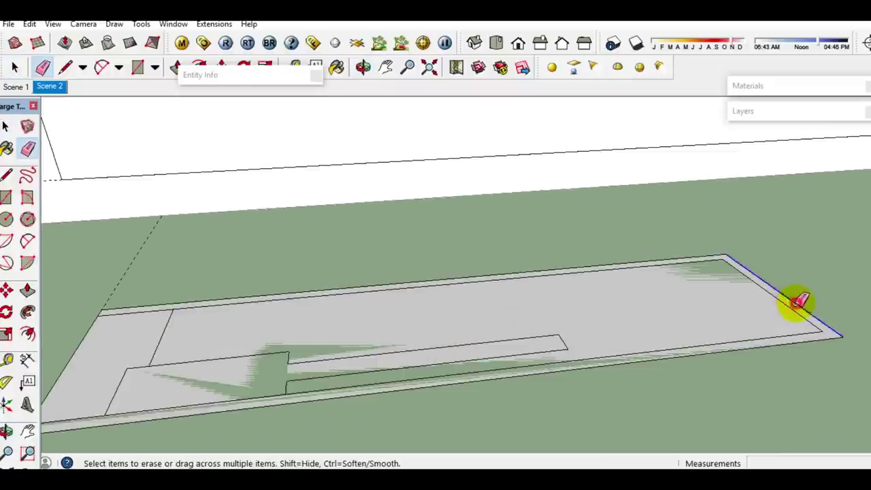
pyautogui.click(797, 301)
pyautogui.moveTo(252, 311)
pyautogui.mouseDown(button='middle')
pyautogui.moveTo(334, 329)
pyautogui.moveTo(315, 356)
pyautogui.mouseUp(button='middle')
pyautogui.press('space')
pyautogui.moveTo(95, 236); pyautogui.dragTo(779, 383)
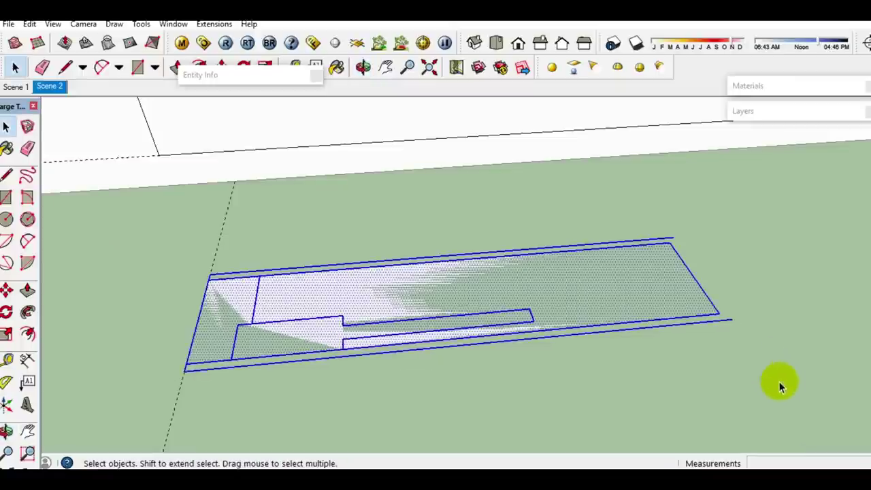
pyautogui.moveTo(409, 298)
pyautogui.mouseDown(button='middle')
pyautogui.moveTo(472, 315)
pyautogui.moveTo(338, 296)
pyautogui.moveTo(385, 330)
pyautogui.moveTo(461, 351)
pyautogui.mouseUp(button='middle')
# - Copy the floor-mat outline to the corner of the door wall
pyautogui.press('m')
pyautogui.scroll(2, 388, 331)
pyautogui.scroll(2, 281, 265)
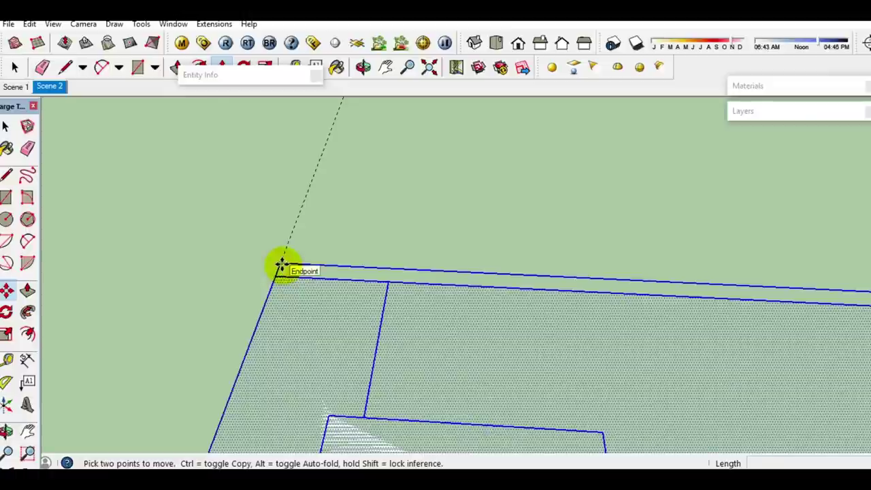
pyautogui.click(282, 265)
pyautogui.press('ctrl')
pyautogui.moveTo(393, 315)
pyautogui.mouseDown(button='middle')
pyautogui.moveTo(383, 233)
pyautogui.moveTo(334, 290)
pyautogui.moveTo(346, 249)
pyautogui.mouseUp(button='middle')
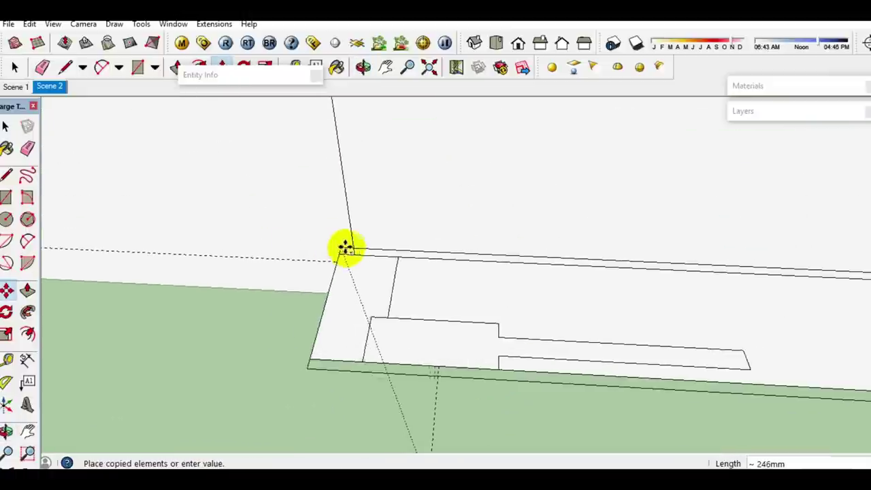
pyautogui.click(353, 260)
pyautogui.press('space')
# - Erase part of the copied outline near the wall corner
pyautogui.scroll(1, 362, 278)
pyautogui.scroll(2, 365, 282)
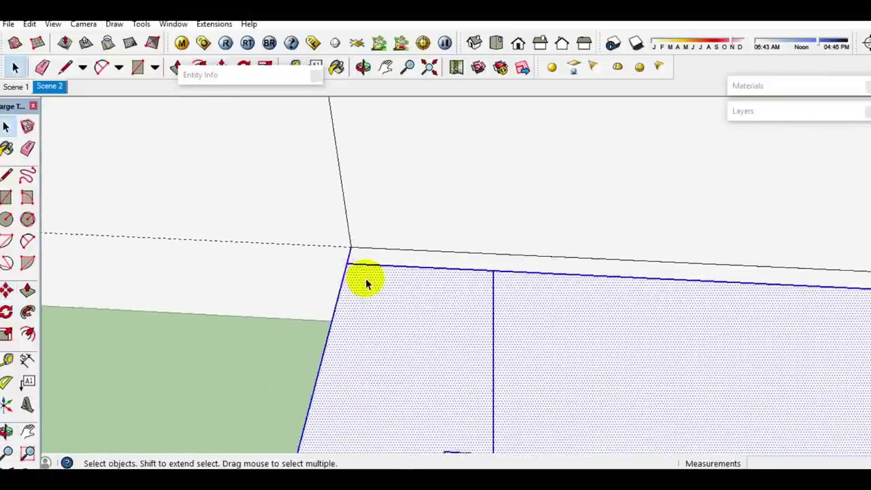
pyautogui.scroll(1, 365, 282)
pyautogui.press('e')
pyautogui.click(341, 245)
pyautogui.press('space')
pyautogui.scroll(-2, 350, 268)
pyautogui.moveTo(355, 275)
pyautogui.mouseDown(button='middle')
pyautogui.moveTo(422, 290)
pyautogui.moveTo(445, 324)
pyautogui.moveTo(501, 233)
pyautogui.moveTo(482, 349)
pyautogui.moveTo(506, 278)
pyautogui.mouseUp(button='middle')
pyautogui.moveTo(482, 195); pyautogui.dragTo(474, 128, button='middle')
# - Draw a vertical line from the door's top edge to the floor, splitting it into two leaves
pyautogui.press('l')
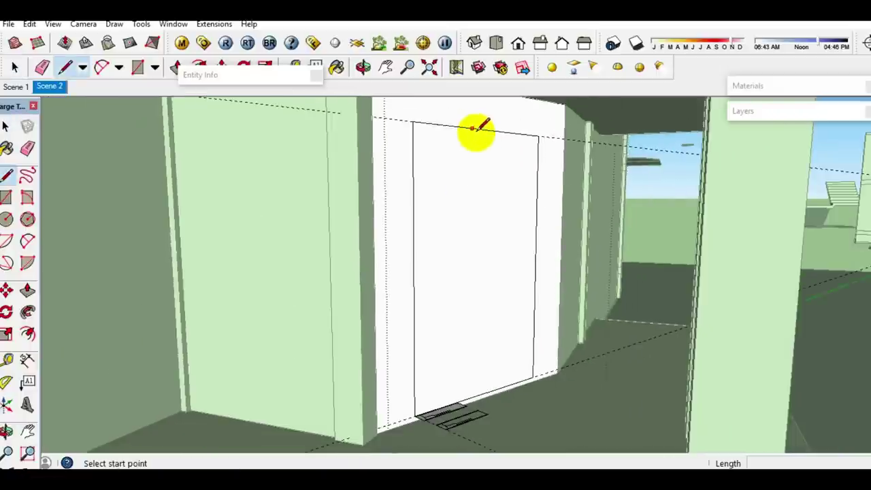
pyautogui.click(481, 127)
pyautogui.scroll(1, 481, 393)
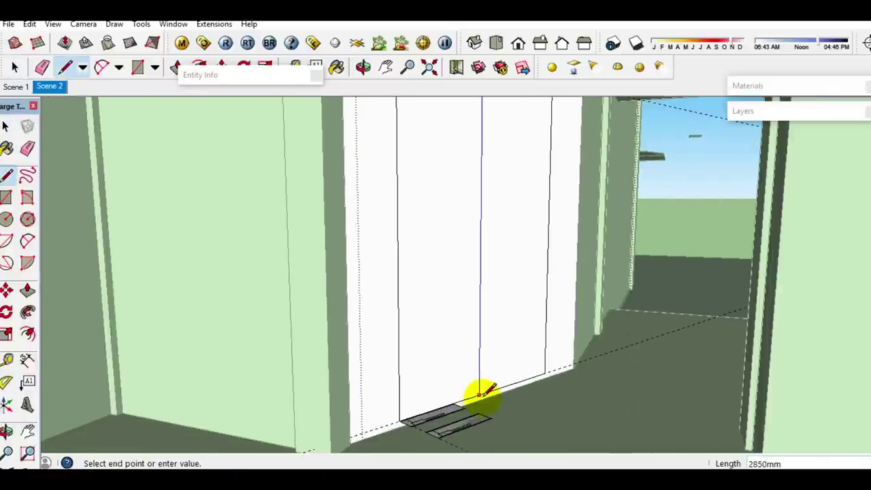
pyautogui.click(480, 393)
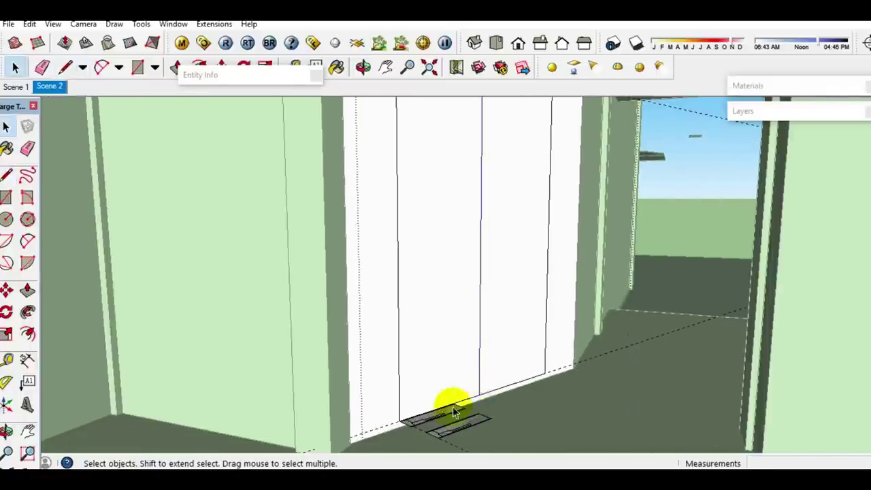
pyautogui.press('space')
pyautogui.scroll(1, 438, 409)
pyautogui.scroll(1, 442, 381)
# - Push/pull the left door leaf out for thickness, repeating the same depth on another face
pyautogui.click(442, 394)
pyautogui.moveTo(443, 394); pyautogui.dragTo(458, 348, button='middle')
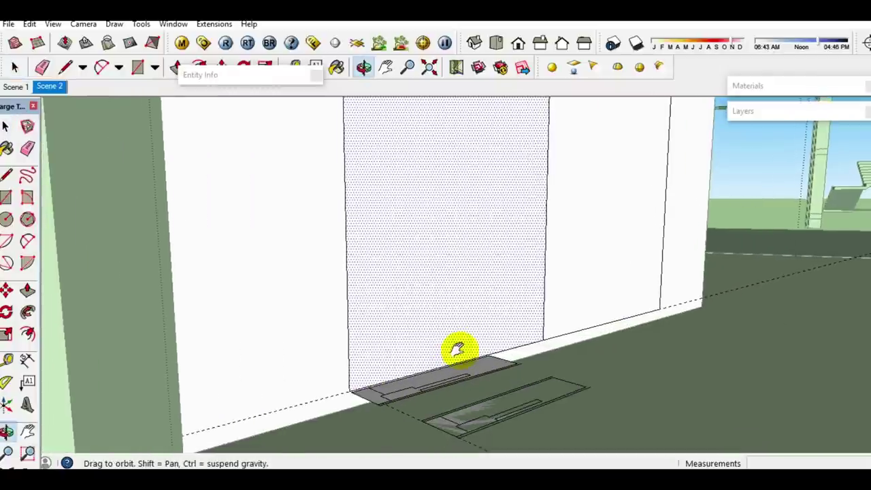
pyautogui.moveTo(453, 381)
pyautogui.mouseDown(button='middle')
pyautogui.moveTo(406, 397)
pyautogui.moveTo(402, 414)
pyautogui.moveTo(381, 408)
pyautogui.mouseUp(button='middle')
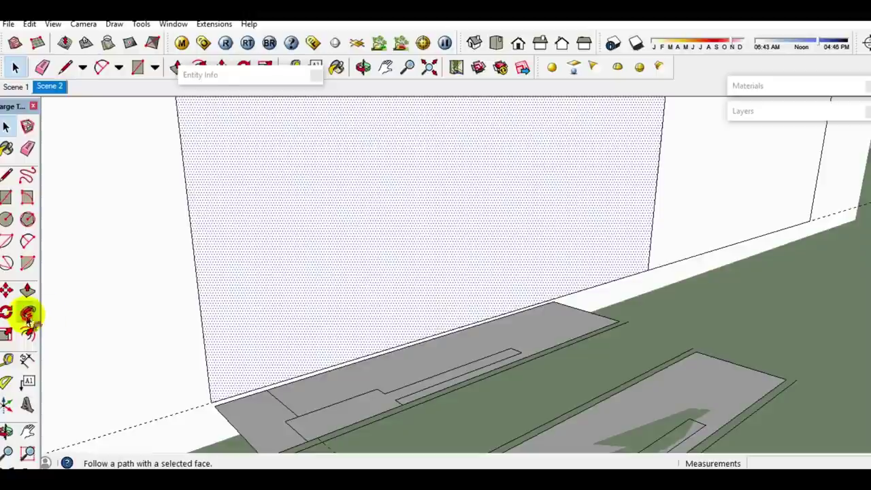
pyautogui.click(28, 314)
pyautogui.doubleClick(325, 420)
pyautogui.press('space')
pyautogui.moveTo(323, 416)
pyautogui.mouseDown(button='middle')
pyautogui.moveTo(383, 338)
pyautogui.moveTo(388, 395)
pyautogui.mouseUp(button='middle')
# - Select the whole door leaf geometry and open its context menu
pyautogui.click(447, 338)
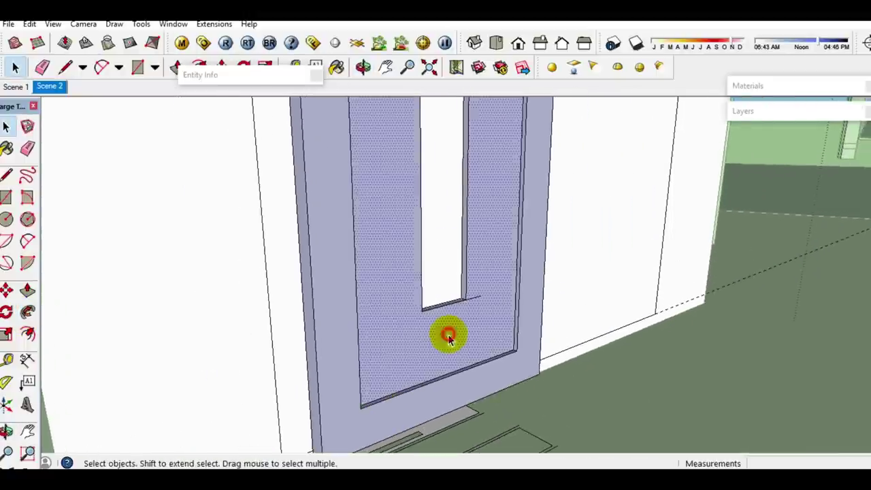
pyautogui.doubleClick(447, 338)
pyautogui.rightClick(449, 338)
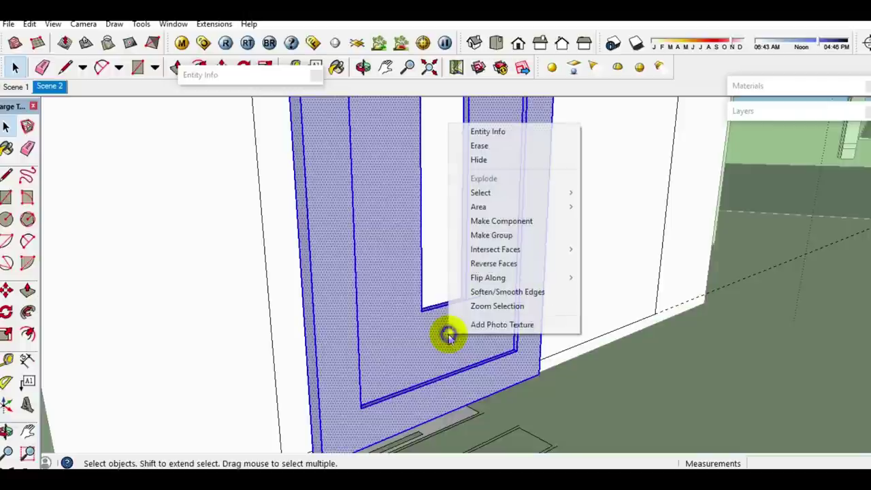
# - Group the door leaf and paint it dark green with Color_G18
pyautogui.click(500, 235)
pyautogui.press('b')
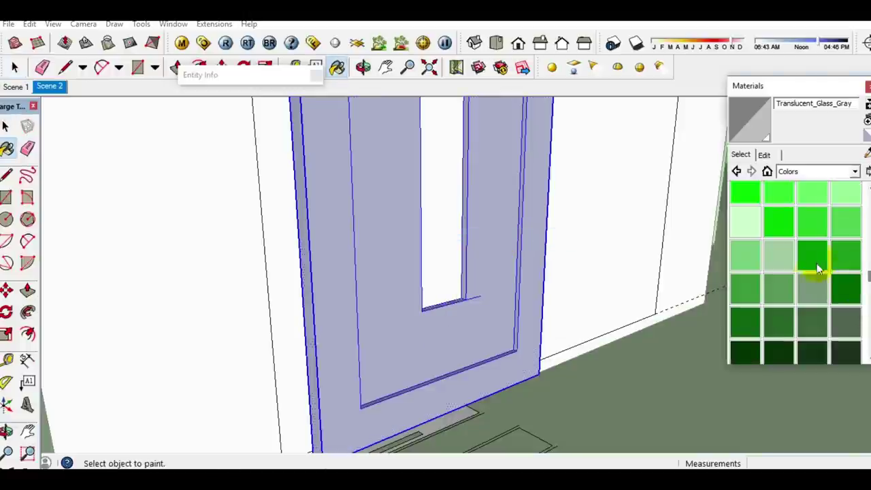
pyautogui.click(782, 325)
pyautogui.click(438, 350)
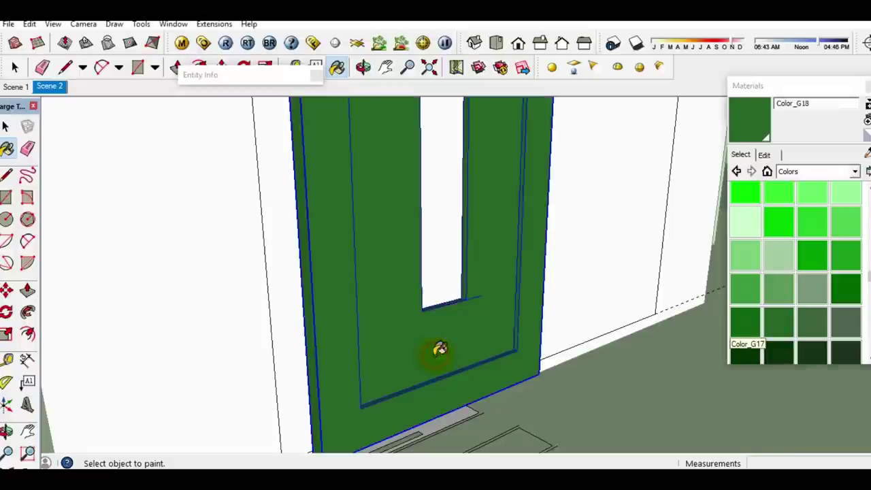
pyautogui.click(799, 85)
# - Open the door group for editing and zoom in on its window opening
pyautogui.press('space')
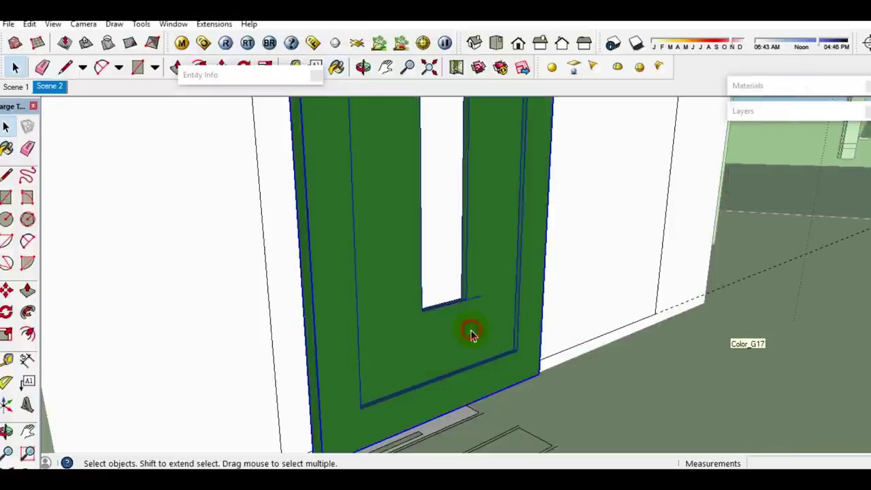
pyautogui.doubleClick(470, 331)
pyautogui.scroll(2, 478, 353)
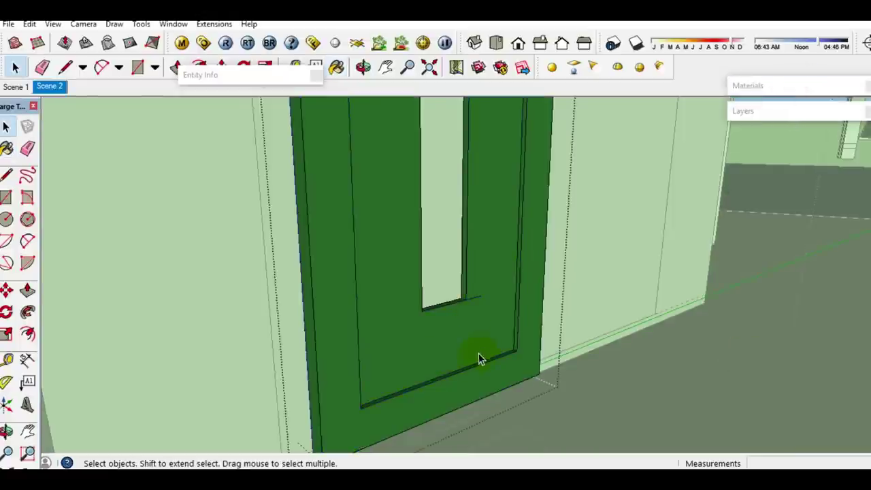
pyautogui.scroll(2, 489, 309)
pyautogui.moveTo(489, 309); pyautogui.dragTo(404, 369, button='middle')
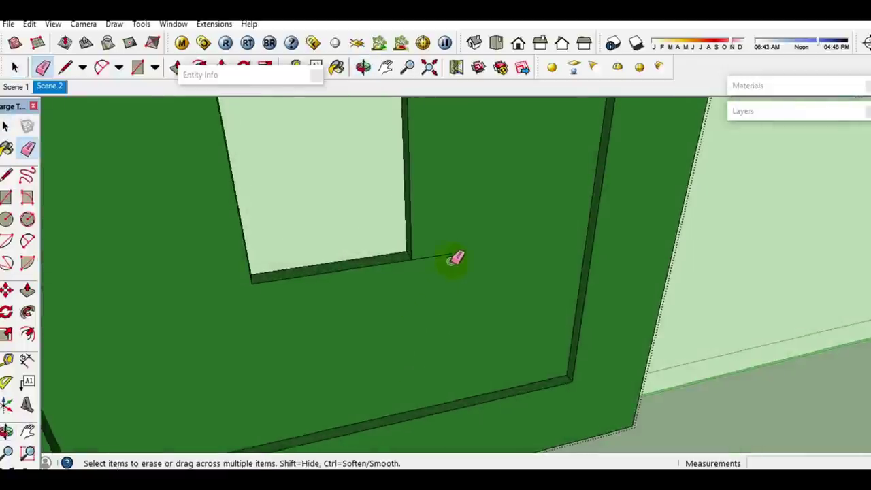
pyautogui.press('space')
pyautogui.moveTo(456, 250)
pyautogui.mouseDown(button='middle')
pyautogui.moveTo(406, 284)
pyautogui.moveTo(353, 298)
pyautogui.moveTo(312, 277)
pyautogui.mouseUp(button='middle')
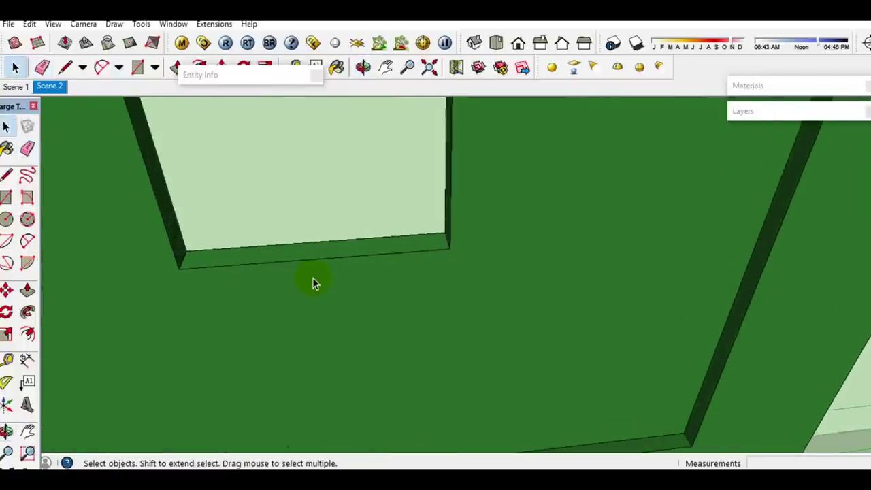
# - Close the window opening with a line to form a face, then group that face
pyautogui.press('l')
pyautogui.scroll(2, 235, 250)
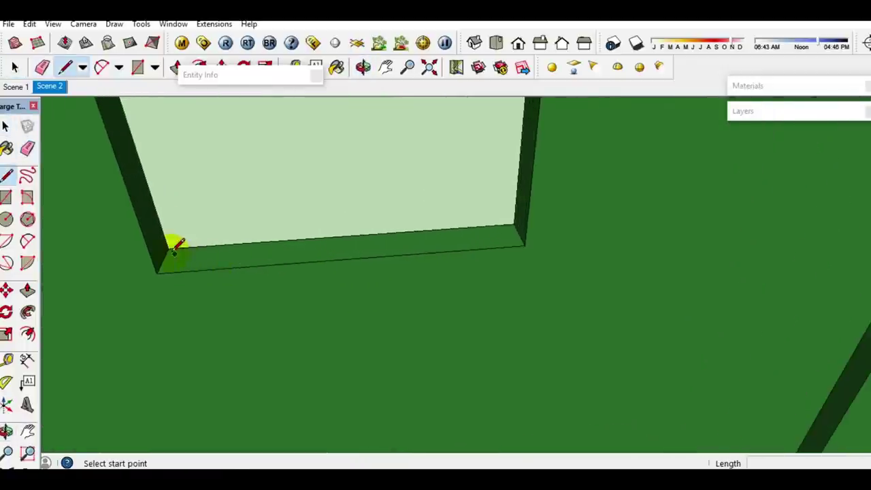
pyautogui.click(515, 219)
pyautogui.press('space')
pyautogui.click(443, 207)
pyautogui.rightClick(444, 207)
pyautogui.click(493, 313)
# - Paint the window face with Translucent_Glass_Gray
pyautogui.scroll(-2, 186, 262)
pyautogui.moveTo(186, 263); pyautogui.dragTo(157, 270, button='middle')
pyautogui.press('m')
pyautogui.scroll(2, 139, 238)
pyautogui.scroll(1, 146, 225)
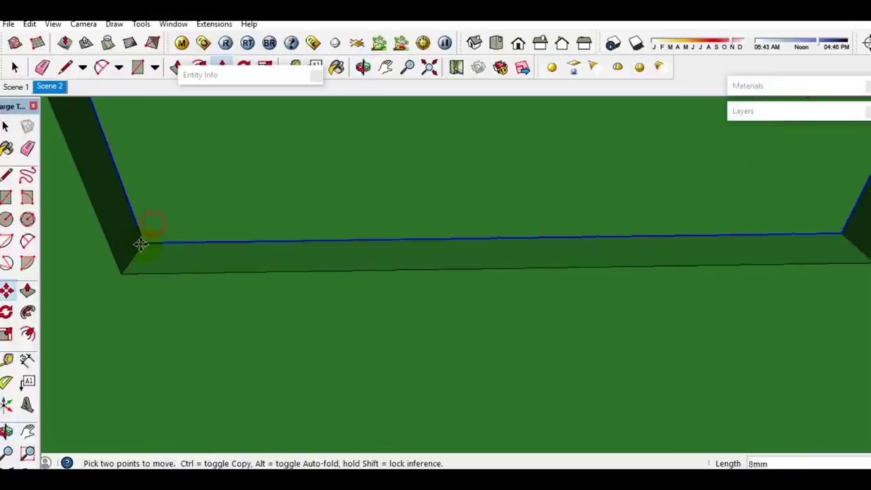
pyautogui.press('b')
pyautogui.click(745, 231)
pyautogui.click(518, 216)
pyautogui.press('space')
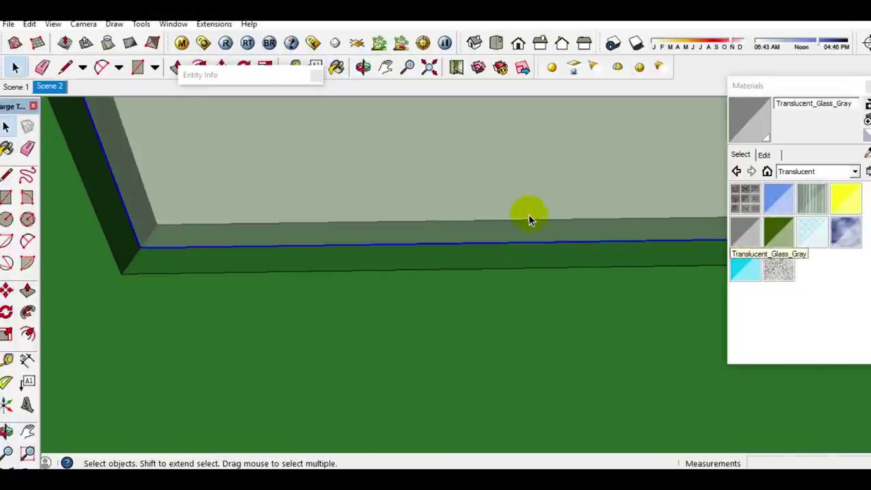
pyautogui.click(756, 100)
# - Orbit to the door's side and select the vertical edge beside it
pyautogui.moveTo(637, 181); pyautogui.dragTo(476, 253, button='middle')
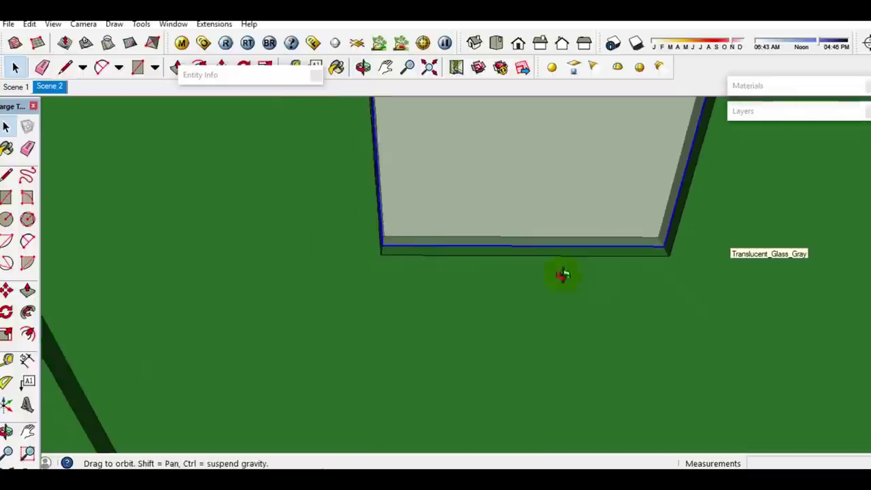
pyautogui.scroll(-5, 474, 252)
pyautogui.moveTo(495, 283)
pyautogui.mouseDown(button='middle')
pyautogui.moveTo(504, 302)
pyautogui.moveTo(641, 350)
pyautogui.moveTo(629, 325)
pyautogui.mouseUp(button='middle')
pyautogui.click(641, 349)
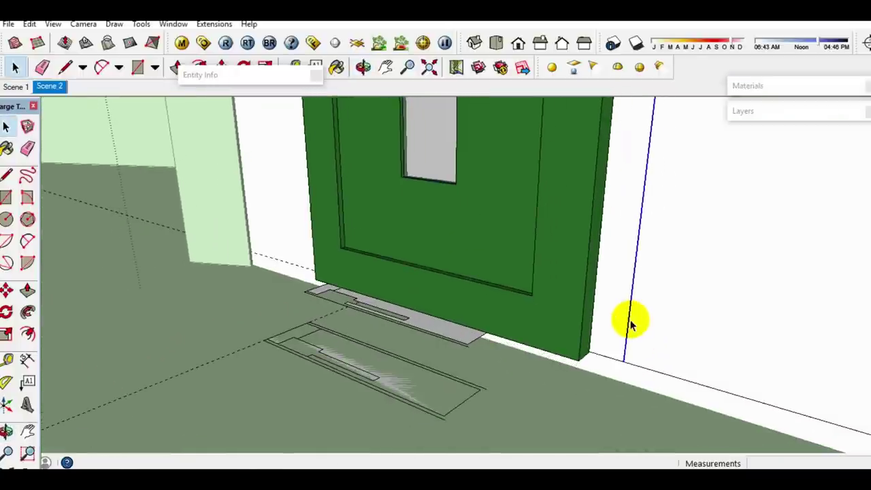
# - Draw a line on the floor beside the door
pyautogui.press('l')
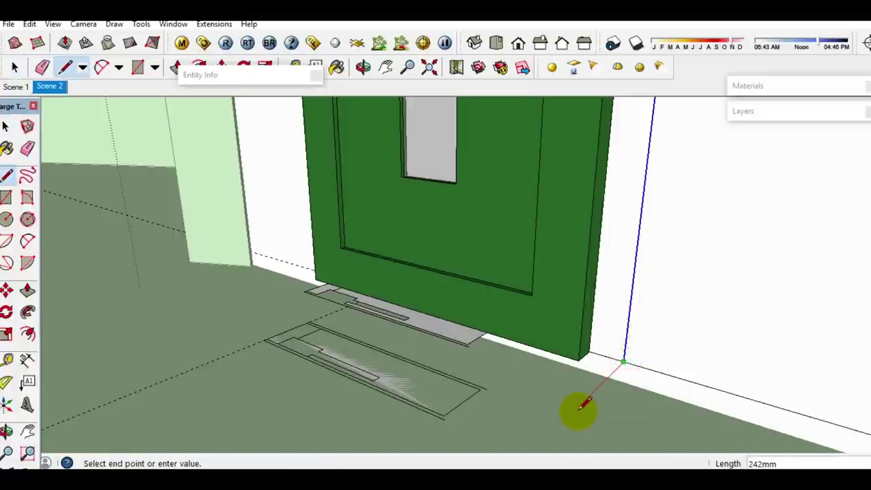
pyautogui.click(577, 408)
pyautogui.press('space')
# - Scale the green door leaf from a side grip to about 1.06 times its width
pyautogui.click(546, 316)
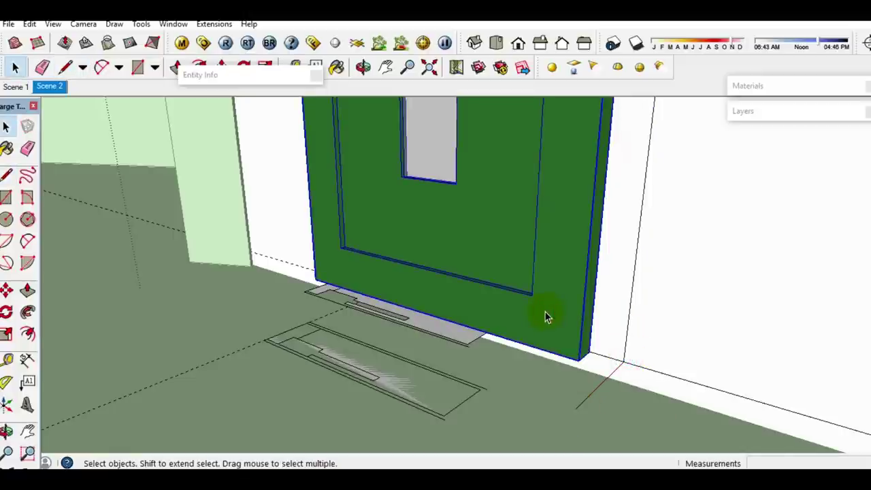
pyautogui.press('s')
pyautogui.moveTo(547, 310)
pyautogui.mouseDown(button='middle')
pyautogui.moveTo(511, 418)
pyautogui.moveTo(486, 344)
pyautogui.moveTo(503, 169)
pyautogui.mouseUp(button='middle')
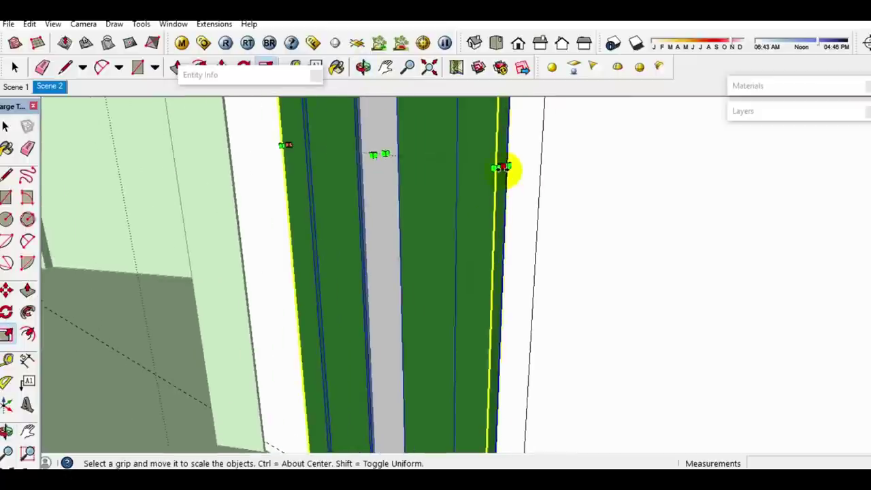
pyautogui.moveTo(503, 169); pyautogui.dragTo(503, 220)
pyautogui.moveTo(504, 220)
pyautogui.mouseDown(button='middle')
pyautogui.moveTo(489, 262)
pyautogui.moveTo(412, 342)
pyautogui.moveTo(429, 371)
pyautogui.mouseUp(button='middle')
pyautogui.click(430, 371)
# - Copy the door with Move and Ctrl and place it beside the original
pyautogui.press('space')
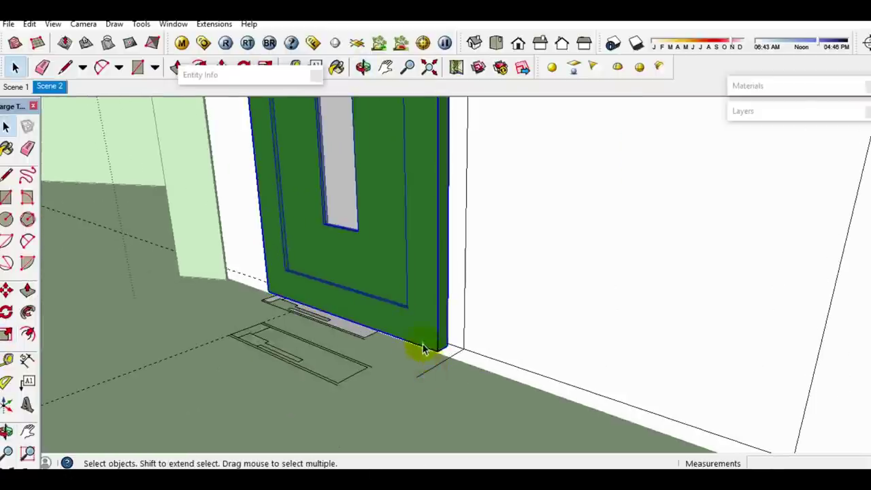
pyautogui.moveTo(343, 277); pyautogui.dragTo(322, 270, button='middle')
pyautogui.press('m')
pyautogui.keyDown('ctrl'); pyautogui.moveTo(253, 292); pyautogui.dragTo(467, 368); pyautogui.keyUp('ctrl')
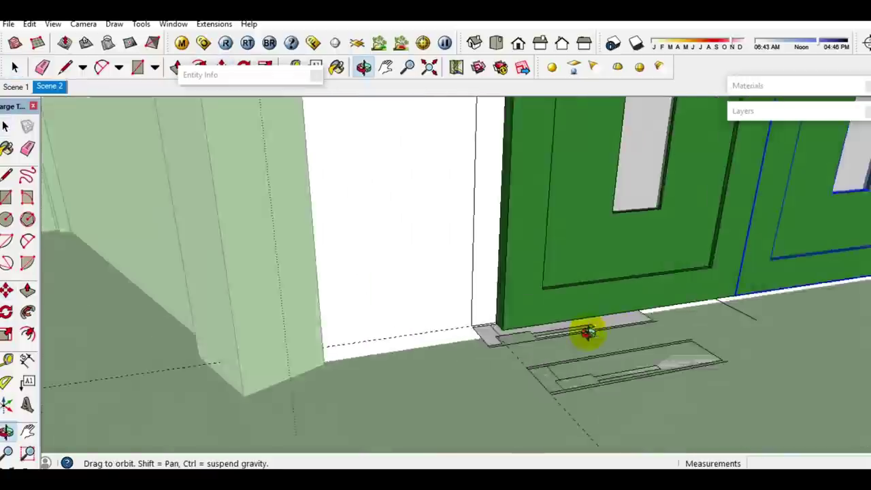
# - Orbit around the new double doors to check them from the front and side
pyautogui.moveTo(350, 323); pyautogui.dragTo(485, 338, button='middle')
pyautogui.scroll(-3, 483, 343)
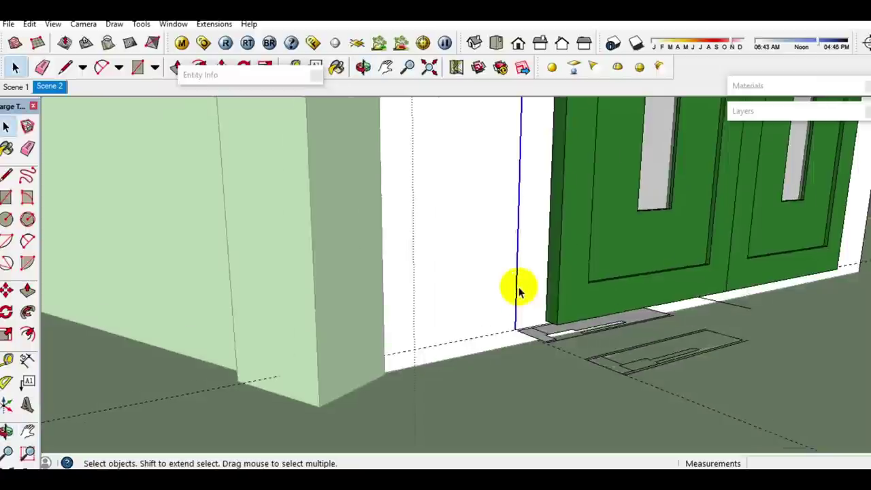
pyautogui.scroll(-3, 521, 291)
pyautogui.moveTo(540, 213)
pyautogui.mouseDown(button='middle')
pyautogui.moveTo(492, 404)
pyautogui.moveTo(554, 131)
pyautogui.mouseUp(button='middle')
pyautogui.scroll(2, 554, 131)
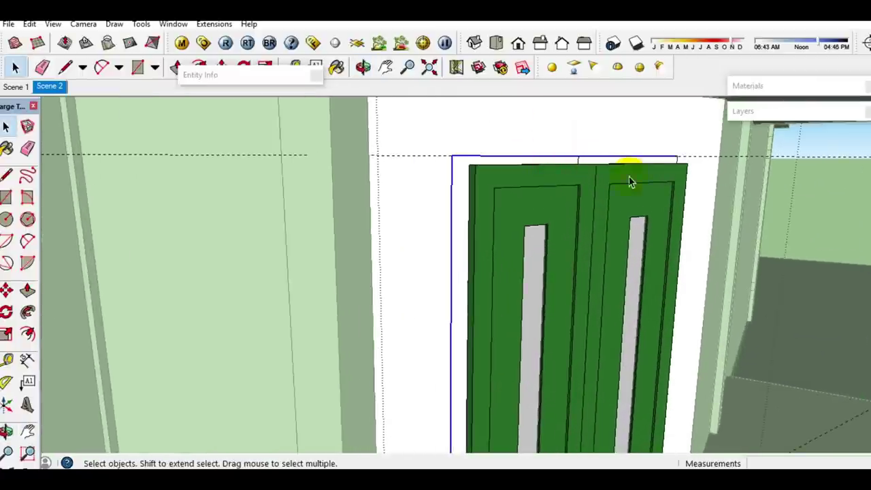
pyautogui.moveTo(610, 175); pyautogui.dragTo(544, 146, button='middle')
pyautogui.scroll(3, 589, 217)
pyautogui.scroll(2, 583, 224)
pyautogui.scroll(-2, 518, 252)
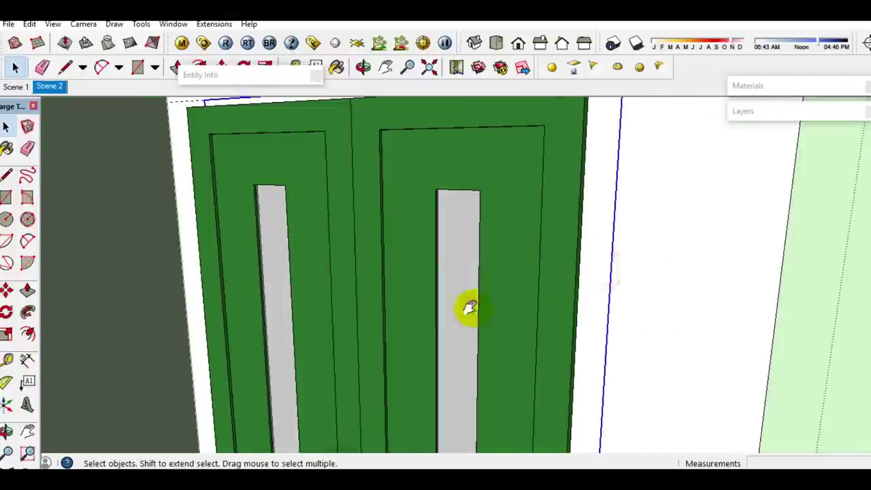
pyautogui.moveTo(472, 328); pyautogui.dragTo(436, 360, button='middle')
pyautogui.scroll(-2, 425, 374)
pyautogui.scroll(2, 255, 346)
pyautogui.scroll(2, 255, 339)
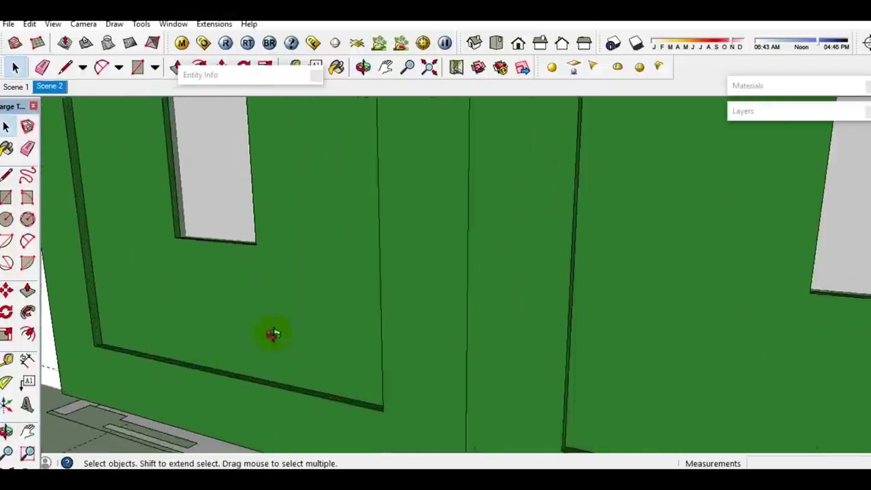
pyautogui.moveTo(255, 339); pyautogui.dragTo(554, 184, button='middle')
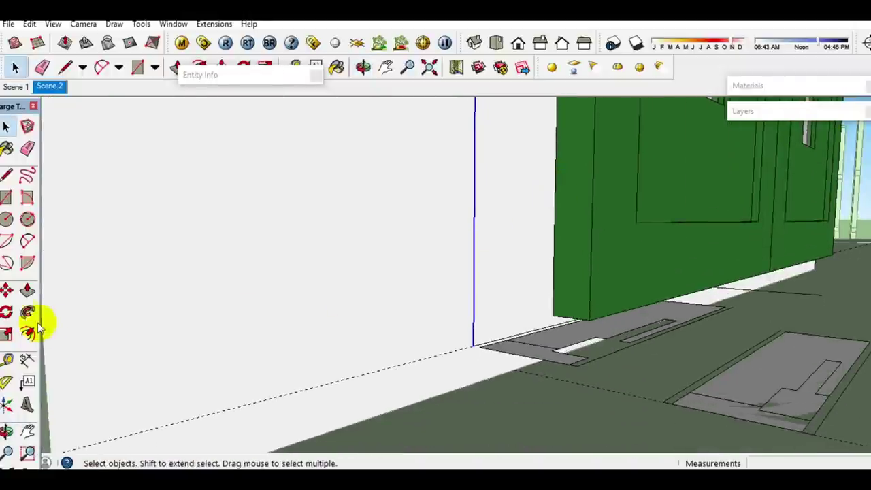
pyautogui.click(26, 315)
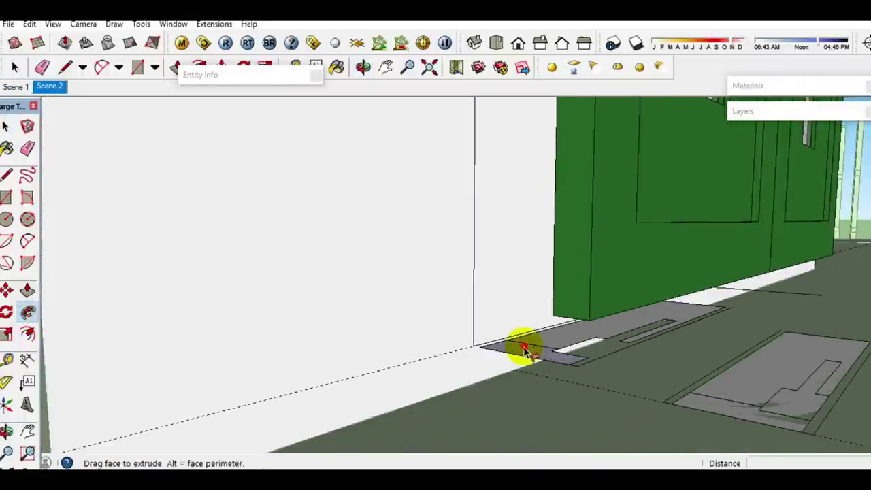
# - Extrude the small floor face into a jamb column with Follow Me and group it
pyautogui.click(524, 349)
pyautogui.moveTo(526, 348); pyautogui.dragTo(495, 376, button='middle')
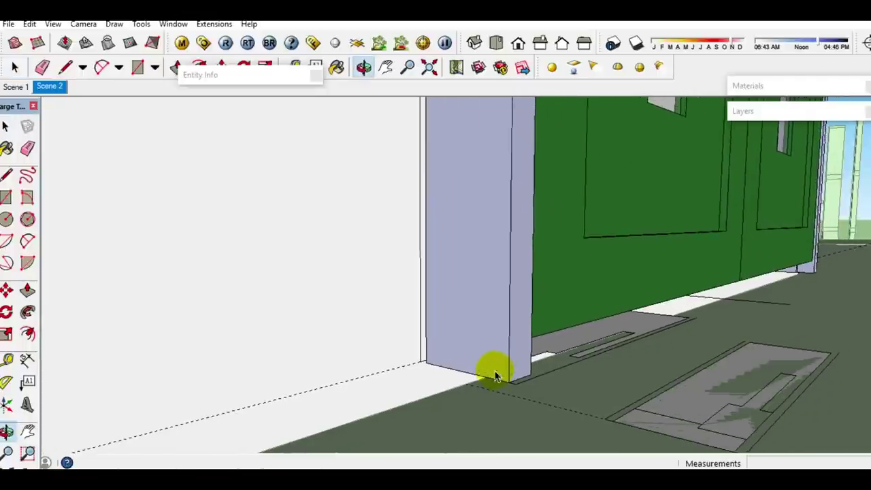
pyautogui.tripleClick(498, 347)
pyautogui.rightClick(499, 347)
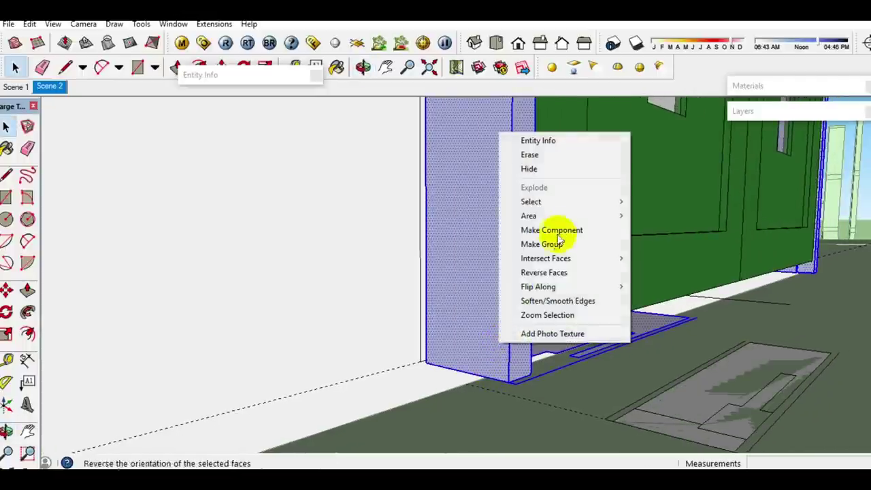
pyautogui.click(550, 247)
pyautogui.moveTo(515, 351)
pyautogui.mouseDown(button='middle')
pyautogui.moveTo(445, 356)
pyautogui.moveTo(504, 351)
pyautogui.moveTo(376, 342)
pyautogui.moveTo(564, 352)
pyautogui.mouseUp(button='middle')
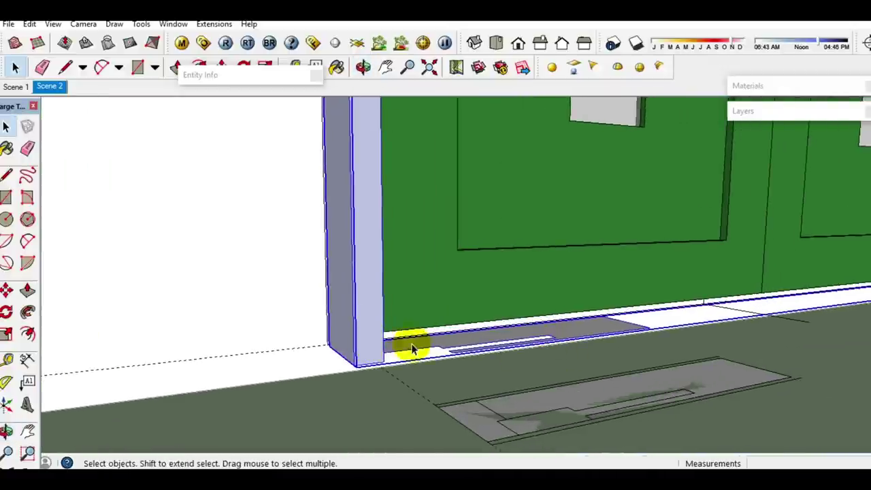
# - Delete the floor strip inside the column group and paint the column green
pyautogui.doubleClick(368, 328)
pyautogui.moveTo(390, 271); pyautogui.dragTo(392, 272)
pyautogui.press('Delete')
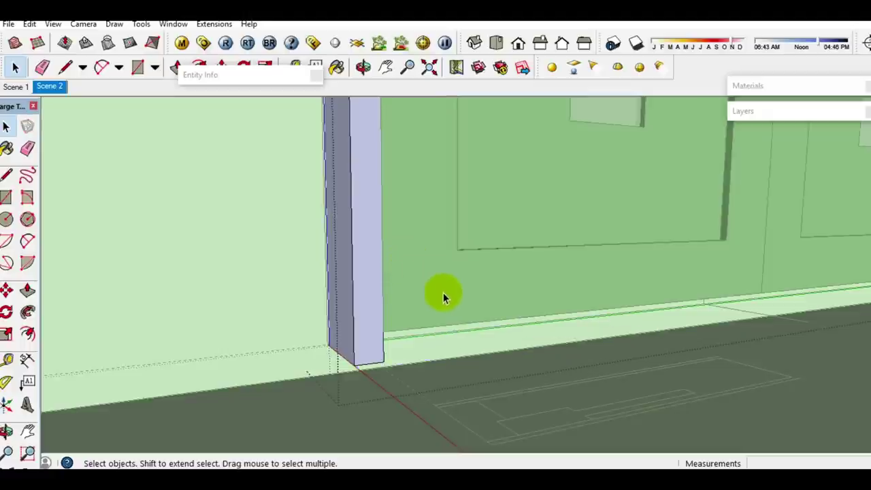
pyautogui.press('Escape')
pyautogui.click(736, 122)
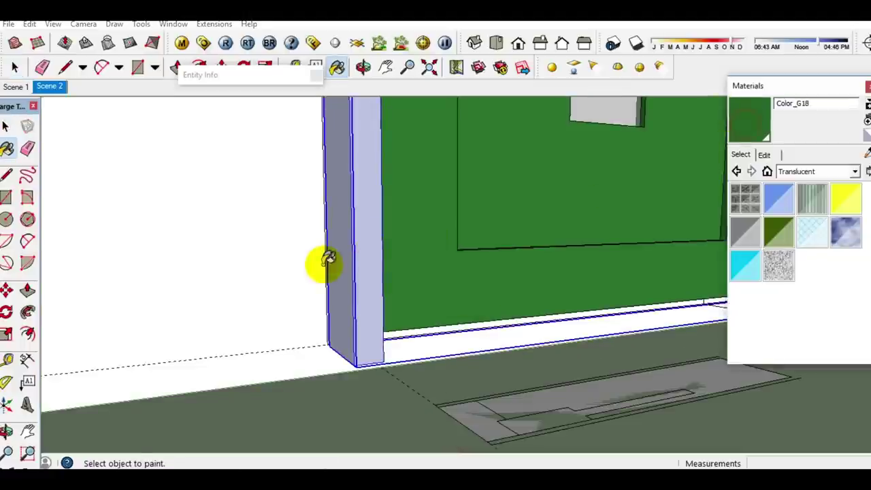
pyautogui.click(355, 265)
pyautogui.press('space')
# - Hide the door panels and push the wall face behind them back about 150 mm
pyautogui.moveTo(384, 267); pyautogui.dragTo(528, 297, button='middle')
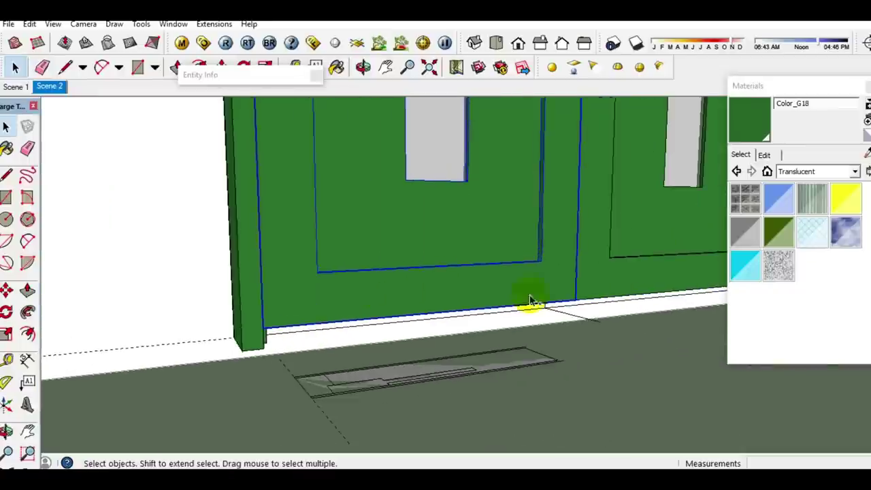
pyautogui.rightClick(372, 204)
pyautogui.click(398, 227)
pyautogui.click(410, 284)
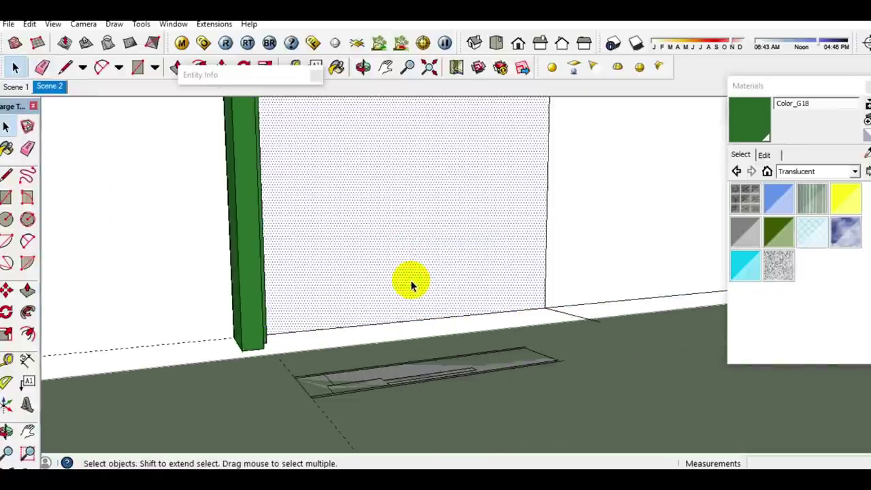
pyautogui.press('p')
pyautogui.click(405, 286)
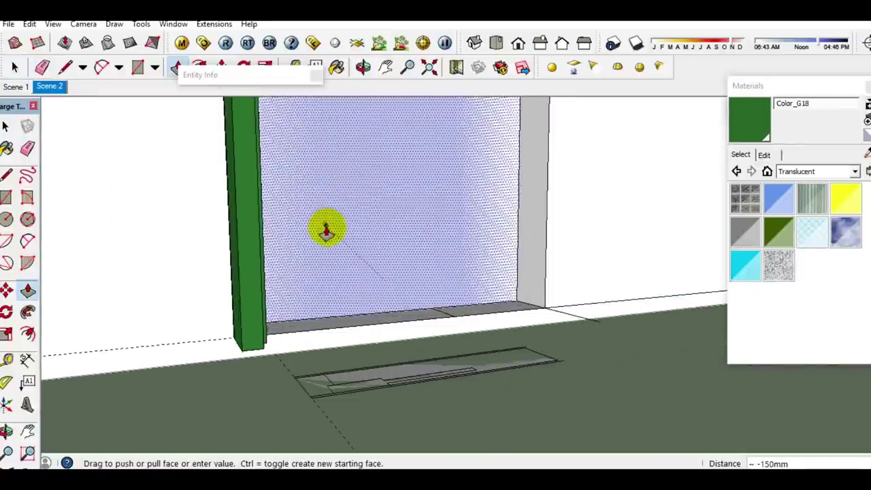
pyautogui.click(491, 230)
# - Delete the recessed wall face to open the passage, then unhide all geometry
pyautogui.doubleClick(573, 236)
pyautogui.press('space')
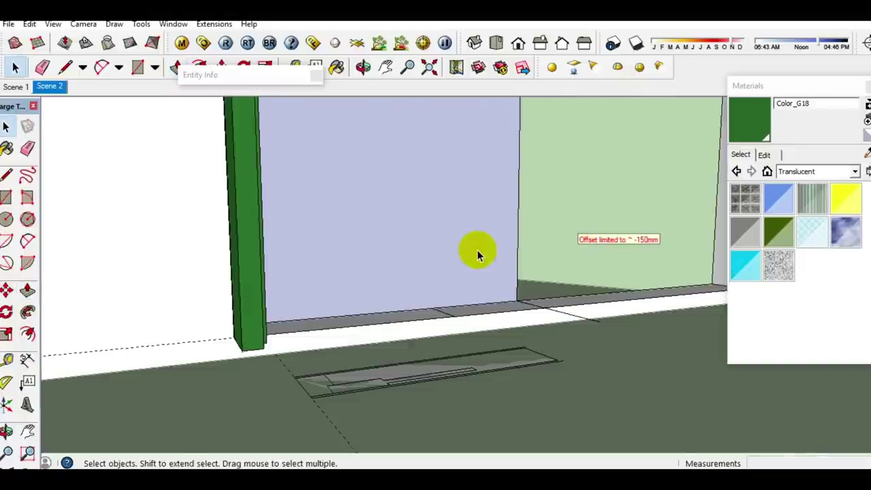
pyautogui.click(477, 250)
pyautogui.press('Delete')
pyautogui.press('e')
pyautogui.press('space')
pyautogui.click(30, 24)
pyautogui.moveTo(54, 207)
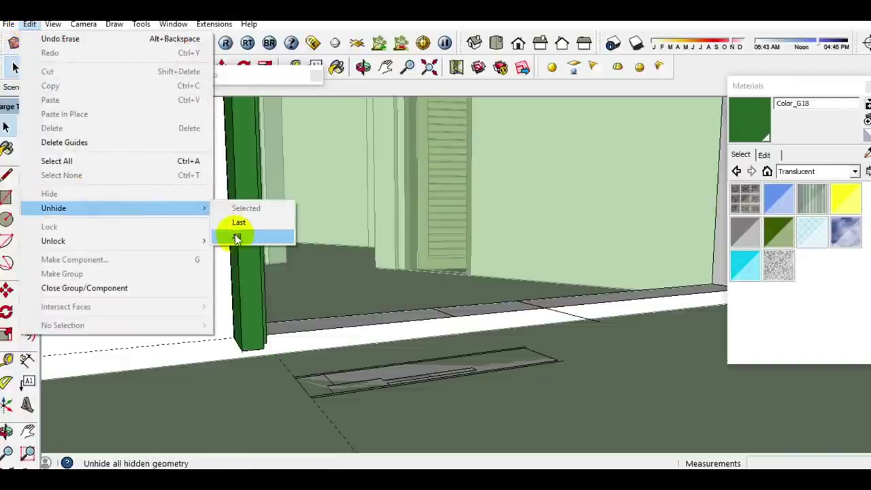
pyautogui.click(236, 239)
pyautogui.click(761, 87)
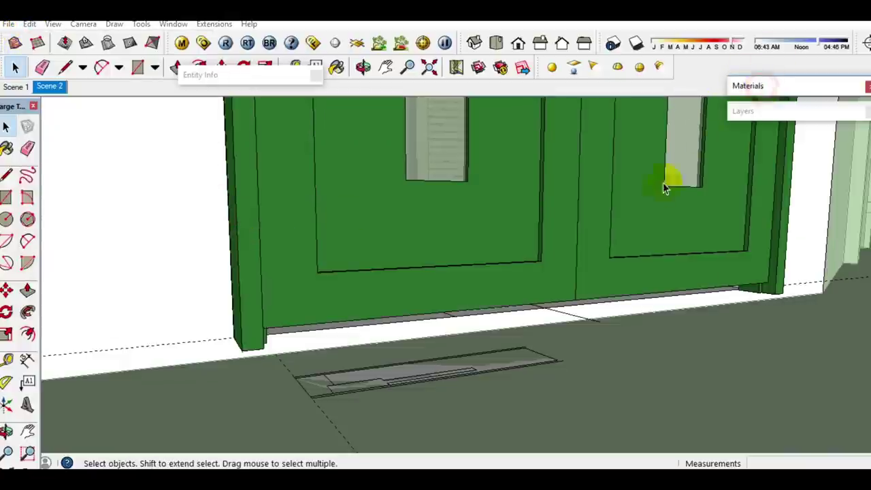
# - Select the green double doors and move them up 150 mm from their bottom corner
pyautogui.click(548, 248)
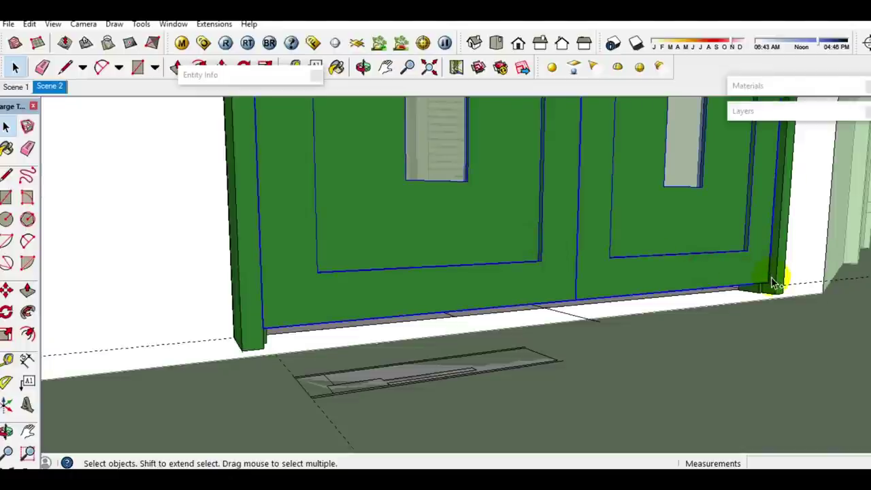
pyautogui.scroll(3, 237, 325)
pyautogui.scroll(2, 266, 326)
pyautogui.moveTo(266, 327); pyautogui.dragTo(176, 379, button='middle')
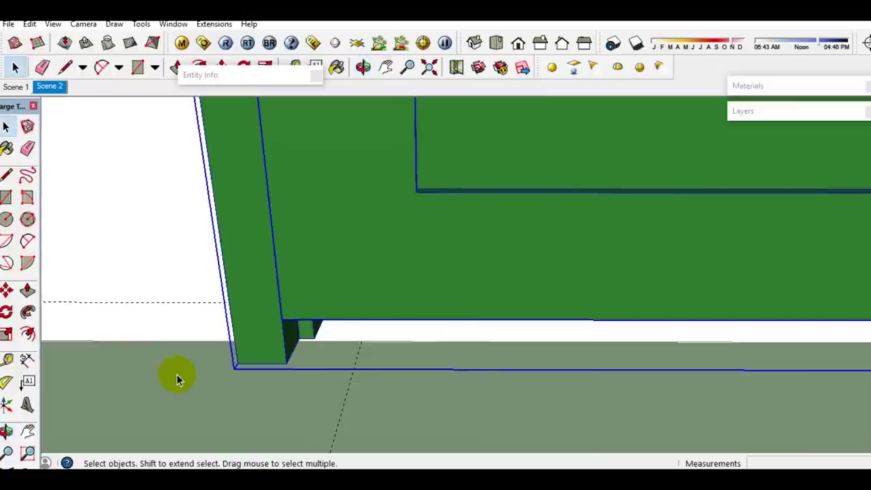
pyautogui.click(237, 370)
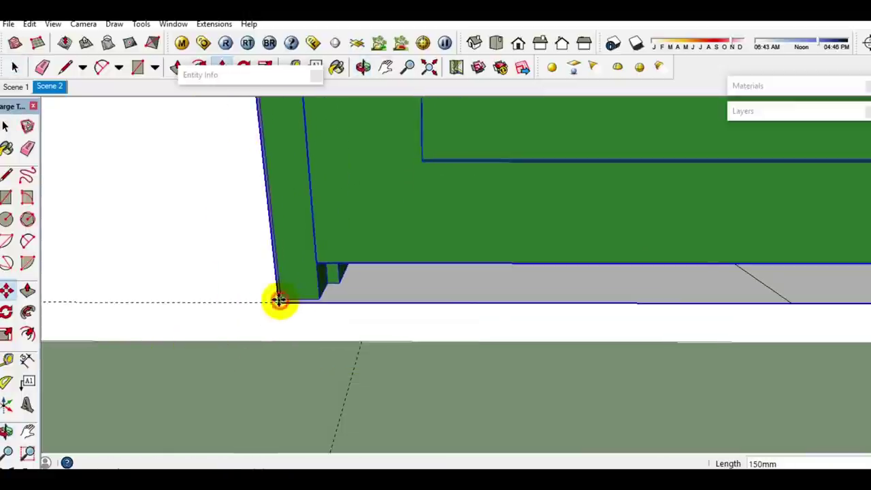
pyautogui.press('space')
pyautogui.moveTo(455, 245); pyautogui.dragTo(482, 176, button='middle')
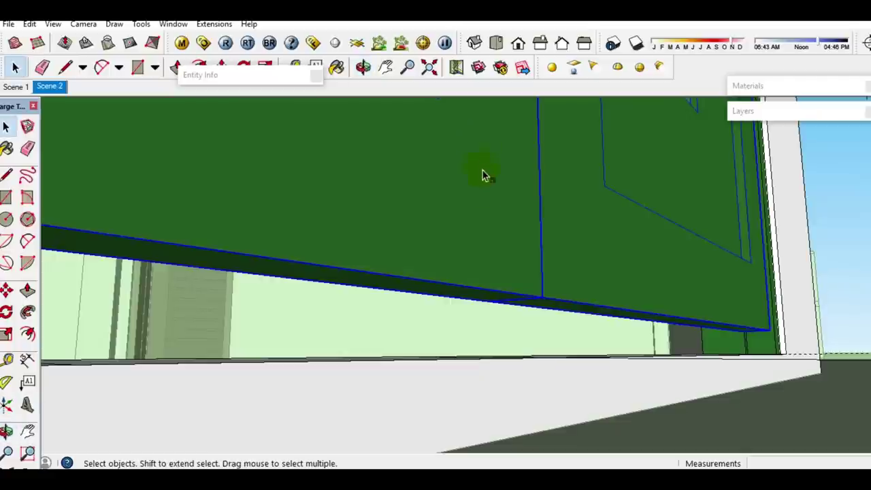
pyautogui.press('s')
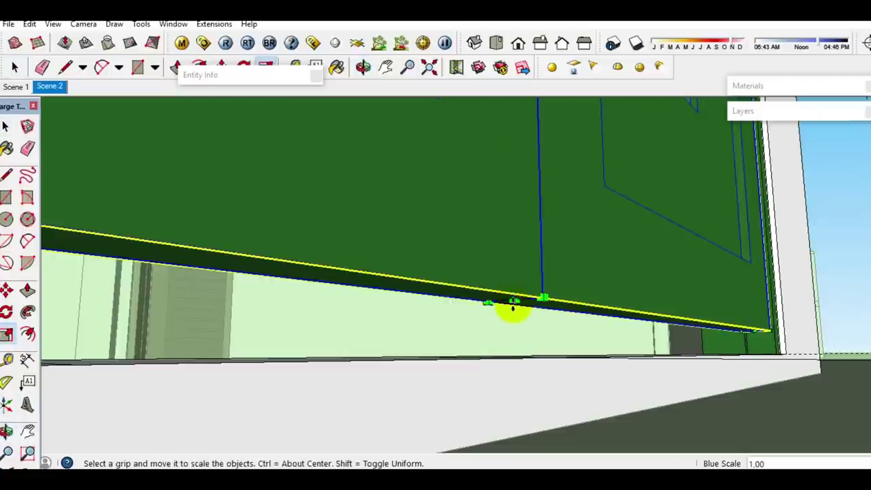
pyautogui.moveTo(511, 306)
pyautogui.mouseDown(button='middle')
pyautogui.moveTo(447, 365)
pyautogui.moveTo(592, 347)
pyautogui.mouseUp(button='middle')
pyautogui.press('space')
pyautogui.scroll(3, 549, 345)
pyautogui.scroll(-5, 550, 346)
# - Select the floor grate and paste a copy of it for the doorway sill
pyautogui.press('e')
pyautogui.press('space')
pyautogui.moveTo(532, 318)
pyautogui.mouseDown(button='middle')
pyautogui.moveTo(400, 355)
pyautogui.moveTo(322, 310)
pyautogui.mouseUp(button='middle')
pyautogui.moveTo(320, 301); pyautogui.dragTo(586, 402)
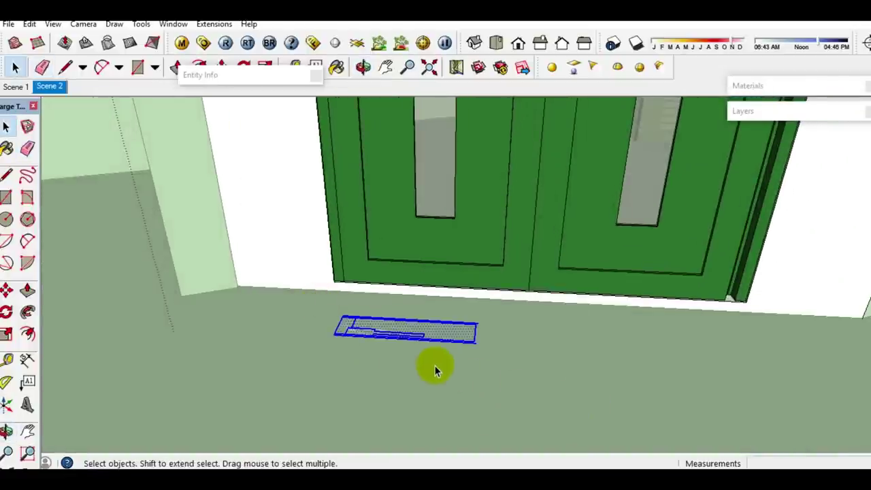
pyautogui.moveTo(434, 365)
pyautogui.mouseDown(button='middle')
pyautogui.moveTo(535, 349)
pyautogui.moveTo(487, 304)
pyautogui.moveTo(422, 312)
pyautogui.mouseUp(button='middle')
pyautogui.scroll(-3, 487, 304)
pyautogui.hotkey('ctrl', 'v')
pyautogui.scroll(2, 418, 325)
pyautogui.scroll(2, 415, 326)
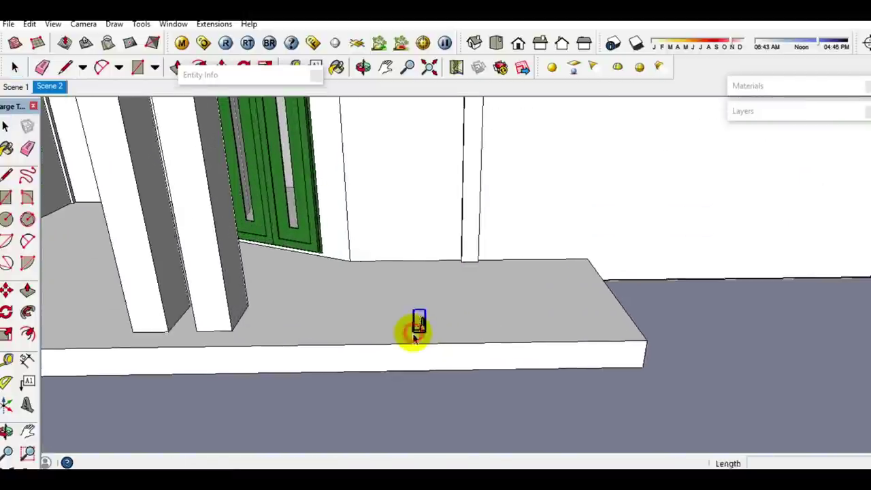
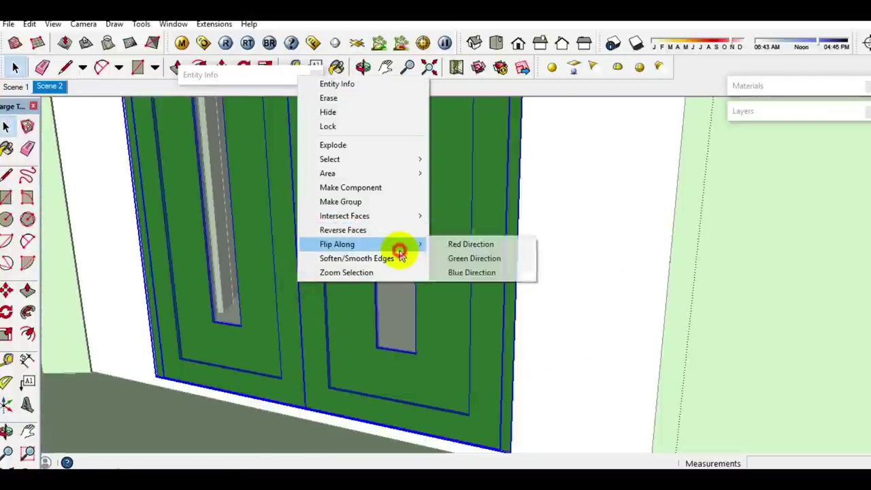
# - Flip the green double door along the red direction
pyautogui.click(475, 249)
pyautogui.moveTo(341, 347); pyautogui.dragTo(277, 381, button='middle')
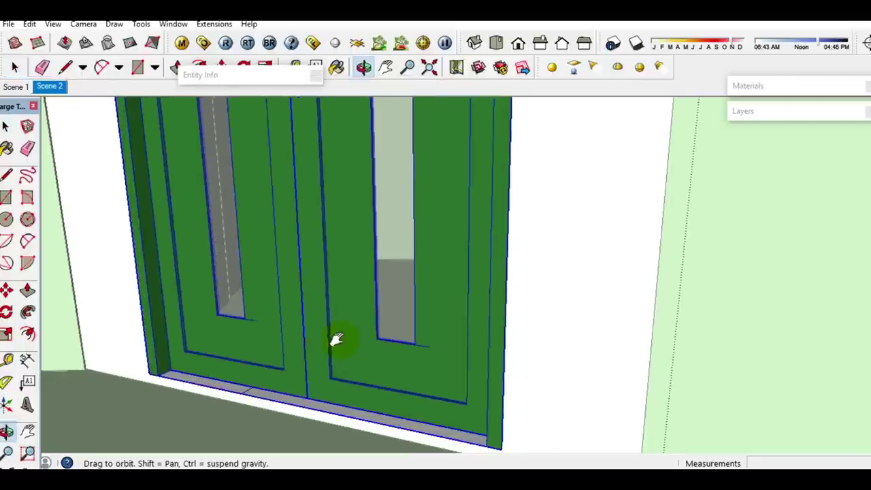
pyautogui.scroll(-3, 278, 381)
pyautogui.scroll(-3, 302, 353)
pyautogui.scroll(3, 368, 381)
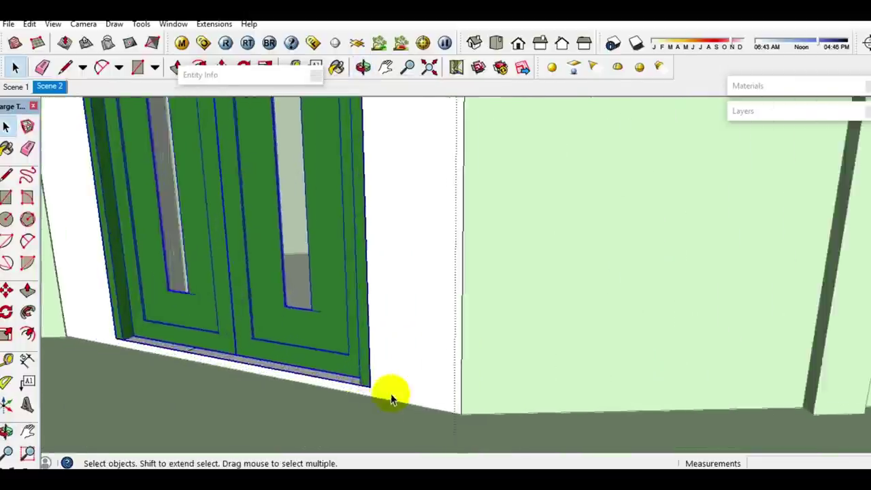
pyautogui.scroll(2, 389, 396)
# - Trace the vertical edge and top of the frame outline beside the door
pyautogui.press('l')
pyautogui.scroll(1, 380, 391)
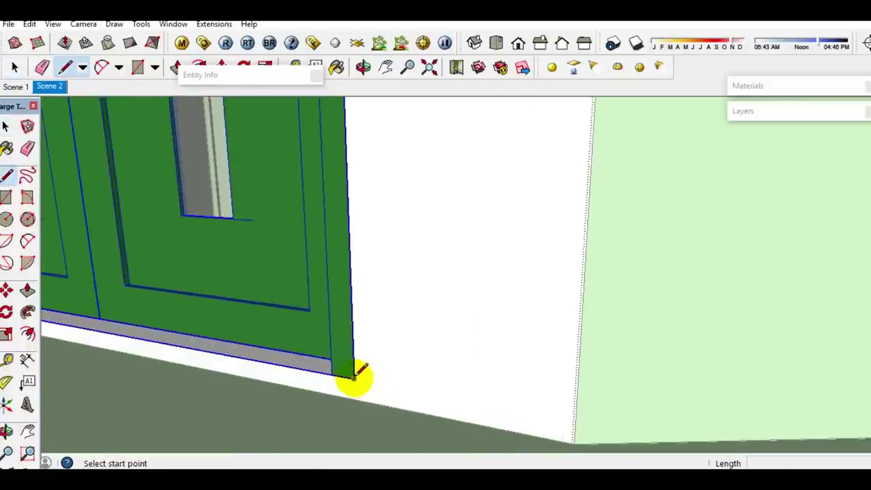
pyautogui.scroll(-3, 354, 401)
pyautogui.scroll(-2, 413, 399)
pyautogui.moveTo(408, 340); pyautogui.dragTo(401, 347, button='middle')
pyautogui.scroll(2, 392, 140)
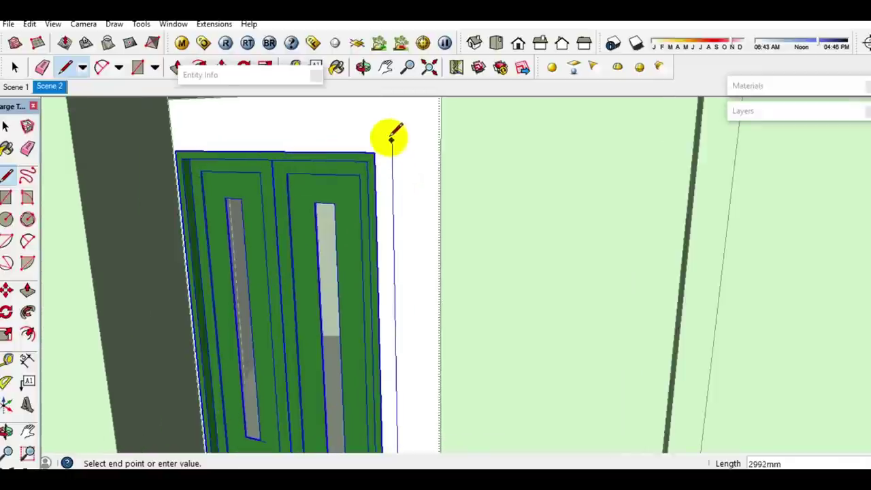
pyautogui.click(393, 131)
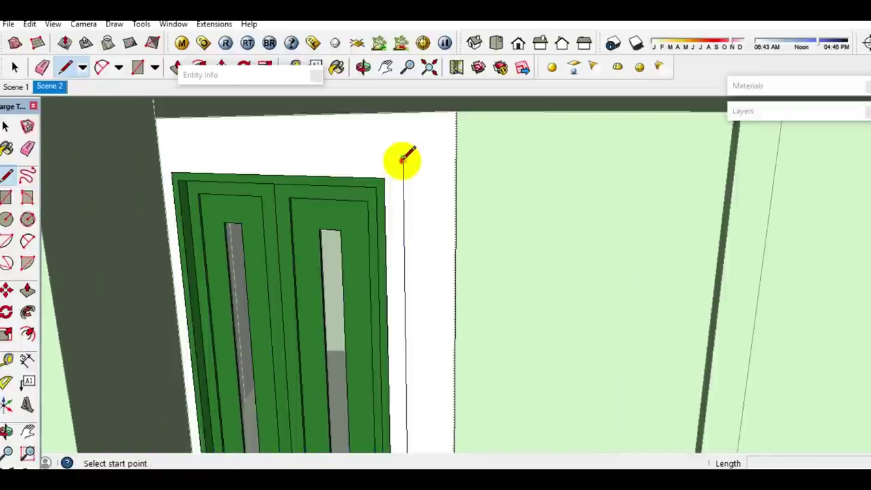
pyautogui.click(403, 158)
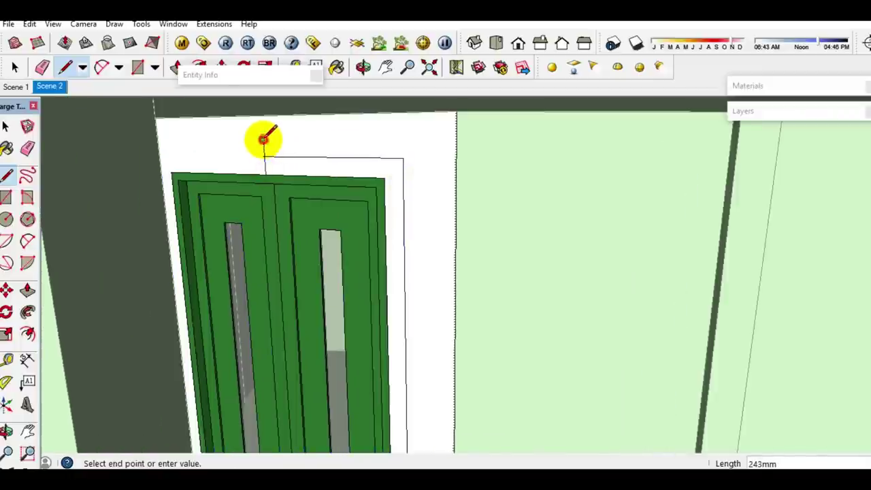
pyautogui.press('space')
pyautogui.scroll(3, 264, 139)
# - Copy the frame outline line across to the opposite corner with Move+Ctrl
pyautogui.press('m')
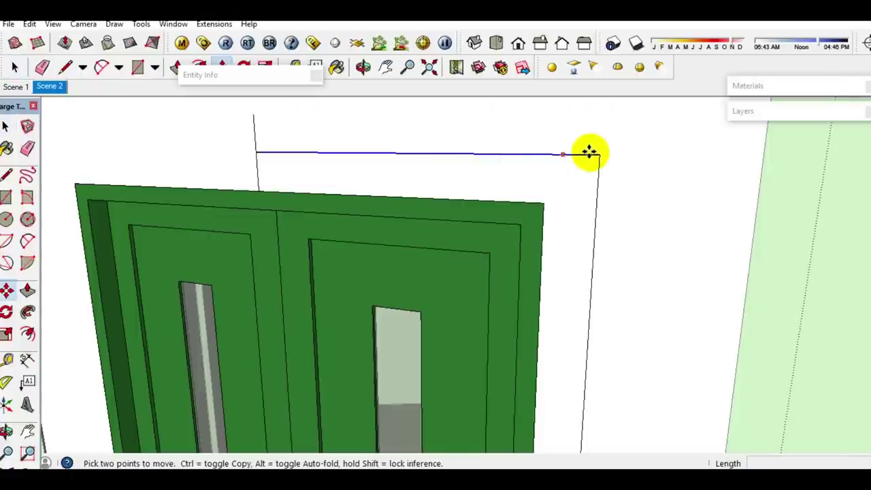
pyautogui.press('ctrl')
pyautogui.click(597, 153)
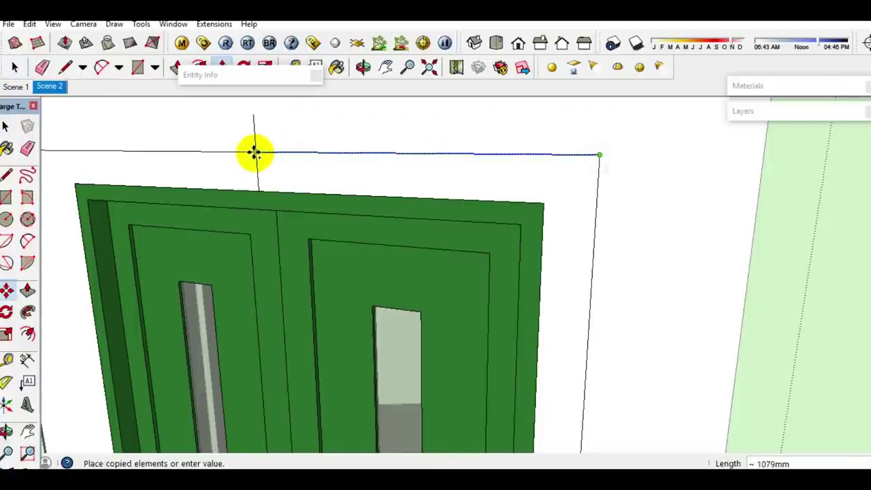
pyautogui.click(253, 152)
pyautogui.press('space')
pyautogui.press('e')
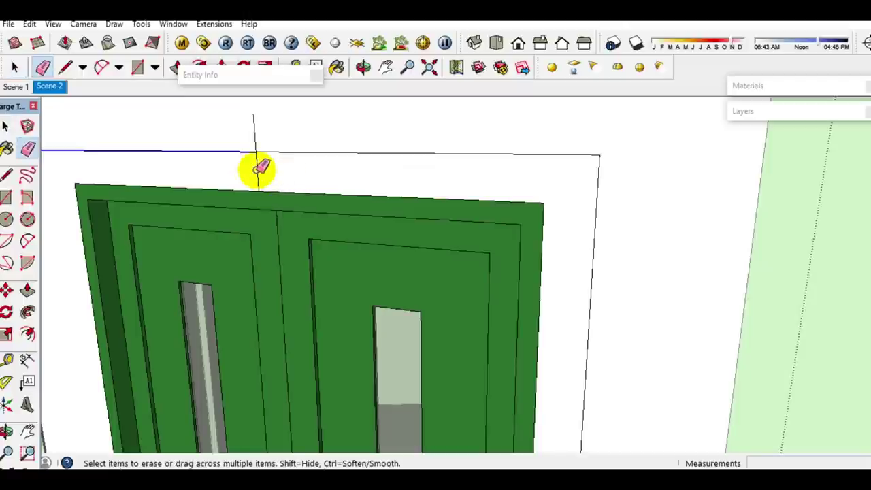
pyautogui.moveTo(262, 175); pyautogui.dragTo(292, 146, button='middle')
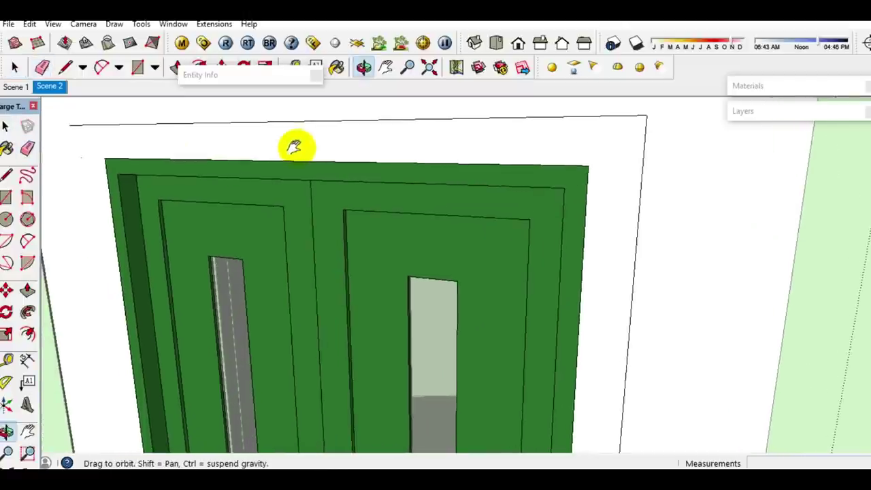
# - Draw a line from the frame outline corner down to the wall base
pyautogui.press('pageup')
pyautogui.press('l')
pyautogui.click(123, 133)
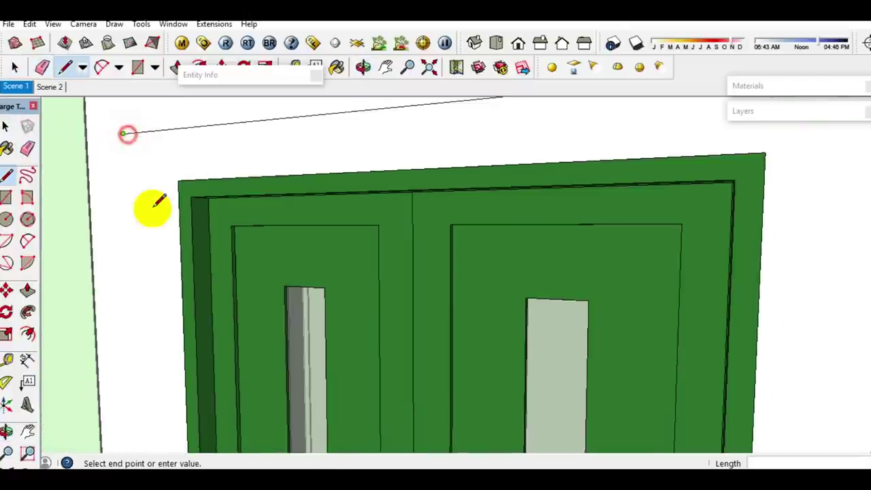
pyautogui.scroll(3, 145, 307)
pyautogui.scroll(2, 163, 245)
pyautogui.moveTo(179, 311); pyautogui.dragTo(142, 172, button='middle')
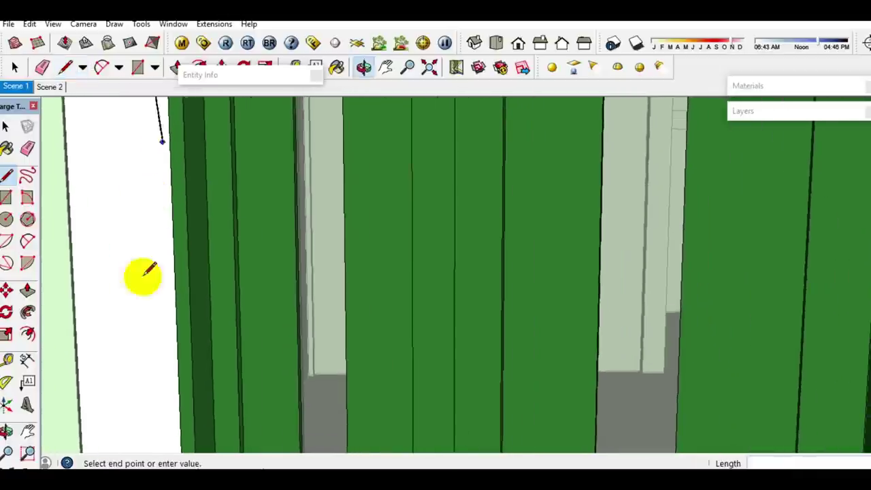
pyautogui.scroll(-3, 136, 306)
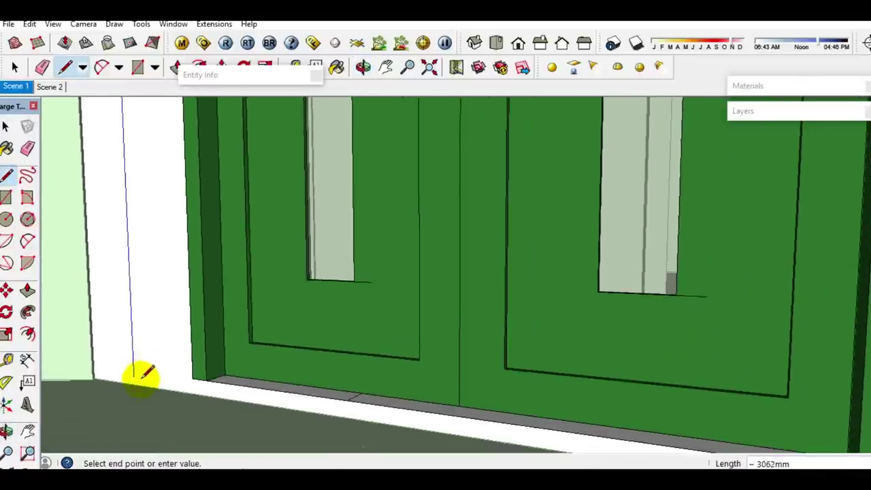
pyautogui.click(136, 383)
pyautogui.scroll(1, 184, 385)
pyautogui.scroll(1, 190, 386)
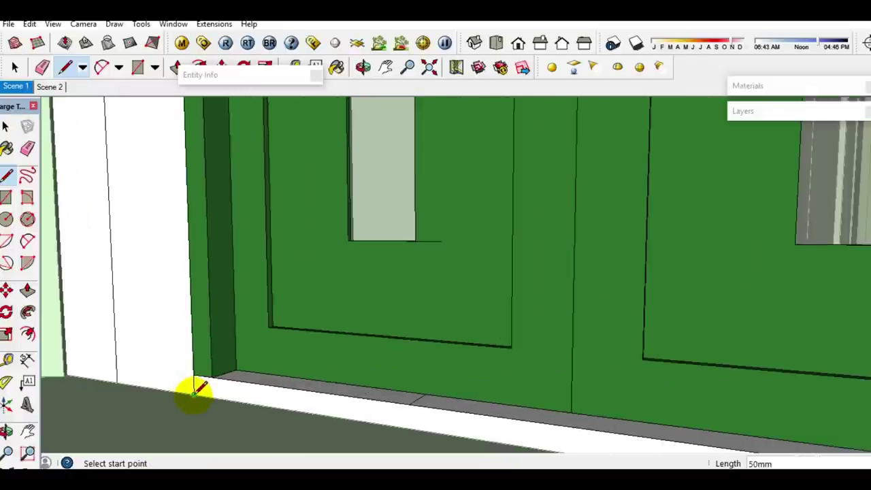
pyautogui.press('space')
# - Push/Pull the left 50 mm frame strip out 200 mm
pyautogui.press('p')
pyautogui.scroll(-2, 122, 373)
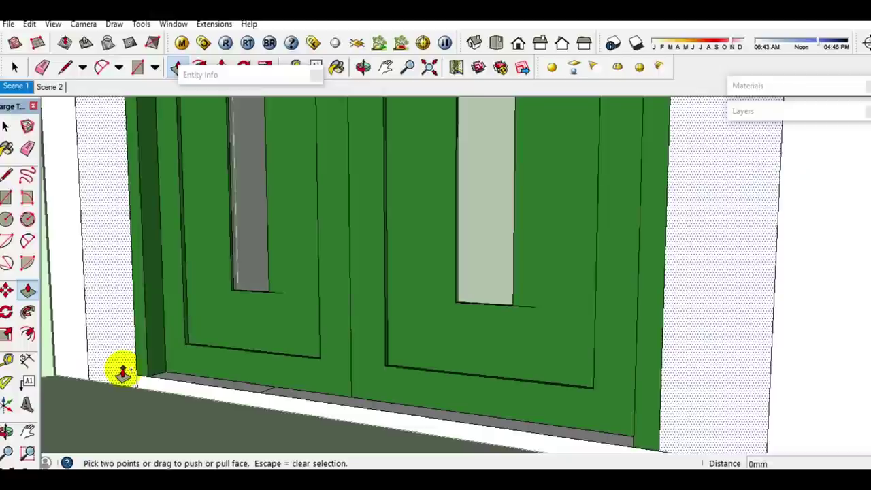
pyautogui.moveTo(117, 372); pyautogui.dragTo(99, 381)
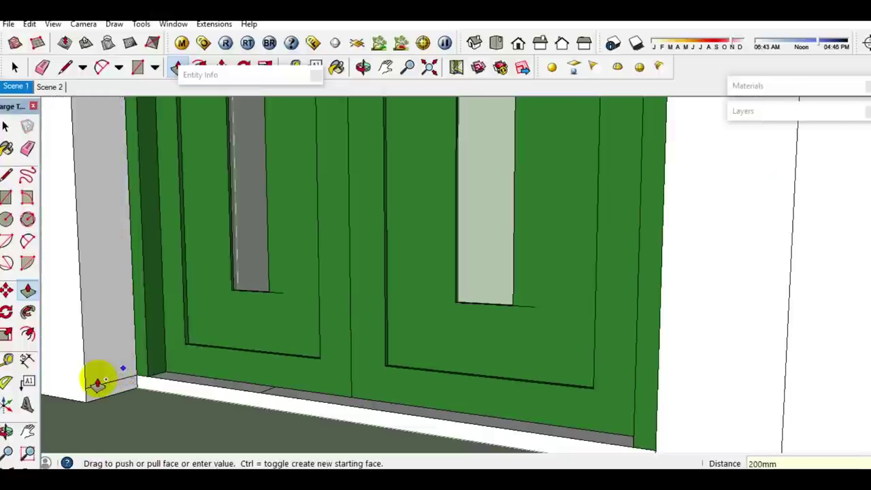
pyautogui.press('space')
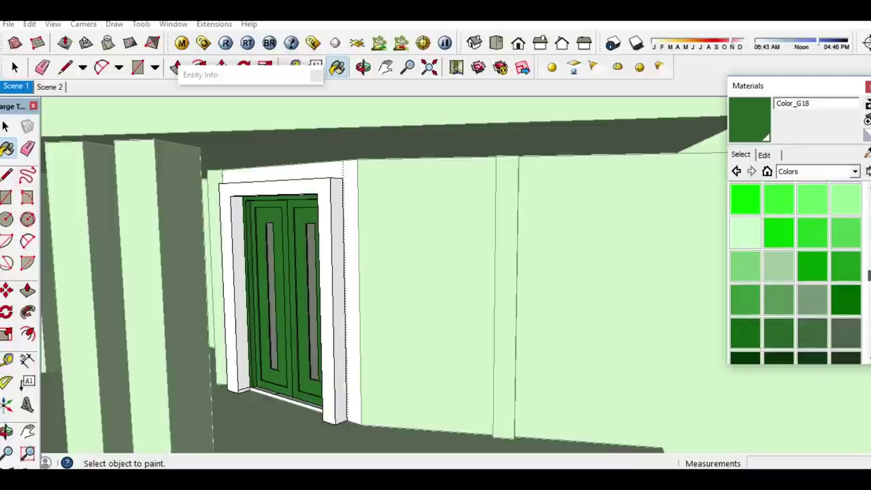
# - Paint the door frame's side and front faces with dark green Color_G13
pyautogui.click(343, 342)
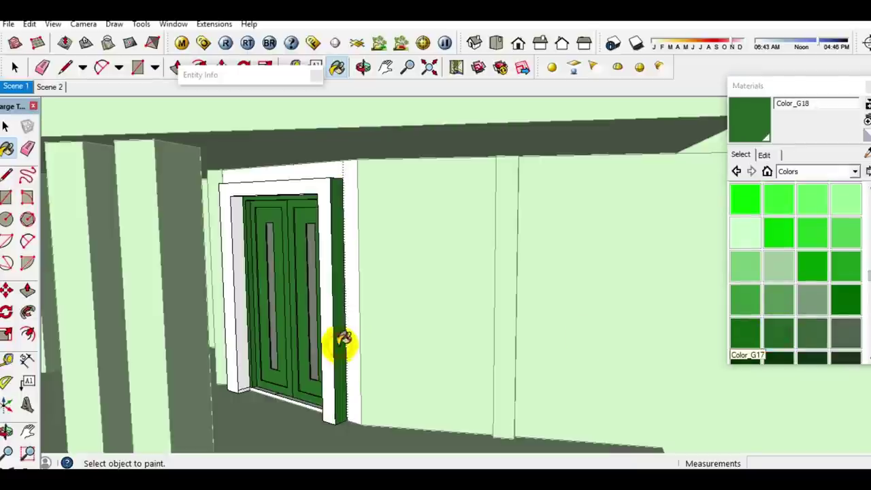
pyautogui.click(328, 331)
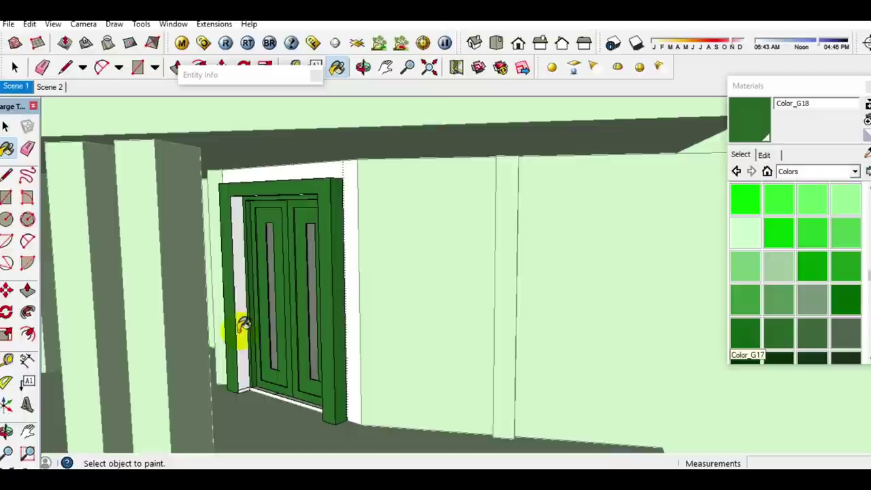
pyautogui.click(801, 87)
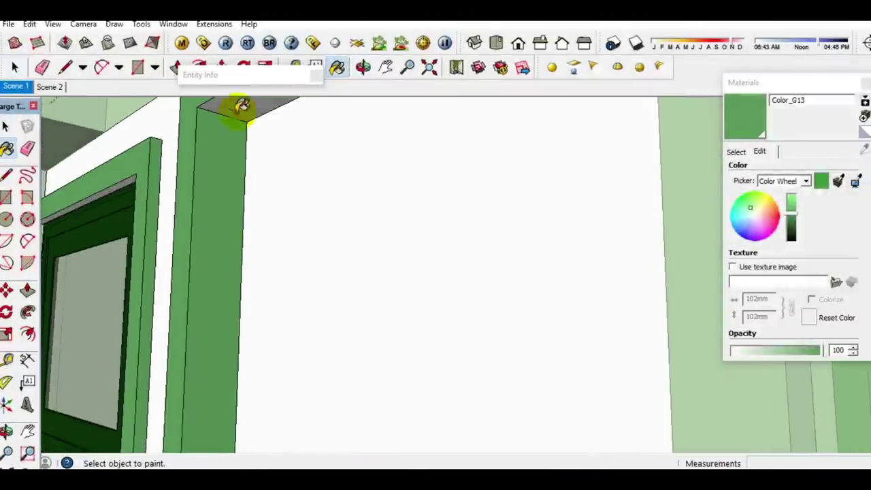
pyautogui.moveTo(305, 412)
pyautogui.mouseDown(button='middle')
pyautogui.moveTo(410, 363)
pyautogui.moveTo(469, 350)
pyautogui.moveTo(315, 334)
pyautogui.moveTo(439, 352)
pyautogui.moveTo(412, 236)
pyautogui.moveTo(346, 249)
pyautogui.moveTo(326, 334)
pyautogui.mouseUp(button='middle')
pyautogui.press('space')
# - Paint the white window reveal and grey sill strip green
pyautogui.moveTo(416, 332)
pyautogui.mouseDown(button='middle')
pyautogui.moveTo(534, 289)
pyautogui.moveTo(374, 334)
pyautogui.mouseUp(button='middle')
pyautogui.press('p')
pyautogui.press('space')
pyautogui.moveTo(400, 286)
pyautogui.mouseDown(button='middle')
pyautogui.moveTo(370, 383)
pyautogui.moveTo(187, 317)
pyautogui.moveTo(607, 237)
pyautogui.moveTo(526, 148)
pyautogui.moveTo(445, 278)
pyautogui.moveTo(387, 275)
pyautogui.moveTo(402, 361)
pyautogui.moveTo(511, 298)
pyautogui.moveTo(651, 317)
pyautogui.moveTo(593, 389)
pyautogui.moveTo(542, 197)
pyautogui.mouseUp(button='middle')
pyautogui.press('b')
pyautogui.click(357, 286)
pyautogui.click(369, 369)
# - Draw a line across the window opening to start closing it with a face
pyautogui.press('space')
pyautogui.press('l')
pyautogui.click(651, 317)
pyautogui.click(542, 197)
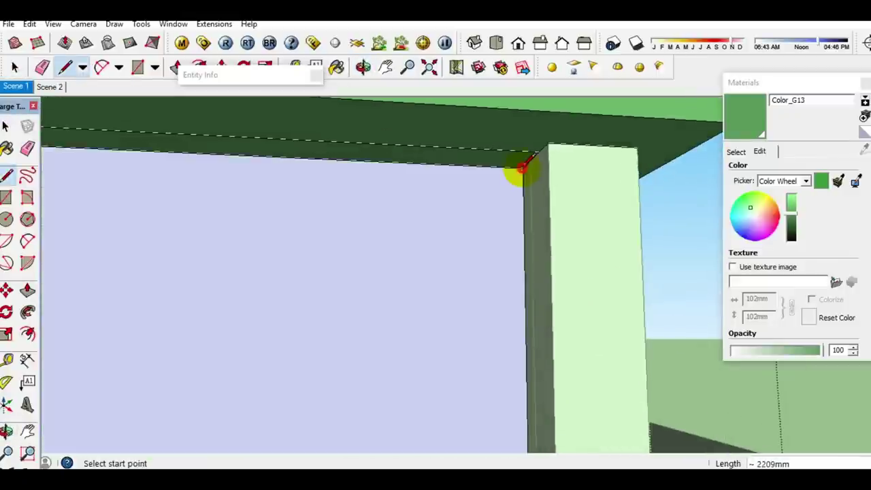
# - Make the new face across the window opening into a group
pyautogui.press('space')
pyautogui.click(455, 232)
pyautogui.rightClick(455, 231)
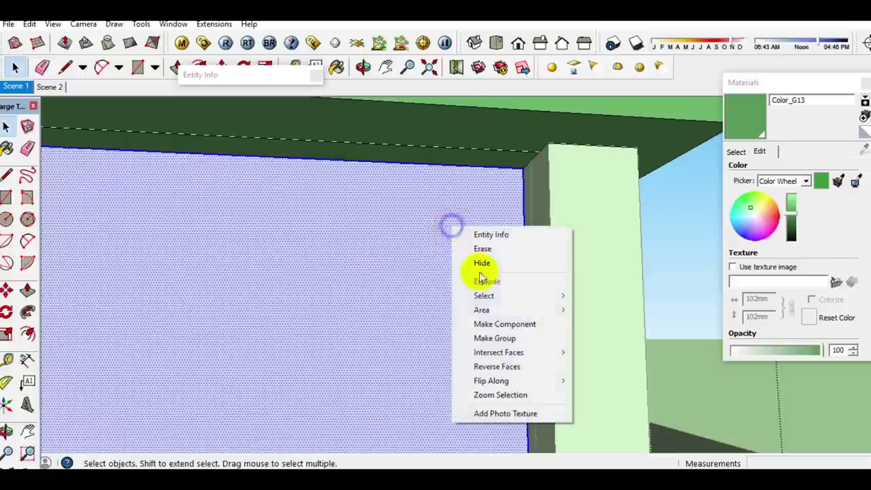
pyautogui.click(493, 338)
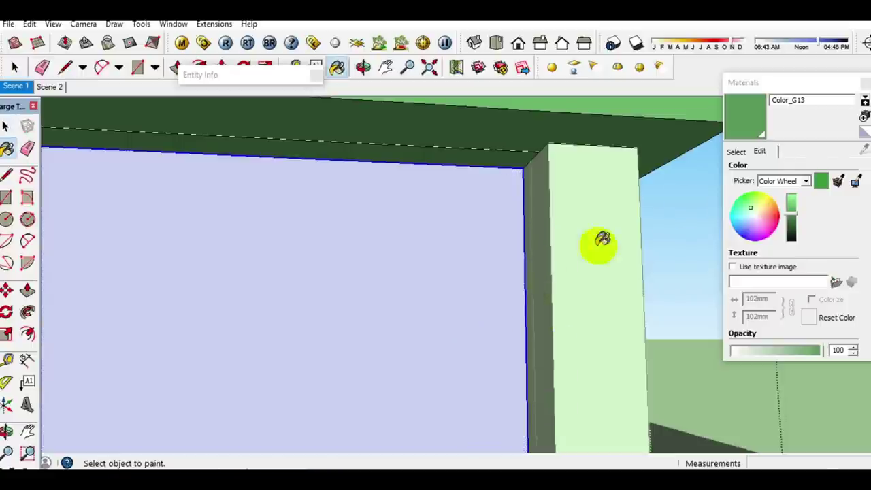
# - Paint the face with Translucent_Glass_Gray from the Translucent materials collection
pyautogui.click(725, 147)
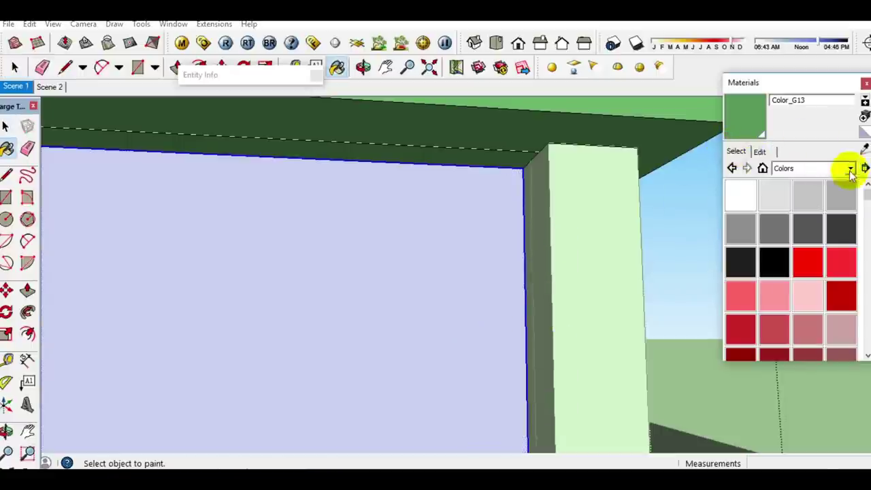
pyautogui.click(849, 168)
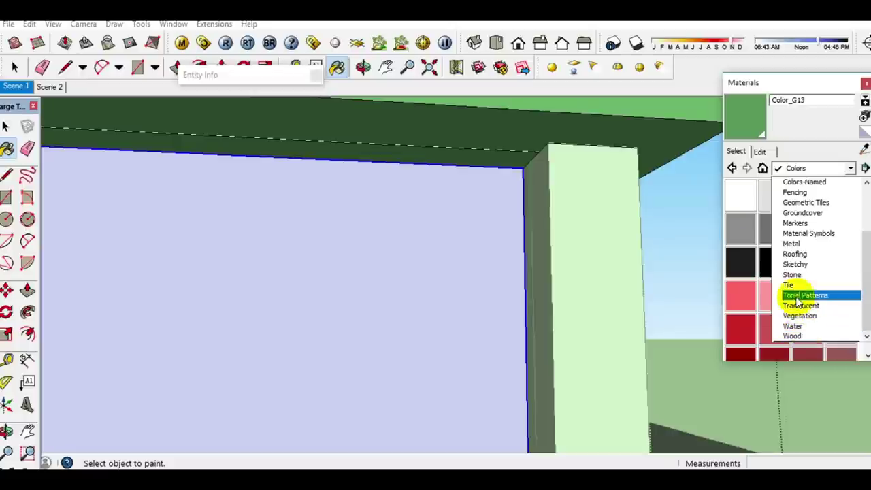
pyautogui.click(807, 308)
pyautogui.click(453, 291)
pyautogui.press('space')
pyautogui.click(769, 81)
pyautogui.moveTo(517, 204); pyautogui.dragTo(313, 381, button='middle')
pyautogui.scroll(-5, 306, 333)
pyautogui.moveTo(334, 278)
pyautogui.mouseDown(button='middle')
pyautogui.moveTo(472, 369)
pyautogui.moveTo(603, 361)
pyautogui.mouseUp(button='middle')
pyautogui.scroll(-2, 603, 361)
pyautogui.scroll(5, 442, 384)
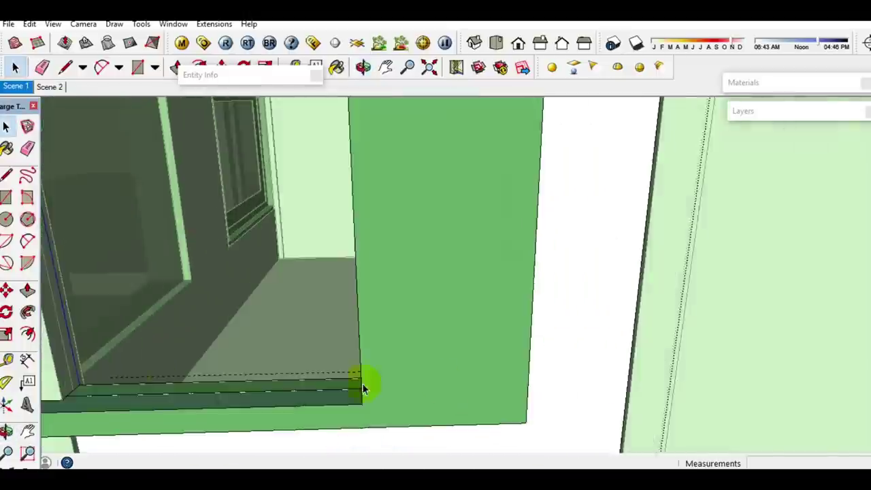
# - Draw lines from the sill corner to the beam corner, closing another opening face
pyautogui.press('l')
pyautogui.click(264, 367)
pyautogui.moveTo(646, 385)
pyautogui.mouseDown(button='middle')
pyautogui.moveTo(635, 353)
pyautogui.moveTo(564, 404)
pyautogui.moveTo(228, 357)
pyautogui.moveTo(457, 443)
pyautogui.moveTo(383, 237)
pyautogui.mouseUp(button='middle')
pyautogui.click(228, 357)
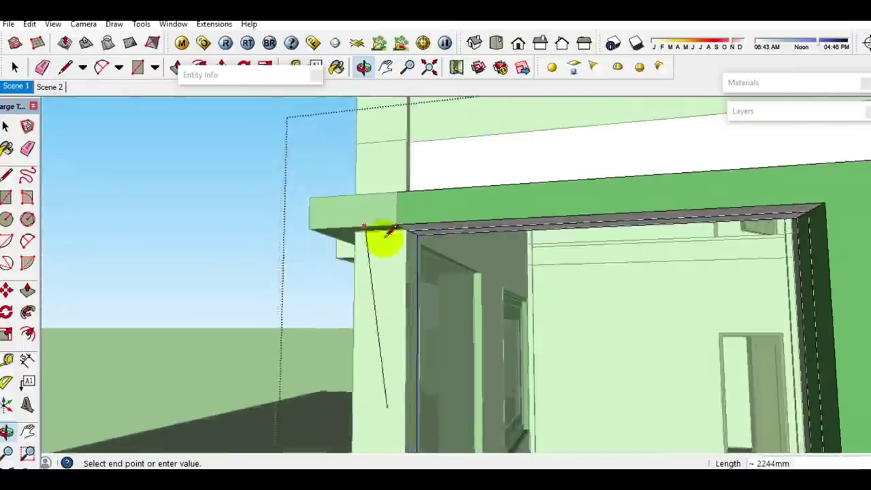
pyautogui.click(421, 228)
# - Paint the new face with translucent glass and make it a group
pyautogui.click(743, 83)
pyautogui.click(754, 81)
pyautogui.moveTo(578, 194)
pyautogui.mouseDown(button='middle')
pyautogui.moveTo(659, 442)
pyautogui.moveTo(627, 367)
pyautogui.mouseUp(button='middle')
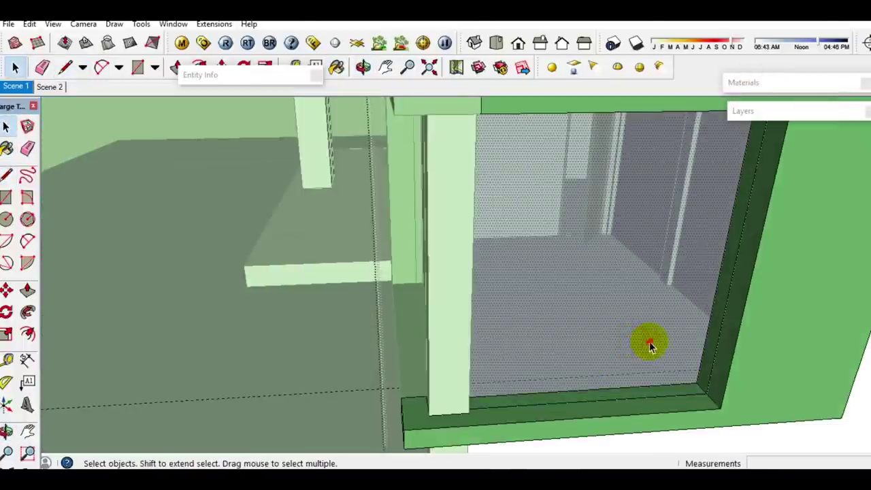
pyautogui.rightClick(648, 345)
pyautogui.click(721, 258)
# - Soften the first three hard edges along the green window sill
pyautogui.moveTo(696, 340)
pyautogui.mouseDown(button='middle')
pyautogui.moveTo(661, 284)
pyautogui.moveTo(661, 330)
pyautogui.mouseUp(button='middle')
pyautogui.press('m')
pyautogui.press('space')
pyautogui.scroll(-3, 696, 307)
pyautogui.moveTo(695, 307); pyautogui.dragTo(557, 327, button='middle')
pyautogui.scroll(1, 549, 319)
pyautogui.rightClick(550, 321)
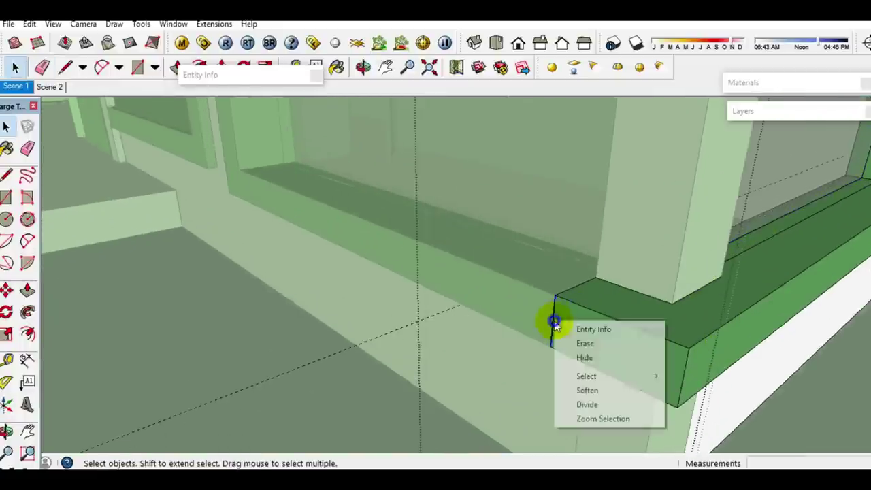
pyautogui.click(589, 390)
pyautogui.moveTo(589, 390); pyautogui.dragTo(570, 305, button='middle')
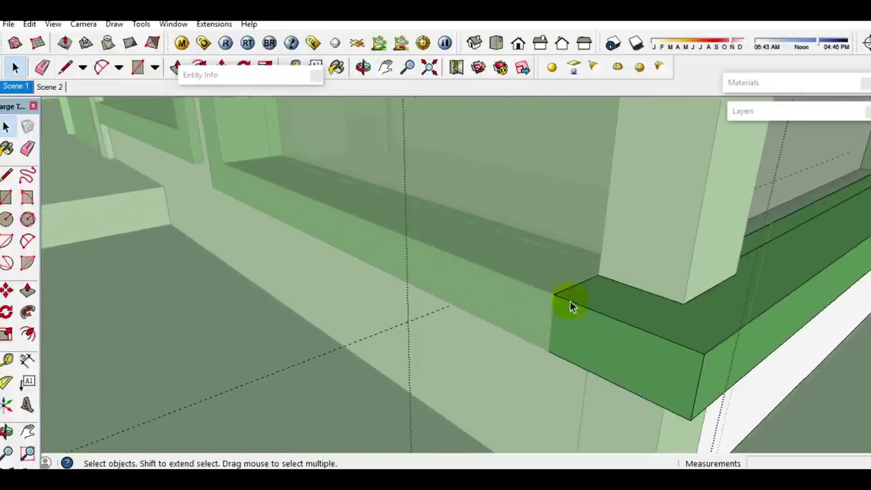
pyautogui.rightClick(571, 294)
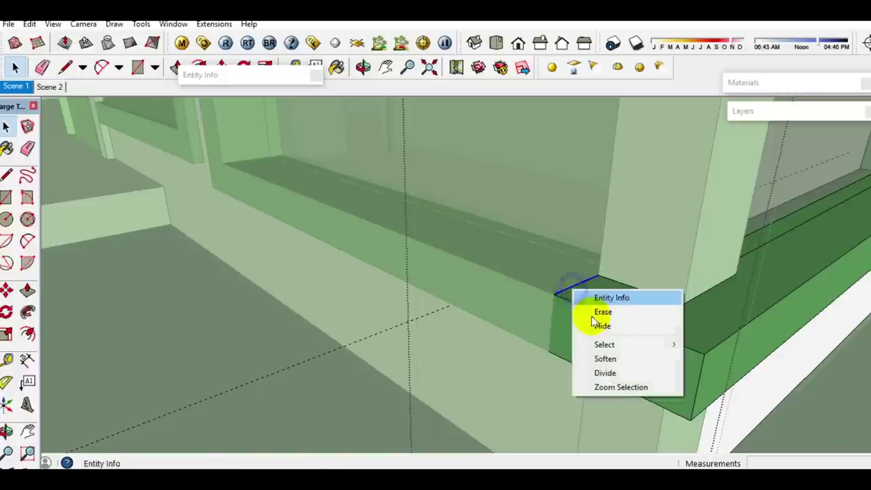
pyautogui.click(599, 356)
pyautogui.scroll(-1, 598, 356)
pyautogui.moveTo(598, 356)
pyautogui.mouseDown(button='middle')
pyautogui.moveTo(653, 220)
pyautogui.moveTo(608, 365)
pyautogui.moveTo(591, 252)
pyautogui.mouseUp(button='middle')
pyautogui.scroll(3, 591, 251)
pyautogui.rightClick(589, 249)
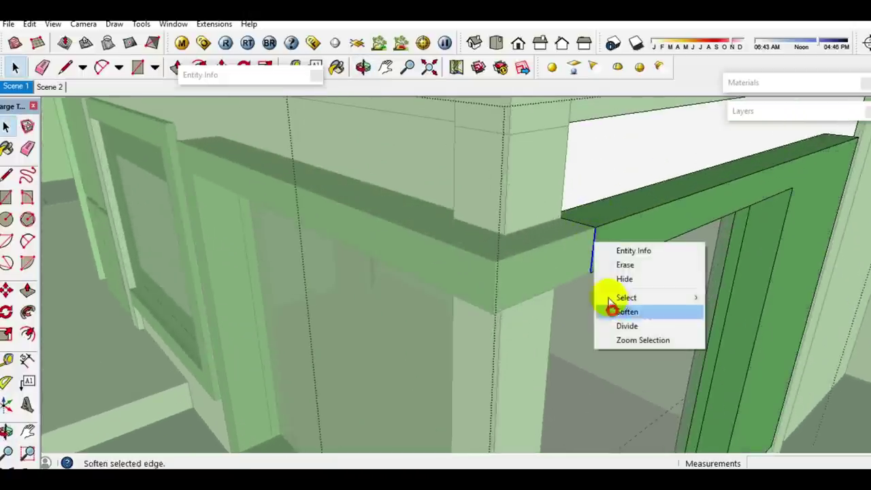
pyautogui.click(620, 309)
# - Soften the remaining four sill corner edges, then view the whole house front
pyautogui.moveTo(620, 309); pyautogui.dragTo(573, 217, button='middle')
pyautogui.rightClick(573, 217)
pyautogui.click(606, 286)
pyautogui.moveTo(605, 286)
pyautogui.mouseDown(button='middle')
pyautogui.moveTo(608, 237)
pyautogui.moveTo(642, 340)
pyautogui.mouseUp(button='middle')
pyautogui.scroll(3, 693, 353)
pyautogui.rightClick(691, 354)
pyautogui.click(726, 422)
pyautogui.moveTo(712, 346); pyautogui.dragTo(694, 326, button='middle')
pyautogui.rightClick(693, 327)
pyautogui.click(725, 393)
pyautogui.moveTo(725, 393)
pyautogui.mouseDown(button='middle')
pyautogui.moveTo(641, 373)
pyautogui.moveTo(632, 162)
pyautogui.moveTo(610, 167)
pyautogui.mouseUp(button='middle')
pyautogui.rightClick(610, 167)
pyautogui.click(659, 241)
pyautogui.moveTo(644, 194)
pyautogui.mouseDown(button='middle')
pyautogui.moveTo(562, 202)
pyautogui.moveTo(521, 252)
pyautogui.mouseUp(button='middle')
pyautogui.scroll(-5, 562, 202)
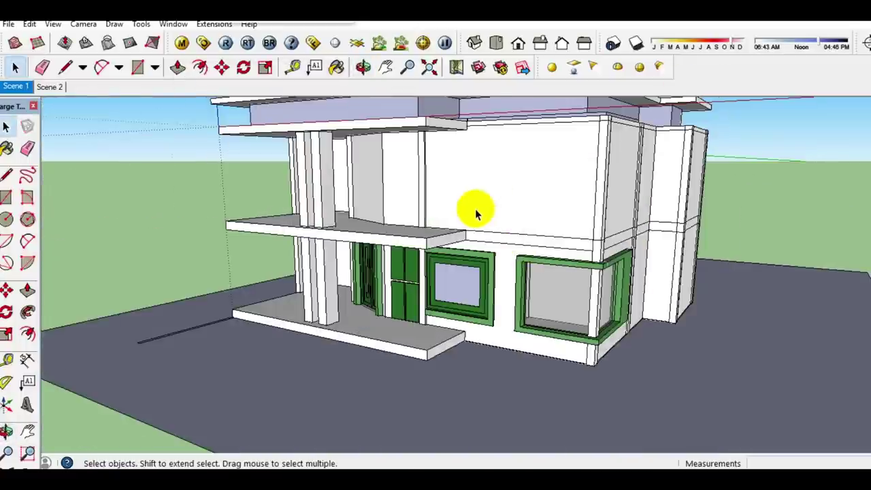
# - Draw a small square rail profile at the balcony edge and make it a group
pyautogui.scroll(3, 476, 213)
pyautogui.scroll(3, 472, 208)
pyautogui.scroll(3, 451, 240)
pyautogui.scroll(1, 442, 286)
pyautogui.press('r')
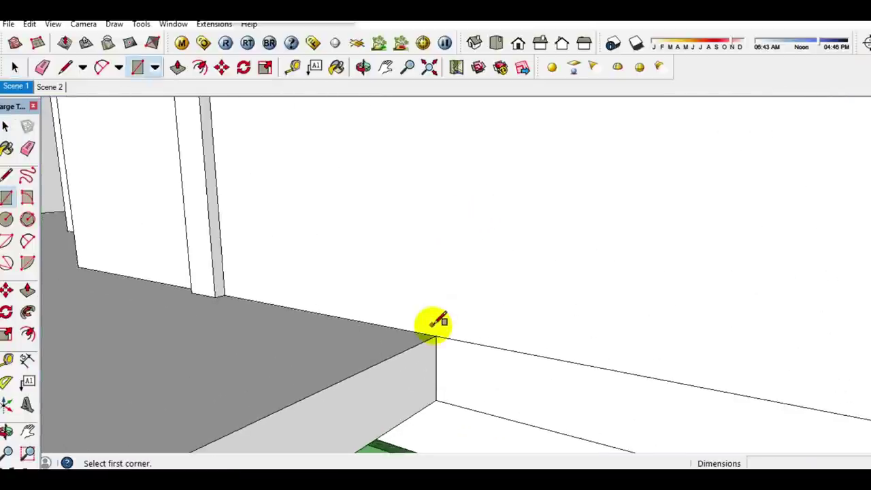
pyautogui.press('space')
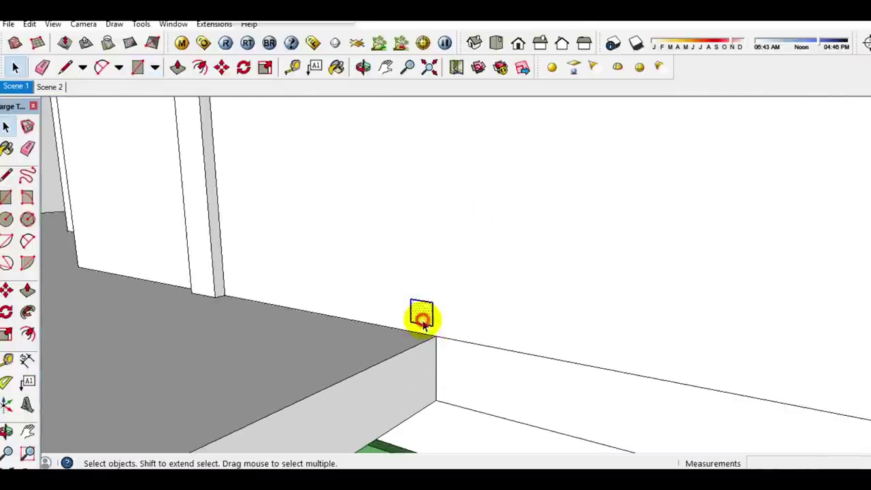
pyautogui.rightClick(422, 323)
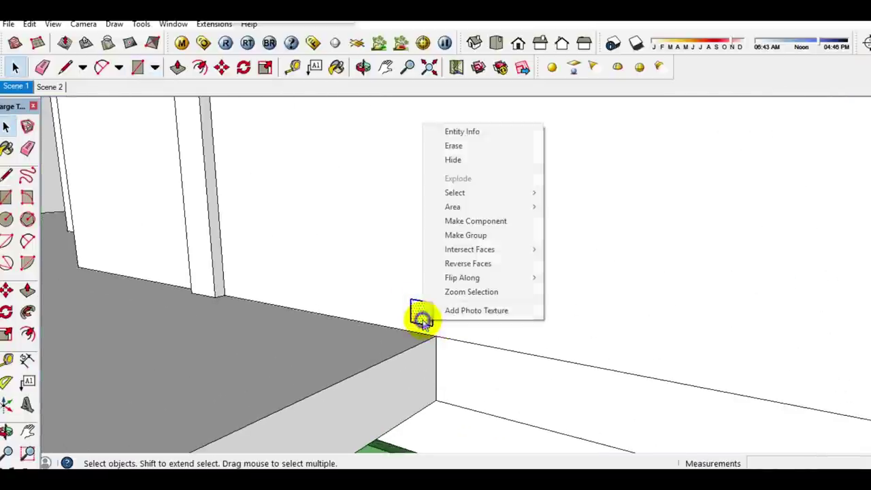
pyautogui.click(462, 236)
pyautogui.rightClick(419, 309)
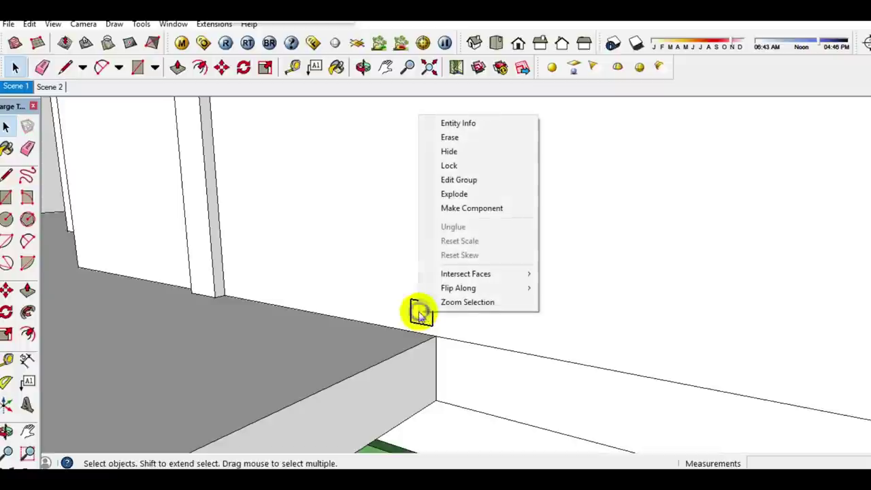
pyautogui.click(465, 213)
# - Copy the square group upward with Move+Ctrl to stack the rail profiles
pyautogui.press('m')
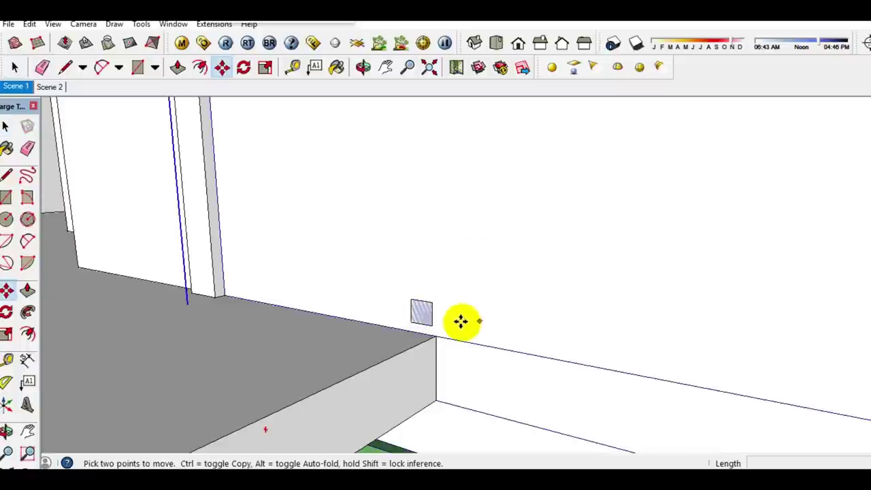
pyautogui.press('space')
pyautogui.press('m')
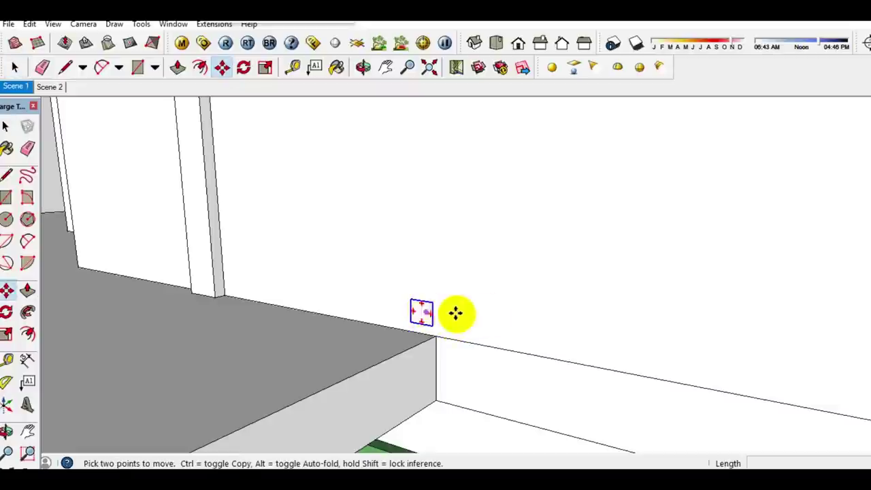
pyautogui.click(483, 320)
pyautogui.press('ctrl')
pyautogui.scroll(-3, 481, 233)
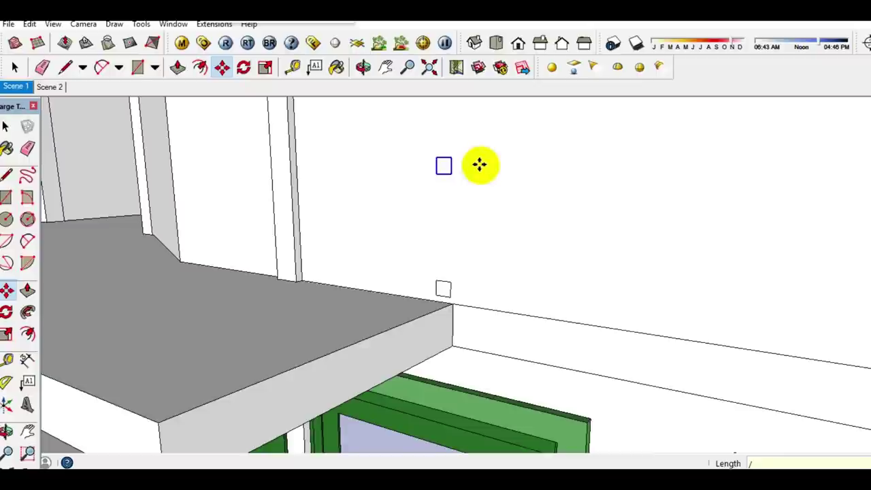
pyautogui.press('space')
pyautogui.scroll(5, 442, 292)
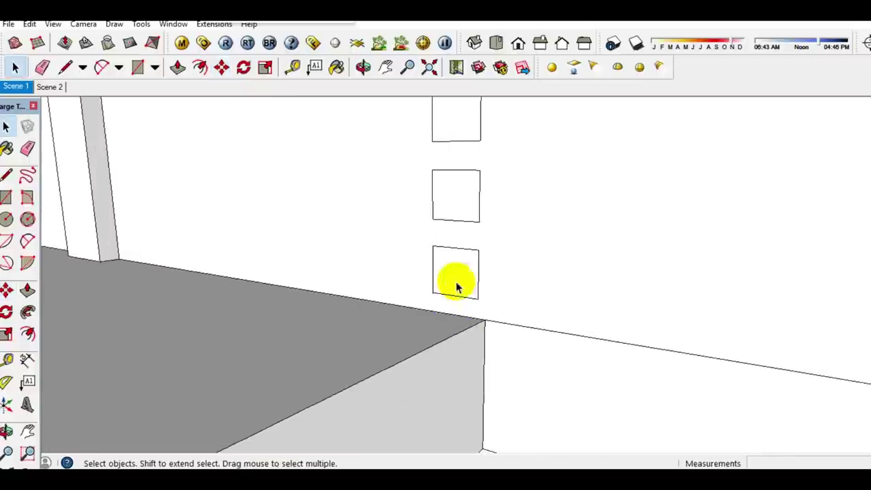
# - Edit the bottom square's group and prepare its inner face for extrusion
pyautogui.doubleClick(509, 283)
pyautogui.scroll(1, 502, 300)
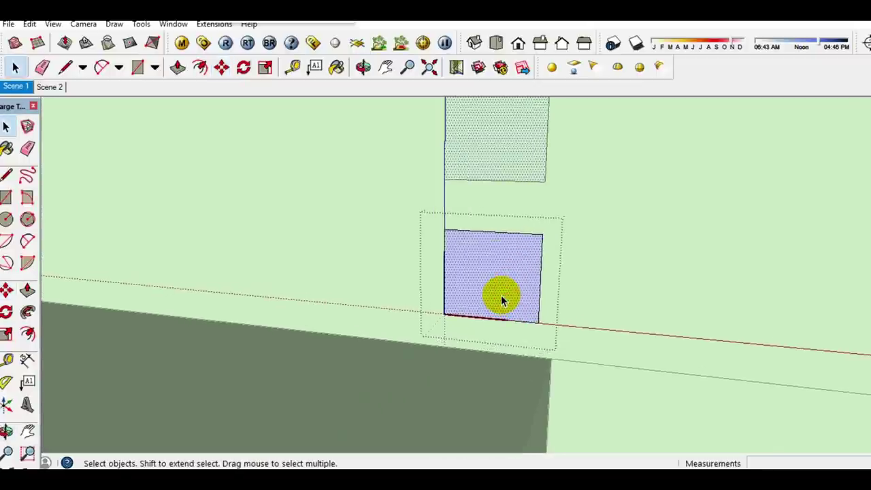
pyautogui.press('p')
pyautogui.click(499, 299)
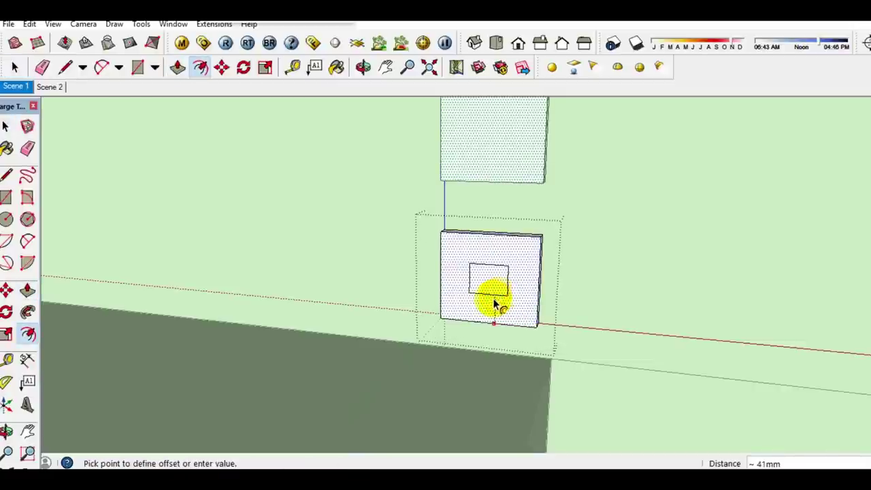
pyautogui.press('space')
pyautogui.click(493, 288)
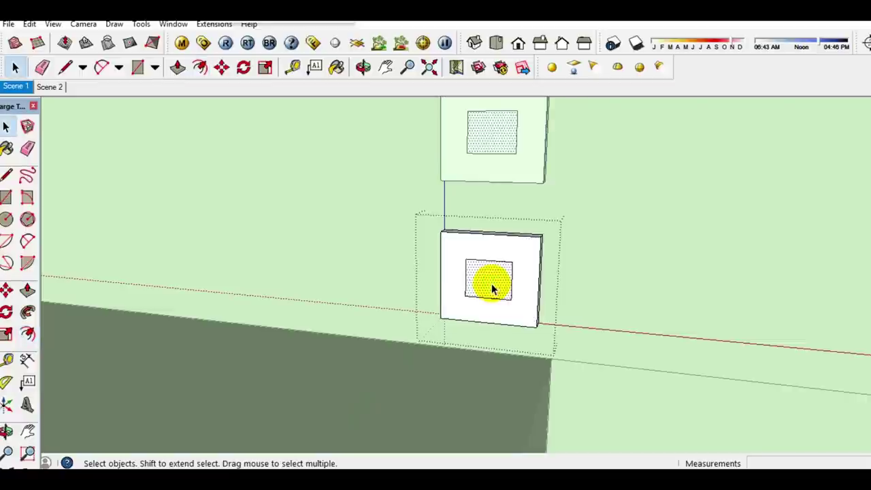
pyautogui.scroll(-3, 490, 284)
pyautogui.moveTo(466, 295); pyautogui.dragTo(435, 328, button='middle')
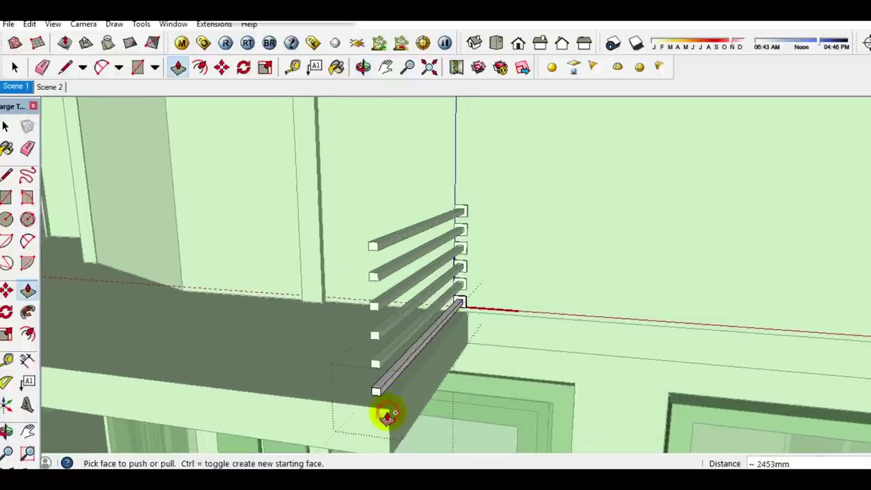
pyautogui.press('space')
pyautogui.moveTo(375, 388)
pyautogui.mouseDown(button='middle')
pyautogui.moveTo(565, 404)
pyautogui.moveTo(601, 375)
pyautogui.mouseUp(button='middle')
pyautogui.scroll(3, 595, 400)
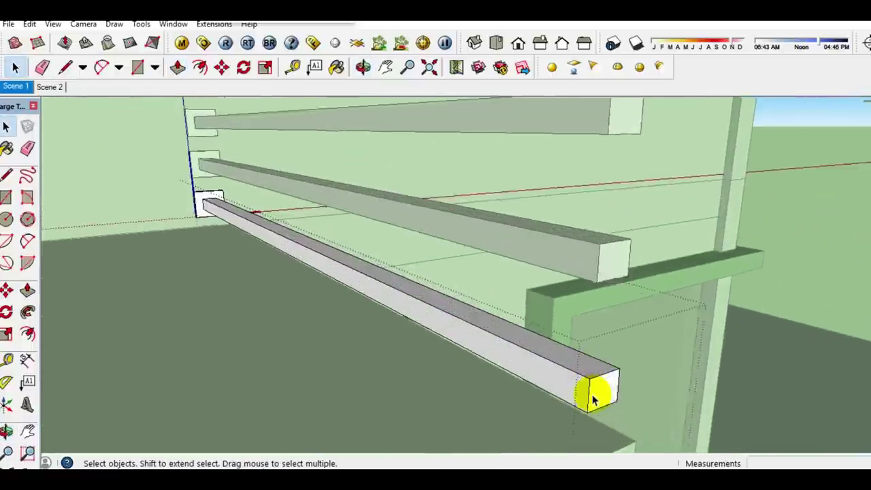
pyautogui.scroll(1, 591, 401)
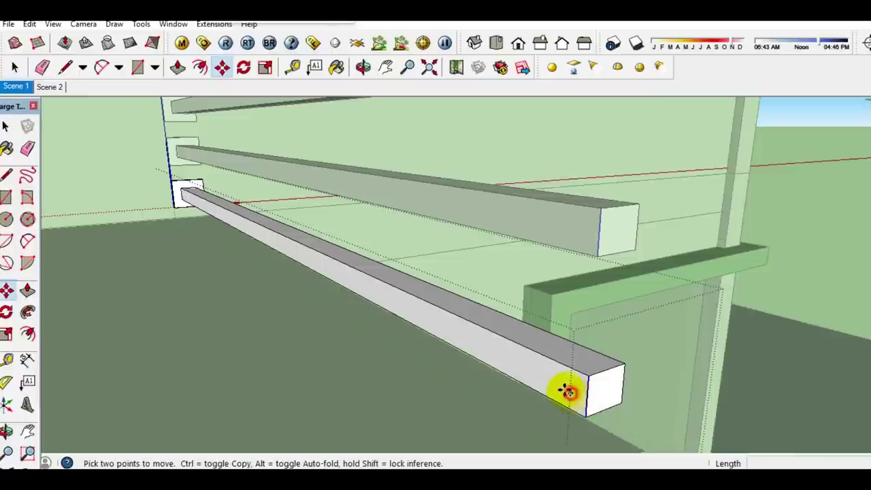
pyautogui.click(562, 387)
pyautogui.press('space')
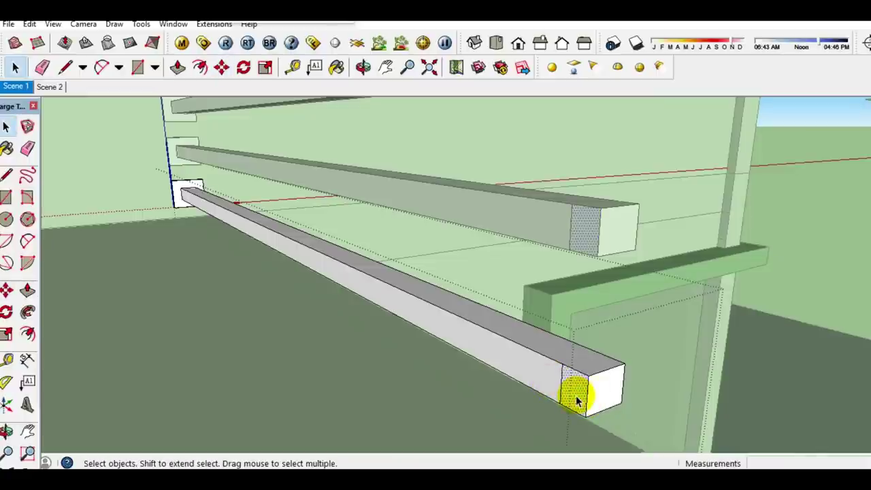
# - Pull the bottom bar's end face out along the balcony
pyautogui.click(575, 398)
pyautogui.scroll(-5, 557, 400)
pyautogui.moveTo(531, 402)
pyautogui.mouseDown(button='middle')
pyautogui.moveTo(488, 402)
pyautogui.moveTo(570, 305)
pyautogui.mouseUp(button='middle')
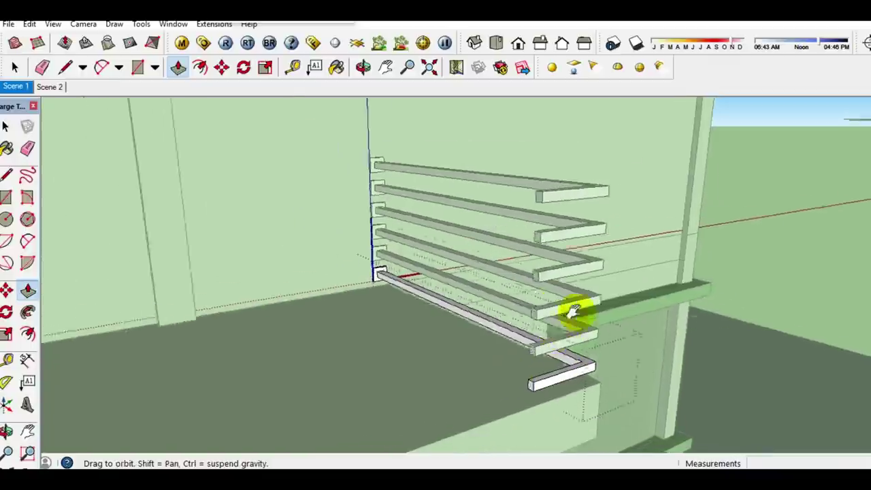
pyautogui.scroll(-2, 589, 308)
pyautogui.moveTo(466, 342)
pyautogui.mouseDown(button='middle')
pyautogui.moveTo(651, 274)
pyautogui.moveTo(366, 349)
pyautogui.moveTo(284, 355)
pyautogui.moveTo(525, 291)
pyautogui.moveTo(700, 284)
pyautogui.moveTo(497, 377)
pyautogui.mouseUp(button='middle')
pyautogui.click(293, 354)
pyautogui.press('space')
# - Extend the lowest bar roughly 2364 mm further until it reaches the house wall
pyautogui.scroll(3, 295, 323)
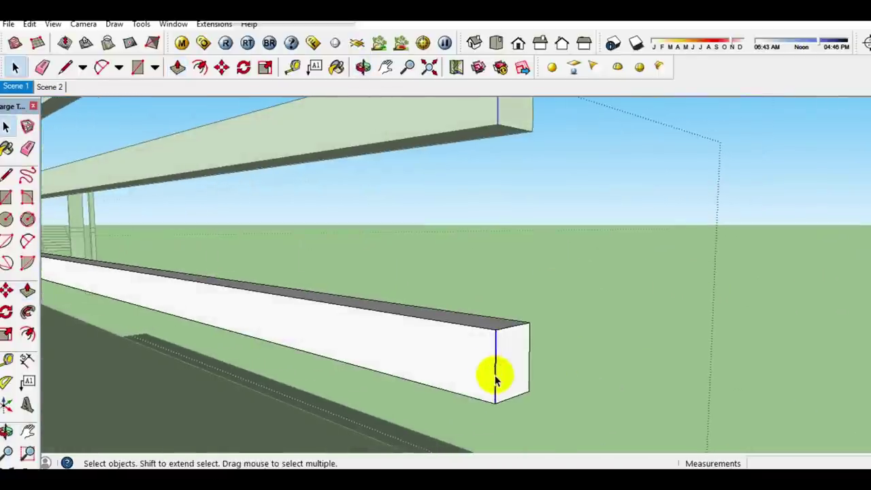
pyautogui.press('space')
pyautogui.click(472, 369)
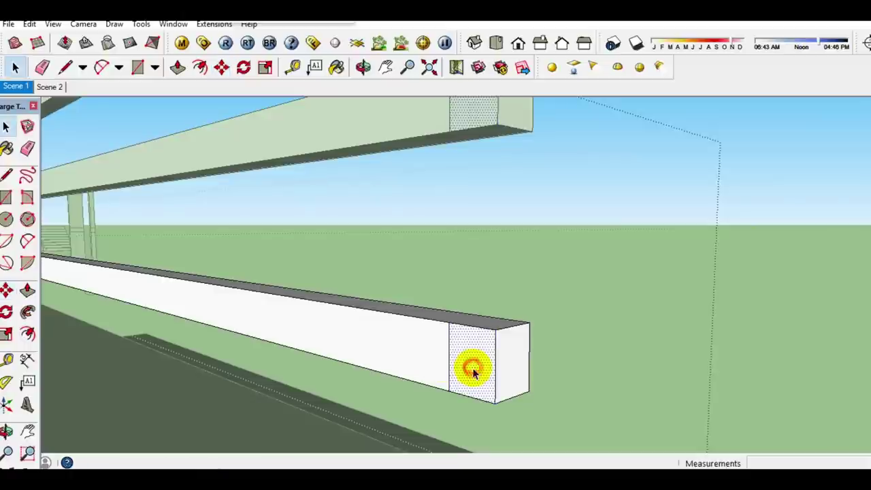
pyautogui.moveTo(472, 372)
pyautogui.mouseDown(button='middle')
pyautogui.moveTo(428, 370)
pyautogui.moveTo(341, 396)
pyautogui.moveTo(356, 385)
pyautogui.moveTo(651, 324)
pyautogui.moveTo(359, 369)
pyautogui.moveTo(585, 342)
pyautogui.moveTo(262, 394)
pyautogui.moveTo(704, 333)
pyautogui.moveTo(375, 339)
pyautogui.moveTo(361, 326)
pyautogui.moveTo(385, 305)
pyautogui.moveTo(439, 322)
pyautogui.moveTo(467, 288)
pyautogui.moveTo(266, 306)
pyautogui.moveTo(524, 330)
pyautogui.mouseUp(button='middle')
pyautogui.click(460, 370)
pyautogui.scroll(3, 593, 360)
pyautogui.moveTo(593, 361); pyautogui.dragTo(365, 373, button='middle')
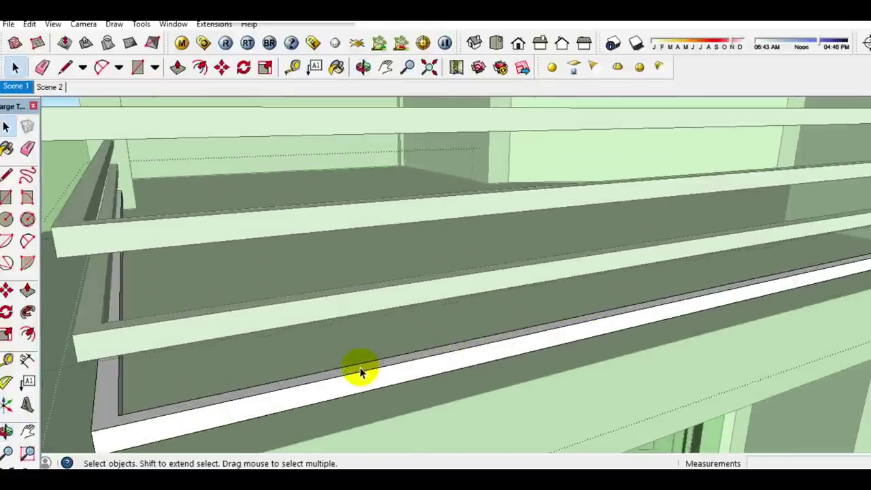
# - Pull a small face on the lower rail up into an upright reaching the upper rail
pyautogui.press('r')
pyautogui.scroll(2, 340, 374)
pyautogui.scroll(2, 323, 374)
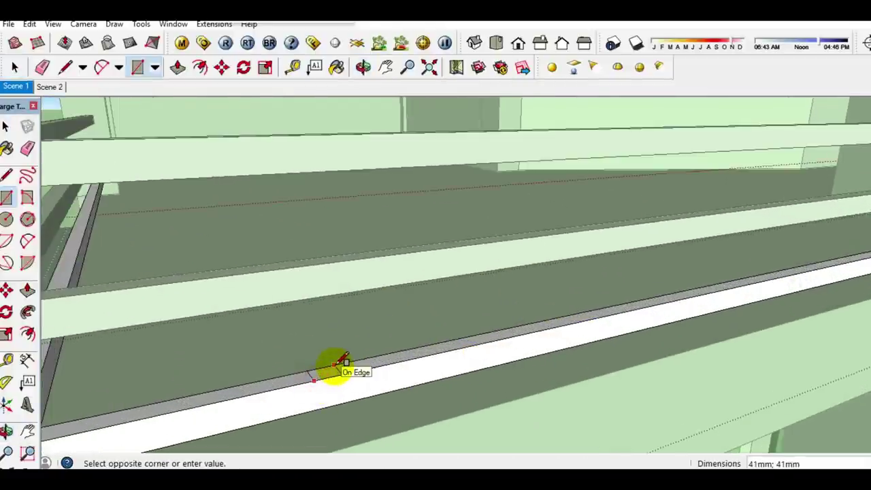
pyautogui.moveTo(344, 360); pyautogui.dragTo(327, 376, button='middle')
pyautogui.press('space')
pyautogui.click(327, 375)
pyautogui.press('m')
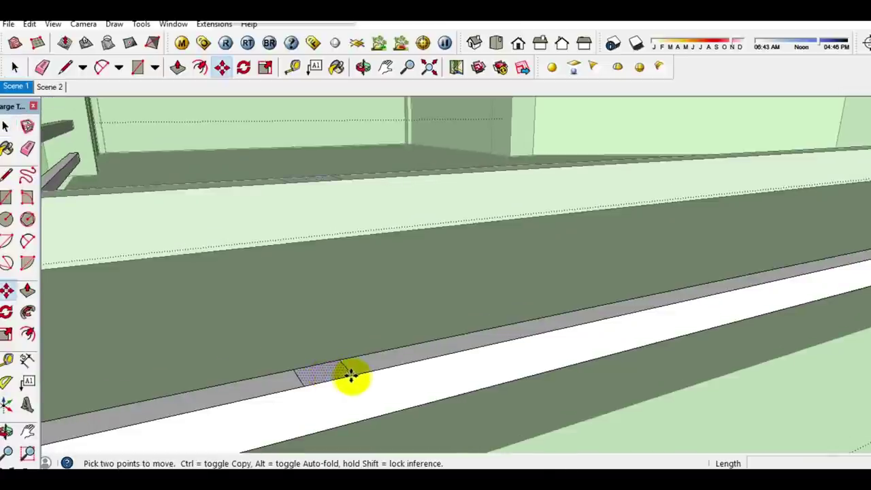
pyautogui.click(351, 375)
pyautogui.press('space')
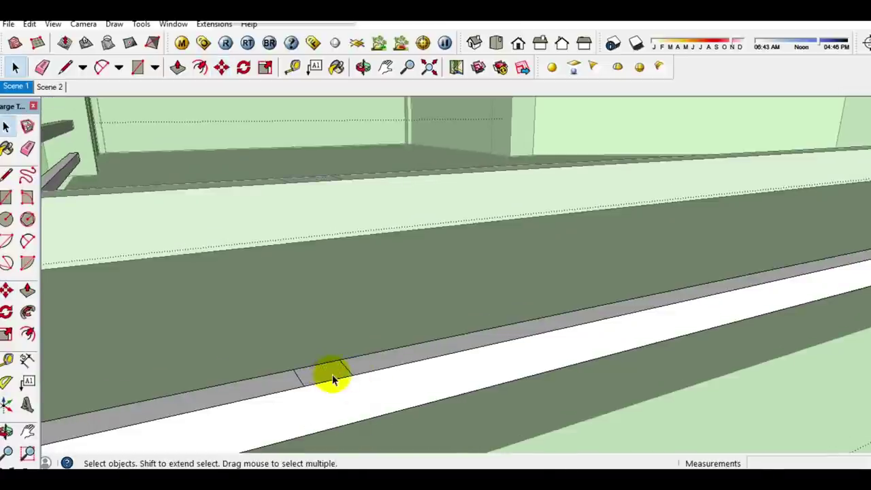
pyautogui.click(332, 379)
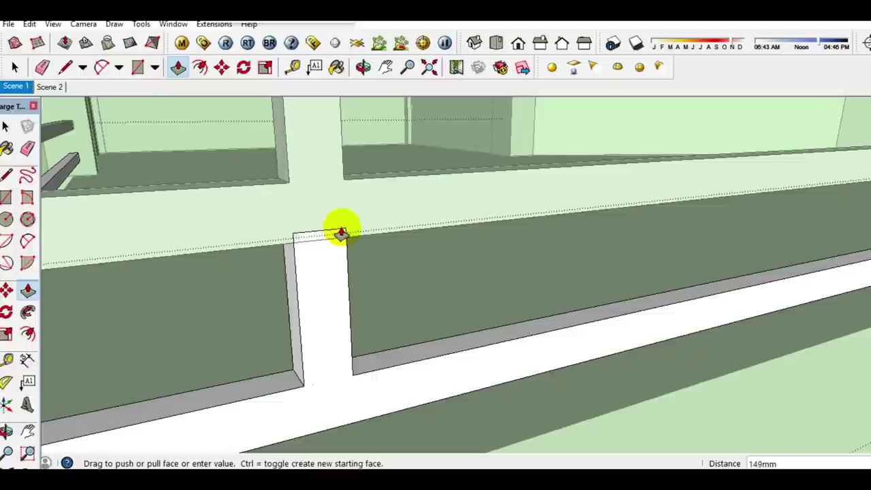
pyautogui.click(261, 252)
pyautogui.press('space')
# - Push the rail face downward to shorten the upright
pyautogui.moveTo(301, 350)
pyautogui.mouseDown(button='middle')
pyautogui.moveTo(288, 224)
pyautogui.moveTo(346, 132)
pyautogui.moveTo(362, 170)
pyautogui.moveTo(346, 159)
pyautogui.moveTo(336, 86)
pyautogui.moveTo(313, 197)
pyautogui.mouseUp(button='middle')
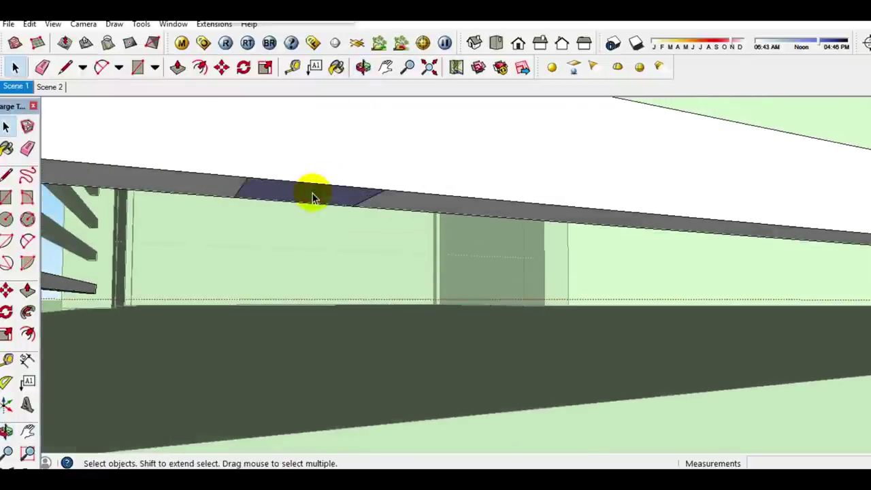
pyautogui.press('p')
pyautogui.click(313, 197)
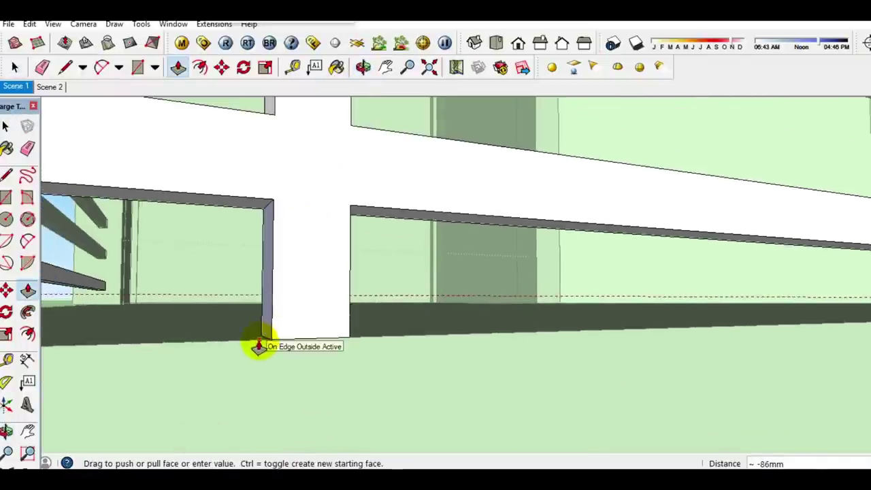
pyautogui.click(258, 346)
pyautogui.press('space')
pyautogui.moveTo(256, 341)
pyautogui.mouseDown(button='middle')
pyautogui.moveTo(263, 295)
pyautogui.moveTo(305, 344)
pyautogui.moveTo(508, 393)
pyautogui.mouseUp(button='middle')
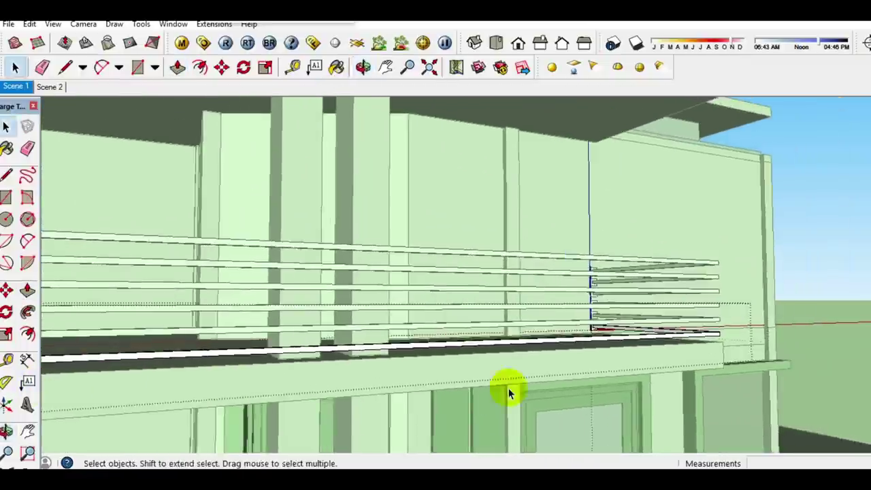
pyautogui.scroll(3, 664, 296)
pyautogui.moveTo(665, 295)
pyautogui.mouseDown(button='middle')
pyautogui.moveTo(618, 383)
pyautogui.moveTo(456, 377)
pyautogui.mouseUp(button='middle')
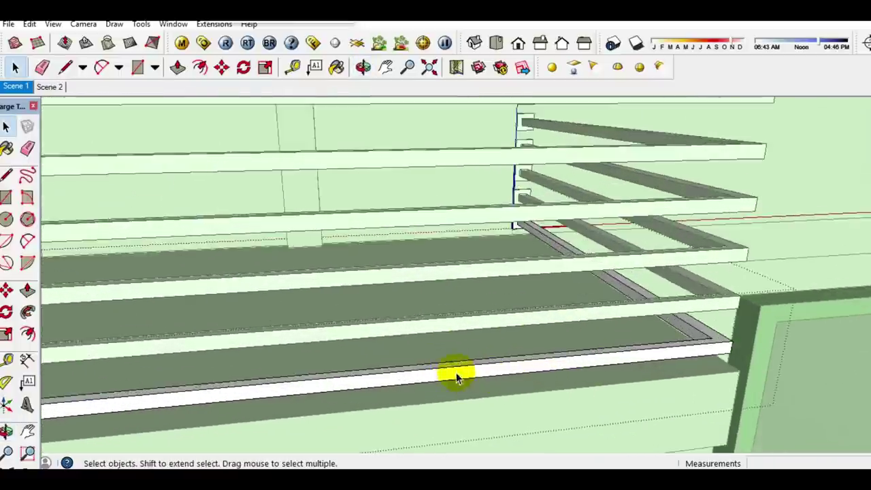
pyautogui.scroll(2, 456, 378)
# - Raise another small rail face into a tall post and push it down through the rails
pyautogui.press('r')
pyautogui.click(411, 372)
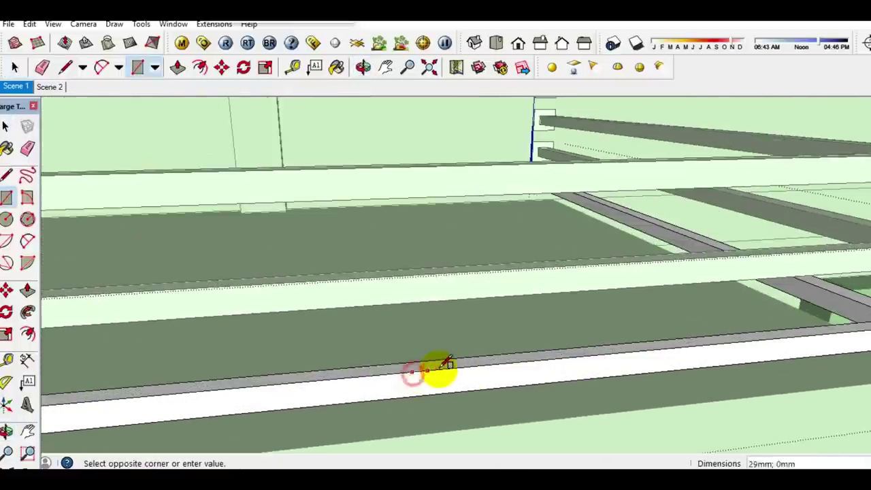
pyautogui.moveTo(442, 367); pyautogui.dragTo(447, 349, button='middle')
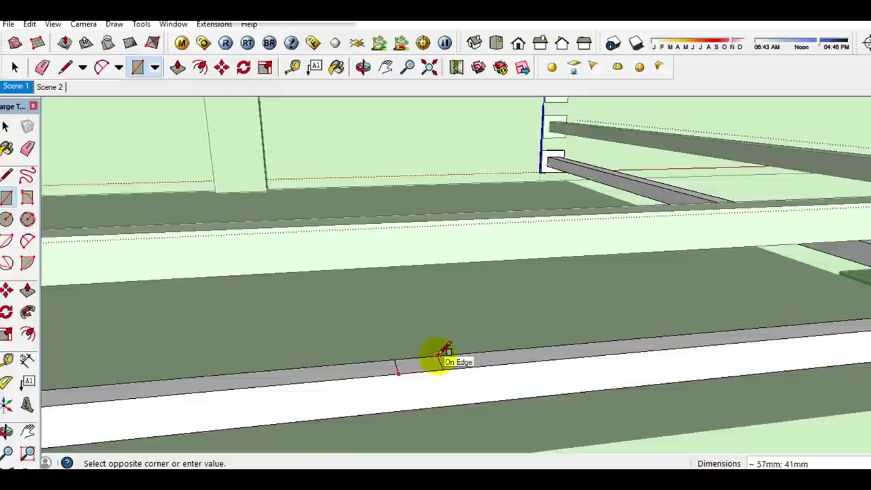
pyautogui.press('space')
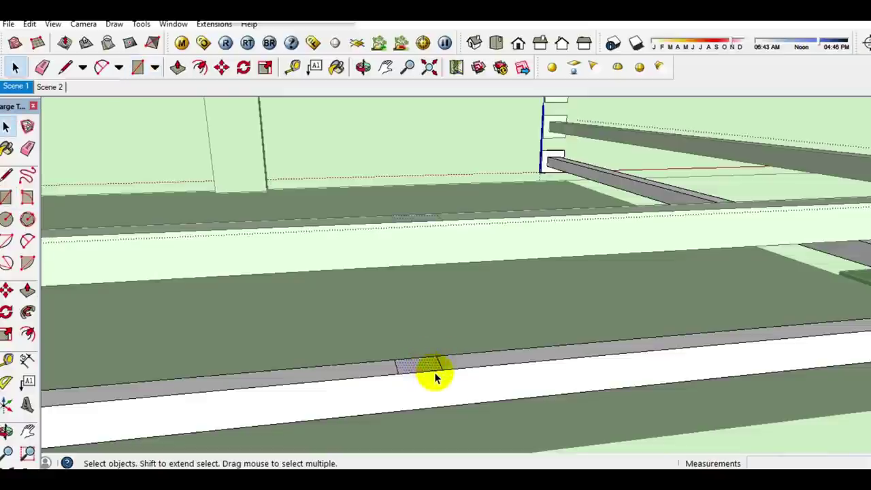
pyautogui.click(442, 369)
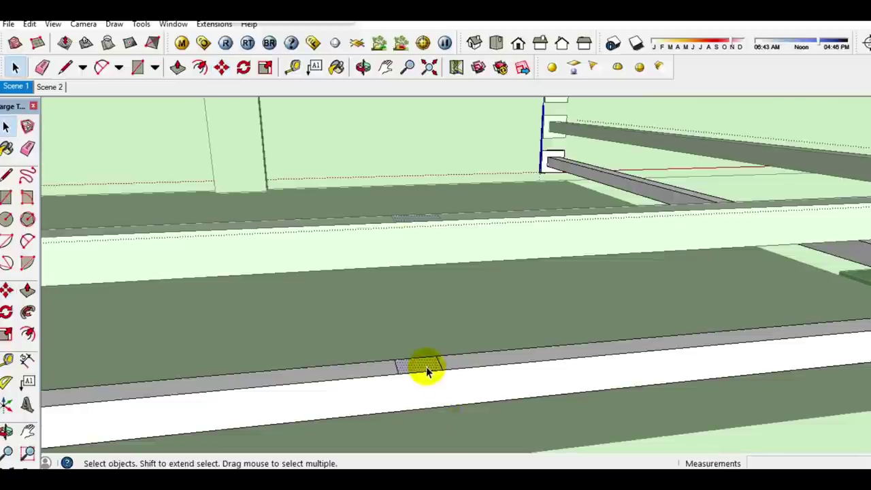
pyautogui.moveTo(425, 369); pyautogui.dragTo(433, 271)
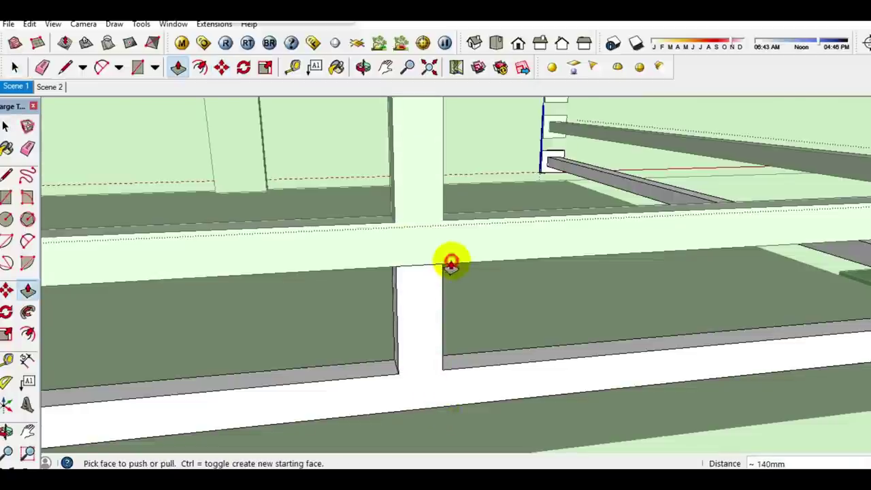
pyautogui.press('space')
pyautogui.scroll(2, 435, 361)
pyautogui.scroll(3, 433, 340)
pyautogui.scroll(2, 442, 286)
pyautogui.moveTo(446, 261)
pyautogui.mouseDown(button='middle')
pyautogui.moveTo(439, 170)
pyautogui.moveTo(454, 234)
pyautogui.mouseUp(button='middle')
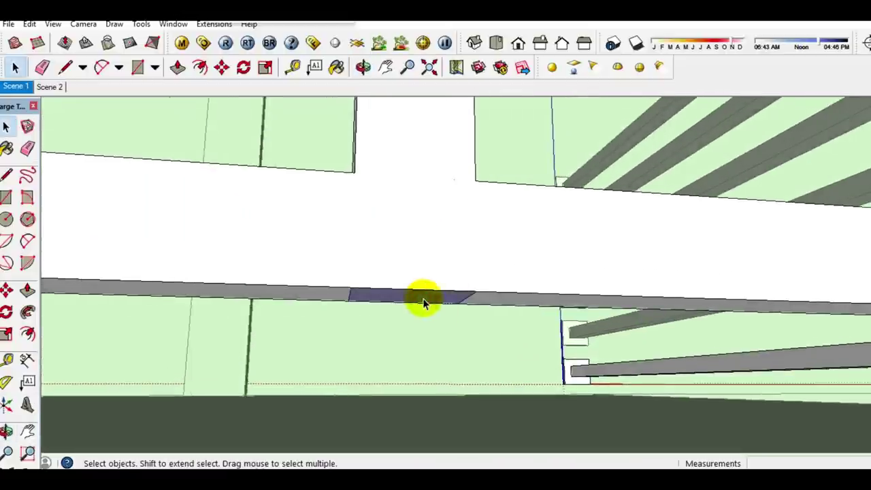
pyautogui.moveTo(422, 300)
pyautogui.mouseDown()
pyautogui.moveTo(414, 425)
pyautogui.moveTo(391, 423)
pyautogui.mouseUp()
pyautogui.scroll(-3, 391, 424)
pyautogui.scroll(-3, 394, 379)
pyautogui.moveTo(408, 349)
pyautogui.mouseDown(button='middle')
pyautogui.moveTo(401, 454)
pyautogui.moveTo(394, 340)
pyautogui.mouseUp(button='middle')
# - Make the selected railing component unique
pyautogui.click(394, 331)
pyautogui.rightClick(394, 331)
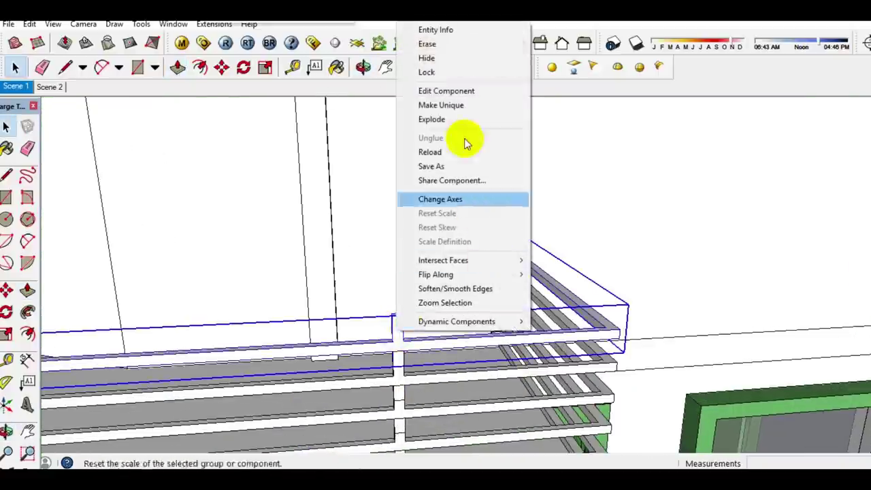
pyautogui.click(459, 105)
pyautogui.scroll(3, 404, 306)
pyautogui.scroll(3, 383, 374)
pyautogui.scroll(3, 381, 349)
pyautogui.scroll(1, 381, 348)
# - Trim the post flush with the top rail, then orbit out to the whole house
pyautogui.press('p')
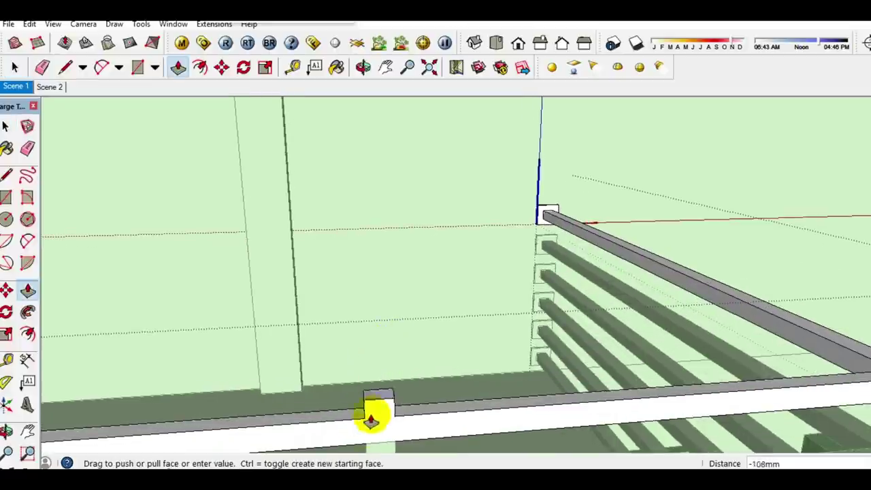
pyautogui.press('space')
pyautogui.scroll(-3, 477, 394)
pyautogui.moveTo(577, 369)
pyautogui.mouseDown(button='middle')
pyautogui.moveTo(764, 334)
pyautogui.moveTo(755, 320)
pyautogui.moveTo(549, 300)
pyautogui.moveTo(546, 315)
pyautogui.mouseUp(button='middle')
pyautogui.scroll(3, 549, 300)
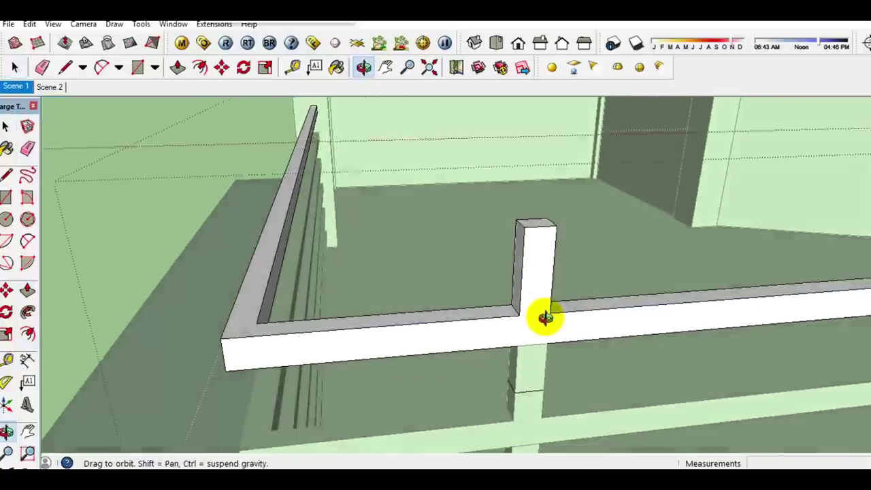
pyautogui.press('p')
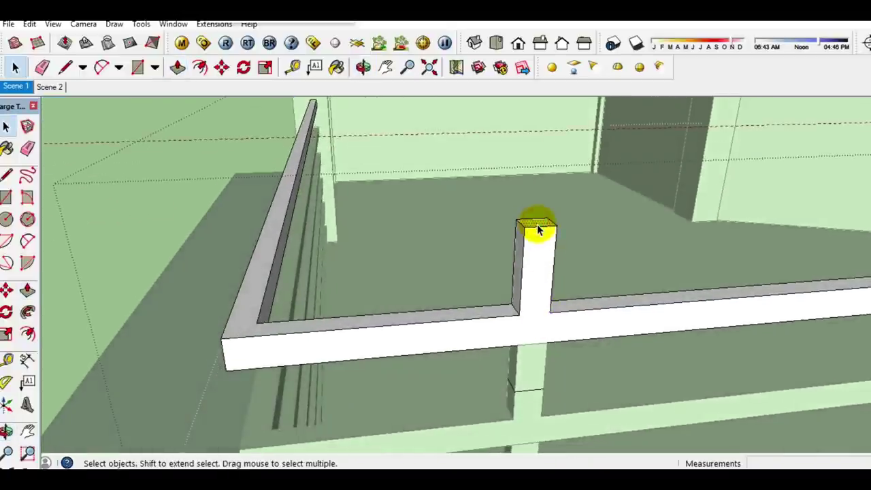
pyautogui.press('space')
pyautogui.scroll(-3, 499, 320)
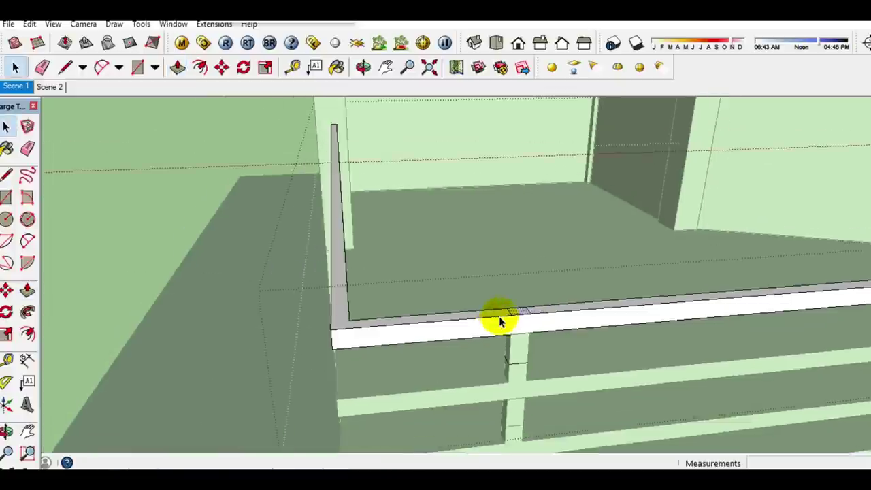
pyautogui.scroll(-3, 499, 320)
pyautogui.scroll(-3, 489, 306)
pyautogui.moveTo(478, 295)
pyautogui.mouseDown(button='middle')
pyautogui.moveTo(344, 299)
pyautogui.moveTo(408, 306)
pyautogui.moveTo(334, 325)
pyautogui.mouseUp(button='middle')
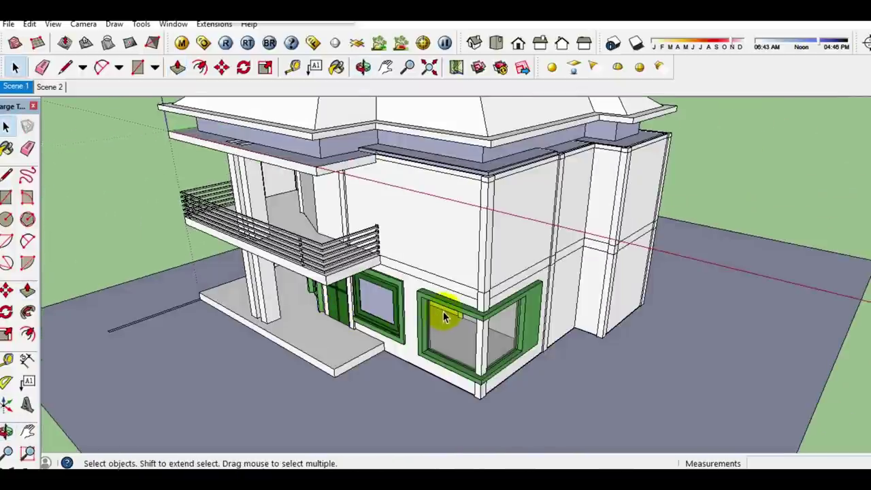
# - Draw a rectangular panel over the ground-floor corner window
pyautogui.press('r')
pyautogui.scroll(3, 446, 314)
pyautogui.scroll(2, 476, 306)
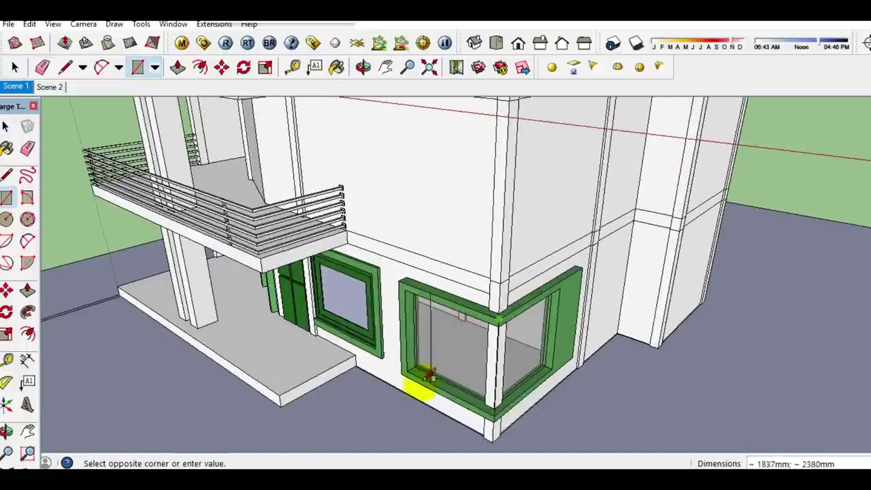
pyautogui.click(409, 368)
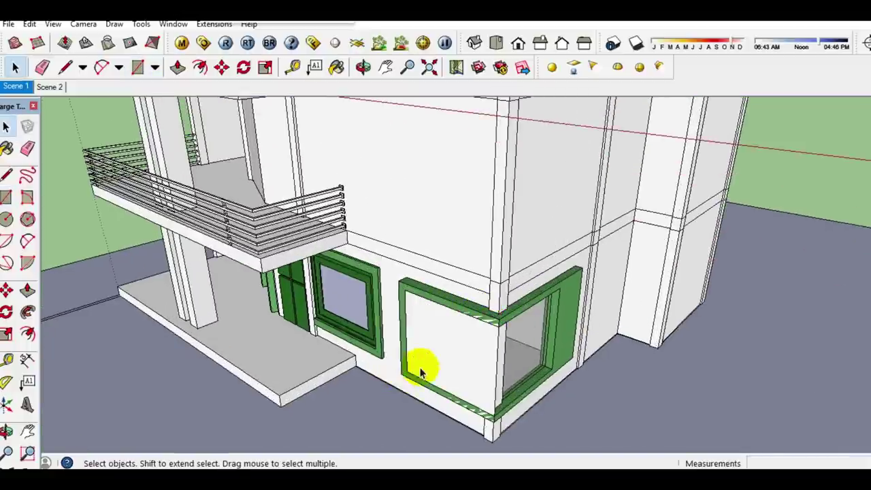
pyautogui.scroll(4, 503, 355)
pyautogui.moveTo(489, 323)
pyautogui.mouseDown(button='middle')
pyautogui.moveTo(564, 255)
pyautogui.moveTo(577, 255)
pyautogui.mouseUp(button='middle')
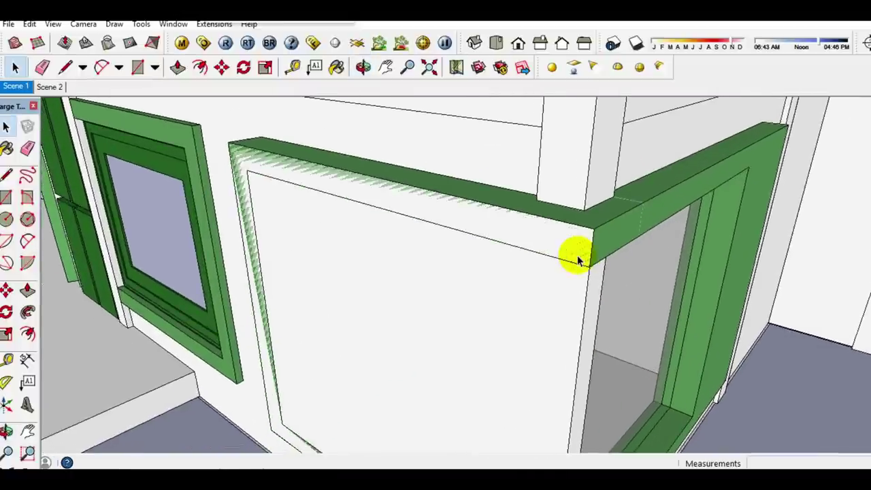
# - Move the new panel up onto the upper-storey wall corner
pyautogui.click(567, 238)
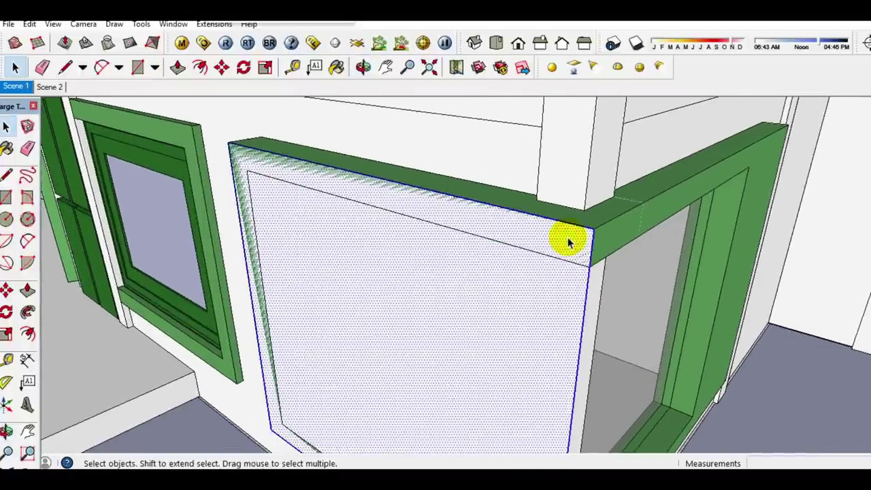
pyautogui.scroll(-2, 588, 236)
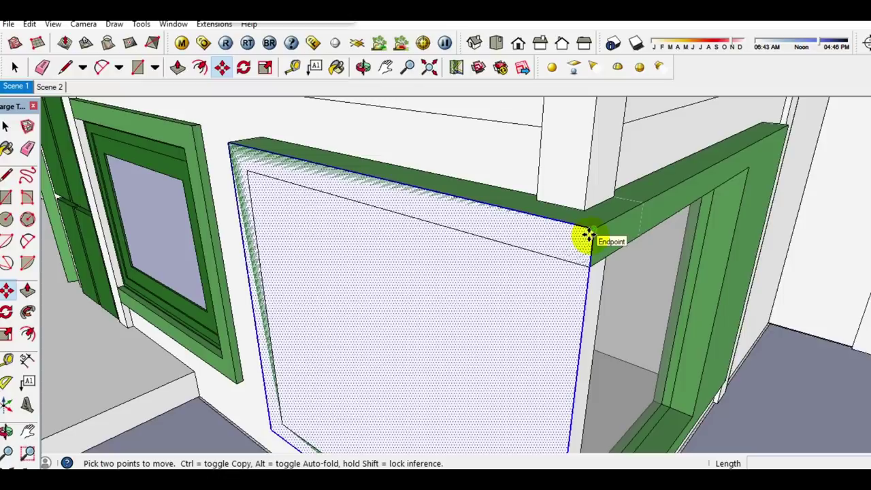
pyautogui.scroll(-3, 583, 239)
pyautogui.scroll(-3, 582, 238)
pyautogui.moveTo(515, 256); pyautogui.dragTo(519, 345, button='middle')
pyautogui.scroll(-3, 517, 320)
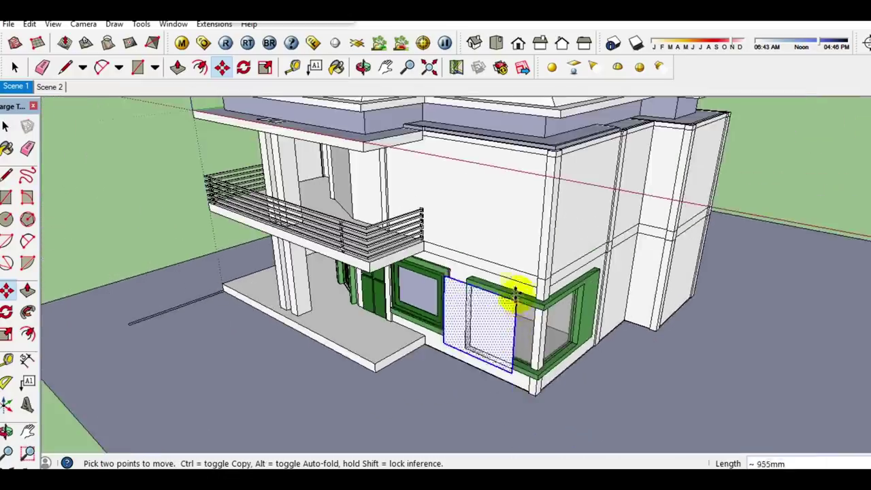
pyautogui.moveTo(515, 295); pyautogui.dragTo(521, 334, button='middle')
pyautogui.scroll(5, 524, 272)
pyautogui.moveTo(524, 272); pyautogui.dragTo(599, 271, button='middle')
pyautogui.press('m')
pyautogui.click(598, 271)
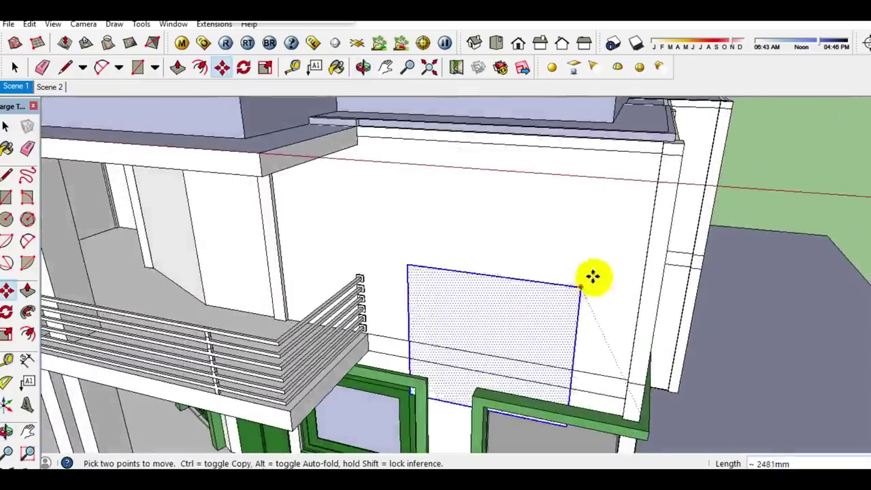
pyautogui.scroll(3, 670, 214)
pyautogui.scroll(2, 680, 165)
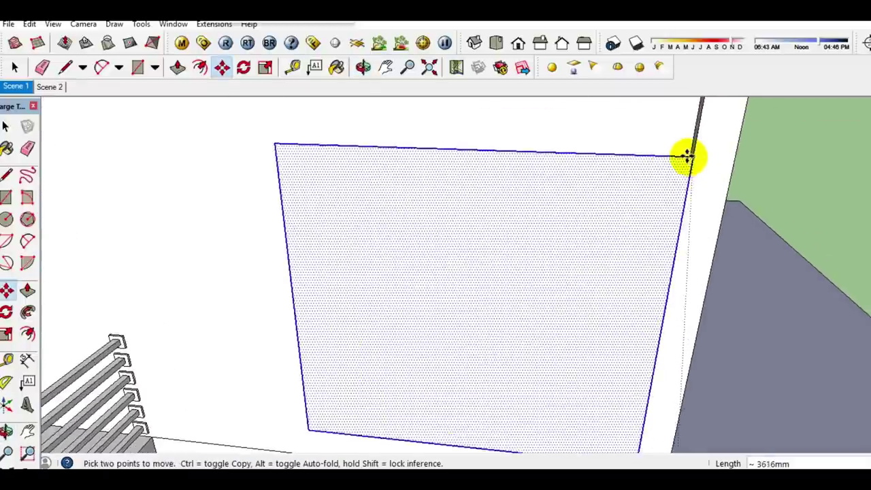
pyautogui.click(687, 155)
# - Switch to Scene 2 and begin a new 1410 × 2428 mm rectangle
pyautogui.press('space')
pyautogui.press('pagedown')
pyautogui.press('r')
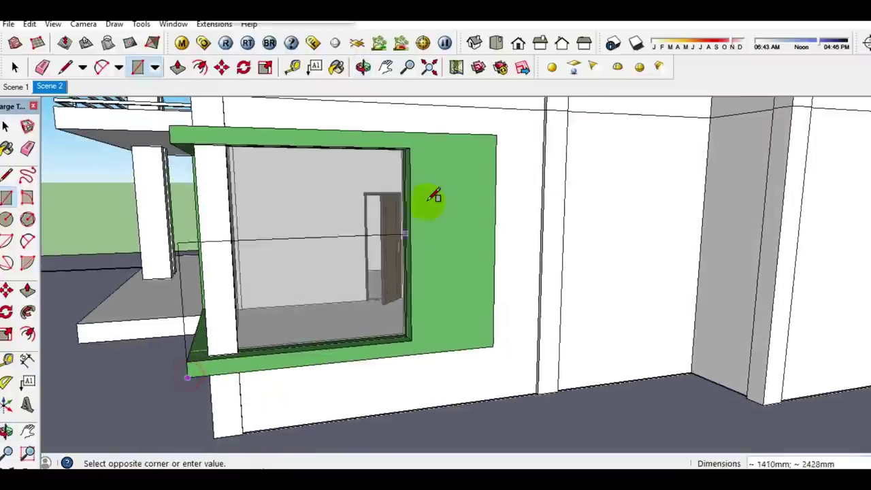
# - Finish the rectangle over the green window panel and move its face up onto the upper wall
pyautogui.click(495, 134)
pyautogui.press('space')
pyautogui.click(443, 245)
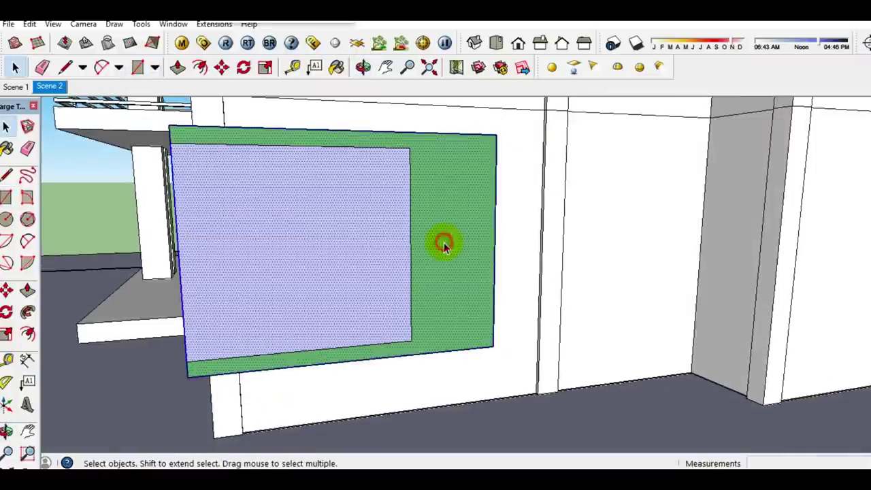
pyautogui.click(182, 376)
pyautogui.moveTo(237, 331); pyautogui.dragTo(301, 399, button='middle')
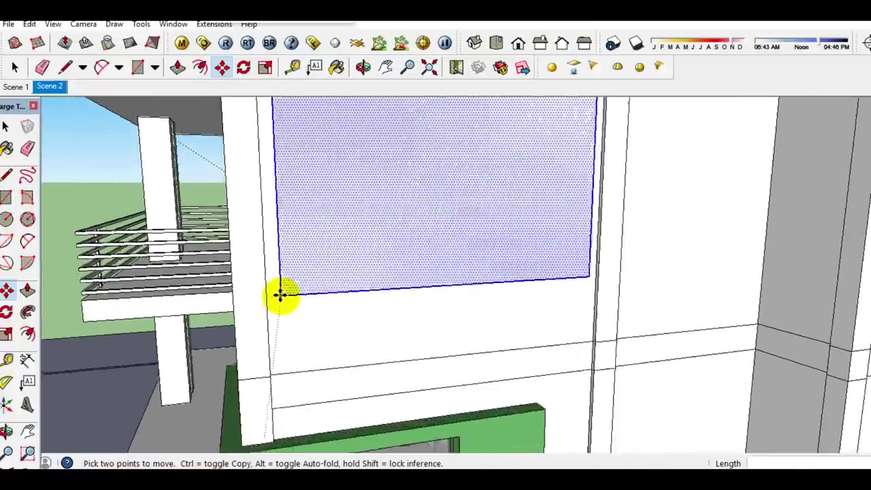
pyautogui.scroll(2, 225, 302)
pyautogui.click(170, 313)
pyautogui.press('space')
# - Erase the stray edges left around the moved face beside the post
pyautogui.moveTo(169, 320)
pyautogui.mouseDown(button='middle')
pyautogui.moveTo(686, 370)
pyautogui.moveTo(608, 367)
pyautogui.moveTo(487, 388)
pyautogui.mouseUp(button='middle')
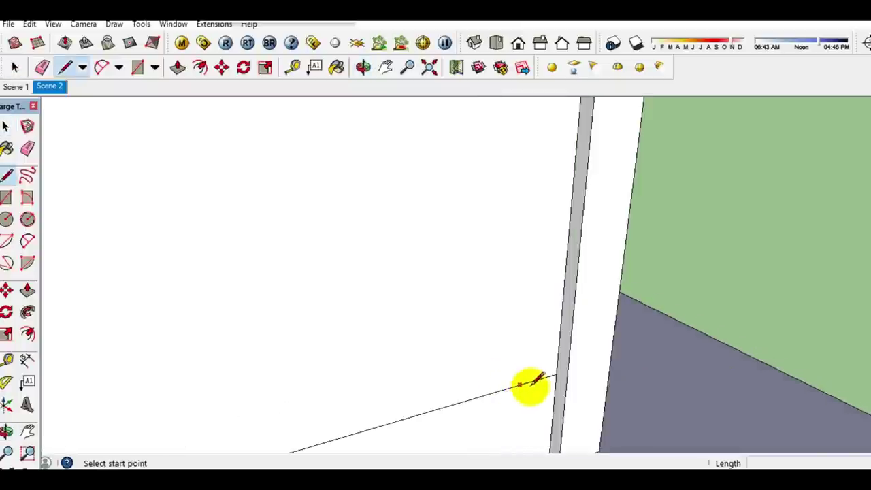
pyautogui.moveTo(568, 382)
pyautogui.mouseDown(button='middle')
pyautogui.moveTo(340, 408)
pyautogui.moveTo(311, 331)
pyautogui.mouseUp(button='middle')
pyautogui.press('space')
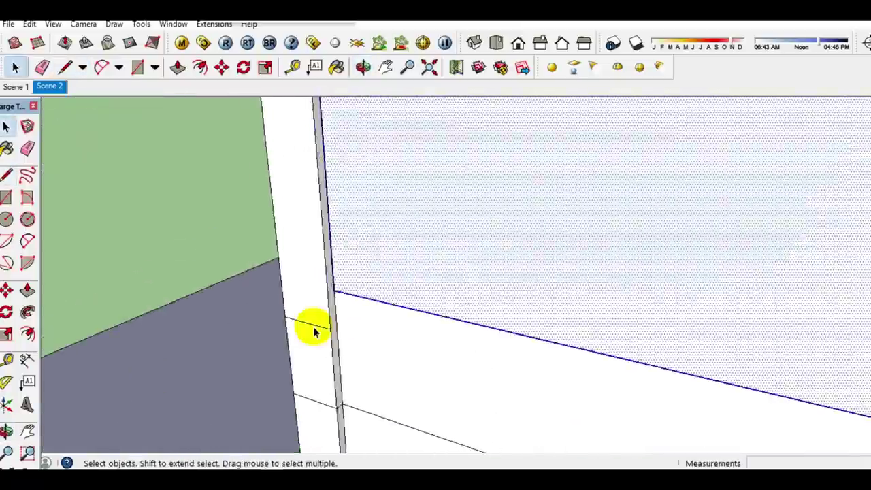
pyautogui.press('m')
pyautogui.press('space')
pyautogui.moveTo(340, 277)
pyautogui.mouseDown(button='middle')
pyautogui.moveTo(342, 325)
pyautogui.moveTo(299, 338)
pyautogui.moveTo(516, 351)
pyautogui.moveTo(644, 309)
pyautogui.mouseUp(button='middle')
pyautogui.press('e')
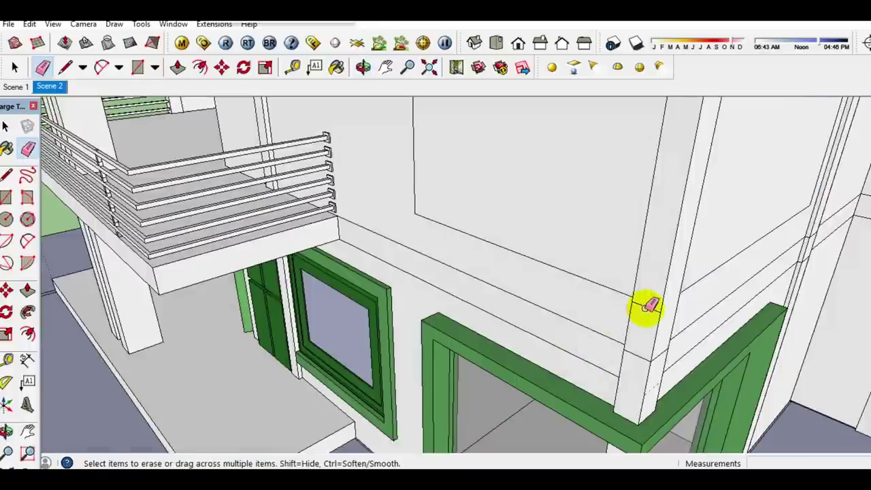
pyautogui.scroll(3, 645, 309)
pyautogui.moveTo(639, 278)
pyautogui.mouseDown(button='middle')
pyautogui.moveTo(825, 306)
pyautogui.moveTo(606, 231)
pyautogui.mouseUp(button='middle')
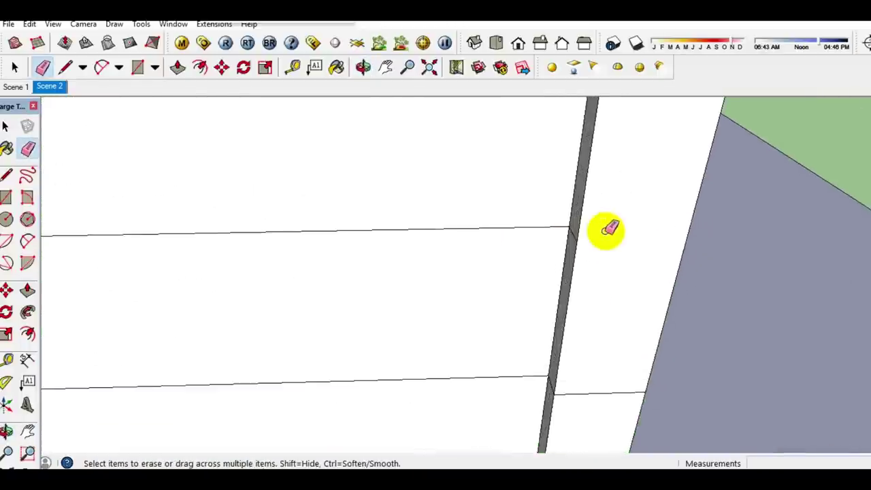
pyautogui.scroll(1, 570, 233)
pyautogui.press('space')
pyautogui.scroll(-2, 535, 263)
pyautogui.moveTo(467, 285); pyautogui.dragTo(331, 280, button='middle')
# - Offset the face outline inward to form a narrow border strip
pyautogui.press('f')
pyautogui.click(307, 308)
pyautogui.press('space')
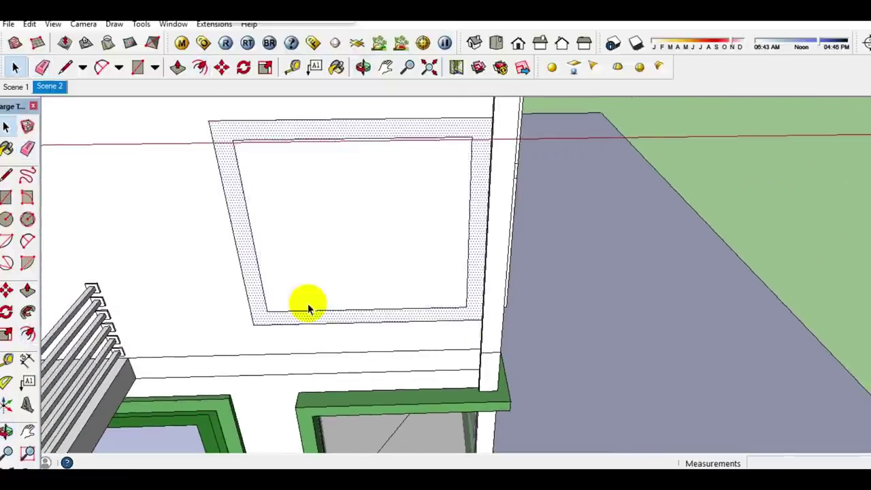
# - Pull the frame-shaped face around the window out from the wall
pyautogui.scroll(2, 446, 288)
pyautogui.click(472, 296)
pyautogui.moveTo(472, 296)
pyautogui.mouseDown(button='middle')
pyautogui.moveTo(486, 327)
pyautogui.moveTo(506, 334)
pyautogui.mouseUp(button='middle')
pyautogui.press('m')
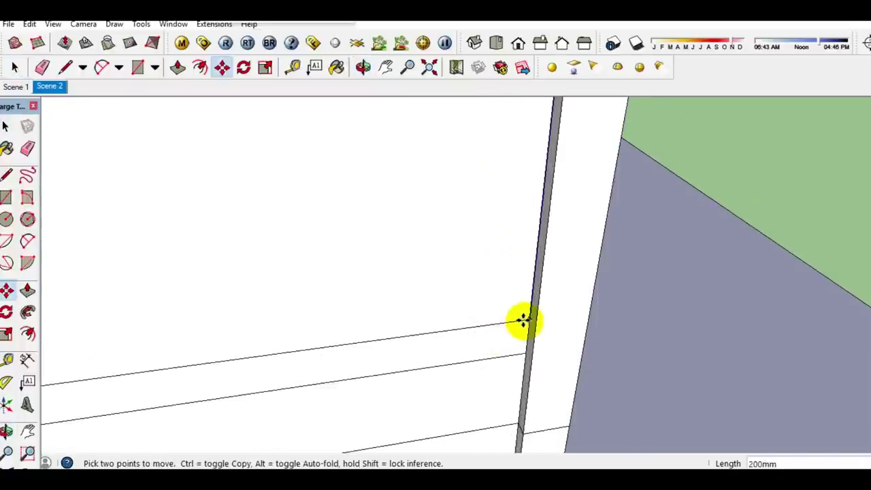
pyautogui.press('space')
pyautogui.scroll(-2, 497, 334)
pyautogui.scroll(-3, 442, 340)
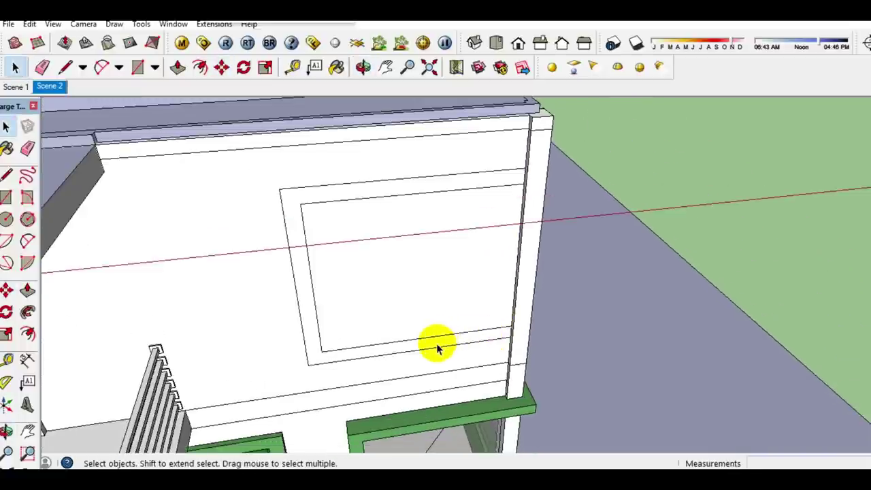
pyautogui.click(436, 348)
pyautogui.press('p')
pyautogui.moveTo(436, 348); pyautogui.dragTo(440, 391)
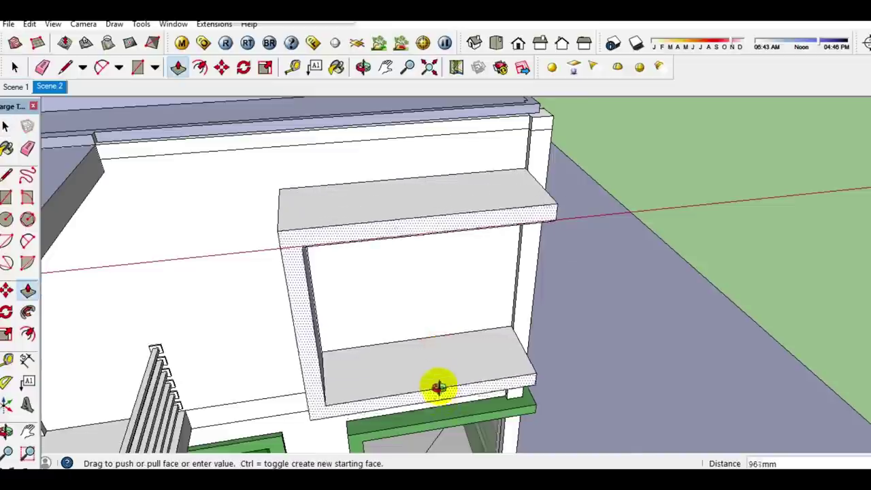
pyautogui.press('space')
# - Offset a 50 mm inner outline on the window panel and move its right edge to resize it
pyautogui.scroll(-5, 441, 391)
pyautogui.scroll(2, 362, 304)
pyautogui.scroll(3, 362, 304)
pyautogui.moveTo(363, 304); pyautogui.dragTo(238, 282, button='middle')
pyautogui.scroll(1, 238, 283)
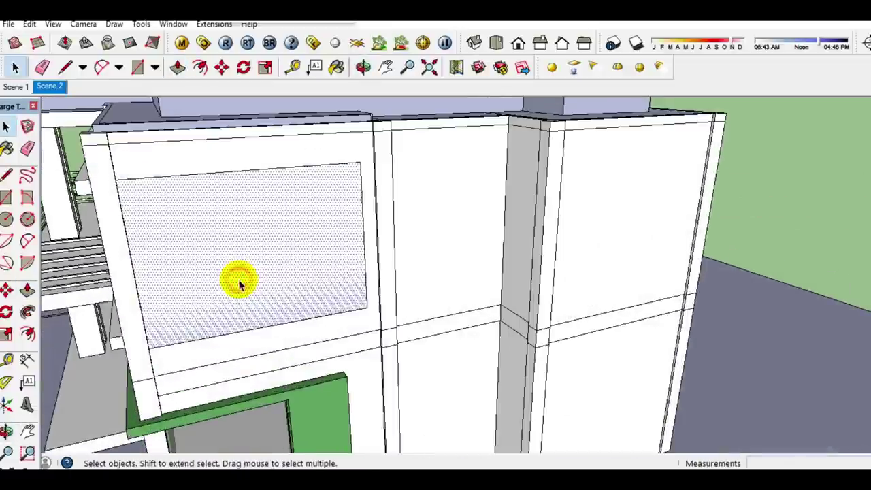
pyautogui.press('f')
pyautogui.click(238, 279)
pyautogui.write('50')
pyautogui.press('Return')
pyautogui.press('space')
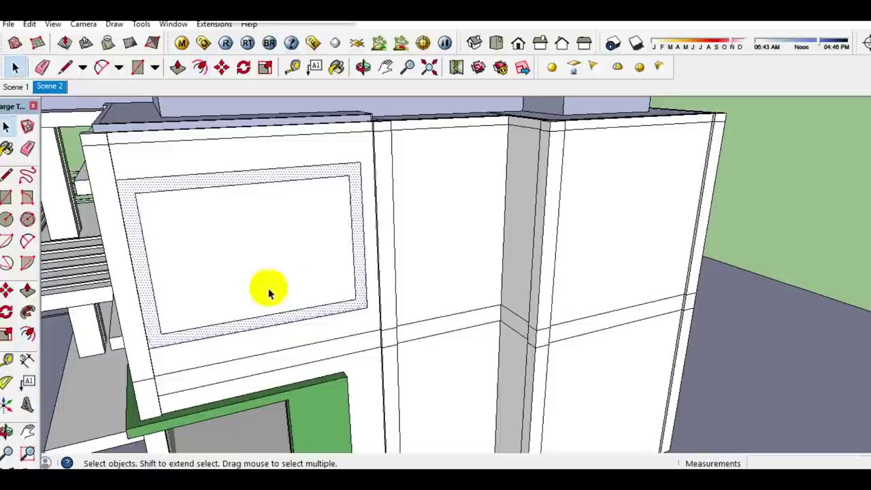
pyautogui.scroll(3, 268, 288)
pyautogui.click(358, 292)
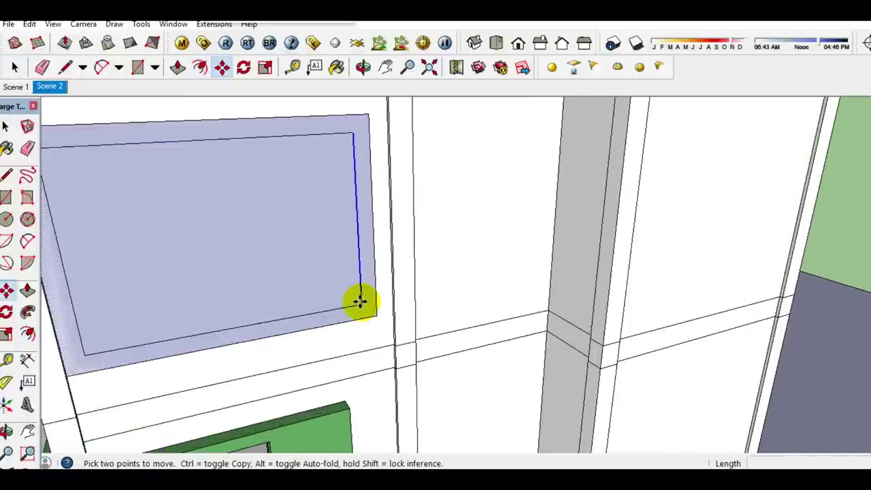
pyautogui.click(314, 306)
pyautogui.scroll(-2, 314, 306)
pyautogui.press('space')
# - Pull the frame border face out 200 mm from the wall
pyautogui.click(247, 315)
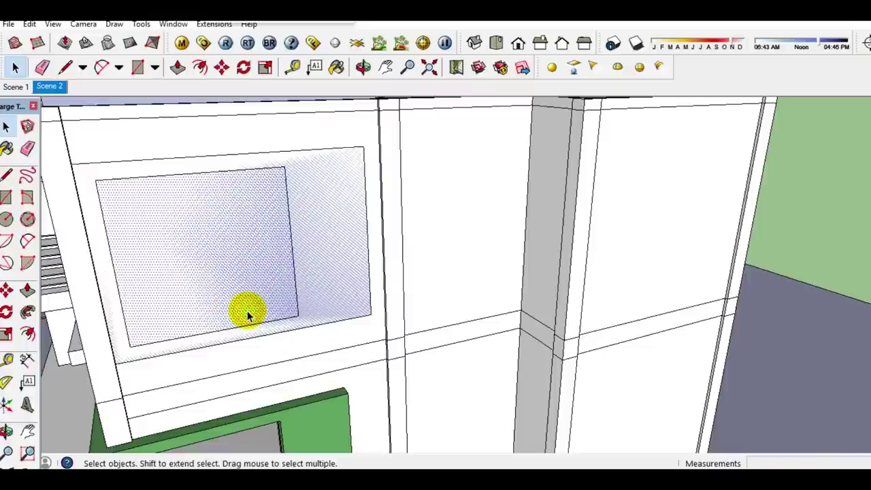
pyautogui.click(315, 308)
pyautogui.click(314, 306)
pyautogui.moveTo(306, 326)
pyautogui.mouseDown(button='middle')
pyautogui.moveTo(334, 272)
pyautogui.moveTo(268, 262)
pyautogui.moveTo(451, 311)
pyautogui.moveTo(359, 284)
pyautogui.moveTo(301, 214)
pyautogui.mouseUp(button='middle')
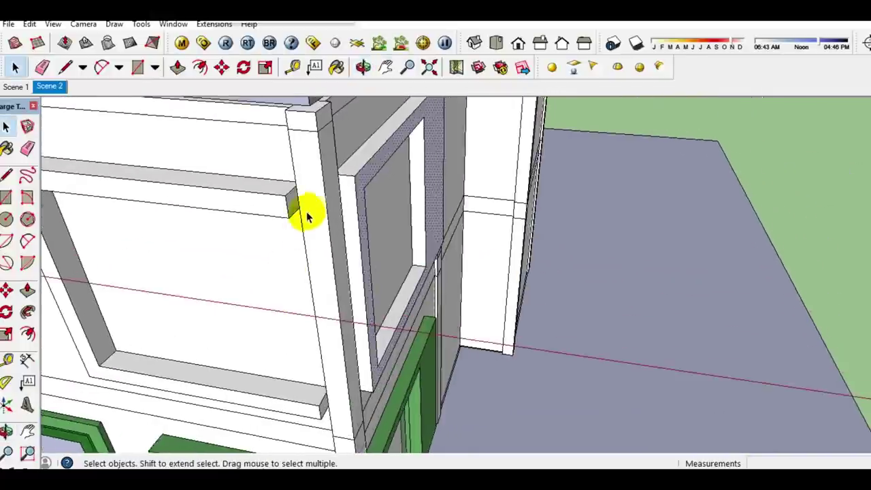
pyautogui.scroll(2, 292, 204)
pyautogui.scroll(2, 283, 199)
pyautogui.scroll(2, 272, 204)
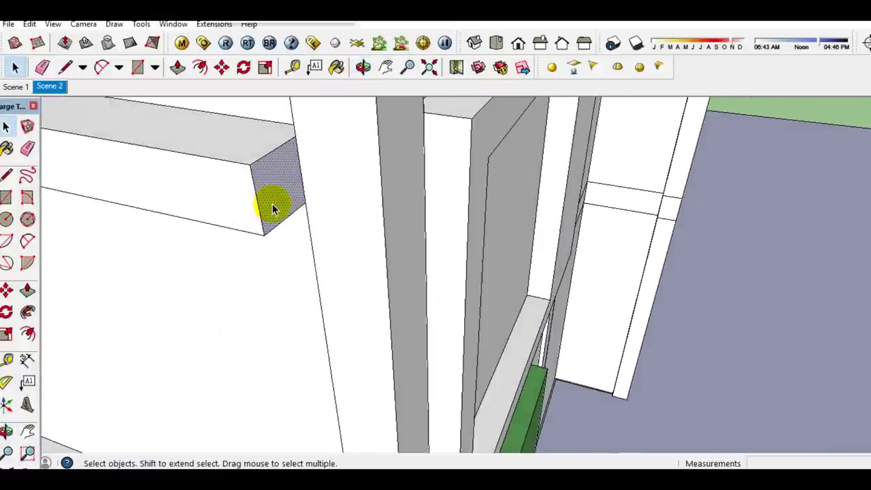
# - Extend the beam end into the wall with Push/Pull
pyautogui.rightClick(274, 204)
pyautogui.press('p')
pyautogui.click(276, 204)
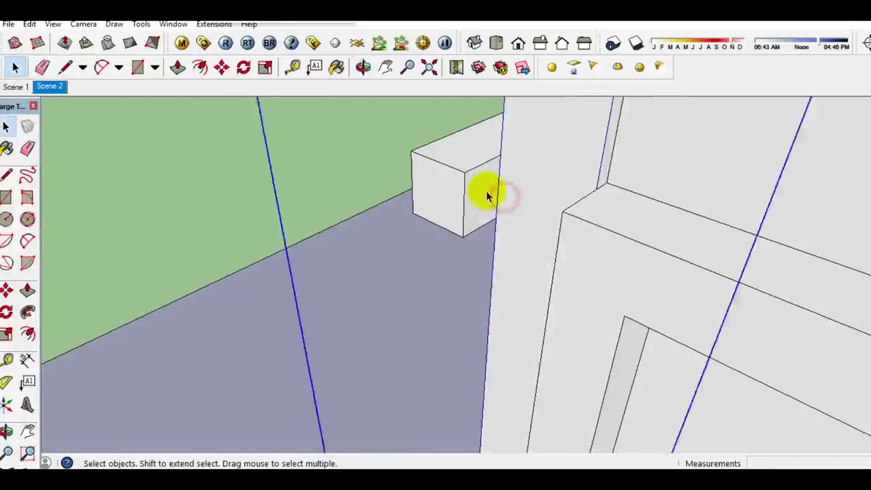
pyautogui.press('p')
pyautogui.click(504, 189)
pyautogui.click(562, 255)
pyautogui.press('space')
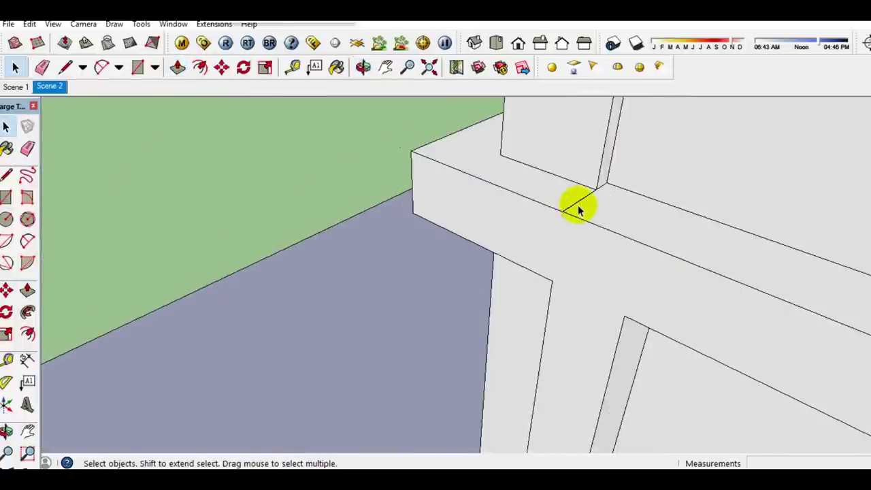
# - Pull the beam end about 250 mm to meet the corner pillar
pyautogui.scroll(2, 577, 204)
pyautogui.scroll(2, 579, 205)
pyautogui.moveTo(579, 214)
pyautogui.mouseDown(button='middle')
pyautogui.moveTo(588, 263)
pyautogui.moveTo(696, 254)
pyautogui.moveTo(628, 179)
pyautogui.mouseUp(button='middle')
pyautogui.click(532, 300)
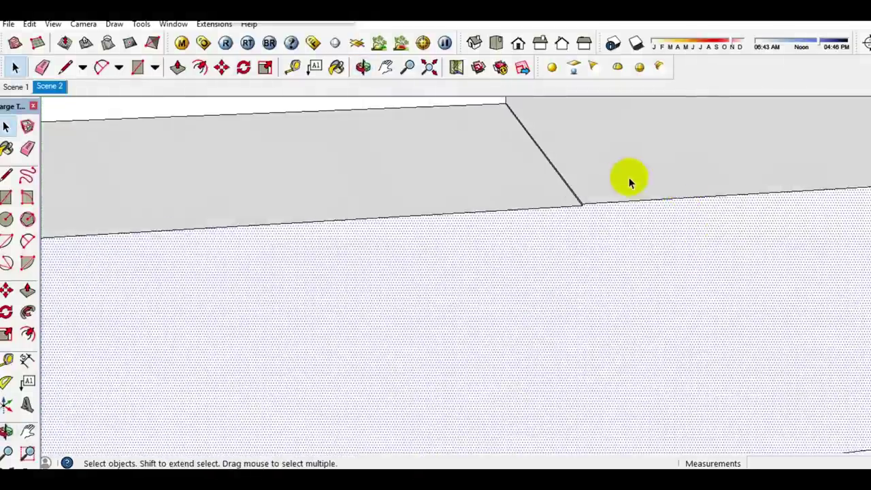
pyautogui.press('p')
pyautogui.click(612, 185)
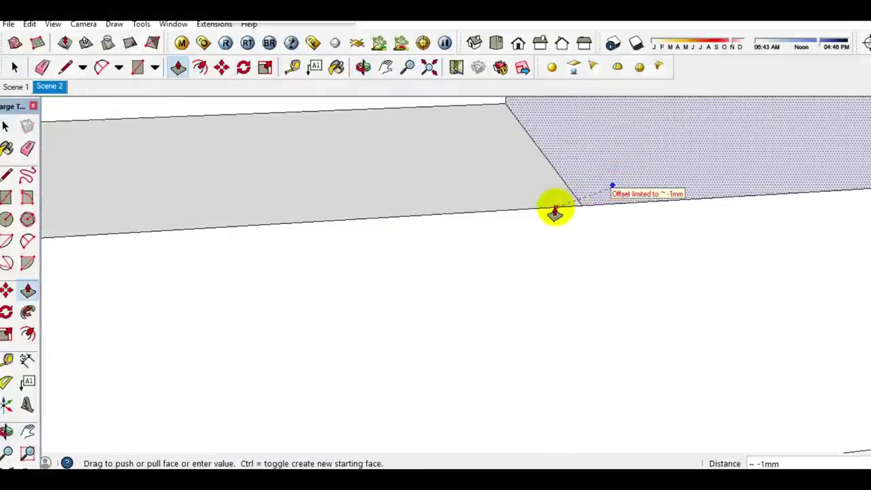
pyautogui.press('e')
pyautogui.press('space')
pyautogui.scroll(-3, 552, 174)
pyautogui.moveTo(551, 174)
pyautogui.mouseDown(button='middle')
pyautogui.moveTo(554, 344)
pyautogui.moveTo(509, 321)
pyautogui.moveTo(388, 301)
pyautogui.mouseUp(button='middle')
pyautogui.rightClick(389, 301)
pyautogui.press('Escape')
pyautogui.press('p')
pyautogui.click(394, 291)
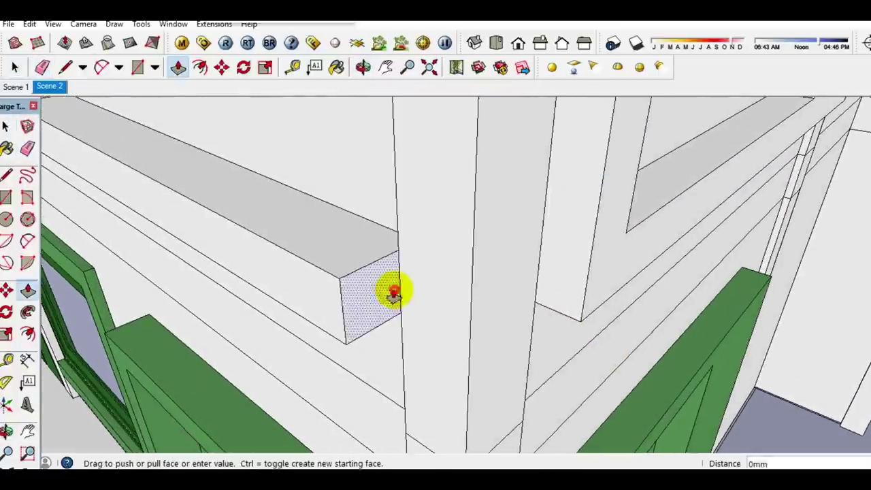
pyautogui.click(471, 281)
# - Extend the other beam end at the corner to meet the adjoining beam
pyautogui.moveTo(593, 258)
pyautogui.mouseDown(button='middle')
pyautogui.moveTo(343, 278)
pyautogui.moveTo(301, 295)
pyautogui.mouseUp(button='middle')
pyautogui.press('space')
pyautogui.rightClick(301, 295)
pyautogui.press('Escape')
pyautogui.press('p')
pyautogui.moveTo(331, 308)
pyautogui.mouseDown()
pyautogui.moveTo(505, 281)
pyautogui.moveTo(414, 281)
pyautogui.mouseUp()
pyautogui.press('space')
pyautogui.press('p')
pyautogui.press('space')
# - Erase the leftover edge across the beam
pyautogui.press('e')
pyautogui.click(408, 323)
pyautogui.moveTo(409, 322)
pyautogui.mouseDown(button='middle')
pyautogui.moveTo(425, 47)
pyautogui.moveTo(422, 227)
pyautogui.mouseUp(button='middle')
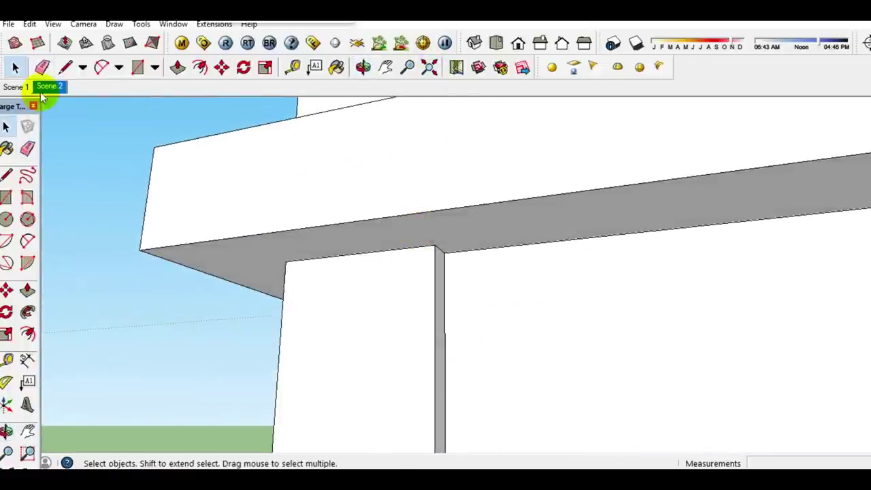
pyautogui.rightClick(47, 87)
pyautogui.click(85, 136)
# - Inside the wall group, draw a rectangle in the window frame and recess it into the wall
pyautogui.moveTo(300, 252)
pyautogui.mouseDown(button='middle')
pyautogui.moveTo(397, 305)
pyautogui.moveTo(627, 326)
pyautogui.moveTo(434, 265)
pyautogui.moveTo(439, 300)
pyautogui.mouseUp(button='middle')
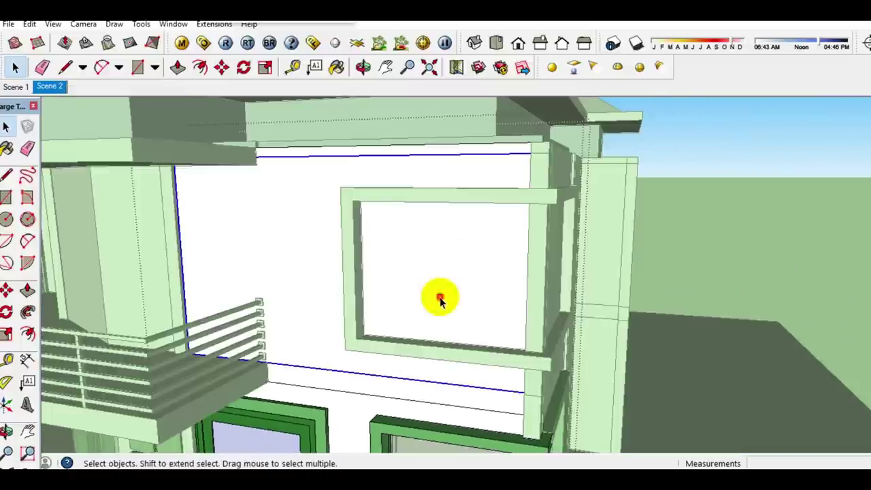
pyautogui.doubleClick(440, 300)
pyautogui.scroll(3, 437, 302)
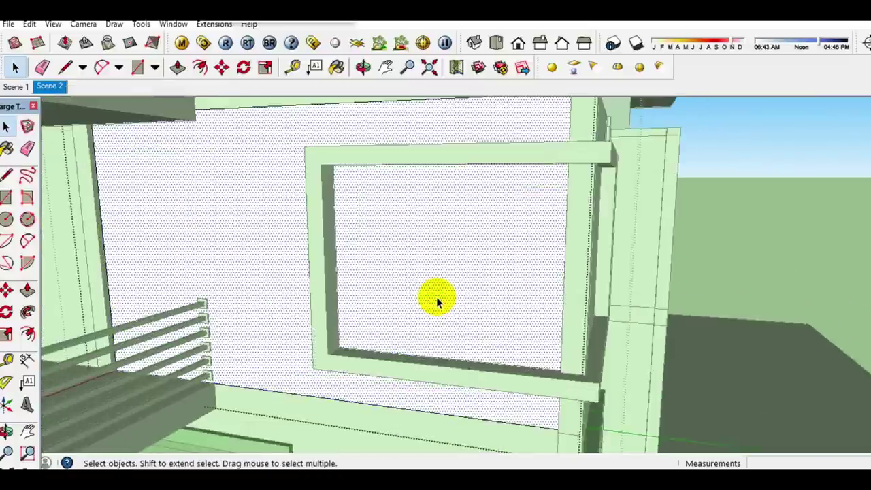
pyautogui.scroll(2, 435, 299)
pyautogui.press('r')
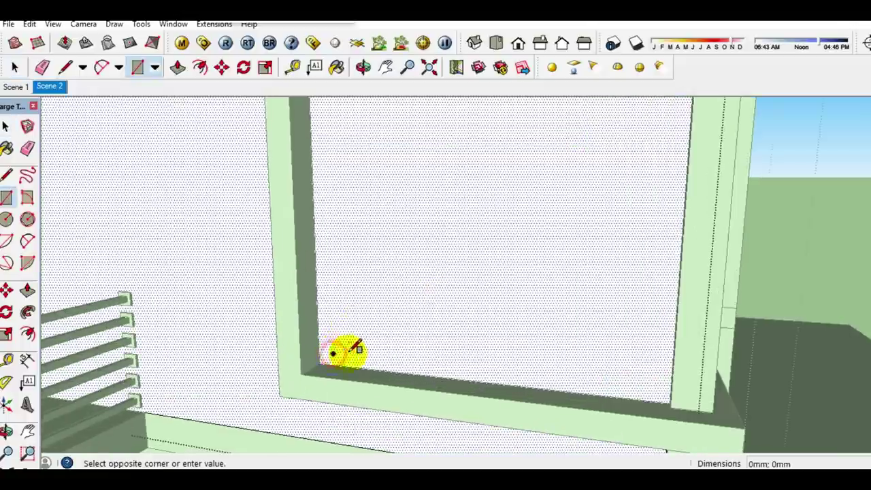
pyautogui.scroll(-2, 333, 353)
pyautogui.click(538, 189)
pyautogui.press('space')
pyautogui.click(364, 319)
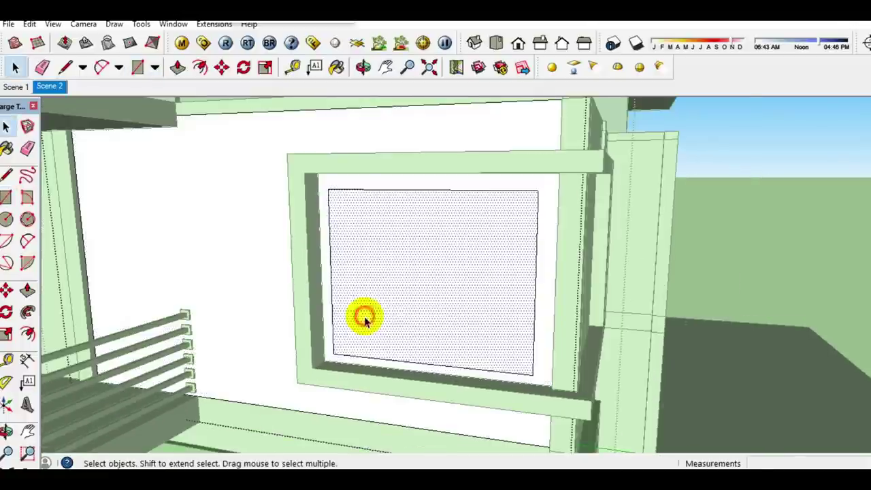
pyautogui.click(364, 321)
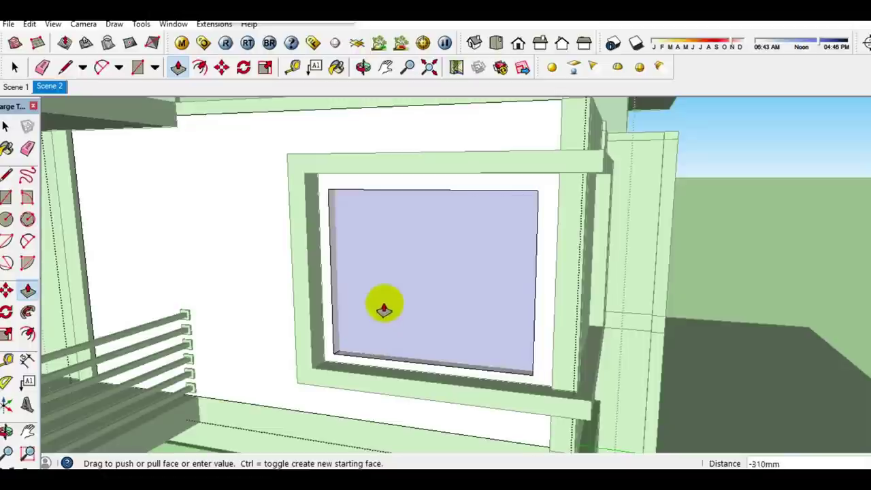
pyautogui.click(388, 285)
pyautogui.press('space')
# - Push the thin frame faces inward and up into the window header
pyautogui.scroll(3, 334, 357)
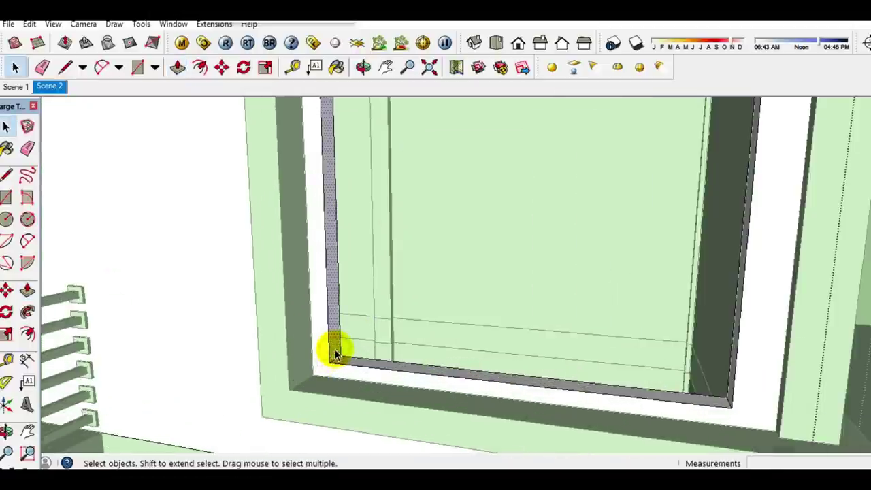
pyautogui.press('p')
pyautogui.click(334, 354)
pyautogui.moveTo(295, 383); pyautogui.dragTo(689, 365, button='middle')
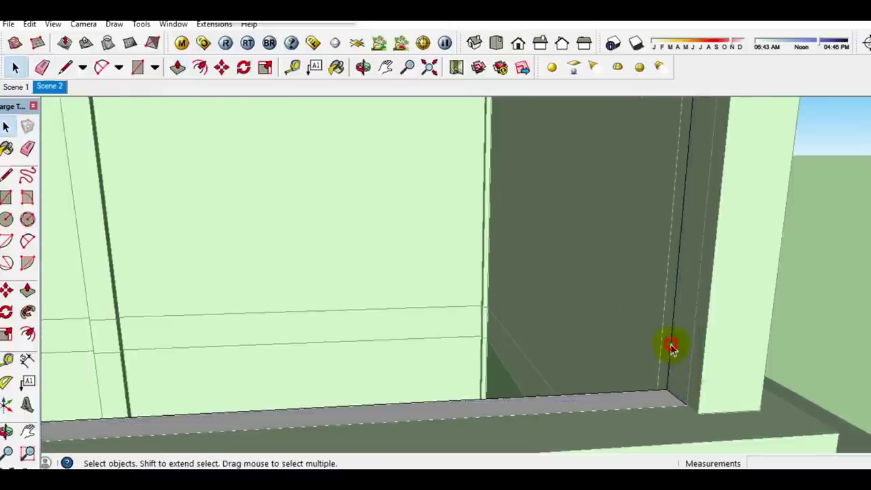
pyautogui.scroll(-3, 681, 350)
pyautogui.moveTo(681, 347)
pyautogui.mouseDown(button='middle')
pyautogui.moveTo(681, 183)
pyautogui.moveTo(637, 193)
pyautogui.moveTo(617, 110)
pyautogui.mouseUp(button='middle')
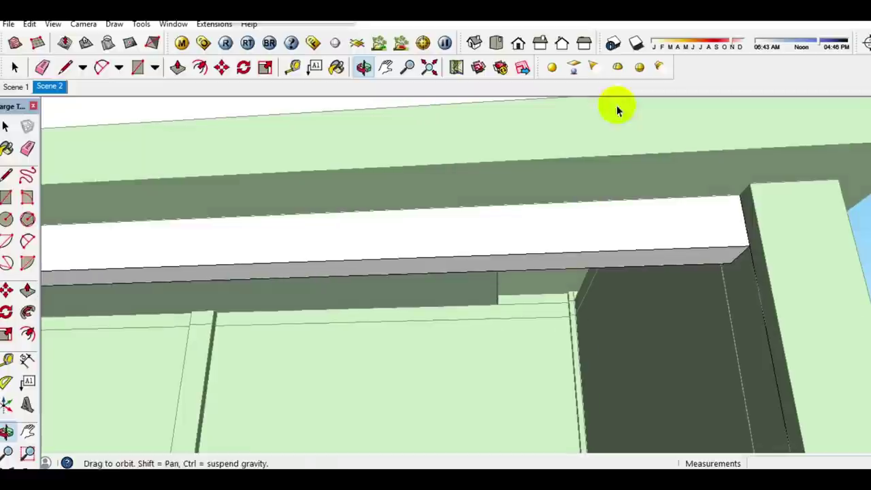
pyautogui.press('p')
pyautogui.click(619, 262)
pyautogui.click(663, 203)
pyautogui.press('space')
# - Draw a line from the bottom corner to the header to close the pane face
pyautogui.scroll(-3, 723, 263)
pyautogui.moveTo(724, 262)
pyautogui.mouseDown(button='middle')
pyautogui.moveTo(694, 225)
pyautogui.moveTo(709, 315)
pyautogui.moveTo(709, 237)
pyautogui.moveTo(707, 259)
pyautogui.mouseUp(button='middle')
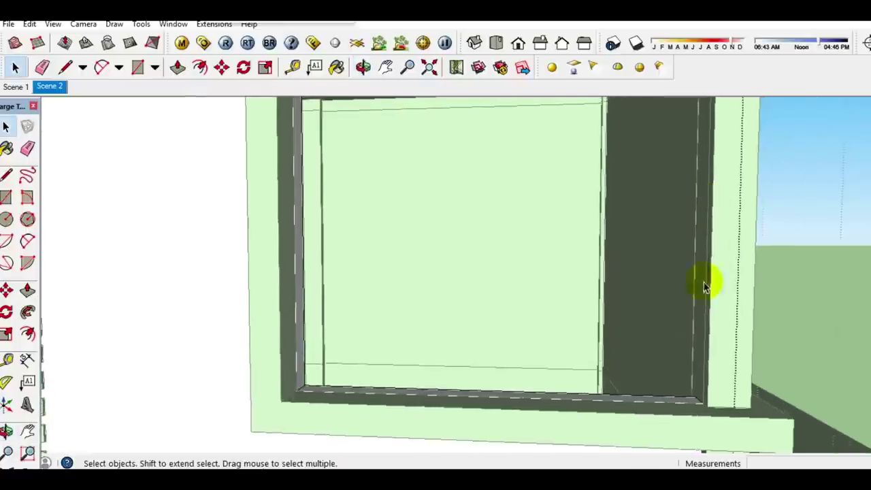
pyautogui.scroll(2, 708, 258)
pyautogui.click(694, 442)
pyautogui.moveTo(694, 443)
pyautogui.mouseDown(button='middle')
pyautogui.moveTo(686, 195)
pyautogui.moveTo(532, 310)
pyautogui.mouseUp(button='middle')
pyautogui.click(672, 205)
# - Paint the window pane with the Translucent_Glass_Gray material
pyautogui.press('space')
pyautogui.click(532, 309)
pyautogui.press('b')
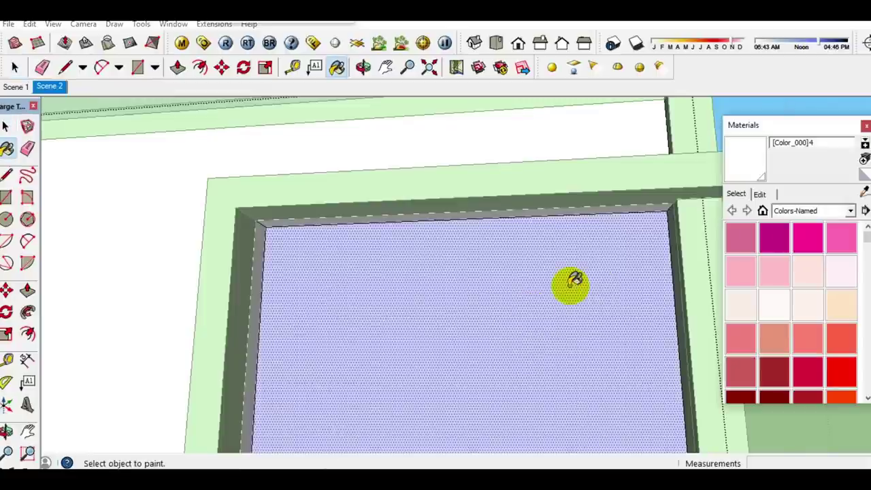
pyautogui.moveTo(641, 252)
pyautogui.mouseDown(button='middle')
pyautogui.moveTo(509, 400)
pyautogui.moveTo(509, 171)
pyautogui.moveTo(598, 197)
pyautogui.mouseUp(button='middle')
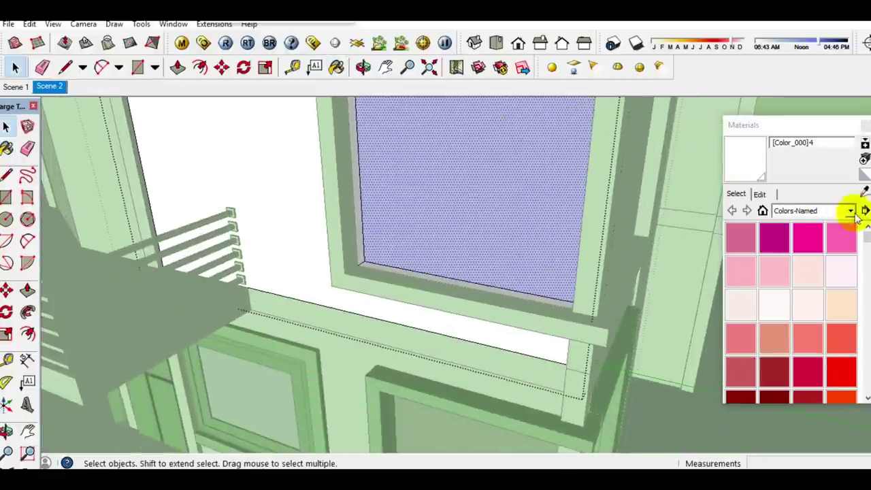
pyautogui.keyDown('alt'); pyautogui.click(511, 248); pyautogui.keyUp('alt')
pyautogui.press('space')
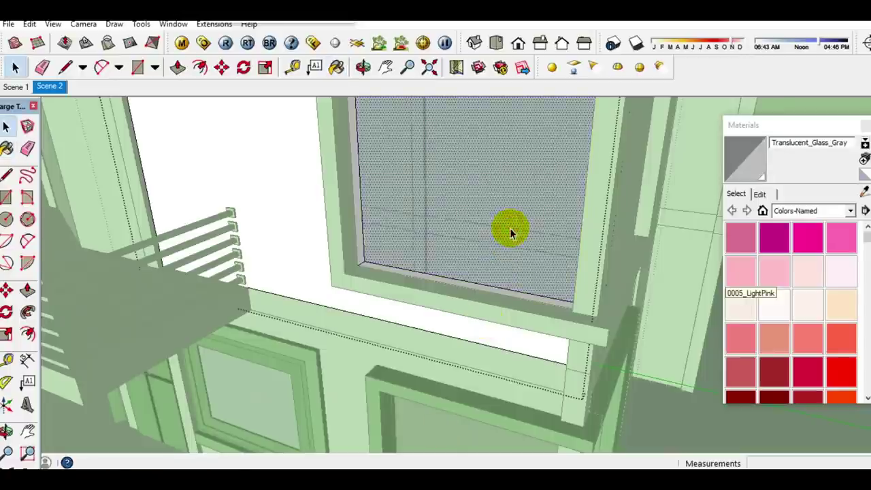
pyautogui.rightClick(498, 211)
pyautogui.press('Escape')
pyautogui.scroll(3, 311, 238)
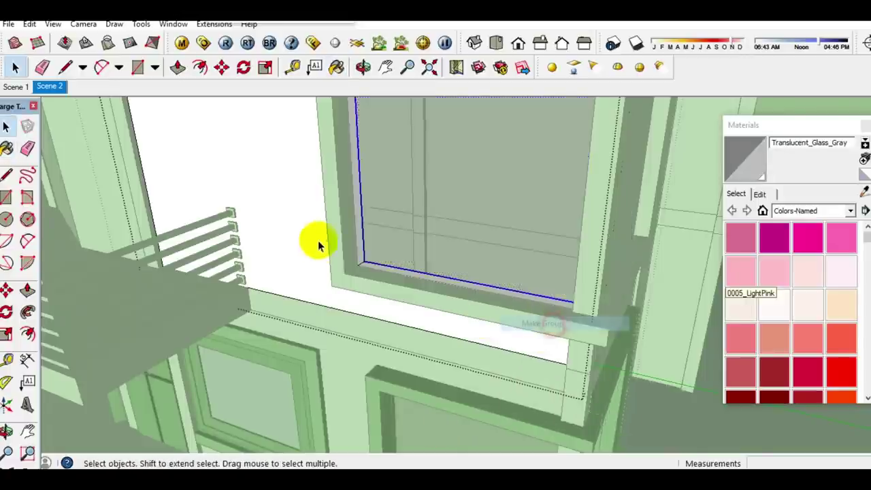
pyautogui.scroll(3, 379, 272)
pyautogui.scroll(2, 379, 284)
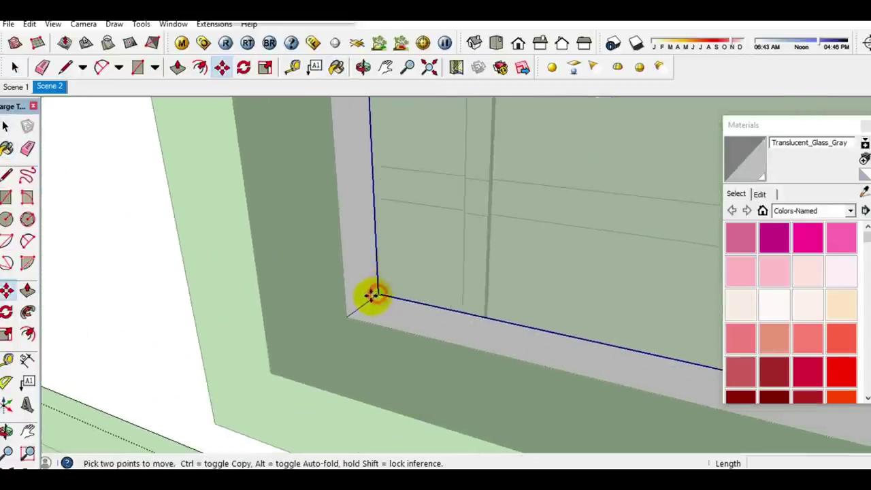
pyautogui.press('space')
pyautogui.scroll(-2, 308, 300)
pyautogui.scroll(-3, 305, 289)
pyautogui.scroll(-3, 303, 279)
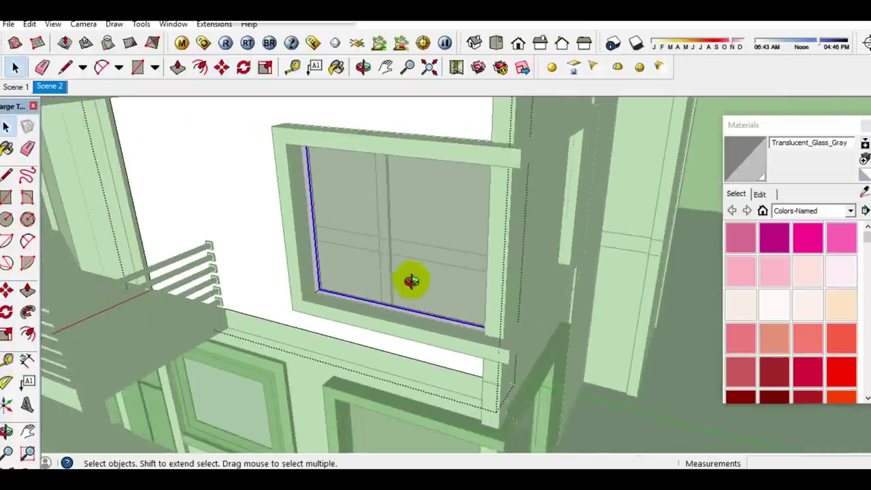
pyautogui.moveTo(411, 280); pyautogui.dragTo(370, 249, button='middle')
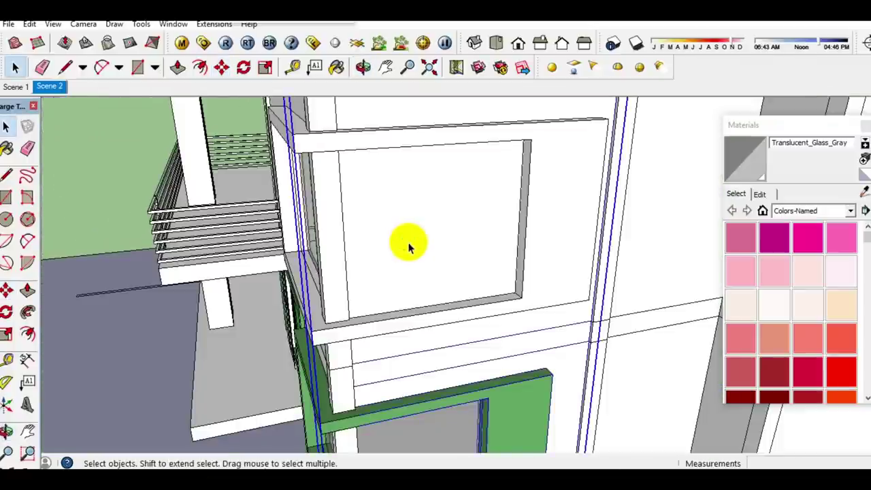
# - Open the upper window group and draw a rectangle inside the window opening
pyautogui.doubleClick(407, 241)
pyautogui.doubleClick(408, 246)
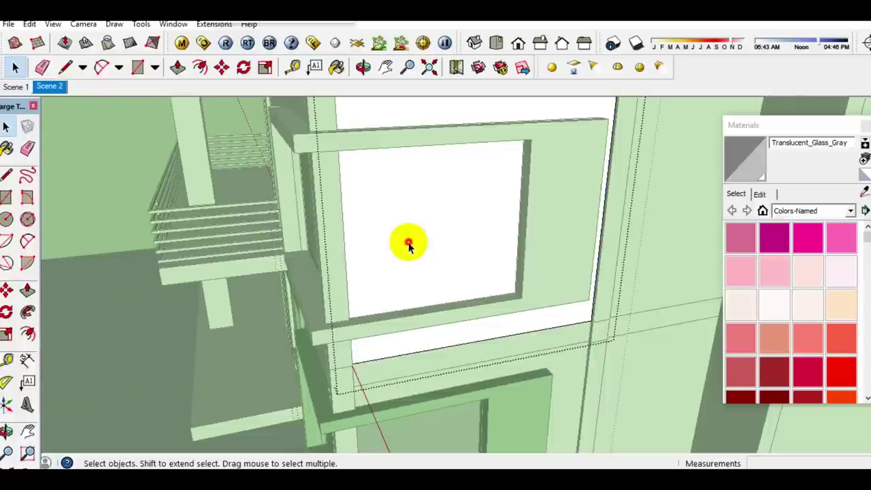
pyautogui.click(408, 246)
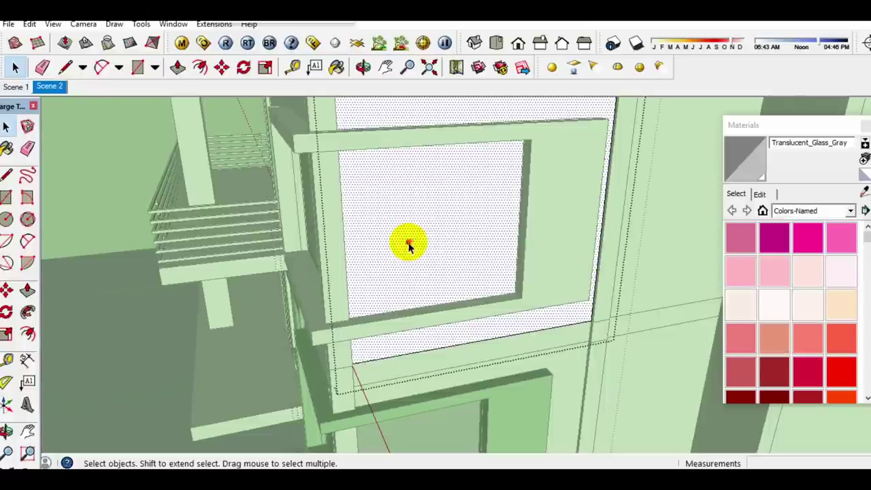
pyautogui.click(500, 160)
pyautogui.press('space')
pyautogui.click(425, 243)
# - Push/Pull the inner glass face, the sill and the jamb faces back to recess them
pyautogui.click(427, 246)
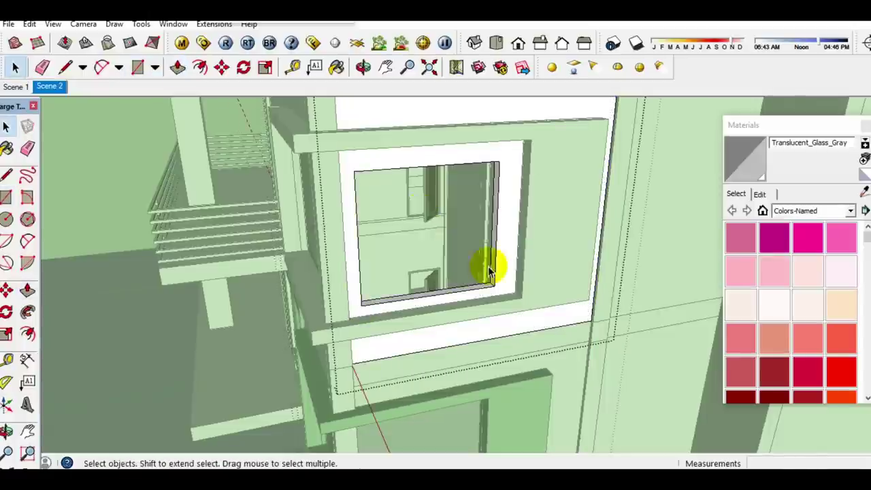
pyautogui.scroll(5, 472, 253)
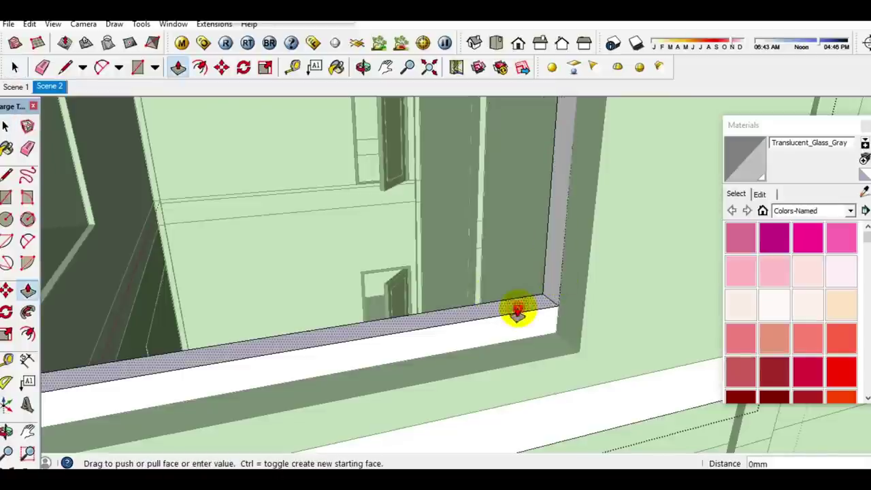
pyautogui.click(517, 313)
pyautogui.scroll(-4, 490, 349)
pyautogui.scroll(5, 282, 301)
pyautogui.click(282, 297)
pyautogui.press('space')
pyautogui.scroll(-4, 249, 279)
# - Pull the top window-frame face into place
pyautogui.moveTo(249, 281)
pyautogui.mouseDown(button='middle')
pyautogui.moveTo(497, 204)
pyautogui.moveTo(521, 208)
pyautogui.mouseUp(button='middle')
pyautogui.scroll(4, 458, 263)
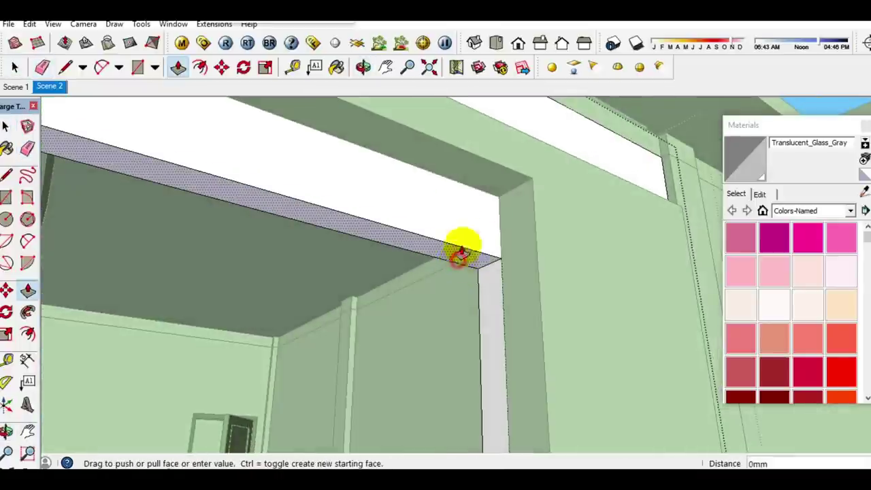
pyautogui.click(485, 195)
pyautogui.press('space')
pyautogui.scroll(-3, 519, 301)
# - Close the outline into a glass face, paint it Translucent_Glass_Gray, and group it
pyautogui.moveTo(519, 301); pyautogui.dragTo(538, 252, button='middle')
pyautogui.scroll(4, 222, 364)
pyautogui.scroll(1, 218, 366)
pyautogui.moveTo(232, 376)
pyautogui.mouseDown(button='middle')
pyautogui.moveTo(252, 412)
pyautogui.moveTo(263, 217)
pyautogui.moveTo(235, 111)
pyautogui.moveTo(247, 266)
pyautogui.mouseUp(button='middle')
pyautogui.click(243, 272)
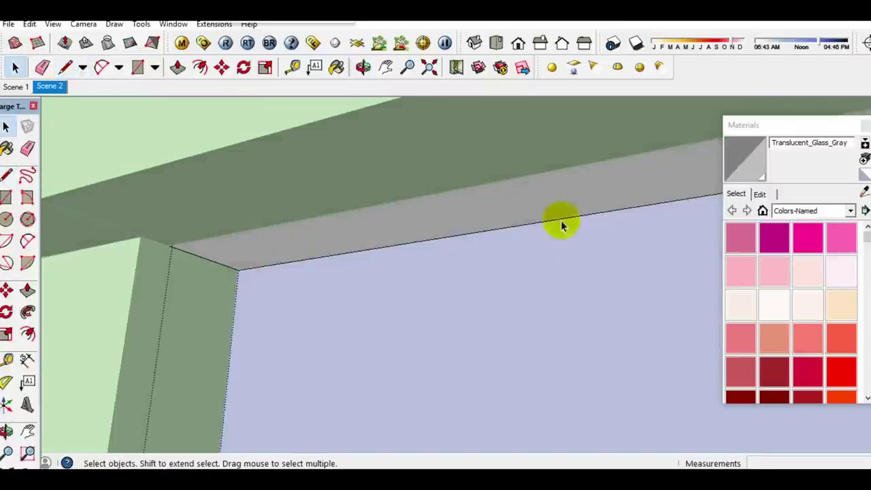
pyautogui.click(740, 161)
pyautogui.click(415, 306)
pyautogui.press('space')
pyautogui.doubleClick(385, 295)
pyautogui.rightClick(385, 294)
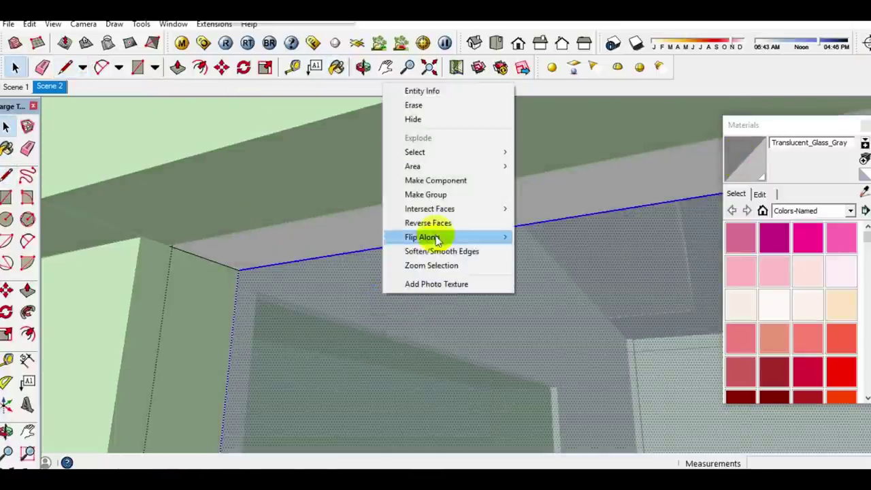
pyautogui.click(435, 201)
# - Start moving the window from its bottom-right corner and collapse the materials panel
pyautogui.scroll(-2, 442, 243)
pyautogui.moveTo(443, 243)
pyautogui.mouseDown(button='middle')
pyautogui.moveTo(457, 374)
pyautogui.moveTo(569, 418)
pyautogui.moveTo(472, 212)
pyautogui.mouseUp(button='middle')
pyautogui.scroll(3, 537, 252)
pyautogui.moveTo(537, 253); pyautogui.dragTo(581, 341, button='middle')
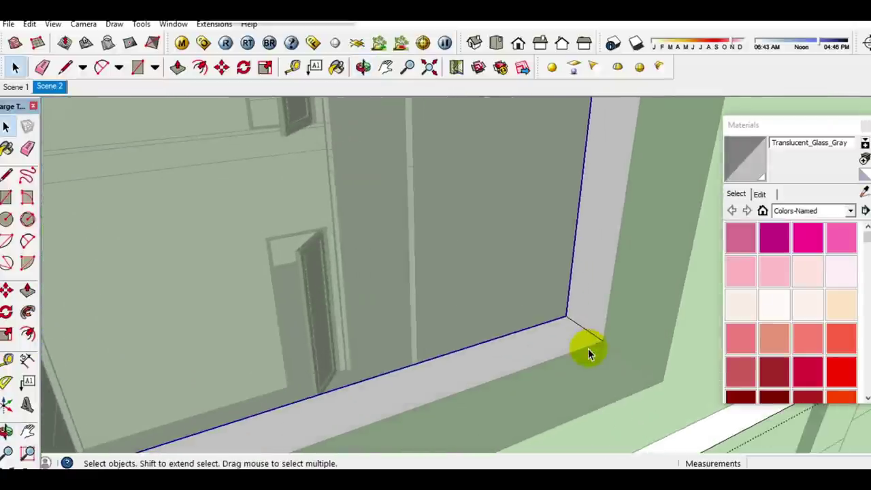
pyautogui.press('m')
pyautogui.click(564, 309)
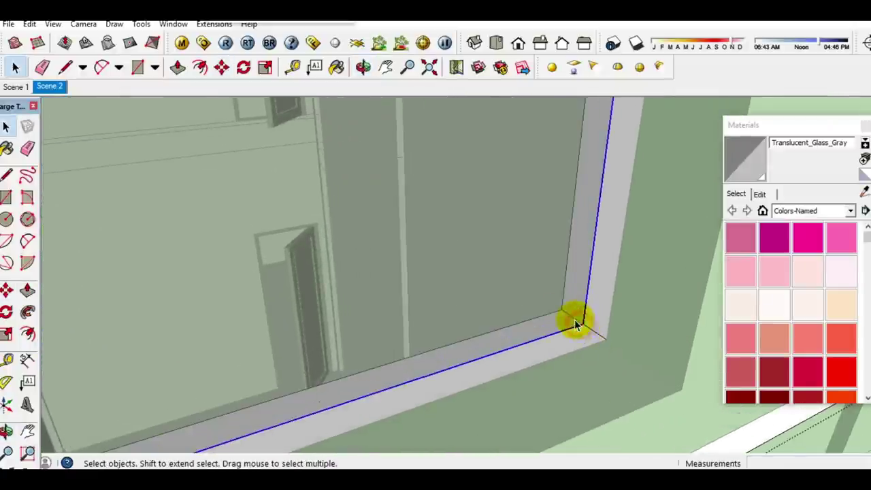
pyautogui.scroll(-3, 575, 324)
pyautogui.scroll(-2, 472, 279)
pyautogui.click(796, 126)
pyautogui.scroll(-2, 554, 247)
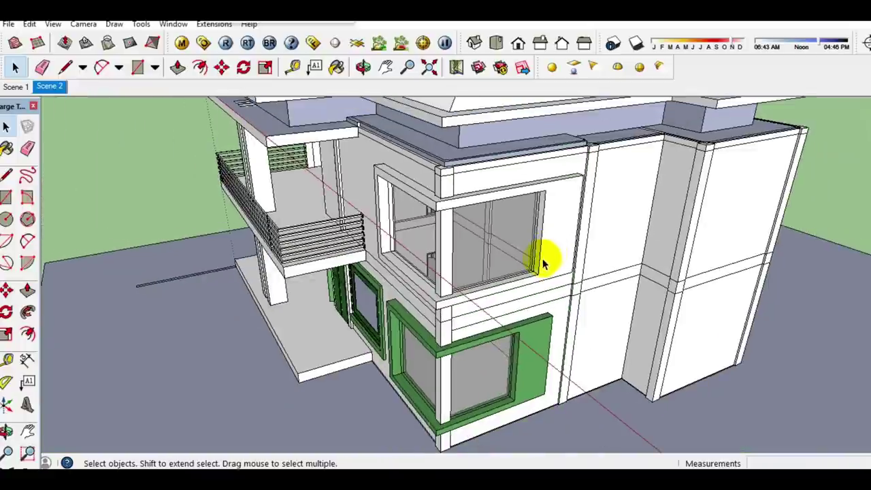
pyautogui.press('b')
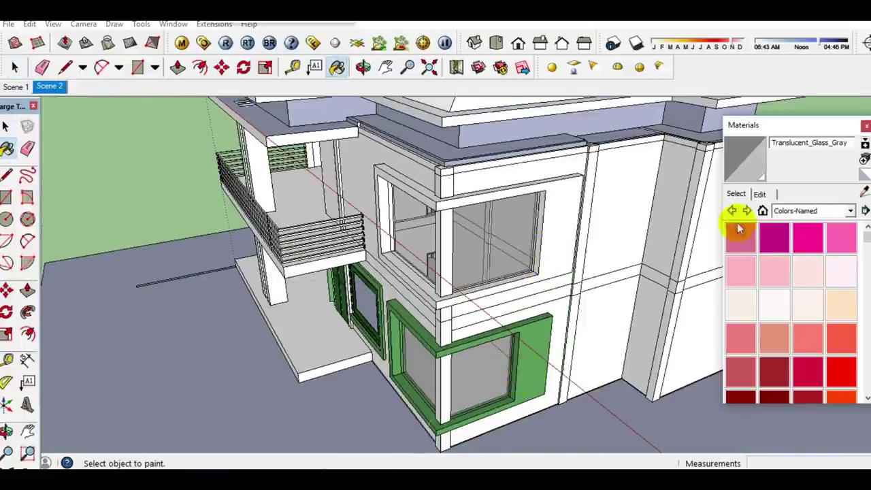
# - Group the green-painted upper window frame
pyautogui.rightClick(558, 239)
pyautogui.click(609, 347)
pyautogui.click(809, 130)
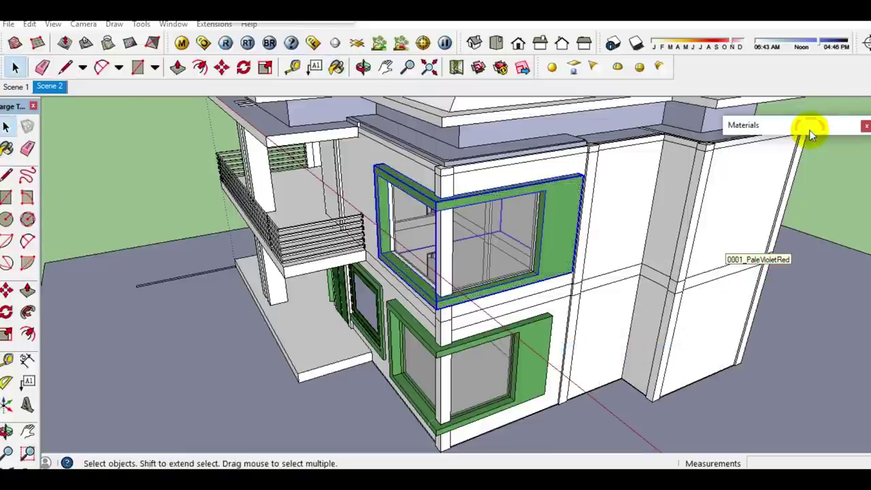
# - Open the lower window group and delete its inner left frame
pyautogui.moveTo(267, 153); pyautogui.dragTo(418, 229, button='middle')
pyautogui.scroll(3, 418, 229)
pyautogui.scroll(3, 485, 252)
pyautogui.doubleClick(384, 296)
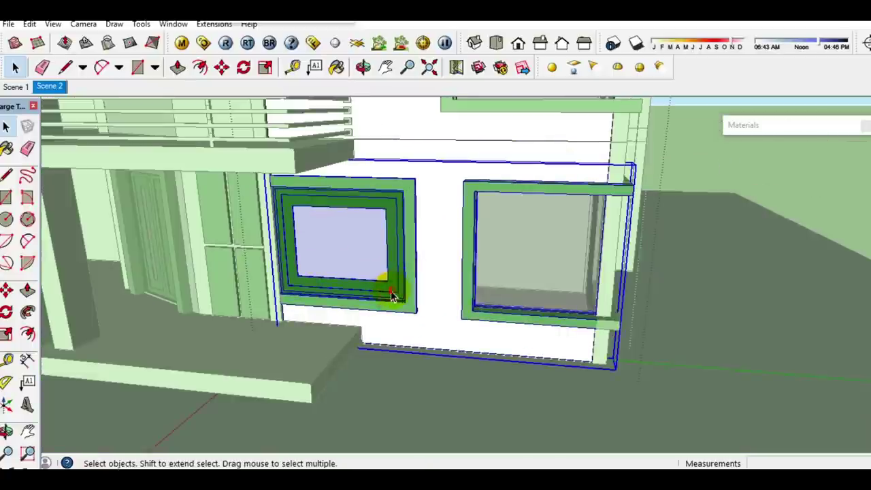
pyautogui.doubleClick(390, 296)
pyautogui.press('Delete')
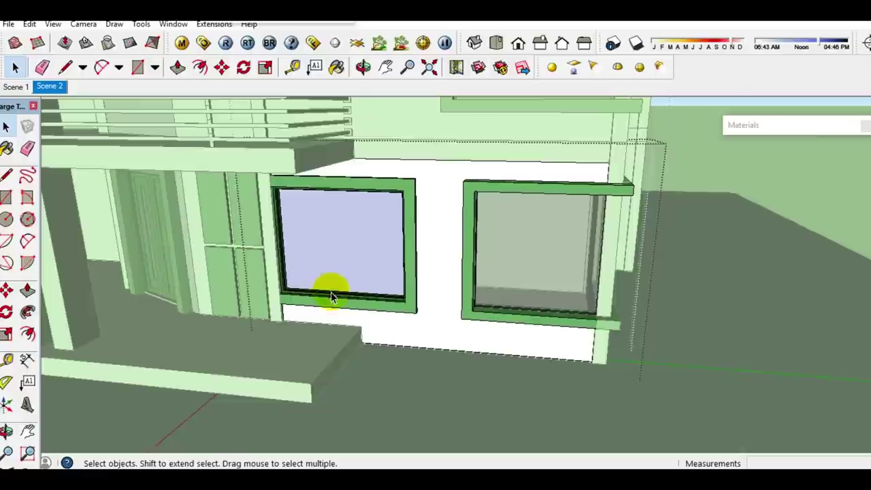
# - Paint the lower-left window's pane with Translucent_Glass_Gray
pyautogui.scroll(3, 337, 295)
pyautogui.click(342, 297)
pyautogui.scroll(2, 354, 279)
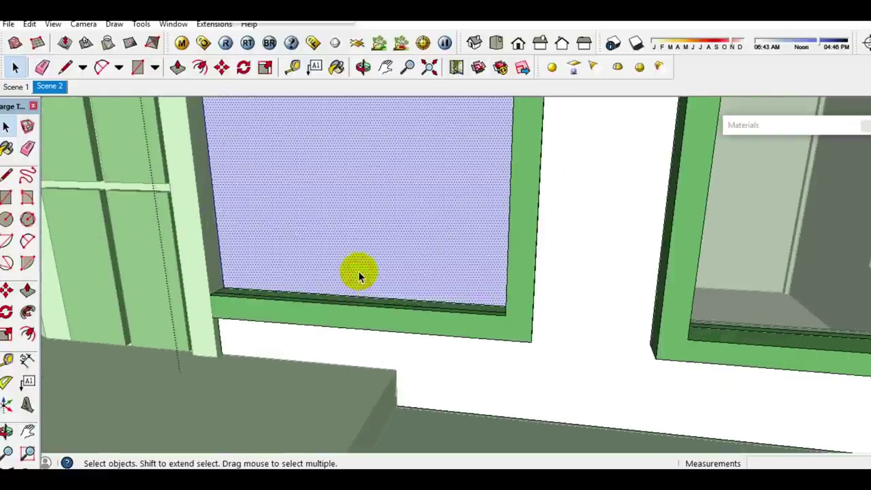
pyautogui.rightClick(355, 267)
pyautogui.click(399, 378)
pyautogui.scroll(3, 241, 275)
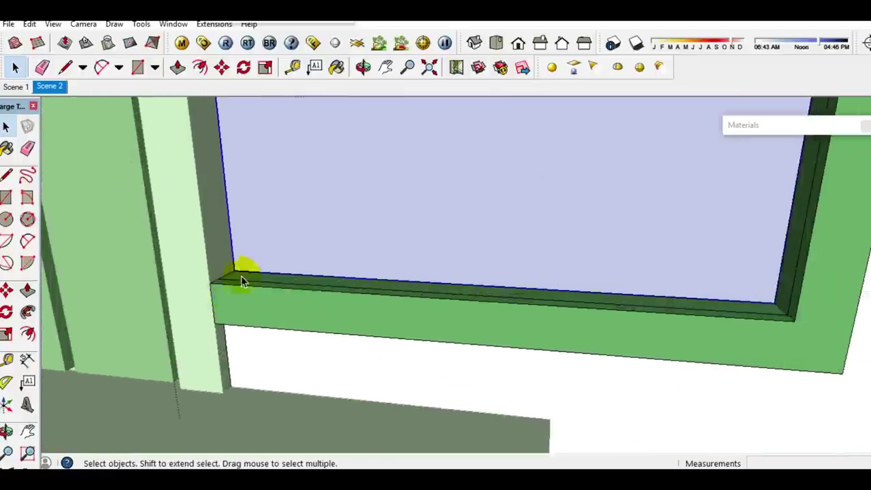
pyautogui.scroll(2, 224, 299)
pyautogui.press('m')
pyautogui.scroll(1, 237, 252)
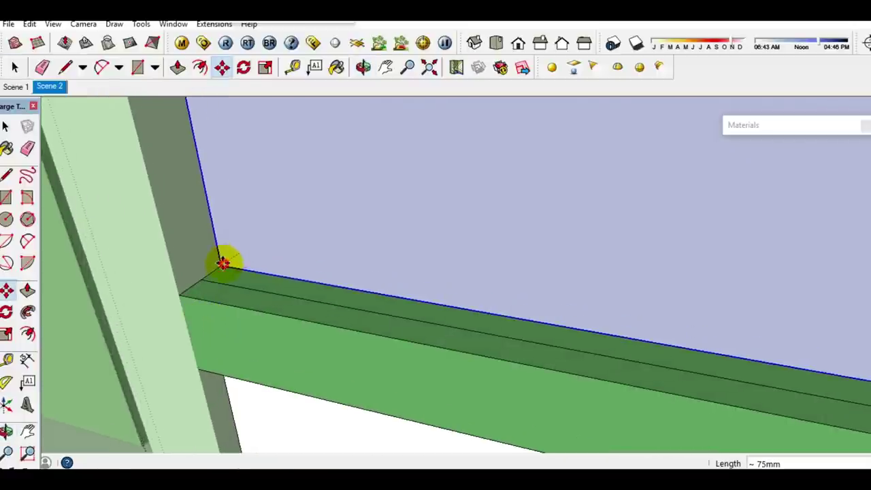
pyautogui.press('space')
pyautogui.scroll(-5, 327, 238)
pyautogui.press('b')
pyautogui.click(408, 225)
pyautogui.press('space')
pyautogui.scroll(3, 408, 234)
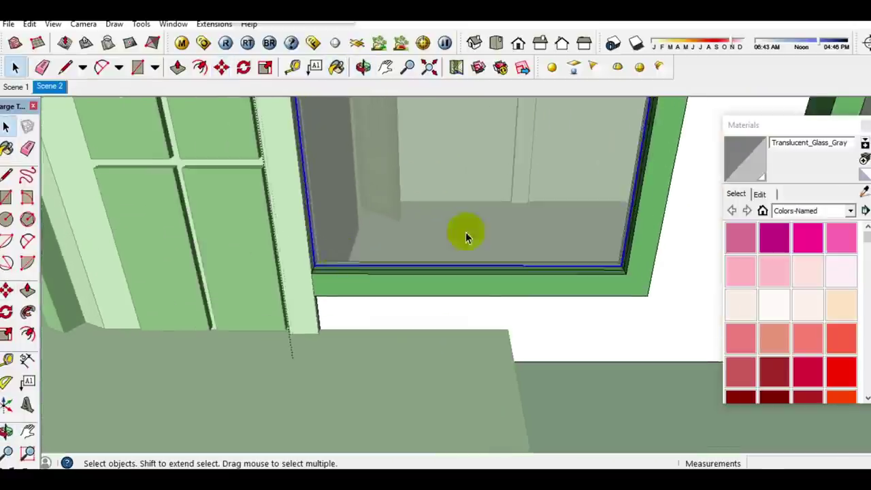
pyautogui.click(793, 124)
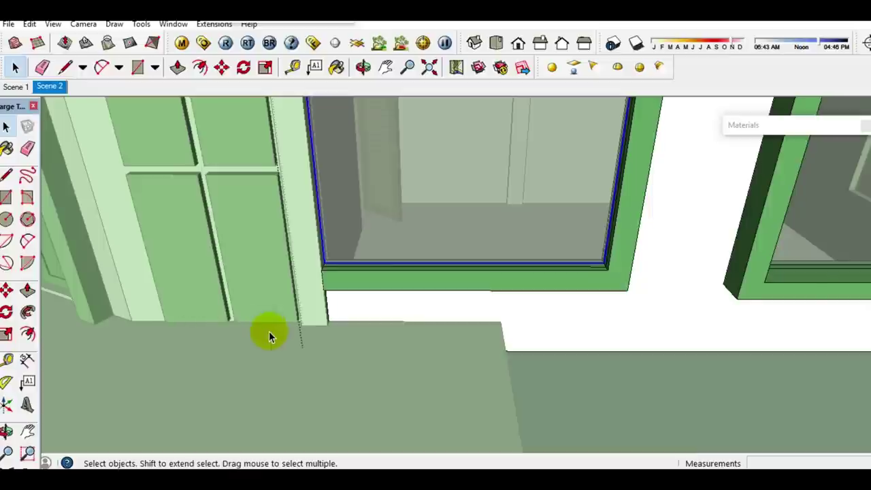
# - Zoom out to the whole model and select the floor component
pyautogui.scroll(-2, 270, 331)
pyautogui.scroll(-3, 270, 331)
pyautogui.scroll(-3, 270, 331)
pyautogui.scroll(-1, 270, 332)
pyautogui.moveTo(270, 331)
pyautogui.mouseDown(button='middle')
pyautogui.moveTo(267, 352)
pyautogui.moveTo(156, 402)
pyautogui.mouseUp(button='middle')
pyautogui.click(602, 317)
pyautogui.scroll(2, 612, 338)
pyautogui.scroll(2, 628, 335)
# - Open the floor component and copy its slabs 3780 mm upward
pyautogui.moveTo(629, 335)
pyautogui.mouseDown(button='middle')
pyautogui.moveTo(470, 326)
pyautogui.moveTo(470, 334)
pyautogui.moveTo(415, 321)
pyautogui.moveTo(467, 360)
pyautogui.mouseUp(button='middle')
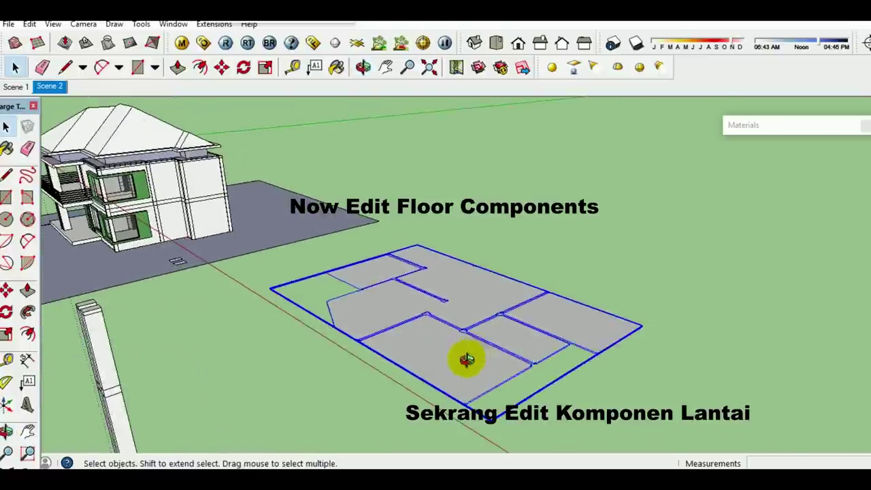
pyautogui.scroll(2, 467, 359)
pyautogui.doubleClick(451, 361)
pyautogui.scroll(3, 451, 362)
pyautogui.moveTo(457, 372)
pyautogui.mouseDown(button='middle')
pyautogui.moveTo(472, 317)
pyautogui.moveTo(472, 388)
pyautogui.mouseUp(button='middle')
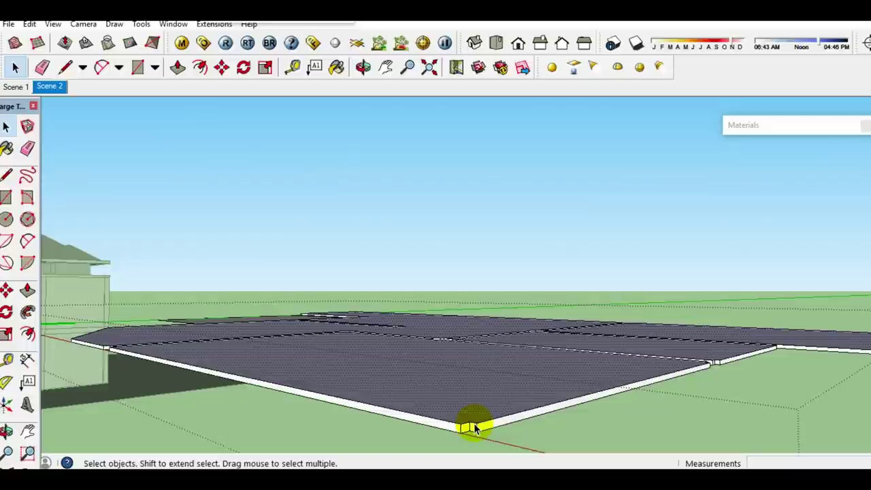
pyautogui.moveTo(475, 420); pyautogui.dragTo(476, 422, button='middle')
pyautogui.click(476, 422)
pyautogui.press('ctrl')
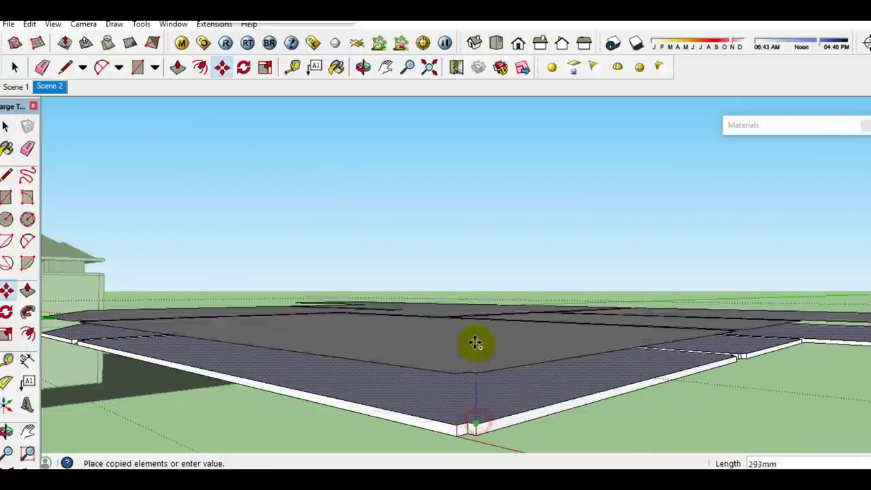
pyautogui.press('Return')
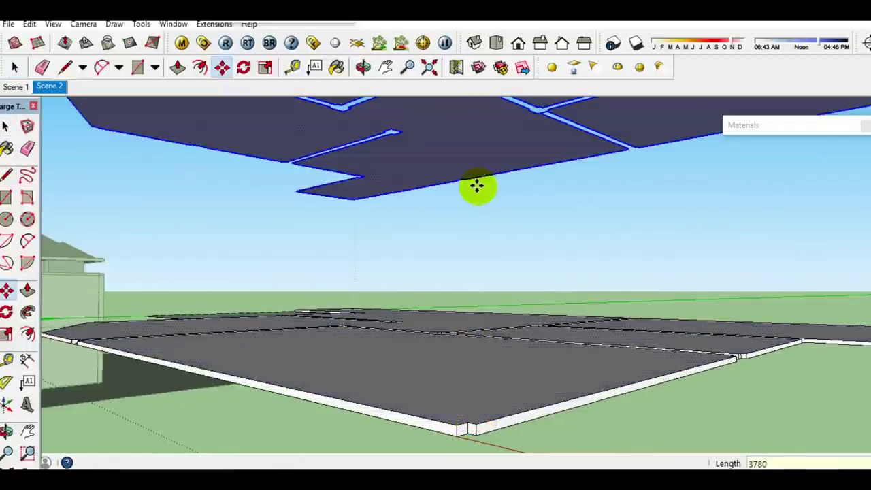
# - Push/Pull the copied slab faces into 120 mm thick slabs
pyautogui.moveTo(499, 198)
pyautogui.mouseDown(button='middle')
pyautogui.moveTo(497, 254)
pyautogui.moveTo(401, 428)
pyautogui.mouseUp(button='middle')
pyautogui.scroll(3, 405, 371)
pyautogui.press('p')
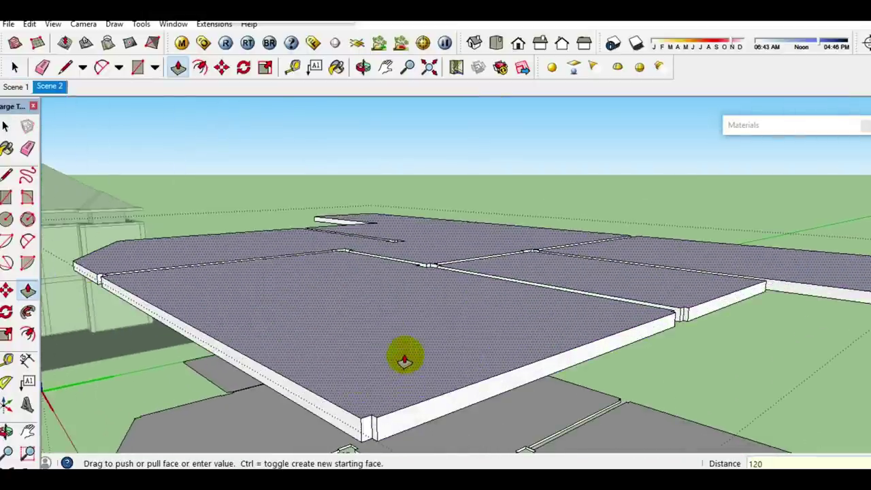
pyautogui.press('space')
pyautogui.click(403, 364)
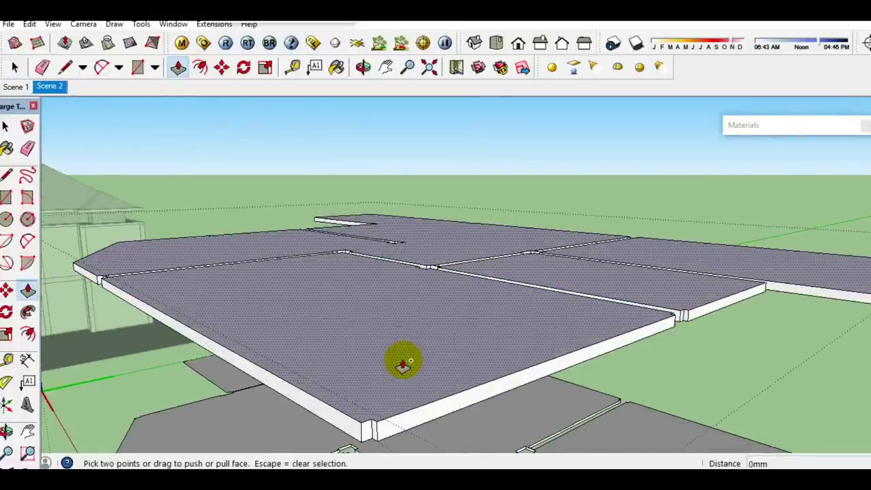
pyautogui.click(403, 364)
pyautogui.press('ctrl')
pyautogui.click(401, 356)
pyautogui.press('space')
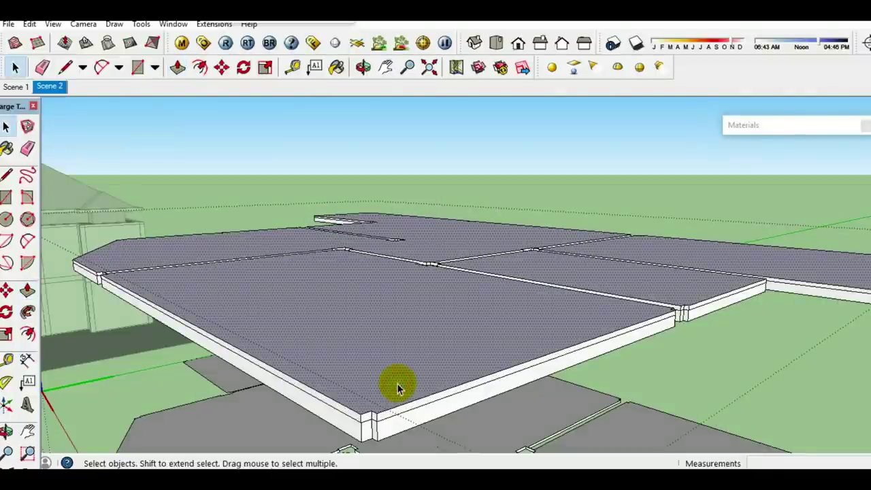
# - Copy the slab up to another level above the original
pyautogui.moveTo(398, 386); pyautogui.dragTo(379, 410, button='middle')
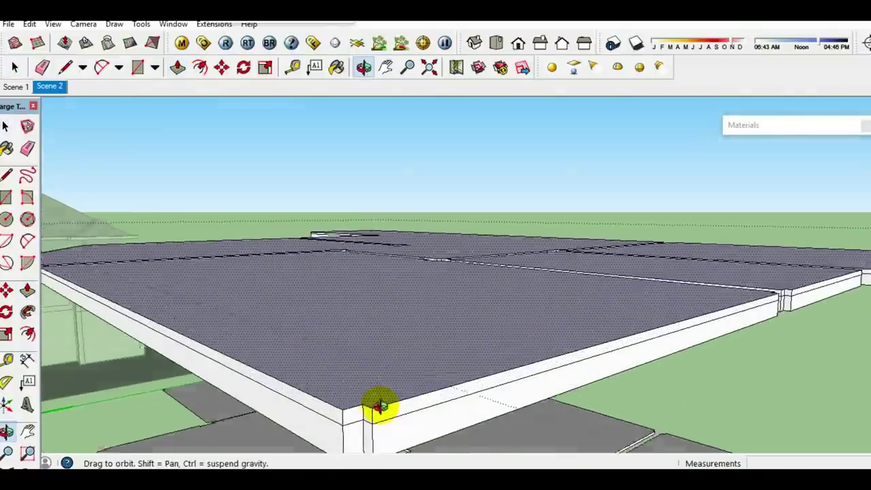
pyautogui.click(374, 414)
pyautogui.press('ctrl')
pyautogui.moveTo(399, 278)
pyautogui.mouseDown(button='middle')
pyautogui.moveTo(390, 210)
pyautogui.moveTo(455, 259)
pyautogui.moveTo(489, 309)
pyautogui.mouseUp(button='middle')
pyautogui.click(404, 204)
pyautogui.press('space')
# - Orbit out to view the house and the stacked slabs together
pyautogui.scroll(-5, 405, 203)
pyautogui.scroll(3, 496, 304)
pyautogui.press('p')
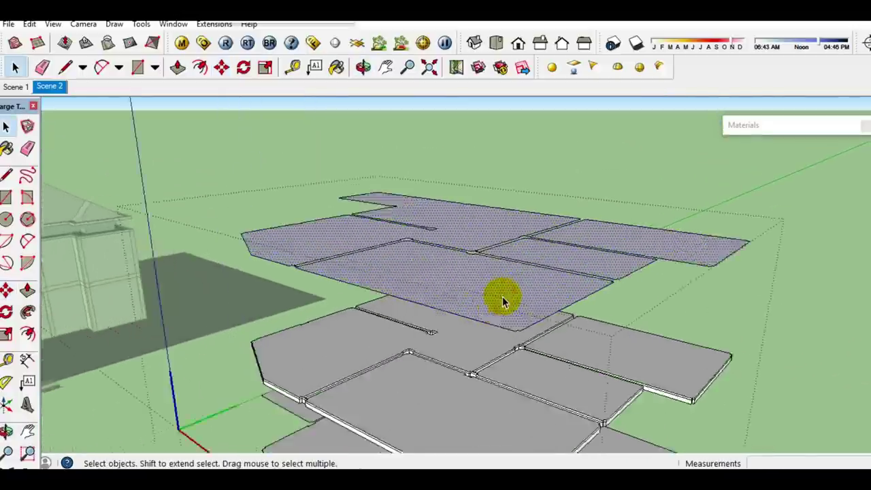
pyautogui.scroll(3, 490, 307)
pyautogui.scroll(-1, 480, 303)
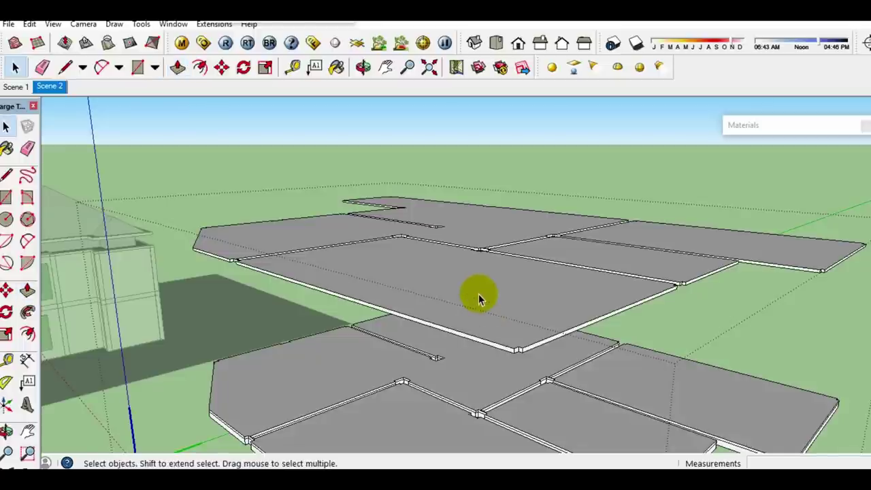
pyautogui.scroll(-3, 478, 300)
pyautogui.moveTo(482, 306)
pyautogui.mouseDown(button='middle')
pyautogui.moveTo(578, 340)
pyautogui.moveTo(646, 320)
pyautogui.moveTo(330, 356)
pyautogui.moveTo(449, 320)
pyautogui.mouseUp(button='middle')
pyautogui.scroll(2, 449, 320)
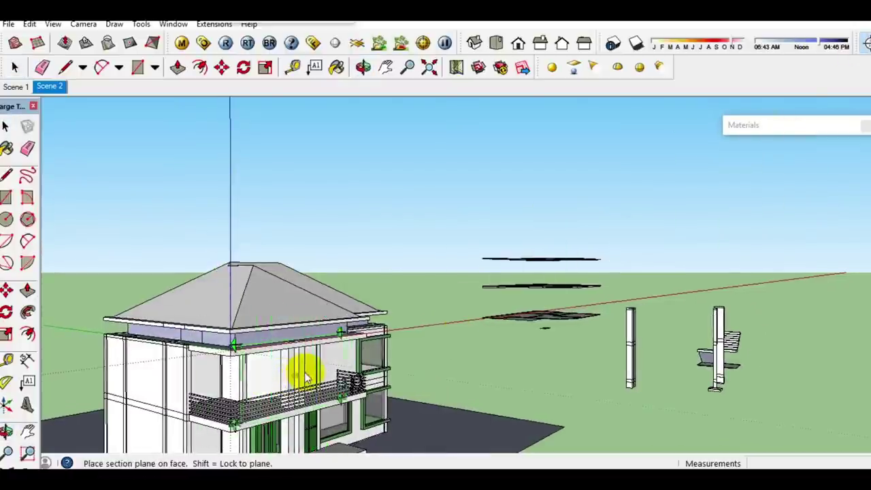
# - Orbit around the floor beam to inspect the structure near the stairwell
pyautogui.press('m')
pyautogui.scroll(5, 404, 437)
pyautogui.scroll(-1, 378, 420)
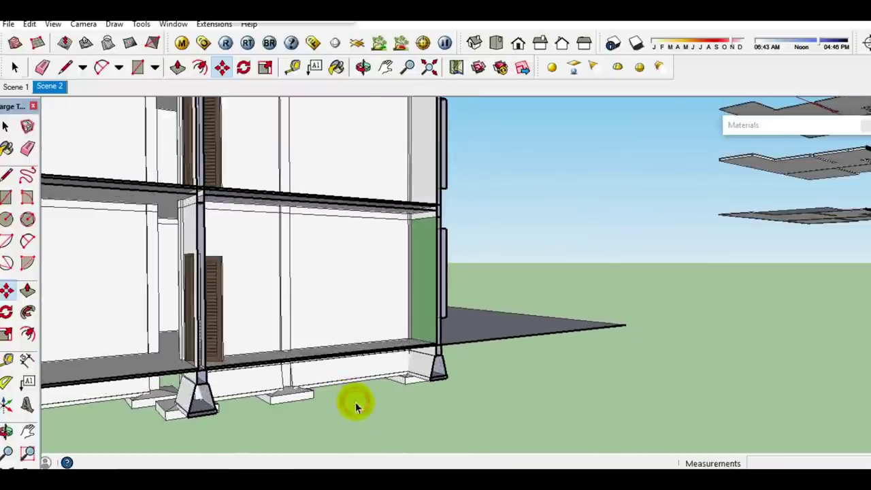
pyautogui.press('space')
pyautogui.scroll(3, 282, 268)
pyautogui.scroll(2, 228, 267)
pyautogui.scroll(2, 350, 246)
pyautogui.moveTo(350, 246)
pyautogui.mouseDown(button='middle')
pyautogui.moveTo(284, 272)
pyautogui.moveTo(360, 237)
pyautogui.mouseUp(button='middle')
pyautogui.scroll(-3, 369, 243)
pyautogui.scroll(-2, 360, 388)
pyautogui.scroll(5, 363, 387)
# - Move the wall panel in front of the stairs aside, clear of the staircase
pyautogui.moveTo(363, 386)
pyautogui.mouseDown(button='middle')
pyautogui.moveTo(388, 266)
pyautogui.moveTo(529, 255)
pyautogui.moveTo(369, 300)
pyautogui.moveTo(369, 399)
pyautogui.mouseUp(button='middle')
pyautogui.scroll(-2, 369, 299)
pyautogui.scroll(-3, 334, 363)
pyautogui.scroll(2, 410, 378)
pyautogui.moveTo(410, 378)
pyautogui.mouseDown(button='middle')
pyautogui.moveTo(476, 272)
pyautogui.moveTo(491, 300)
pyautogui.mouseUp(button='middle')
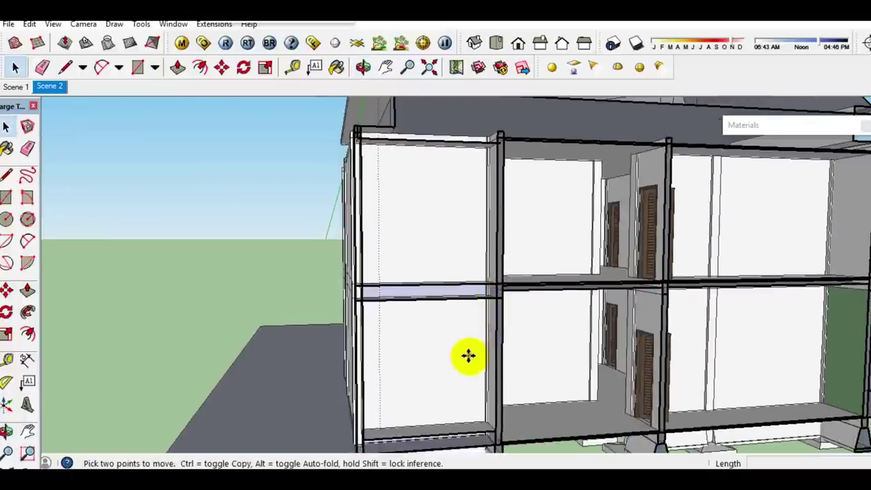
pyautogui.click(468, 354)
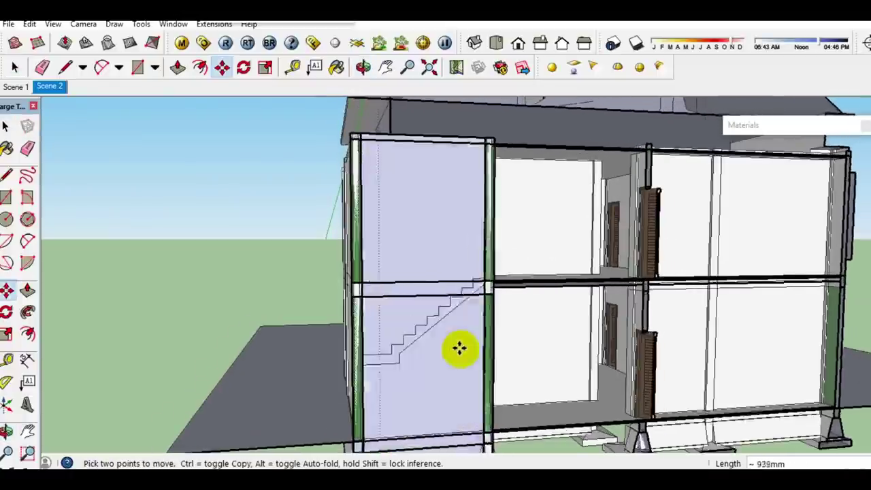
pyautogui.click(459, 349)
pyautogui.press('space')
# - Pan across the beam and columns to frame the exposed staircase
pyautogui.scroll(3, 497, 259)
pyautogui.scroll(3, 485, 301)
pyautogui.scroll(2, 340, 286)
pyautogui.moveTo(340, 285)
pyautogui.keyDown('shift'); pyautogui.mouseDown(button='middle')
pyautogui.moveTo(277, 281)
pyautogui.moveTo(302, 272)
pyautogui.moveTo(704, 272)
pyautogui.moveTo(419, 251)
pyautogui.mouseUp(button='middle'); pyautogui.keyUp('shift')
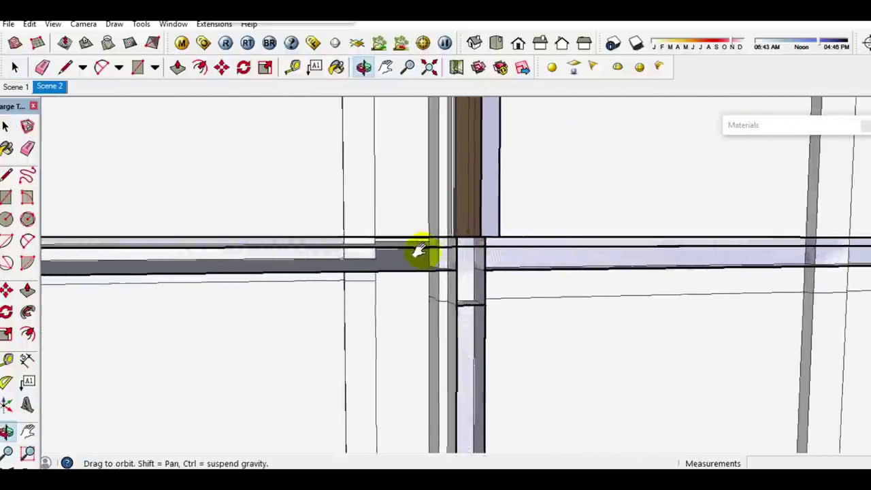
pyautogui.scroll(-3, 560, 224)
pyautogui.scroll(-3, 278, 320)
pyautogui.moveTo(278, 320)
pyautogui.keyDown('shift'); pyautogui.mouseDown(button='middle')
pyautogui.moveTo(414, 286)
pyautogui.moveTo(238, 284)
pyautogui.moveTo(202, 315)
pyautogui.mouseUp(button='middle'); pyautogui.keyUp('shift')
pyautogui.press('space')
pyautogui.scroll(-5, 202, 315)
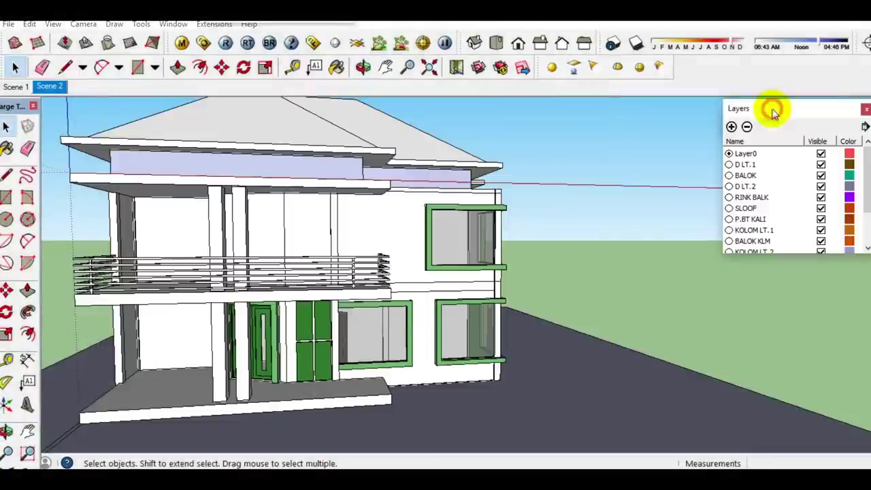
# - Hide the D LT.2 wall layer and orbit around the house to inspect it
pyautogui.click(820, 186)
pyautogui.moveTo(351, 229)
pyautogui.mouseDown(button='middle')
pyautogui.moveTo(287, 249)
pyautogui.moveTo(436, 242)
pyautogui.moveTo(279, 229)
pyautogui.moveTo(499, 238)
pyautogui.moveTo(352, 242)
pyautogui.moveTo(501, 237)
pyautogui.moveTo(236, 243)
pyautogui.mouseUp(button='middle')
pyautogui.scroll(3, 474, 245)
pyautogui.scroll(-3, 497, 235)
# - Make D LT.2 and D LT.1 visible again, viewing the full house from the front
pyautogui.click(820, 186)
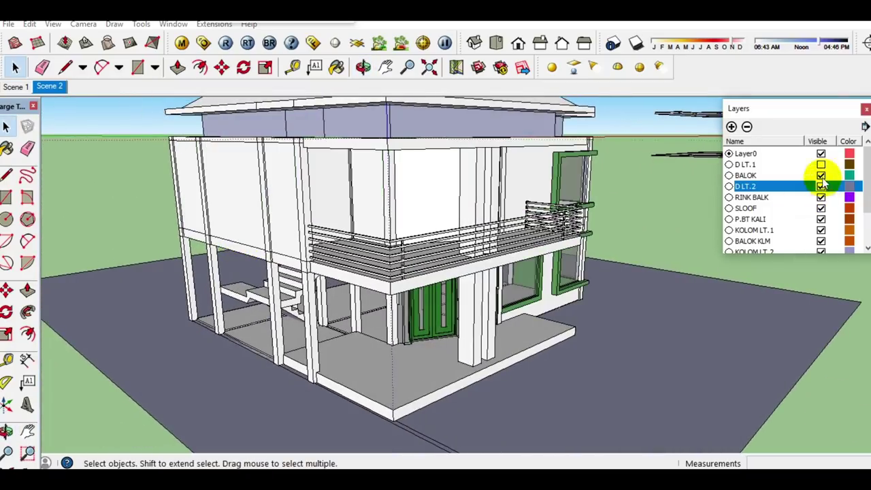
pyautogui.click(821, 165)
pyautogui.moveTo(665, 244)
pyautogui.mouseDown(button='middle')
pyautogui.moveTo(458, 242)
pyautogui.moveTo(132, 385)
pyautogui.mouseUp(button='middle')
pyautogui.scroll(3, 414, 295)
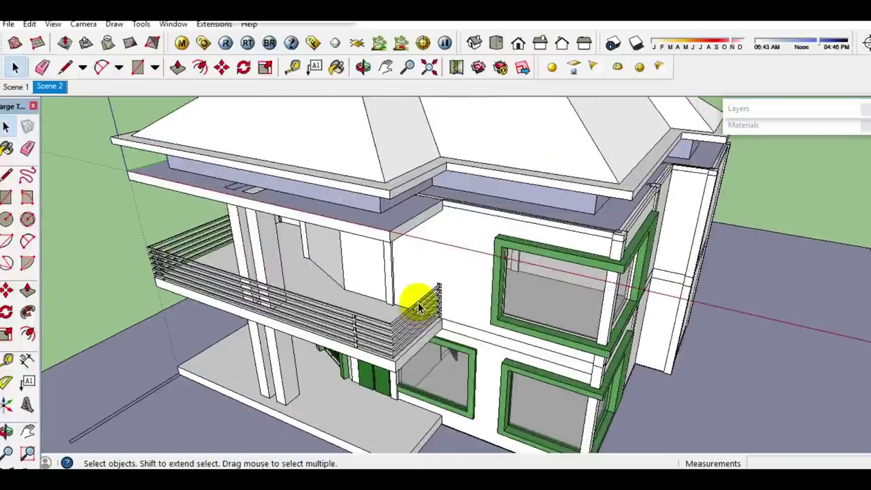
# - Zoom in on the small rectangle footprint at the wall base, with the Eraser ready
pyautogui.scroll(3, 385, 288)
pyautogui.scroll(3, 377, 313)
pyautogui.scroll(2, 383, 331)
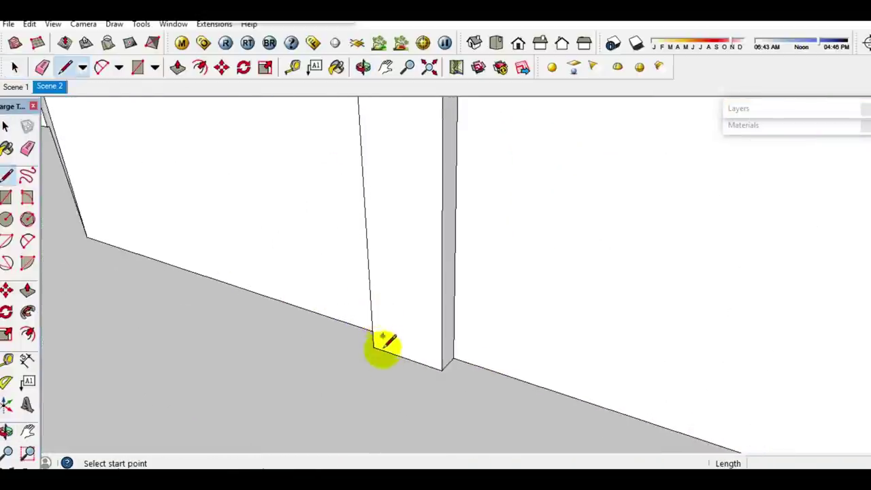
pyautogui.scroll(1, 379, 345)
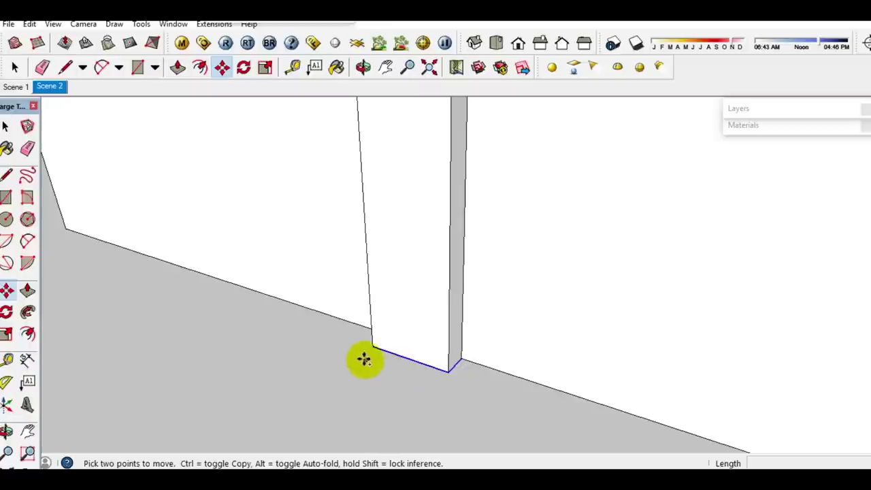
pyautogui.scroll(-2, 544, 326)
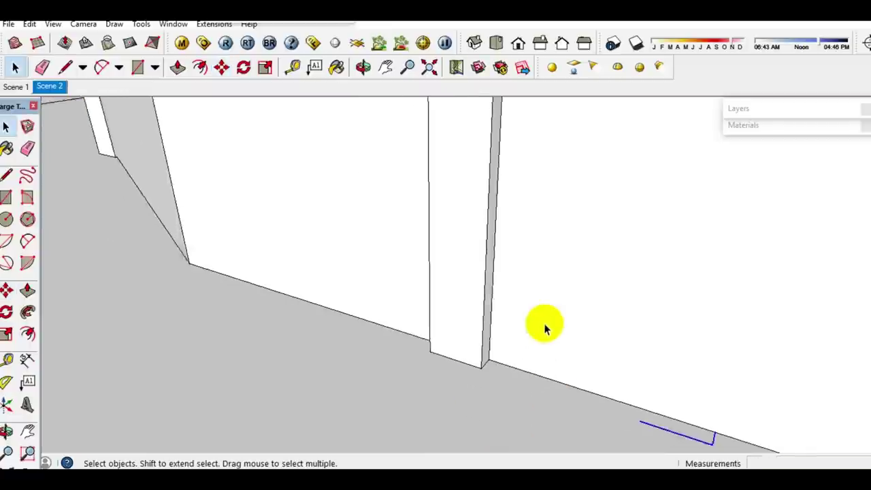
pyautogui.scroll(3, 532, 408)
pyautogui.press('e')
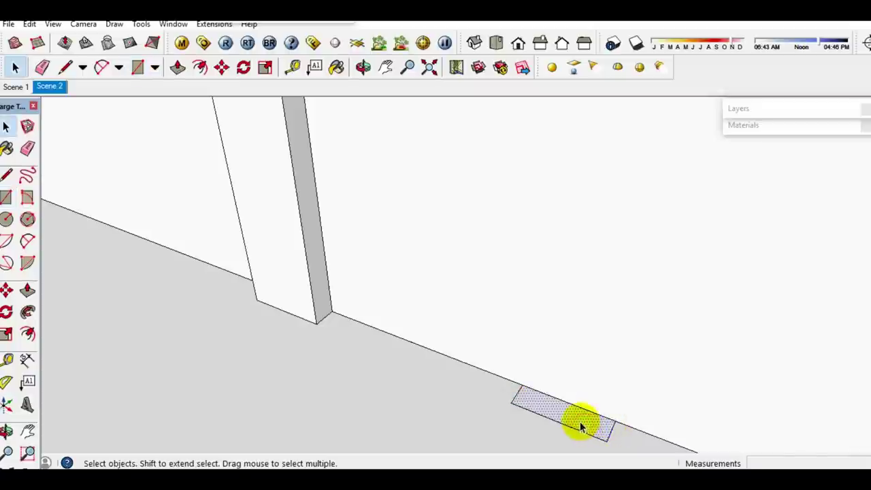
pyautogui.scroll(2, 580, 426)
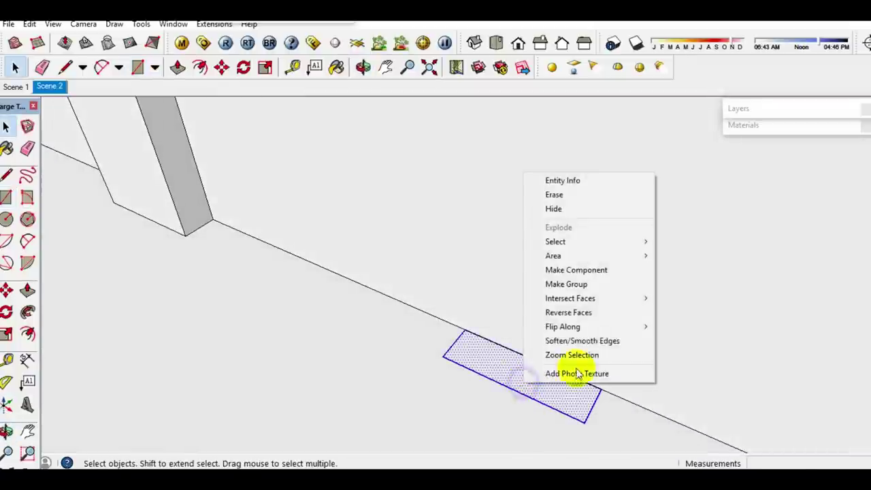
# - Edit the rectangle group and pull its face up about 3155 mm into a slim column
pyautogui.doubleClick(527, 386)
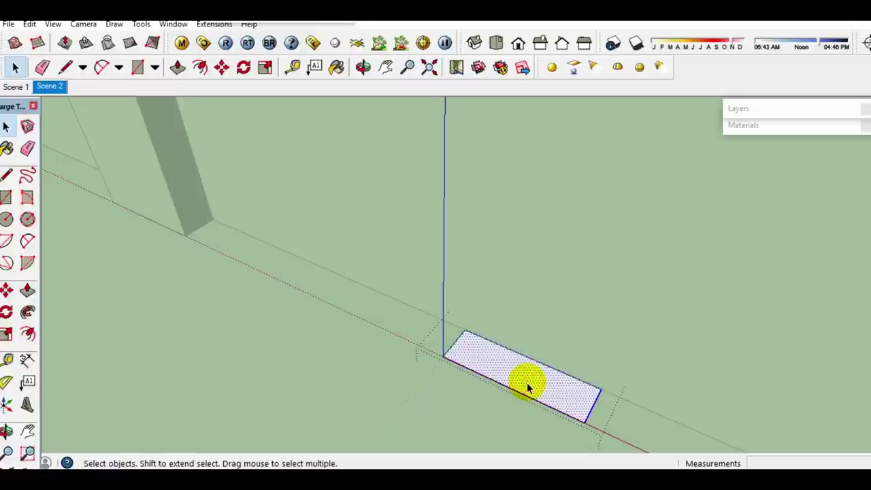
pyautogui.press('p')
pyautogui.click(527, 386)
pyautogui.scroll(-3, 528, 342)
pyautogui.scroll(-3, 529, 340)
pyautogui.scroll(2, 480, 221)
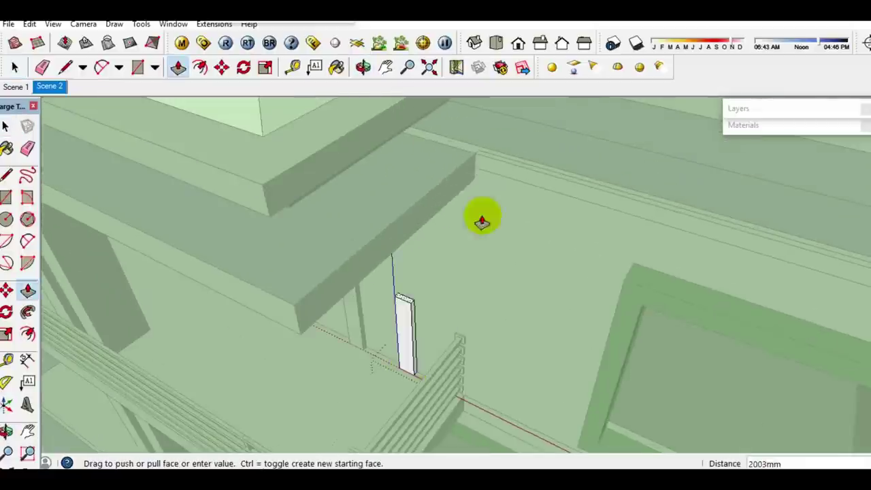
pyautogui.scroll(2, 513, 185)
pyautogui.click(471, 186)
pyautogui.press('space')
# - Orbit to see the new column beside the railing and select it
pyautogui.moveTo(437, 311)
pyautogui.mouseDown(button='middle')
pyautogui.moveTo(511, 258)
pyautogui.moveTo(501, 282)
pyautogui.mouseUp(button='middle')
pyautogui.scroll(2, 517, 292)
pyautogui.click(530, 299)
pyautogui.scroll(1, 530, 308)
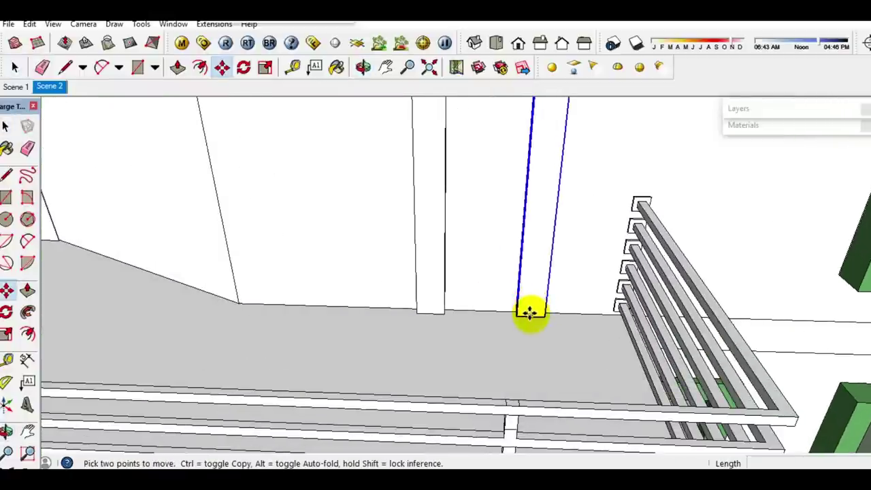
# - Place the column copy 900 mm along the wall
pyautogui.click(427, 311)
pyautogui.press('space')
pyautogui.moveTo(427, 311)
pyautogui.mouseDown(button='middle')
pyautogui.moveTo(430, 323)
pyautogui.moveTo(431, 238)
pyautogui.moveTo(451, 346)
pyautogui.moveTo(455, 292)
pyautogui.mouseUp(button='middle')
pyautogui.scroll(2, 454, 293)
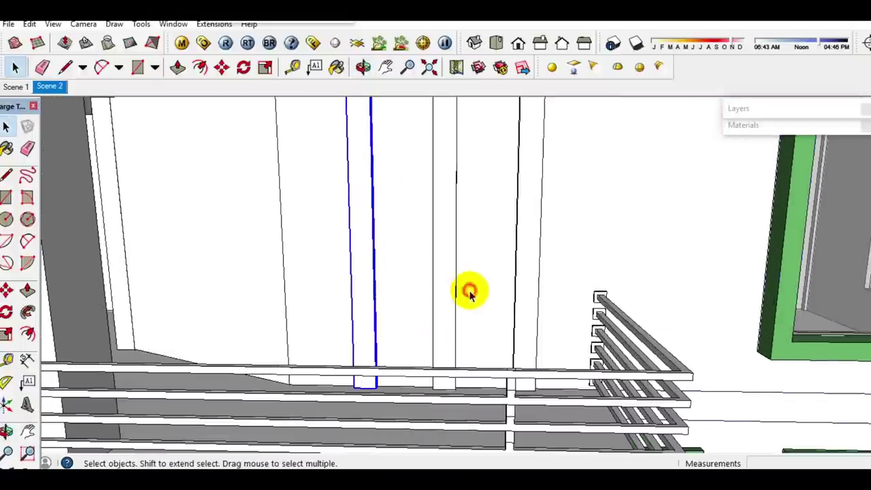
# - Inside the wall group, draw a panel rectangle across the narrow wall strip
pyautogui.click(473, 300)
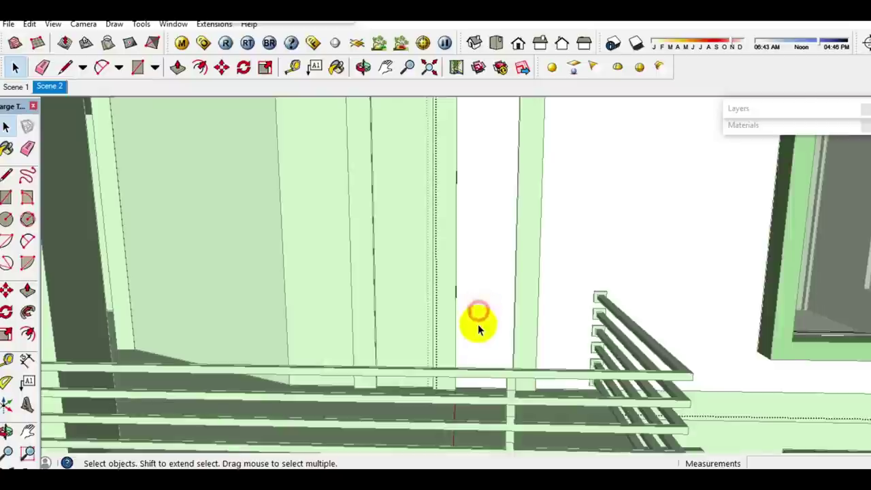
pyautogui.scroll(3, 476, 319)
pyautogui.moveTo(476, 324); pyautogui.dragTo(446, 338, button='middle')
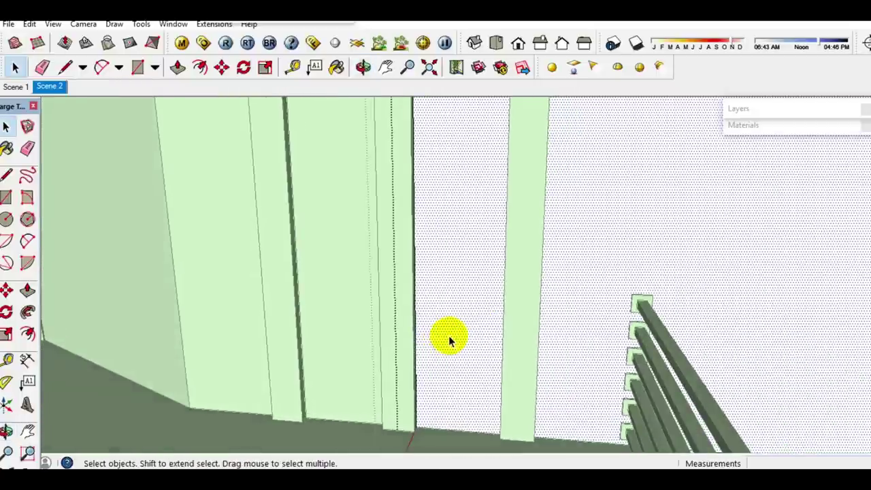
pyautogui.press('r')
pyautogui.click(417, 372)
pyautogui.moveTo(468, 292); pyautogui.dragTo(589, 298, button='middle')
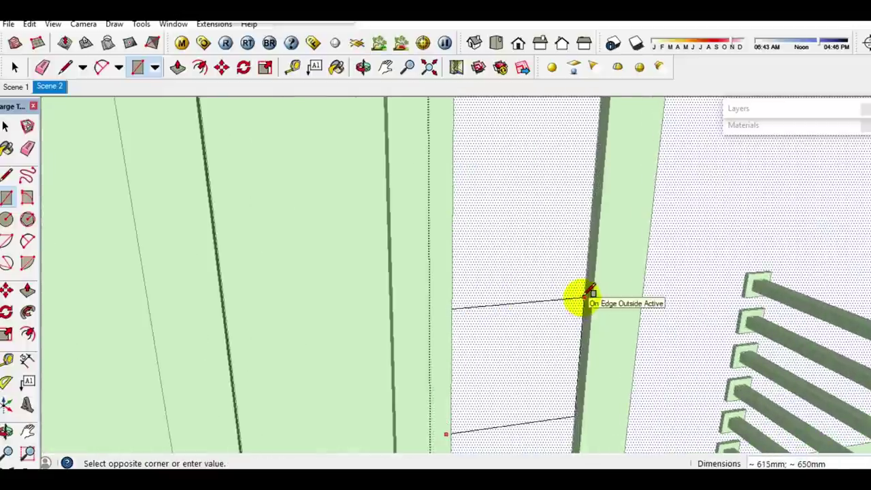
pyautogui.click(587, 295)
pyautogui.press('space')
pyautogui.click(524, 344)
pyautogui.moveTo(524, 344); pyautogui.dragTo(469, 344, button='middle')
# - Copy the panel rectangle 1092 mm higher up the strip
pyautogui.press('m')
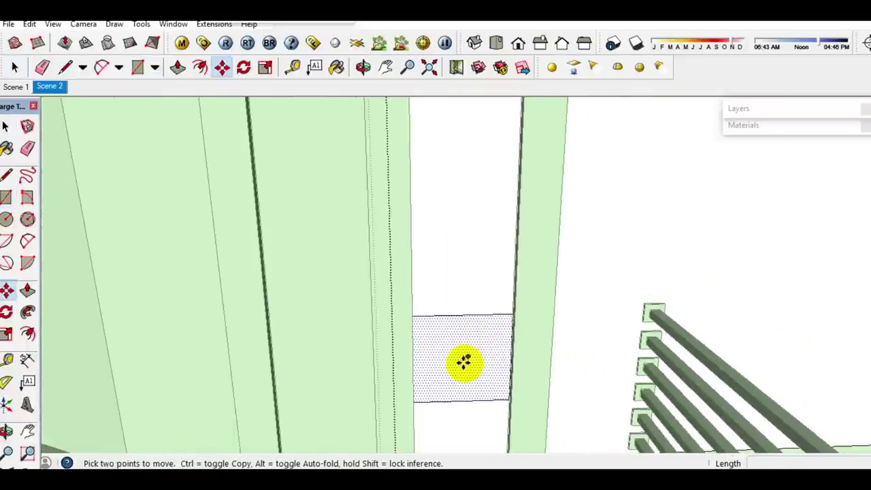
pyautogui.press('ctrl')
pyautogui.click(463, 362)
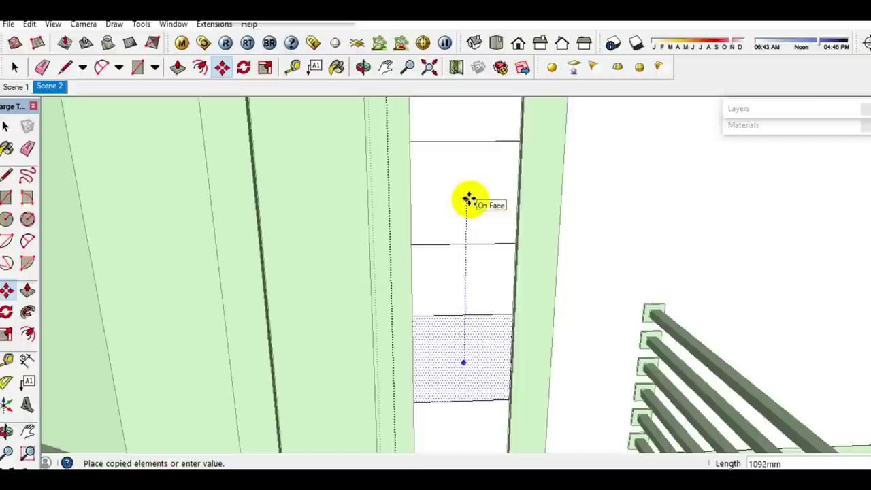
pyautogui.click(470, 198)
pyautogui.press('space')
# - Recess the lower, upper and top rectangles about 150 mm into the wall
pyautogui.press('p')
pyautogui.click(445, 384)
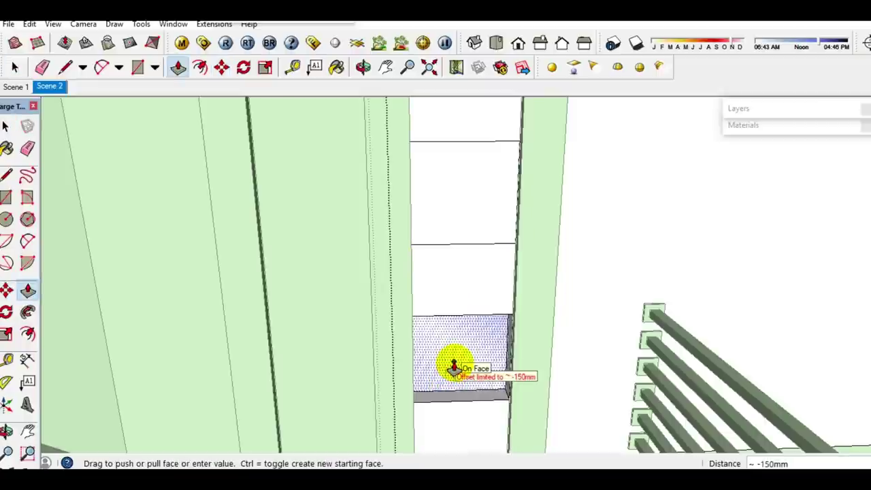
pyautogui.click(454, 367)
pyautogui.press('space')
pyautogui.click(467, 238)
pyautogui.press('p')
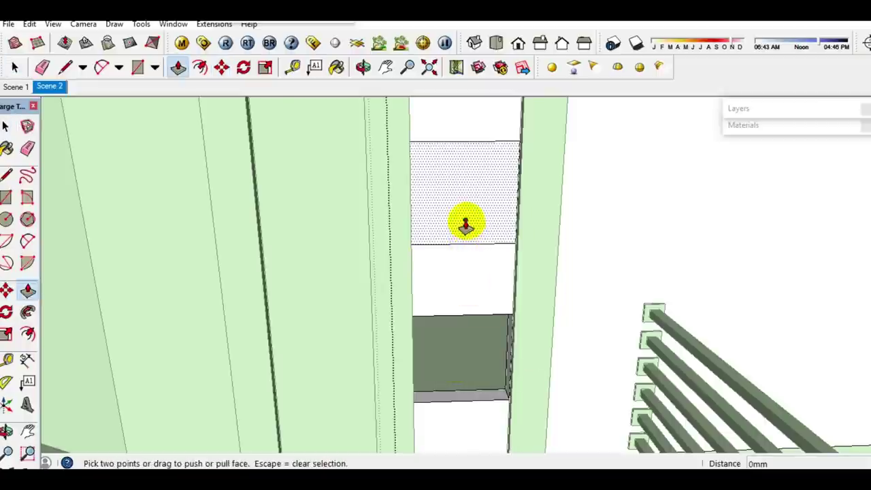
pyautogui.moveTo(462, 225); pyautogui.dragTo(499, 235)
pyautogui.press('space')
pyautogui.moveTo(499, 236)
pyautogui.mouseDown(button='middle')
pyautogui.moveTo(502, 349)
pyautogui.moveTo(469, 219)
pyautogui.mouseUp(button='middle')
pyautogui.click(469, 220)
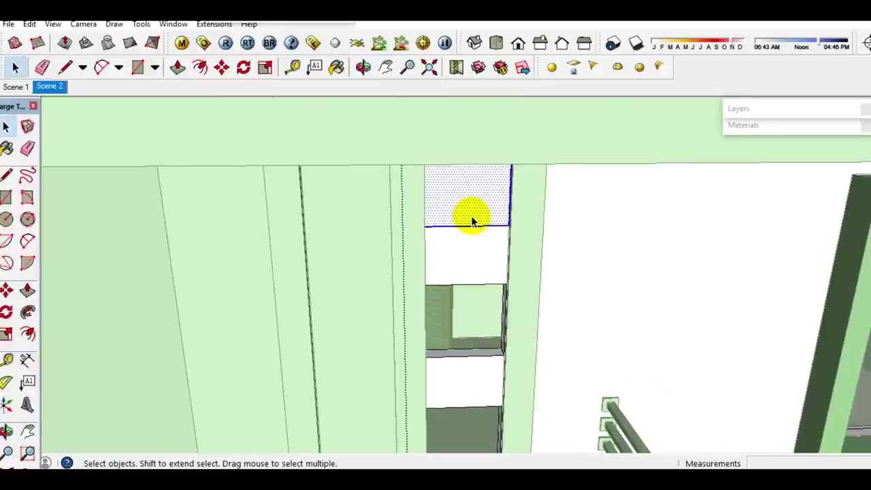
pyautogui.press('p')
pyautogui.moveTo(470, 217); pyautogui.dragTo(472, 210)
pyautogui.press('space')
pyautogui.moveTo(472, 209); pyautogui.dragTo(446, 355, button='middle')
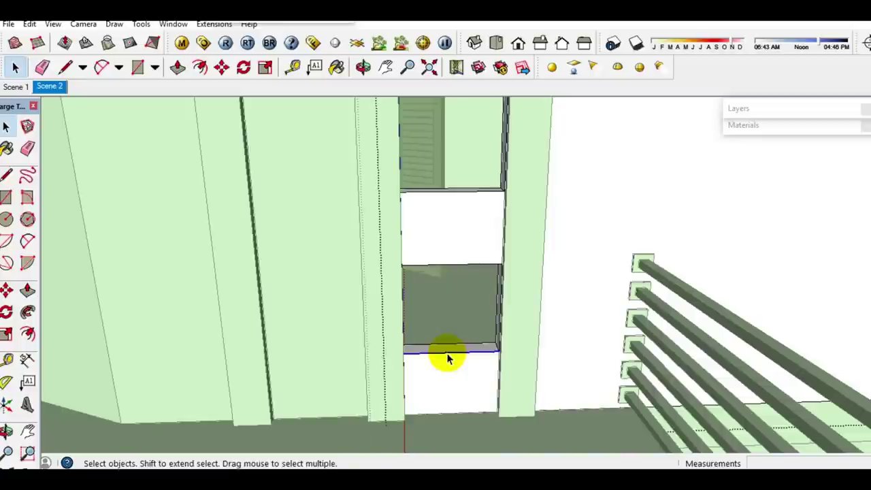
# - Draw two horizontal dividing lines across the wall strip panel
pyautogui.press('l')
pyautogui.click(450, 351)
pyautogui.click(270, 351)
pyautogui.press('Escape')
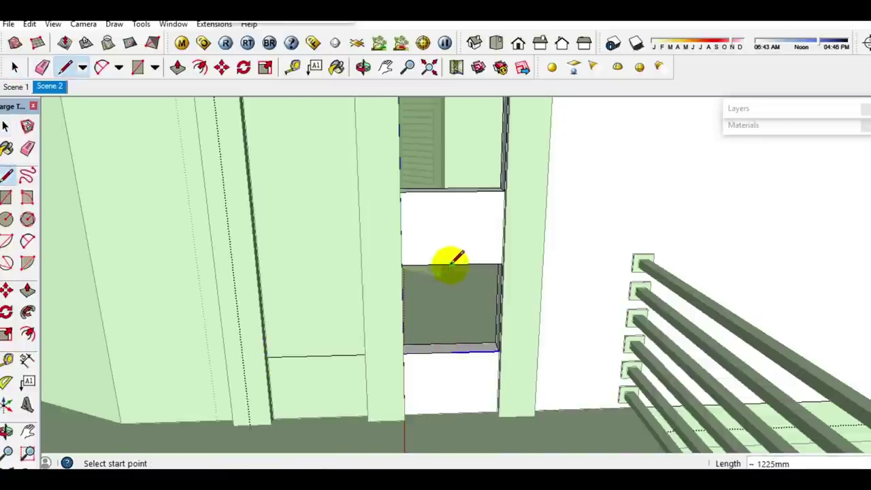
pyautogui.click(451, 264)
pyautogui.click(262, 265)
pyautogui.press('space')
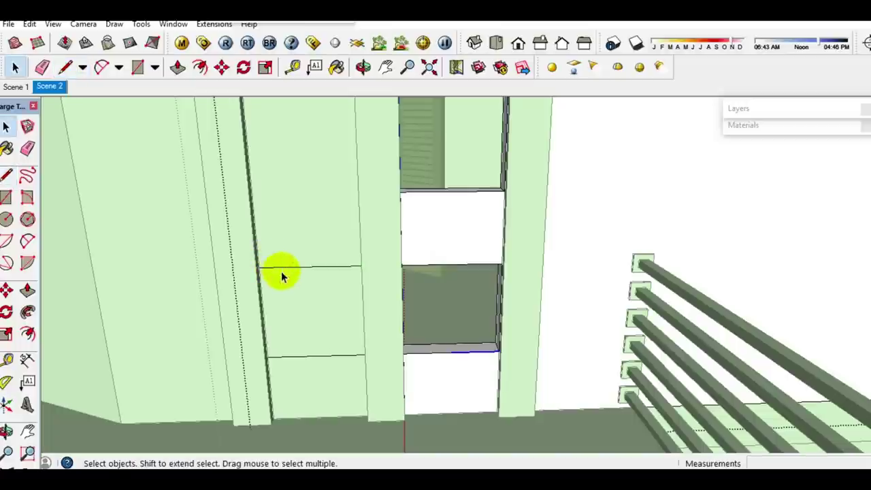
pyautogui.moveTo(340, 315); pyautogui.dragTo(393, 348, button='middle')
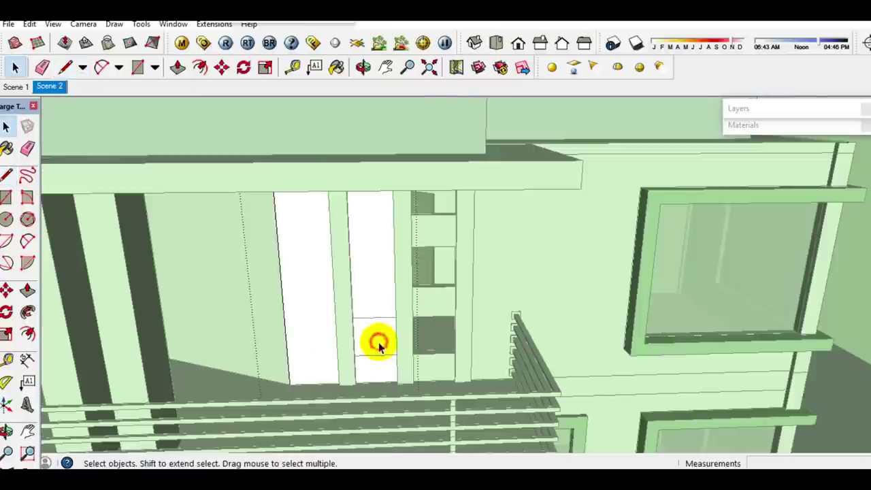
# - Draw a rectangle face on the wall strip between the two columns
pyautogui.scroll(2, 378, 340)
pyautogui.scroll(2, 379, 340)
pyautogui.click(380, 338)
pyautogui.scroll(2, 380, 338)
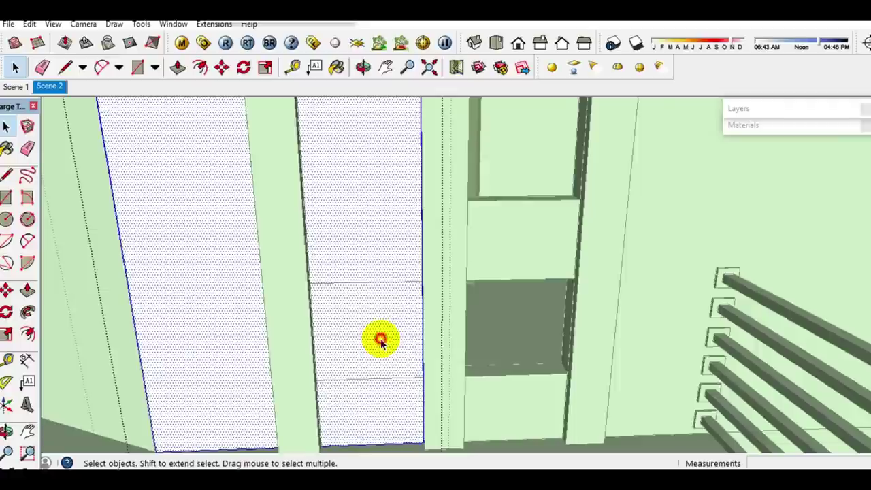
pyautogui.scroll(2, 376, 343)
pyautogui.press('r')
pyautogui.scroll(1, 291, 396)
pyautogui.click(289, 398)
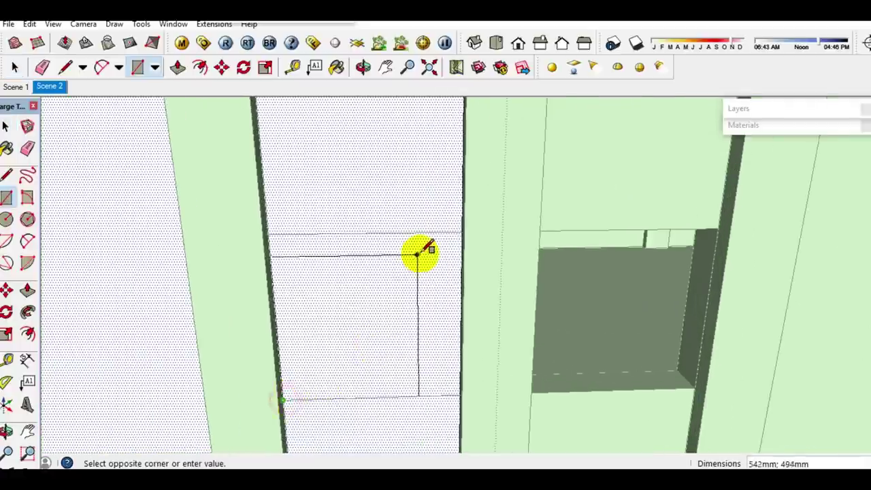
pyautogui.moveTo(420, 252); pyautogui.dragTo(544, 244, button='middle')
pyautogui.click(558, 241)
# - Copy the face up the blue axis at 1092 mm, adding a second copy at the midpoint
pyautogui.press('space')
pyautogui.click(476, 307)
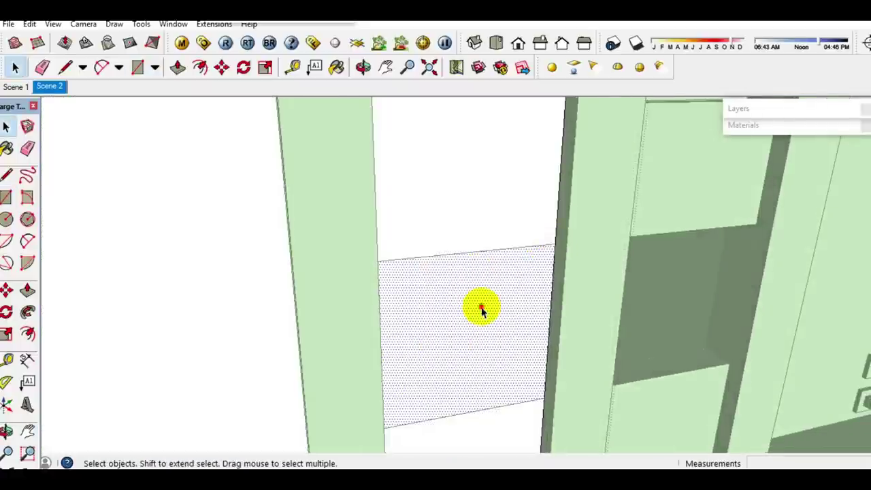
pyautogui.press('m')
pyautogui.click(672, 377)
pyautogui.press('ctrl')
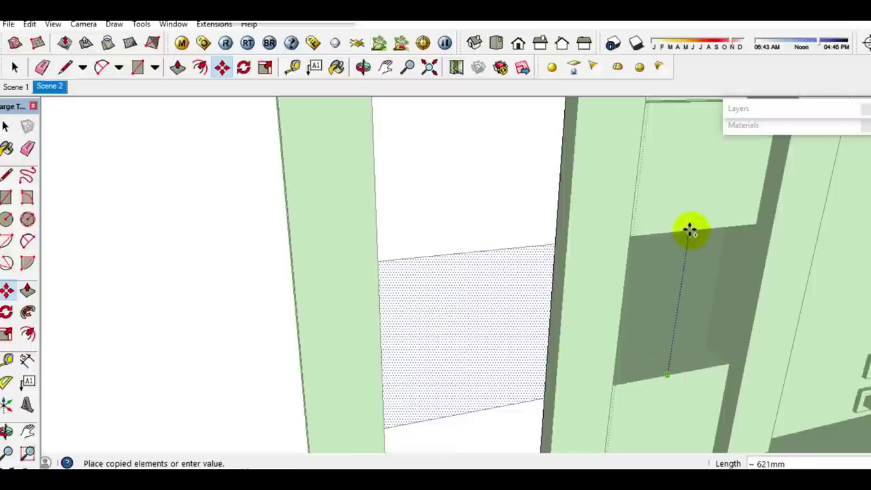
pyautogui.moveTo(690, 229); pyautogui.dragTo(667, 306, button='middle')
pyautogui.click(689, 197)
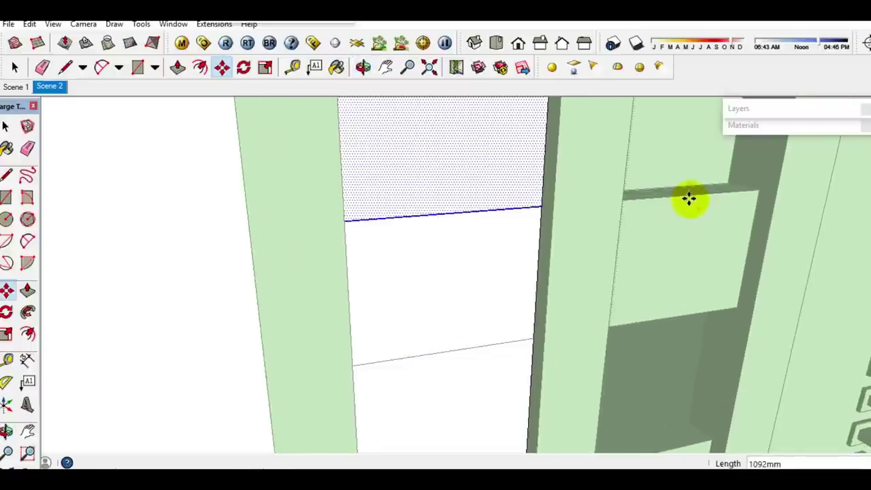
pyautogui.click(691, 196)
pyautogui.press('ctrl')
pyautogui.moveTo(692, 196); pyautogui.dragTo(658, 319, button='middle')
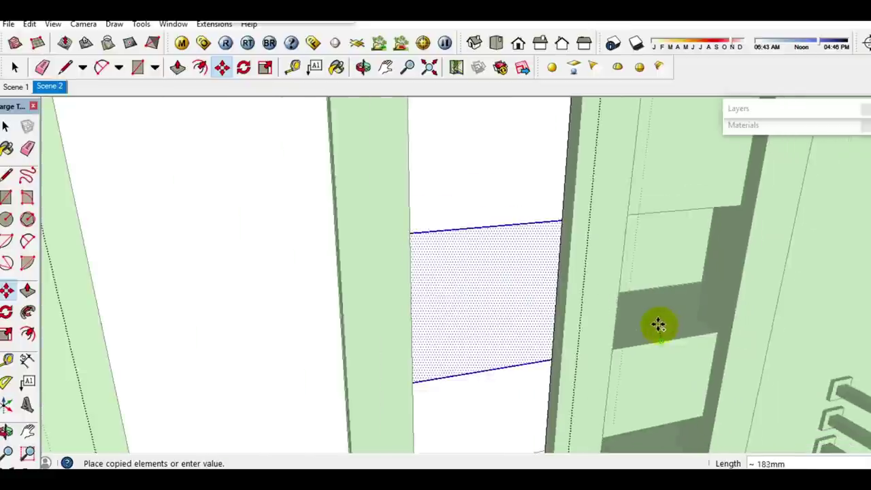
pyautogui.scroll(2, 687, 178)
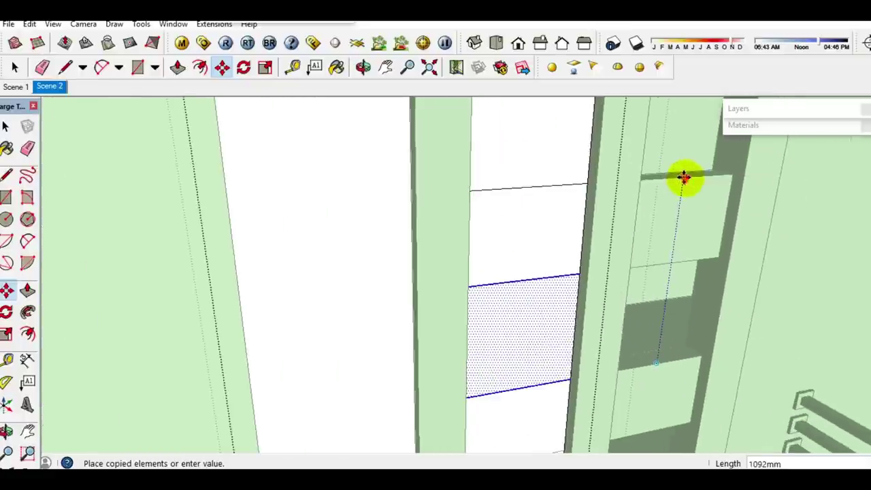
pyautogui.click(684, 178)
pyautogui.press('space')
pyautogui.moveTo(521, 340); pyautogui.dragTo(503, 262, button='middle')
pyautogui.scroll(1, 489, 352)
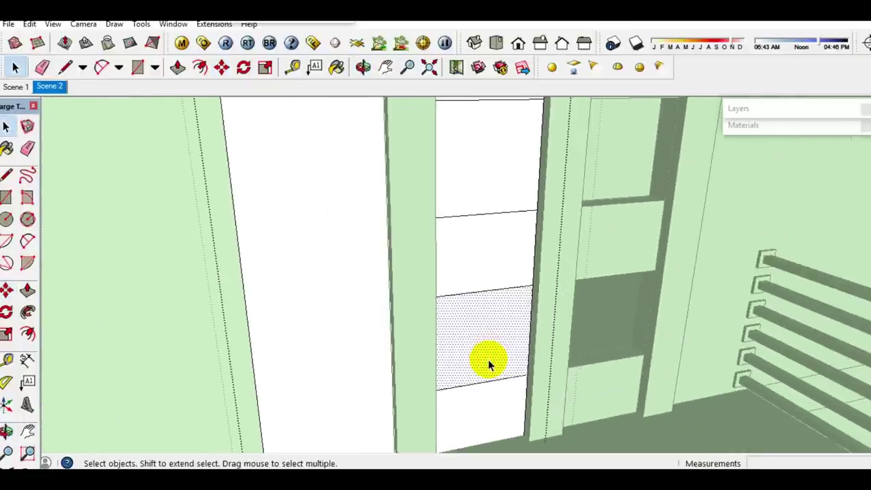
# - Push the lower and upper faces in about 150 mm to form recessed shelves
pyautogui.press('p')
pyautogui.moveTo(485, 359); pyautogui.dragTo(479, 334)
pyautogui.press('space')
pyautogui.click(500, 200)
pyautogui.press('p')
pyautogui.click(500, 200)
pyautogui.click(535, 220)
pyautogui.moveTo(535, 220)
pyautogui.mouseDown(button='middle')
pyautogui.moveTo(537, 398)
pyautogui.moveTo(499, 181)
pyautogui.mouseUp(button='middle')
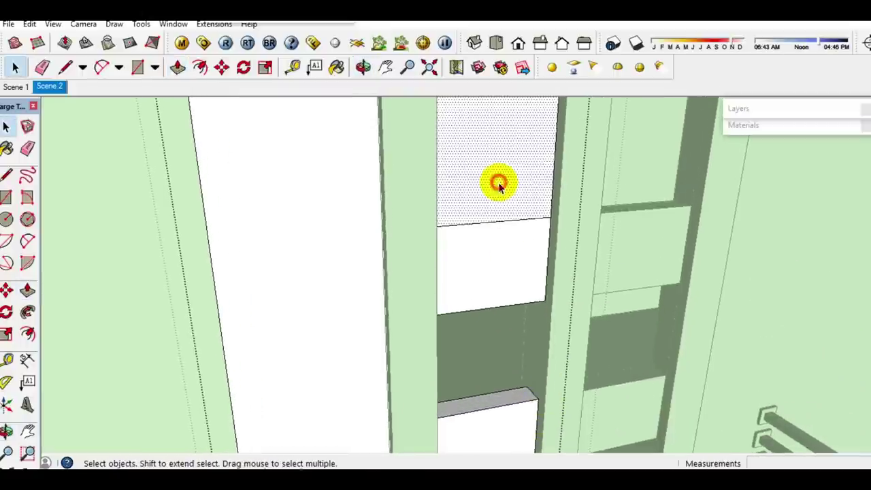
pyautogui.press('p')
pyautogui.doubleClick(498, 182)
pyautogui.press('space')
pyautogui.keyDown('shift'); pyautogui.moveTo(558, 293); pyautogui.dragTo(515, 242, button='middle'); pyautogui.keyUp('shift')
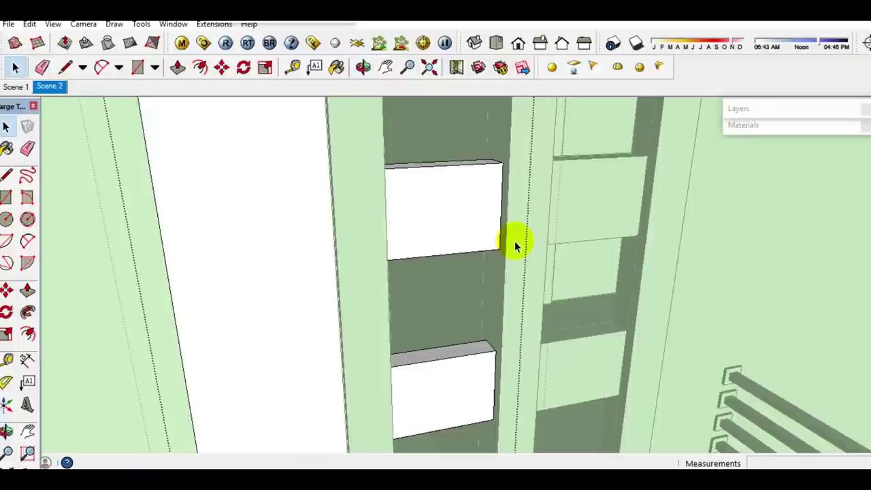
pyautogui.scroll(-2, 515, 243)
pyautogui.scroll(-1, 534, 302)
pyautogui.moveTo(535, 301)
pyautogui.mouseDown(button='middle')
pyautogui.moveTo(474, 315)
pyautogui.moveTo(486, 301)
pyautogui.moveTo(418, 252)
pyautogui.mouseUp(button='middle')
pyautogui.scroll(-5, 474, 315)
# - Sample Color_G14 from the green window frame and paint a column face with it
pyautogui.scroll(3, 443, 272)
pyautogui.scroll(2, 447, 256)
pyautogui.press('space')
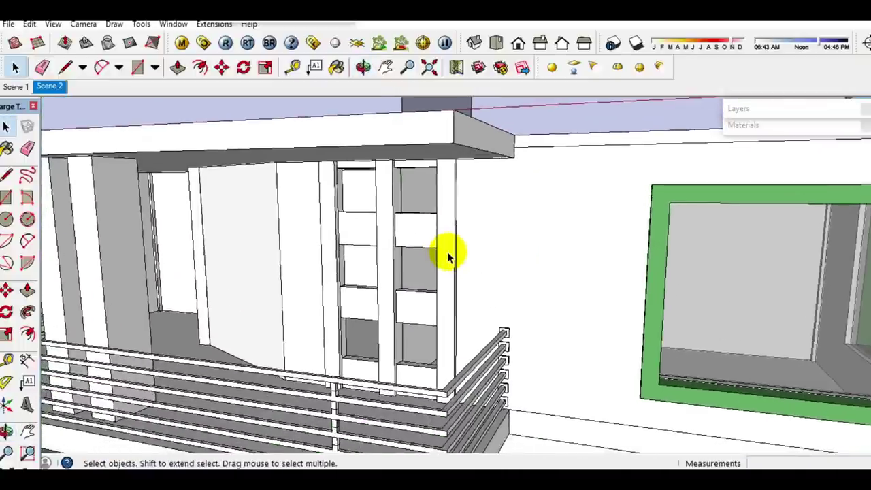
pyautogui.press('b')
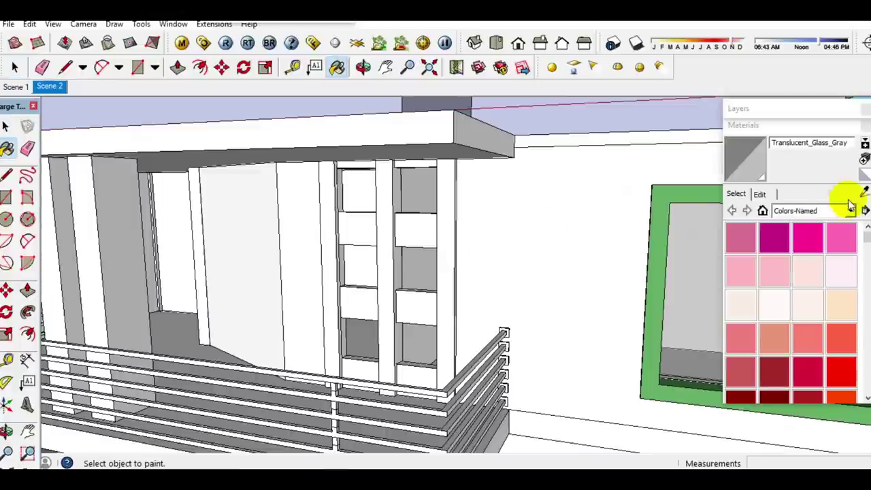
pyautogui.keyDown('alt'); pyautogui.click(649, 302); pyautogui.keyUp('alt')
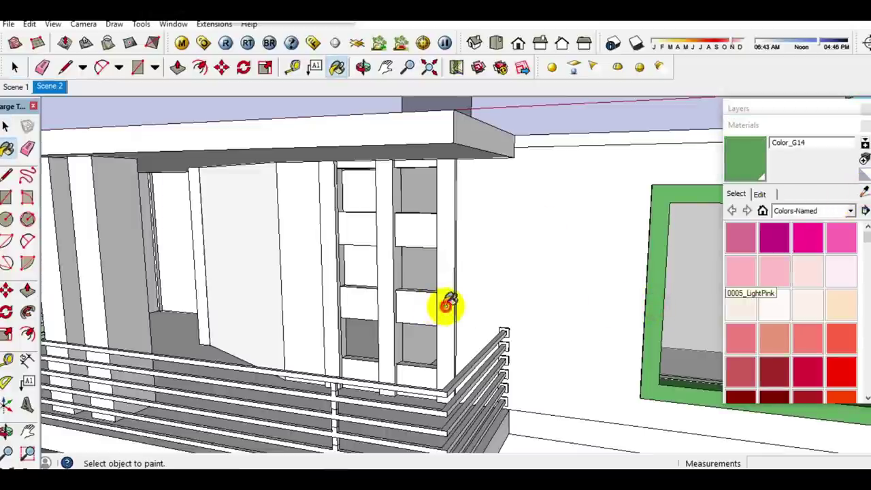
pyautogui.click(446, 304)
# - Select the connected column geometry plus the other columns and paint them green
pyautogui.press('space')
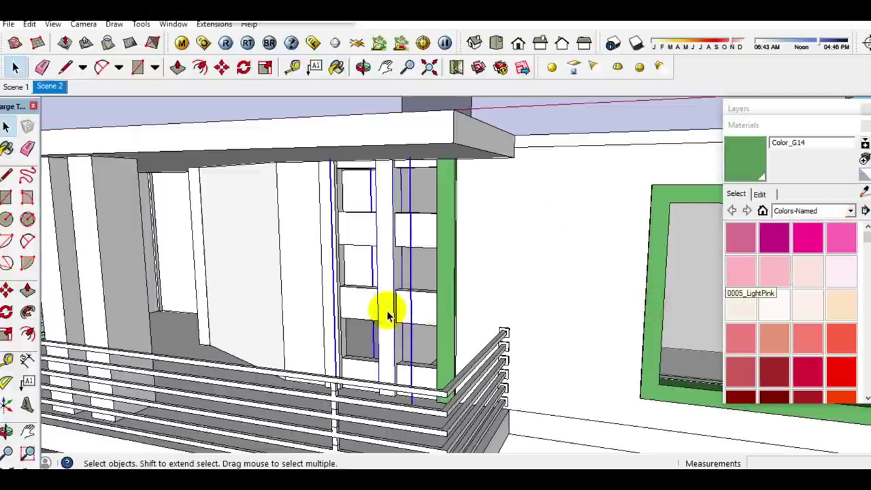
pyautogui.tripleClick(388, 310)
pyautogui.click(733, 179)
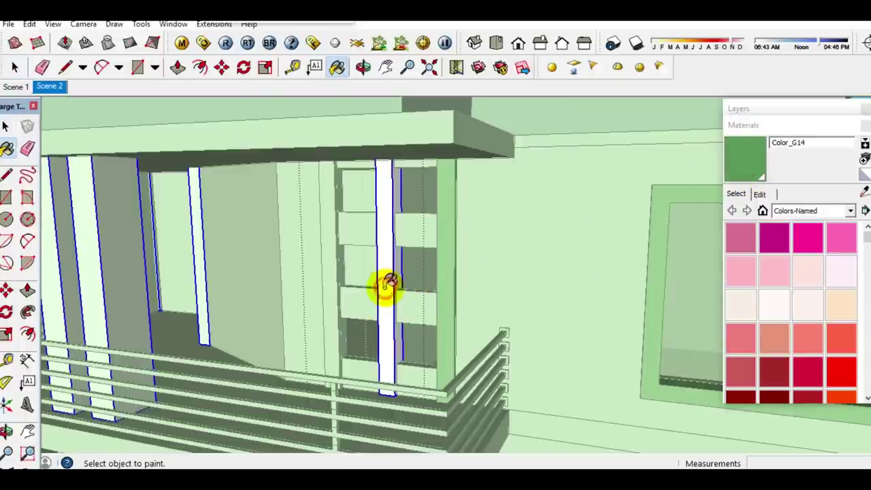
pyautogui.press('space')
pyautogui.click(383, 289)
pyautogui.click(738, 168)
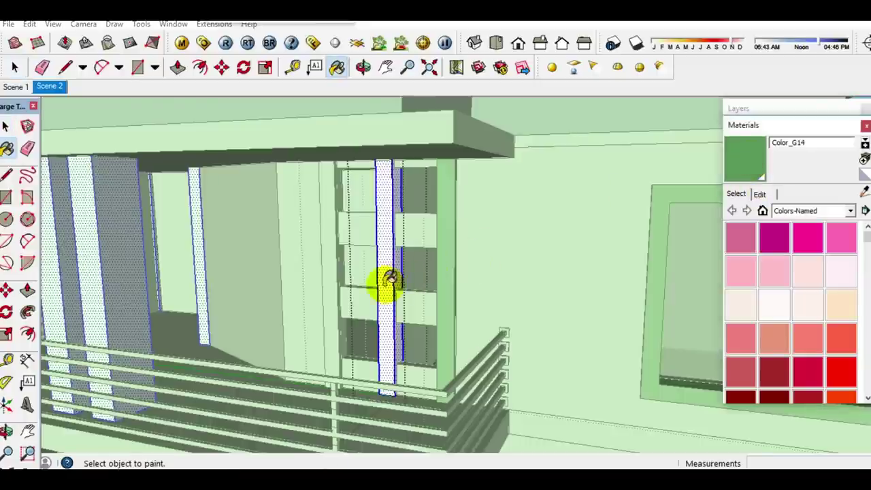
pyautogui.click(388, 279)
pyautogui.press('space')
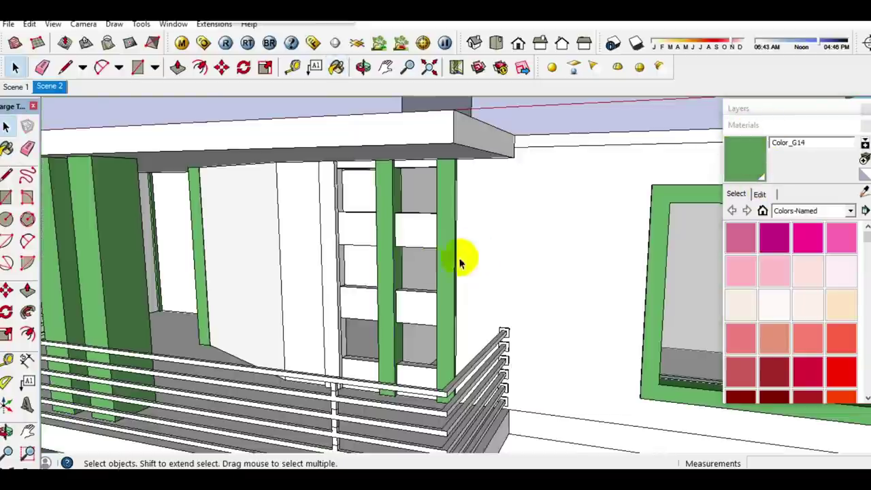
# - Paint the narrow column Color_G14 green as well
pyautogui.click(325, 286)
pyautogui.click(743, 159)
pyautogui.click(333, 304)
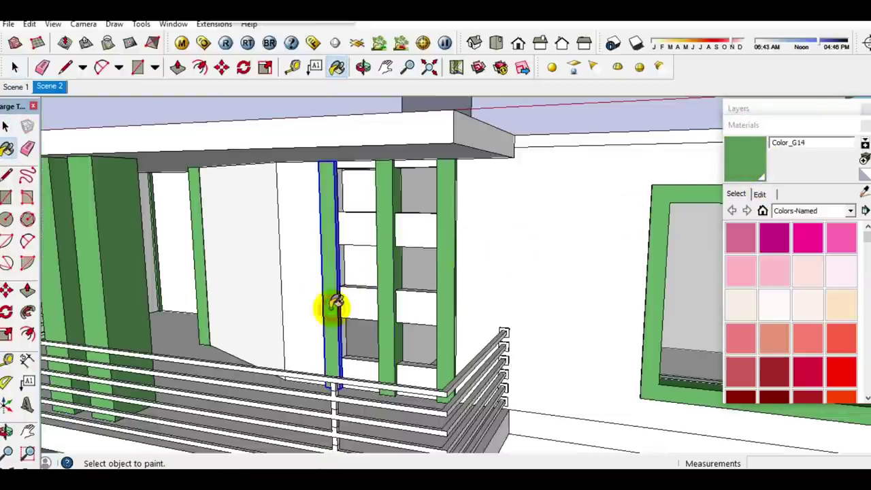
pyautogui.press('space')
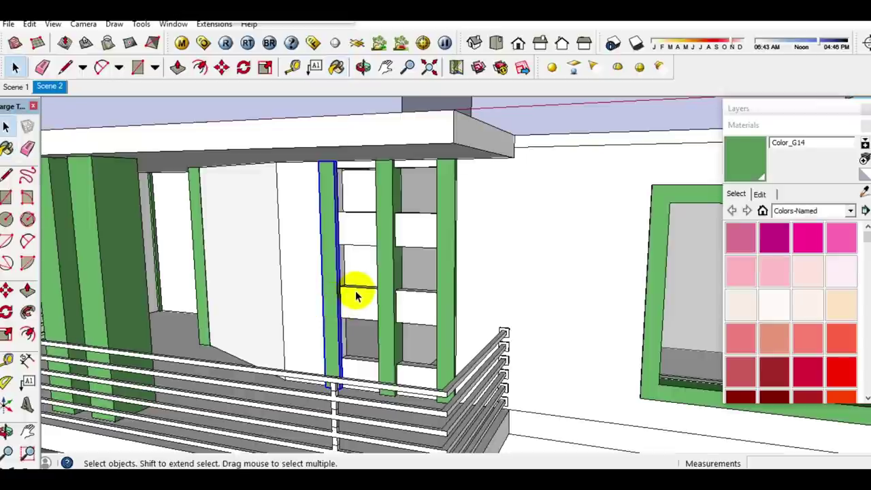
pyautogui.scroll(-3, 320, 237)
pyautogui.scroll(-3, 326, 238)
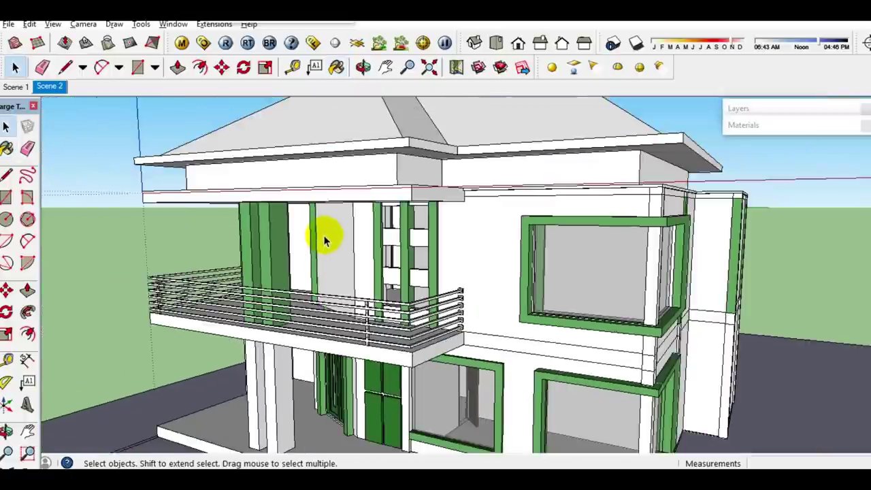
# - Place a Tape Measure guide line running from the roof ridge down the hip roof slope
pyautogui.scroll(-2, 317, 224)
pyautogui.moveTo(317, 224)
pyautogui.mouseDown(button='middle')
pyautogui.moveTo(490, 330)
pyautogui.moveTo(410, 204)
pyautogui.mouseUp(button='middle')
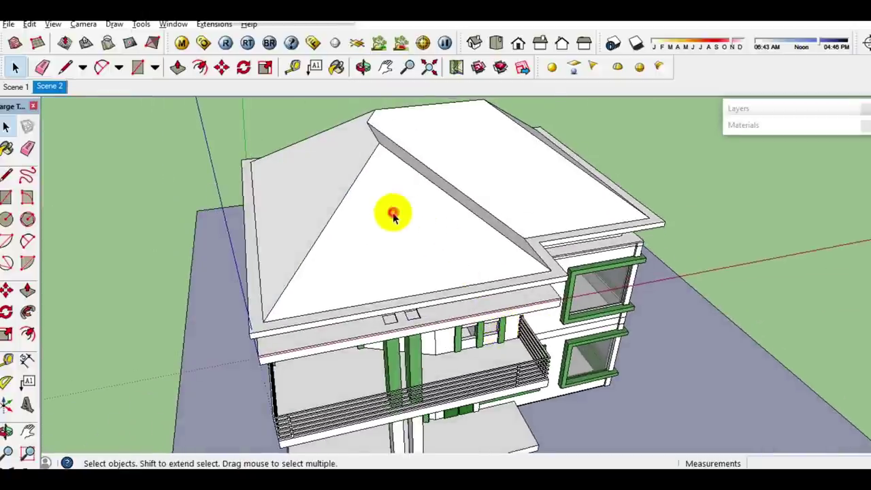
pyautogui.click(393, 214)
pyautogui.scroll(2, 394, 225)
pyautogui.click(97, 259)
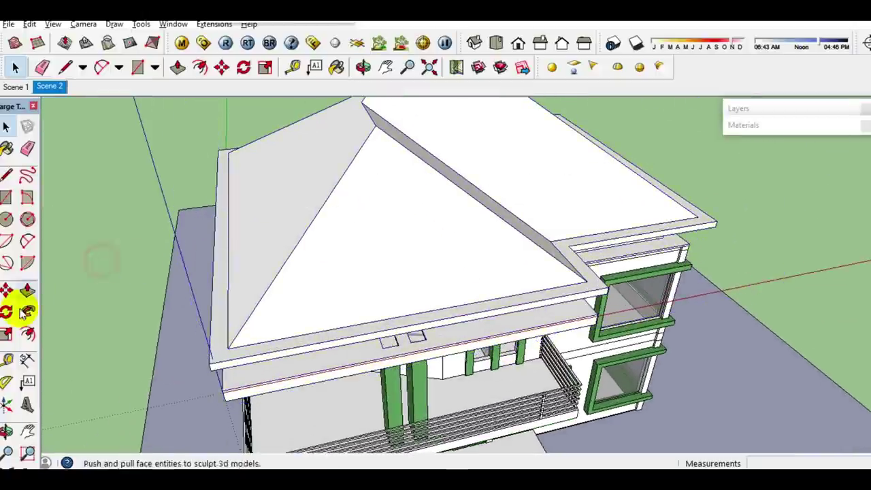
pyautogui.click(7, 359)
pyautogui.click(375, 129)
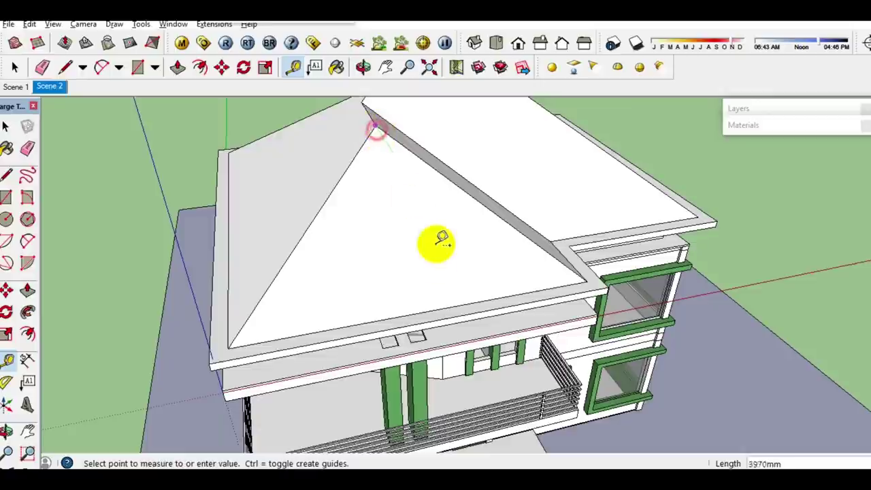
pyautogui.scroll(1, 431, 269)
pyautogui.click(427, 314)
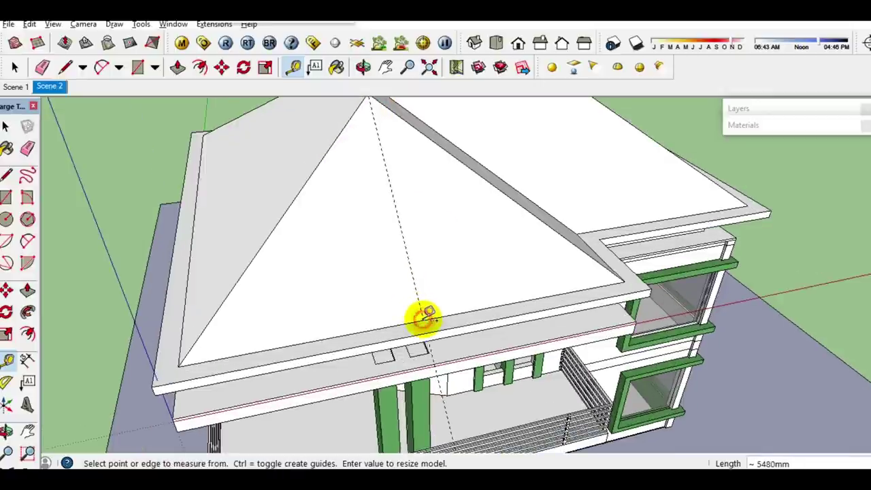
pyautogui.press('space')
# - Copy the guide out to the roof corner and divide the gap into 13 evenly spaced guides
pyautogui.press('m')
pyautogui.scroll(1, 405, 233)
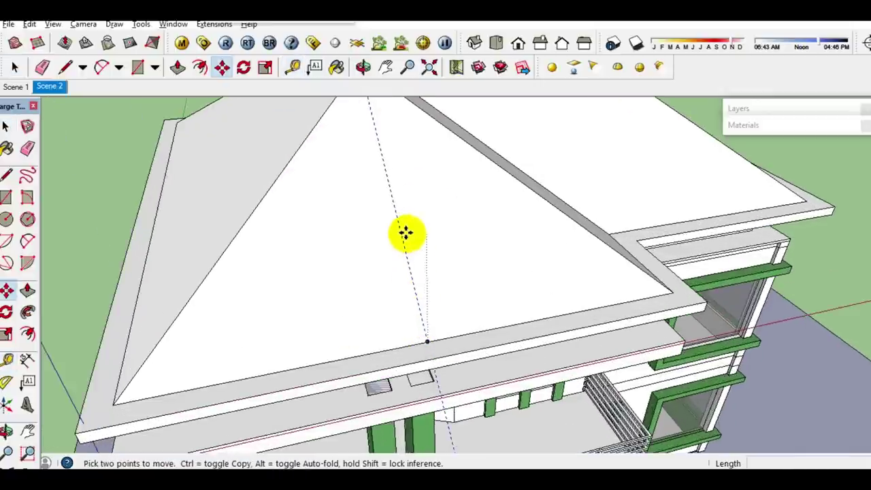
pyautogui.press('ctrl')
pyautogui.click(400, 244)
pyautogui.scroll(1, 657, 289)
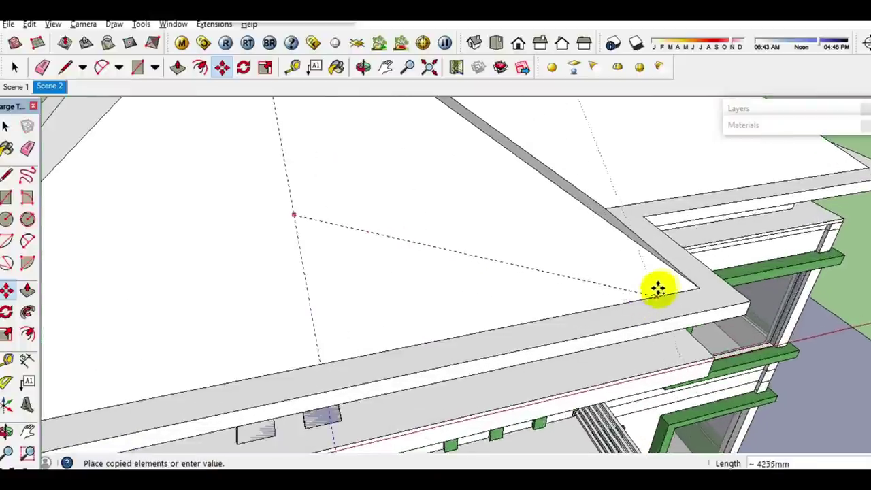
pyautogui.click(694, 285)
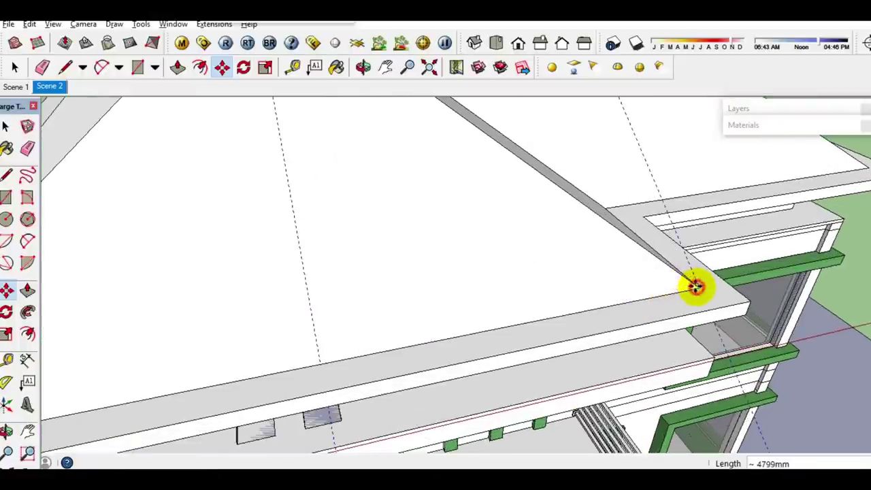
pyautogui.write('/13')
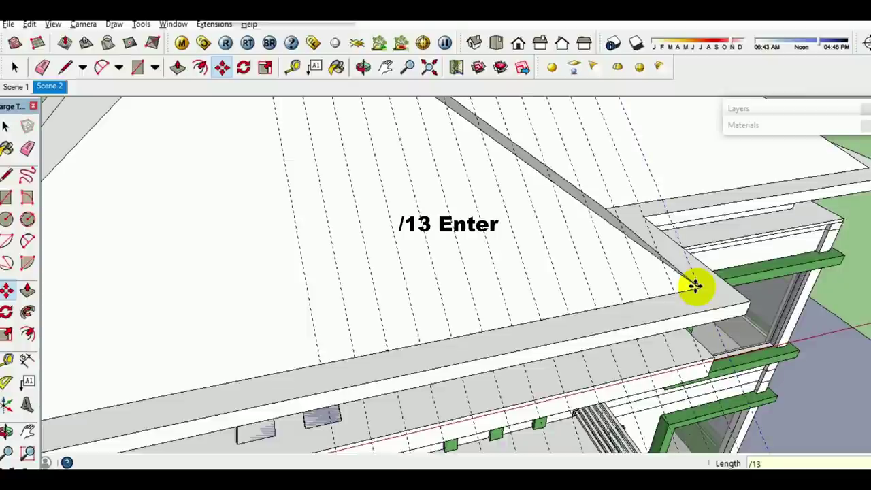
pyautogui.press('space')
pyautogui.scroll(2, 686, 281)
# - Begin drawing a line on the roof slope near the roof corner
pyautogui.moveTo(684, 282)
pyautogui.mouseDown(button='middle')
pyautogui.moveTo(603, 292)
pyautogui.moveTo(564, 320)
pyautogui.mouseUp(button='middle')
pyautogui.press('l')
pyautogui.click(568, 288)
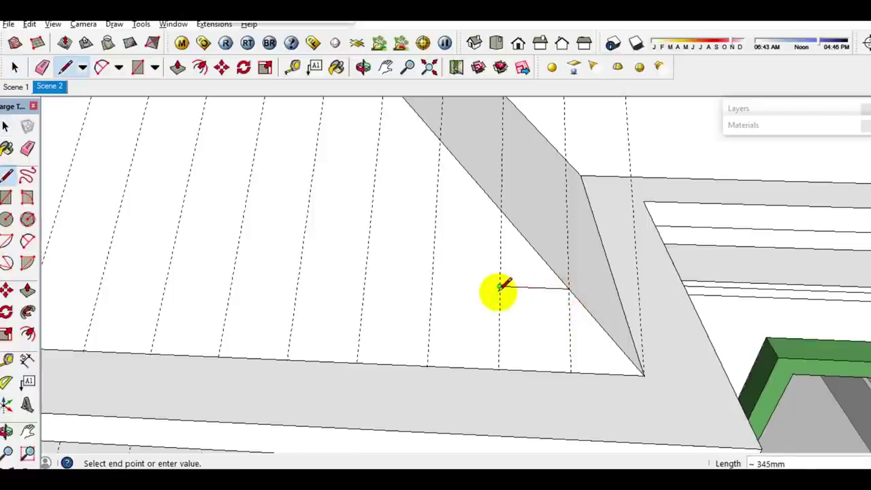
# - Draw a small square face between two guide lines at the roof edge
pyautogui.click(570, 370)
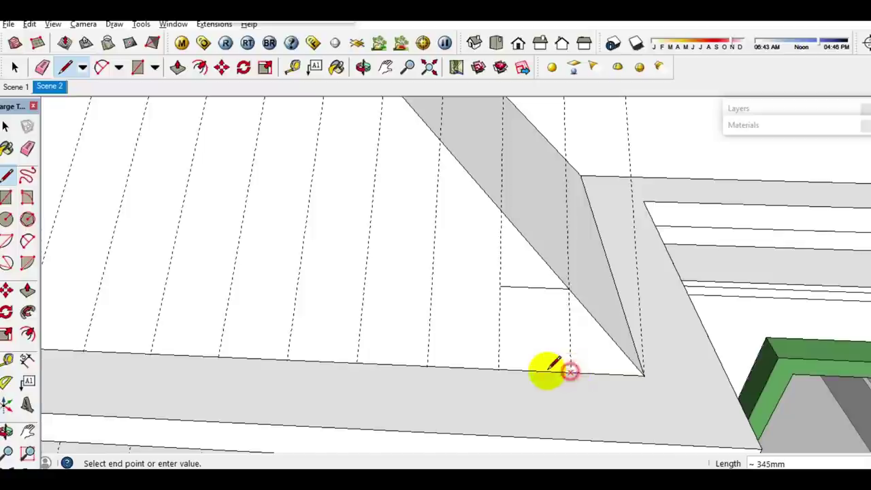
pyautogui.click(499, 368)
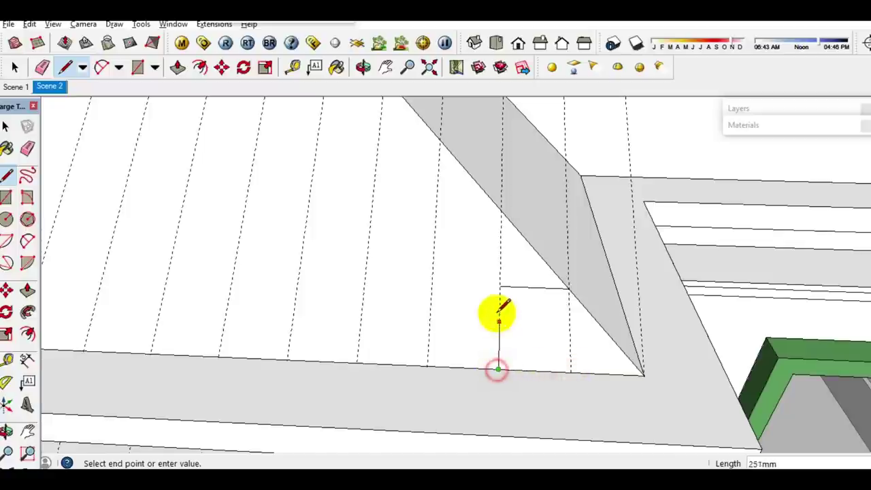
pyautogui.click(498, 287)
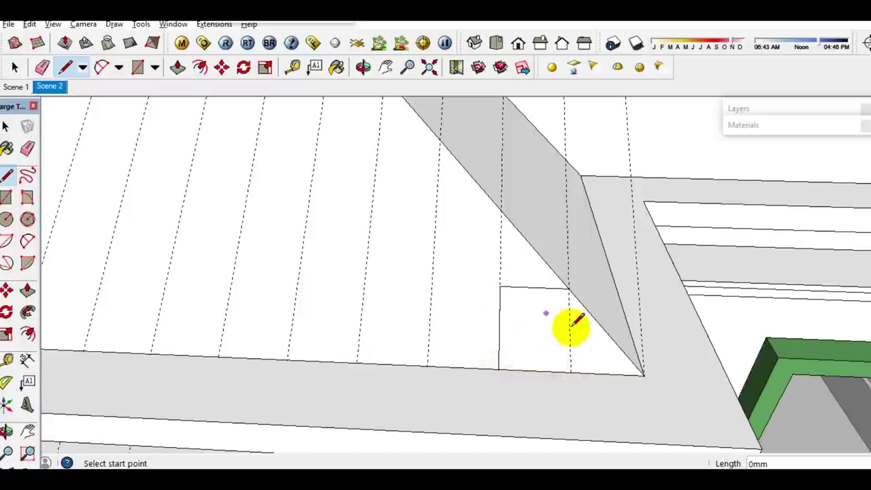
pyautogui.click(570, 371)
# - Make the square face a group, then convert that group into a component
pyautogui.press('space')
pyautogui.rightClick(537, 317)
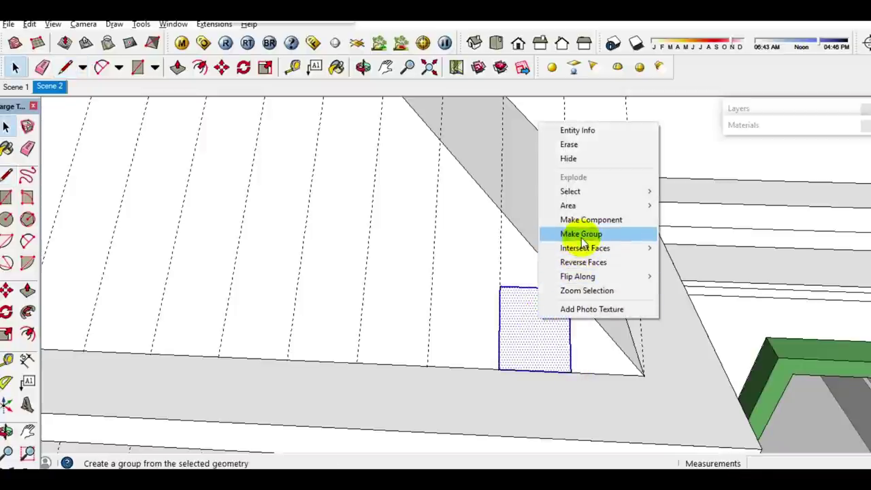
pyautogui.click(577, 233)
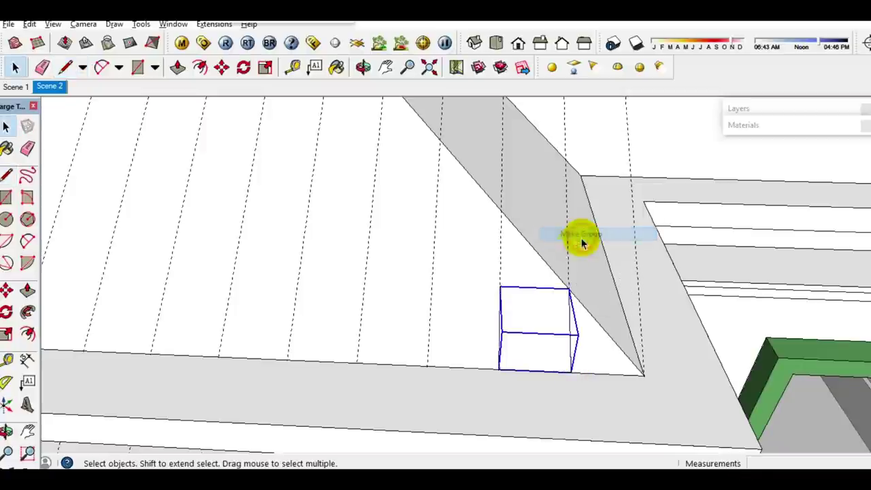
pyautogui.rightClick(526, 332)
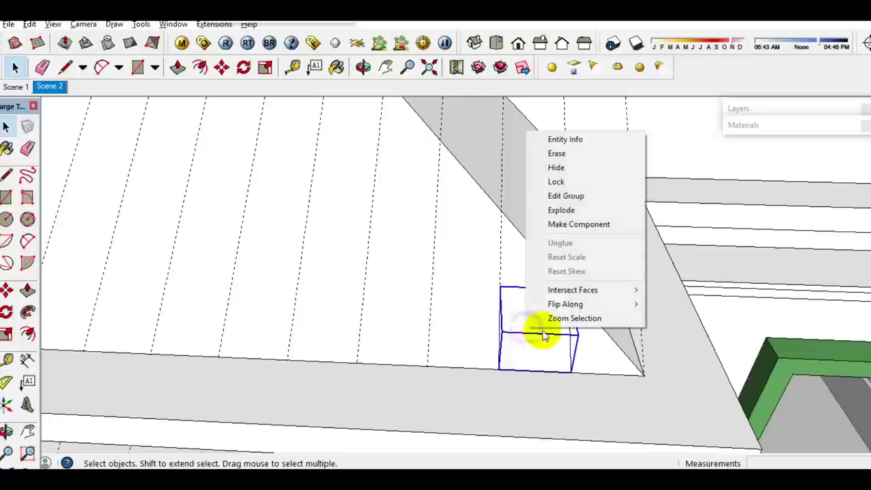
pyautogui.click(594, 228)
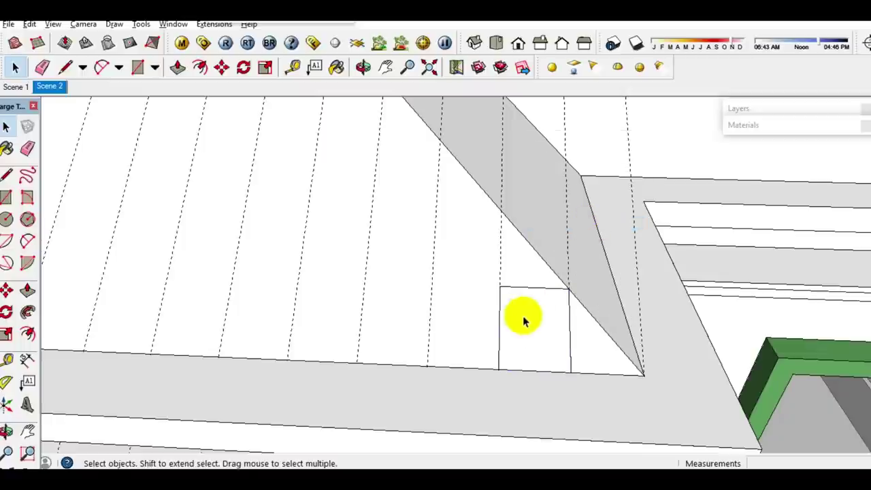
pyautogui.doubleClick(517, 320)
# - Paint the square tile's face with the olive Color_E16 material
pyautogui.press('b')
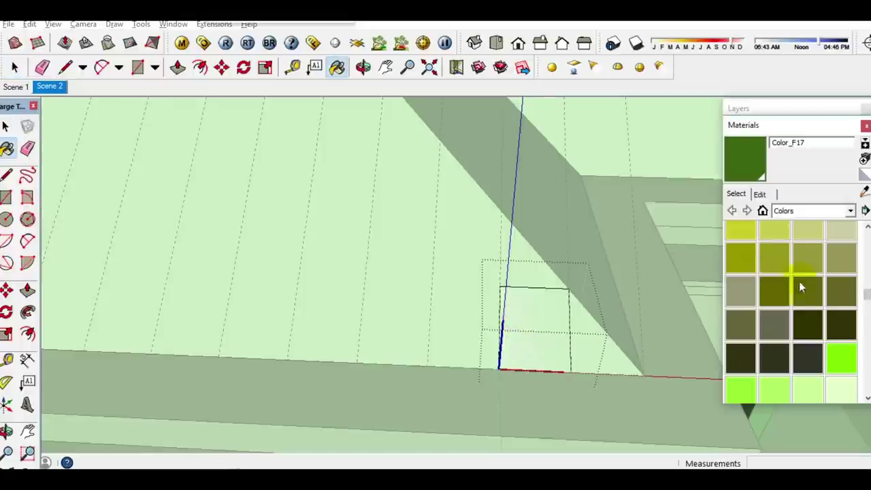
pyautogui.click(776, 300)
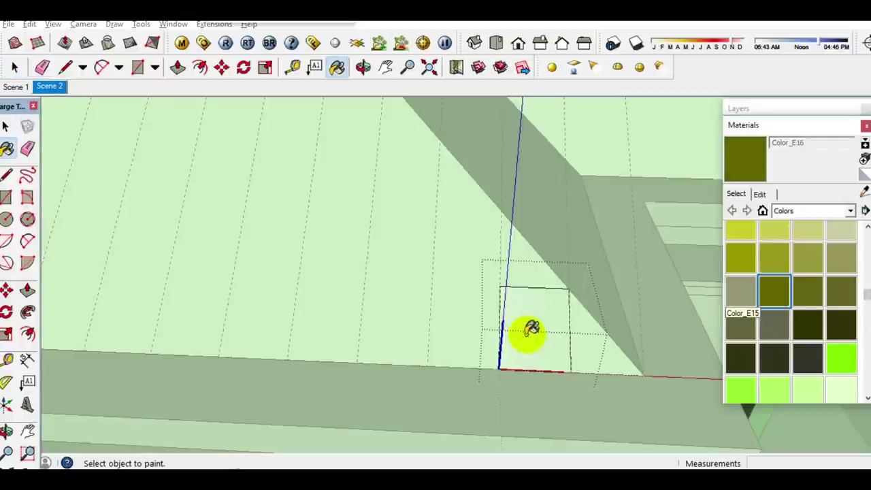
pyautogui.click(534, 326)
pyautogui.press('space')
pyautogui.click(765, 126)
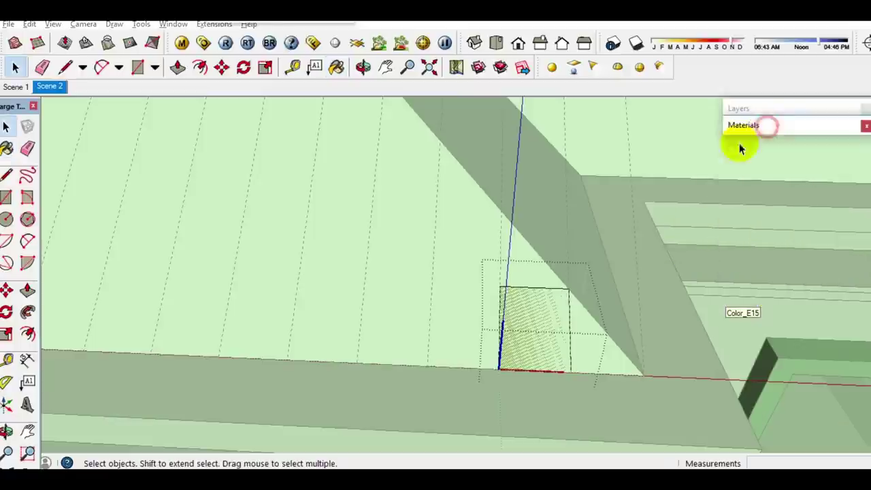
pyautogui.press('Escape')
# - Copy the tile diagonally up-left and group both tiles into a checkered pair
pyautogui.click(535, 346)
pyautogui.press('m')
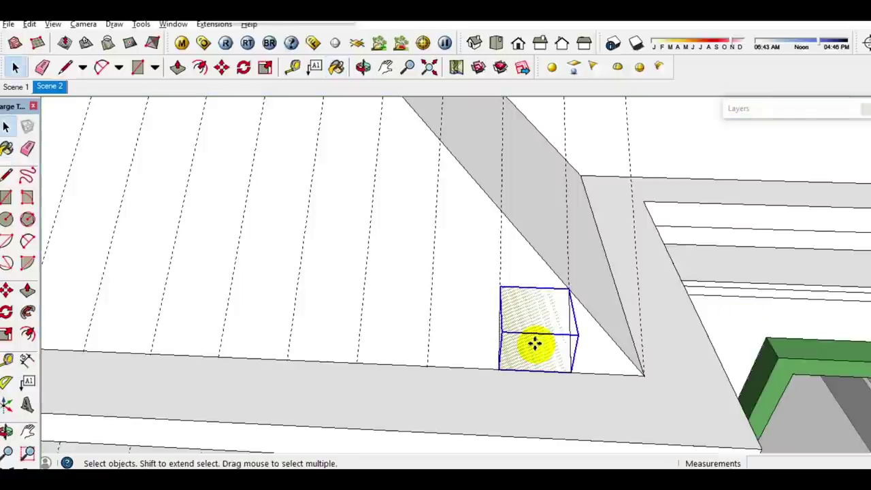
pyautogui.click(566, 367)
pyautogui.press('ctrl')
pyautogui.click(501, 287)
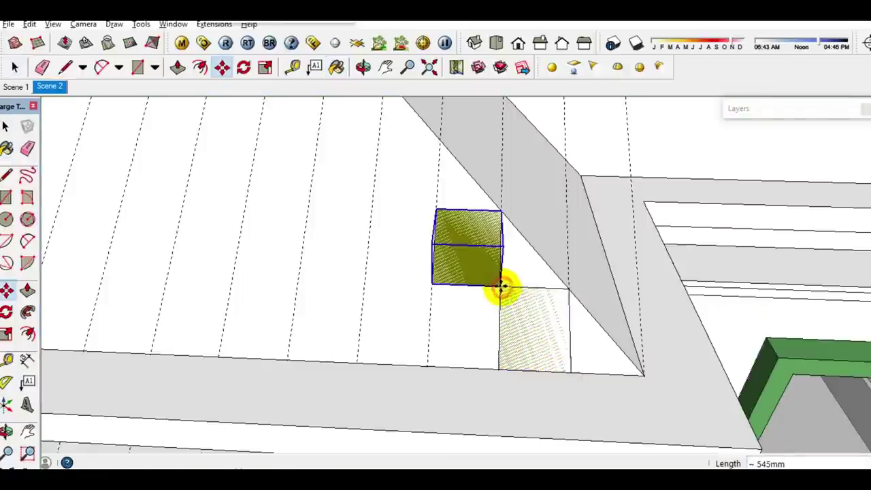
pyautogui.press('space')
pyautogui.rightClick(533, 326)
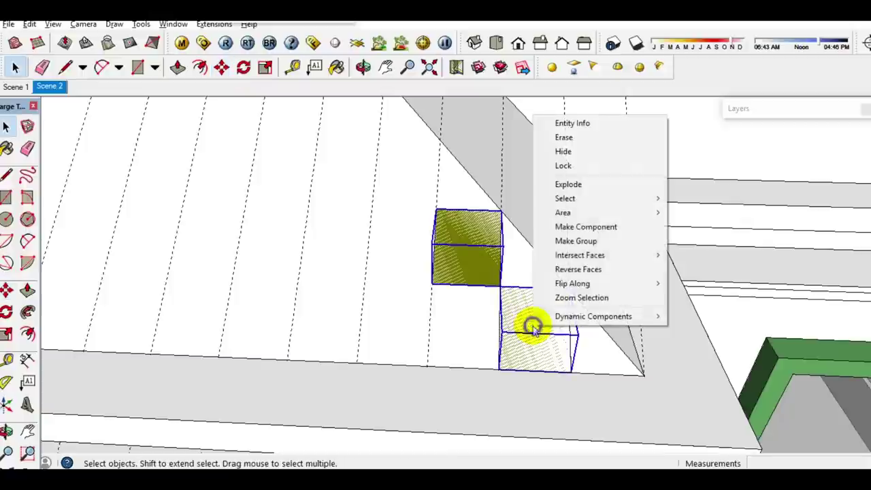
pyautogui.click(584, 242)
# - Move the tile pair so it sits against the roof ridge
pyautogui.press('m')
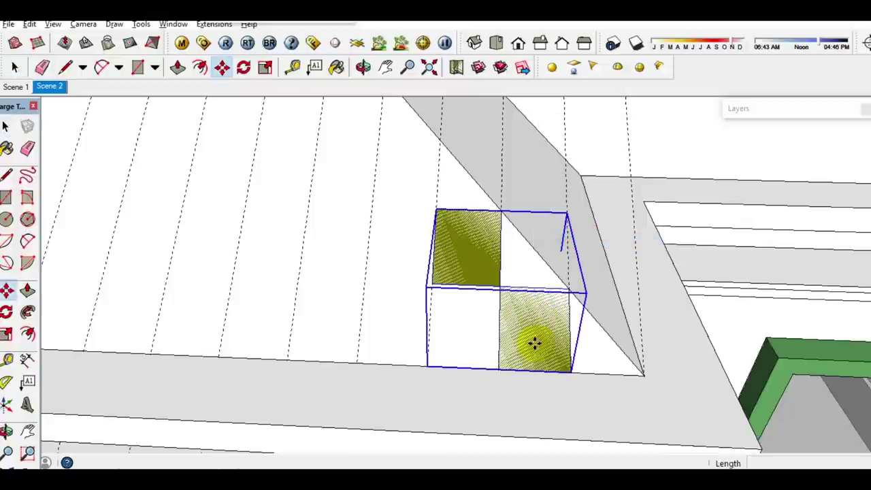
pyautogui.click(530, 372)
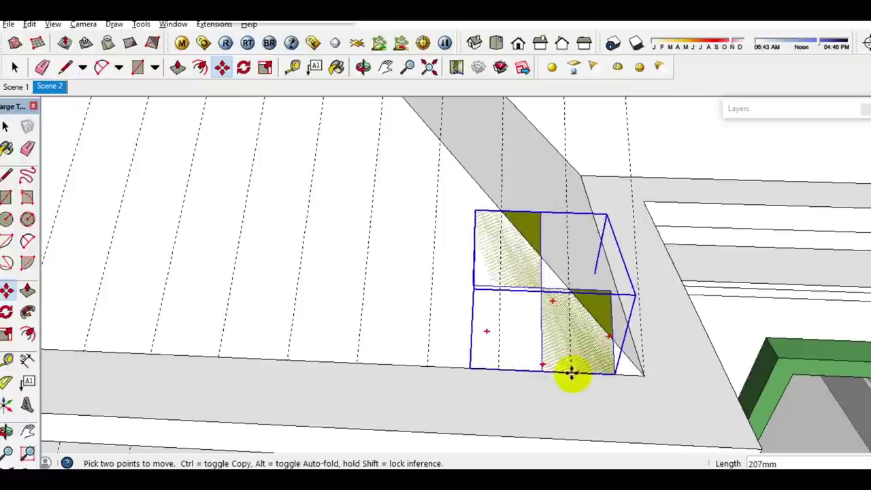
pyautogui.click(569, 373)
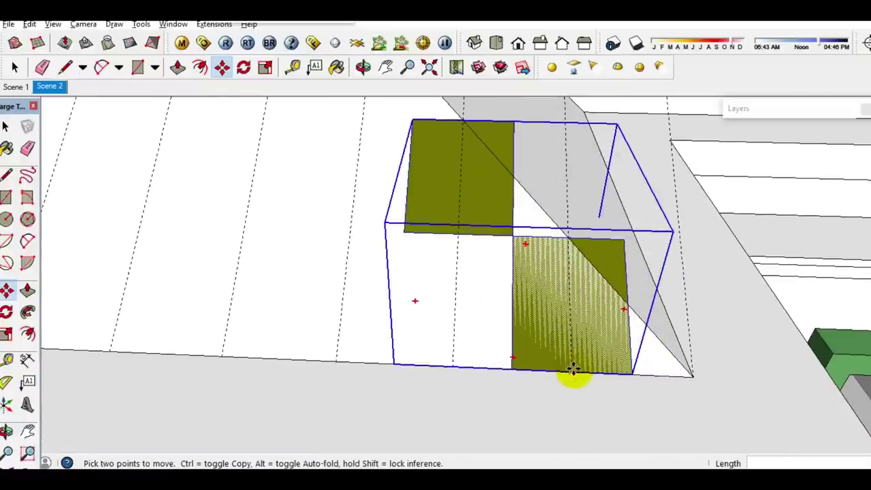
pyautogui.press('space')
pyautogui.scroll(-3, 570, 342)
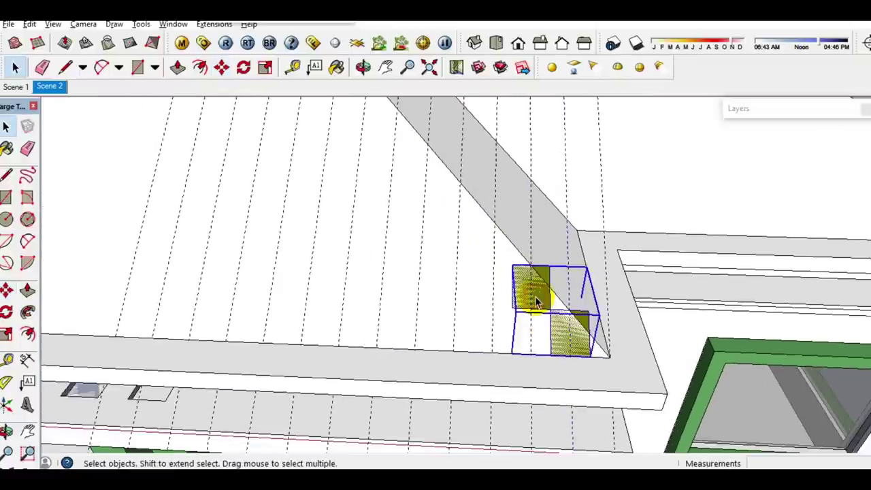
pyautogui.doubleClick(537, 302)
# - Copy the upper tile up-left along the ridge as an x12 array
pyautogui.click(544, 304)
pyautogui.scroll(2, 551, 306)
pyautogui.scroll(2, 559, 301)
pyautogui.press('m')
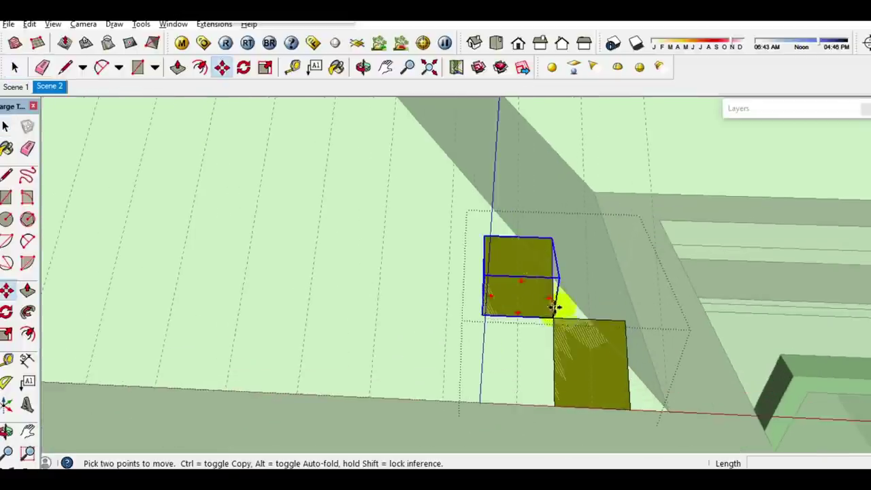
pyautogui.click(554, 317)
pyautogui.press('ctrl')
pyautogui.click(483, 236)
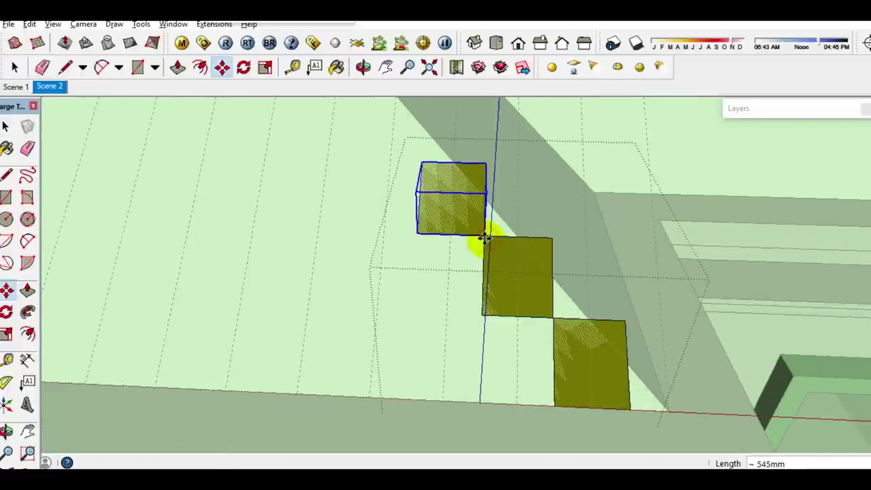
pyautogui.write('x12')
pyautogui.press('Return')
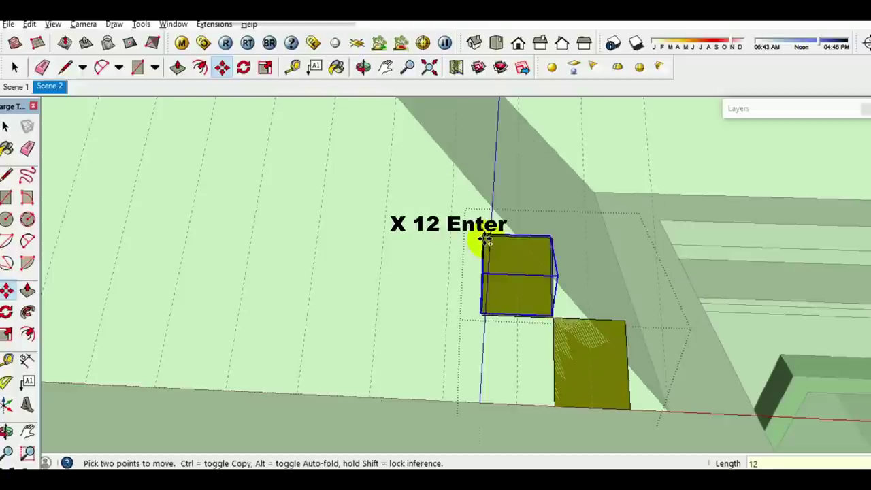
pyautogui.press('space')
# - Repeat the twelve-copy array of the upper tile from its corner up the ridge
pyautogui.click(529, 304)
pyautogui.press('m')
pyautogui.click(556, 318)
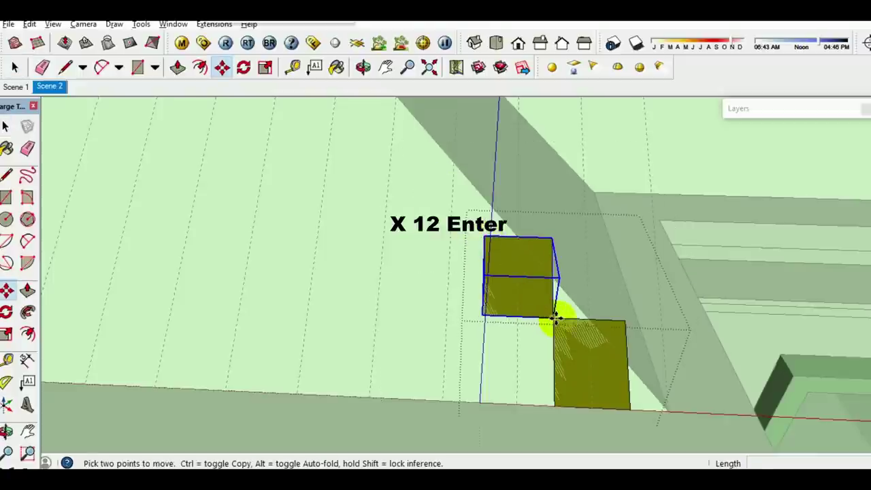
pyautogui.press('ctrl')
pyautogui.click(481, 238)
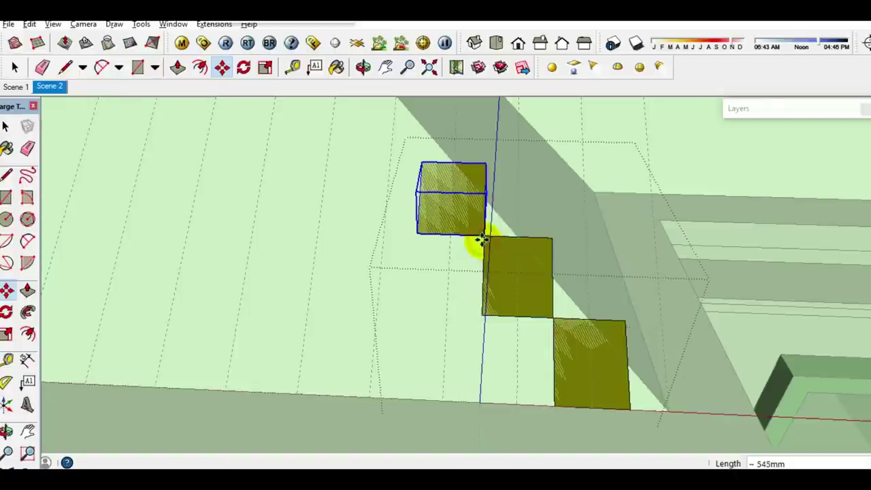
pyautogui.press('Return')
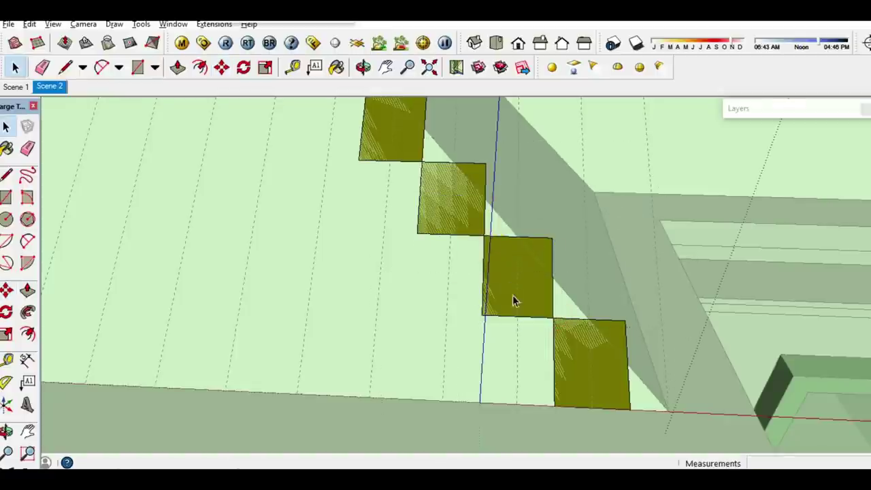
pyautogui.press('space')
# - Copy the top tile down the adjoining hip ridge
pyautogui.scroll(-3, 510, 289)
pyautogui.moveTo(515, 295); pyautogui.dragTo(398, 198, button='middle')
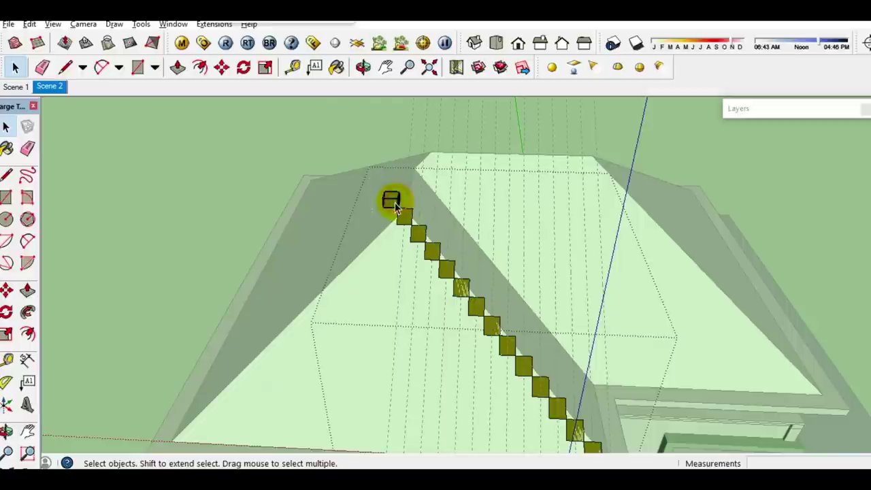
pyautogui.scroll(1, 401, 218)
pyautogui.scroll(1, 404, 214)
pyautogui.scroll(1, 404, 219)
pyautogui.press('m')
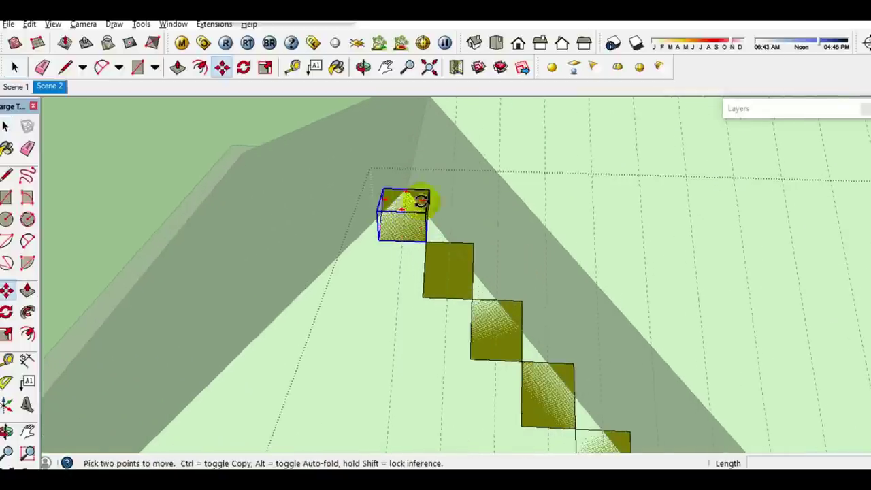
pyautogui.keyDown('ctrl'); pyautogui.moveTo(402, 211); pyautogui.dragTo(379, 236); pyautogui.keyUp('ctrl')
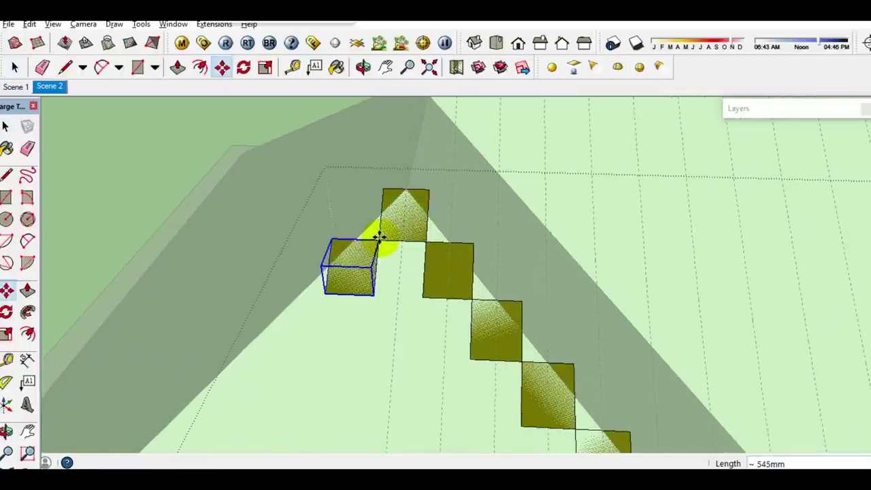
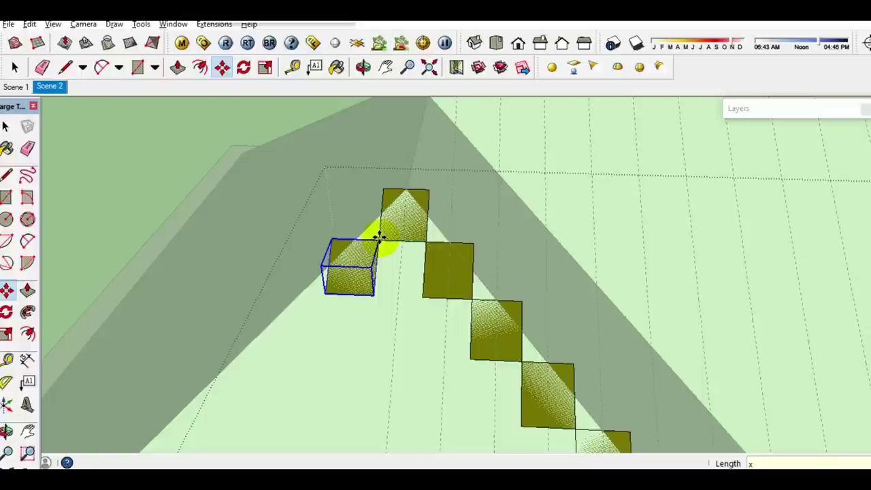
# - Finish the twelve-box array and window-select the whole stair of tile boxes
pyautogui.press('Return')
pyautogui.press('space')
pyautogui.scroll(-3, 398, 242)
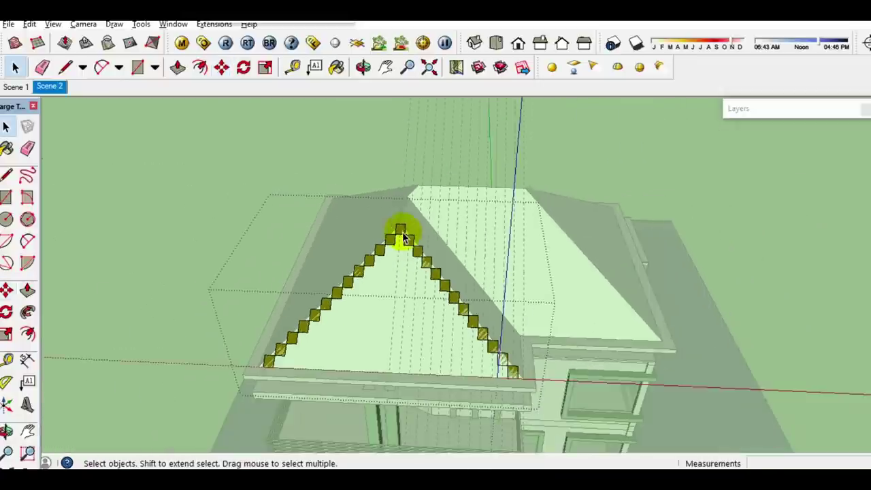
pyautogui.moveTo(243, 211); pyautogui.dragTo(572, 412)
pyautogui.scroll(2, 369, 272)
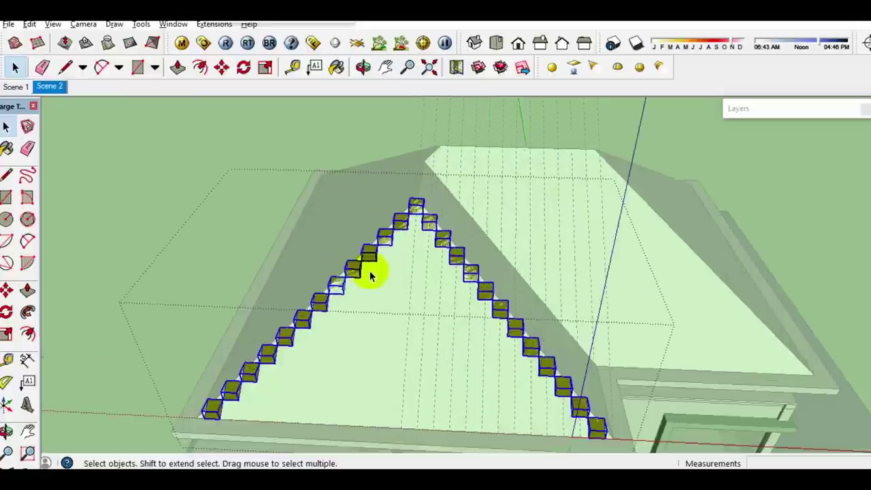
pyautogui.scroll(1, 404, 282)
pyautogui.scroll(2, 422, 204)
# - Copy the stair of boxes one row higher and repeat it x12 up the roof face
pyautogui.press('m')
pyautogui.scroll(2, 436, 185)
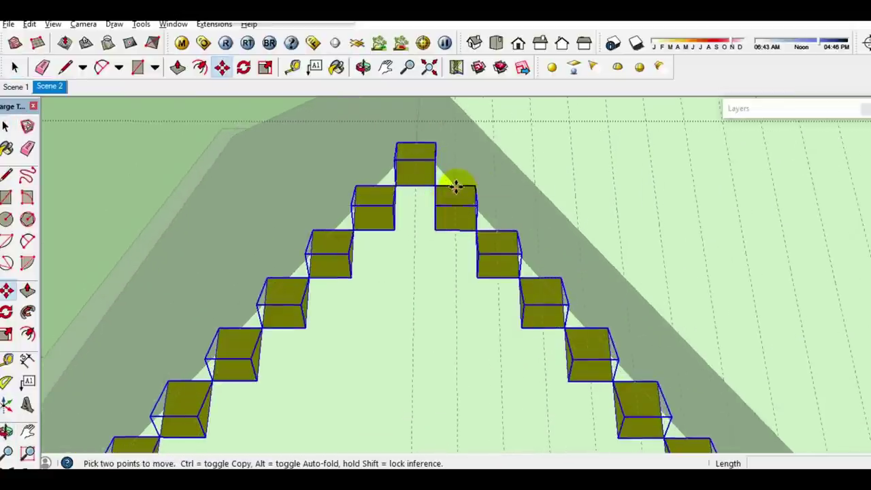
pyautogui.press('ctrl')
pyautogui.click(474, 185)
pyautogui.click(473, 234)
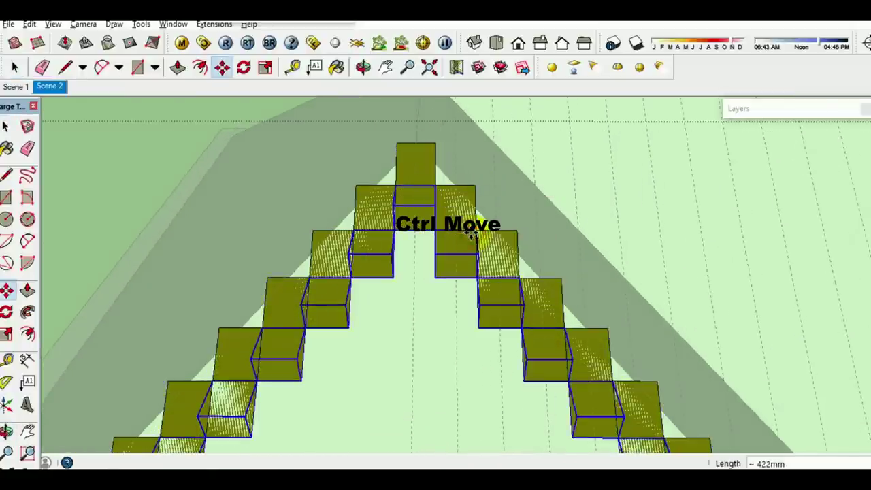
pyautogui.write('x')
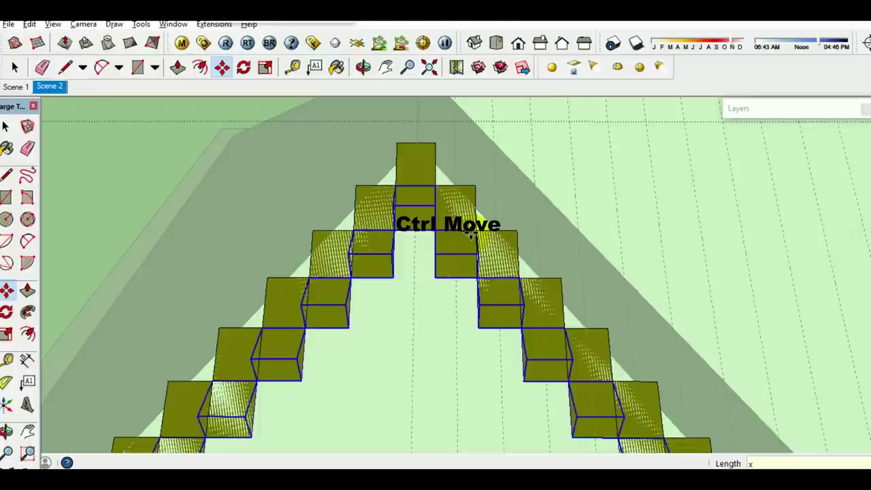
pyautogui.press('Return')
# - Delete the surplus tile boxes hanging below the eave
pyautogui.scroll(-3, 472, 237)
pyautogui.moveTo(470, 249)
pyautogui.mouseDown(button='middle')
pyautogui.moveTo(457, 195)
pyautogui.moveTo(591, 388)
pyautogui.mouseUp(button='middle')
pyautogui.moveTo(703, 425); pyautogui.dragTo(125, 254)
pyautogui.press('Delete')
# - Delete the lowest row of roof boxes and clear the selection
pyautogui.scroll(2, 465, 252)
pyautogui.moveTo(151, 245); pyautogui.dragTo(152, 245)
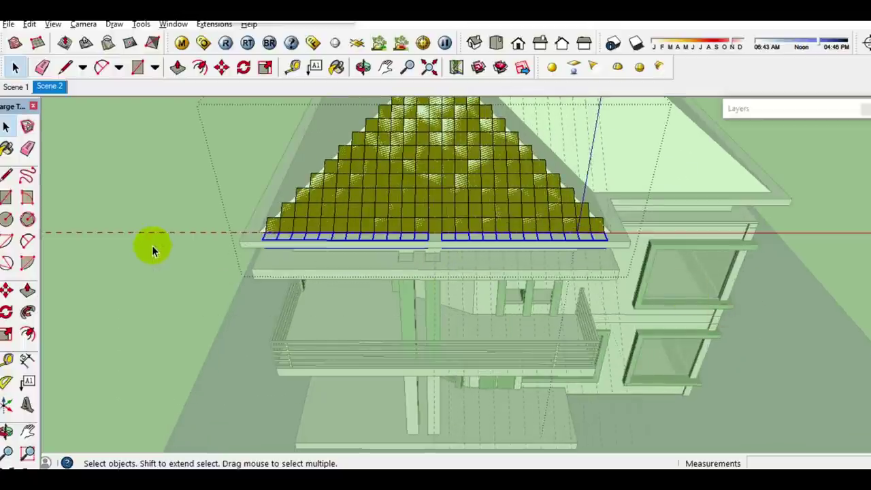
pyautogui.press('Delete')
pyautogui.scroll(-2, 367, 237)
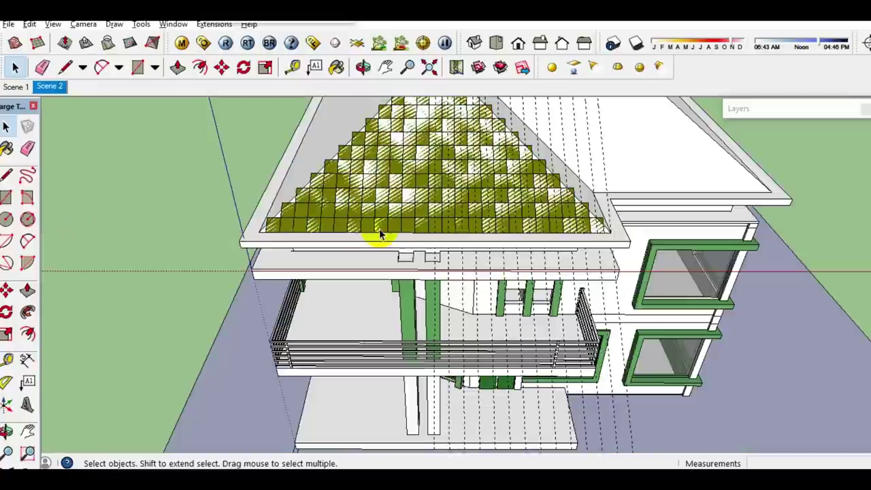
pyautogui.scroll(-2, 387, 238)
pyautogui.scroll(-2, 397, 285)
pyautogui.moveTo(231, 122); pyautogui.dragTo(231, 122)
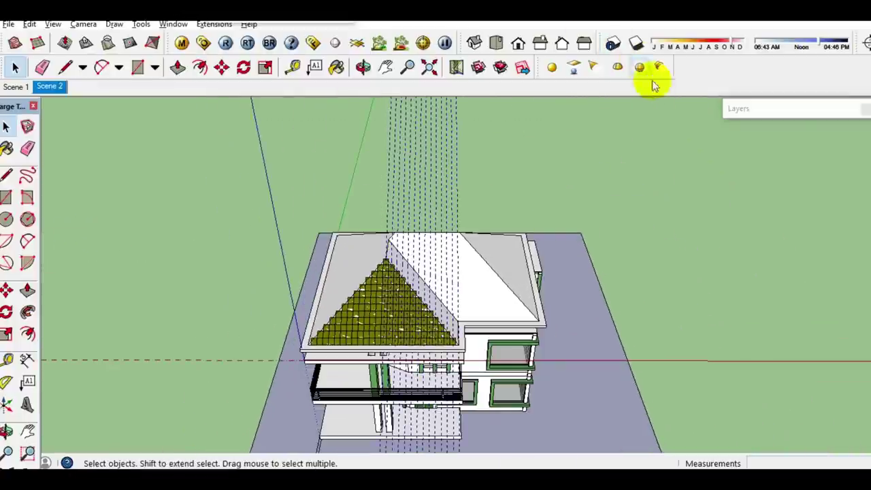
pyautogui.scroll(2, 422, 331)
pyautogui.scroll(3, 472, 361)
# - Paste a tile box at the eave corner and rotate it 90 degrees
pyautogui.scroll(2, 397, 370)
pyautogui.scroll(2, 419, 367)
pyautogui.scroll(-2, 422, 369)
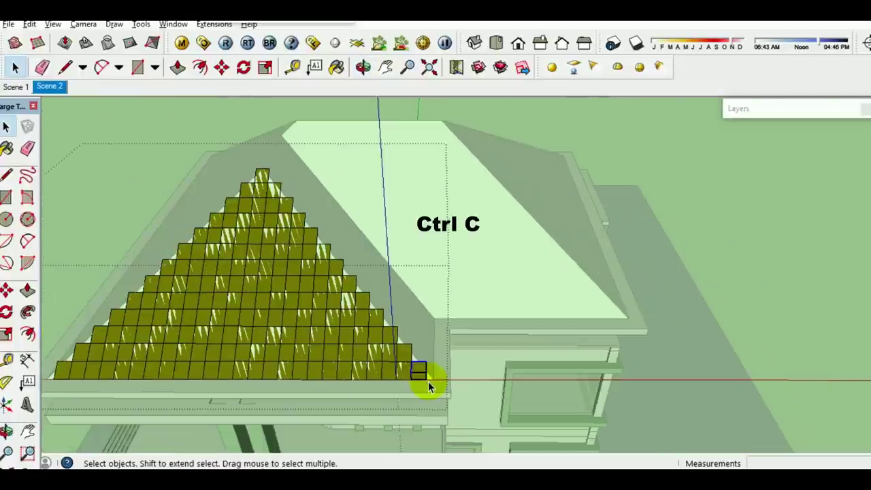
pyautogui.moveTo(429, 386)
pyautogui.mouseDown(button='middle')
pyautogui.moveTo(422, 369)
pyautogui.moveTo(288, 361)
pyautogui.mouseUp(button='middle')
pyautogui.scroll(3, 282, 355)
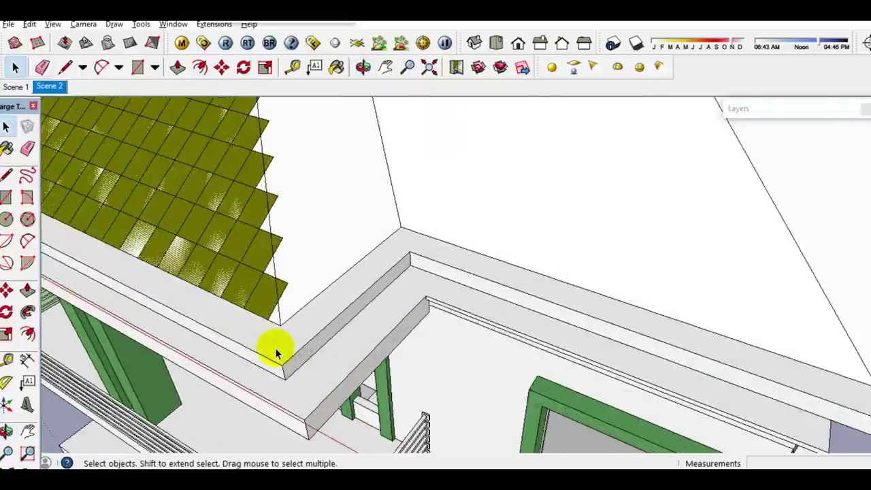
pyautogui.scroll(2, 278, 352)
pyautogui.scroll(1, 277, 352)
pyautogui.hotkey('ctrl', 'v')
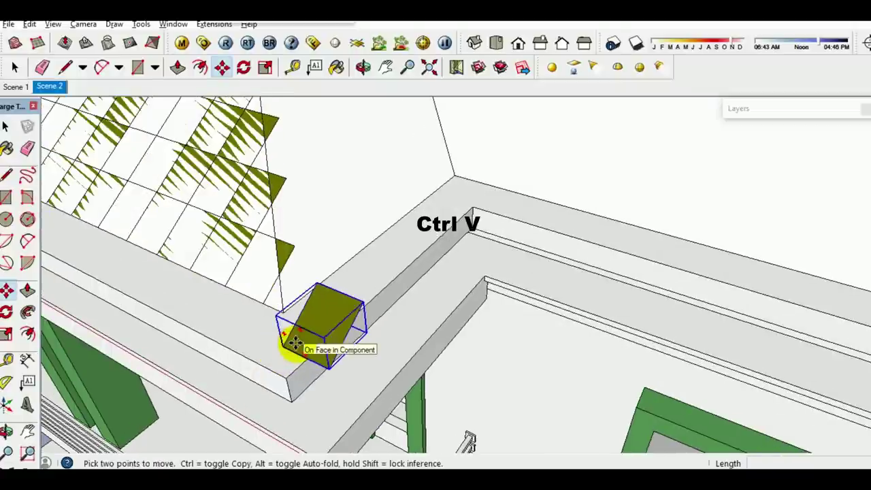
pyautogui.click(329, 297)
pyautogui.press('q')
pyautogui.click(320, 316)
pyautogui.click(350, 299)
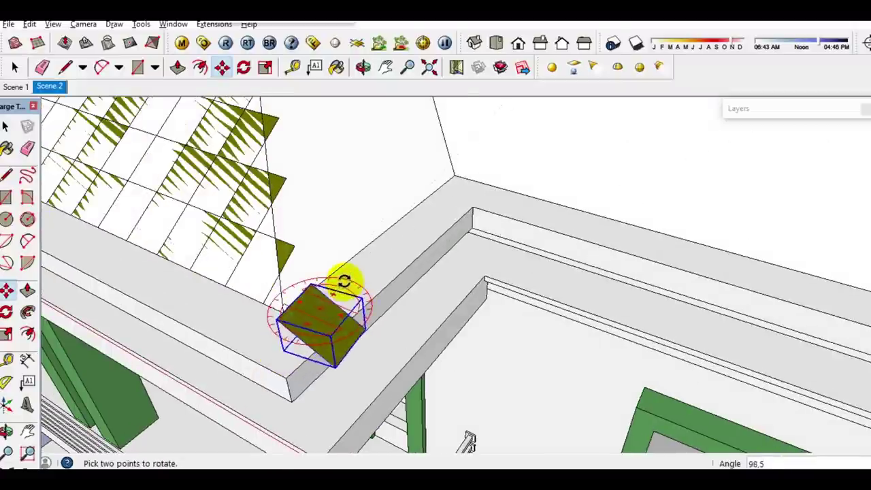
pyautogui.click(338, 289)
# - Make the rotated box at the eave corner a group
pyautogui.press('m')
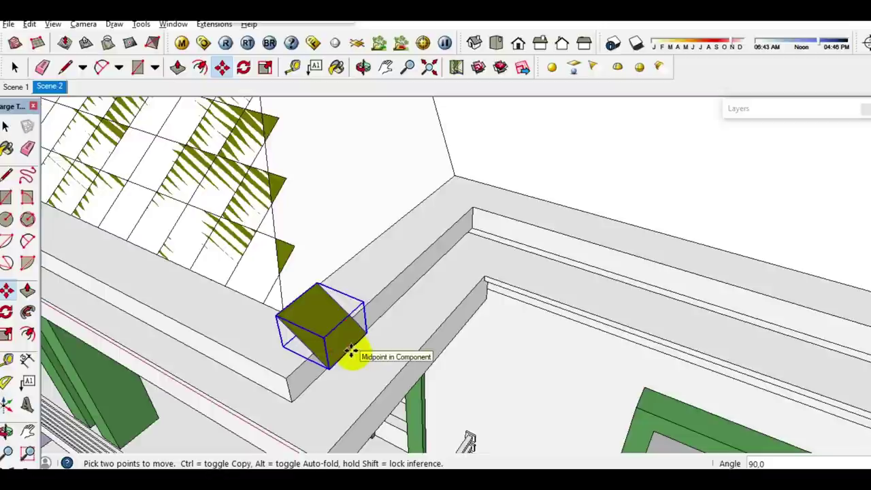
pyautogui.scroll(3, 418, 202)
pyautogui.scroll(2, 447, 178)
pyautogui.keyDown('shift'); pyautogui.moveTo(462, 178); pyautogui.dragTo(409, 356, button='middle'); pyautogui.keyUp('shift')
pyautogui.press('m')
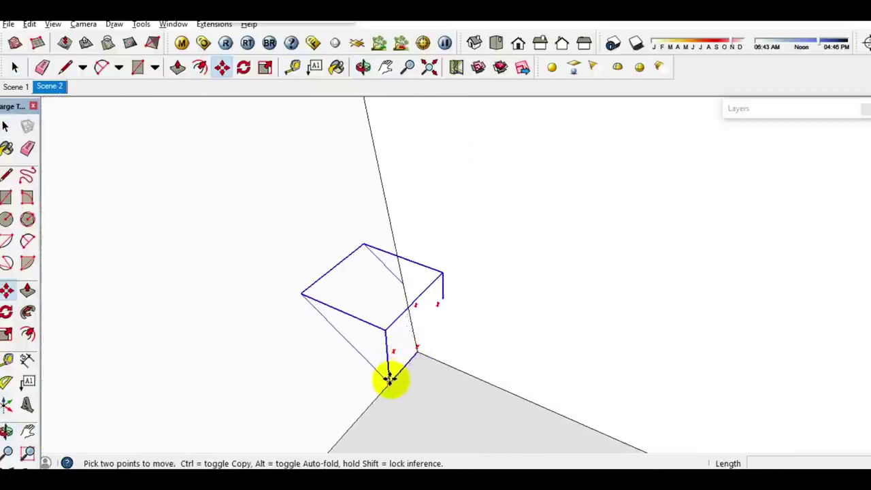
pyautogui.click(389, 381)
pyautogui.press('ctrl')
pyautogui.rightClick(371, 291)
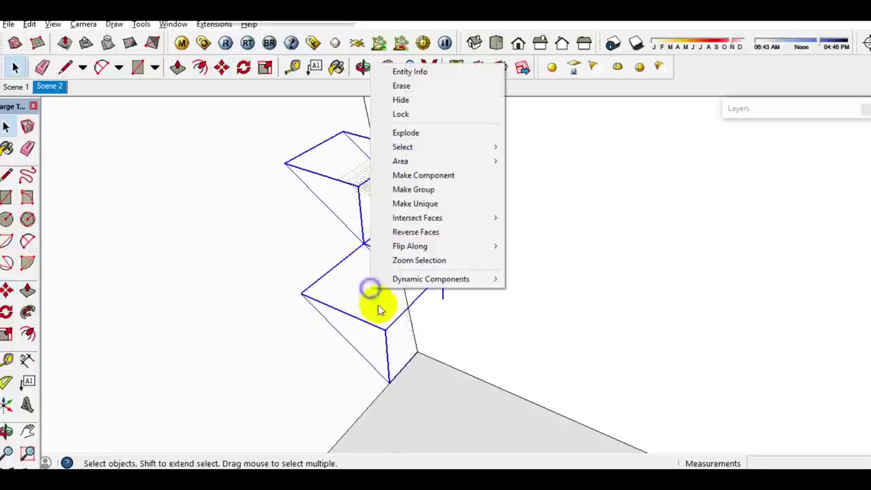
pyautogui.click(424, 195)
# - Copy the box up the hip edge as a x9 array
pyautogui.scroll(5, 380, 288)
pyautogui.moveTo(374, 287); pyautogui.dragTo(371, 342, button='middle')
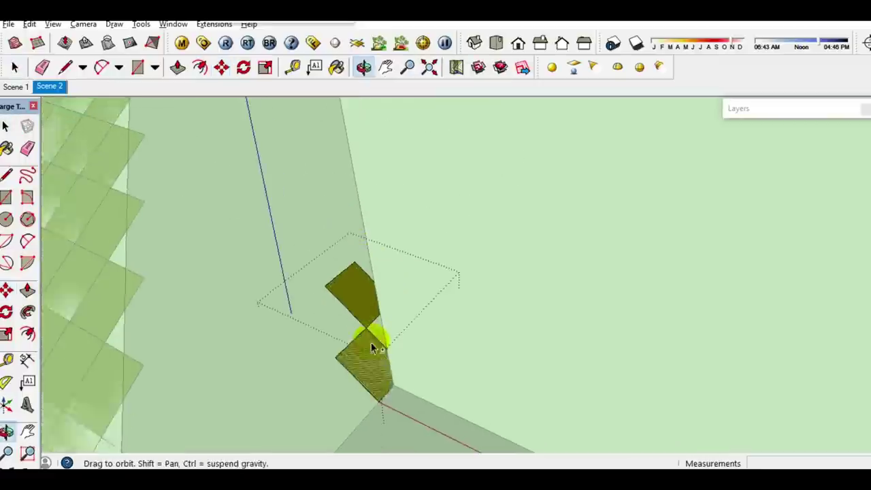
pyautogui.moveTo(313, 248); pyautogui.dragTo(390, 328)
pyautogui.scroll(1, 381, 342)
pyautogui.press('m')
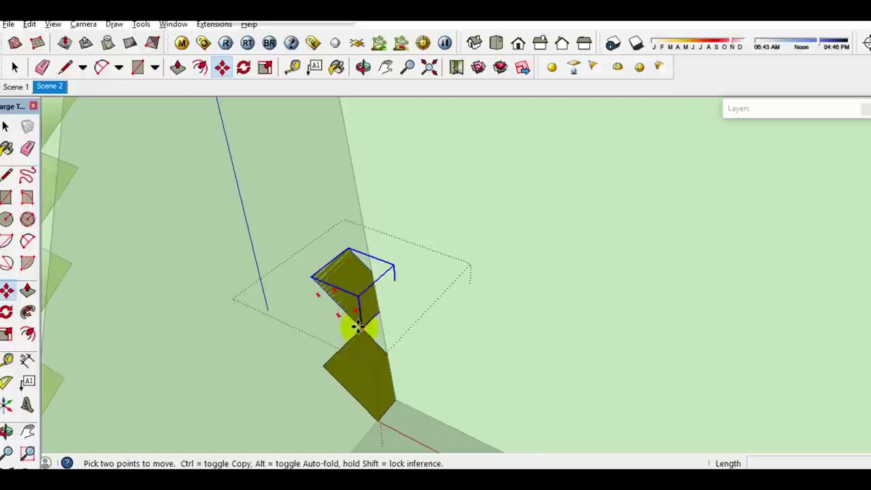
pyautogui.click(357, 327)
pyautogui.press('ctrl')
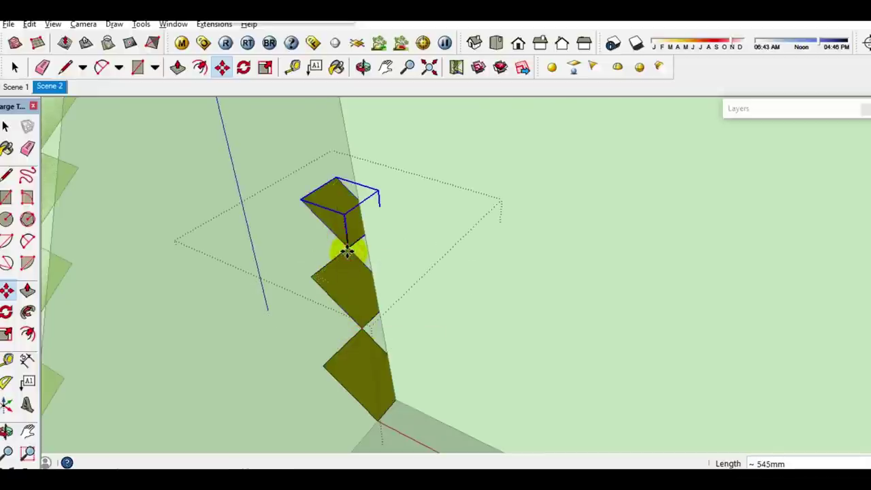
pyautogui.write('9')
pyautogui.press('Return')
pyautogui.scroll(-3, 347, 251)
pyautogui.press('space')
# - Extend the column from its top box with nine more copies up to the apex
pyautogui.moveTo(347, 251); pyautogui.dragTo(345, 272, button='middle')
pyautogui.scroll(3, 345, 267)
pyautogui.scroll(2, 355, 240)
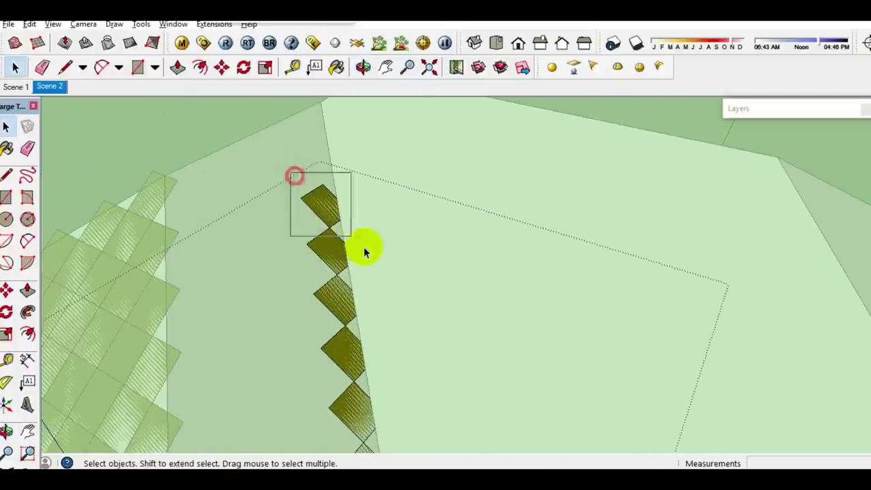
pyautogui.click(328, 211)
pyautogui.click(328, 225)
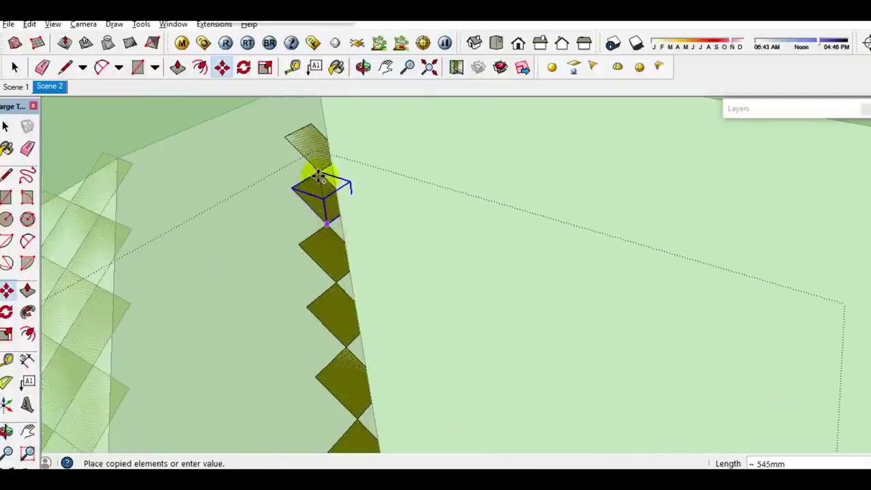
pyautogui.write('9')
pyautogui.press('Return')
pyautogui.scroll(-2, 318, 173)
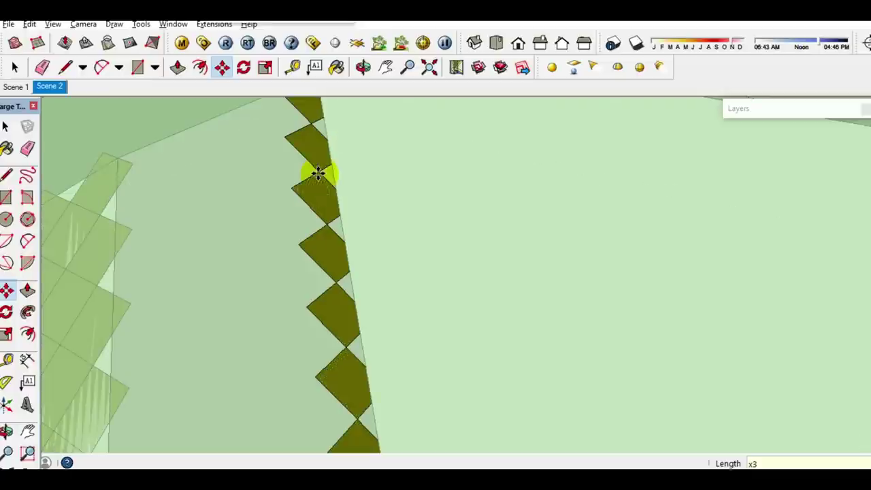
pyautogui.press('space')
pyautogui.moveTo(317, 171); pyautogui.dragTo(330, 220, button='middle')
pyautogui.scroll(-3, 311, 143)
pyautogui.scroll(-2, 303, 184)
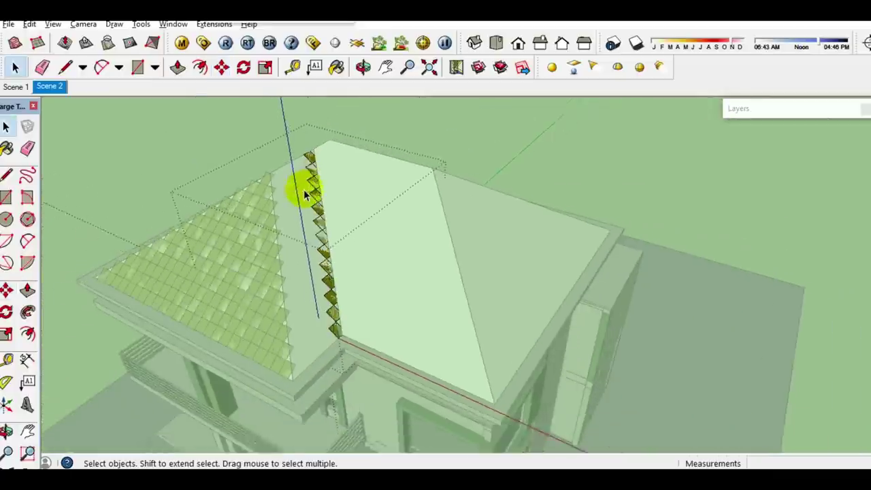
# - Copy the hip box column sideways five times across the slope
pyautogui.moveTo(286, 137); pyautogui.dragTo(401, 402)
pyautogui.scroll(2, 310, 346)
pyautogui.scroll(2, 317, 247)
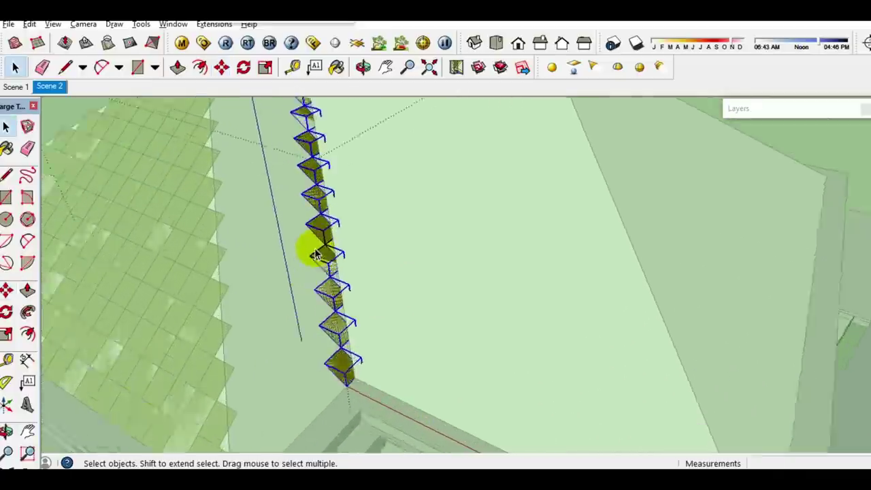
pyautogui.scroll(2, 311, 247)
pyautogui.scroll(1, 328, 200)
pyautogui.press('m')
pyautogui.click(327, 194)
pyautogui.press('ctrl')
pyautogui.write('x5')
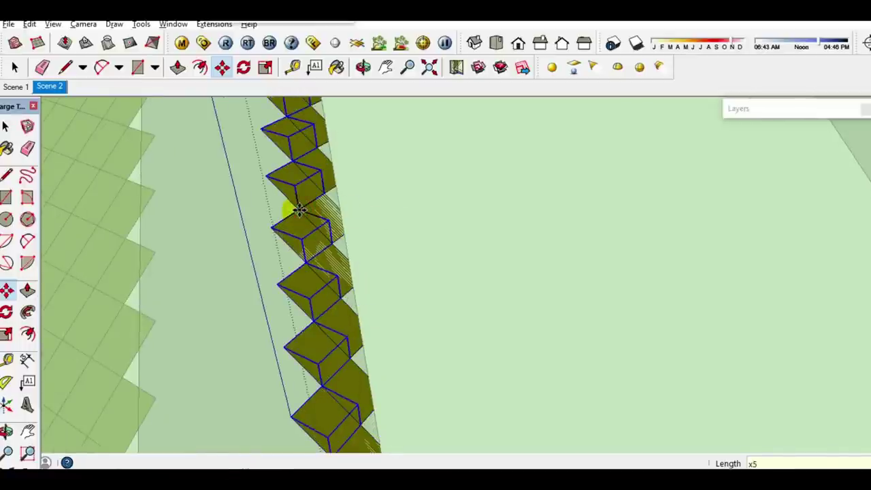
pyautogui.press('Return')
pyautogui.press('space')
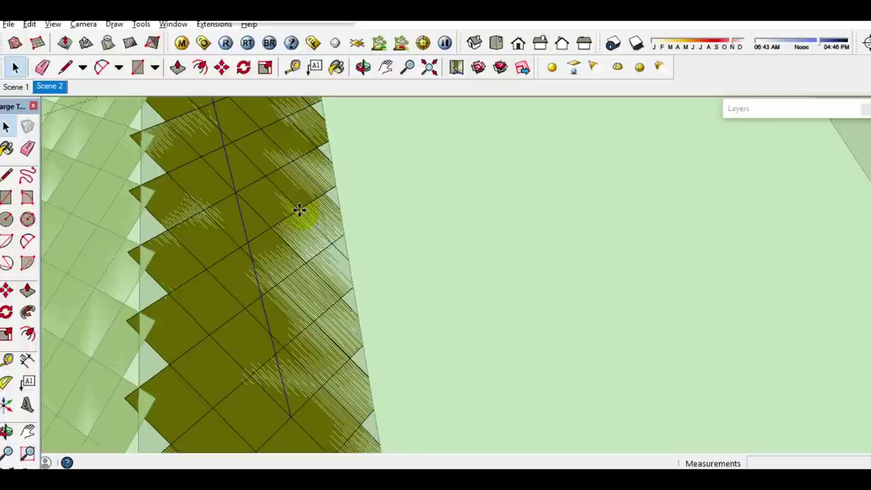
# - Shift the tiles 52mm so they line up with the eave edge
pyautogui.scroll(-3, 286, 238)
pyautogui.scroll(-2, 252, 340)
pyautogui.scroll(3, 243, 401)
pyautogui.scroll(2, 245, 400)
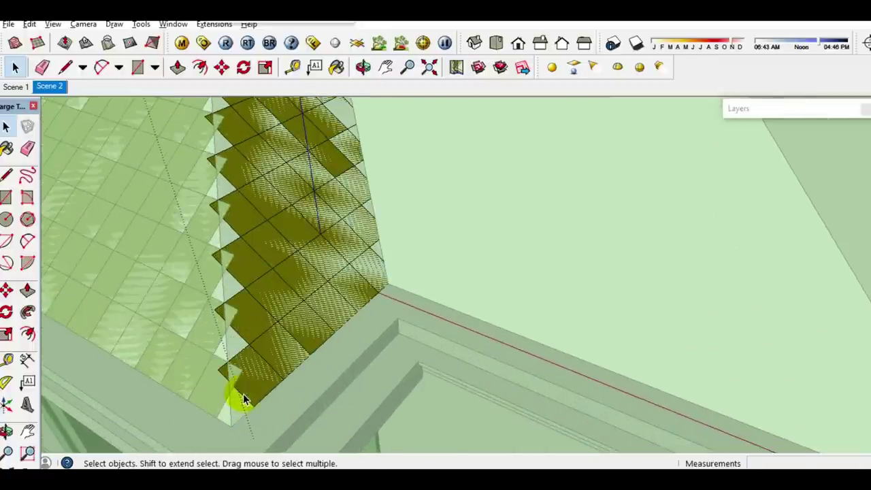
pyautogui.scroll(2, 243, 400)
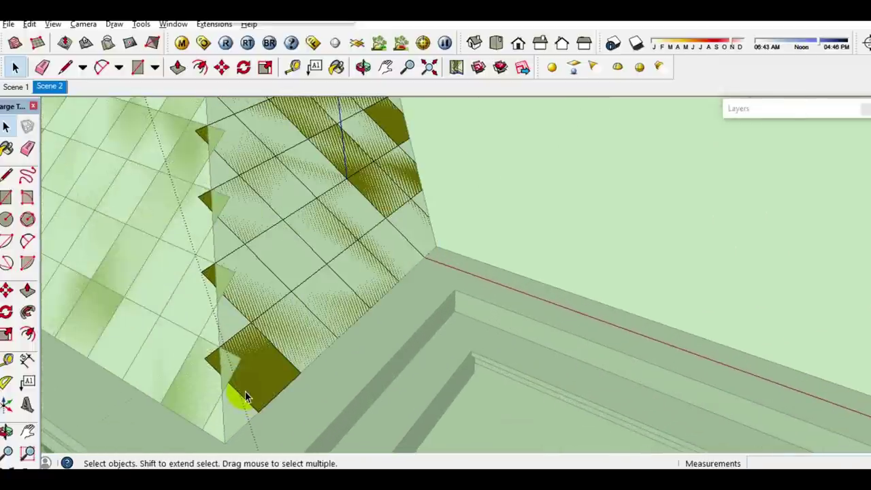
pyautogui.scroll(1, 257, 416)
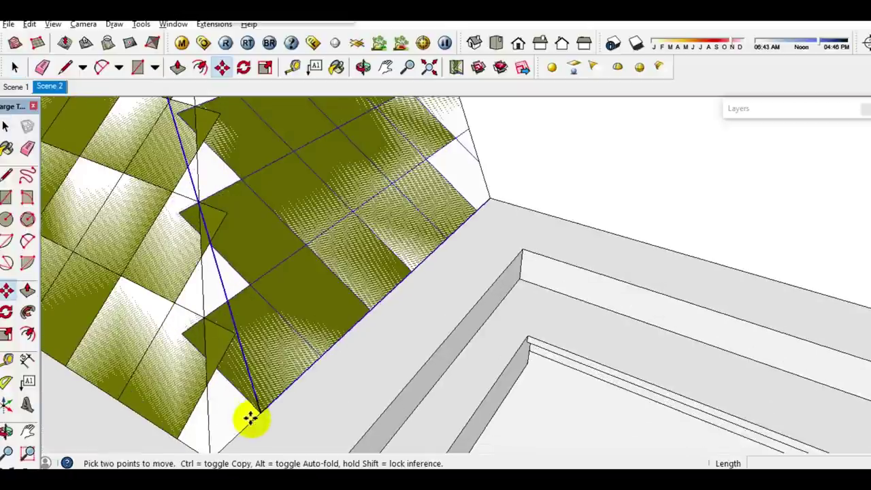
pyautogui.click(251, 419)
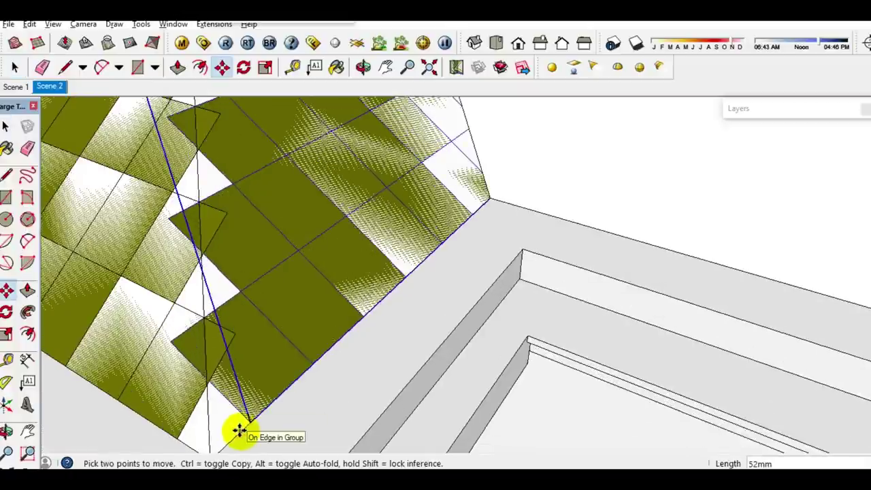
pyautogui.click(239, 430)
pyautogui.press('space')
pyautogui.scroll(-5, 281, 404)
pyautogui.moveTo(320, 365); pyautogui.dragTo(346, 340, button='middle')
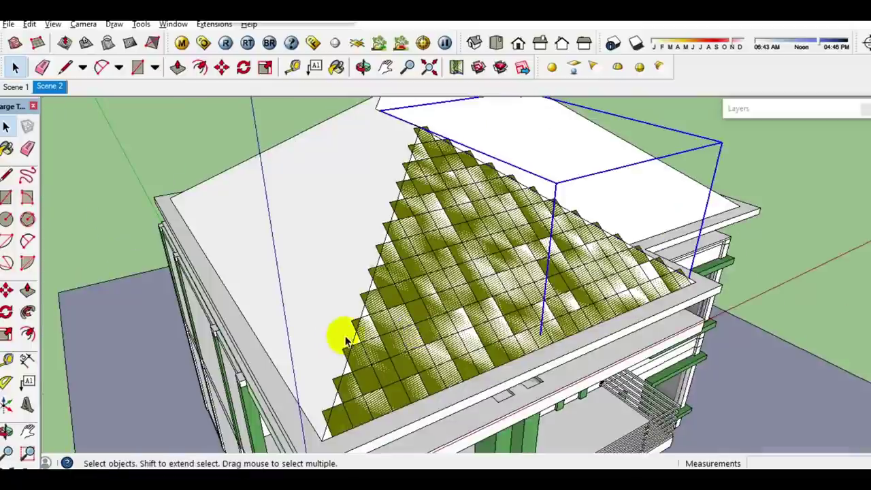
# - Copy the tile pattern to a spot beside the house
pyautogui.scroll(-2, 420, 338)
pyautogui.click(424, 340)
pyautogui.press('ctrl')
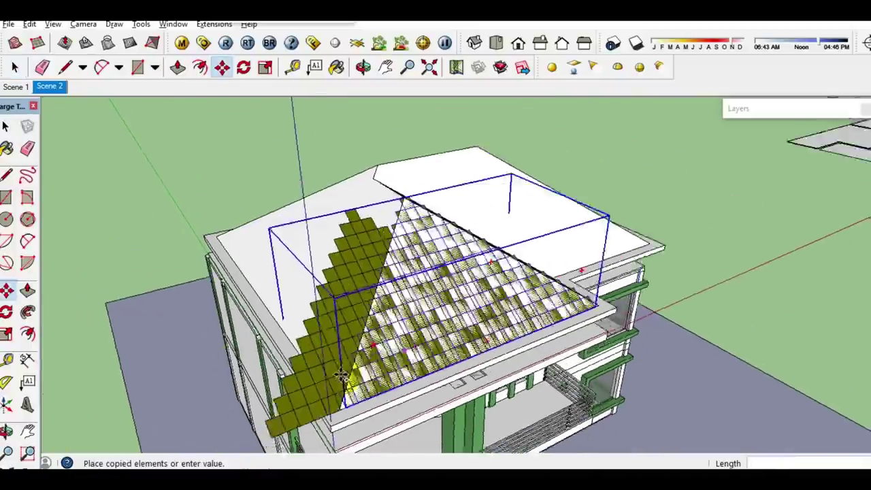
pyautogui.click(110, 319)
pyautogui.press('space')
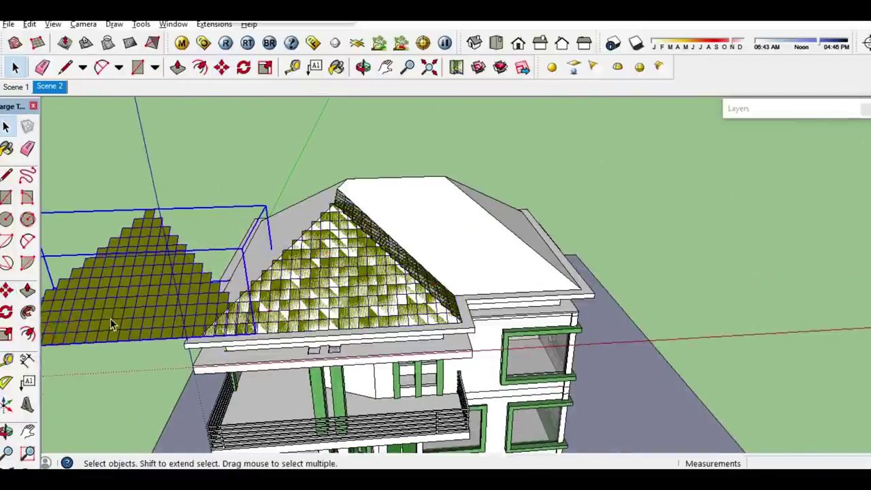
# - Rotate the copied tile pattern -90 degrees
pyautogui.scroll(3, 206, 377)
pyautogui.press('m')
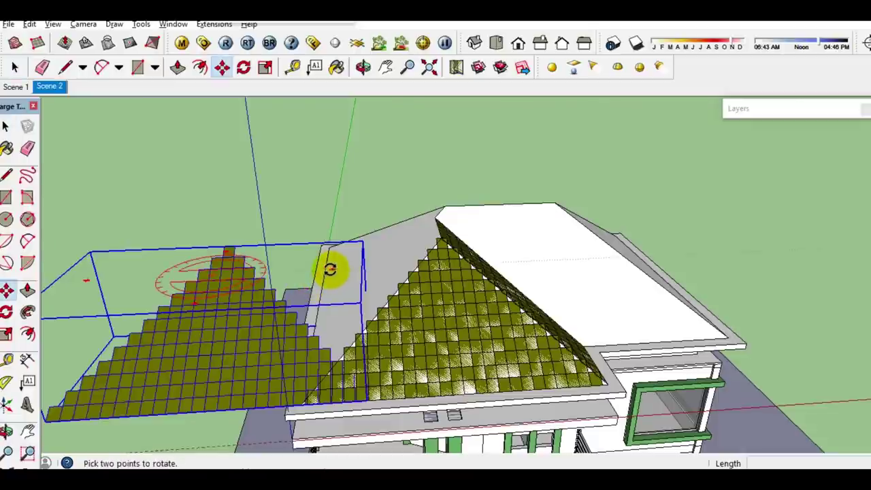
pyautogui.click(329, 269)
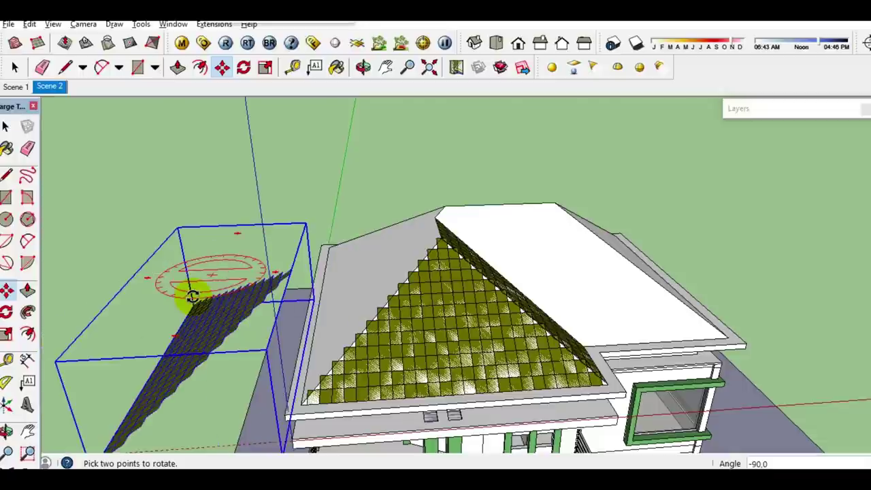
pyautogui.click(192, 295)
# - Move the rotated copy onto the adjacent side slope, snapping to its eave corner
pyautogui.press('m')
pyautogui.moveTo(223, 330); pyautogui.dragTo(498, 406, button='middle')
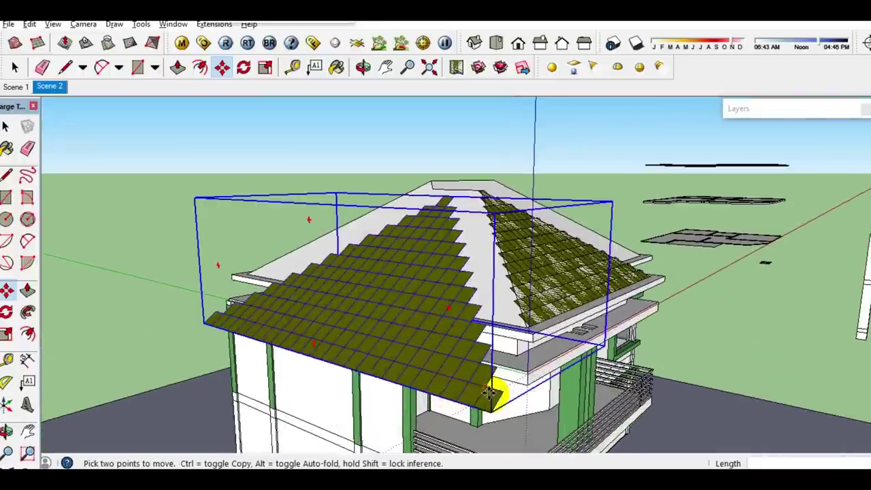
pyautogui.click(498, 406)
pyautogui.scroll(2, 521, 320)
pyautogui.scroll(2, 534, 295)
pyautogui.scroll(2, 534, 292)
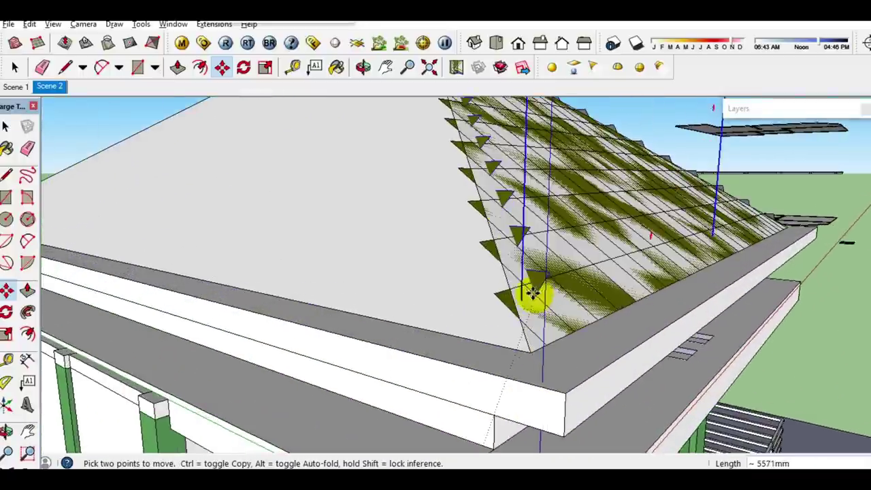
pyautogui.scroll(-3, 515, 302)
pyautogui.scroll(3, 519, 324)
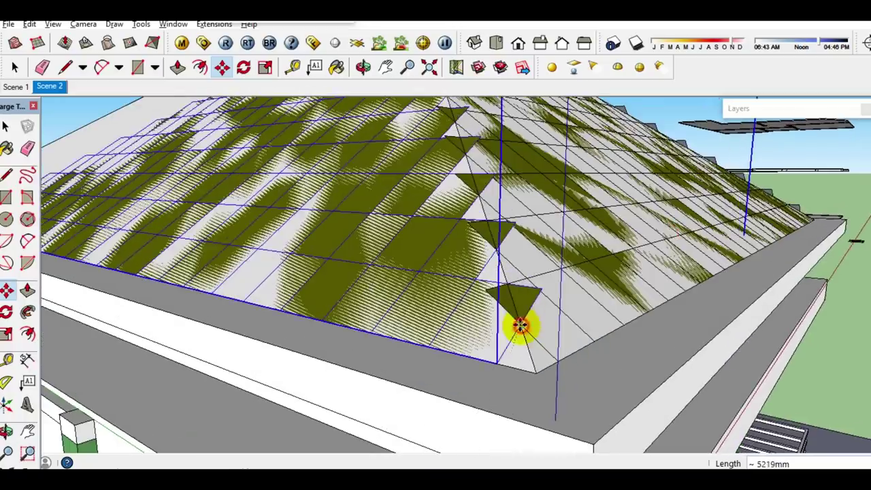
pyautogui.click(519, 324)
pyautogui.press('space')
pyautogui.scroll(-3, 510, 326)
pyautogui.moveTo(501, 334)
pyautogui.mouseDown(button='middle')
pyautogui.moveTo(472, 350)
pyautogui.moveTo(626, 320)
pyautogui.mouseUp(button='middle')
pyautogui.scroll(3, 460, 350)
pyautogui.scroll(-3, 460, 345)
pyautogui.scroll(3, 502, 183)
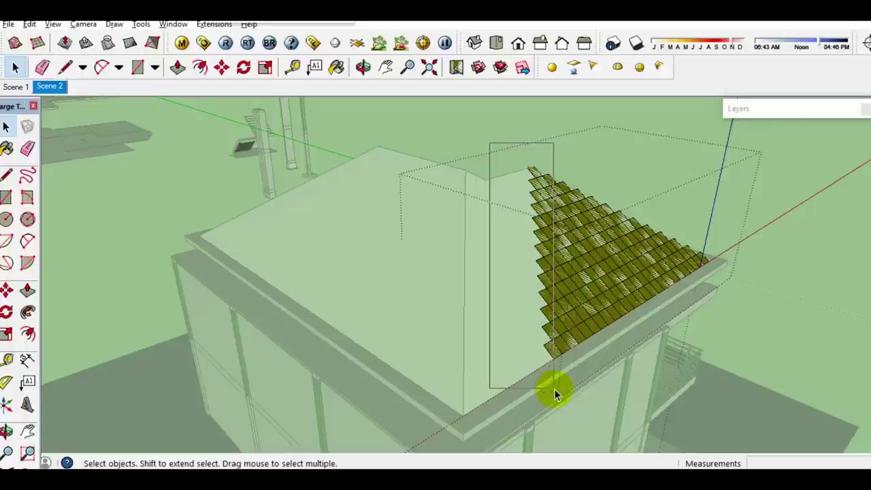
# - Copy the hip-edge tile column about 345mm along into the gap at the hip
pyautogui.moveTo(550, 330); pyautogui.dragTo(532, 301, button='middle')
pyautogui.moveTo(573, 377); pyautogui.dragTo(573, 376)
pyautogui.scroll(2, 572, 371)
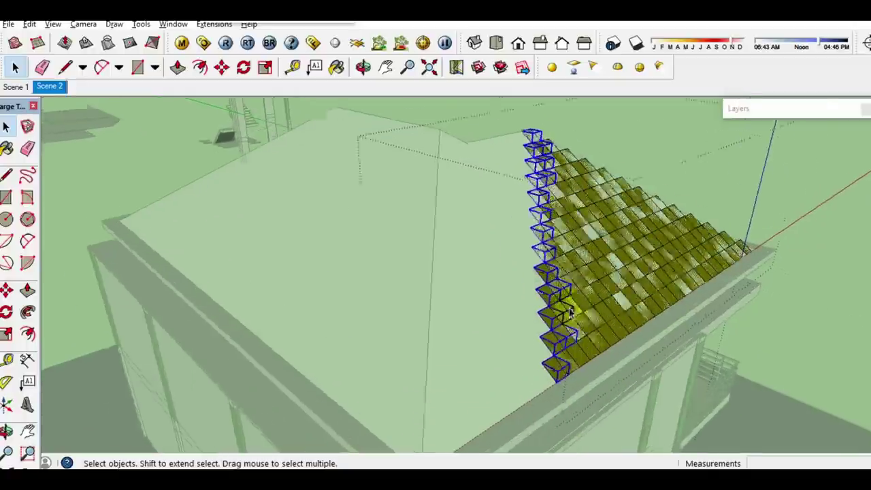
pyautogui.scroll(3, 564, 360)
pyautogui.moveTo(557, 287)
pyautogui.mouseDown(button='middle')
pyautogui.moveTo(544, 281)
pyautogui.moveTo(538, 217)
pyautogui.moveTo(491, 237)
pyautogui.moveTo(493, 283)
pyautogui.moveTo(391, 381)
pyautogui.mouseUp(button='middle')
pyautogui.scroll(1, 540, 269)
pyautogui.scroll(2, 538, 218)
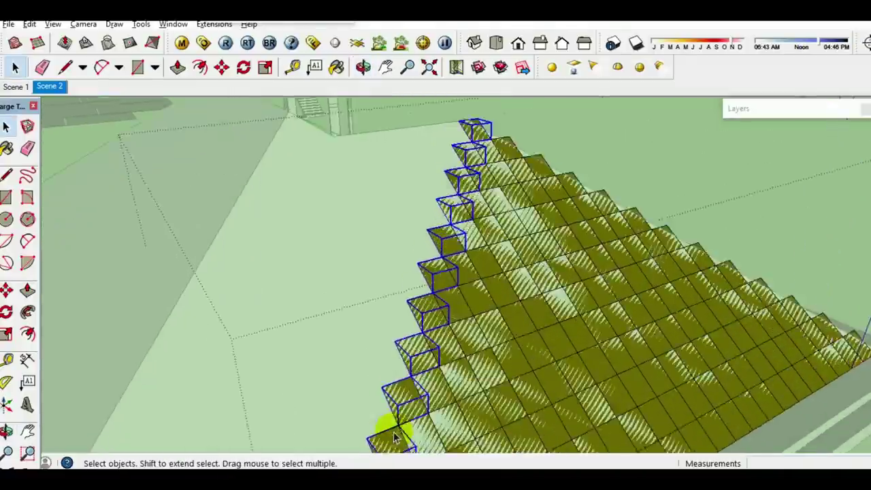
pyautogui.scroll(3, 394, 378)
pyautogui.press('m')
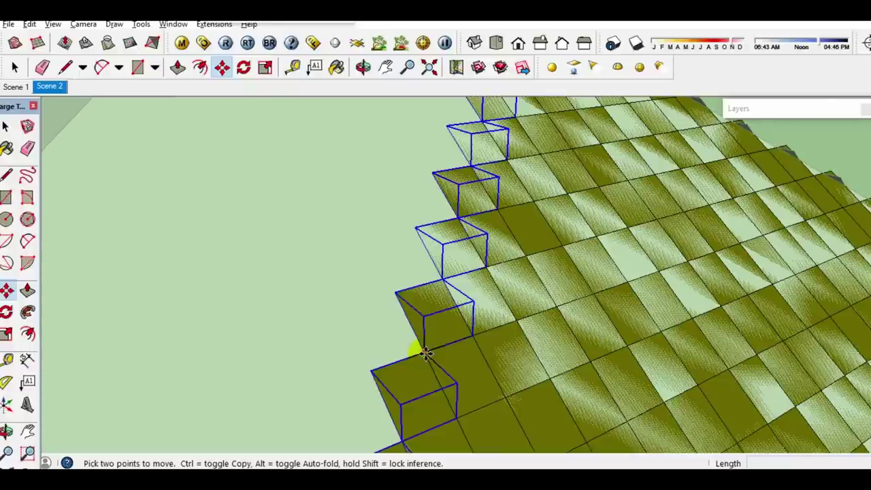
pyautogui.click(370, 372)
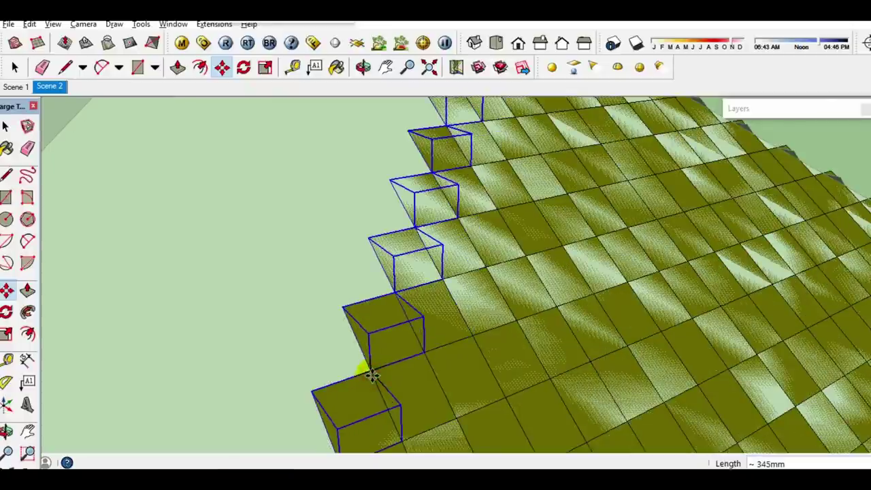
pyautogui.press('space')
# - Scale the tile pattern group along the red axis to reach the roof corner
pyautogui.scroll(-3, 375, 381)
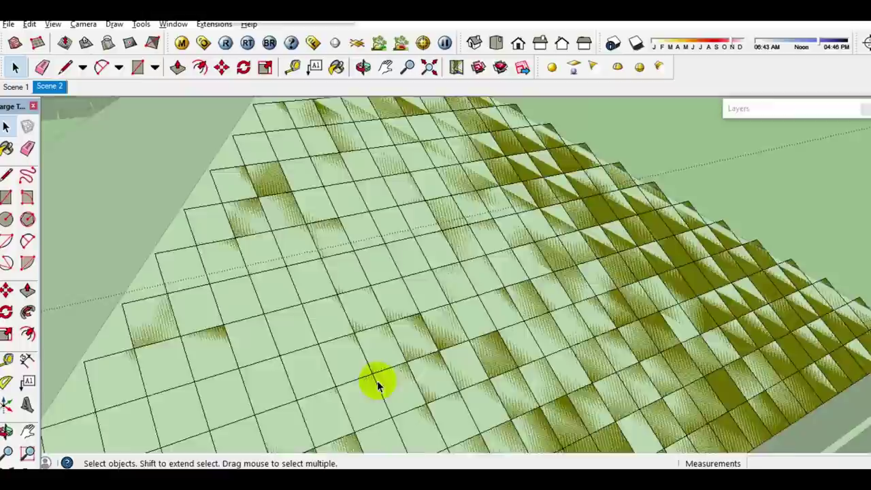
pyautogui.scroll(-3, 382, 355)
pyautogui.scroll(-2, 382, 356)
pyautogui.scroll(-1, 320, 434)
pyautogui.scroll(2, 320, 434)
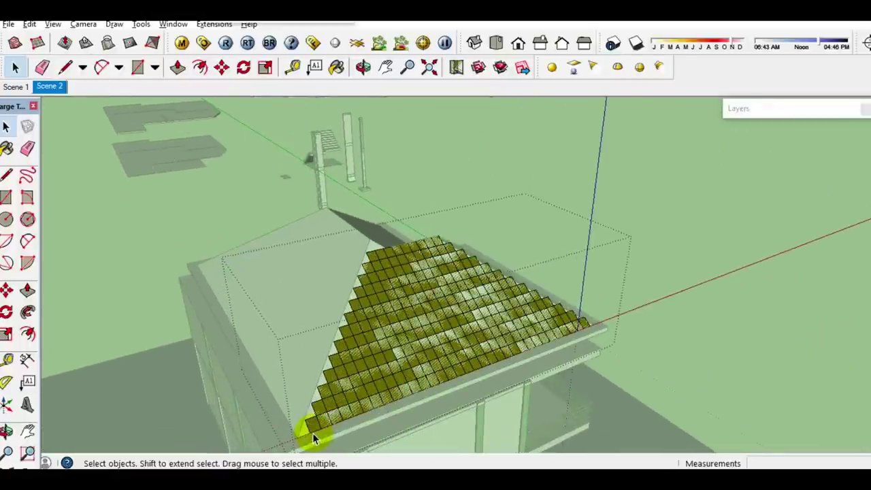
pyautogui.scroll(2, 324, 431)
pyautogui.moveTo(330, 388); pyautogui.dragTo(359, 320, button='middle')
pyautogui.scroll(2, 367, 319)
pyautogui.scroll(2, 372, 316)
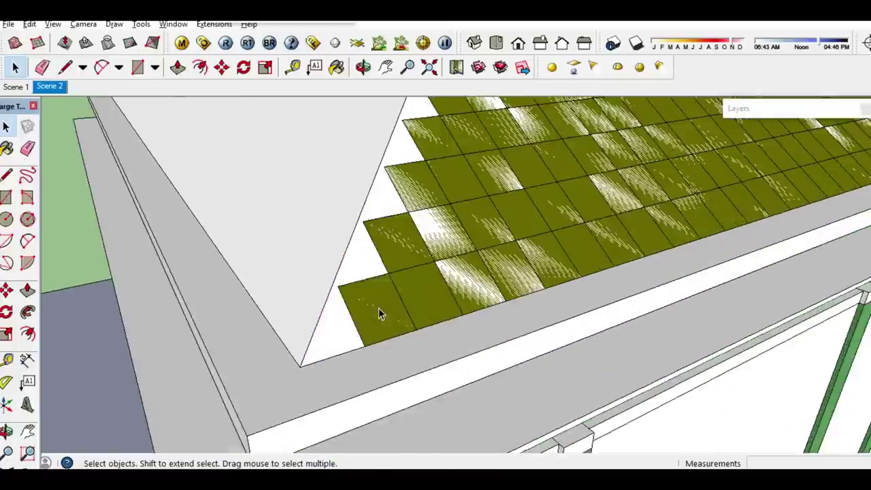
pyautogui.scroll(2, 379, 311)
pyautogui.press('l')
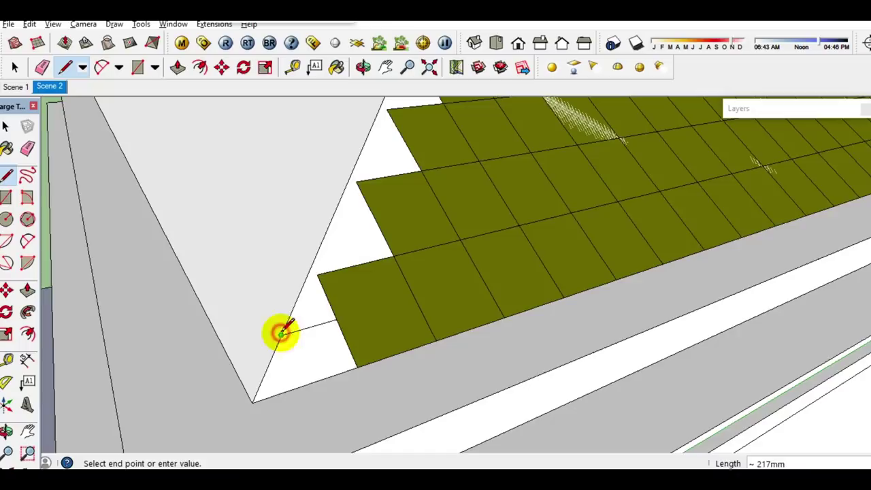
pyautogui.press('space')
pyautogui.click(388, 311)
pyautogui.scroll(-3, 389, 316)
pyautogui.scroll(-2, 388, 320)
pyautogui.press('s')
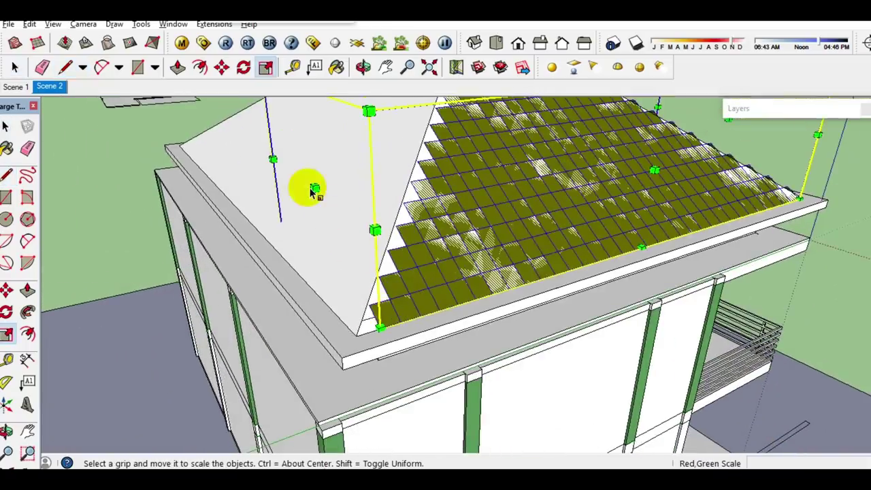
pyautogui.moveTo(311, 188); pyautogui.dragTo(344, 334)
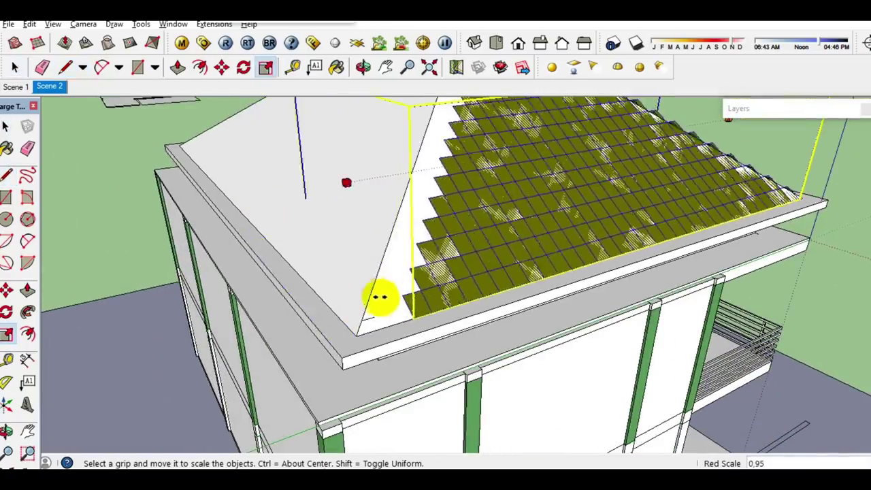
pyautogui.scroll(2, 379, 295)
pyautogui.scroll(3, 344, 334)
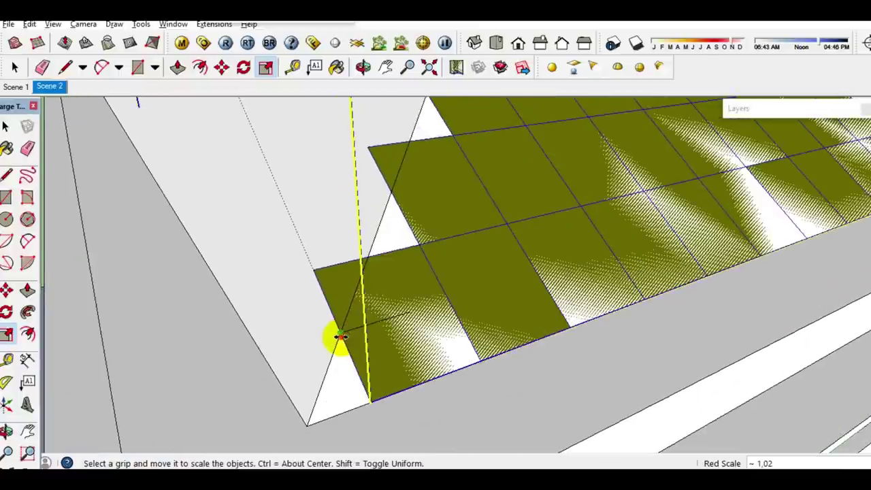
pyautogui.press('space')
# - Copy the tile pattern group off the roof to sit beside the house
pyautogui.scroll(-4, 497, 280)
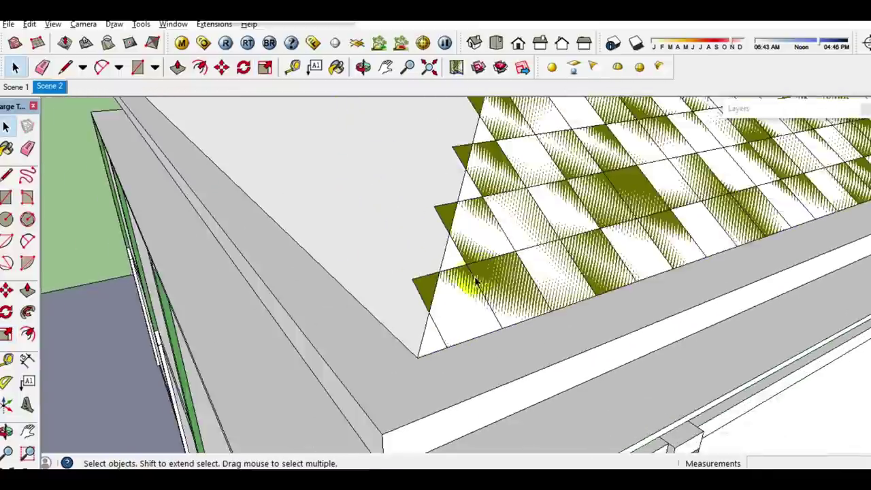
pyautogui.scroll(-3, 462, 272)
pyautogui.moveTo(453, 258); pyautogui.dragTo(463, 299, button='middle')
pyautogui.scroll(-3, 505, 282)
pyautogui.moveTo(505, 281); pyautogui.dragTo(605, 241, button='middle')
pyautogui.click(606, 242)
pyautogui.moveTo(602, 241)
pyautogui.mouseDown()
pyautogui.moveTo(370, 274)
pyautogui.moveTo(323, 307)
pyautogui.mouseUp()
pyautogui.scroll(2, 368, 285)
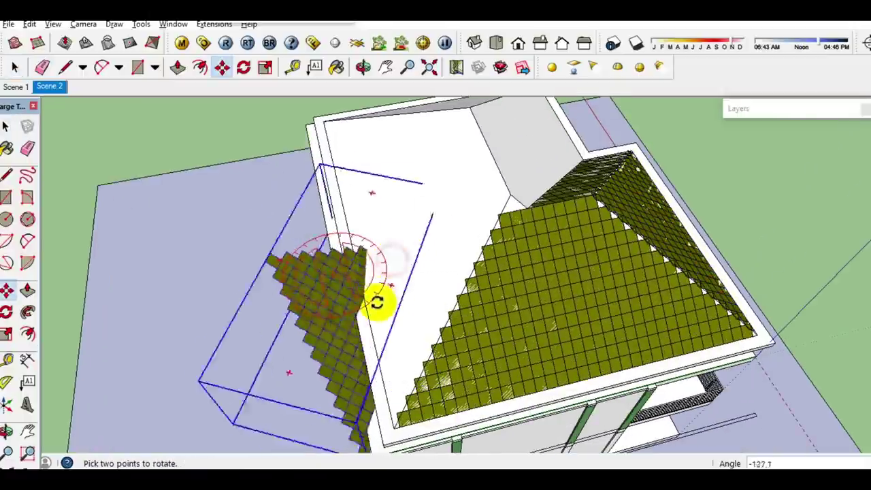
# - Confirm the rotated pattern copy and move it to the eave corner of the next slope
pyautogui.press('space')
pyautogui.moveTo(333, 310); pyautogui.dragTo(486, 223, button='middle')
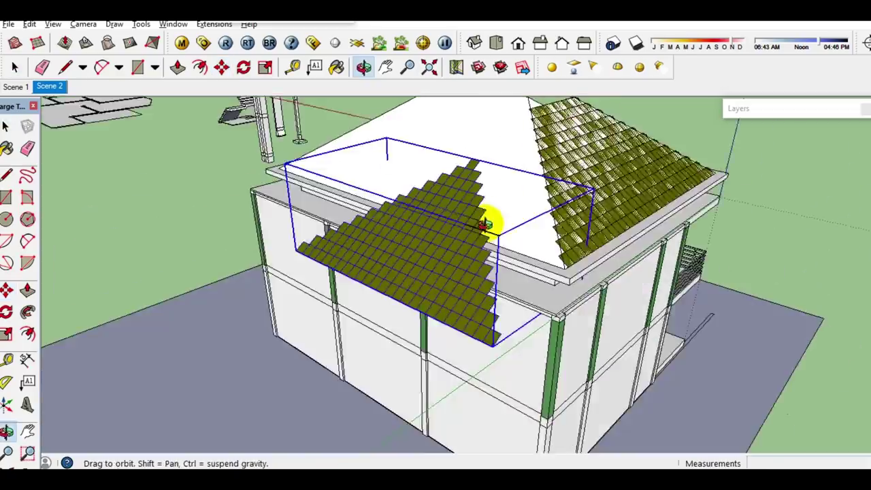
pyautogui.scroll(3, 501, 306)
pyautogui.scroll(3, 485, 347)
pyautogui.press('m')
pyautogui.click(517, 343)
pyautogui.moveTo(517, 344); pyautogui.dragTo(534, 425, button='middle')
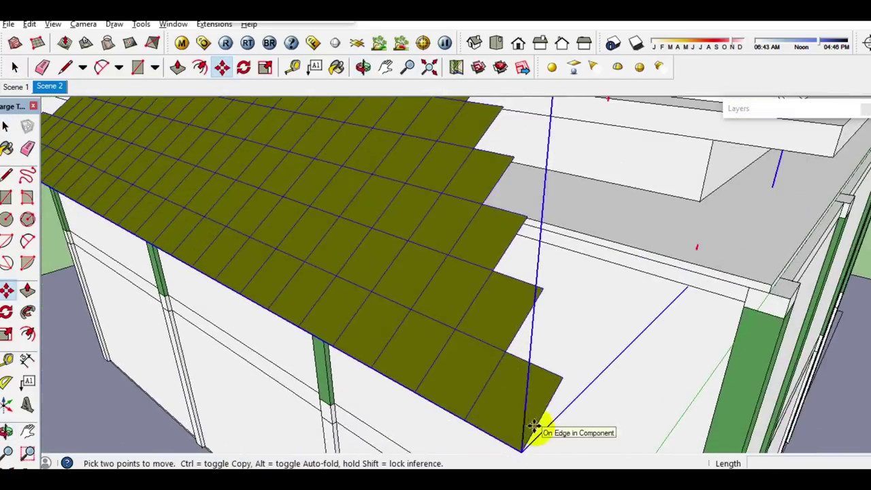
pyautogui.scroll(-3, 542, 408)
pyautogui.moveTo(442, 340); pyautogui.dragTo(435, 414, button='middle')
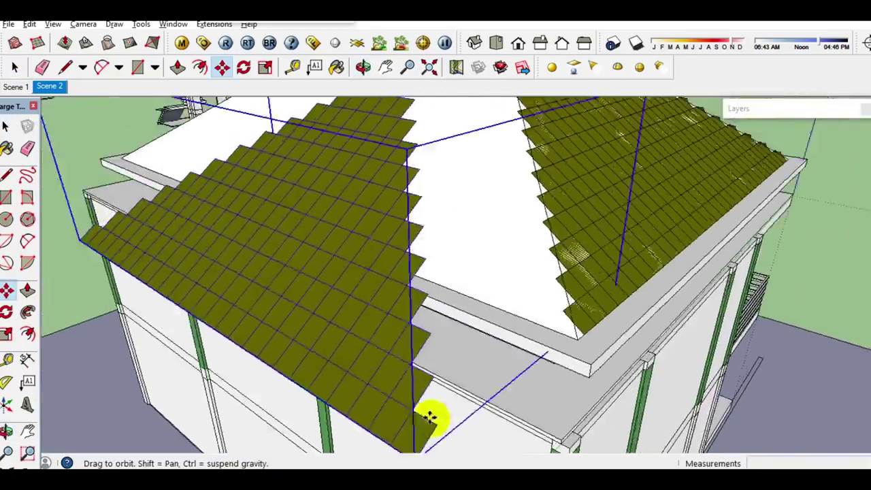
pyautogui.scroll(3, 560, 330)
pyautogui.click(576, 344)
pyautogui.press('space')
pyautogui.scroll(-3, 577, 344)
# - Inside the tile group, copy the selected tile column twelve times across the slope
pyautogui.click(447, 254)
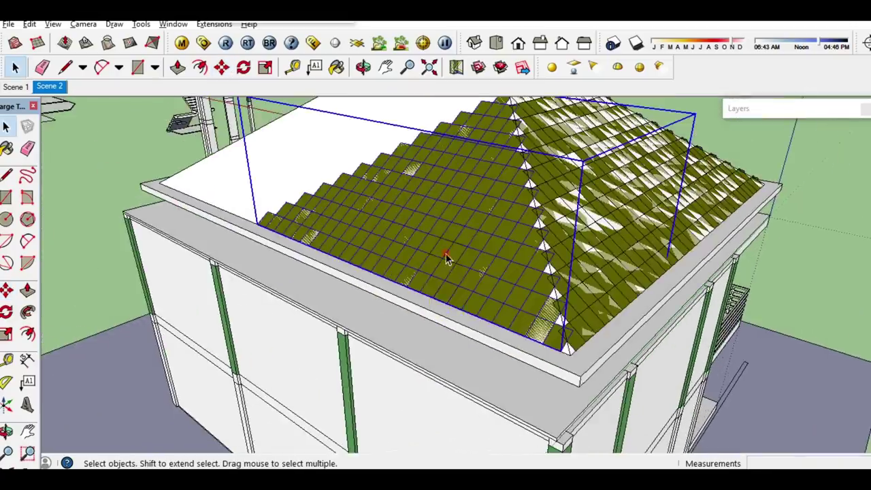
pyautogui.doubleClick(375, 256)
pyautogui.scroll(4, 565, 316)
pyautogui.scroll(-3, 566, 316)
pyautogui.moveTo(557, 292); pyautogui.dragTo(569, 194, button='middle')
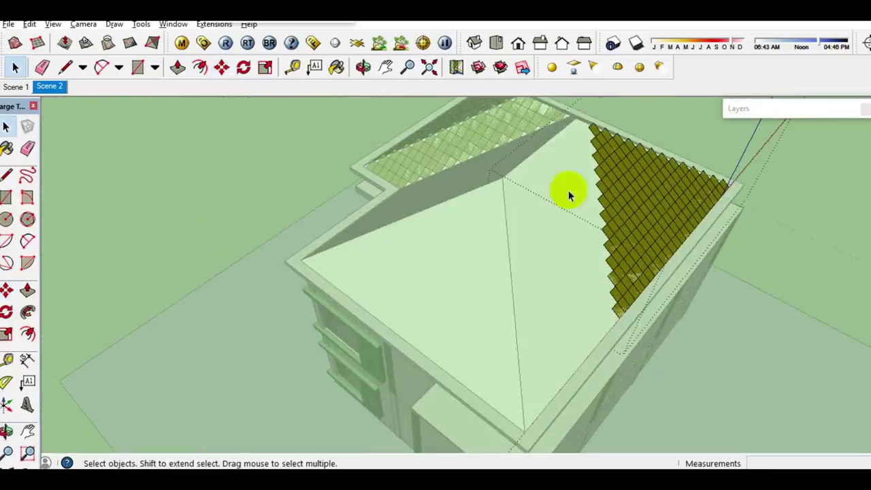
pyautogui.scroll(3, 621, 343)
pyautogui.moveTo(612, 359); pyautogui.dragTo(568, 149, button='middle')
pyautogui.scroll(2, 582, 208)
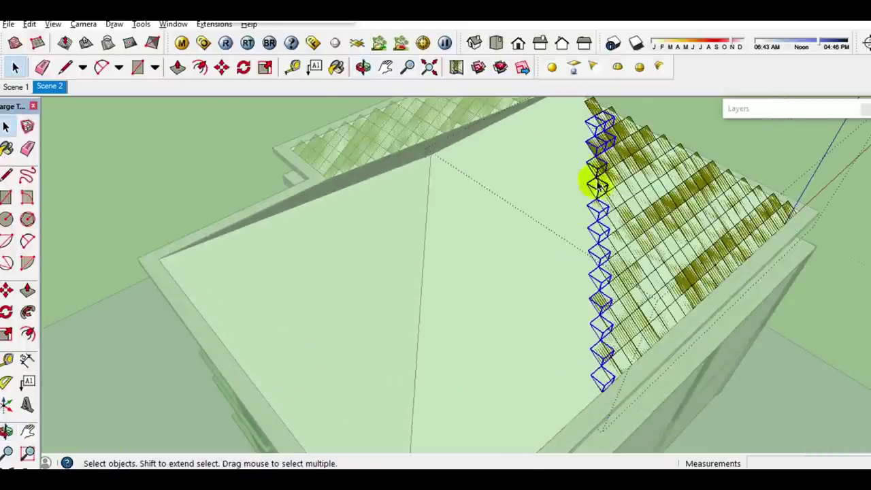
pyautogui.moveTo(597, 192); pyautogui.dragTo(564, 248, button='middle')
pyautogui.scroll(2, 593, 310)
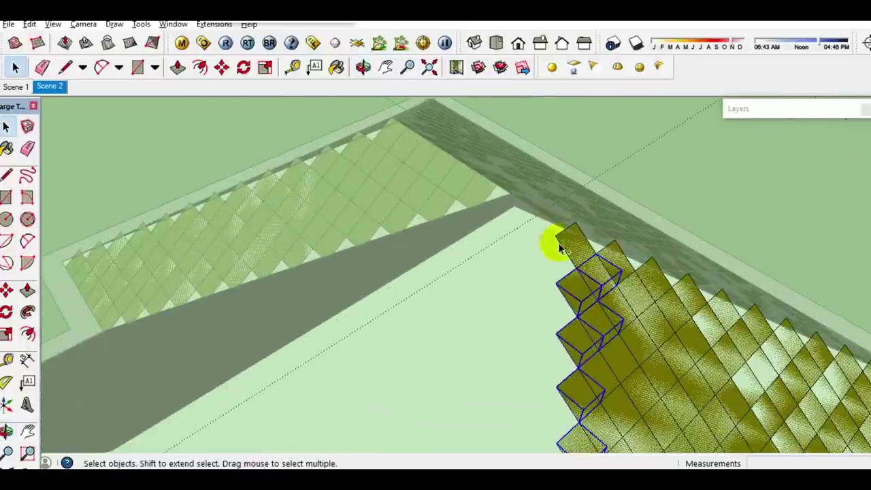
pyautogui.keyDown('shift'); pyautogui.moveTo(599, 317); pyautogui.dragTo(598, 319); pyautogui.keyUp('shift')
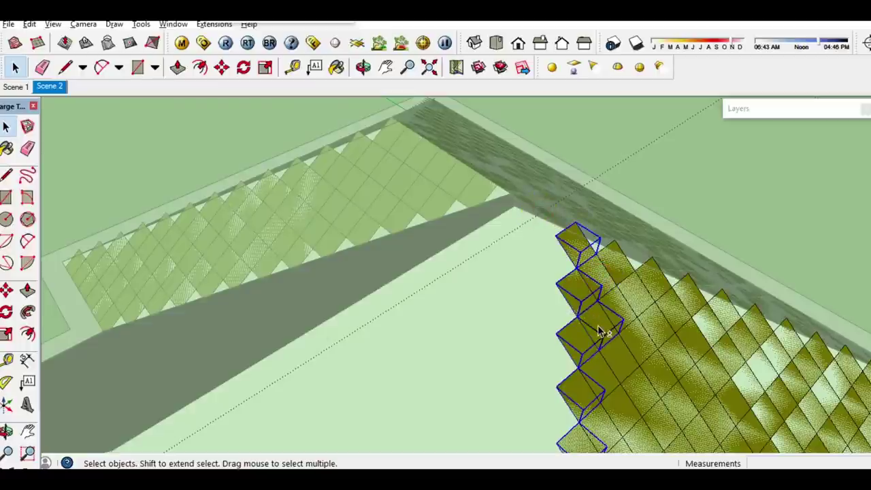
pyautogui.scroll(-3, 596, 301)
pyautogui.moveTo(564, 278); pyautogui.dragTo(593, 311, button='middle')
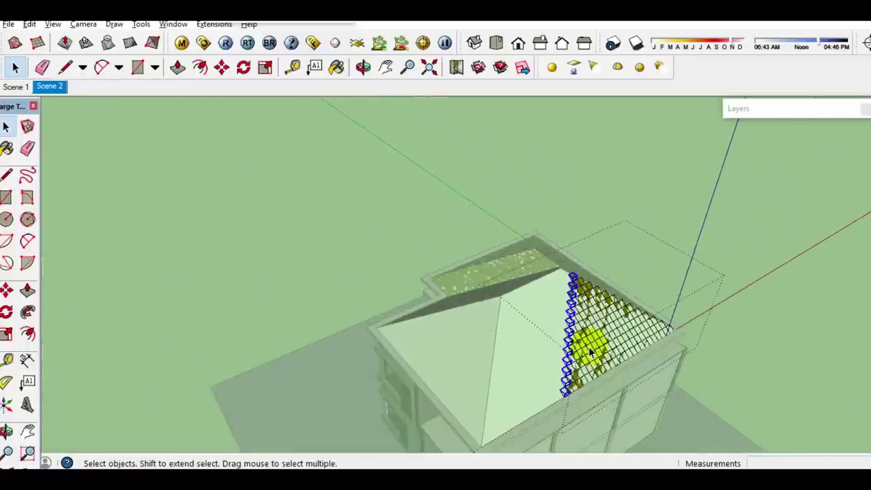
pyautogui.scroll(2, 558, 367)
pyautogui.scroll(3, 562, 365)
pyautogui.press('m')
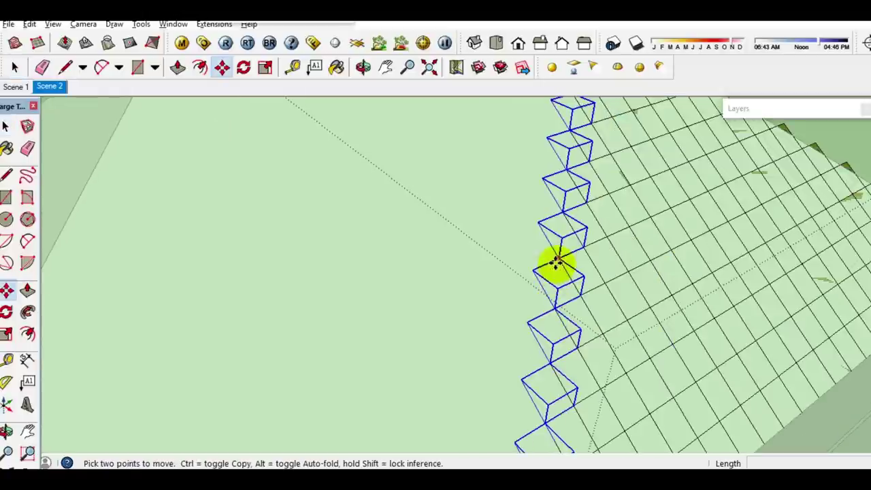
pyautogui.click(556, 262)
pyautogui.press('ctrl')
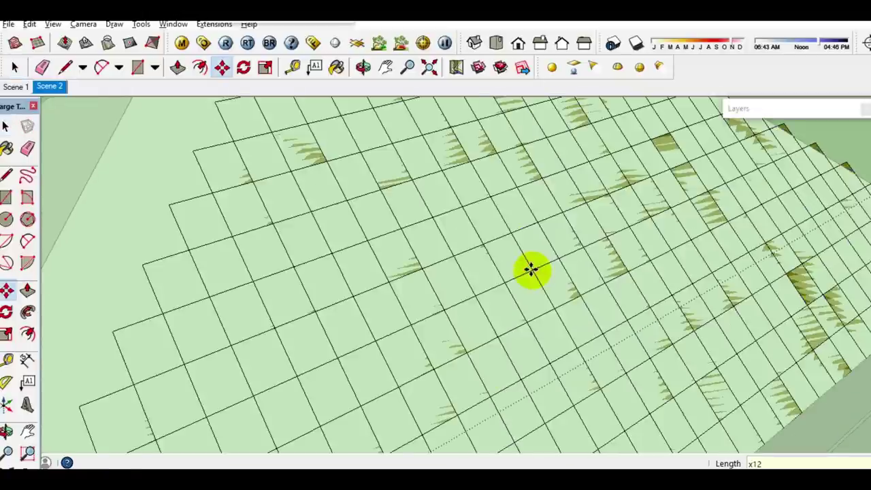
pyautogui.scroll(-2, 535, 280)
pyautogui.press('space')
pyautogui.scroll(-3, 536, 277)
pyautogui.moveTo(534, 274)
pyautogui.mouseDown(button='middle')
pyautogui.moveTo(521, 314)
pyautogui.moveTo(448, 187)
pyautogui.mouseUp(button='middle')
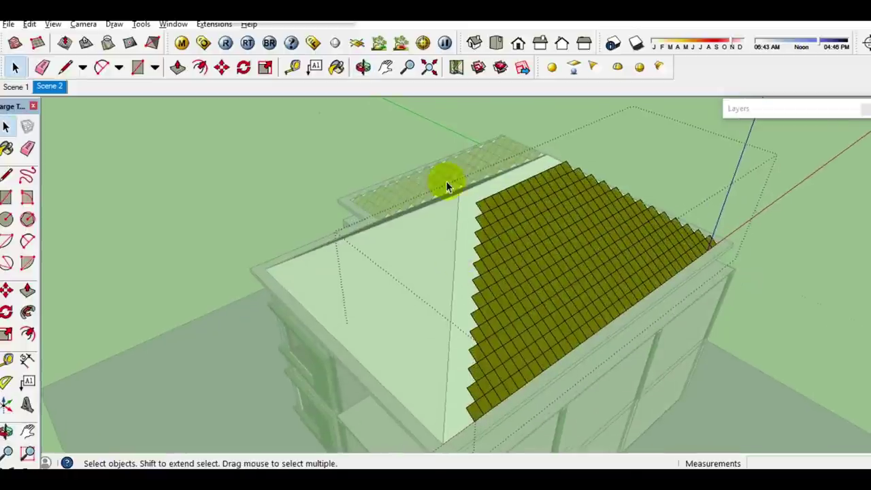
# - Copy the stepped edge tile column to the next tile corners to fill toward the hip
pyautogui.click(493, 447)
pyautogui.scroll(2, 484, 346)
pyautogui.scroll(3, 479, 320)
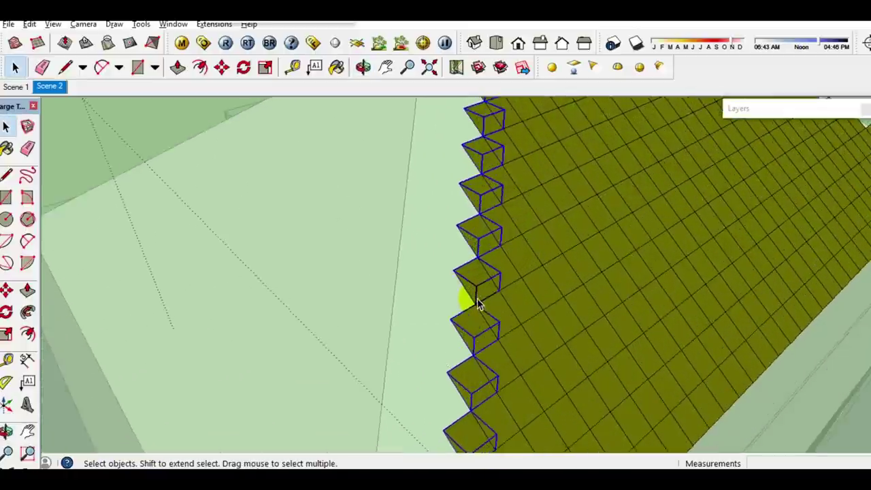
pyautogui.scroll(2, 476, 300)
pyautogui.scroll(2, 476, 307)
pyautogui.press('m')
pyautogui.click(475, 312)
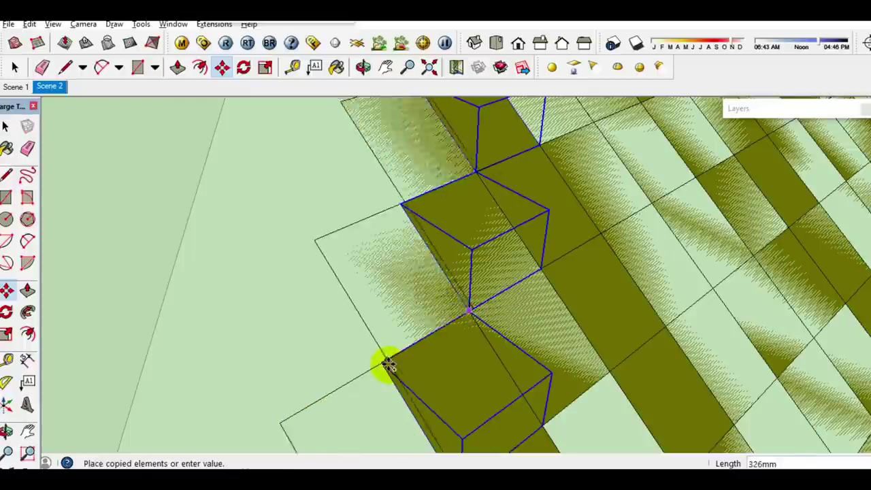
pyautogui.click(383, 366)
pyautogui.click(381, 363)
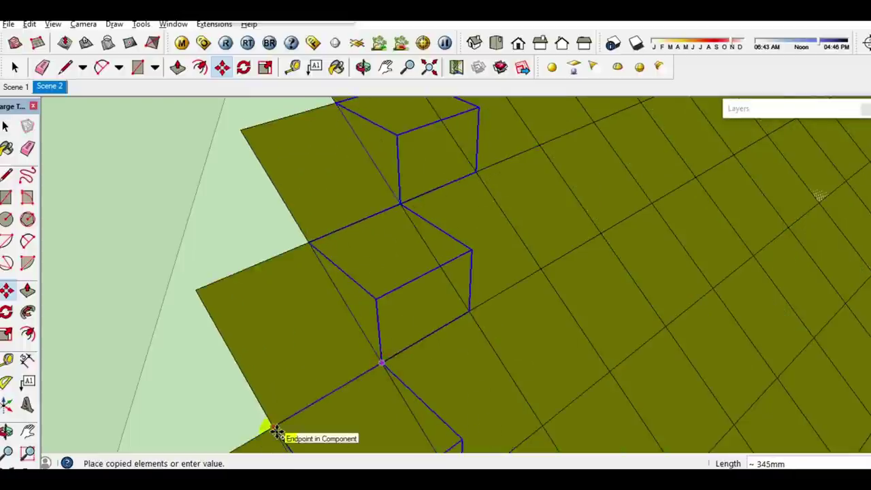
pyautogui.click(268, 425)
pyautogui.scroll(-3, 320, 342)
pyautogui.moveTo(324, 371); pyautogui.dragTo(329, 329, button='middle')
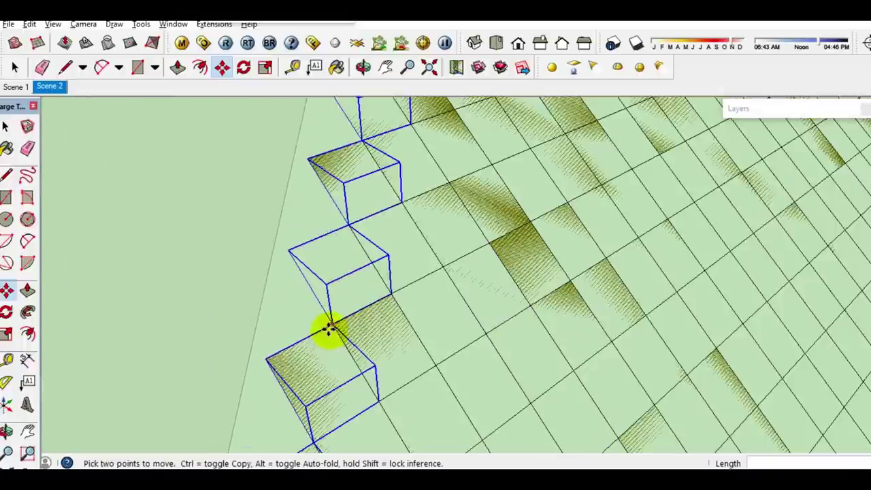
pyautogui.click(327, 331)
pyautogui.click(268, 361)
pyautogui.press('space')
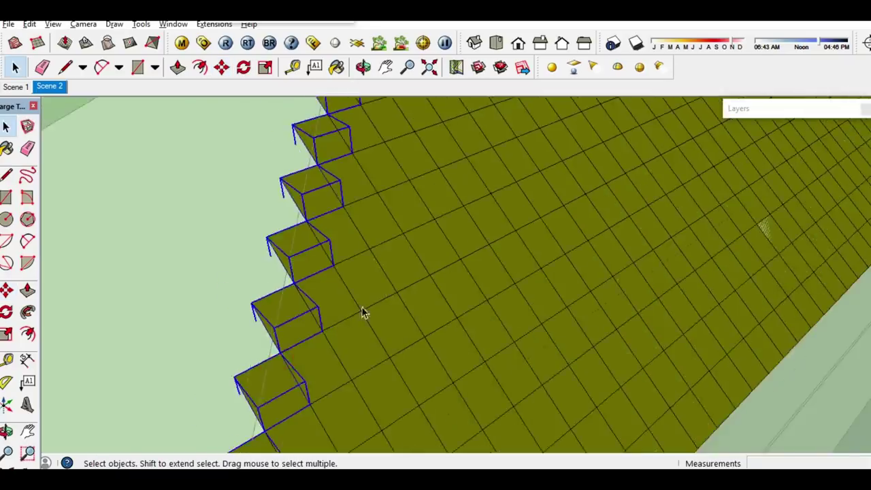
# - Select the tile group on the long roof slope
pyautogui.scroll(-5, 361, 311)
pyautogui.moveTo(408, 291); pyautogui.dragTo(386, 353, button='middle')
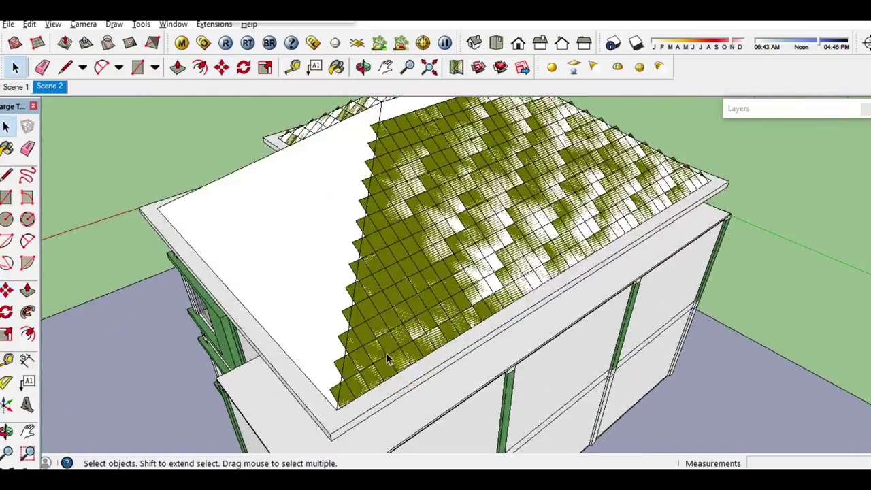
pyautogui.scroll(3, 386, 354)
pyautogui.click(349, 408)
pyautogui.scroll(3, 347, 405)
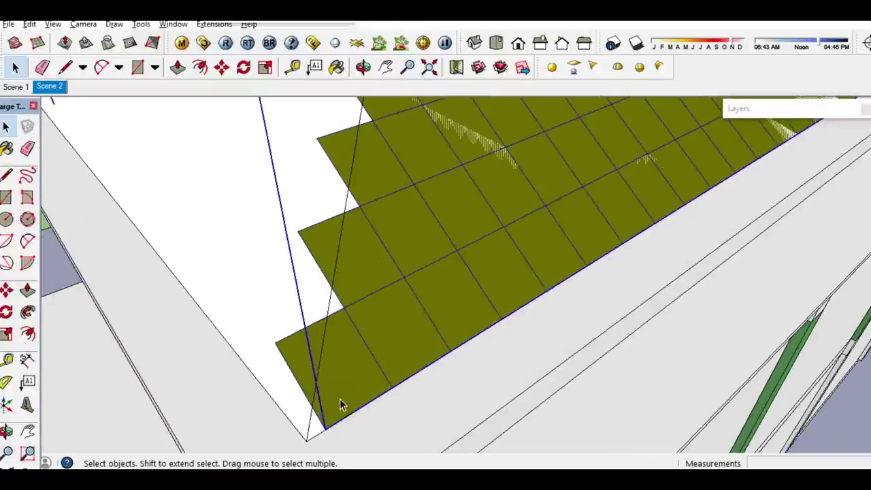
# - Scale the selected tile group down to 0.99 to fit the slope
pyautogui.press('l')
pyautogui.scroll(2, 312, 377)
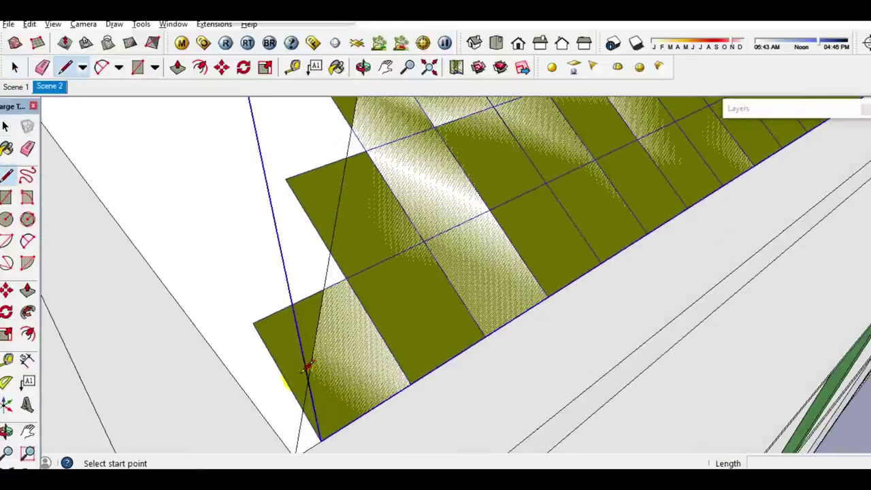
pyautogui.press('space')
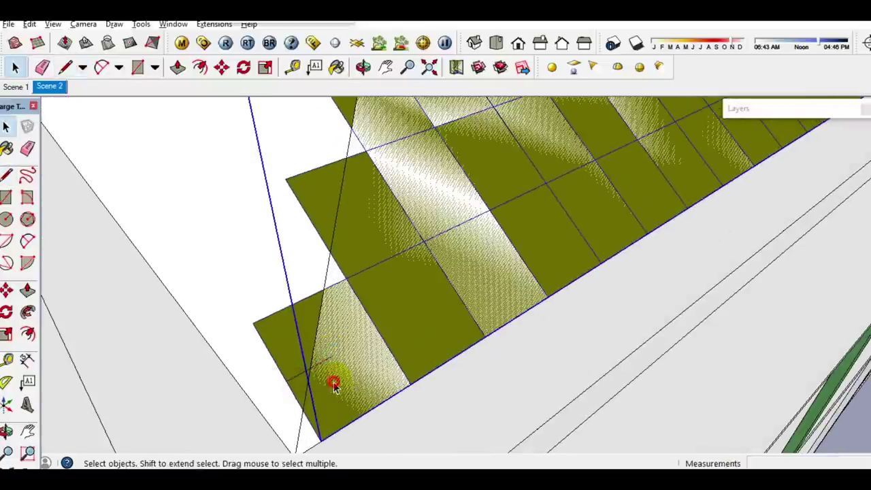
pyautogui.scroll(-2, 330, 383)
pyautogui.scroll(-3, 336, 388)
pyautogui.scroll(-3, 383, 331)
pyautogui.scroll(-3, 385, 351)
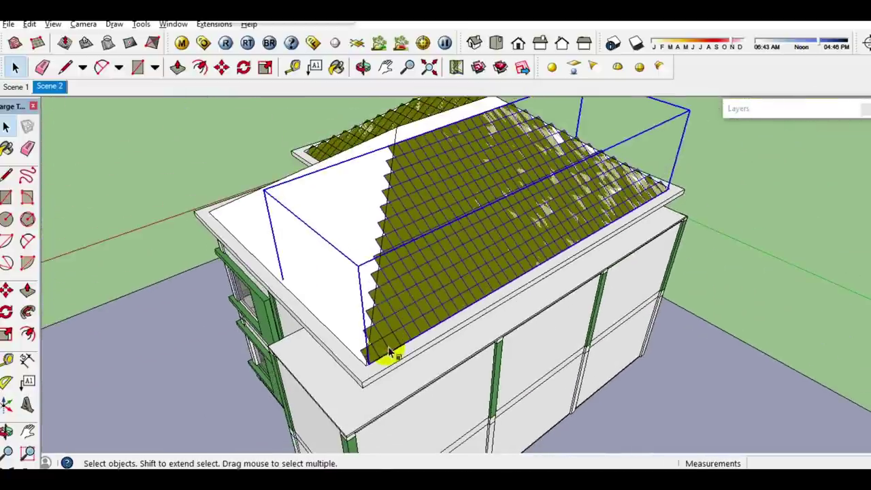
pyautogui.scroll(2, 317, 289)
pyautogui.press('s')
pyautogui.scroll(2, 387, 265)
pyautogui.scroll(3, 369, 407)
pyautogui.scroll(3, 320, 399)
pyautogui.scroll(1, 326, 393)
pyautogui.scroll(2, 325, 394)
pyautogui.scroll(1, 313, 391)
pyautogui.scroll(1, 309, 395)
pyautogui.scroll(-1, 309, 398)
pyautogui.scroll(1, 310, 397)
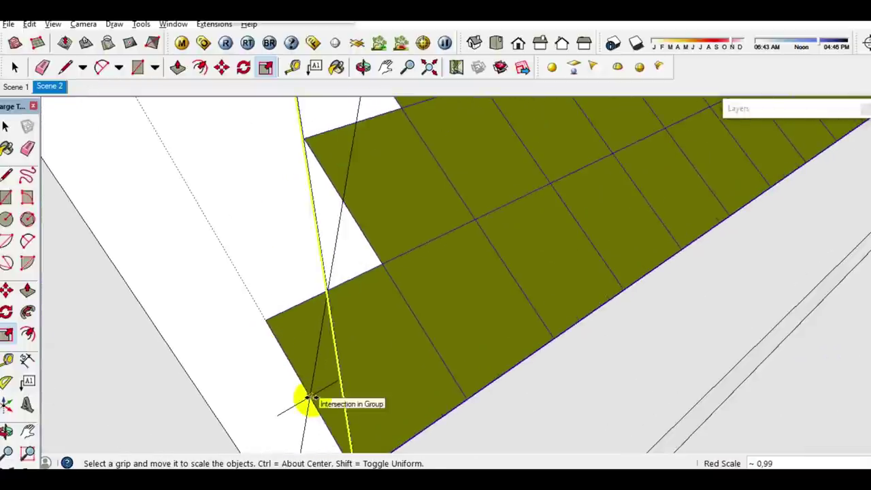
pyautogui.press('space')
# - Copy the top row of tiles upward to add a row toward the ridge
pyautogui.scroll(-2, 305, 404)
pyautogui.moveTo(427, 345)
pyautogui.mouseDown(button='middle')
pyautogui.moveTo(461, 332)
pyautogui.moveTo(578, 389)
pyautogui.mouseUp(button='middle')
pyautogui.scroll(2, 487, 281)
pyautogui.moveTo(488, 281); pyautogui.dragTo(480, 351, button='middle')
pyautogui.scroll(3, 548, 255)
pyautogui.moveTo(547, 256)
pyautogui.mouseDown(button='middle')
pyautogui.moveTo(310, 282)
pyautogui.moveTo(470, 373)
pyautogui.mouseUp(button='middle')
pyautogui.moveTo(377, 310)
pyautogui.mouseDown(button='middle')
pyautogui.moveTo(471, 349)
pyautogui.moveTo(521, 344)
pyautogui.mouseUp(button='middle')
pyautogui.click(227, 263)
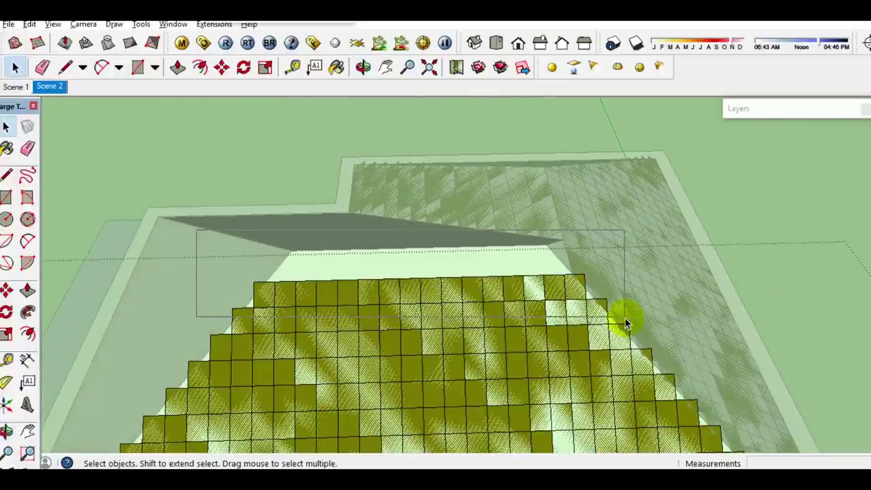
pyautogui.moveTo(626, 323); pyautogui.dragTo(624, 320)
pyautogui.press('m')
pyautogui.scroll(2, 457, 307)
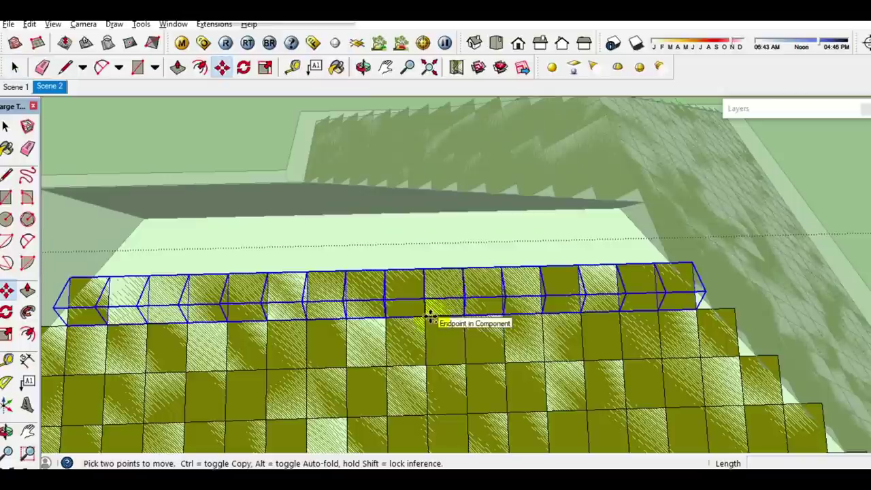
pyautogui.press('ctrl')
pyautogui.moveTo(427, 316); pyautogui.dragTo(426, 271)
pyautogui.press('space')
# - Enlarge the whole tile field by 1.02, then select the tile group on the roof
pyautogui.scroll(-2, 479, 253)
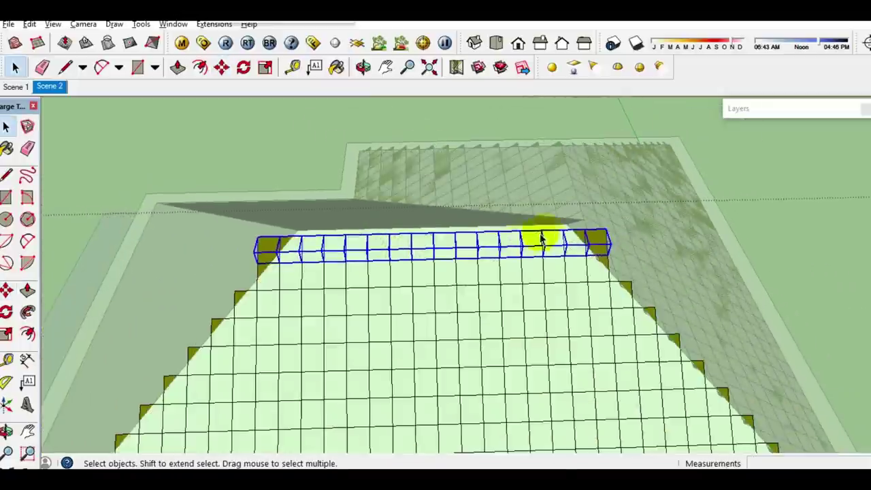
pyautogui.scroll(2, 538, 237)
pyautogui.click(617, 256)
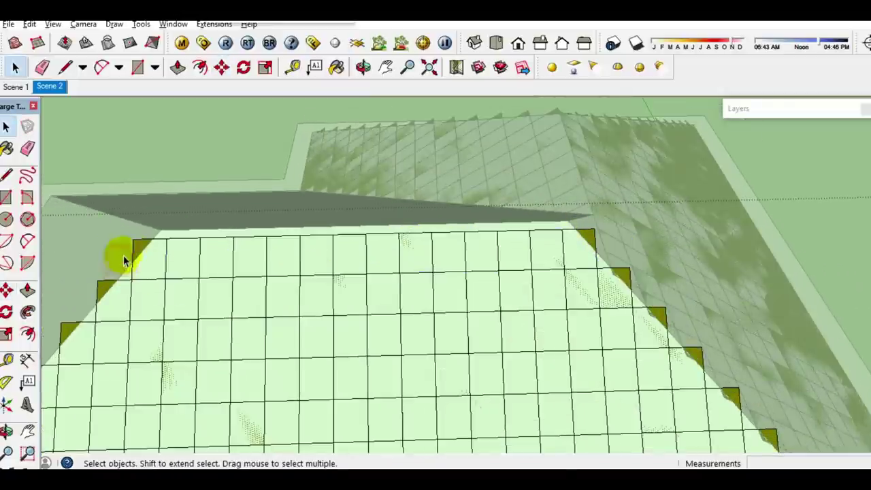
pyautogui.scroll(-2, 124, 261)
pyautogui.tripleClick(396, 237)
pyautogui.moveTo(325, 329)
pyautogui.mouseDown(button='middle')
pyautogui.moveTo(385, 288)
pyautogui.moveTo(281, 136)
pyautogui.mouseUp(button='middle')
pyautogui.press('s')
pyautogui.scroll(3, 293, 204)
pyautogui.moveTo(306, 216); pyautogui.dragTo(321, 214)
pyautogui.press('space')
pyautogui.moveTo(321, 214)
pyautogui.mouseDown(button='middle')
pyautogui.moveTo(413, 136)
pyautogui.moveTo(282, 252)
pyautogui.moveTo(443, 246)
pyautogui.moveTo(411, 195)
pyautogui.mouseUp(button='middle')
pyautogui.click(411, 195)
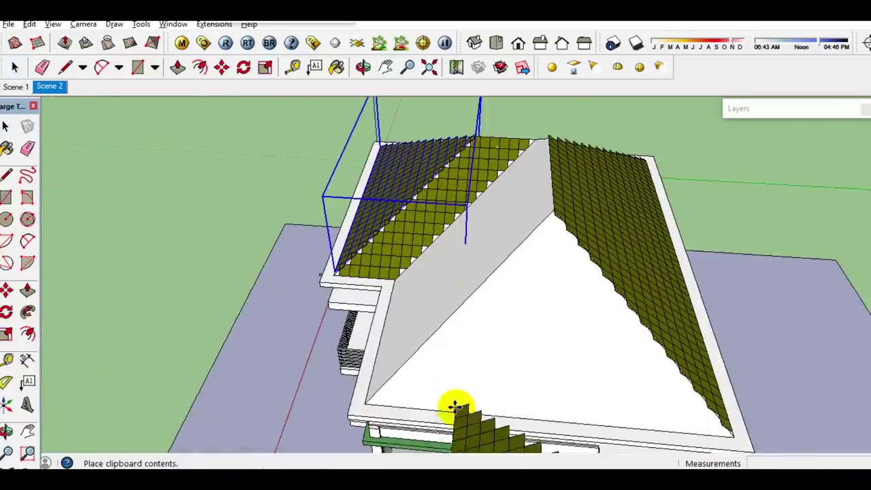
# - Place the pasted tile group on the roof, turned half a turn
pyautogui.click(435, 295)
pyautogui.press('m')
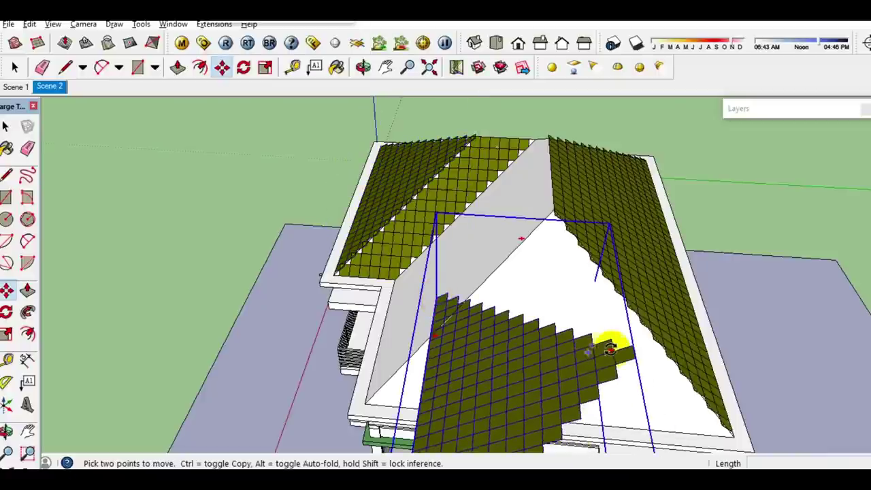
pyautogui.click(612, 349)
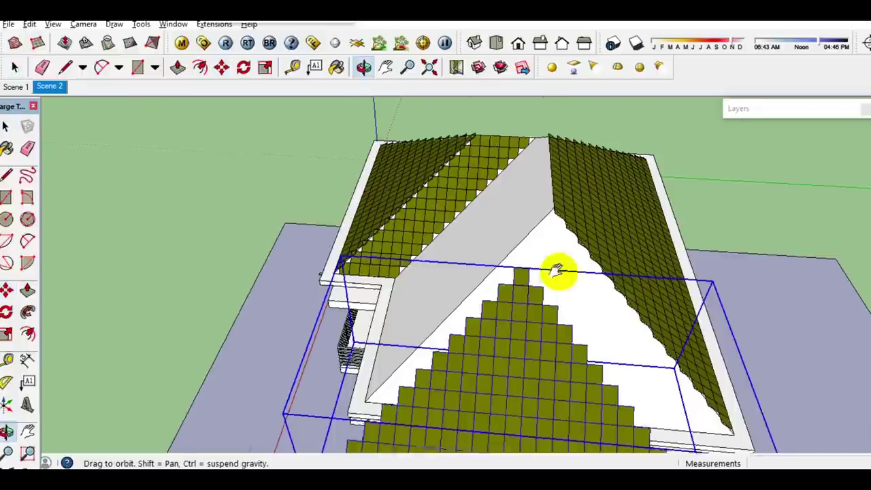
pyautogui.moveTo(565, 284); pyautogui.dragTo(583, 268, button='middle')
pyautogui.scroll(5, 583, 268)
pyautogui.scroll(2, 579, 314)
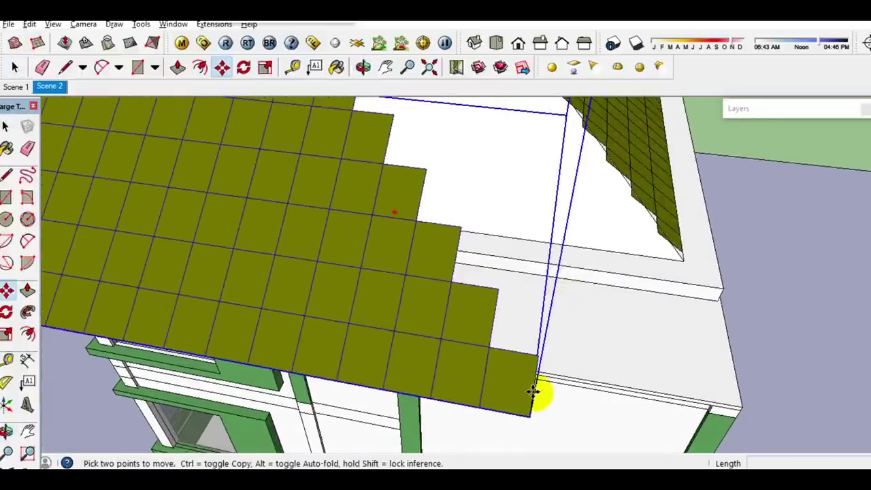
pyautogui.moveTo(535, 385)
pyautogui.mouseDown(button='middle')
pyautogui.moveTo(554, 243)
pyautogui.moveTo(641, 320)
pyautogui.mouseUp(button='middle')
pyautogui.press('m')
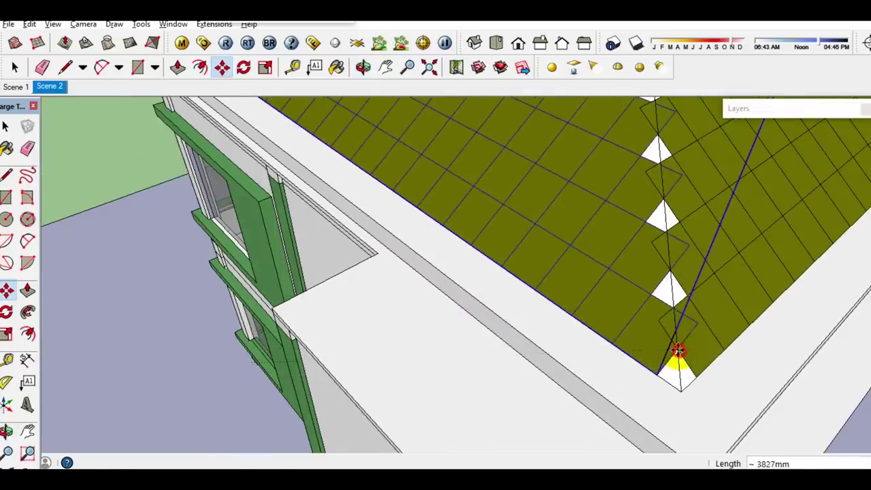
pyautogui.press('space')
pyautogui.scroll(-3, 521, 295)
pyautogui.moveTo(521, 295)
pyautogui.mouseDown(button='middle')
pyautogui.moveTo(667, 320)
pyautogui.moveTo(560, 287)
pyautogui.moveTo(562, 302)
pyautogui.moveTo(689, 331)
pyautogui.moveTo(641, 175)
pyautogui.moveTo(577, 249)
pyautogui.moveTo(577, 272)
pyautogui.mouseUp(button='middle')
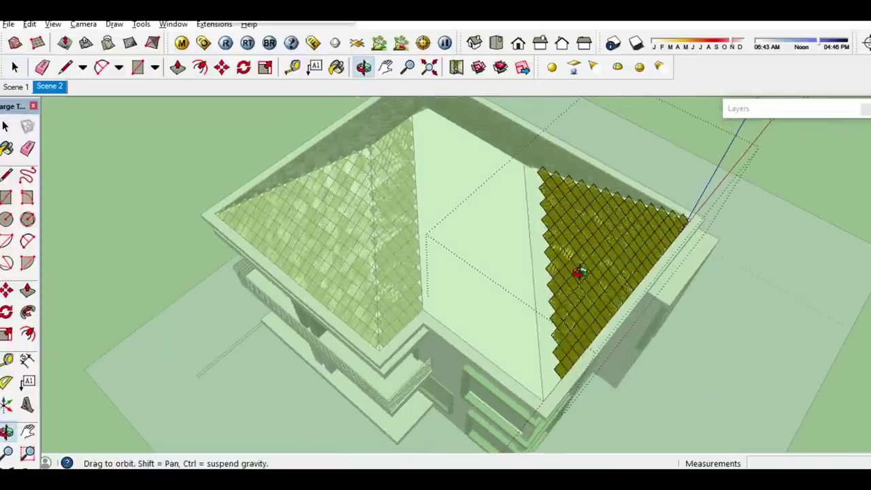
# - Select the stepped edge column of diamond tiles
pyautogui.click(515, 193)
pyautogui.click(572, 391)
pyautogui.scroll(2, 553, 268)
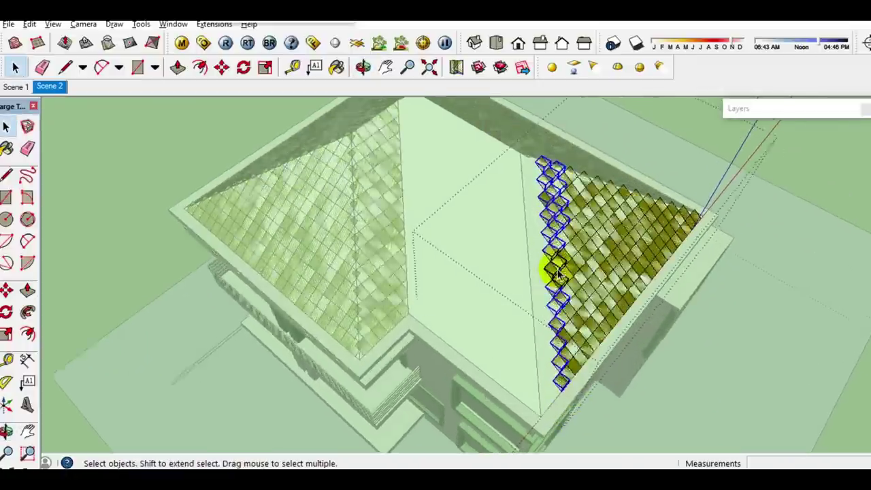
pyautogui.scroll(3, 560, 311)
pyautogui.scroll(2, 570, 275)
pyautogui.scroll(-3, 562, 268)
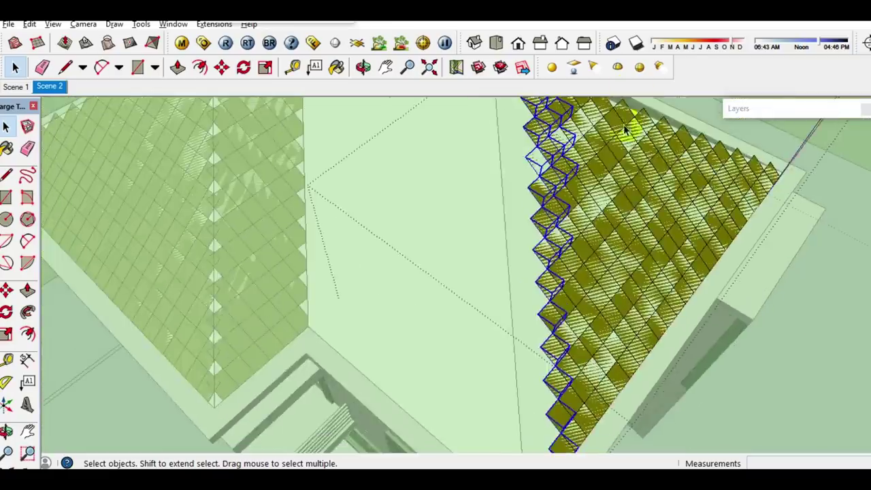
pyautogui.scroll(3, 582, 287)
pyautogui.scroll(3, 534, 243)
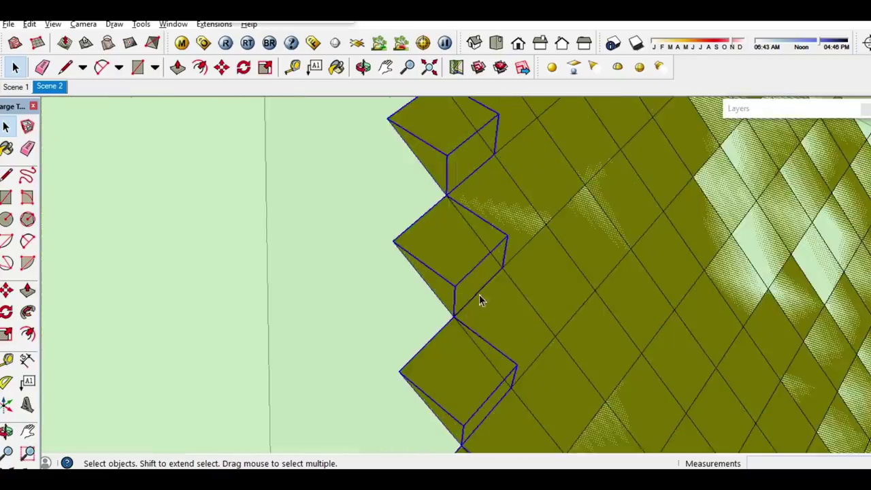
pyautogui.scroll(-3, 481, 297)
pyautogui.scroll(2, 472, 243)
pyautogui.scroll(2, 478, 310)
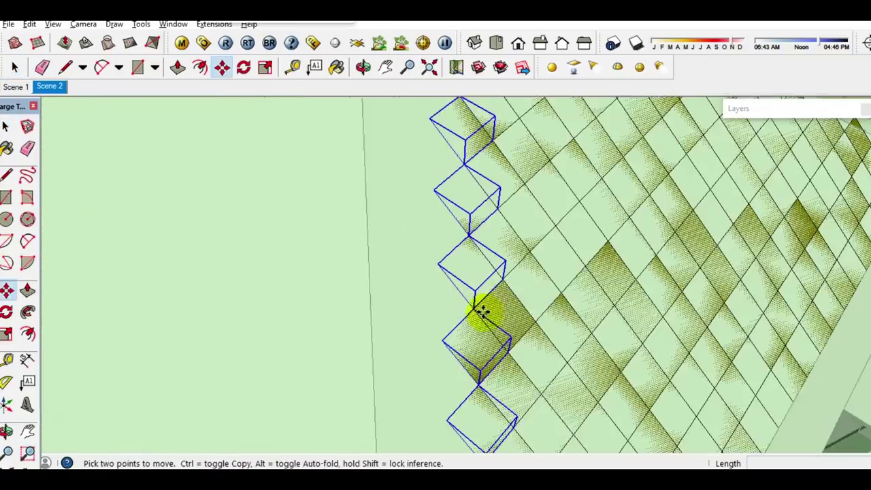
# - Copy the tile column down-left along the hip edge several times
pyautogui.click(474, 308)
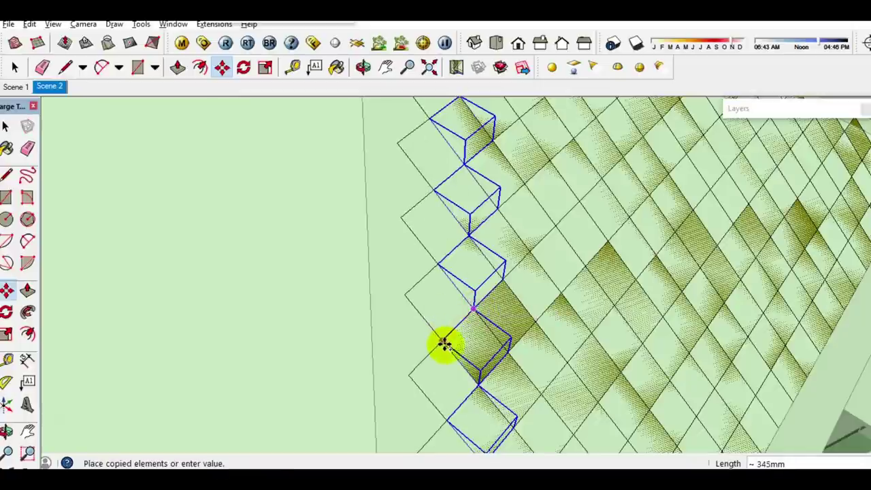
pyautogui.click(443, 344)
pyautogui.click(442, 344)
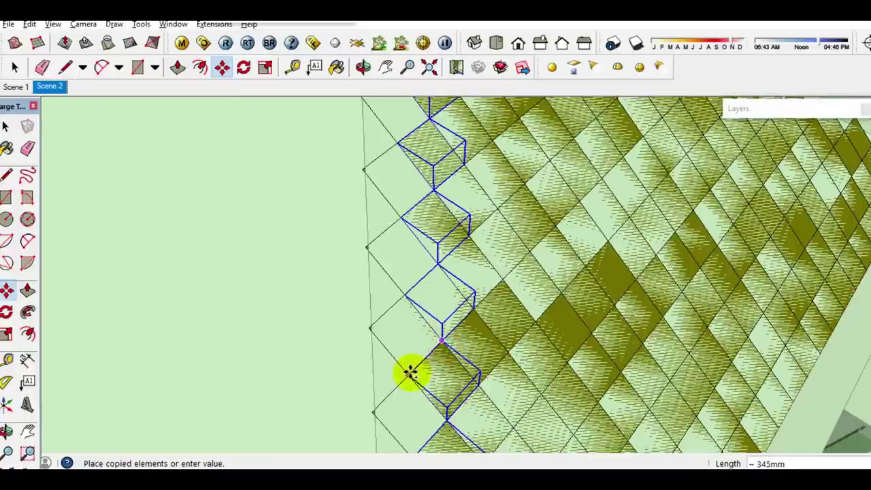
pyautogui.click(408, 379)
pyautogui.click(408, 376)
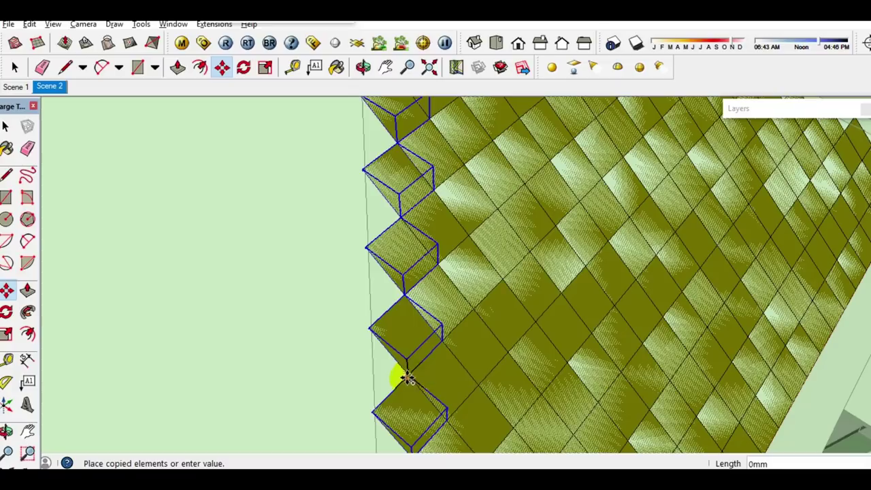
pyautogui.click(374, 409)
pyautogui.scroll(-3, 410, 351)
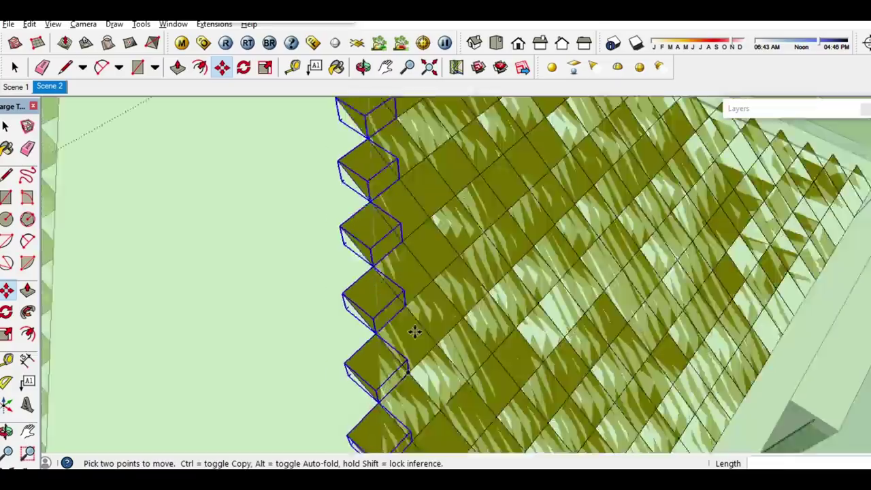
pyautogui.press('space')
pyautogui.scroll(-4, 414, 311)
pyautogui.scroll(-3, 431, 305)
pyautogui.scroll(-1, 430, 308)
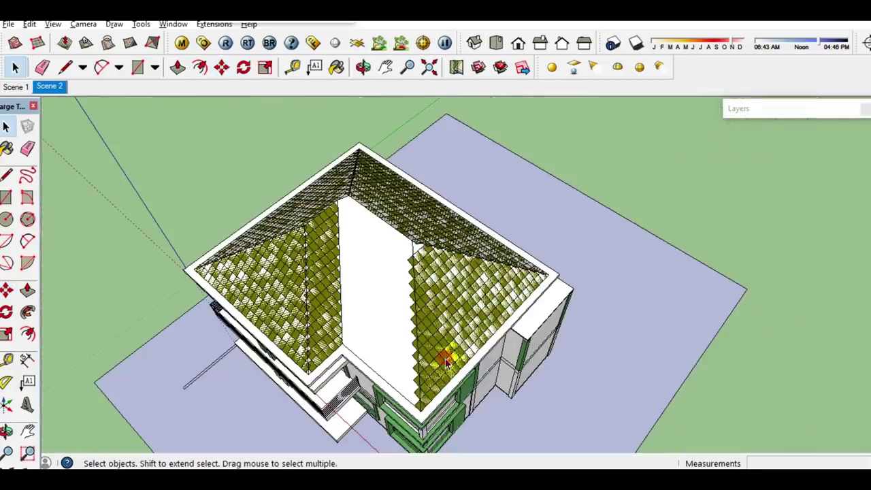
# - Zoom to the roof corner and check the corner tile's midpoint with the Line tool
pyautogui.scroll(2, 431, 381)
pyautogui.scroll(3, 426, 408)
pyautogui.scroll(2, 381, 340)
pyautogui.moveTo(376, 331); pyautogui.dragTo(350, 320, button='middle')
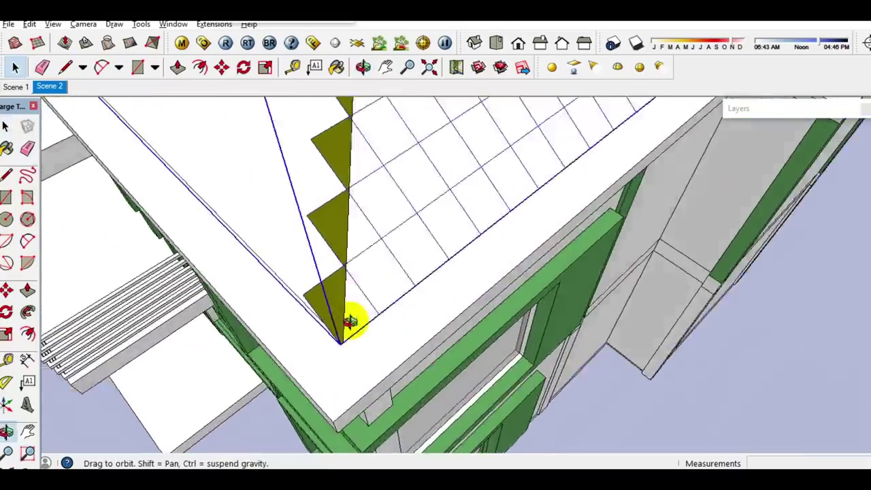
pyautogui.scroll(3, 344, 303)
pyautogui.press('l')
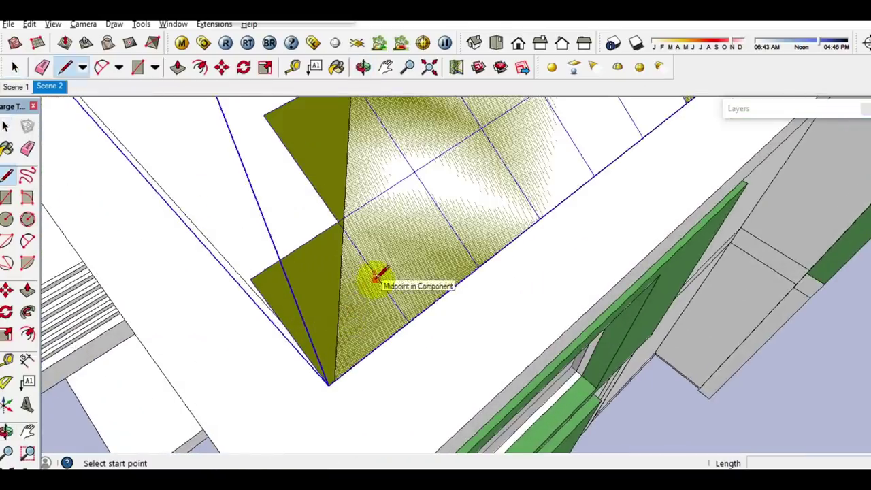
pyautogui.click(377, 274)
pyautogui.press('space')
pyautogui.scroll(-3, 368, 299)
pyautogui.scroll(-1, 397, 276)
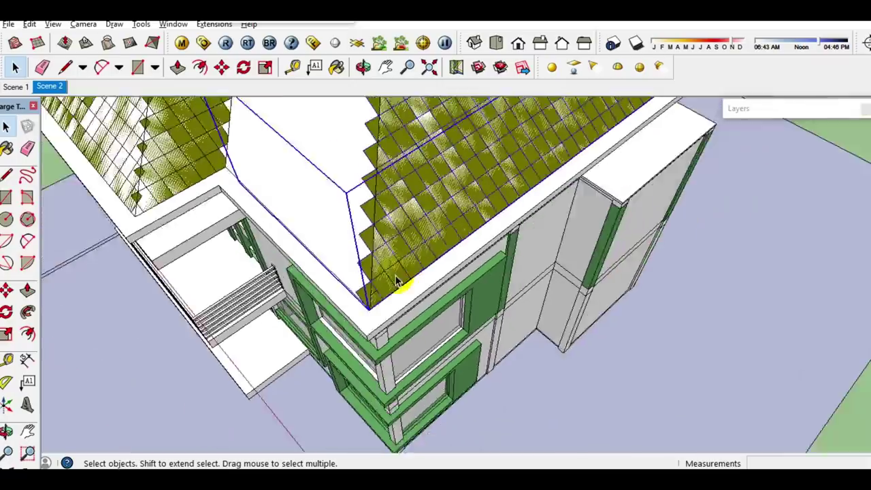
pyautogui.scroll(-2, 388, 272)
# - Scale the roof panel from its side grip so it reaches the eave corner
pyautogui.press('s')
pyautogui.scroll(2, 351, 235)
pyautogui.click(413, 175)
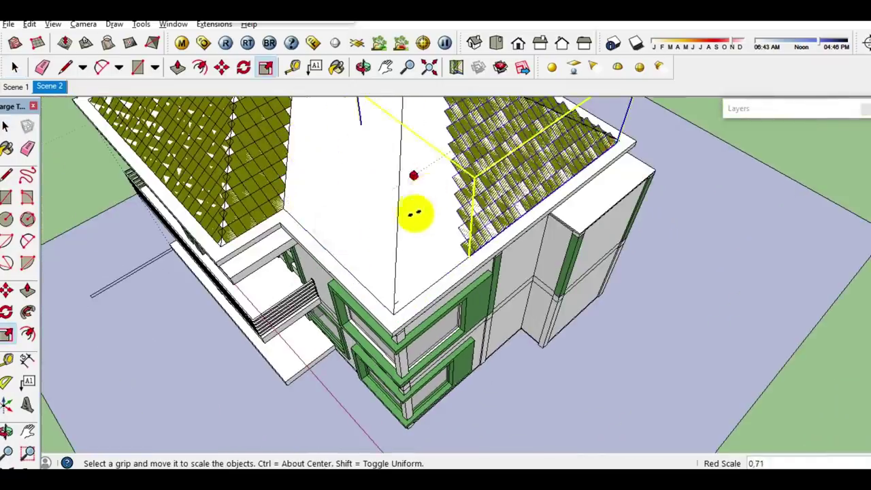
pyautogui.scroll(2, 408, 305)
pyautogui.scroll(2, 369, 342)
pyautogui.scroll(2, 367, 336)
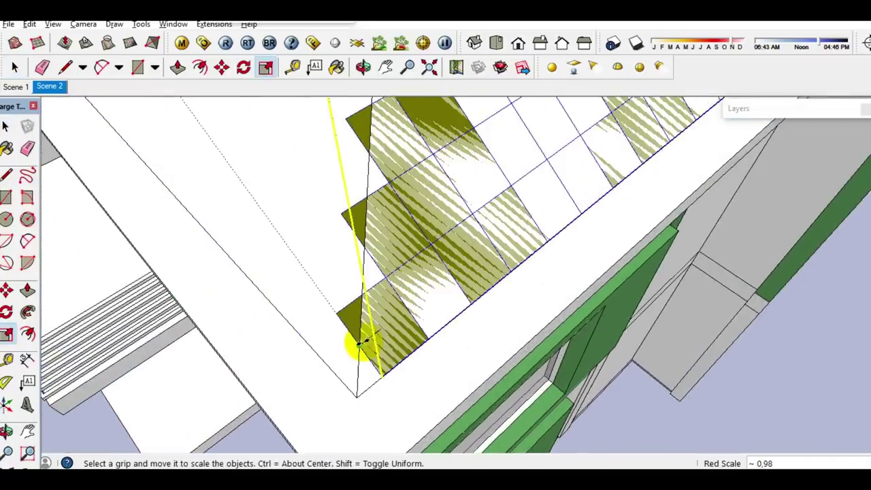
pyautogui.scroll(2, 358, 345)
pyautogui.click(370, 357)
pyautogui.press('space')
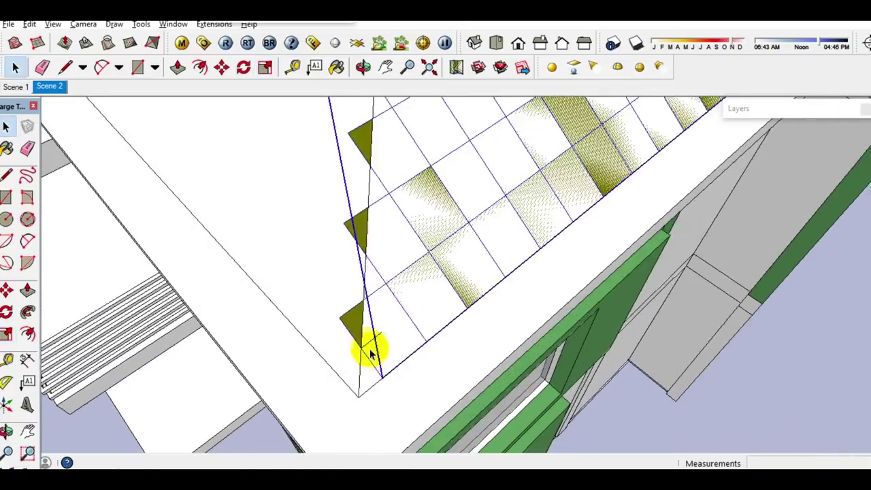
# - Paste a copy of the tiled roof panel beside the house
pyautogui.scroll(-3, 374, 344)
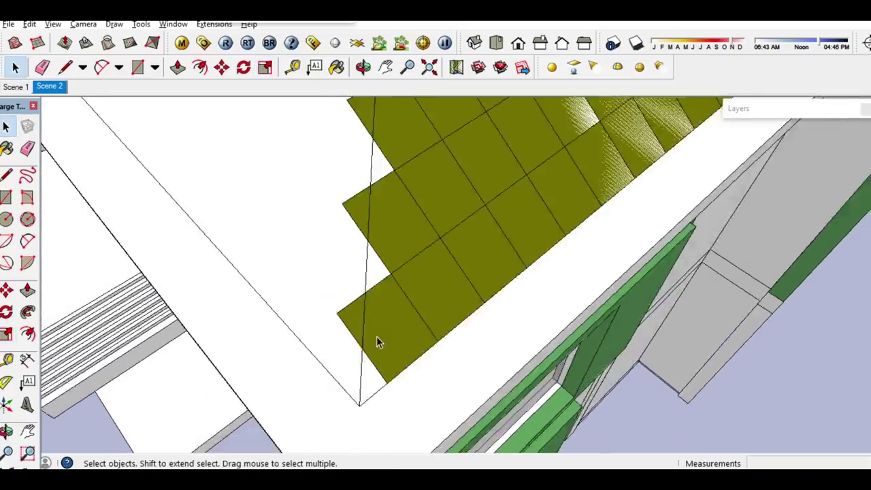
pyautogui.scroll(-3, 381, 333)
pyautogui.scroll(-2, 381, 313)
pyautogui.moveTo(381, 311)
pyautogui.mouseDown(button='middle')
pyautogui.moveTo(427, 308)
pyautogui.moveTo(413, 295)
pyautogui.mouseUp(button='middle')
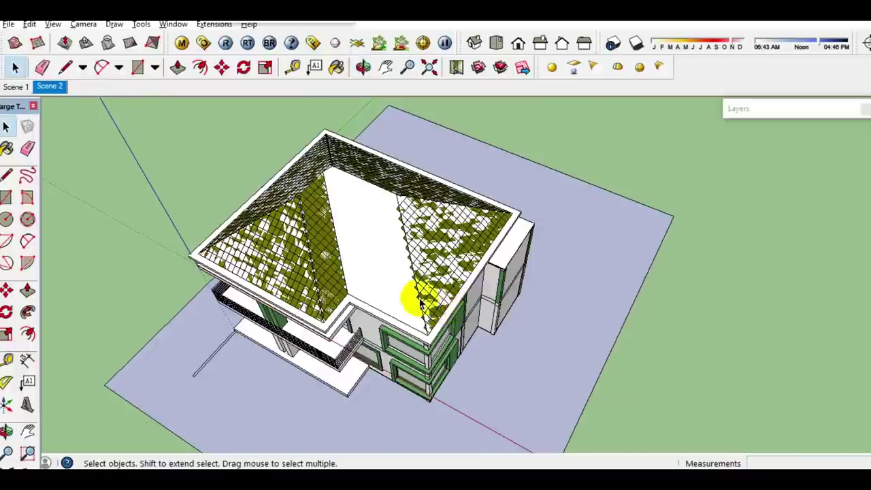
pyautogui.scroll(2, 401, 294)
pyautogui.hotkey('ctrl', 'v')
pyautogui.scroll(2, 383, 311)
pyautogui.click(383, 310)
# - Move the pasted panel from its lower corner onto the remaining slope's eave corner
pyautogui.press('m')
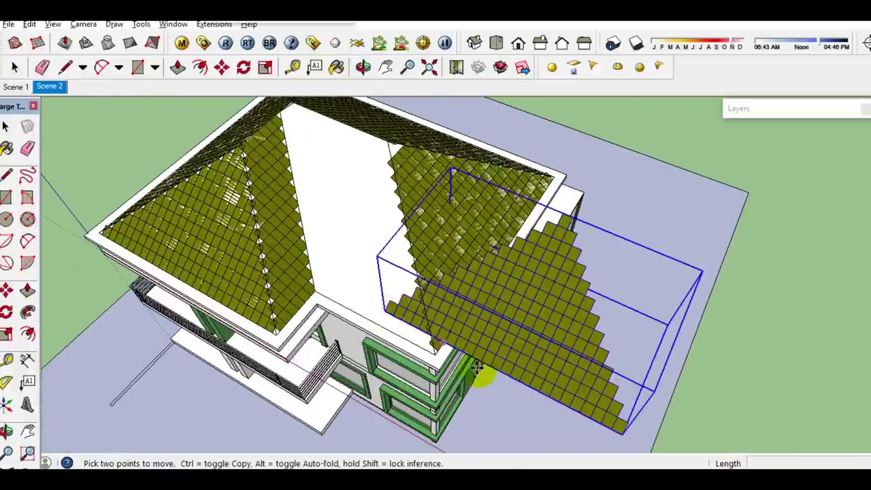
pyautogui.scroll(2, 626, 412)
pyautogui.scroll(2, 466, 326)
pyautogui.scroll(2, 449, 307)
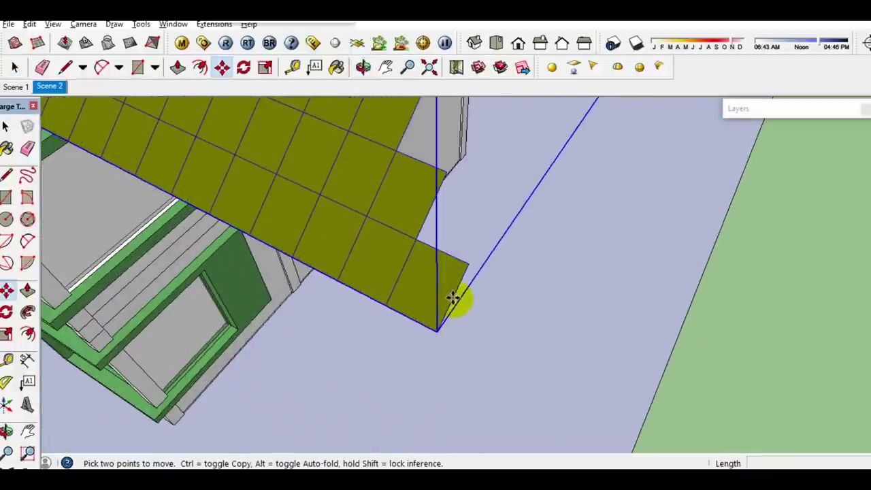
pyautogui.click(452, 298)
pyautogui.scroll(-2, 489, 327)
pyautogui.scroll(-2, 259, 220)
pyautogui.scroll(2, 259, 249)
pyautogui.scroll(2, 264, 250)
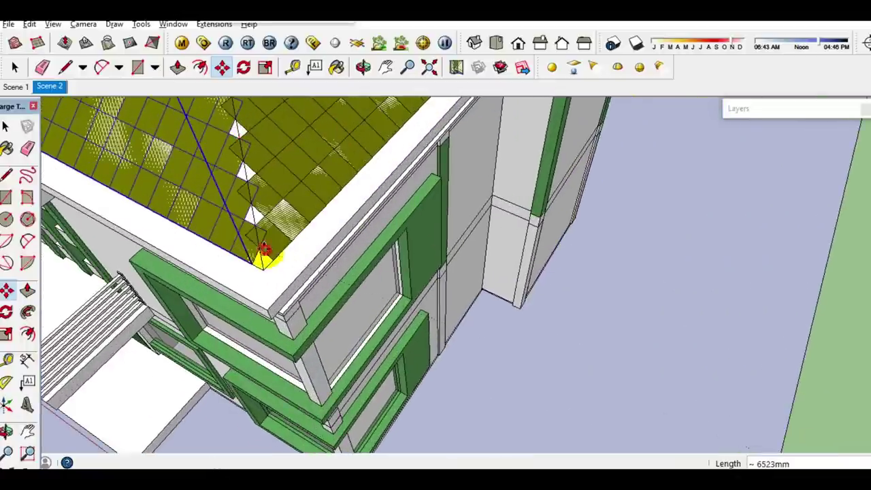
pyautogui.click(264, 250)
pyautogui.press('space')
pyautogui.scroll(-3, 285, 245)
pyautogui.moveTo(306, 227)
pyautogui.mouseDown(button='middle')
pyautogui.moveTo(202, 230)
pyautogui.moveTo(223, 229)
pyautogui.moveTo(184, 107)
pyautogui.moveTo(281, 224)
pyautogui.moveTo(259, 217)
pyautogui.mouseUp(button='middle')
# - Enter the new tile panel group and select its left column of tiles
pyautogui.doubleClick(202, 230)
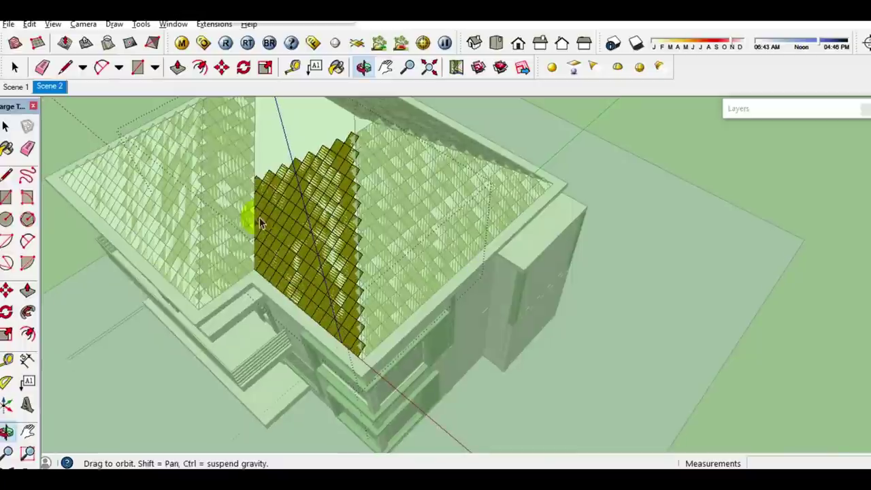
pyautogui.press('space')
pyautogui.moveTo(174, 136); pyautogui.dragTo(284, 272)
pyautogui.moveTo(258, 306); pyautogui.dragTo(261, 306)
pyautogui.click(250, 271)
pyautogui.scroll(3, 264, 194)
pyautogui.moveTo(288, 181)
pyautogui.mouseDown(button='middle')
pyautogui.moveTo(330, 219)
pyautogui.moveTo(592, 252)
pyautogui.moveTo(575, 271)
pyautogui.moveTo(528, 267)
pyautogui.moveTo(537, 258)
pyautogui.moveTo(501, 229)
pyautogui.moveTo(494, 259)
pyautogui.moveTo(451, 175)
pyautogui.mouseUp(button='middle')
pyautogui.moveTo(524, 371); pyautogui.dragTo(528, 369)
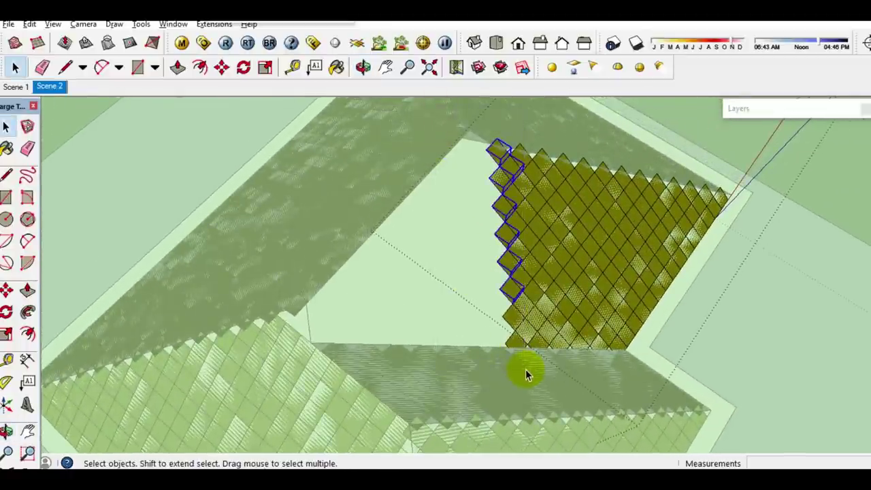
# - Copy the panel's left tile column outward from its endpoint to extend the stepped edge
pyautogui.keyDown('shift'); pyautogui.moveTo(480, 273); pyautogui.dragTo(534, 383); pyautogui.keyUp('shift')
pyautogui.scroll(3, 521, 171)
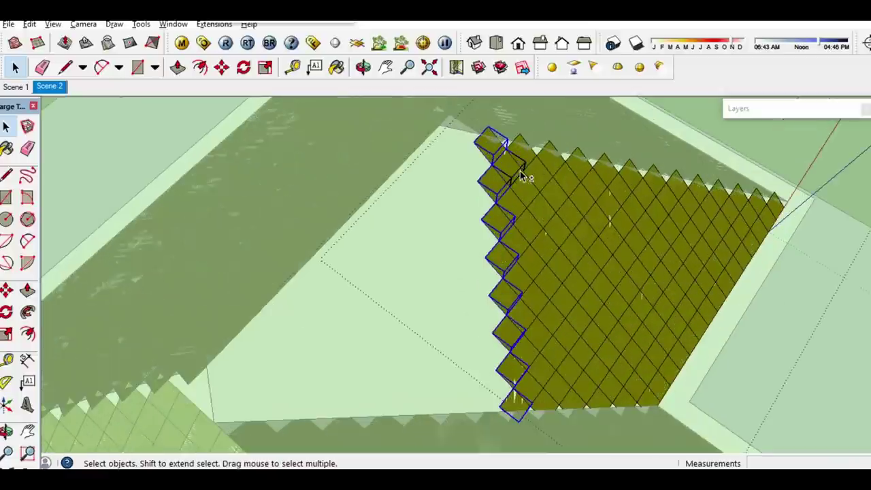
pyautogui.scroll(2, 509, 259)
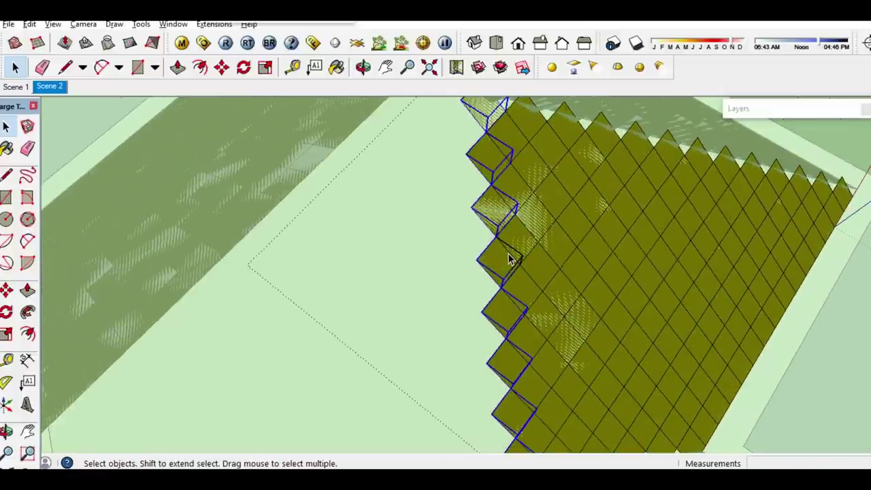
pyautogui.scroll(2, 514, 260)
pyautogui.press('m')
pyautogui.keyDown('ctrl'); pyautogui.moveTo(519, 262); pyautogui.dragTo(457, 257); pyautogui.keyUp('ctrl')
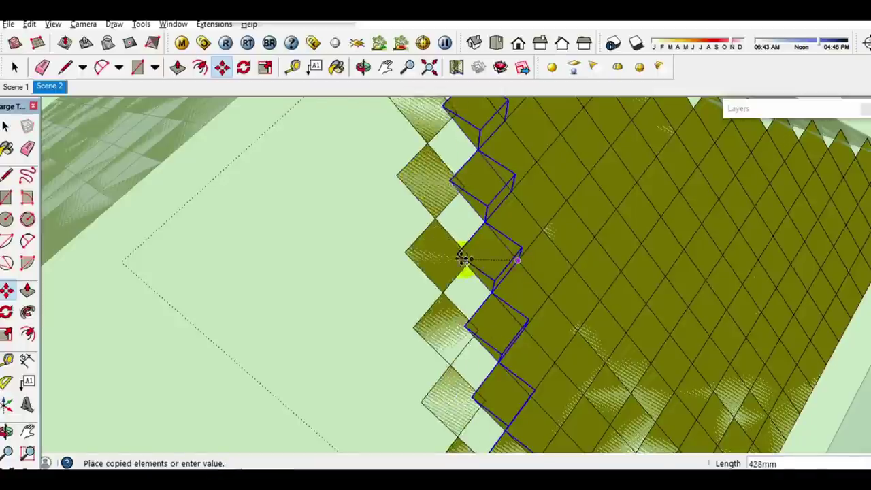
pyautogui.click(457, 257)
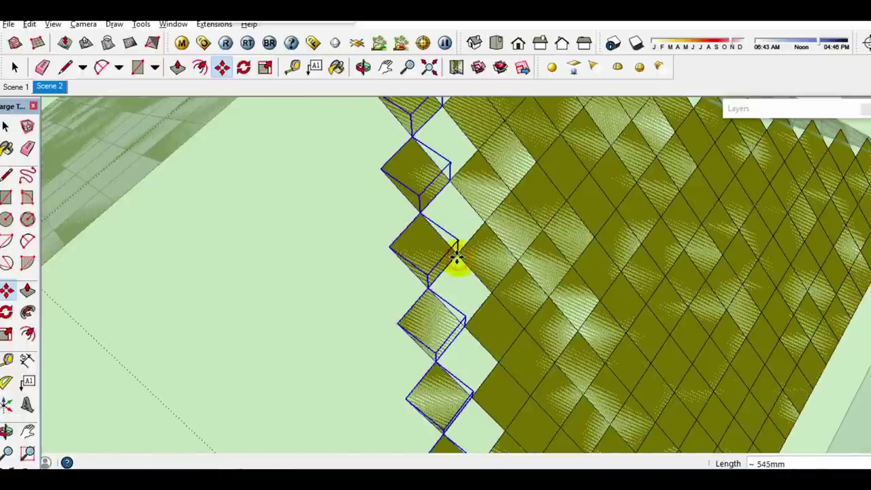
pyautogui.press('space')
pyautogui.scroll(-3, 424, 272)
pyautogui.moveTo(424, 272)
pyautogui.mouseDown(button='middle')
pyautogui.moveTo(501, 272)
pyautogui.moveTo(349, 213)
pyautogui.moveTo(493, 316)
pyautogui.moveTo(439, 292)
pyautogui.moveTo(520, 257)
pyautogui.mouseUp(button='middle')
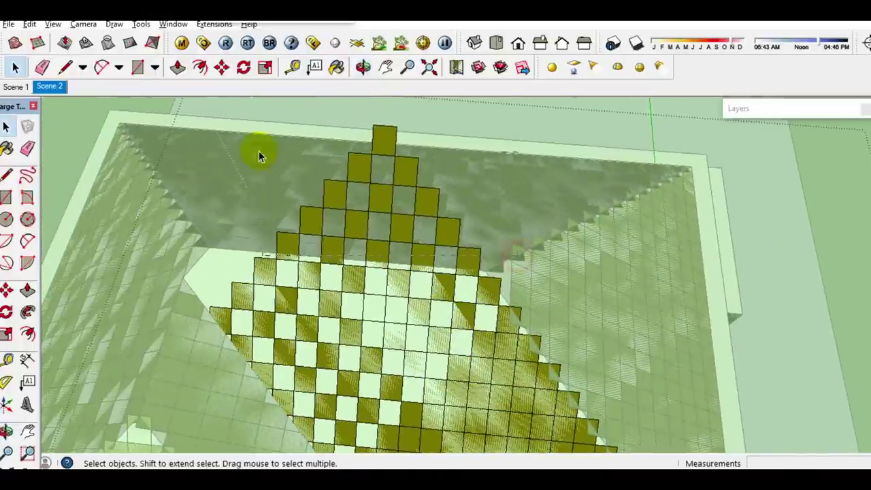
# - Copy the panel's top stepped tiles into the empty slots down-left and up-left
pyautogui.moveTo(294, 129); pyautogui.dragTo(281, 126)
pyautogui.moveTo(385, 190)
pyautogui.mouseDown(button='middle')
pyautogui.moveTo(416, 242)
pyautogui.moveTo(493, 275)
pyautogui.moveTo(462, 363)
pyautogui.mouseUp(button='middle')
pyautogui.scroll(3, 503, 272)
pyautogui.press('m')
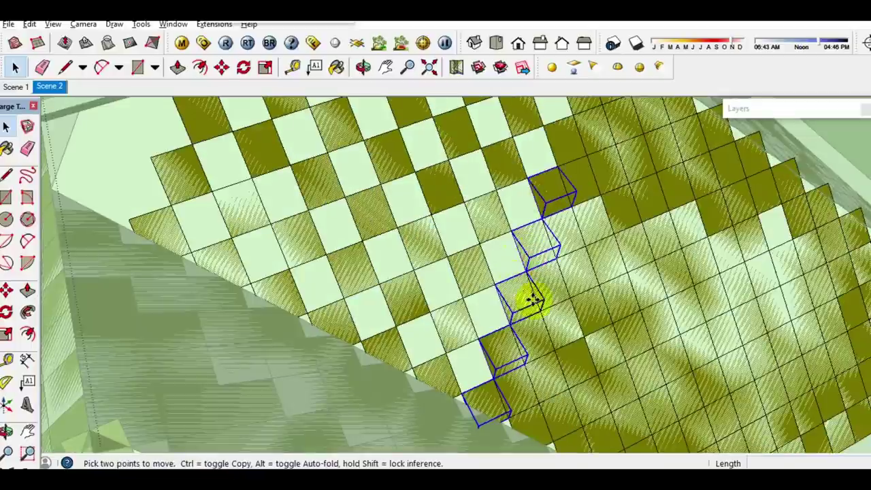
pyautogui.press('ctrl')
pyautogui.click(527, 299)
pyautogui.click(512, 327)
pyautogui.click(512, 327)
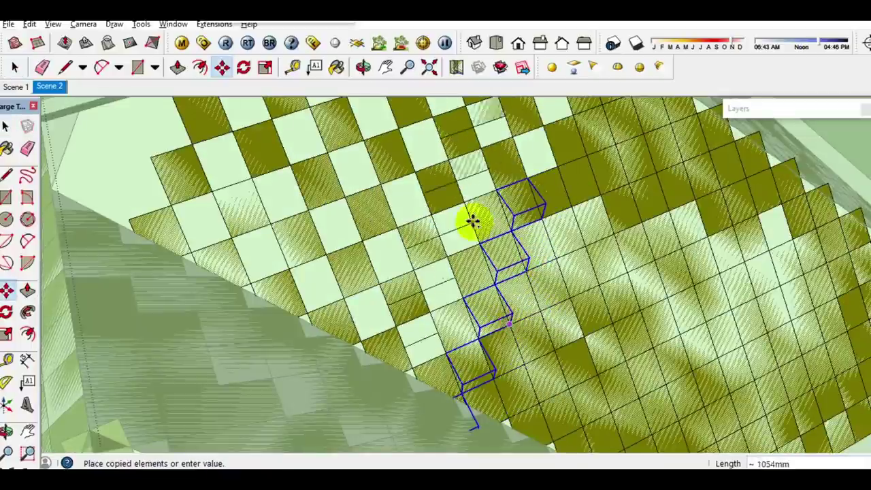
pyautogui.click(477, 243)
pyautogui.click(479, 242)
pyautogui.click(427, 218)
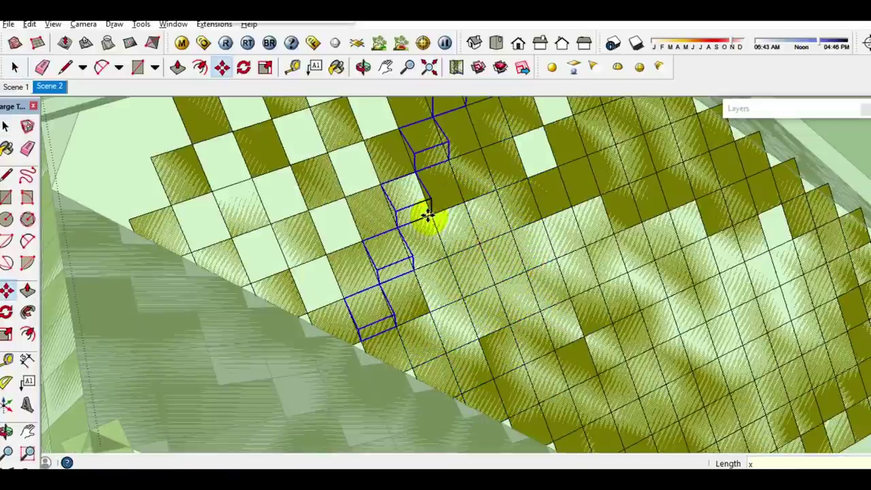
pyautogui.press('space')
# - Delete the stray tile pyramid and copy the stepped tiles one tile higher and to the left
pyautogui.scroll(-3, 427, 244)
pyautogui.moveTo(428, 244); pyautogui.dragTo(385, 235, button='middle')
pyautogui.press('Delete')
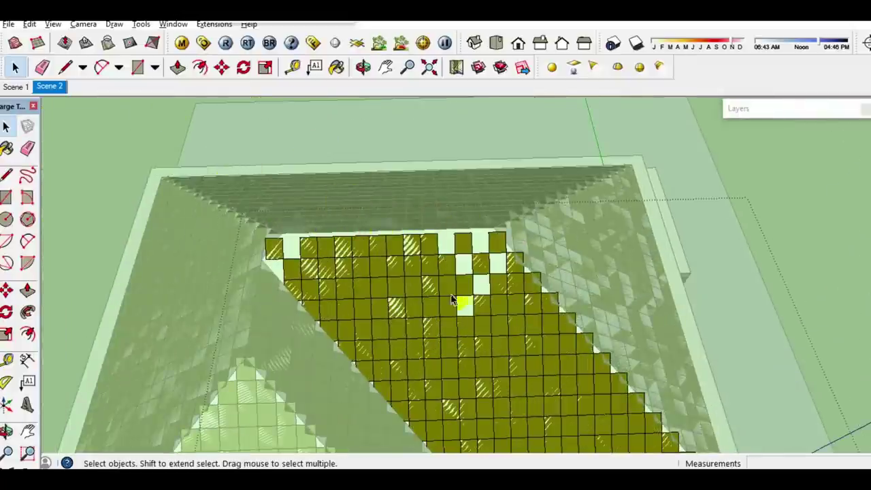
pyautogui.scroll(5, 469, 330)
pyautogui.click(468, 332)
pyautogui.press('m')
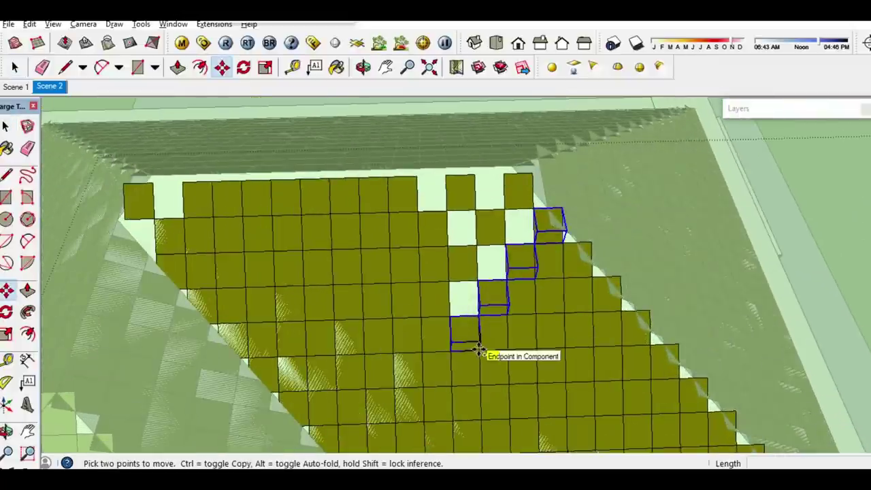
pyautogui.click(478, 347)
pyautogui.press('ctrl')
pyautogui.click(478, 317)
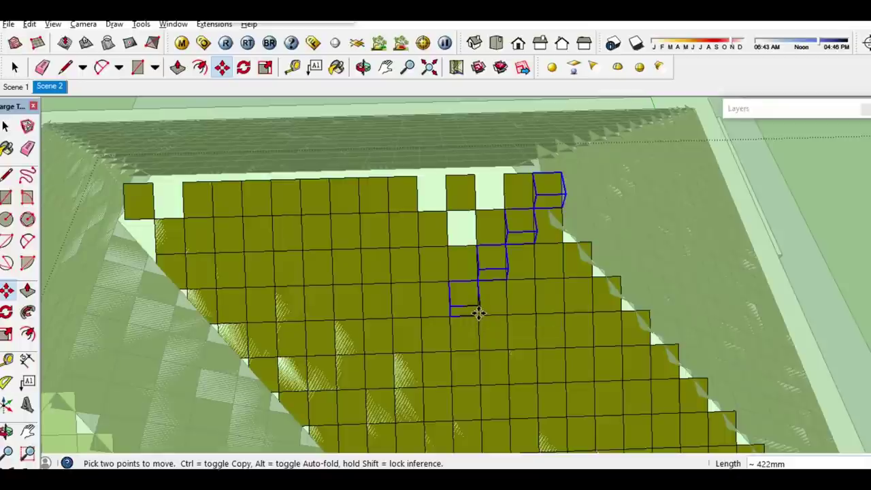
pyautogui.press('ctrl')
pyautogui.click(478, 313)
pyautogui.click(469, 243)
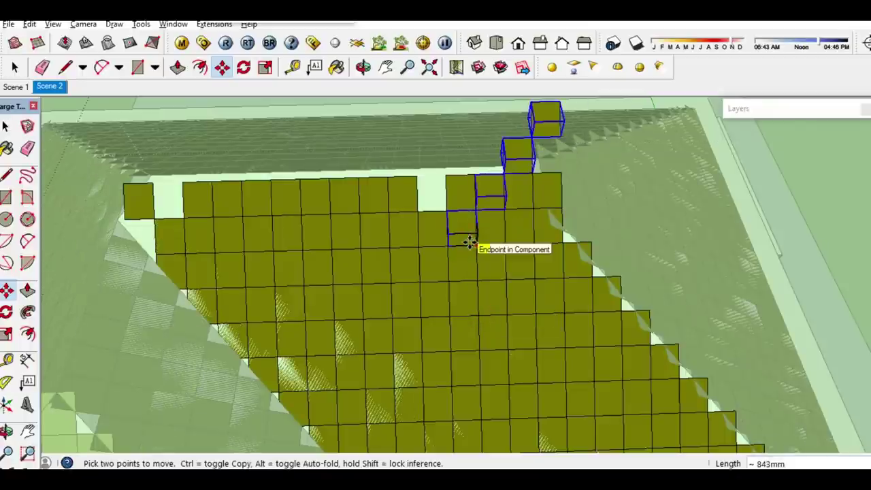
pyautogui.press('ctrl')
pyautogui.click(502, 210)
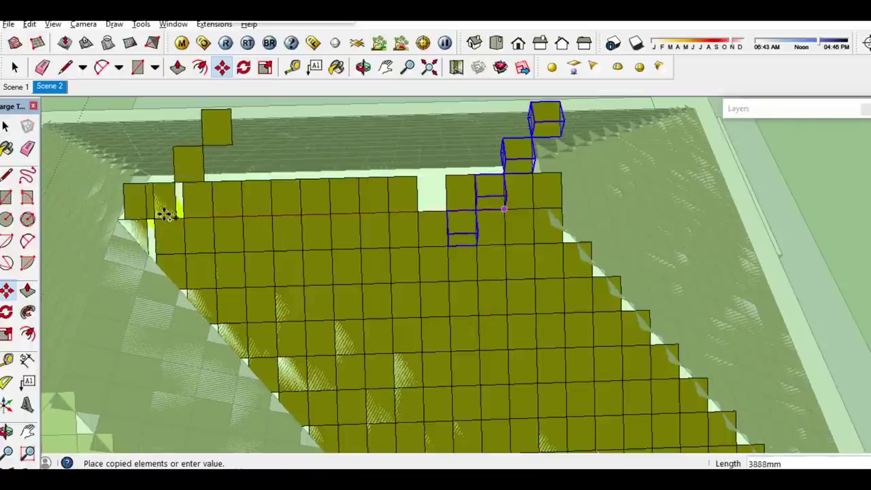
pyautogui.click(176, 215)
pyautogui.press('space')
# - Copy a single tile into the last empty gap along the top edge
pyautogui.moveTo(510, 218); pyautogui.dragTo(723, 213, button='middle')
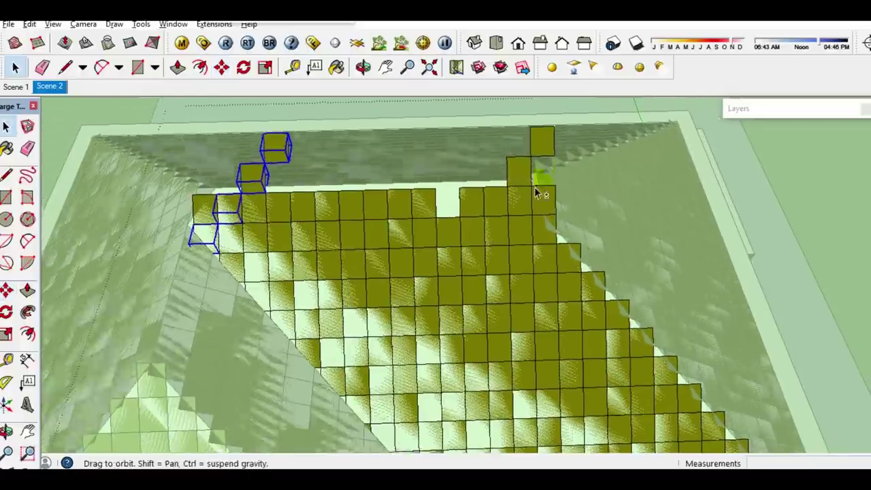
pyautogui.moveTo(294, 169); pyautogui.dragTo(478, 211, button='middle')
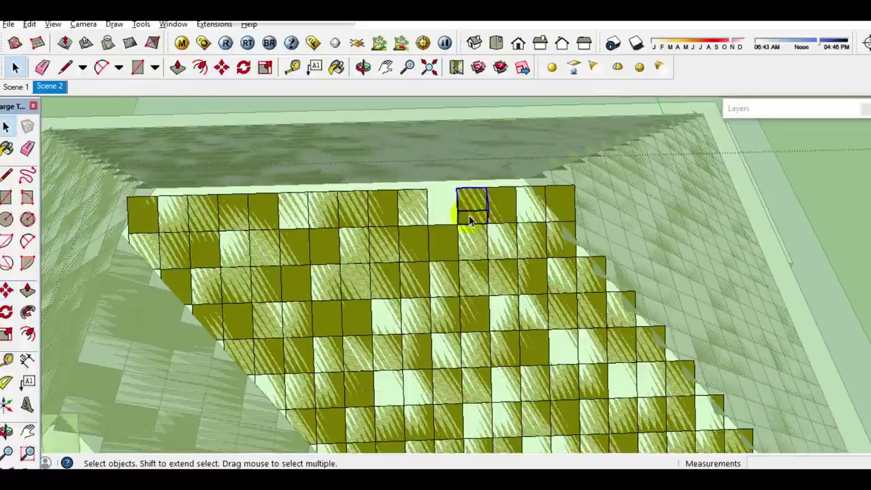
pyautogui.press('m')
pyautogui.press('ctrl')
pyautogui.click(484, 228)
pyautogui.click(452, 228)
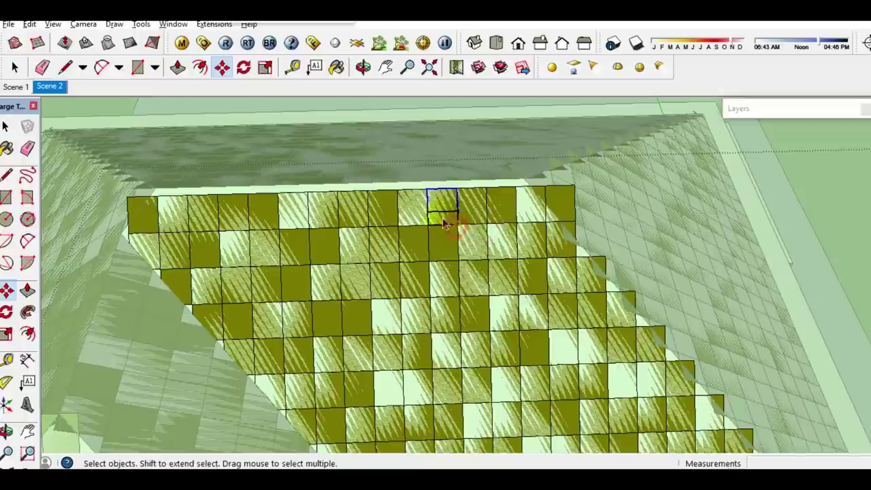
pyautogui.press('space')
pyautogui.scroll(-3, 442, 204)
pyautogui.scroll(-2, 519, 203)
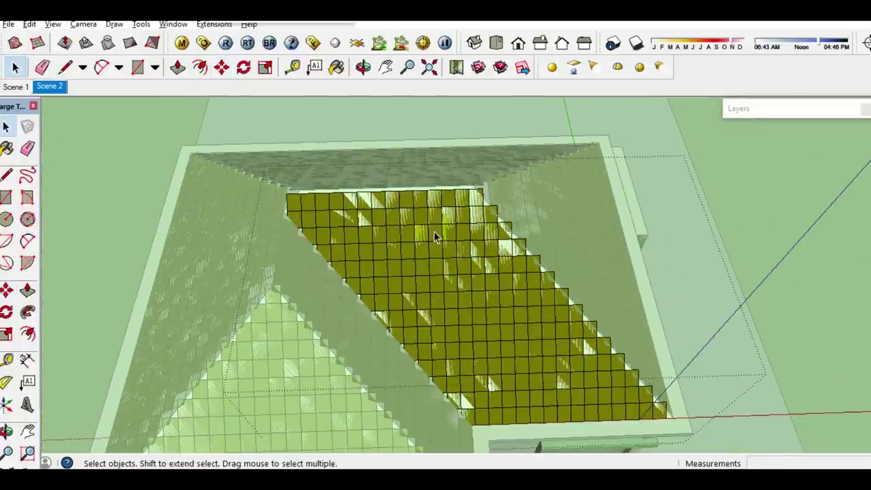
# - Scale the tiled roof face by about 1.02 so it reaches the ridge line
pyautogui.scroll(2, 483, 197)
pyautogui.scroll(1, 479, 194)
pyautogui.scroll(-2, 461, 223)
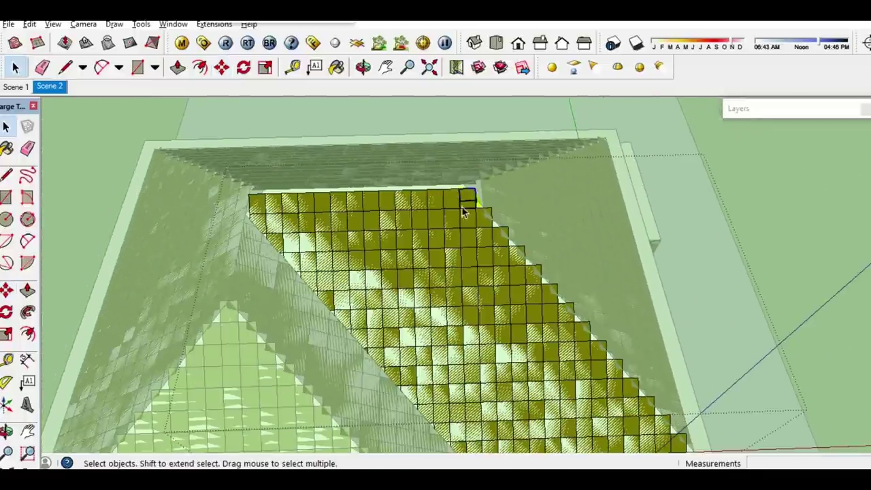
pyautogui.scroll(2, 267, 212)
pyautogui.scroll(1, 246, 209)
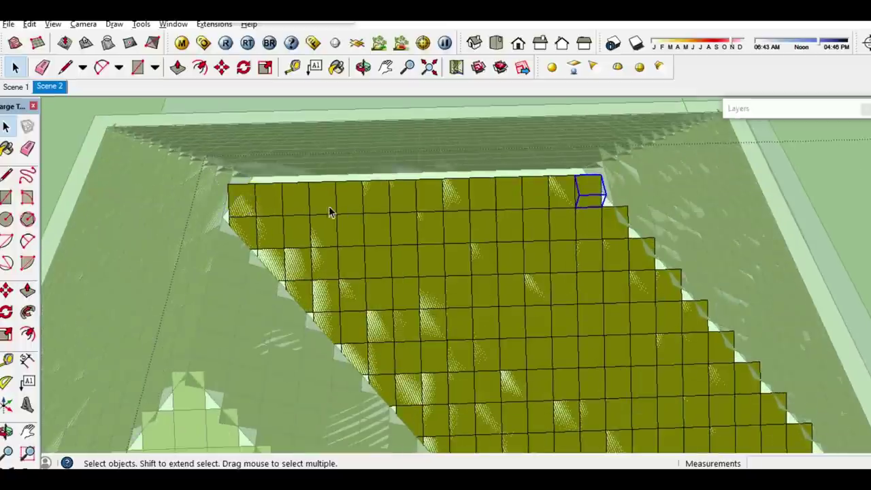
pyautogui.scroll(-5, 284, 210)
pyautogui.click(394, 243)
pyautogui.scroll(2, 491, 212)
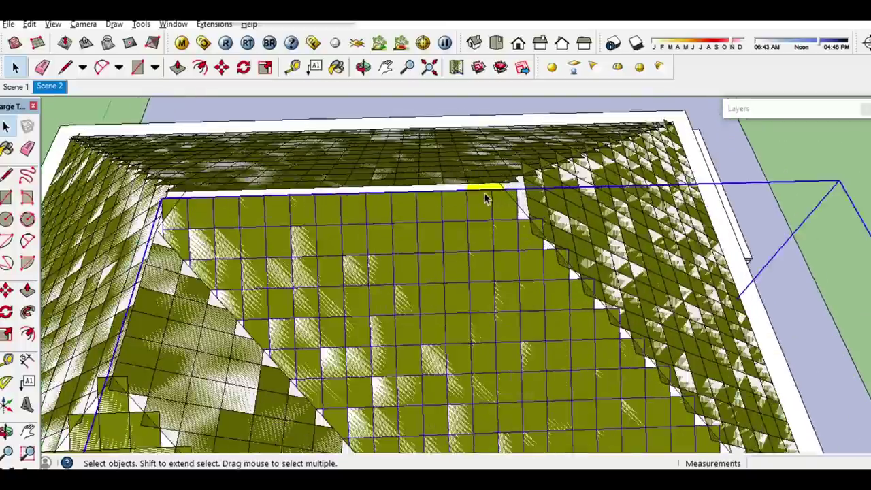
pyautogui.press('s')
pyautogui.moveTo(501, 195); pyautogui.dragTo(497, 192)
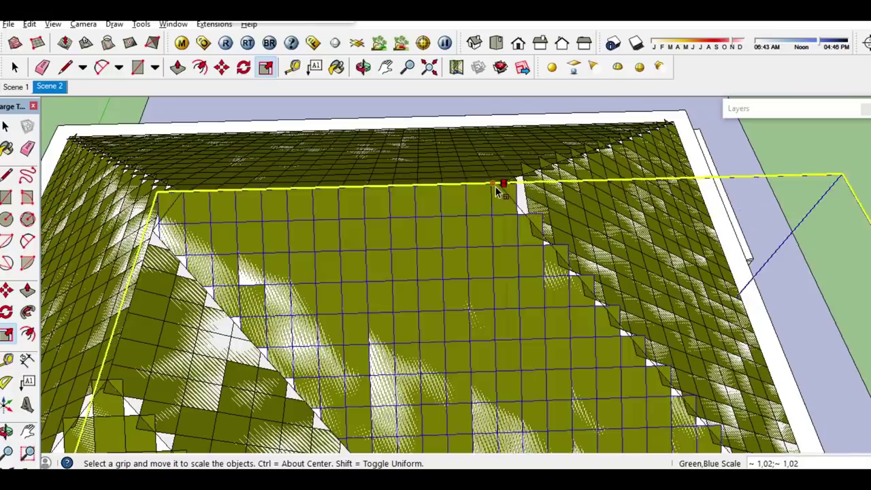
pyautogui.press('space')
# - Copy an eave-corner tile from inside the tile group and paste it
pyautogui.scroll(-3, 472, 200)
pyautogui.moveTo(472, 199); pyautogui.dragTo(340, 305, button='middle')
pyautogui.scroll(3, 340, 305)
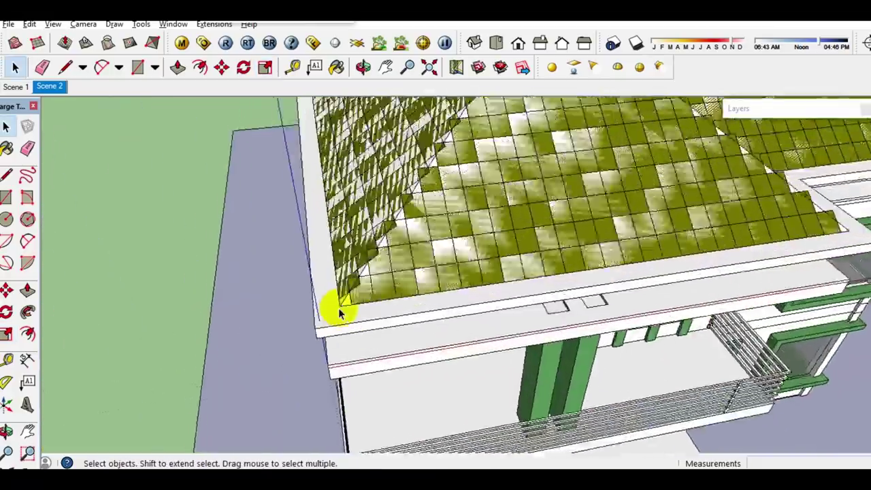
pyautogui.scroll(2, 368, 291)
pyautogui.doubleClick(371, 292)
pyautogui.hotkey('ctrl', 'c')
pyautogui.scroll(-2, 400, 257)
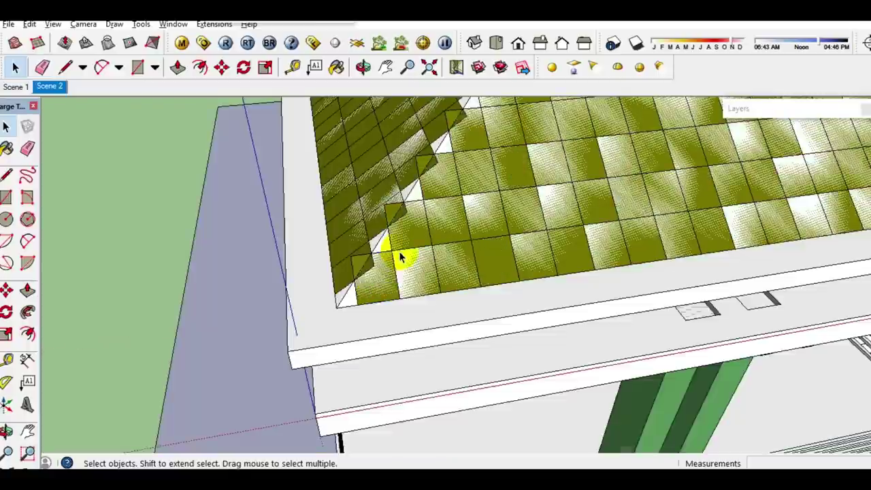
pyautogui.scroll(-1, 356, 292)
pyautogui.hotkey('ctrl', 'v')
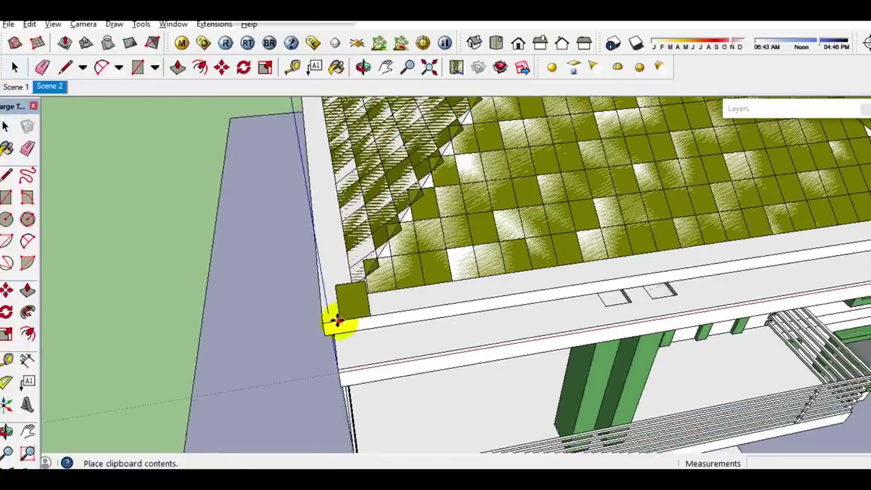
# - Set the pasted tile on the grey eave strip and rotate it upright
pyautogui.click(336, 320)
pyautogui.press('m')
pyautogui.click(455, 302)
pyautogui.click(340, 320)
pyautogui.press('space')
pyautogui.scroll(3, 256, 318)
pyautogui.moveTo(256, 319)
pyautogui.mouseDown(button='middle')
pyautogui.moveTo(276, 258)
pyautogui.moveTo(241, 339)
pyautogui.moveTo(353, 319)
pyautogui.mouseUp(button='middle')
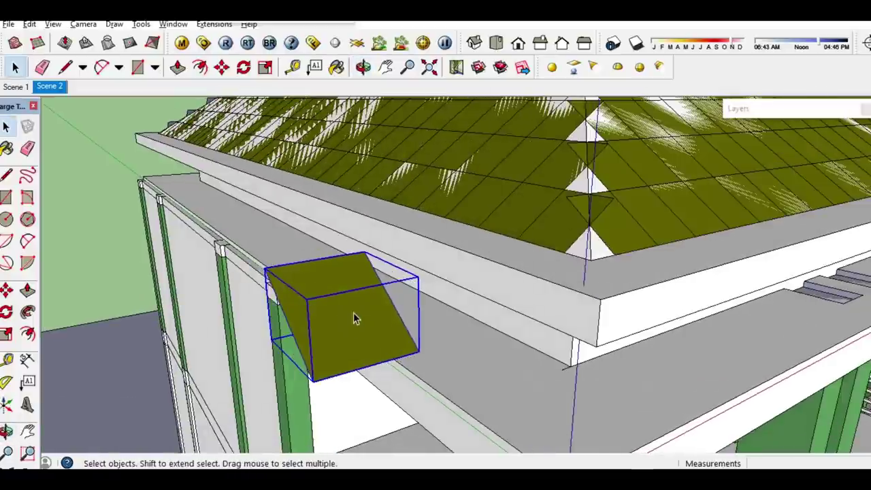
pyautogui.press('m')
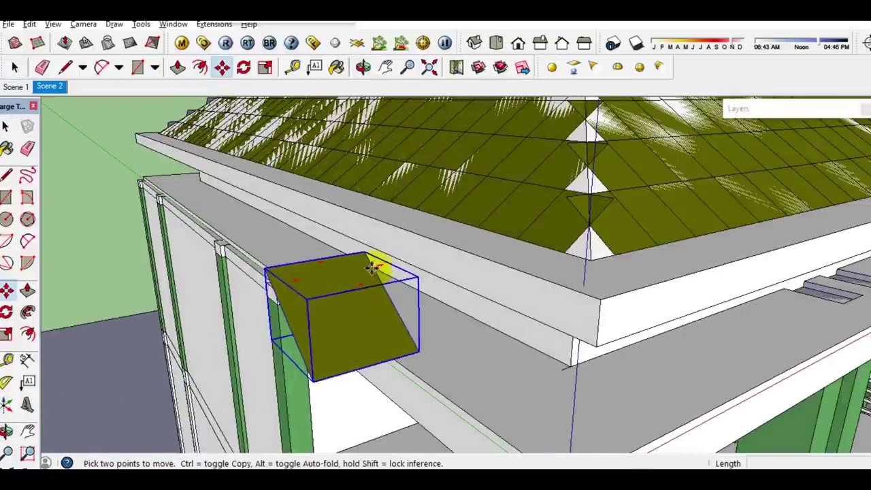
pyautogui.click(380, 266)
pyautogui.click(394, 272)
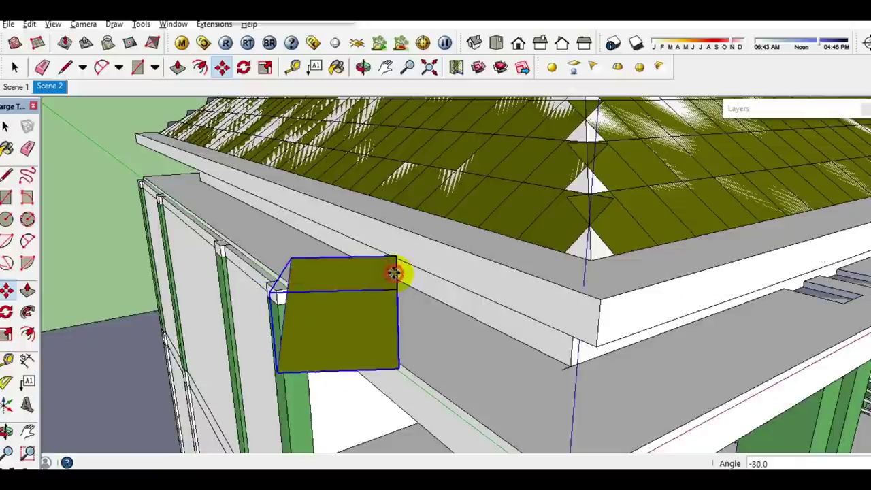
pyautogui.press('space')
# - Push/Pull the upright tile face into a box about 209mm deep
pyautogui.moveTo(347, 324)
pyautogui.mouseDown(button='middle')
pyautogui.moveTo(511, 340)
pyautogui.moveTo(501, 322)
pyautogui.mouseUp(button='middle')
pyautogui.press('p')
pyautogui.click(496, 318)
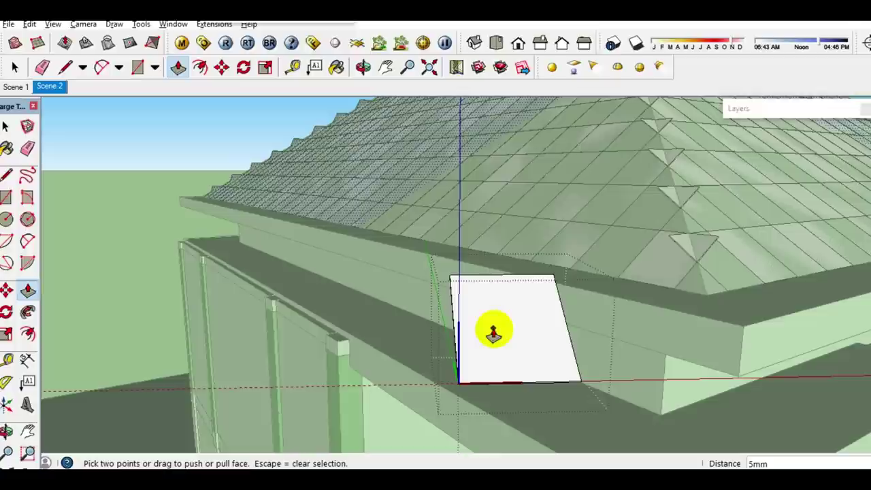
pyautogui.click(497, 347)
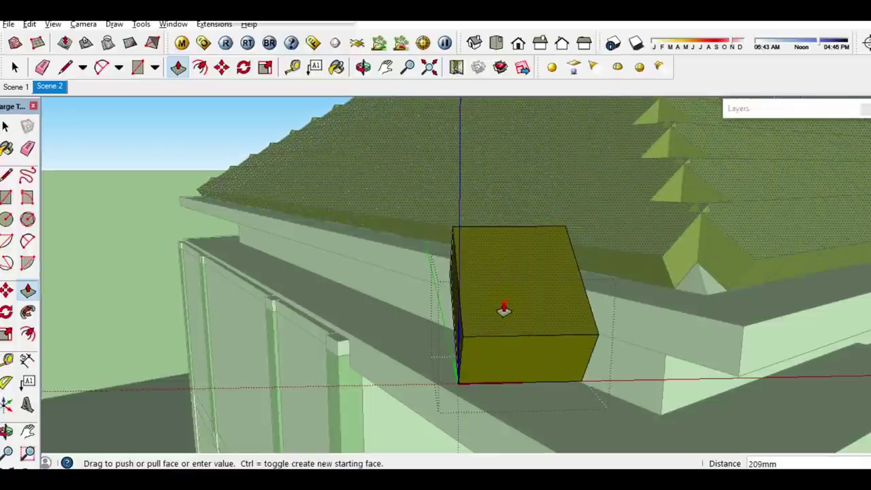
pyautogui.click(503, 310)
pyautogui.press('space')
# - Draw a straight line across the box's front face from edge to edge
pyautogui.moveTo(510, 344)
pyautogui.mouseDown(button='middle')
pyautogui.moveTo(509, 268)
pyautogui.moveTo(502, 283)
pyautogui.mouseUp(button='middle')
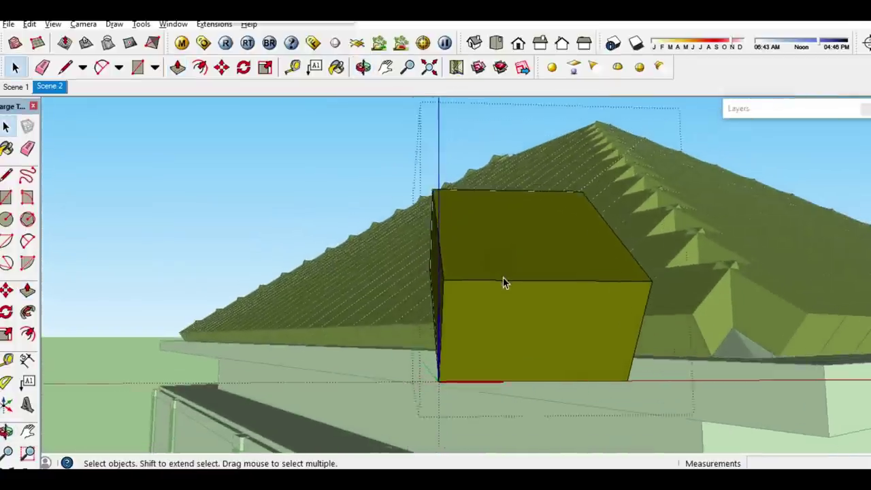
pyautogui.scroll(1, 503, 282)
pyautogui.press('l')
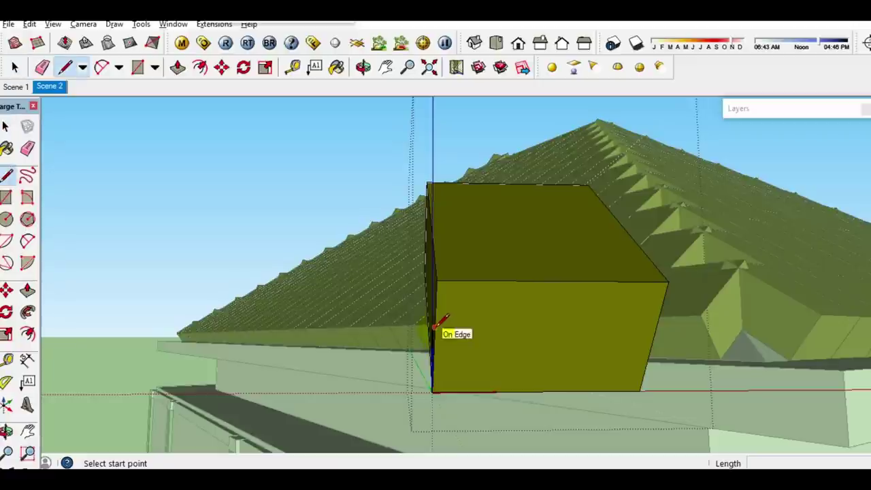
pyautogui.click(434, 328)
pyautogui.click(656, 328)
pyautogui.press('space')
pyautogui.moveTo(471, 304); pyautogui.dragTo(464, 294, button='middle')
# - Draw two 2-point arcs, bulging up then down, forming an S-wave across the box face
pyautogui.press('a')
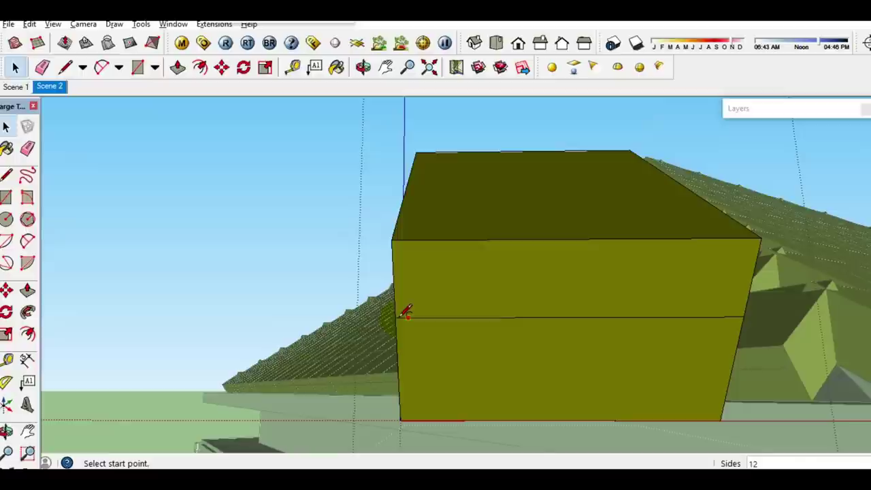
pyautogui.click(395, 317)
pyautogui.click(568, 317)
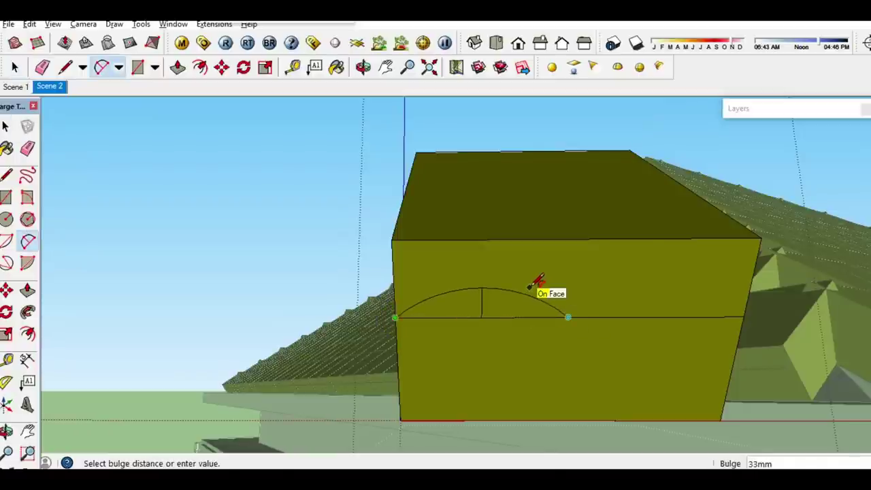
pyautogui.click(529, 288)
pyautogui.press('space')
pyautogui.moveTo(575, 314)
pyautogui.mouseDown(button='middle')
pyautogui.moveTo(463, 342)
pyautogui.moveTo(633, 297)
pyautogui.mouseUp(button='middle')
pyautogui.press('p')
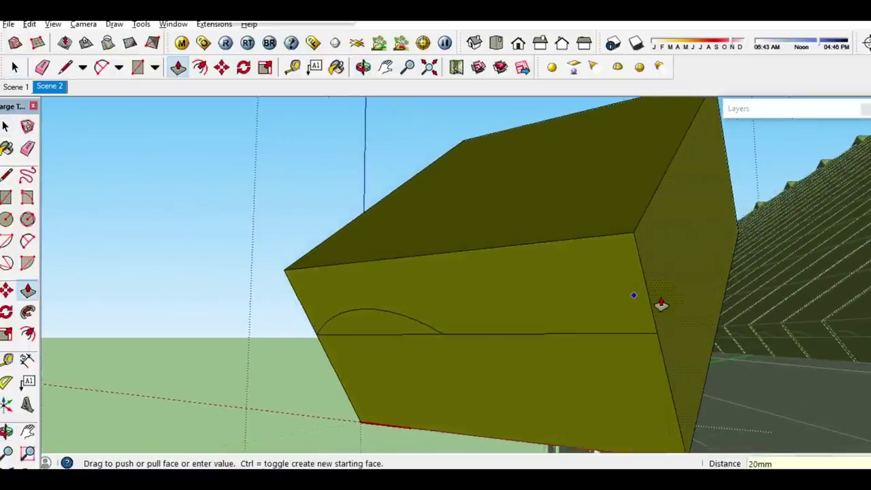
pyautogui.press('space')
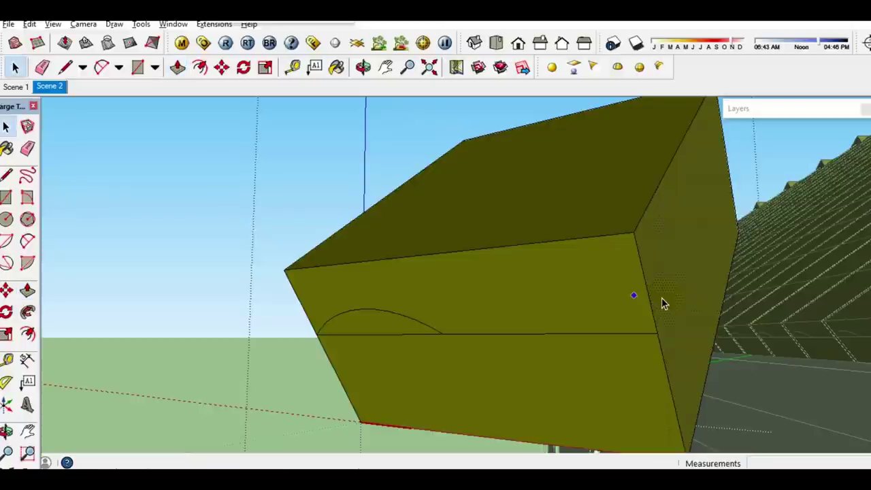
pyautogui.press('a')
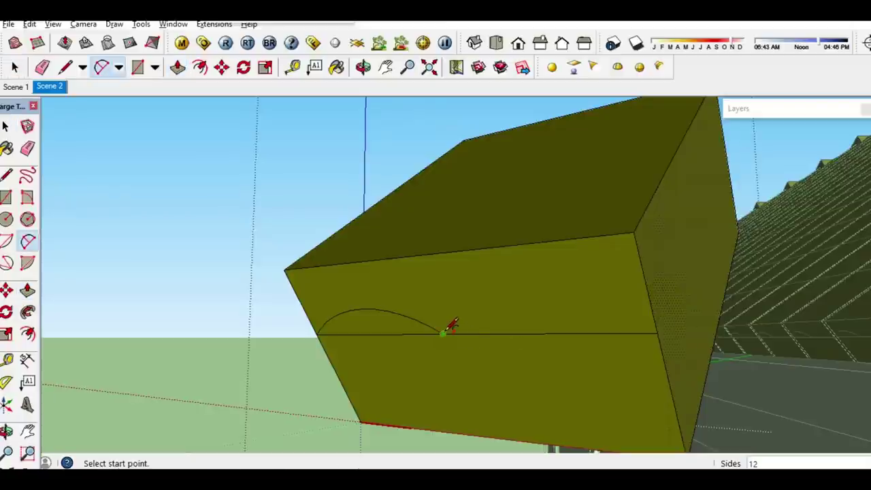
pyautogui.click(443, 333)
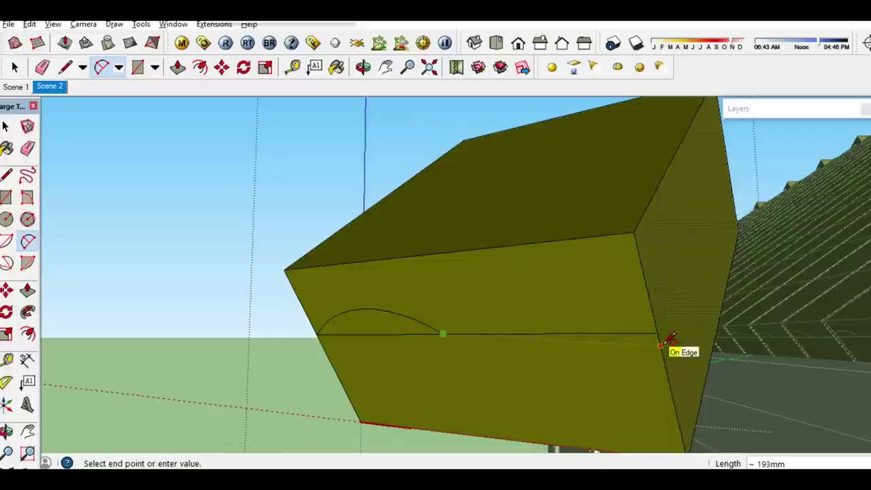
pyautogui.click(660, 346)
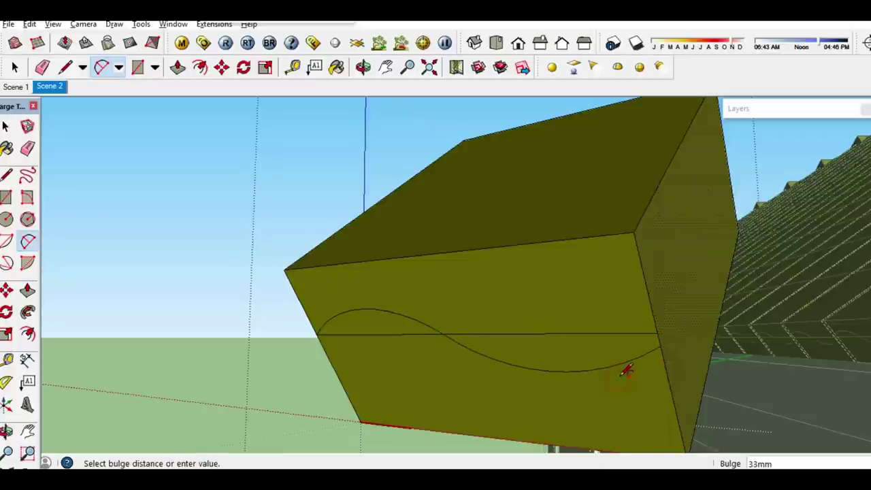
pyautogui.click(624, 369)
pyautogui.press('space')
# - Erase the straight midline and copy the wave curve just below the original
pyautogui.press('e')
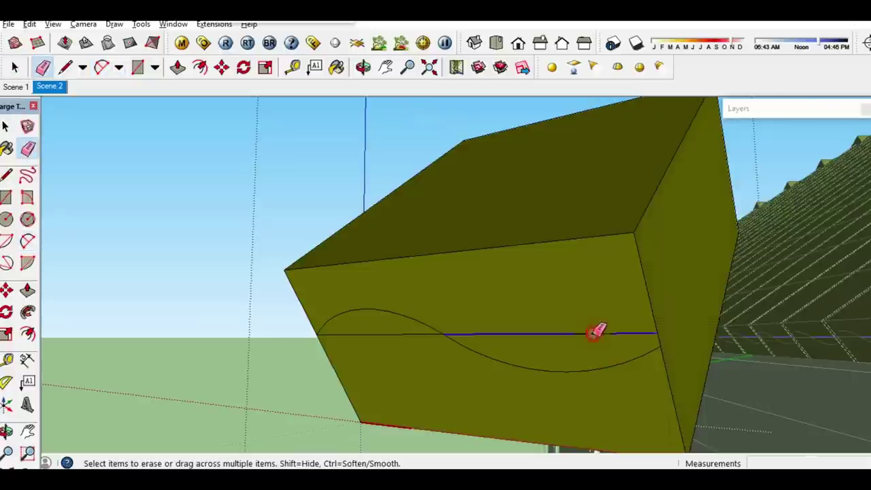
pyautogui.click(392, 333)
pyautogui.press('space')
pyautogui.click(401, 319)
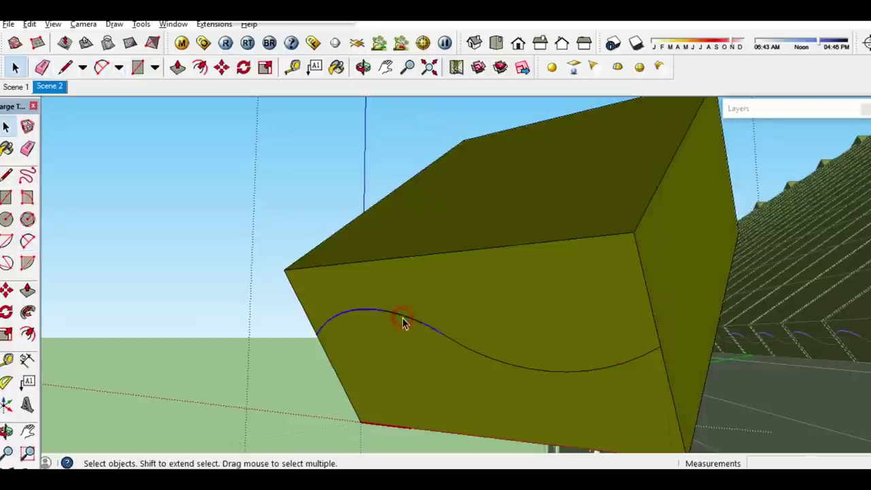
pyautogui.press('m')
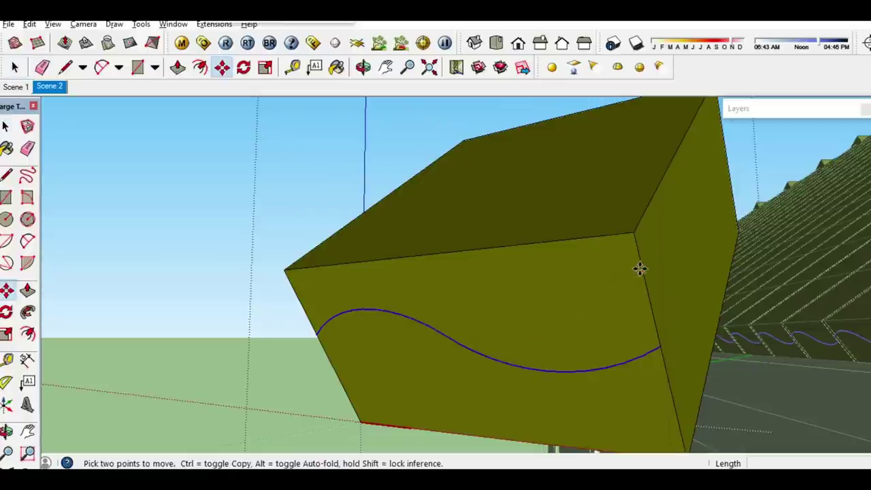
pyautogui.click(642, 268)
pyautogui.press('ctrl')
pyautogui.click(647, 293)
pyautogui.press('space')
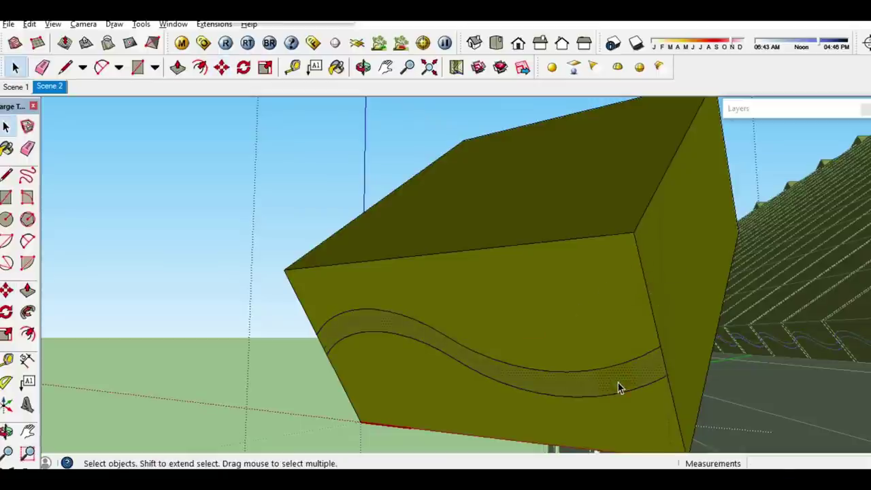
pyautogui.doubleClick(618, 385)
# - Slide the wavy strip down the box face to its new position
pyautogui.moveTo(624, 379); pyautogui.dragTo(581, 247, button='middle')
pyautogui.press('m')
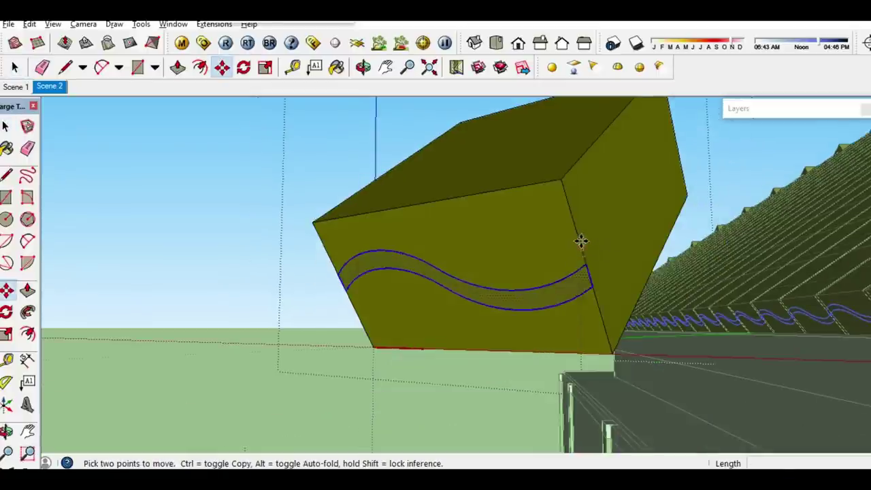
pyautogui.click(579, 241)
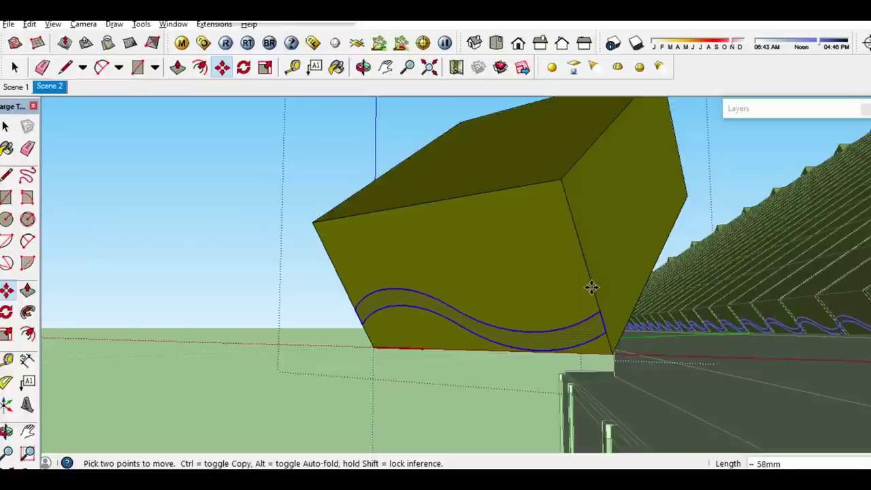
pyautogui.click(591, 286)
pyautogui.press('space')
pyautogui.moveTo(591, 291); pyautogui.dragTo(582, 361, button='middle')
pyautogui.press('m')
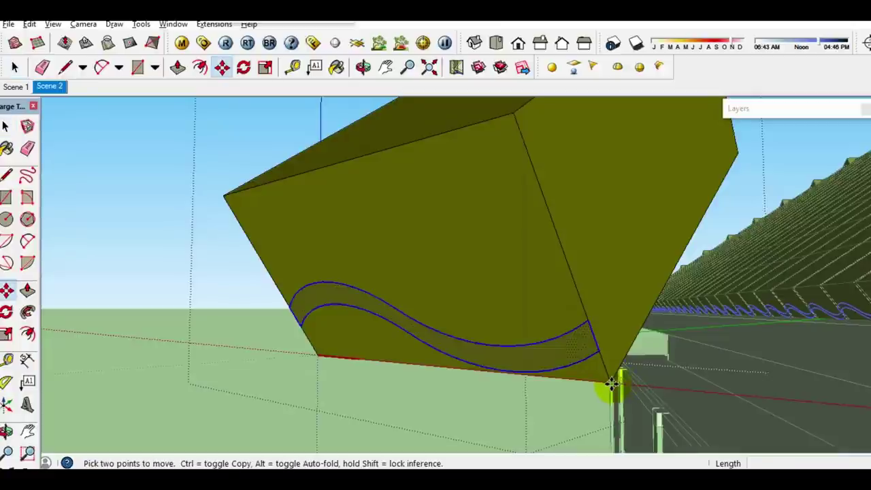
pyautogui.click(612, 384)
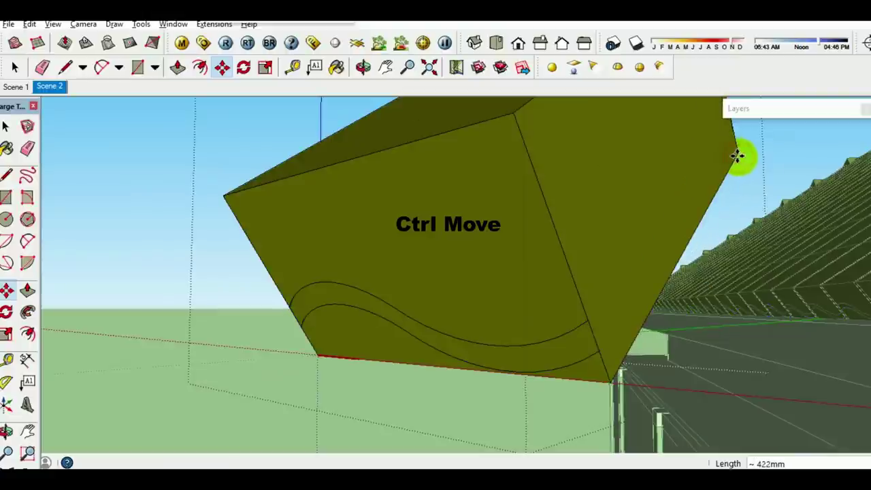
pyautogui.press('space')
# - Select the helper box and delete it, leaving only the wave-profile strip
pyautogui.moveTo(668, 178)
pyautogui.mouseDown(button='middle')
pyautogui.moveTo(506, 304)
pyautogui.moveTo(398, 340)
pyautogui.moveTo(655, 247)
pyautogui.moveTo(734, 167)
pyautogui.moveTo(618, 214)
pyautogui.mouseUp(button='middle')
pyautogui.moveTo(549, 237)
pyautogui.mouseDown(button='middle')
pyautogui.moveTo(796, 265)
pyautogui.moveTo(378, 202)
pyautogui.moveTo(558, 286)
pyautogui.moveTo(317, 236)
pyautogui.mouseUp(button='middle')
pyautogui.scroll(2, 309, 229)
pyautogui.click(309, 231)
pyautogui.tripleClick(309, 231)
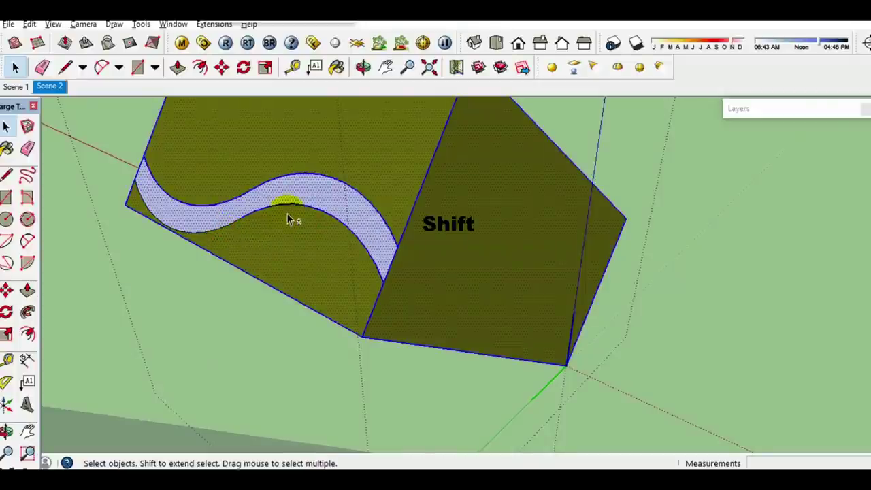
pyautogui.scroll(2, 299, 211)
pyautogui.scroll(1, 304, 207)
pyautogui.scroll(-4, 443, 254)
pyautogui.moveTo(443, 255)
pyautogui.mouseDown(button='middle')
pyautogui.moveTo(538, 322)
pyautogui.moveTo(419, 297)
pyautogui.mouseUp(button='middle')
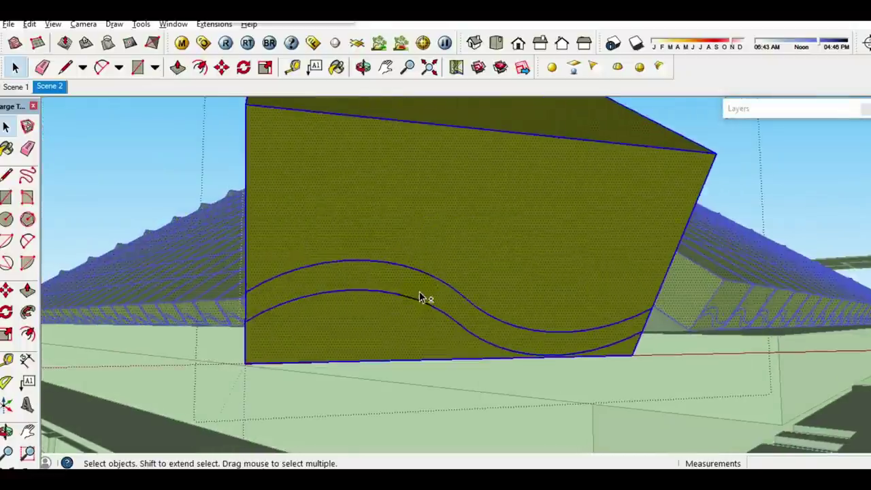
pyautogui.press('Delete')
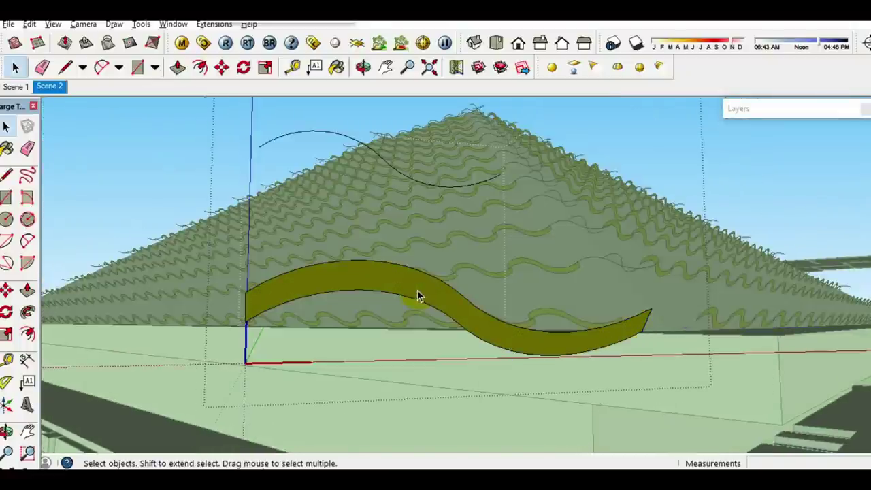
# - Draw lines from both ends of the wavy band up to the roof's wave curve
pyautogui.press('l')
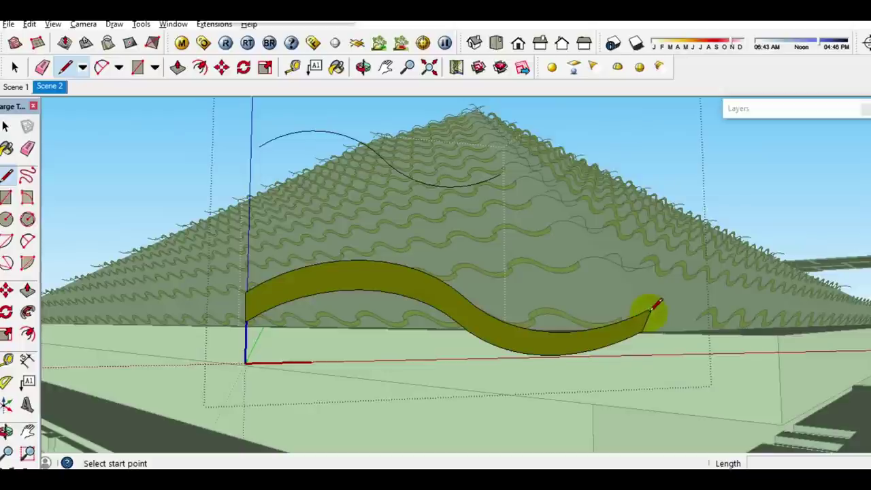
pyautogui.click(650, 309)
pyautogui.click(501, 174)
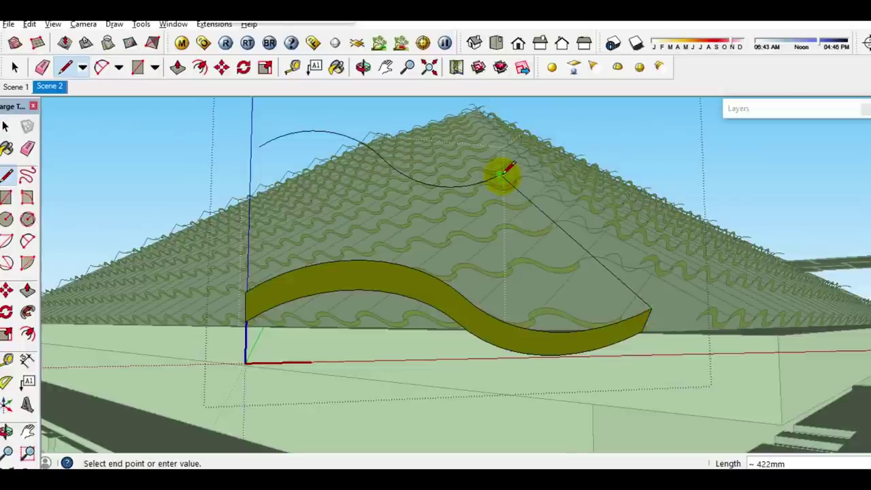
pyautogui.click(246, 290)
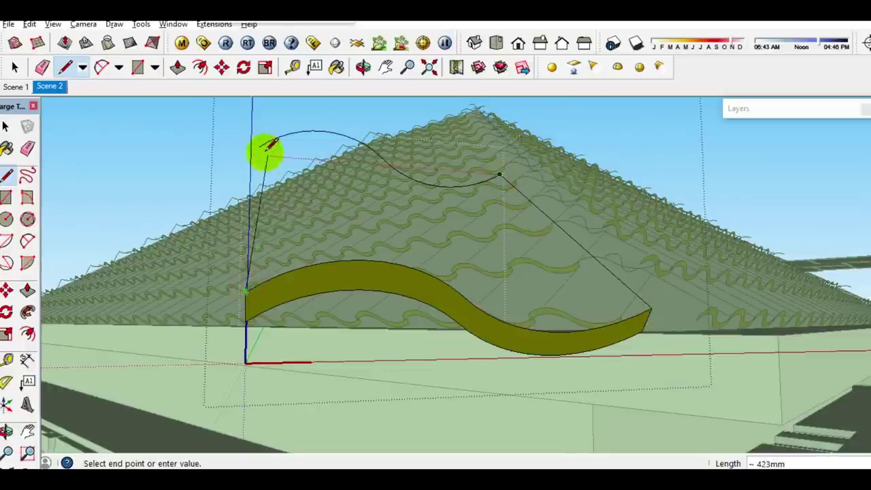
pyautogui.click(265, 142)
pyautogui.press('space')
# - Copy the strip's endpoint up to the wave curve's endpoint with Move and Ctrl
pyautogui.moveTo(297, 284)
pyautogui.mouseDown(button='middle')
pyautogui.moveTo(383, 288)
pyautogui.moveTo(355, 299)
pyautogui.mouseUp(button='middle')
pyautogui.moveTo(378, 370)
pyautogui.mouseDown(button='middle')
pyautogui.moveTo(346, 305)
pyautogui.moveTo(330, 306)
pyautogui.mouseUp(button='middle')
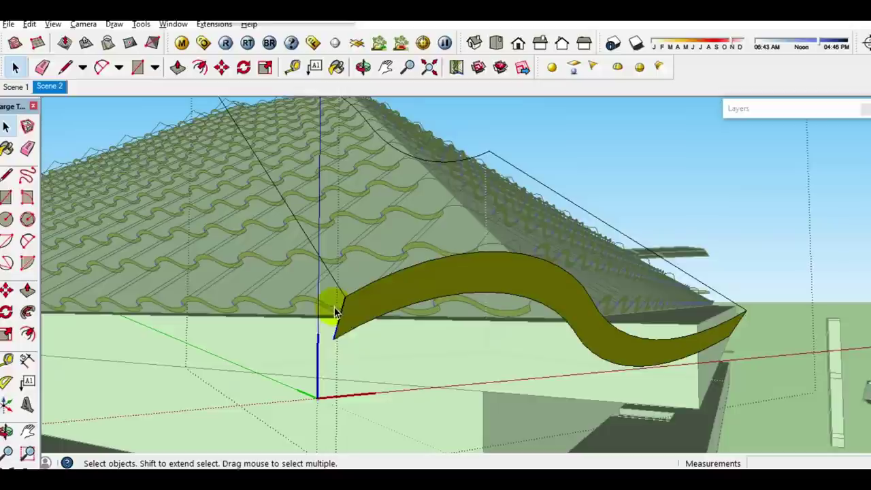
pyautogui.press('m')
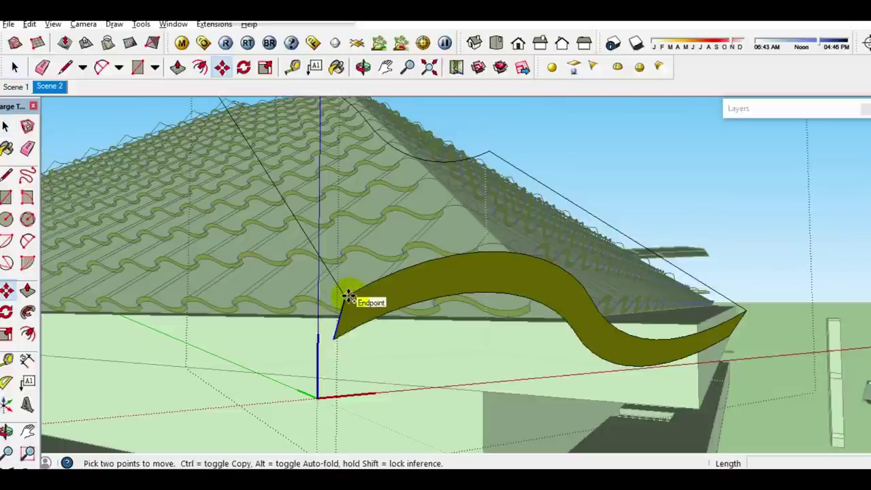
pyautogui.press('ctrl')
pyautogui.click(347, 297)
pyautogui.moveTo(356, 311)
pyautogui.mouseDown(button='middle')
pyautogui.moveTo(383, 349)
pyautogui.moveTo(408, 326)
pyautogui.moveTo(356, 327)
pyautogui.moveTo(309, 188)
pyautogui.mouseUp(button='middle')
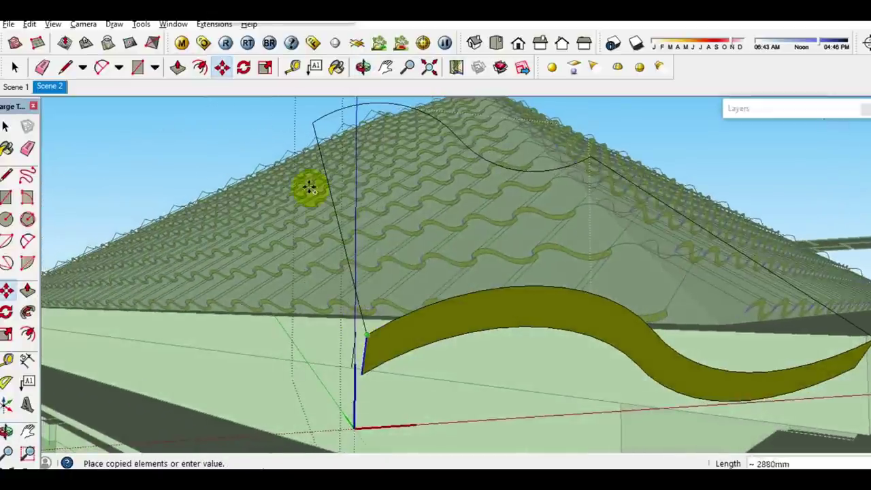
pyautogui.click(313, 122)
# - Draw a line from the strip's lower end to the curve endpoint, closing the slanted face
pyautogui.moveTo(429, 324); pyautogui.dragTo(423, 303, button='middle')
pyautogui.press('l')
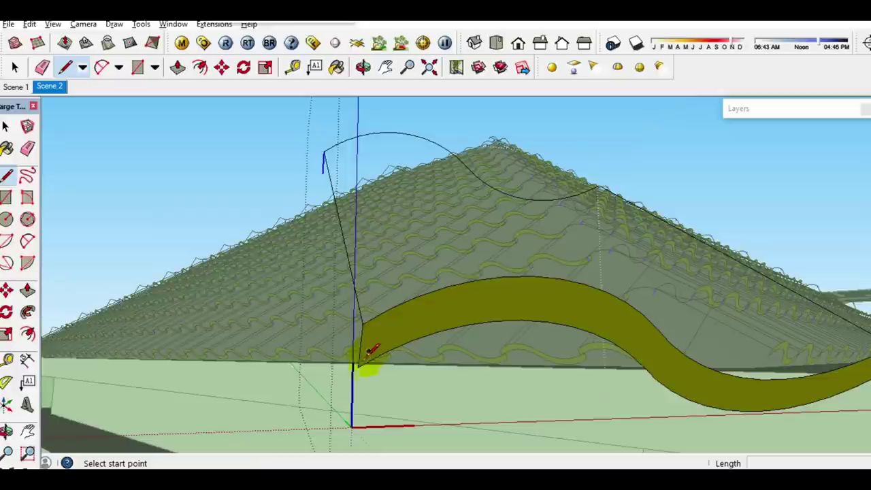
pyautogui.click(358, 365)
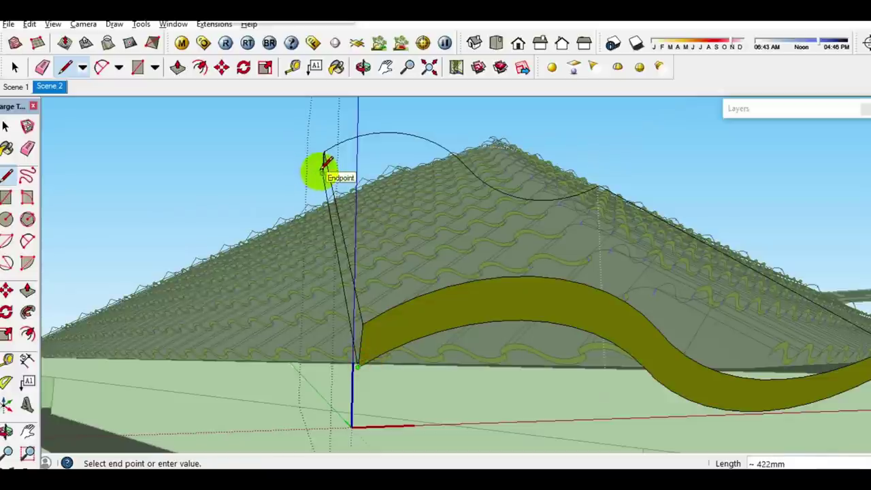
pyautogui.click(326, 163)
pyautogui.press('space')
pyautogui.moveTo(409, 307)
pyautogui.mouseDown(button='middle')
pyautogui.moveTo(451, 313)
pyautogui.moveTo(453, 321)
pyautogui.moveTo(360, 351)
pyautogui.mouseUp(button='middle')
pyautogui.moveTo(483, 324)
pyautogui.mouseDown(button='middle')
pyautogui.moveTo(492, 334)
pyautogui.moveTo(416, 359)
pyautogui.moveTo(348, 232)
pyautogui.mouseUp(button='middle')
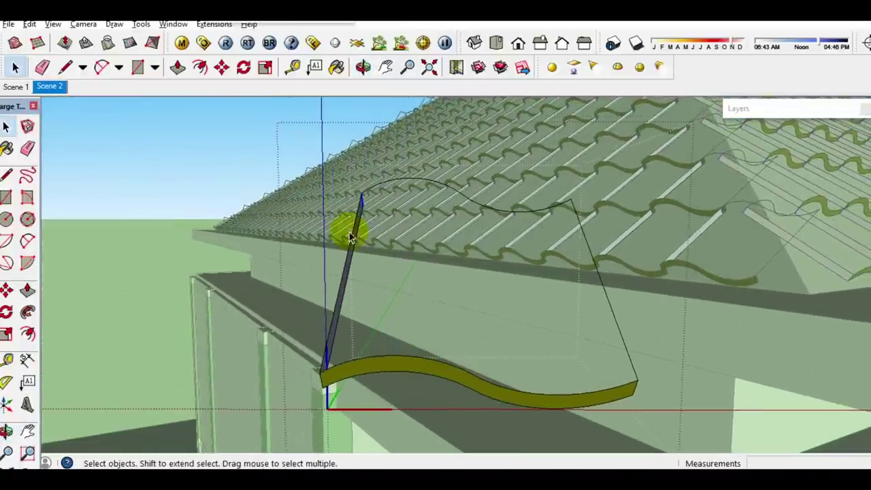
pyautogui.click(390, 182)
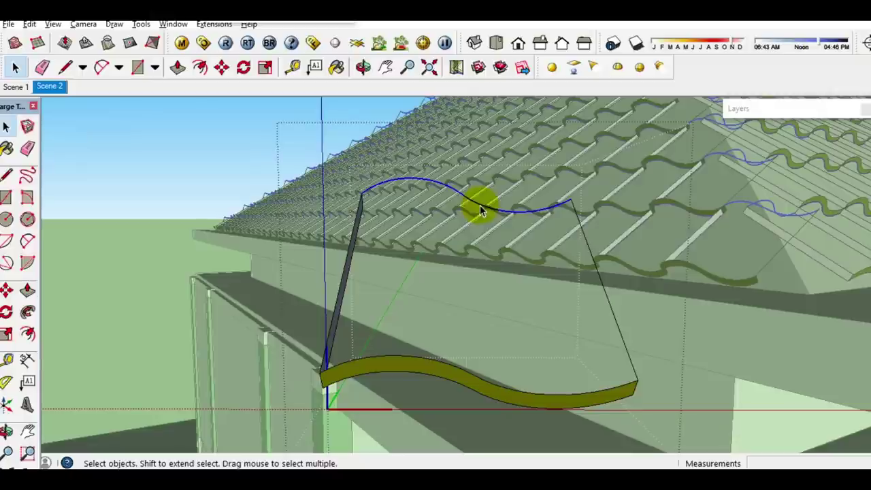
# - Copy the roof wave curve to the strip's end, divided into 5 evenly spaced copies, then select them
pyautogui.moveTo(482, 259); pyautogui.dragTo(468, 258, button='middle')
pyautogui.press('m')
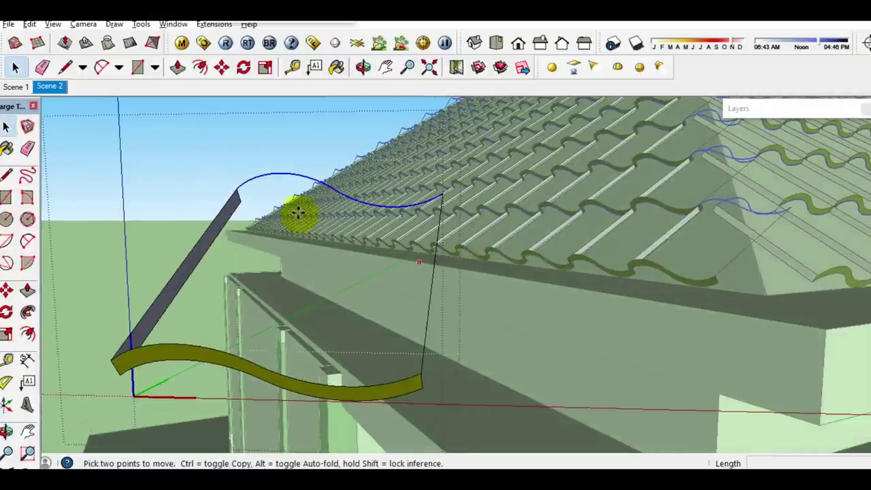
pyautogui.click(237, 189)
pyautogui.press('ctrl')
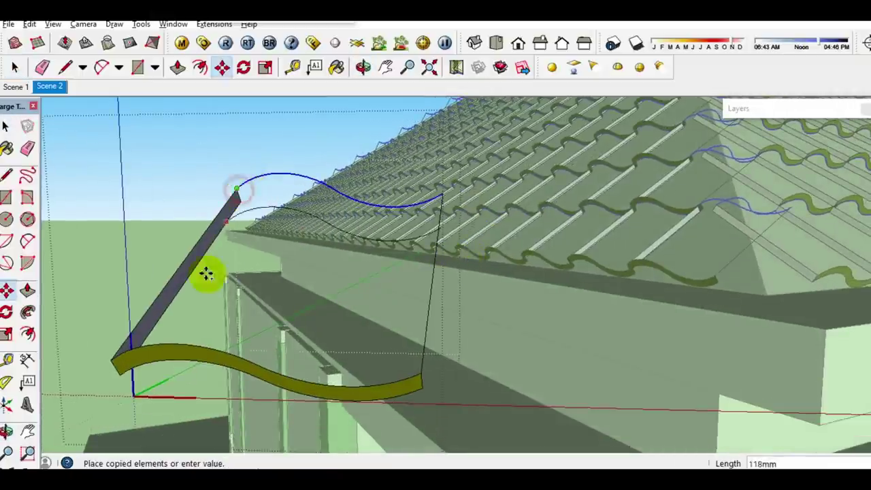
pyautogui.click(112, 360)
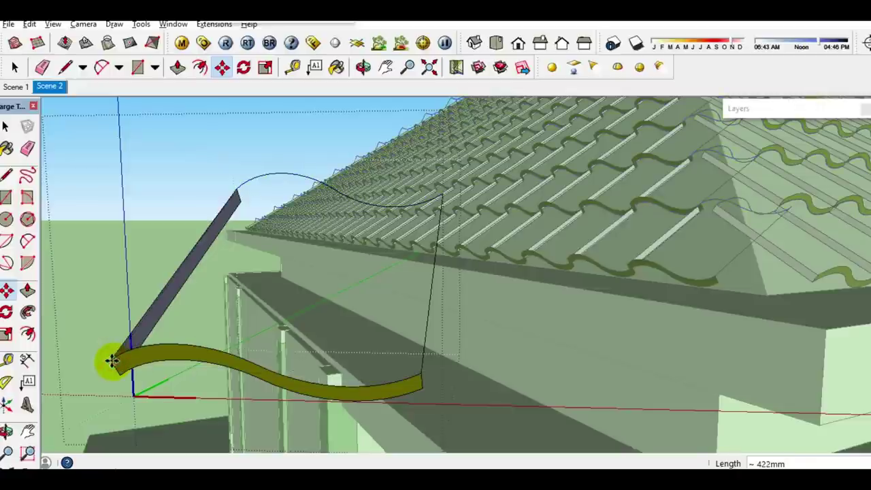
pyautogui.write('/5')
pyautogui.press('Return')
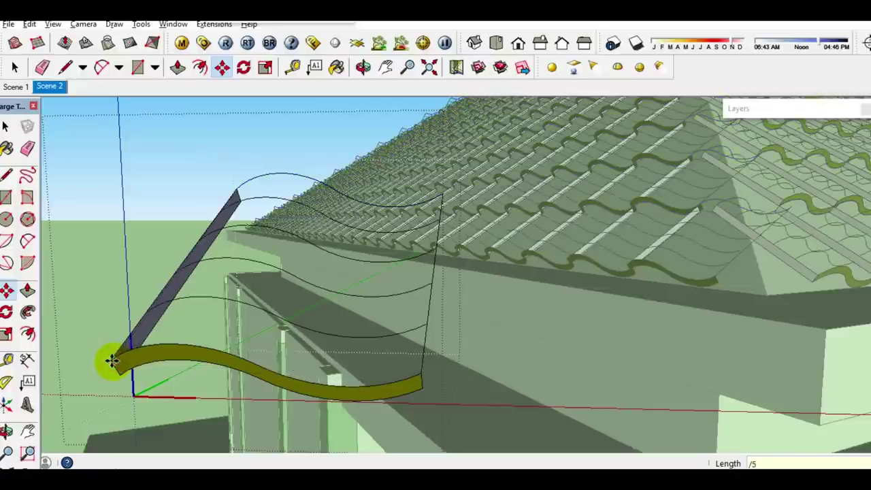
pyautogui.press('space')
pyautogui.tripleClick(280, 165)
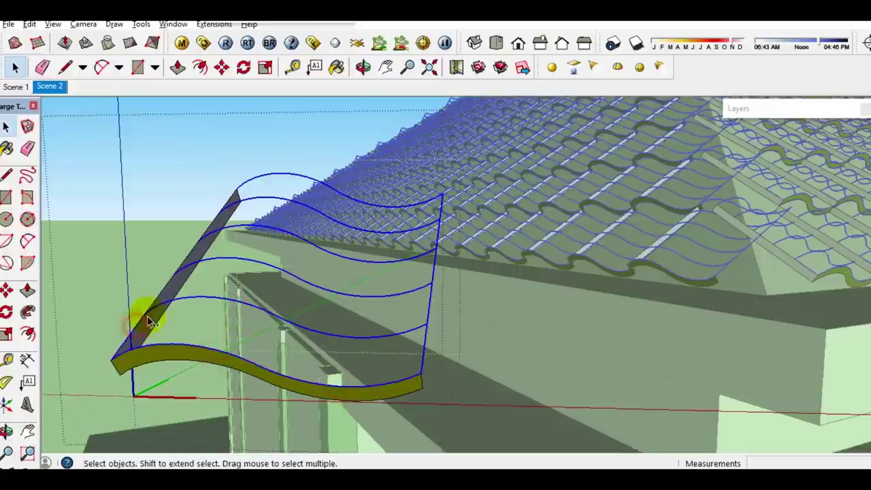
pyautogui.scroll(5, 213, 231)
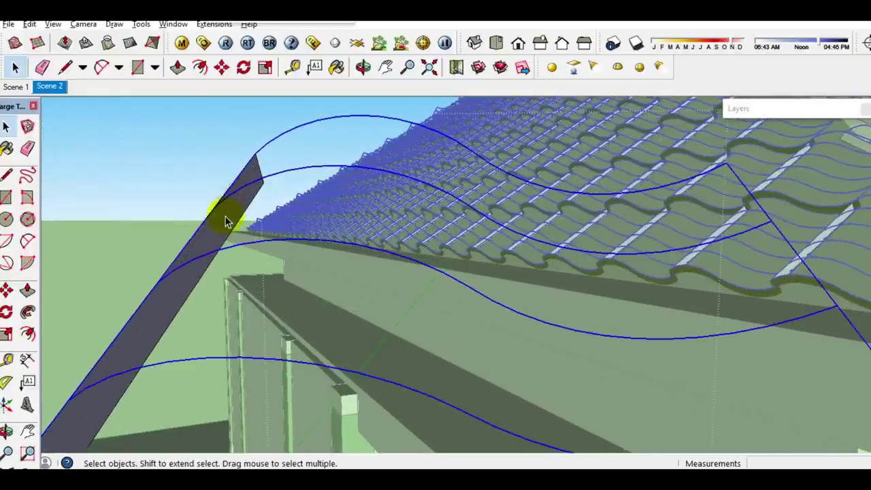
pyautogui.scroll(-3, 226, 221)
pyautogui.scroll(-2, 220, 220)
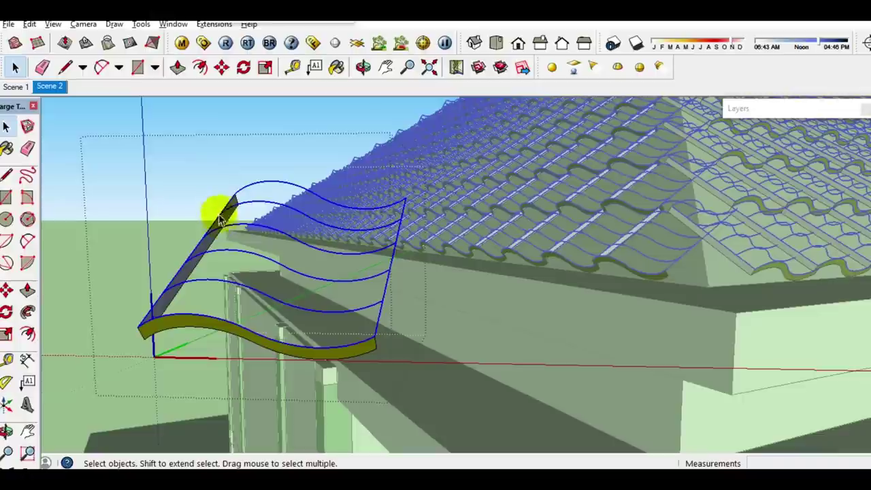
# - Enable the Sandbox toolbar through View > Toolbars
pyautogui.click(53, 24)
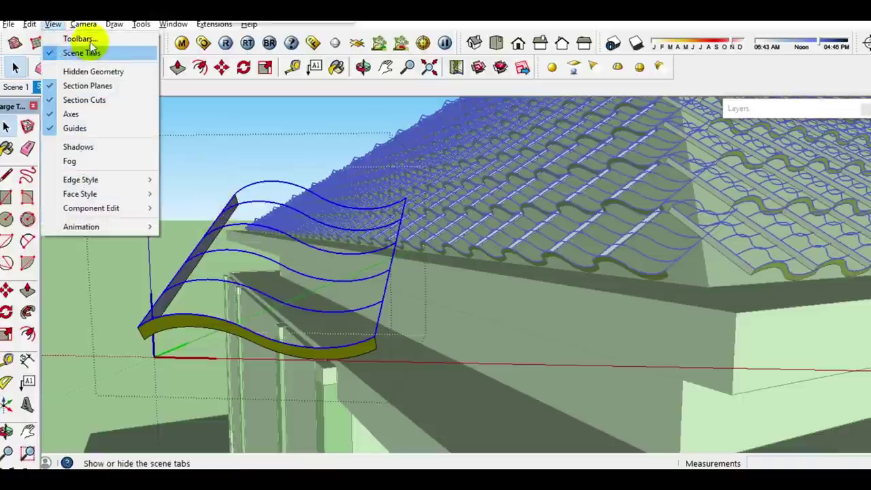
pyautogui.click(78, 35)
pyautogui.moveTo(455, 224); pyautogui.dragTo(462, 292)
pyautogui.click(322, 222)
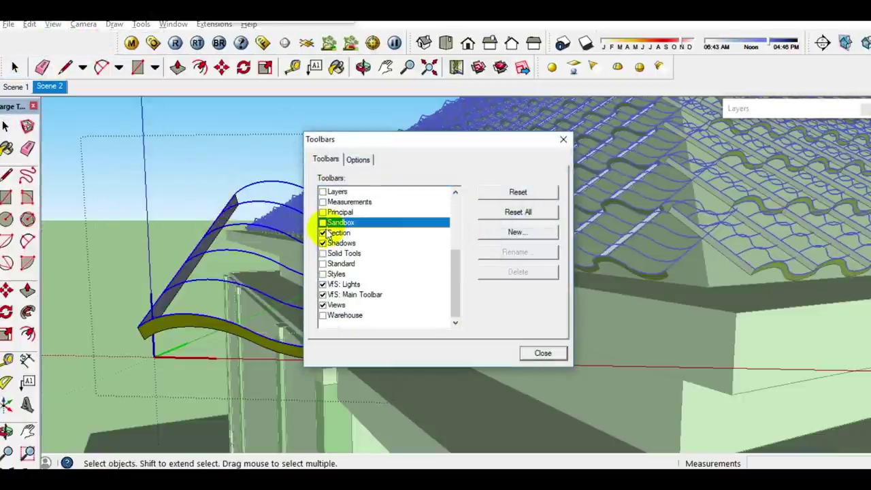
pyautogui.click(562, 141)
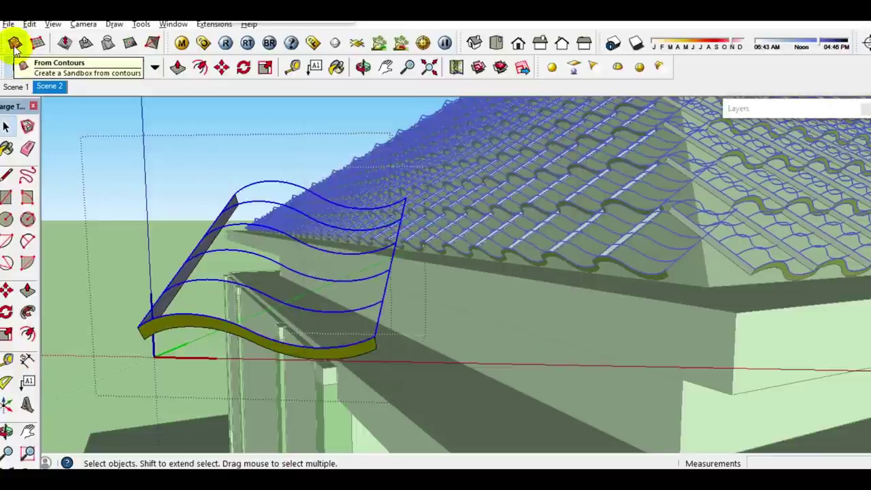
# - Generate a surface From Contours of the selected curves and explode it
pyautogui.click(15, 45)
pyautogui.click(257, 290)
pyautogui.rightClick(258, 307)
pyautogui.click(319, 164)
# - Soften the lower dividing lines across the wavy surface with the Eraser
pyautogui.click(306, 333)
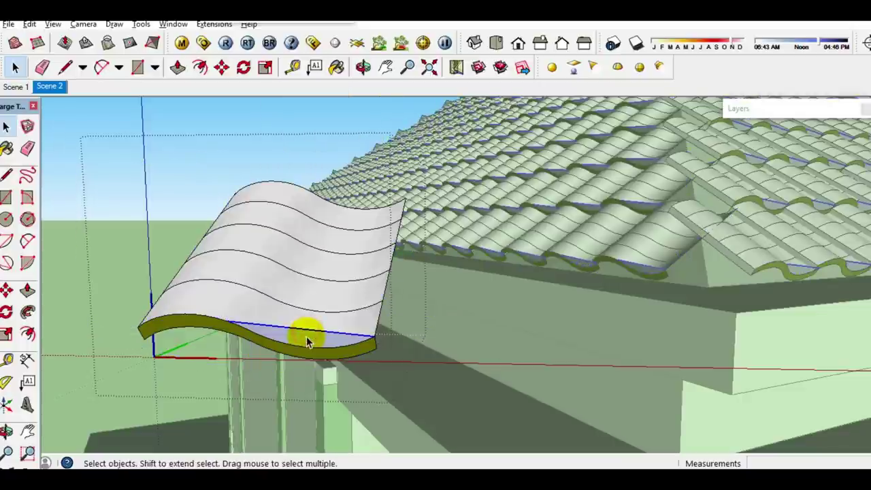
pyautogui.click(320, 333)
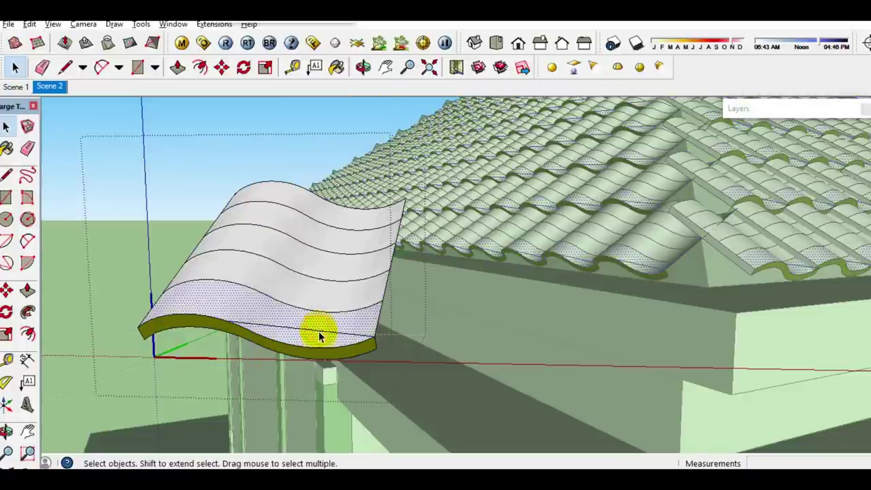
pyautogui.press('e')
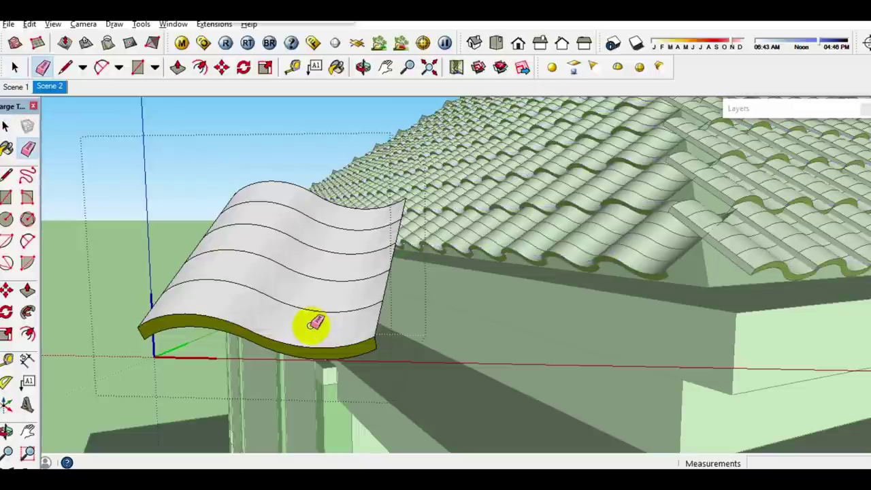
pyautogui.keyDown('ctrl'); pyautogui.click(320, 310); pyautogui.keyUp('ctrl')
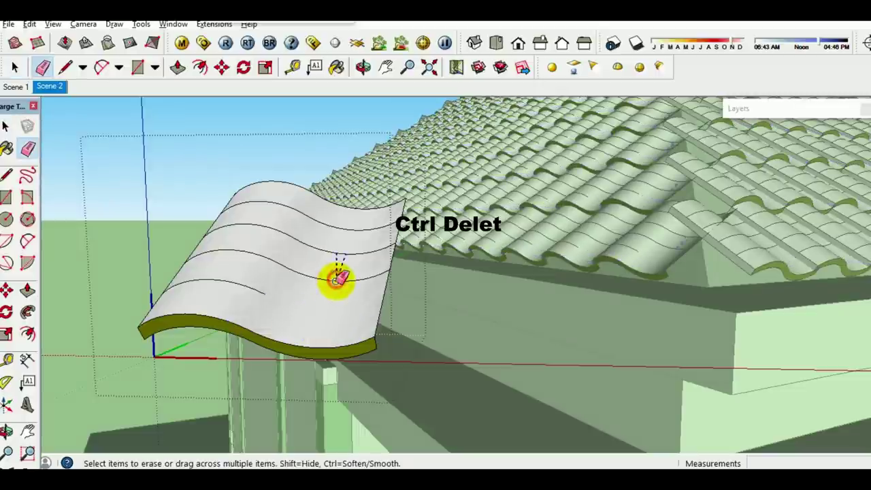
pyautogui.keyDown('ctrl'); pyautogui.click(358, 229); pyautogui.keyUp('ctrl')
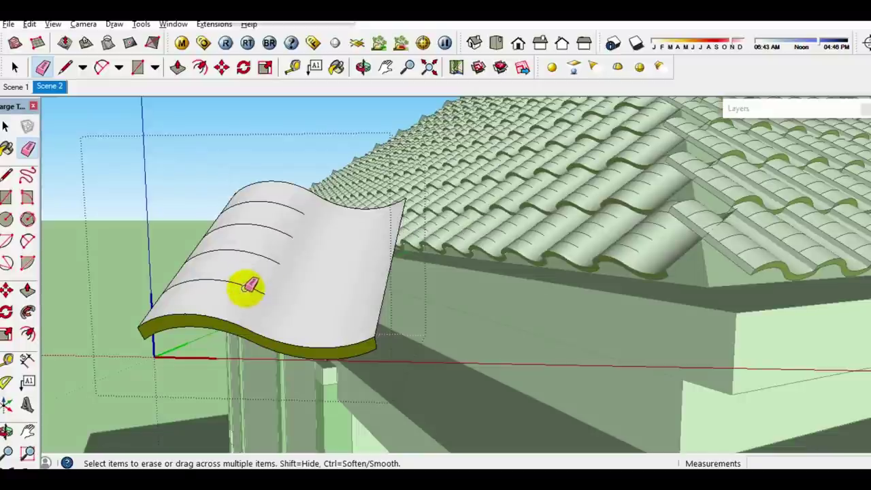
# - Soften the four curved edges across the wave tile with the Eraser
pyautogui.keyDown('ctrl'); pyautogui.click(252, 287); pyautogui.keyUp('ctrl')
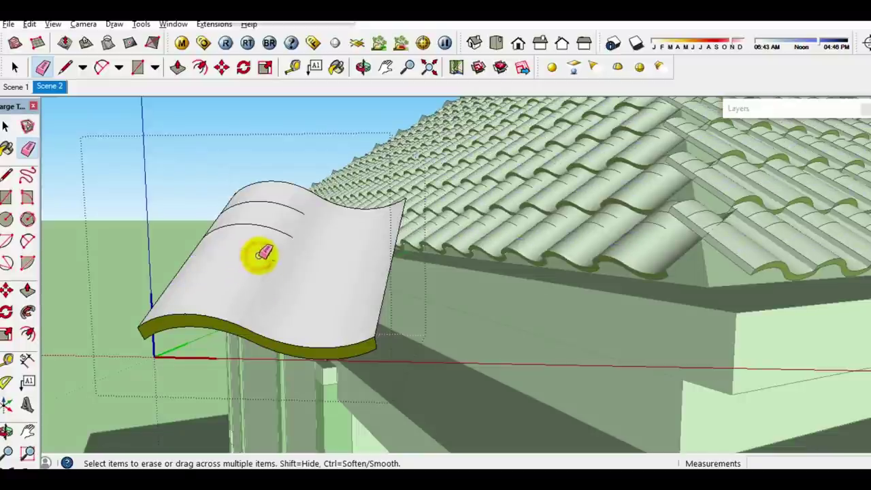
pyautogui.keyDown('ctrl'); pyautogui.click(259, 256); pyautogui.keyUp('ctrl')
pyautogui.keyDown('ctrl'); pyautogui.click(272, 228); pyautogui.keyUp('ctrl')
pyautogui.keyDown('ctrl'); pyautogui.click(282, 201); pyautogui.keyUp('ctrl')
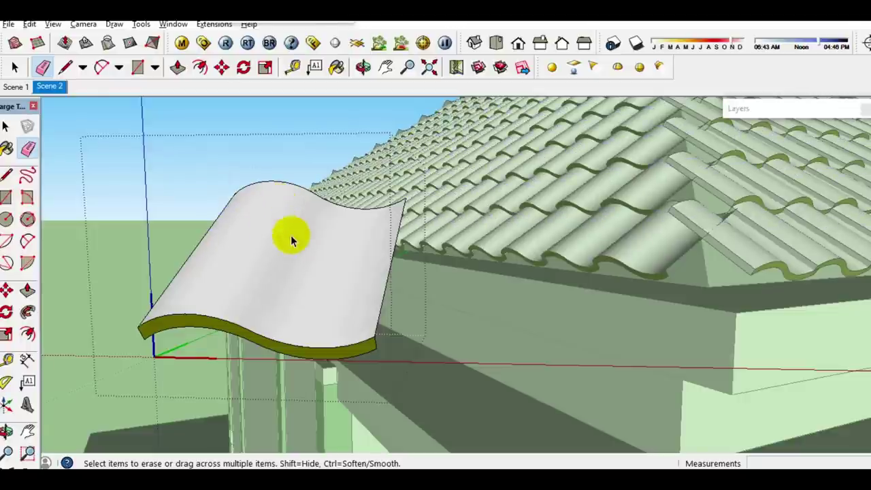
pyautogui.press('space')
# - Paint the white tile surface with the olive Color_E16 material
pyautogui.press('b')
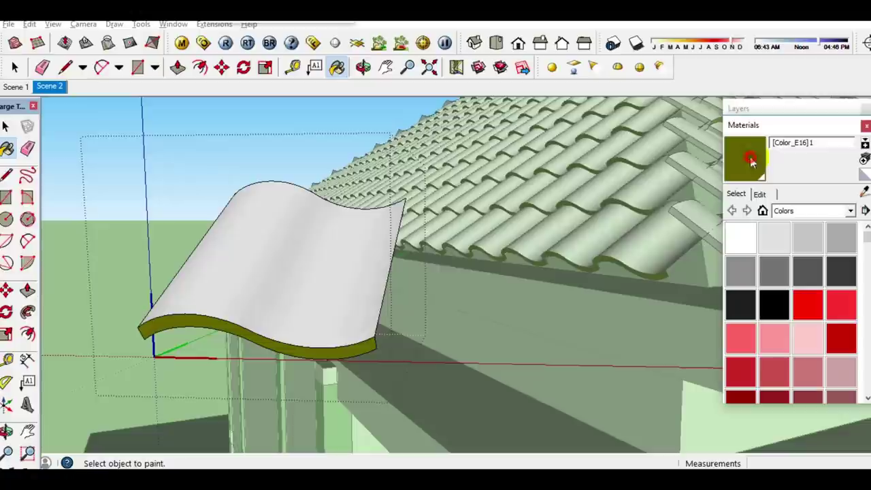
pyautogui.click(350, 311)
pyautogui.press('space')
pyautogui.scroll(1, 279, 309)
# - Orbit beneath the olive tile to inspect the slab's corner edge
pyautogui.moveTo(278, 309)
pyautogui.mouseDown(button='middle')
pyautogui.moveTo(408, 278)
pyautogui.moveTo(346, 273)
pyautogui.mouseUp(button='middle')
pyautogui.click(259, 335)
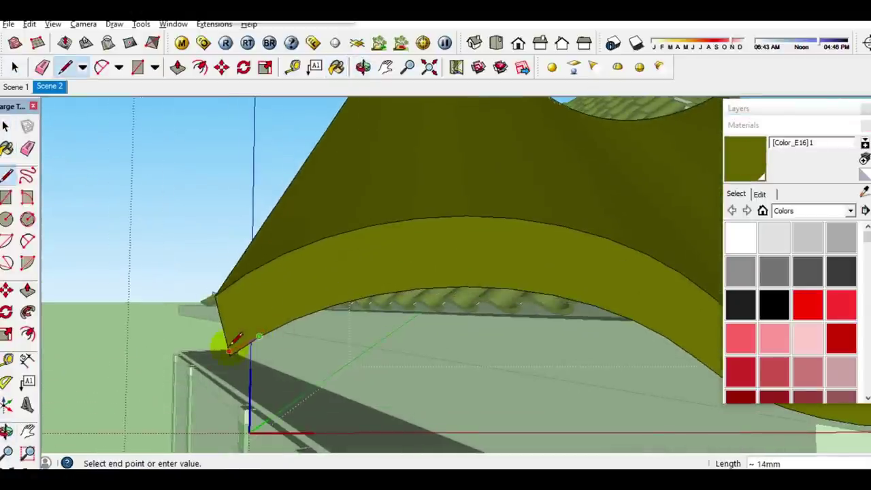
pyautogui.moveTo(233, 345)
pyautogui.mouseDown(button='middle')
pyautogui.moveTo(247, 331)
pyautogui.moveTo(232, 340)
pyautogui.mouseUp(button='middle')
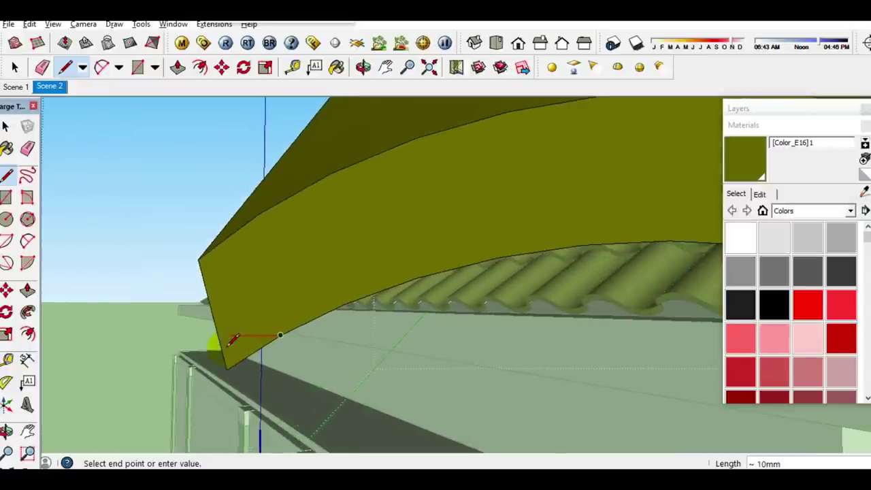
pyautogui.press('e')
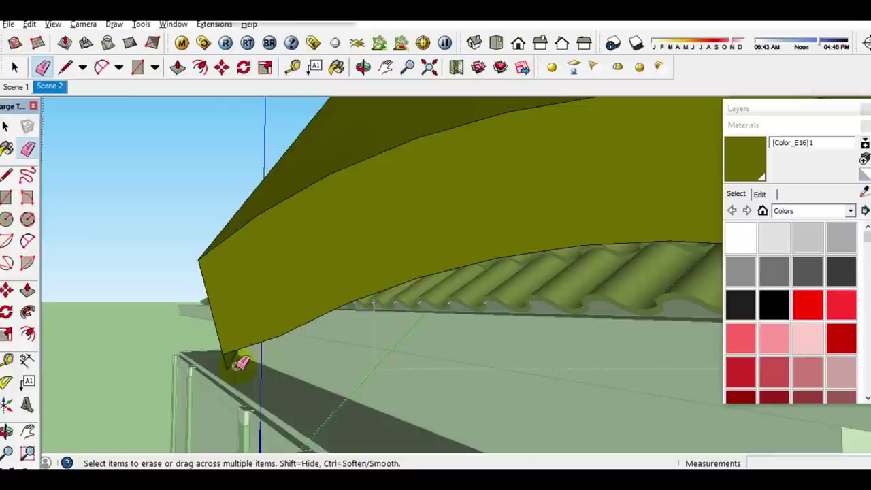
pyautogui.rightClick(228, 366)
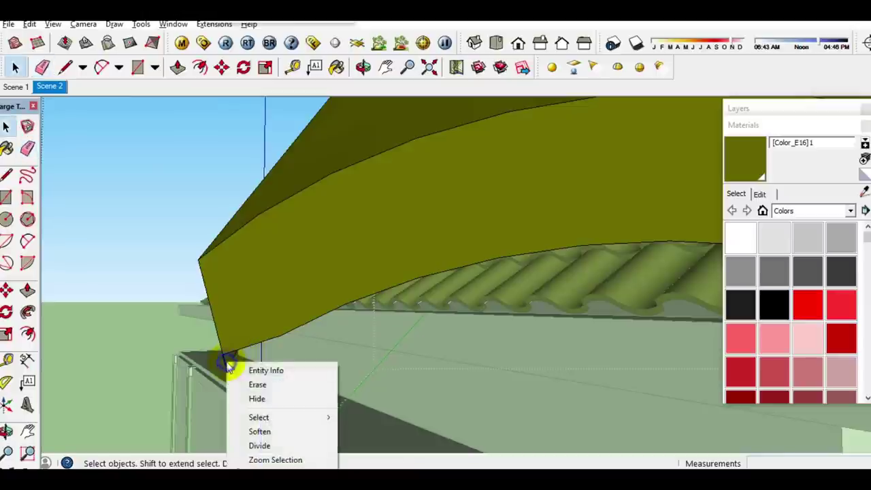
# - Paint the slab's end face olive to match the tile
pyautogui.click(252, 423)
pyautogui.moveTo(288, 272)
pyautogui.mouseDown(button='middle')
pyautogui.moveTo(506, 250)
pyautogui.moveTo(470, 246)
pyautogui.mouseUp(button='middle')
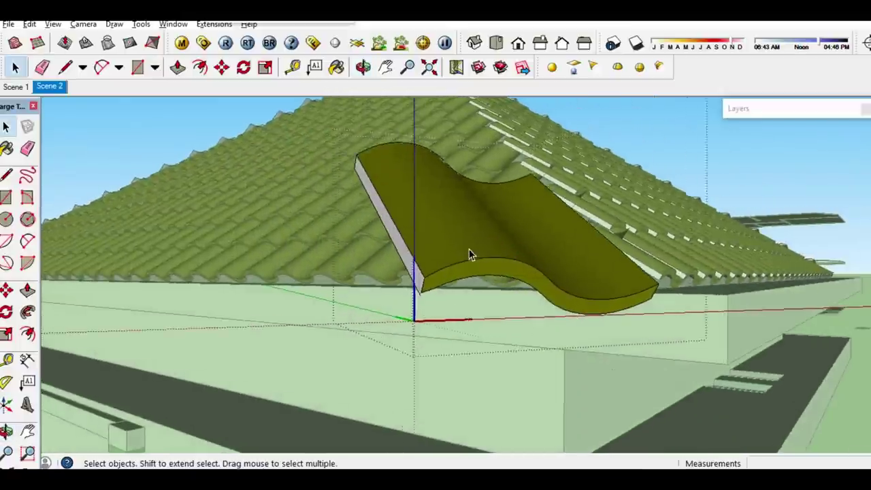
pyautogui.scroll(2, 469, 245)
pyautogui.scroll(1, 469, 246)
pyautogui.press('b')
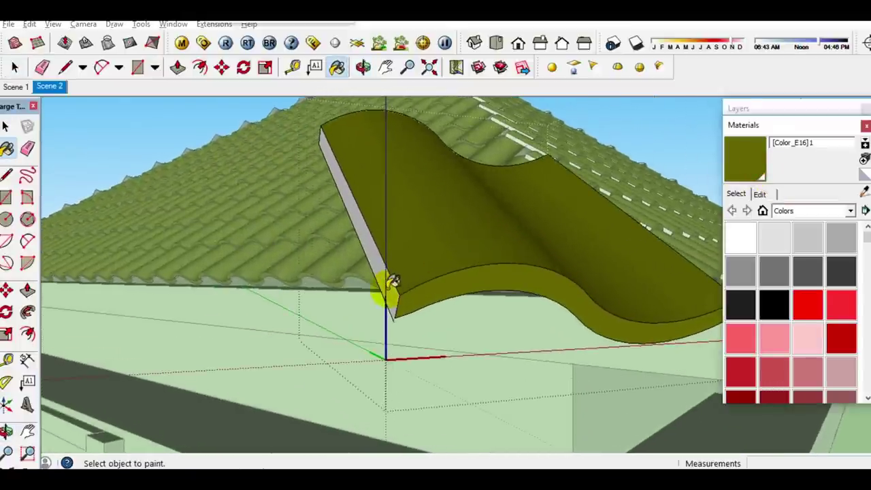
pyautogui.click(391, 284)
pyautogui.press('space')
# - Intersect the roof tile component's faces with the model, then exit the component
pyautogui.press('e')
pyautogui.scroll(1, 395, 279)
pyautogui.scroll(1, 398, 281)
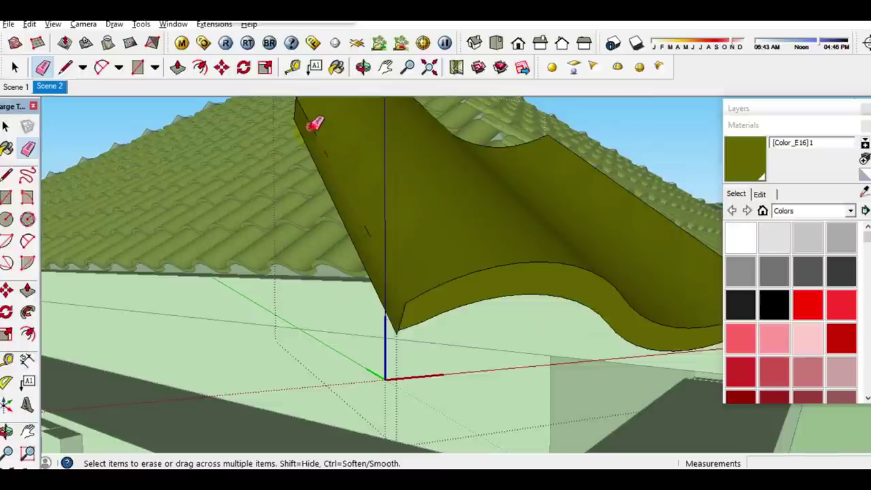
pyautogui.press('space')
pyautogui.moveTo(680, 225)
pyautogui.mouseDown(button='middle')
pyautogui.moveTo(616, 247)
pyautogui.moveTo(655, 245)
pyautogui.moveTo(437, 291)
pyautogui.mouseUp(button='middle')
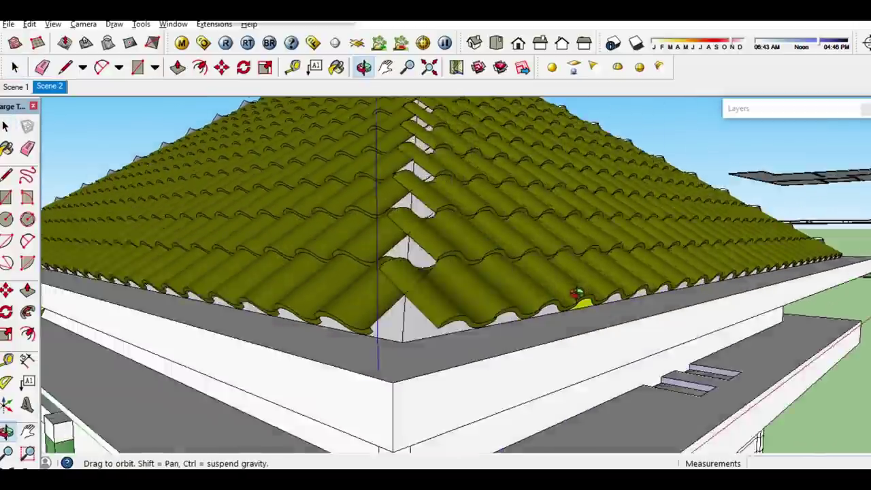
pyautogui.moveTo(578, 297)
pyautogui.mouseDown(button='middle')
pyautogui.moveTo(514, 302)
pyautogui.moveTo(455, 243)
pyautogui.moveTo(518, 297)
pyautogui.moveTo(608, 272)
pyautogui.moveTo(443, 317)
pyautogui.moveTo(460, 330)
pyautogui.mouseUp(button='middle')
pyautogui.scroll(3, 516, 303)
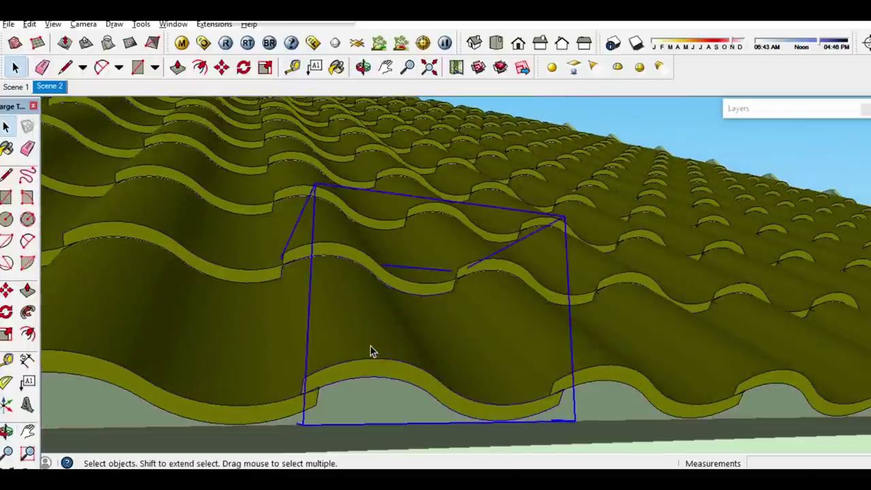
pyautogui.doubleClick(371, 346)
pyautogui.rightClick(351, 342)
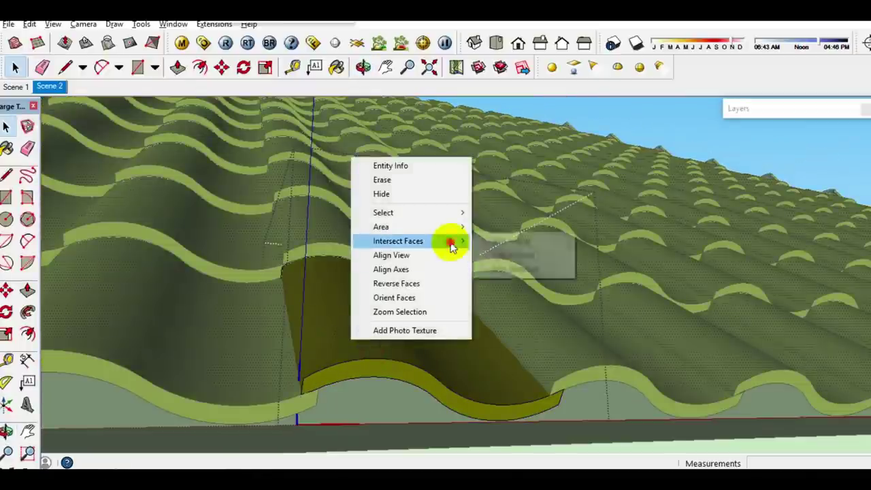
pyautogui.click(488, 240)
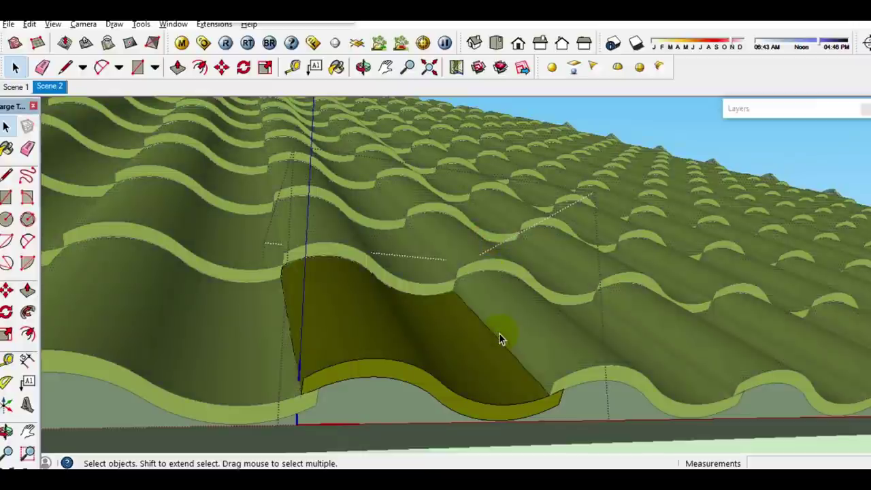
pyautogui.press('Escape')
# - Orbit around the tiled roof to inspect the eave corner from below
pyautogui.moveTo(499, 332)
pyautogui.mouseDown(button='middle')
pyautogui.moveTo(555, 324)
pyautogui.moveTo(540, 365)
pyautogui.moveTo(514, 369)
pyautogui.moveTo(608, 324)
pyautogui.moveTo(468, 348)
pyautogui.moveTo(654, 340)
pyautogui.mouseUp(button='middle')
pyautogui.scroll(3, 605, 354)
pyautogui.moveTo(604, 353)
pyautogui.mouseDown(button='middle')
pyautogui.moveTo(667, 281)
pyautogui.moveTo(508, 350)
pyautogui.mouseUp(button='middle')
pyautogui.scroll(-2, 529, 342)
pyautogui.scroll(-2, 532, 342)
pyautogui.scroll(-2, 533, 343)
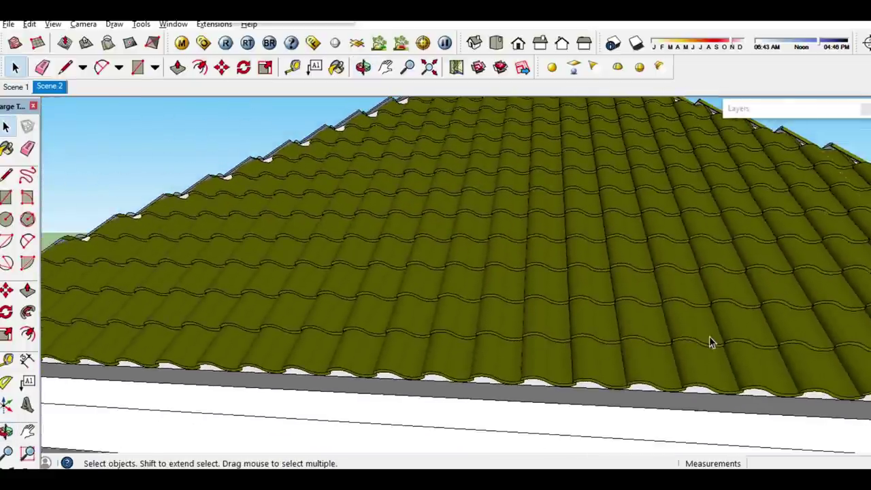
pyautogui.scroll(2, 727, 380)
pyautogui.scroll(2, 723, 383)
pyautogui.moveTo(723, 383)
pyautogui.mouseDown(button='middle')
pyautogui.moveTo(583, 388)
pyautogui.moveTo(660, 399)
pyautogui.moveTo(652, 400)
pyautogui.mouseUp(button='middle')
# - Draw a line from the hip-end triangle's apex down to the eave corner
pyautogui.press('l')
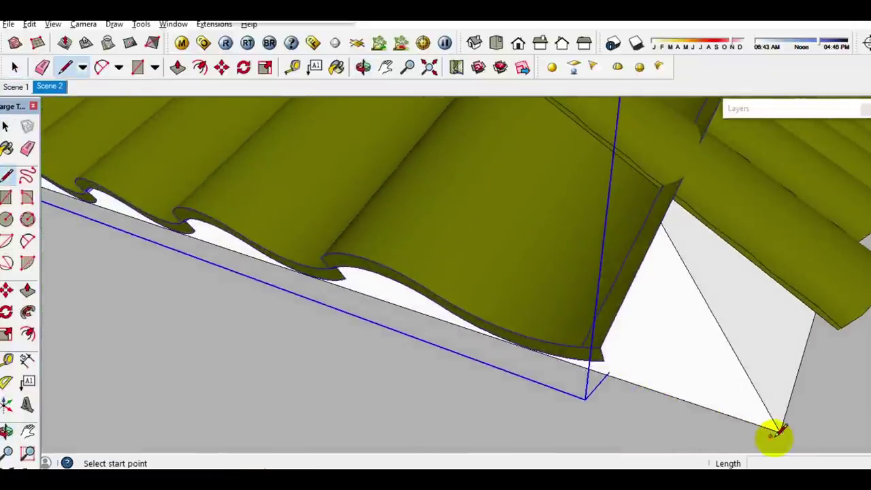
pyautogui.click(780, 428)
pyautogui.scroll(1, 588, 381)
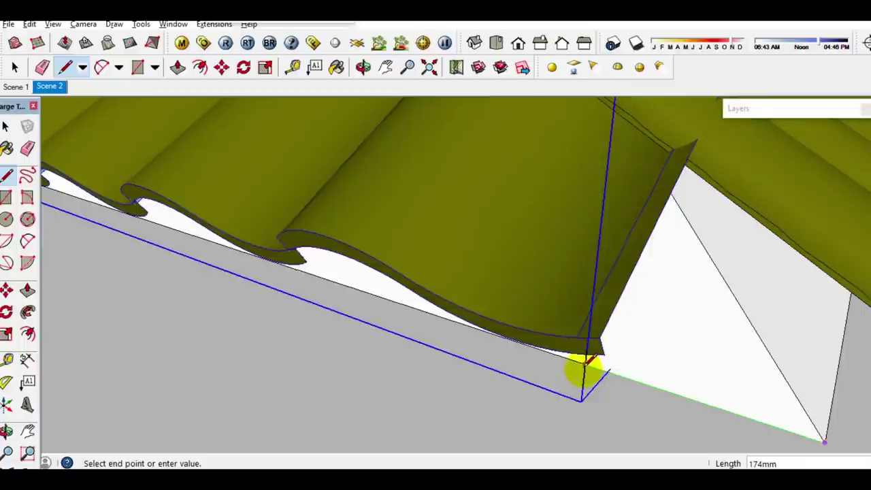
pyautogui.click(584, 371)
pyautogui.press('space')
# - Select the new line and set up a rotated copy about the eave corner
pyautogui.click(612, 378)
pyautogui.scroll(-3, 615, 379)
pyautogui.scroll(2, 592, 384)
pyautogui.moveTo(574, 391)
pyautogui.mouseDown(button='middle')
pyautogui.moveTo(563, 341)
pyautogui.moveTo(597, 375)
pyautogui.moveTo(608, 369)
pyautogui.mouseUp(button='middle')
pyautogui.press('q')
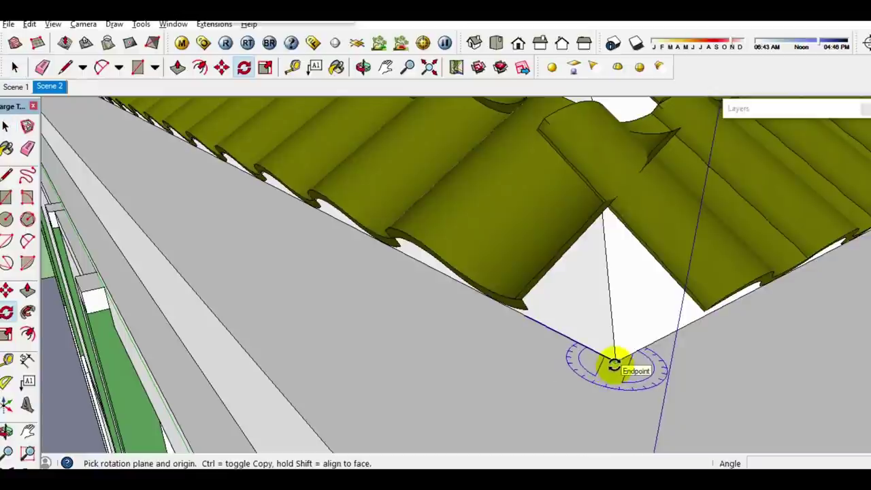
pyautogui.click(613, 366)
pyautogui.press('ctrl')
pyautogui.click(587, 347)
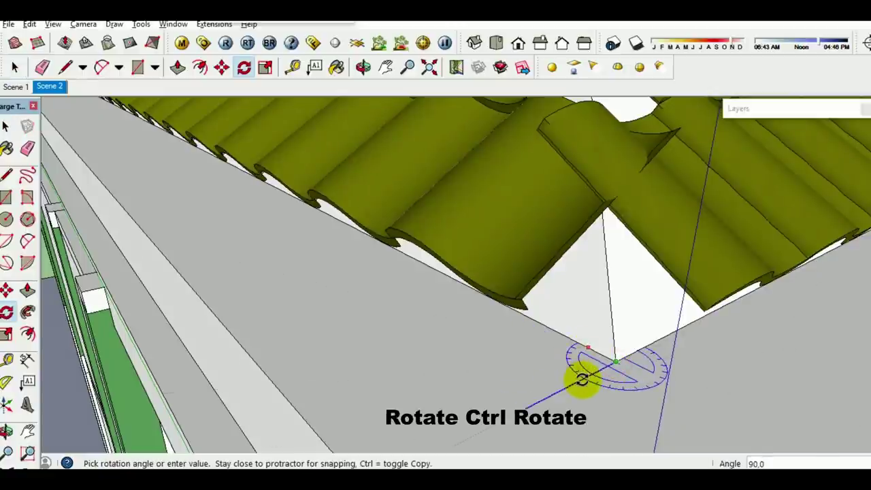
pyautogui.press('space')
# - Place a copy of the line rotated 90° about the eave corner
pyautogui.press('q')
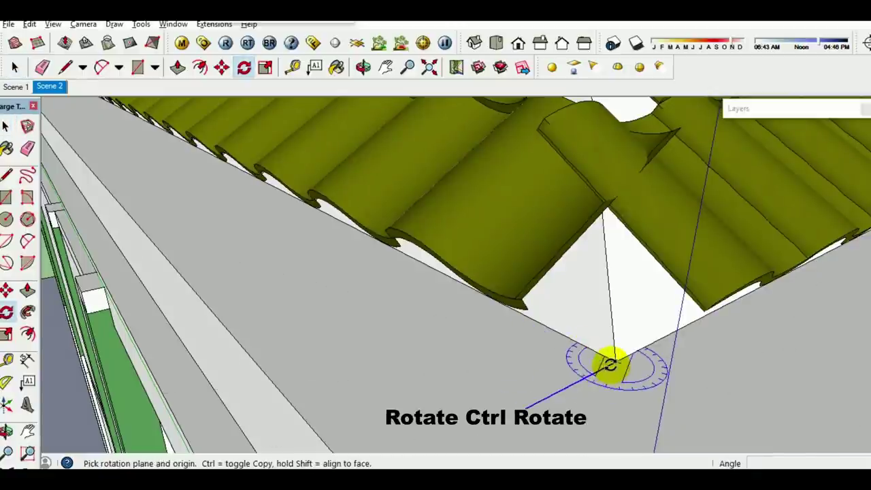
pyautogui.click(611, 365)
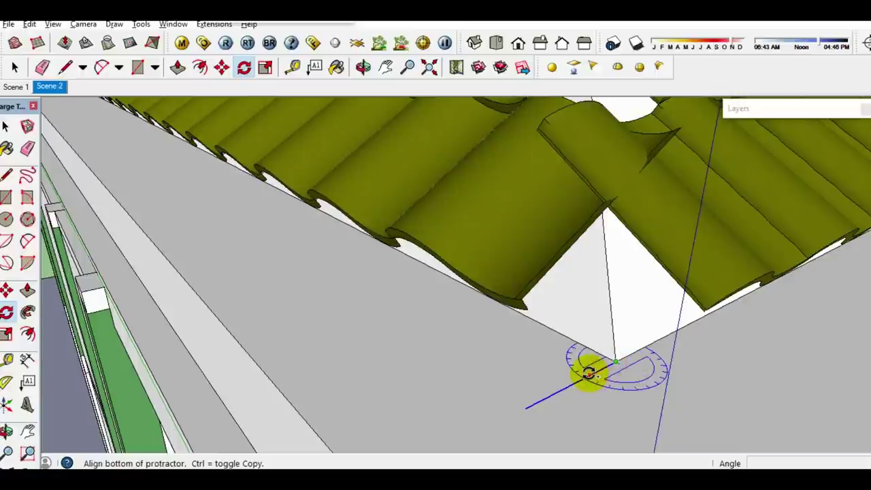
pyautogui.click(588, 376)
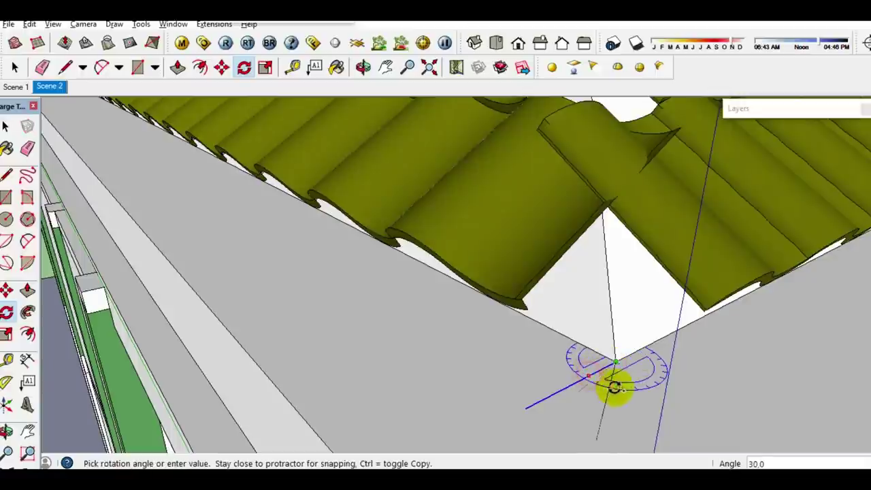
pyautogui.click(653, 382)
pyautogui.press('space')
# - Start and cancel a line at the copy's end, then view the roof and walls
pyautogui.press('l')
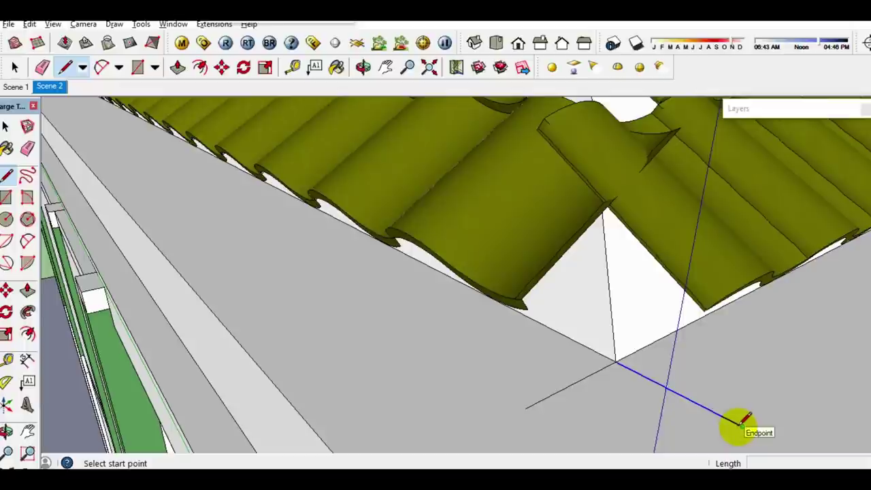
pyautogui.click(736, 422)
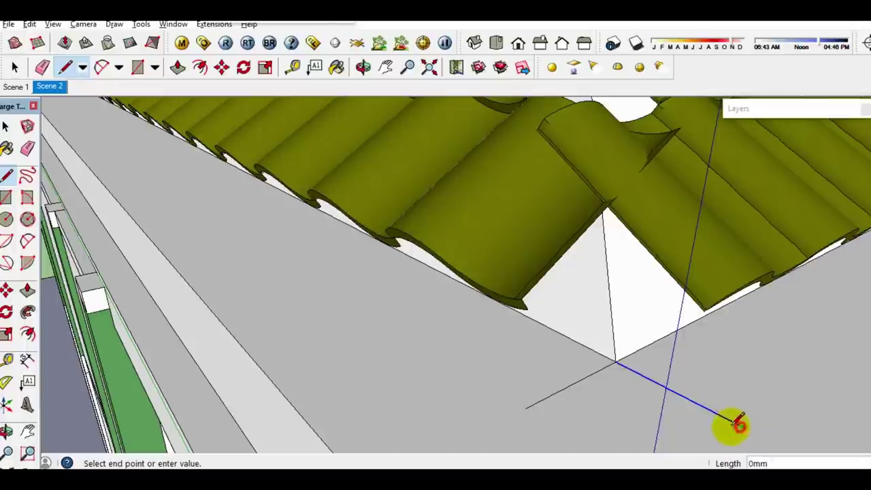
pyautogui.press('space')
pyautogui.moveTo(553, 365)
pyautogui.mouseDown(button='middle')
pyautogui.moveTo(505, 345)
pyautogui.moveTo(513, 305)
pyautogui.moveTo(505, 414)
pyautogui.moveTo(544, 243)
pyautogui.mouseUp(button='middle')
pyautogui.scroll(-3, 513, 305)
# - Select the roof groups and hide them to expose the eave corner
pyautogui.click(534, 278)
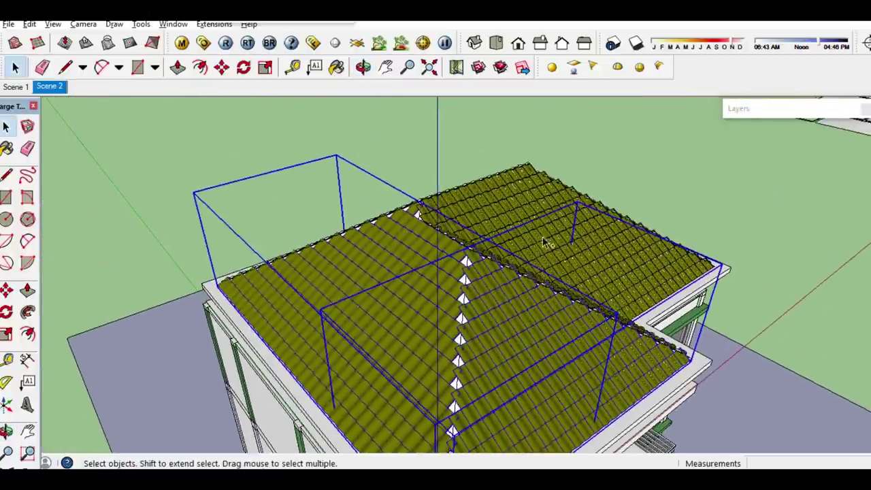
pyautogui.scroll(2, 537, 258)
pyautogui.scroll(2, 517, 271)
pyautogui.scroll(-3, 517, 271)
pyautogui.moveTo(516, 271)
pyautogui.mouseDown(button='middle')
pyautogui.moveTo(486, 334)
pyautogui.moveTo(461, 249)
pyautogui.mouseUp(button='middle')
pyautogui.scroll(2, 461, 249)
pyautogui.scroll(2, 631, 287)
pyautogui.moveTo(631, 287)
pyautogui.mouseDown(button='middle')
pyautogui.moveTo(612, 320)
pyautogui.moveTo(593, 297)
pyautogui.mouseUp(button='middle')
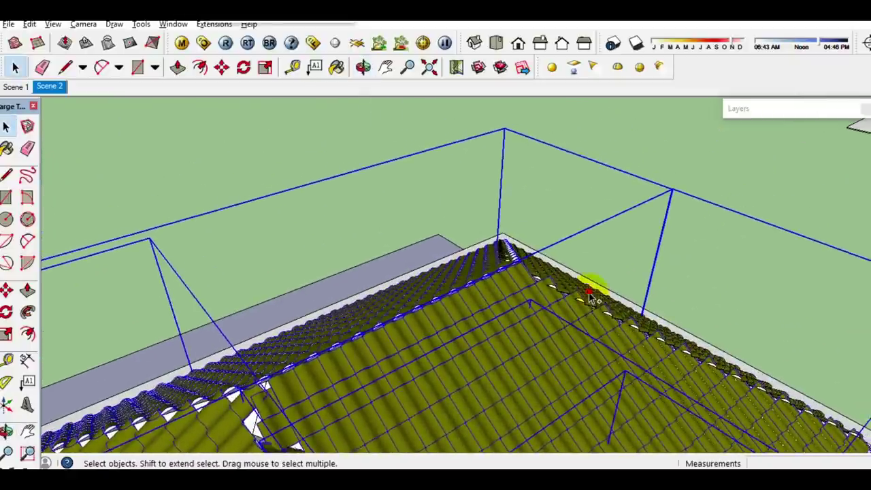
pyautogui.click(591, 298)
pyautogui.rightClick(590, 298)
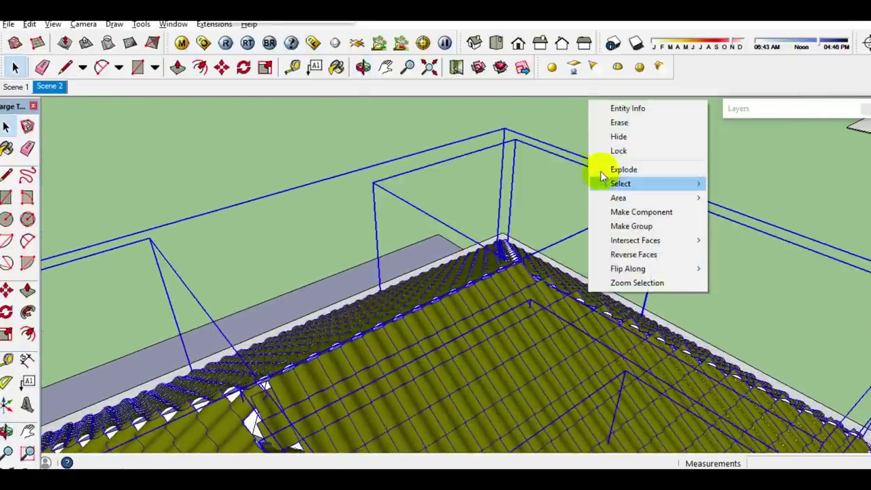
pyautogui.click(616, 135)
# - Draw a circle centred on the triangle's edge, reaching the hip corner
pyautogui.moveTo(550, 282); pyautogui.dragTo(574, 236, button='middle')
pyautogui.scroll(3, 548, 394)
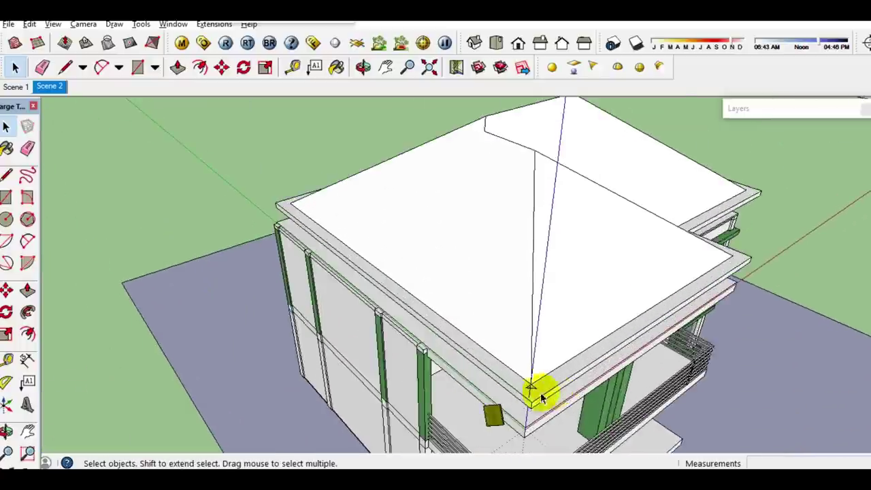
pyautogui.scroll(3, 524, 395)
pyautogui.scroll(3, 524, 383)
pyautogui.scroll(3, 538, 382)
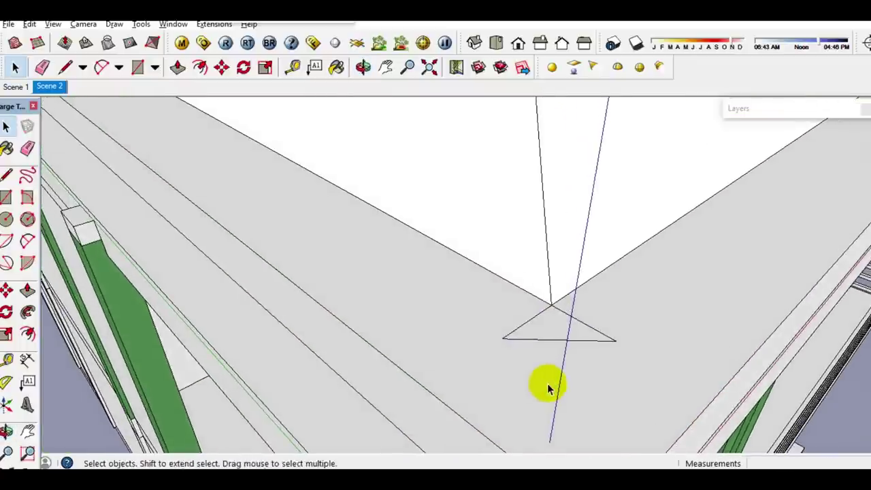
pyautogui.press('c')
pyautogui.click(559, 339)
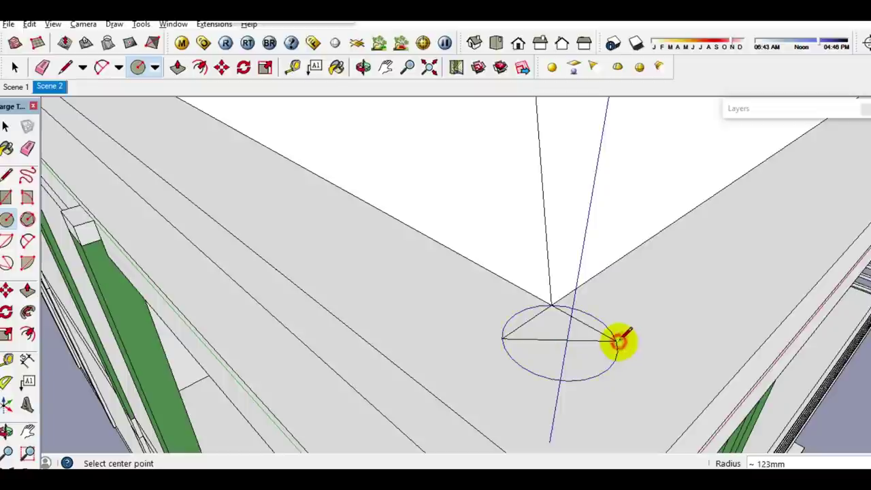
pyautogui.click(617, 340)
pyautogui.press('space')
pyautogui.scroll(2, 568, 347)
# - Copy the selected circle parts to a spare spot at the upper right
pyautogui.click(565, 350)
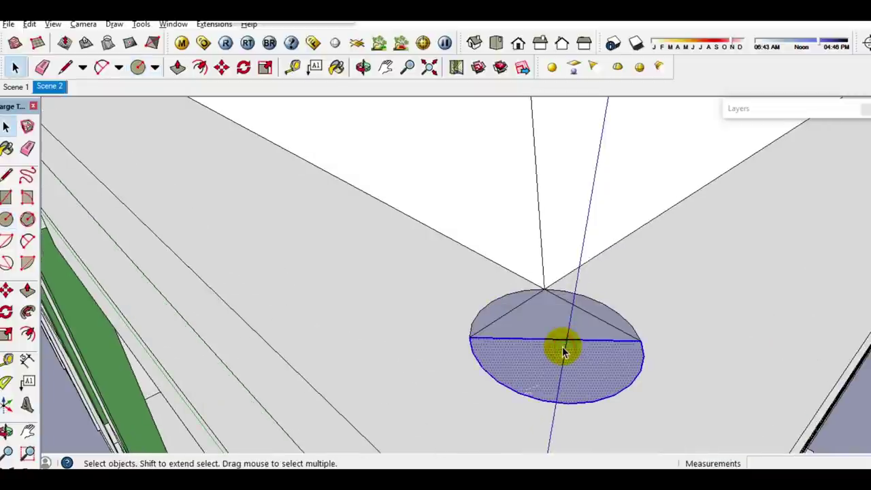
pyautogui.click(567, 365)
pyautogui.keyDown('shift'); pyautogui.click(539, 332); pyautogui.keyUp('shift')
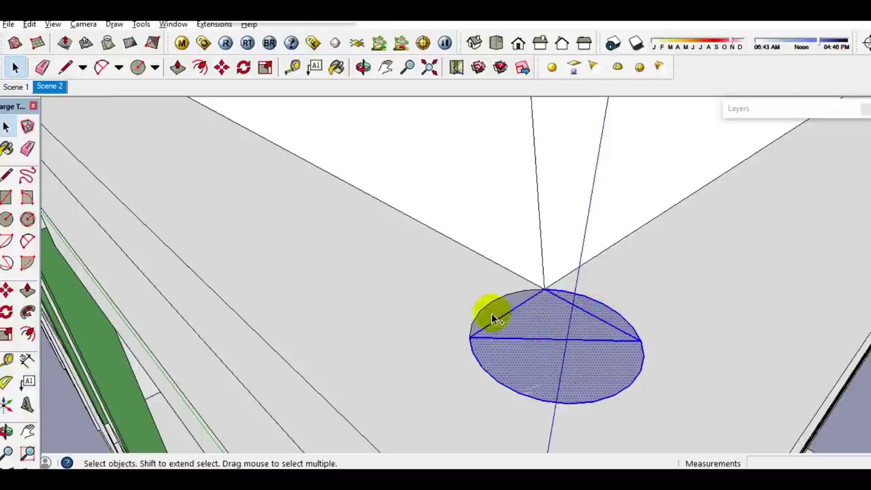
pyautogui.press('m')
pyautogui.click(564, 376)
pyautogui.press('ctrl')
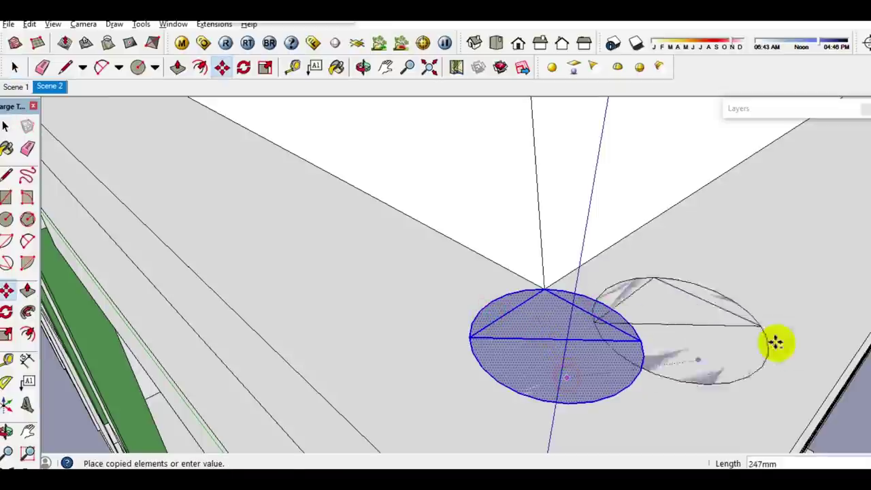
pyautogui.click(799, 300)
pyautogui.press('space')
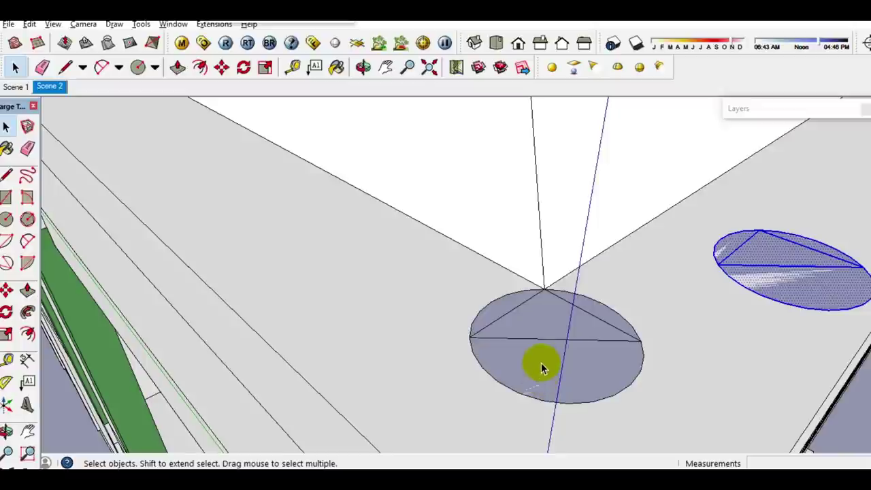
# - Erase the circle's horizontal diameter and top-to-right inner edges
pyautogui.press('e')
pyautogui.click(547, 337)
pyautogui.click(607, 321)
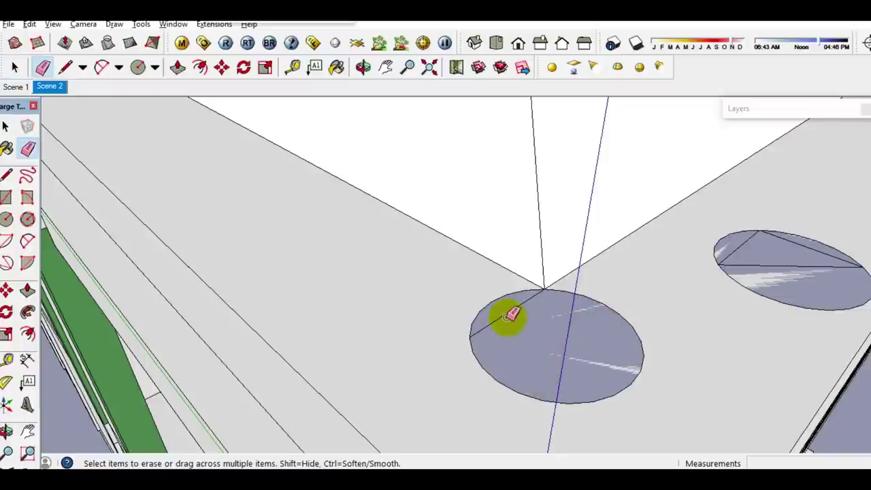
pyautogui.press('space')
pyautogui.scroll(-5, 508, 313)
pyautogui.moveTo(388, 365); pyautogui.dragTo(438, 400, button='middle')
pyautogui.rightClick(438, 400)
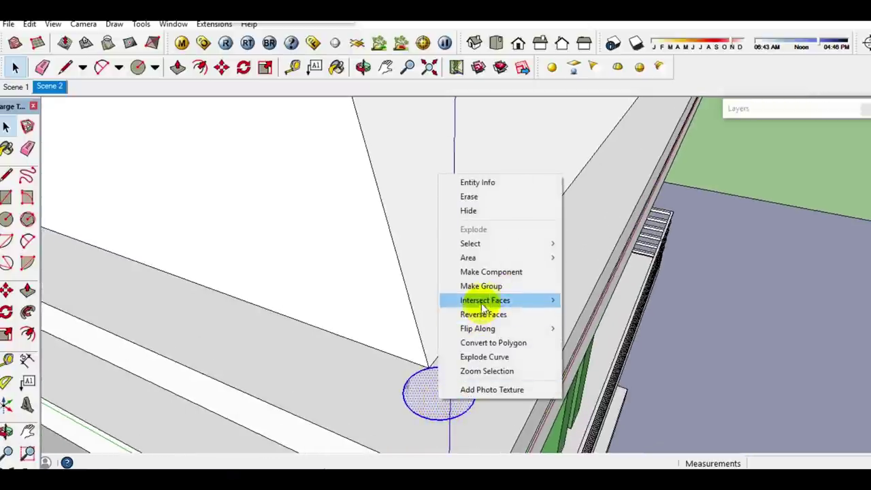
# - Group the circle and push/pull it into a short round disc
pyautogui.click(480, 286)
pyautogui.doubleClick(454, 403)
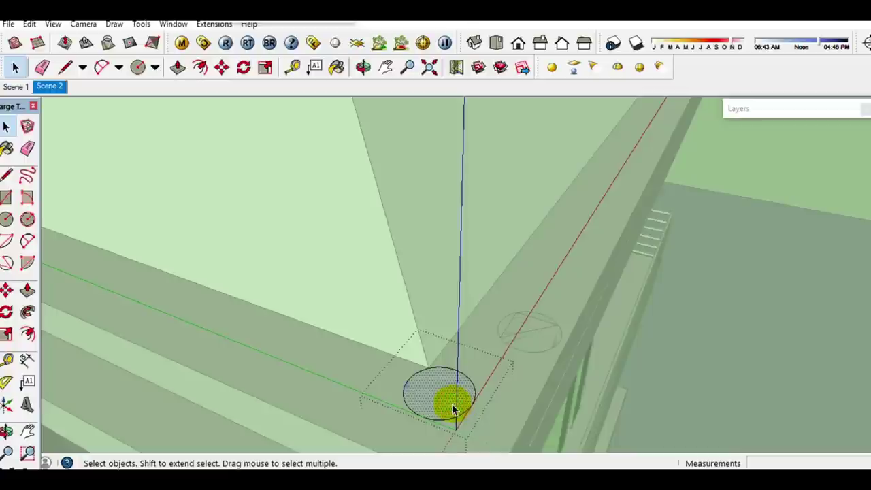
pyautogui.press('p')
pyautogui.moveTo(454, 408); pyautogui.dragTo(447, 383)
pyautogui.press('space')
pyautogui.press('Escape')
pyautogui.click(447, 397)
pyautogui.moveTo(439, 399); pyautogui.dragTo(525, 358, button='middle')
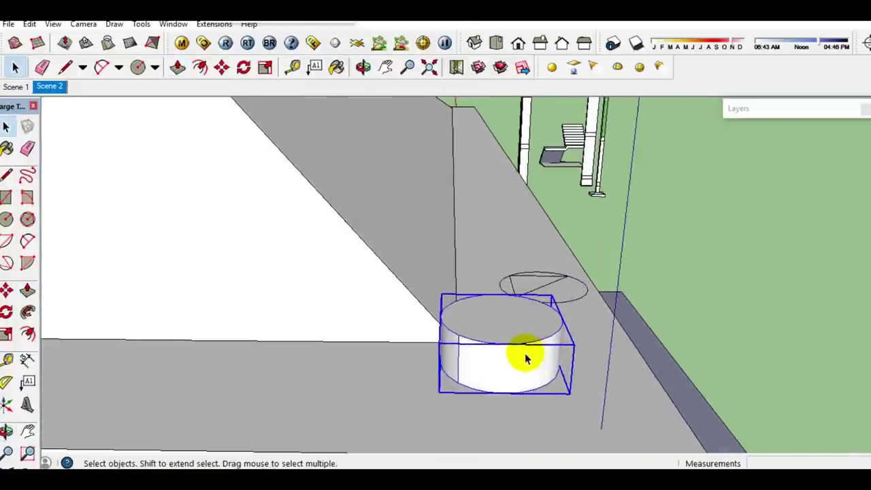
# - Rotate the disc 90° so it stands upright
pyautogui.press('m')
pyautogui.press('q')
pyautogui.click(505, 369)
pyautogui.click(558, 370)
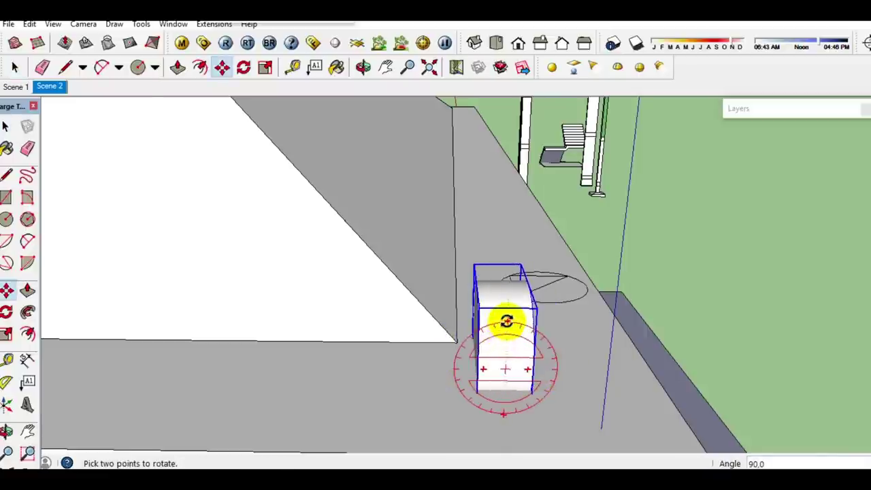
pyautogui.press('m')
pyautogui.moveTo(510, 276); pyautogui.dragTo(502, 331, button='middle')
pyautogui.press('q')
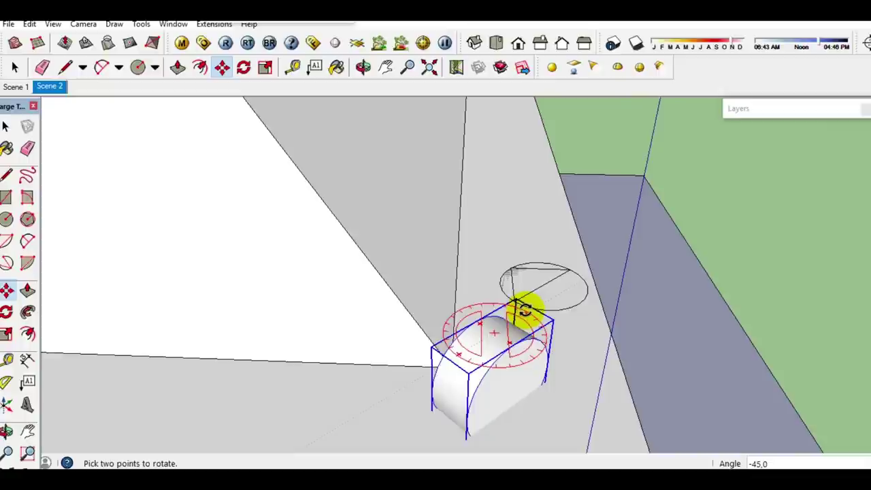
pyautogui.press('m')
# - Copy the disc along the eave to the corner and explode the copy
pyautogui.scroll(-3, 465, 344)
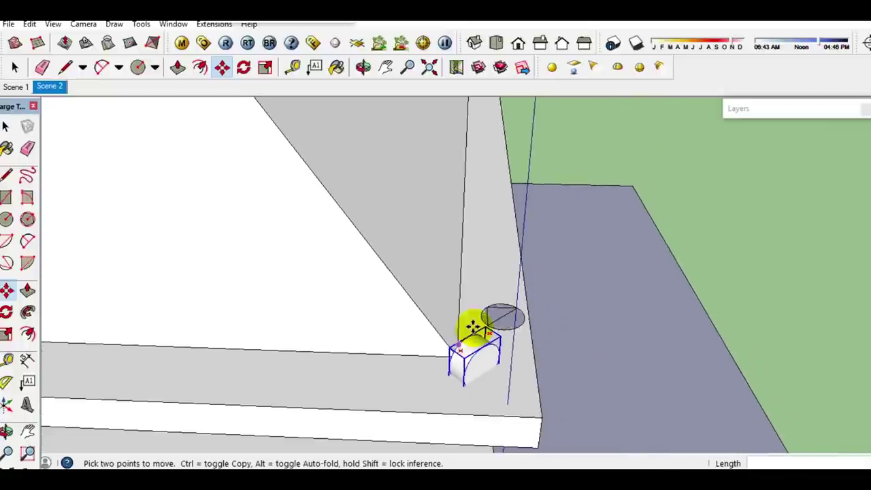
pyautogui.press('ctrl')
pyautogui.click(480, 402)
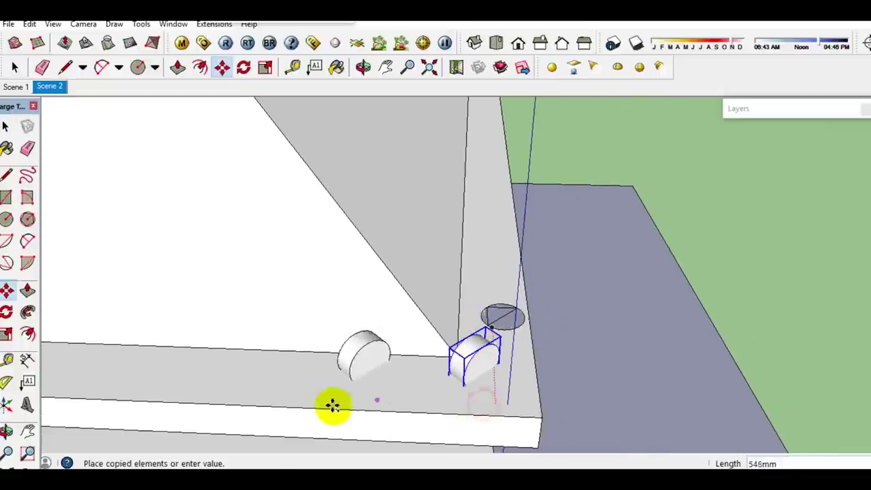
pyautogui.click(319, 404)
pyautogui.press('space')
pyautogui.rightClick(485, 352)
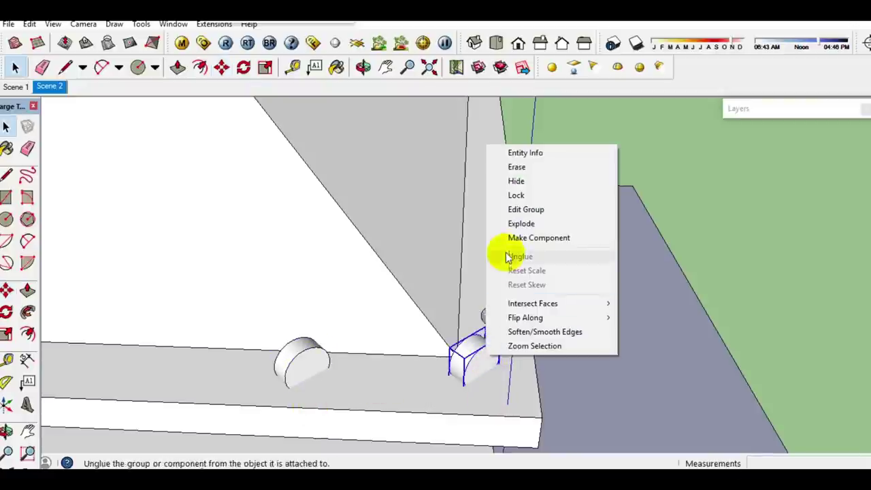
pyautogui.click(524, 225)
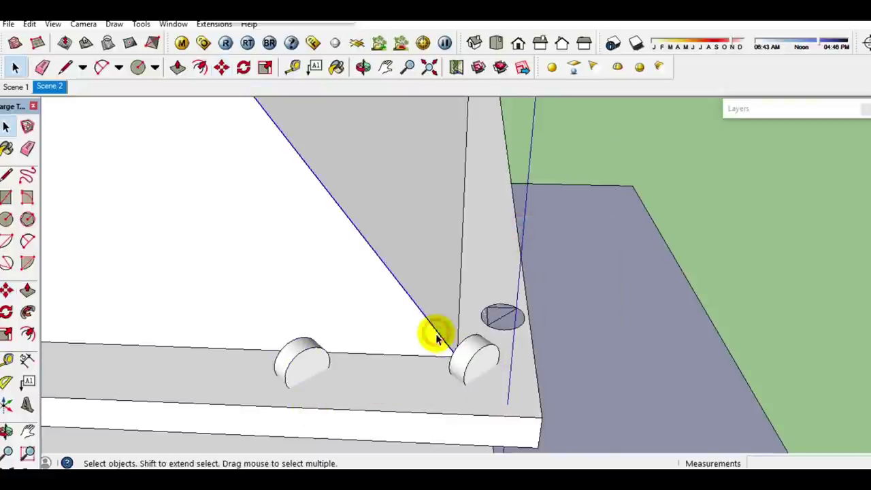
# - Select the roof's ridge edge and hip edges as the sweep path
pyautogui.scroll(-2, 428, 354)
pyautogui.moveTo(329, 245)
pyautogui.keyDown('shift'); pyautogui.mouseDown(button='middle')
pyautogui.moveTo(266, 216)
pyautogui.moveTo(275, 248)
pyautogui.mouseUp(button='middle'); pyautogui.keyUp('shift')
pyautogui.click(271, 250)
pyautogui.keyDown('ctrl'); pyautogui.click(270, 253); pyautogui.keyUp('ctrl')
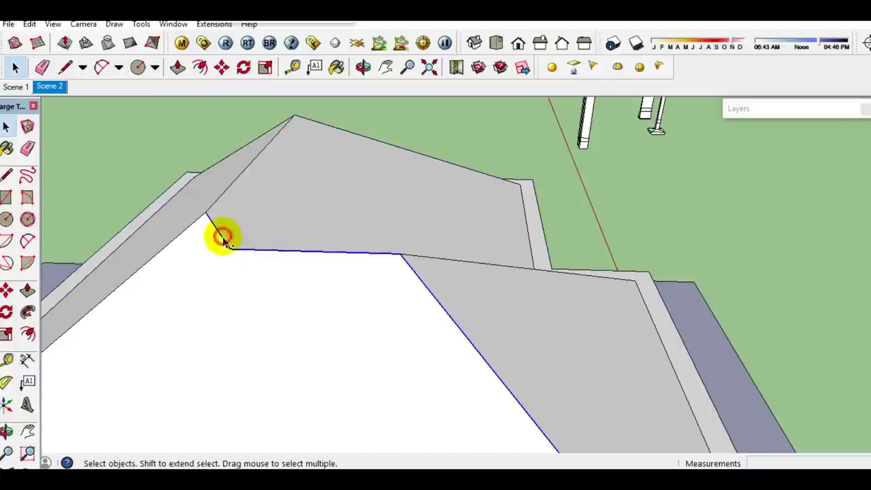
pyautogui.moveTo(222, 238); pyautogui.dragTo(268, 315, button='middle')
pyautogui.moveTo(249, 279); pyautogui.dragTo(290, 295, button='middle')
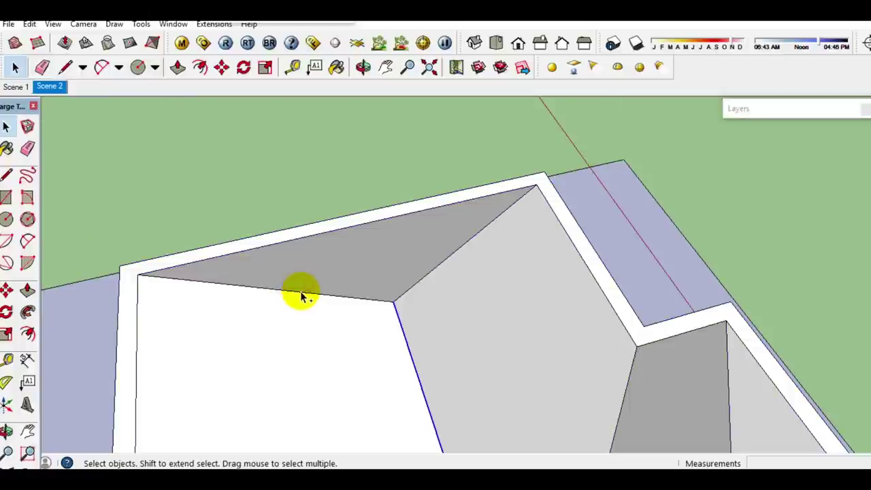
pyautogui.keyDown('ctrl'); pyautogui.click(303, 296); pyautogui.keyUp('ctrl')
pyautogui.scroll(-2, 304, 292)
pyautogui.scroll(-5, 301, 288)
pyautogui.scroll(5, 398, 356)
pyautogui.scroll(3, 442, 301)
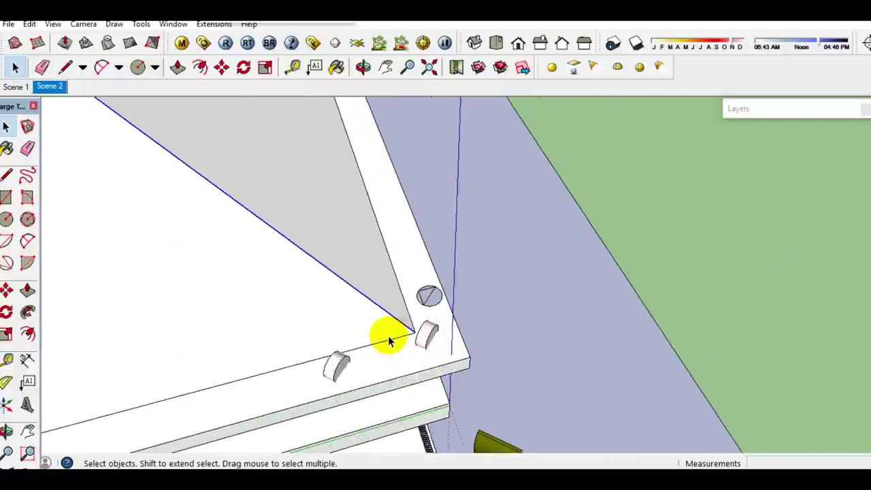
pyautogui.moveTo(389, 341); pyautogui.dragTo(583, 311, button='middle')
# - Follow Me the disc along the ridge and hips to form a round cap tube
pyautogui.click(28, 311)
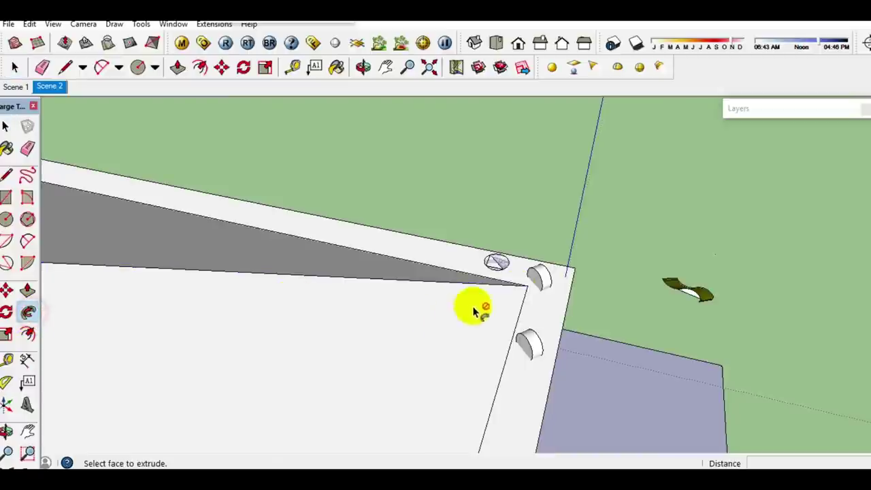
pyautogui.click(532, 276)
pyautogui.press('space')
pyautogui.scroll(-2, 444, 301)
pyautogui.moveTo(445, 305)
pyautogui.mouseDown(button='middle')
pyautogui.moveTo(375, 311)
pyautogui.moveTo(355, 292)
pyautogui.mouseUp(button='middle')
pyautogui.scroll(4, 340, 279)
pyautogui.moveTo(320, 268); pyautogui.dragTo(317, 262, button='middle')
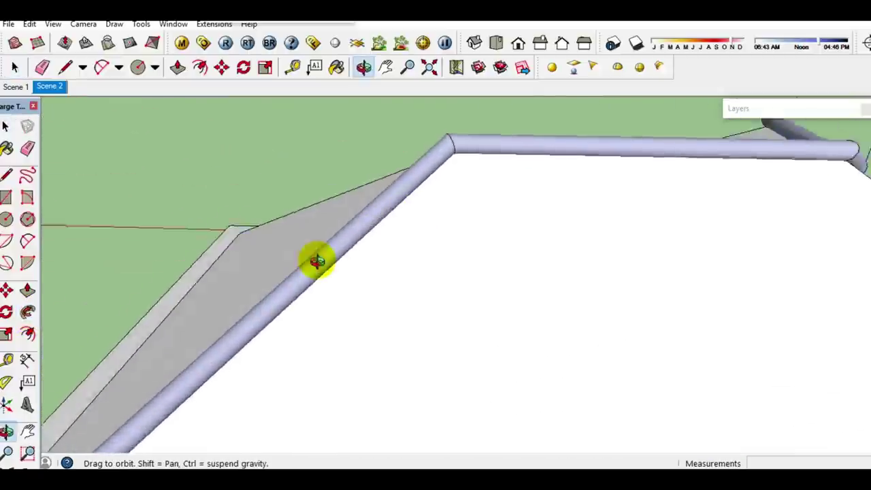
pyautogui.scroll(-3, 385, 287)
pyautogui.keyDown('shift'); pyautogui.moveTo(385, 287); pyautogui.dragTo(272, 264, button='middle'); pyautogui.keyUp('shift')
pyautogui.scroll(5, 524, 238)
pyautogui.moveTo(383, 277)
pyautogui.mouseDown(button='middle')
pyautogui.moveTo(525, 237)
pyautogui.moveTo(514, 251)
pyautogui.moveTo(535, 284)
pyautogui.mouseUp(button='middle')
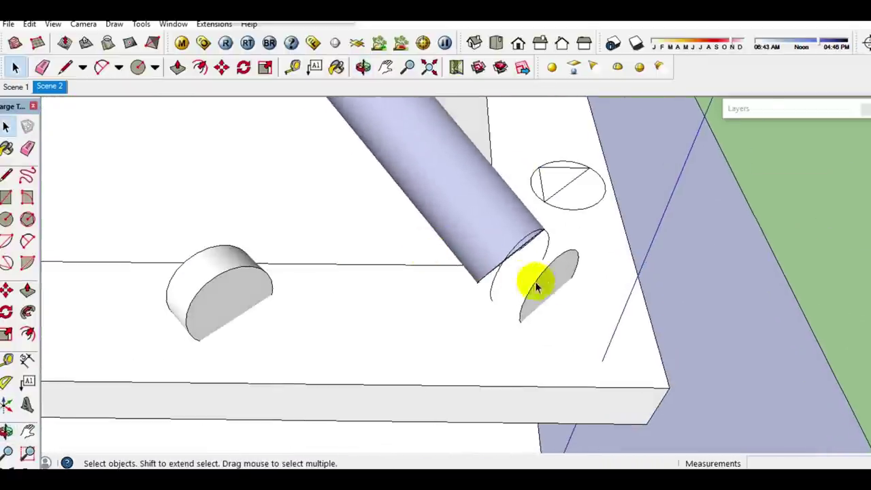
# - Select the small cylinder and the tube's tilted end face at the corner
pyautogui.click(550, 287)
pyautogui.click(549, 287)
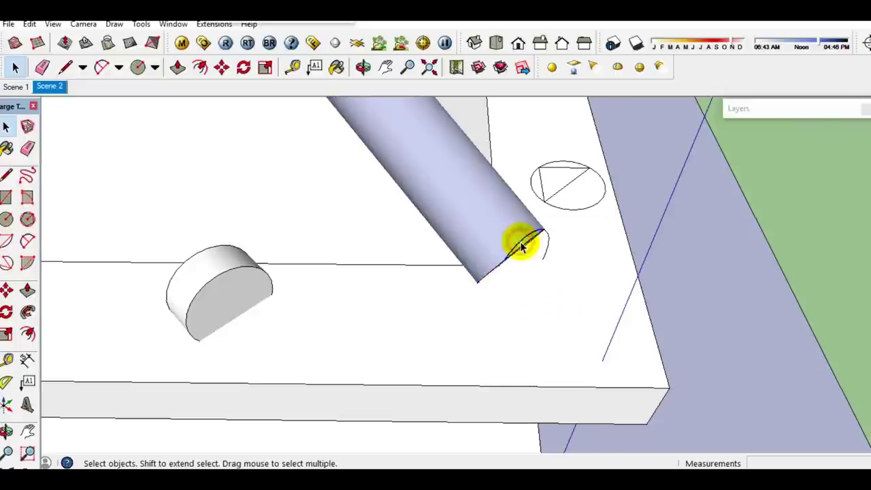
pyautogui.moveTo(530, 280); pyautogui.dragTo(382, 287, button='middle')
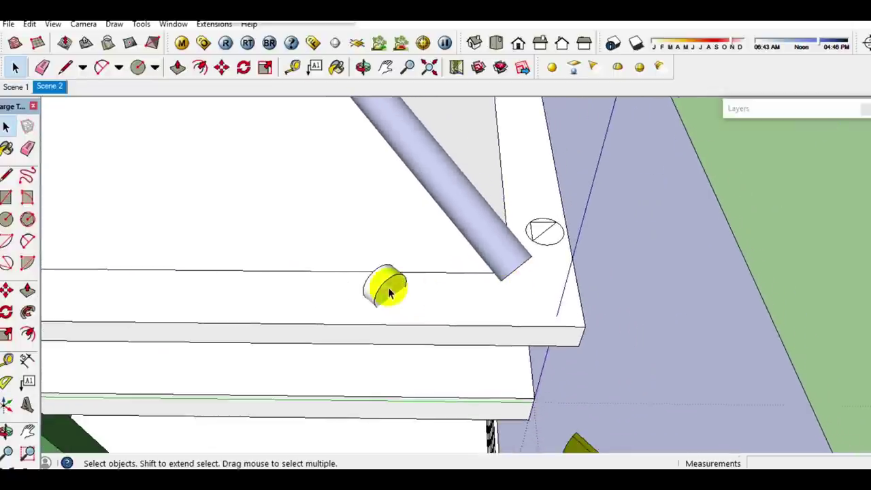
pyautogui.scroll(3, 262, 304)
pyautogui.press('q')
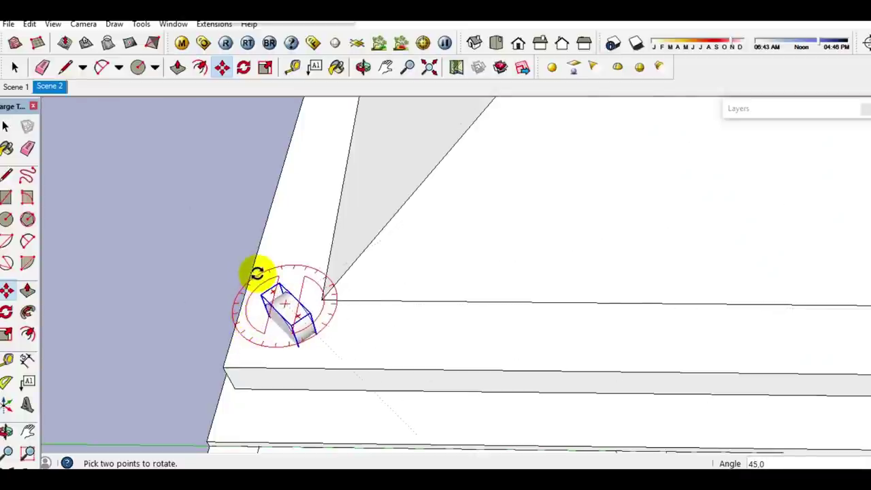
# - Rotate the small corner cylinder 45° and explode it into faces
pyautogui.click(300, 309)
pyautogui.press('space')
pyautogui.scroll(1, 304, 323)
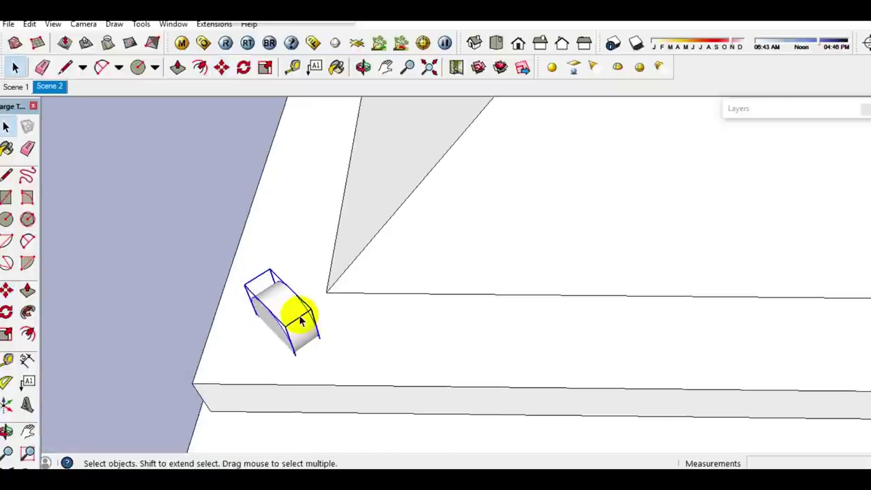
pyautogui.rightClick(308, 307)
pyautogui.click(334, 177)
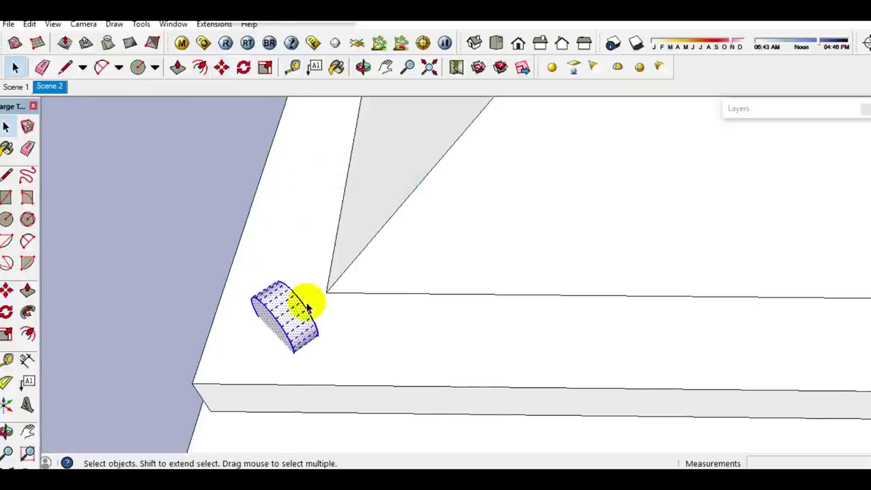
pyautogui.moveTo(311, 263); pyautogui.dragTo(317, 304, button='middle')
# - Draw a line from the hip corner to the tube bend
pyautogui.press('l')
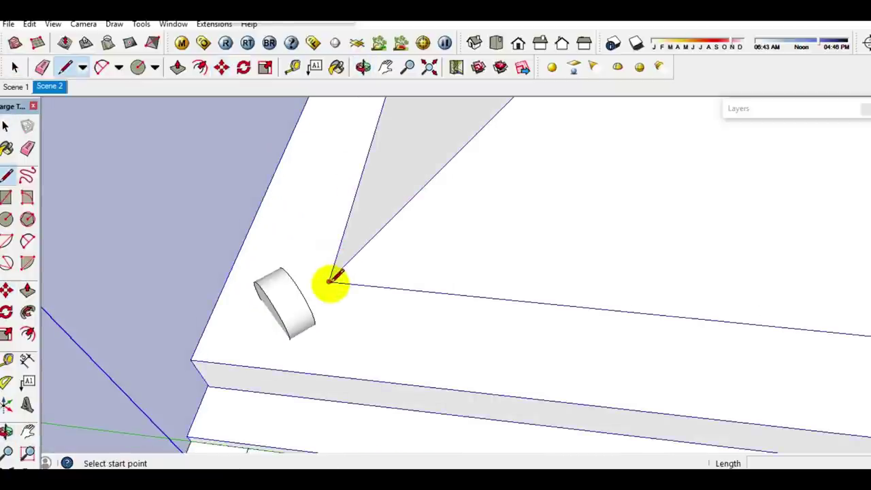
pyautogui.click(330, 280)
pyautogui.moveTo(369, 356); pyautogui.dragTo(373, 343, button='middle')
pyautogui.scroll(2, 439, 298)
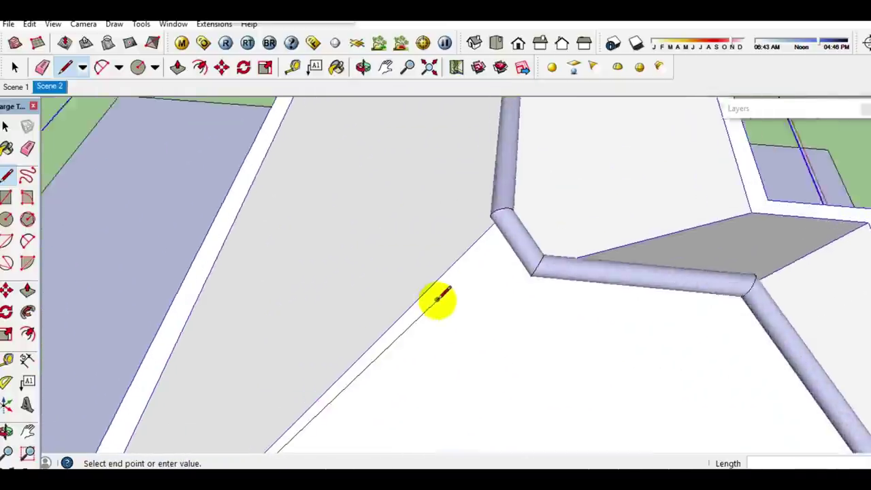
pyautogui.scroll(2, 478, 229)
pyautogui.scroll(2, 530, 184)
pyautogui.moveTo(530, 184); pyautogui.dragTo(441, 329, button='middle')
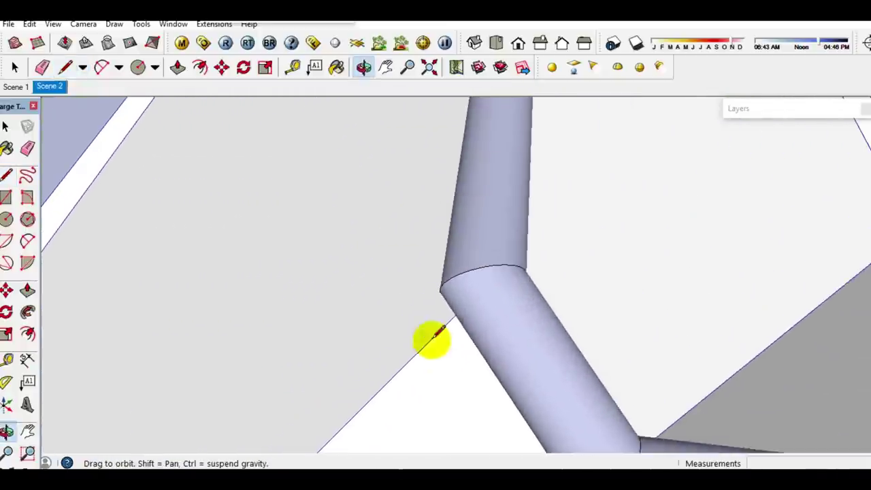
pyautogui.click(560, 214)
pyautogui.press('space')
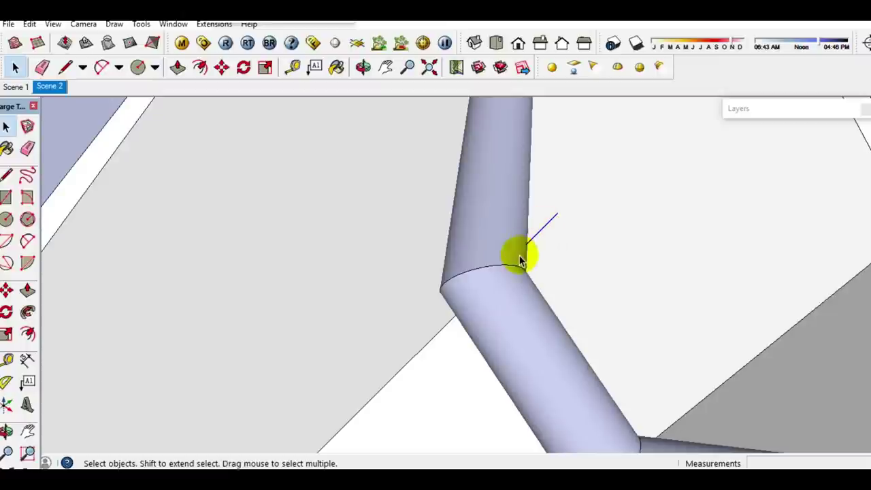
pyautogui.scroll(-2, 422, 350)
# - Copy the small round cap from the slab corner lower along the slab edge
pyautogui.moveTo(473, 234); pyautogui.dragTo(525, 145, button='middle')
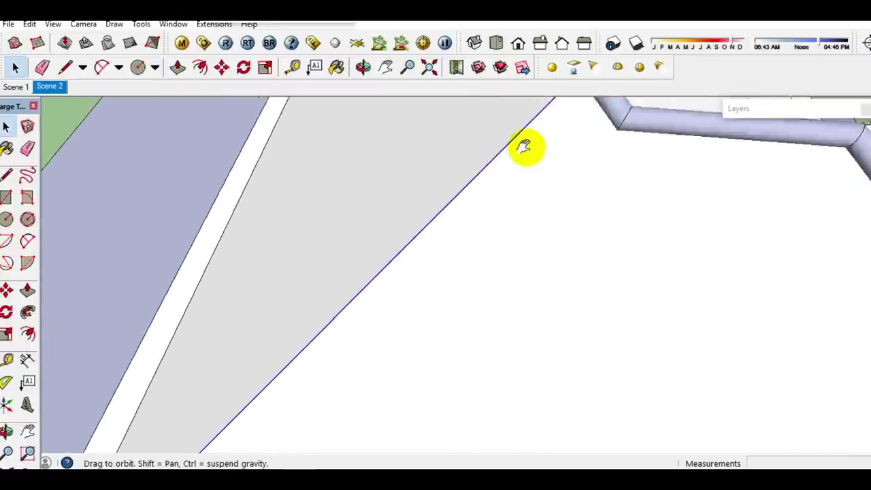
pyautogui.scroll(1, 389, 363)
pyautogui.scroll(2, 333, 380)
pyautogui.scroll(1, 333, 380)
pyautogui.moveTo(398, 340); pyautogui.dragTo(253, 331, button='middle')
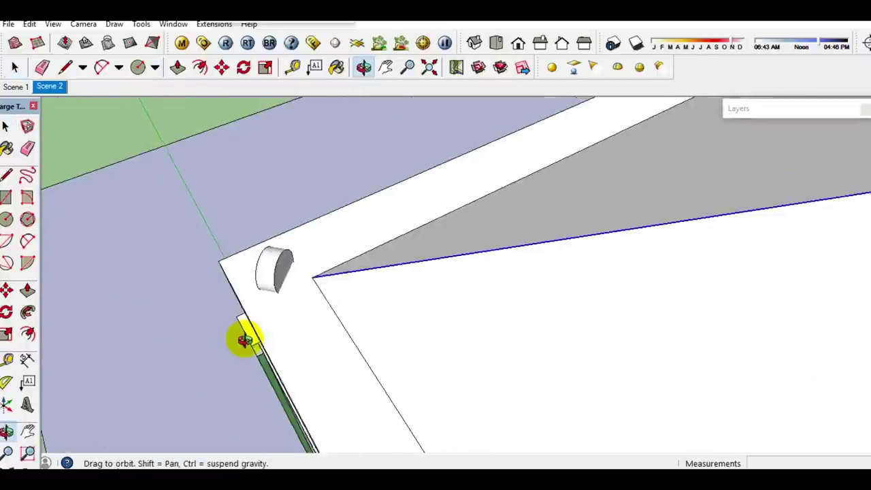
pyautogui.click(275, 286)
pyautogui.press('m')
pyautogui.press('ctrl')
pyautogui.click(292, 313)
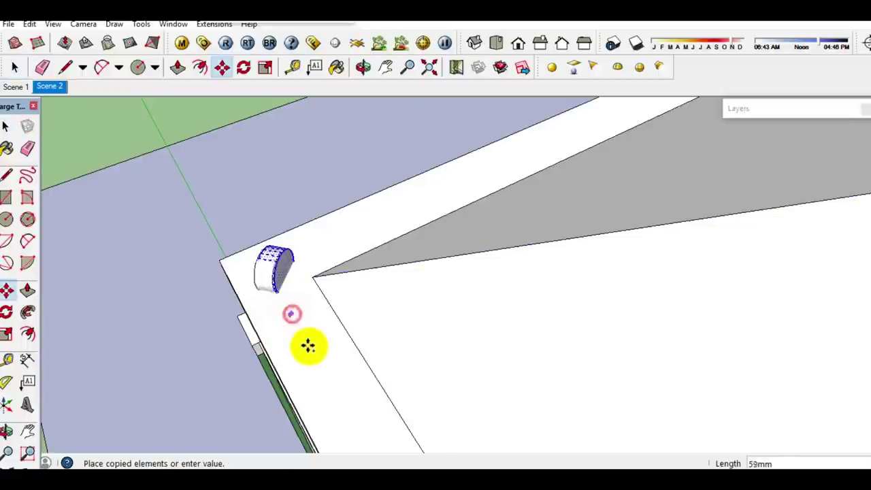
pyautogui.click(342, 408)
pyautogui.press('space')
# - Group the copied cap and Follow Me its profile into a long tube down the hip
pyautogui.rightClick(332, 367)
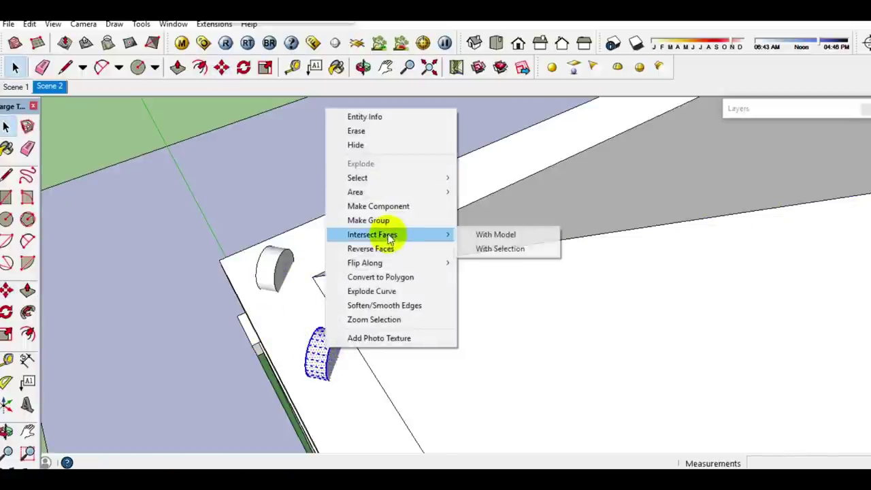
pyautogui.click(383, 220)
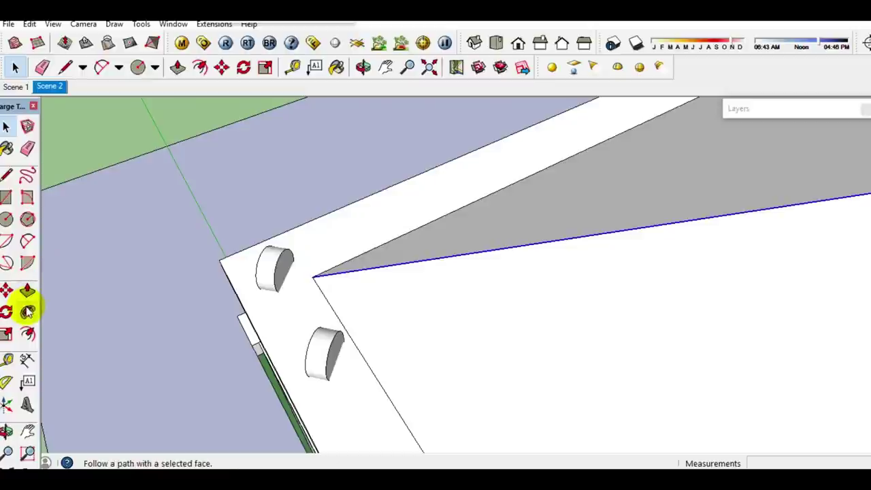
pyautogui.click(27, 311)
pyautogui.click(277, 284)
pyautogui.scroll(-2, 285, 306)
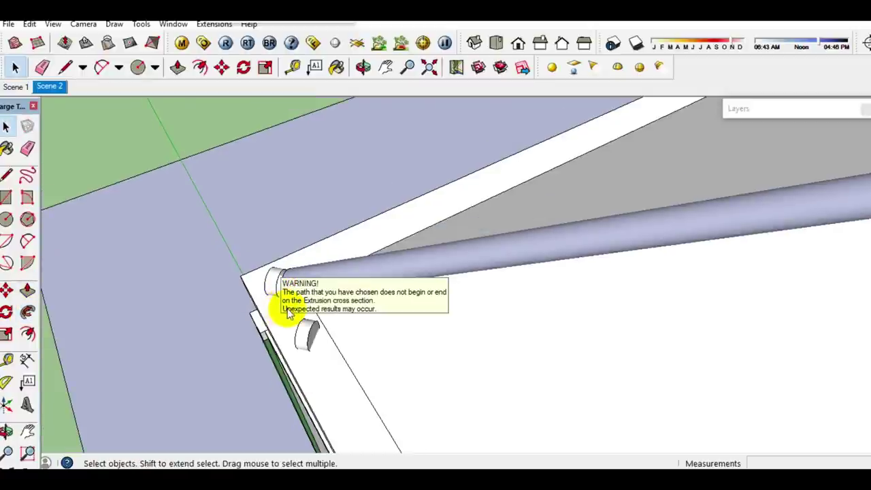
pyautogui.scroll(-3, 422, 274)
pyautogui.moveTo(420, 295); pyautogui.dragTo(294, 260, button='middle')
# - Copy the hip tube to a spot beside the house
pyautogui.press('m')
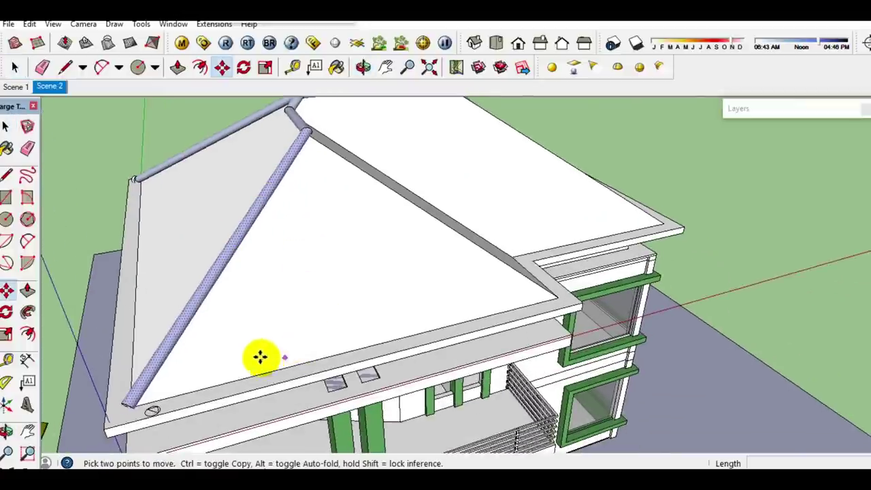
pyautogui.keyDown('ctrl'); pyautogui.click(258, 357); pyautogui.keyUp('ctrl')
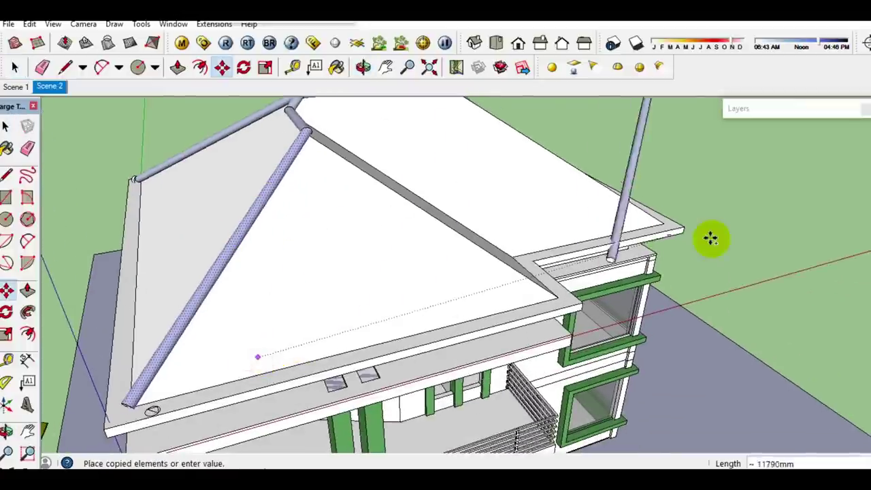
pyautogui.click(783, 234)
pyautogui.press('space')
# - Flip the tube copy along the red direction
pyautogui.rightClick(744, 232)
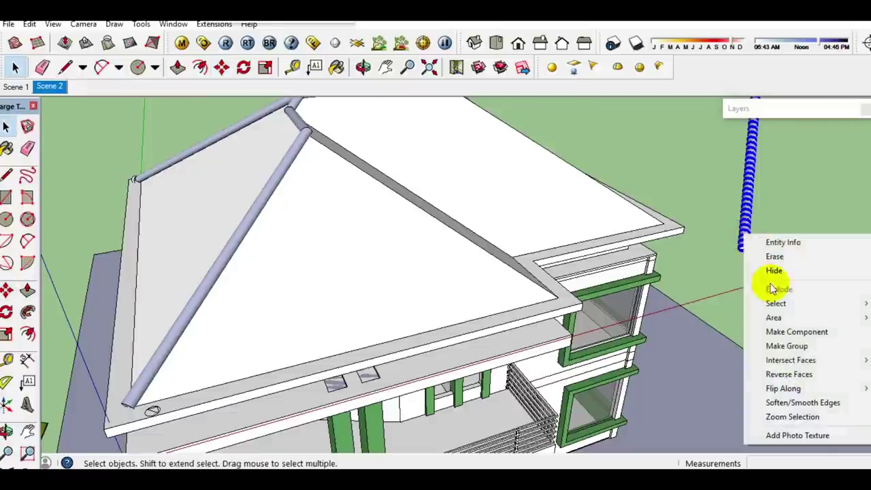
pyautogui.click(821, 381)
pyautogui.rightClick(742, 233)
pyautogui.moveTo(783, 388)
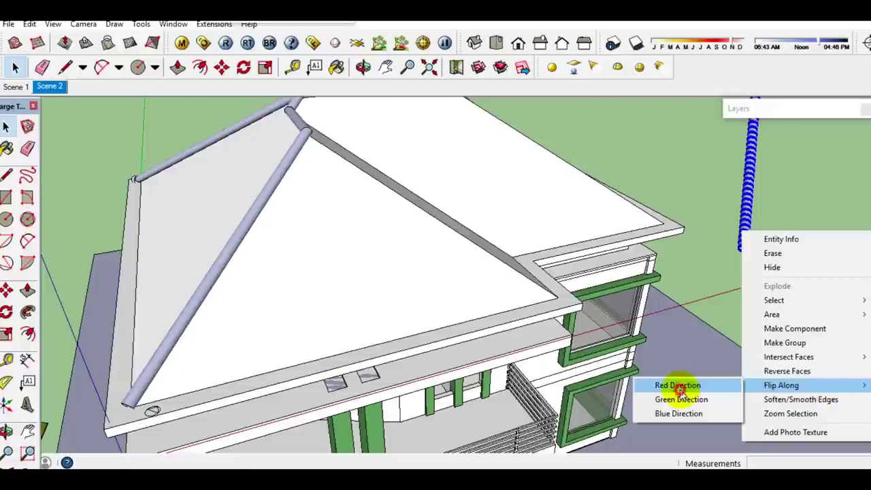
pyautogui.click(678, 385)
pyautogui.moveTo(684, 375)
pyautogui.mouseDown(button='middle')
pyautogui.moveTo(608, 327)
pyautogui.moveTo(468, 297)
pyautogui.moveTo(684, 309)
pyautogui.mouseUp(button='middle')
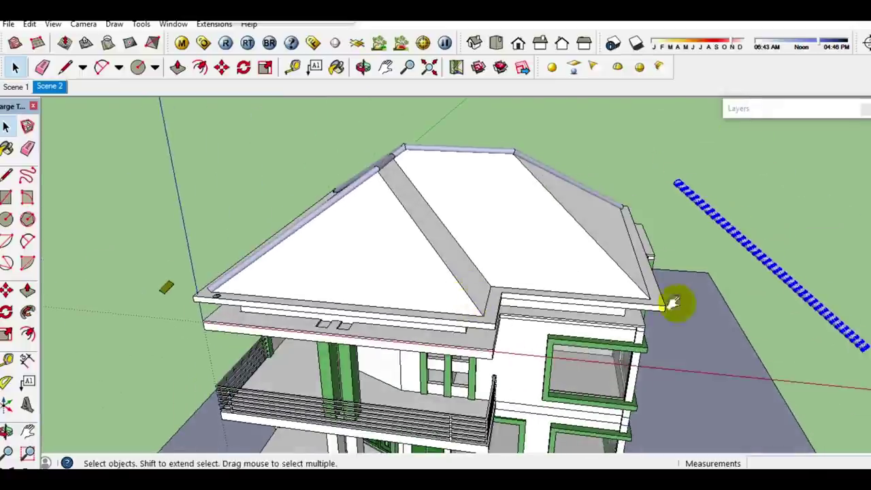
pyautogui.scroll(5, 404, 278)
pyautogui.scroll(4, 326, 253)
# - Copy the mirrored tube onto the left roof corner
pyautogui.press('m')
pyautogui.click(469, 331)
pyautogui.scroll(-3, 442, 306)
pyautogui.scroll(3, 375, 297)
pyautogui.scroll(2, 360, 315)
pyautogui.scroll(2, 359, 325)
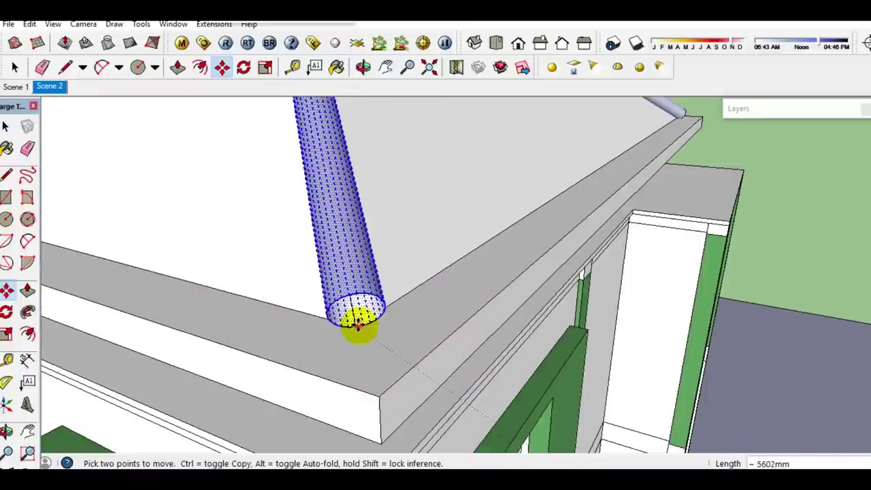
pyautogui.press('ctrl')
pyautogui.scroll(-1, 414, 336)
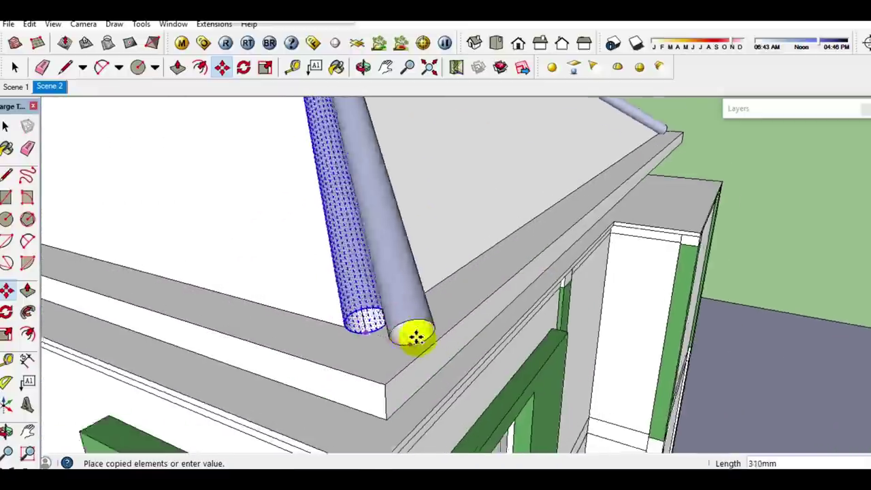
pyautogui.scroll(-2, 417, 326)
pyautogui.scroll(-1, 417, 326)
pyautogui.scroll(3, 225, 308)
pyautogui.scroll(1, 225, 307)
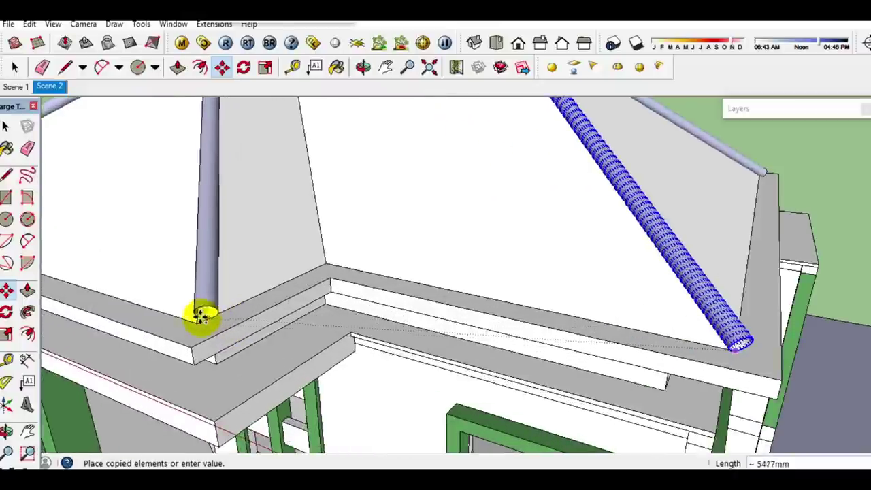
pyautogui.click(202, 314)
pyautogui.press('space')
# - Group the tube placed at the left roof corner and inspect its eave end
pyautogui.rightClick(228, 297)
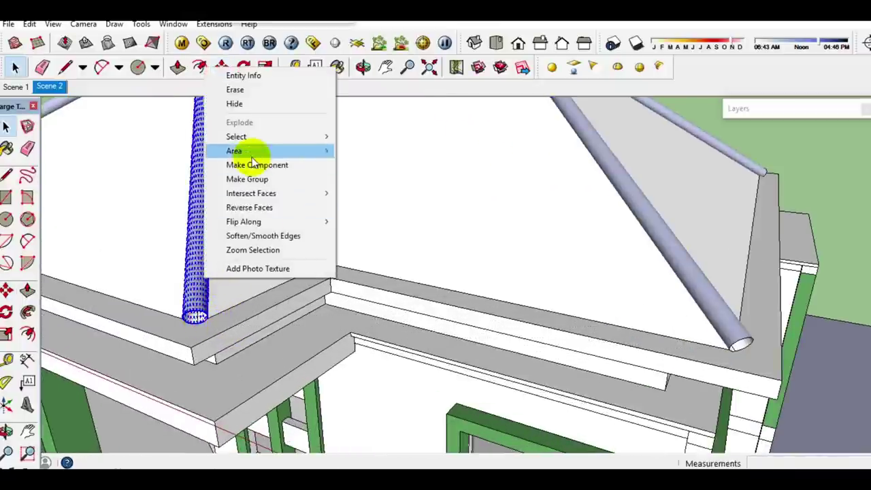
pyautogui.click(247, 179)
pyautogui.scroll(3, 197, 338)
pyautogui.moveTo(197, 338)
pyautogui.mouseDown(button='middle')
pyautogui.moveTo(226, 276)
pyautogui.moveTo(232, 237)
pyautogui.mouseUp(button='middle')
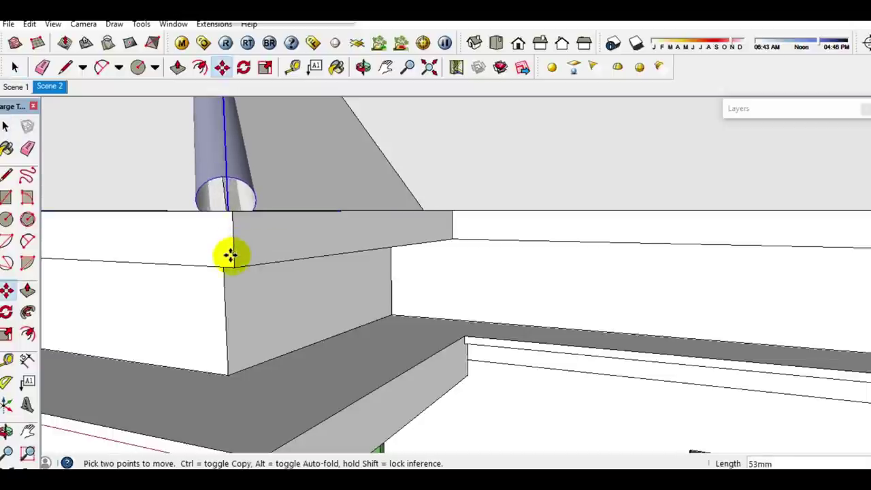
pyautogui.press('space')
pyautogui.scroll(-1, 232, 262)
pyautogui.moveTo(235, 210)
pyautogui.mouseDown(button='middle')
pyautogui.moveTo(282, 268)
pyautogui.moveTo(266, 266)
pyautogui.mouseUp(button='middle')
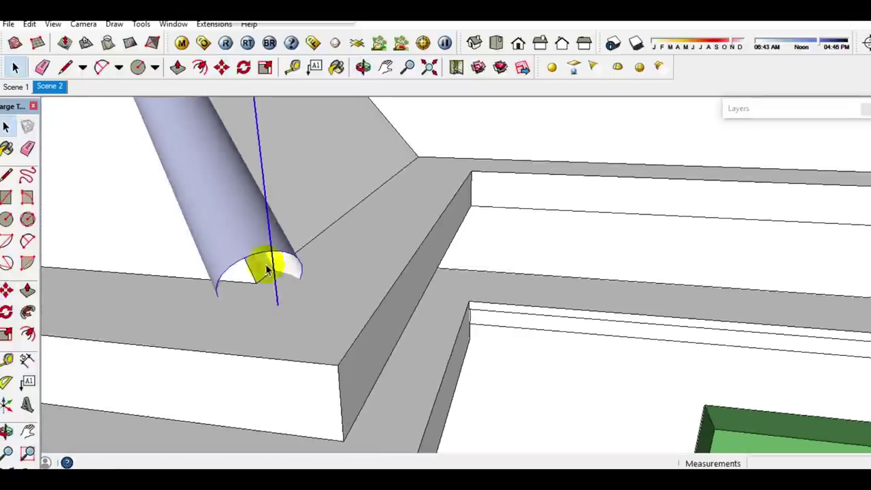
# - Select the eave tube and begin a line at its cut edge
pyautogui.press('l')
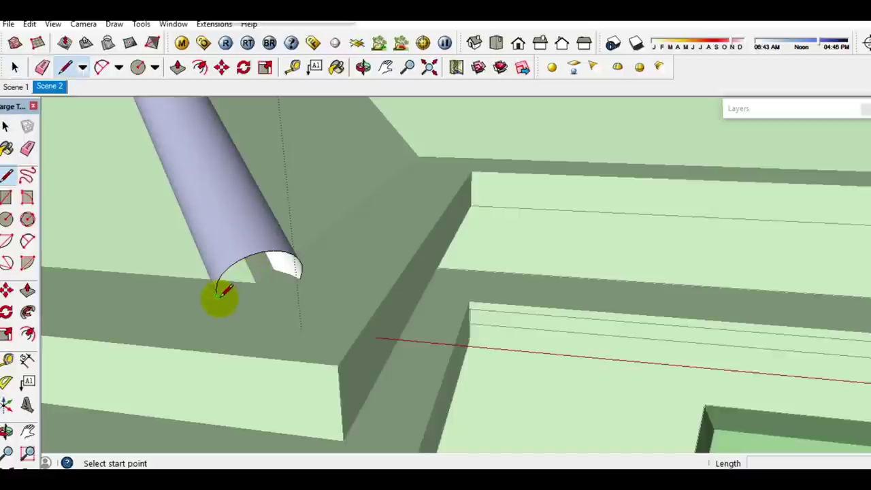
pyautogui.press('Escape')
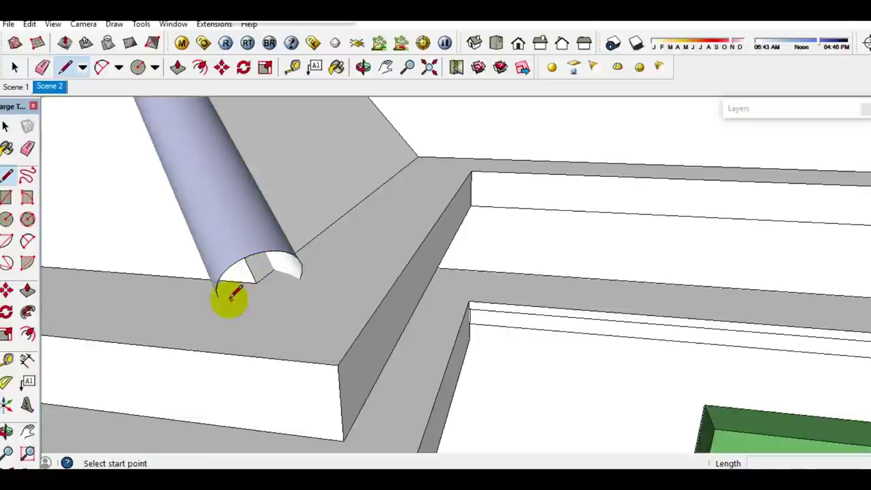
pyautogui.press('space')
pyautogui.click(225, 271)
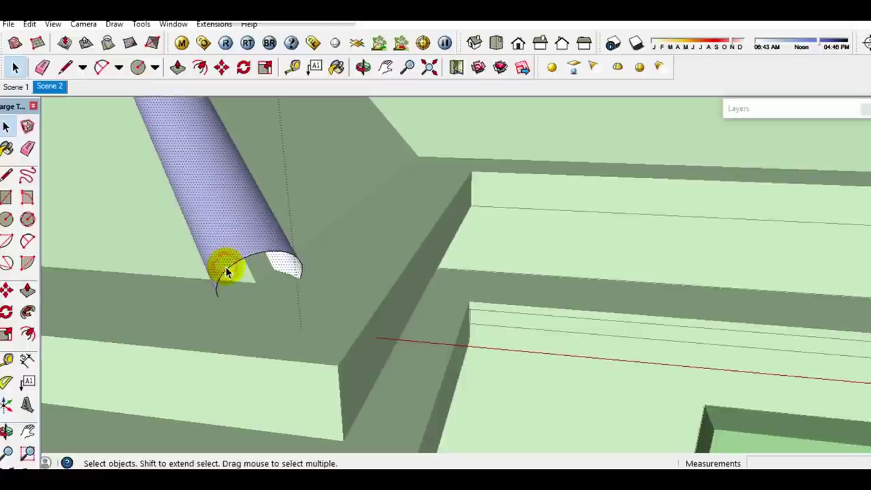
pyautogui.press('l')
pyautogui.click(215, 295)
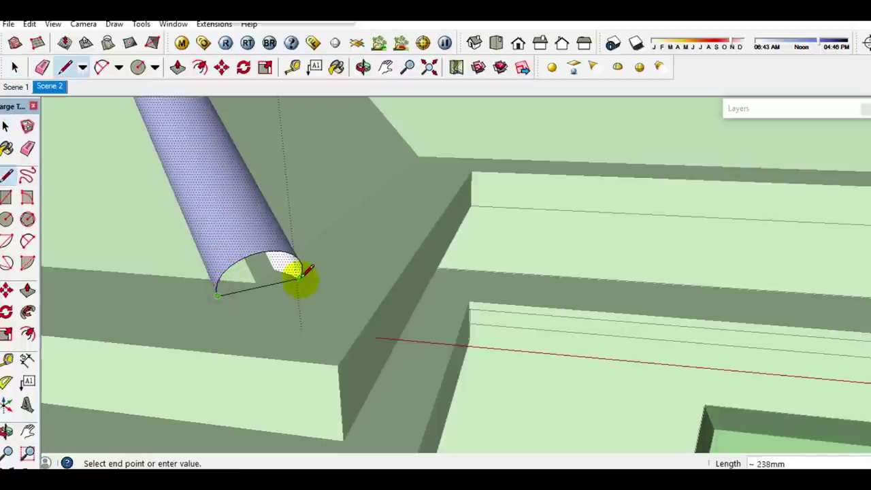
pyautogui.press('space')
# - Make the selected eave tube its own group
pyautogui.scroll(-2, 281, 288)
pyautogui.scroll(-5, 266, 274)
pyautogui.moveTo(252, 284); pyautogui.dragTo(514, 325, button='middle')
pyautogui.scroll(3, 514, 324)
pyautogui.scroll(-2, 501, 330)
pyautogui.scroll(2, 443, 252)
pyautogui.scroll(2, 463, 295)
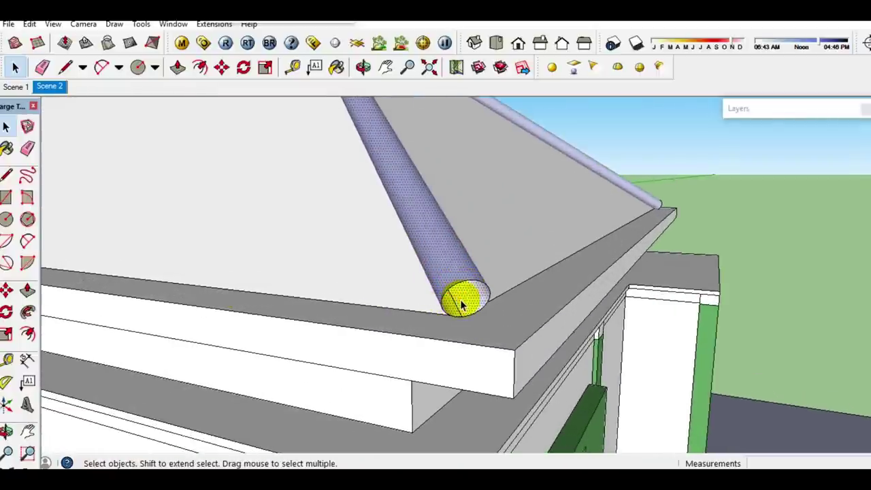
pyautogui.rightClick(455, 282)
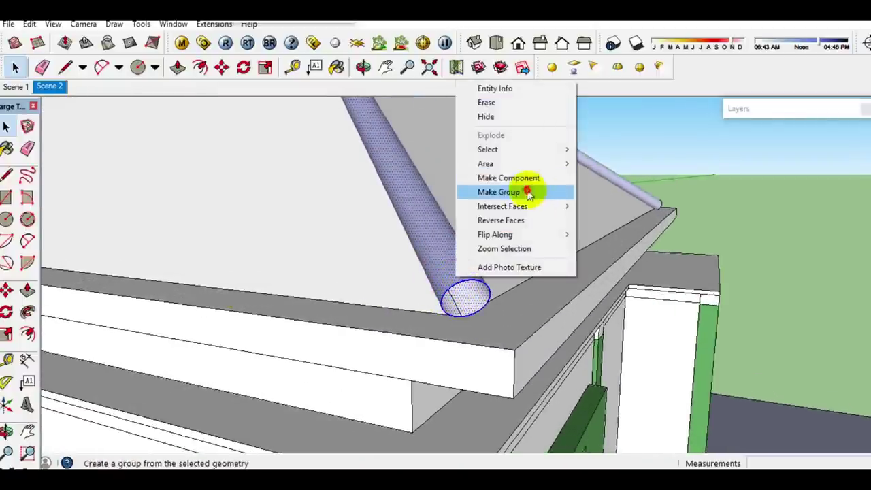
pyautogui.click(524, 188)
# - Lower the grouped tube slightly so its end rests on the eave corner
pyautogui.moveTo(490, 278); pyautogui.dragTo(487, 264, button='middle')
pyautogui.scroll(-3, 485, 264)
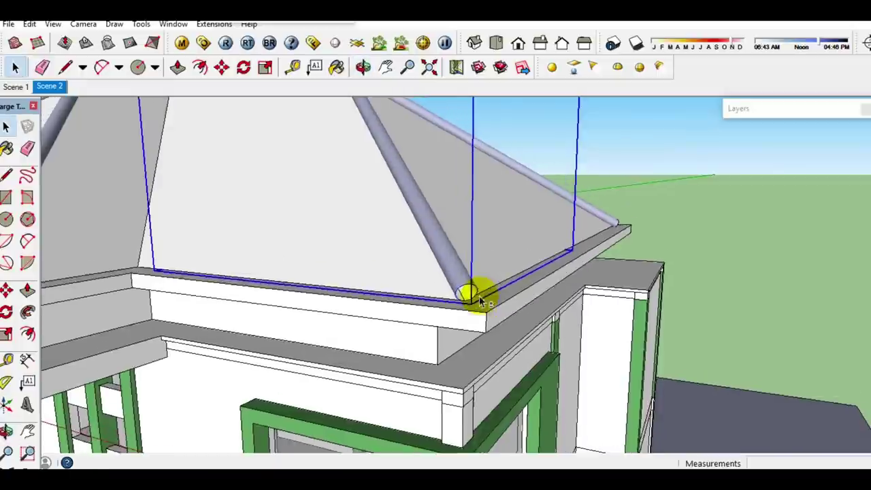
pyautogui.scroll(3, 476, 289)
pyautogui.press('m')
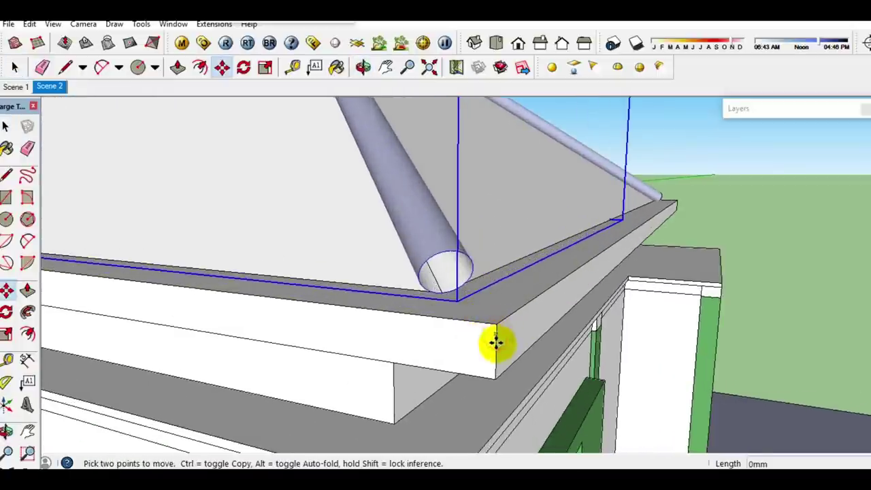
pyautogui.click(496, 340)
pyautogui.click(496, 348)
pyautogui.press('space')
# - Start a line across the tube's open round end
pyautogui.scroll(3, 428, 266)
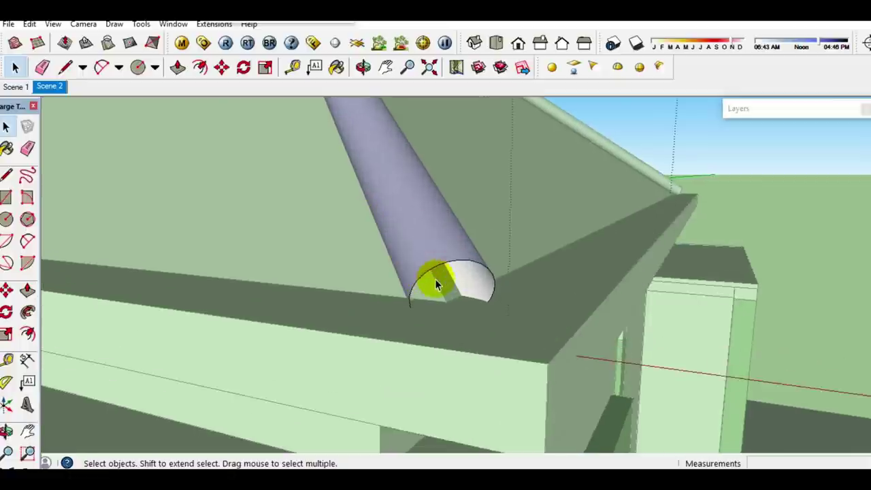
pyautogui.press('l')
pyautogui.scroll(2, 411, 306)
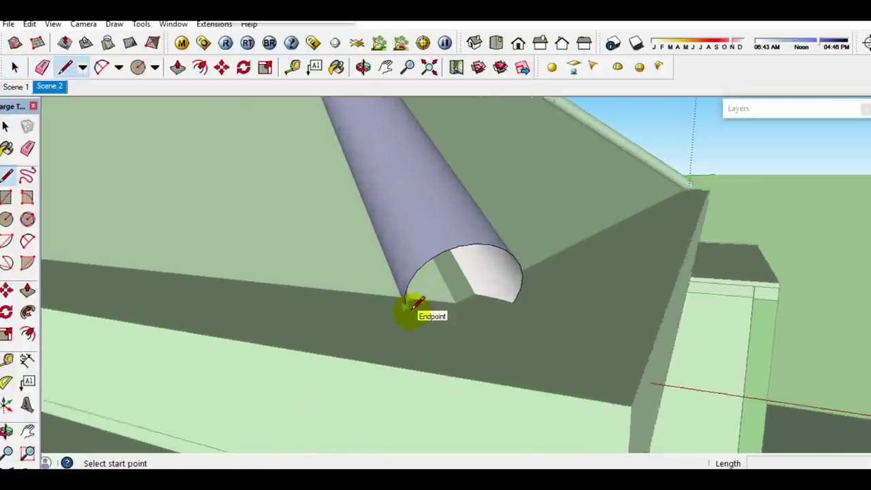
pyautogui.moveTo(409, 320); pyautogui.dragTo(399, 318, button='middle')
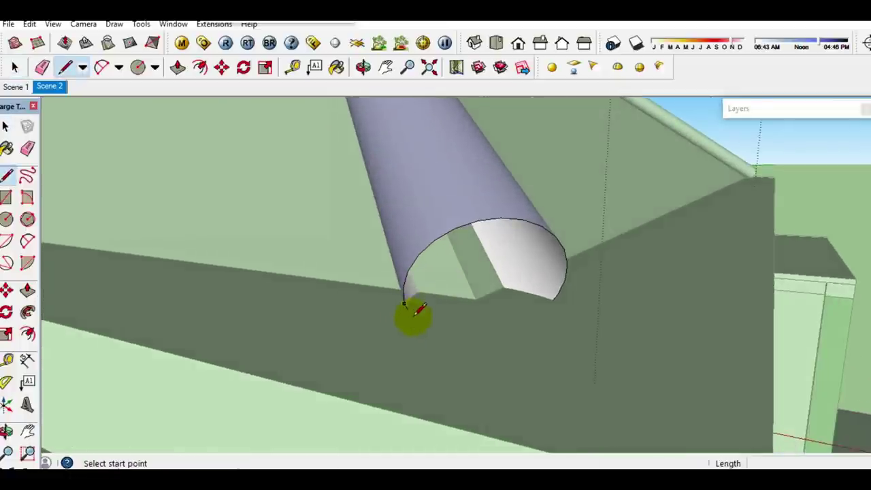
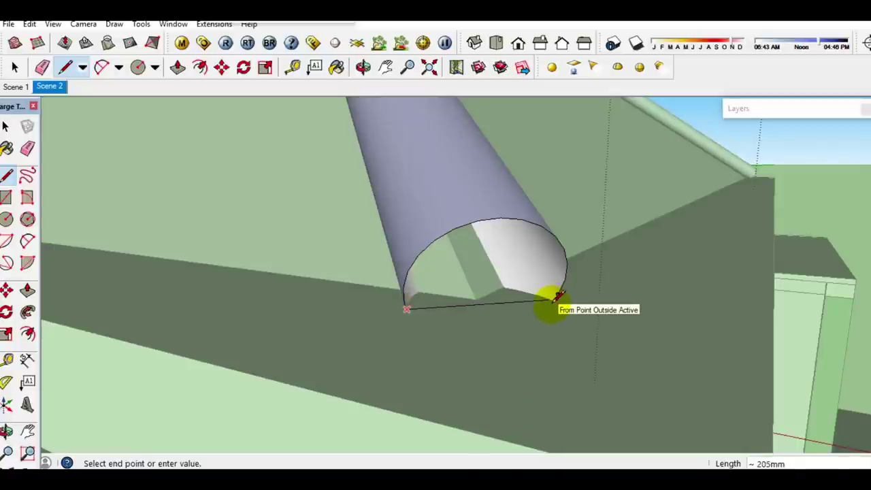
# - Close the half-circle pipe end with a final line to form its face
pyautogui.click(557, 295)
pyautogui.press('space')
pyautogui.scroll(-3, 544, 300)
pyautogui.scroll(-3, 549, 299)
# - Scale the ridge pipe by about 1.08 so it reaches the junction
pyautogui.moveTo(549, 299)
pyautogui.mouseDown(button='middle')
pyautogui.moveTo(544, 313)
pyautogui.moveTo(529, 294)
pyautogui.mouseUp(button='middle')
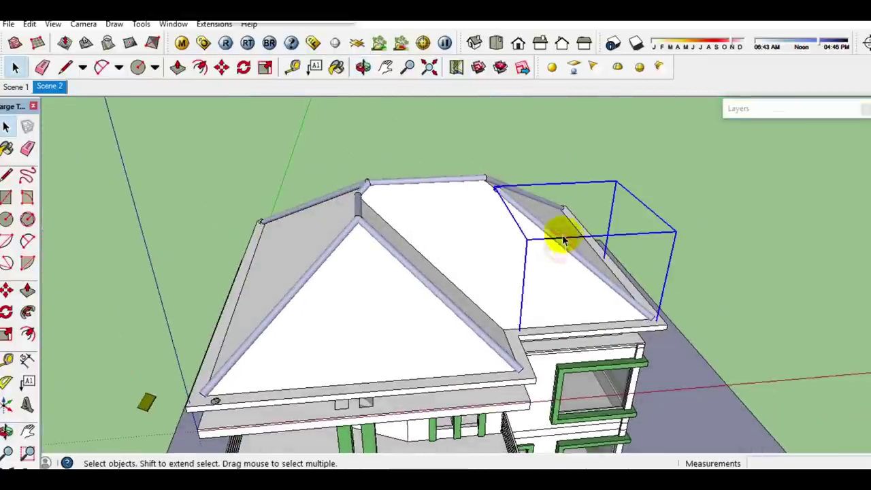
pyautogui.scroll(3, 562, 239)
pyautogui.scroll(3, 506, 195)
pyautogui.scroll(2, 509, 213)
pyautogui.moveTo(492, 208)
pyautogui.mouseDown(button='middle')
pyautogui.moveTo(600, 232)
pyautogui.moveTo(476, 195)
pyautogui.mouseUp(button='middle')
pyautogui.scroll(2, 439, 217)
pyautogui.press('s')
pyautogui.moveTo(414, 216); pyautogui.dragTo(319, 246)
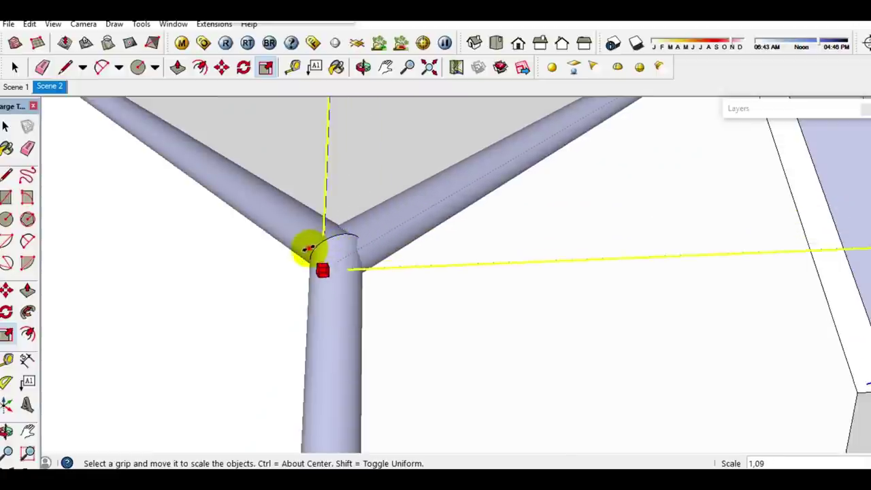
pyautogui.press('space')
# - Explode the pipe component at the pipe-frame corner into loose geometry
pyautogui.scroll(-1, 333, 249)
pyautogui.scroll(-2, 354, 246)
pyautogui.scroll(-2, 374, 245)
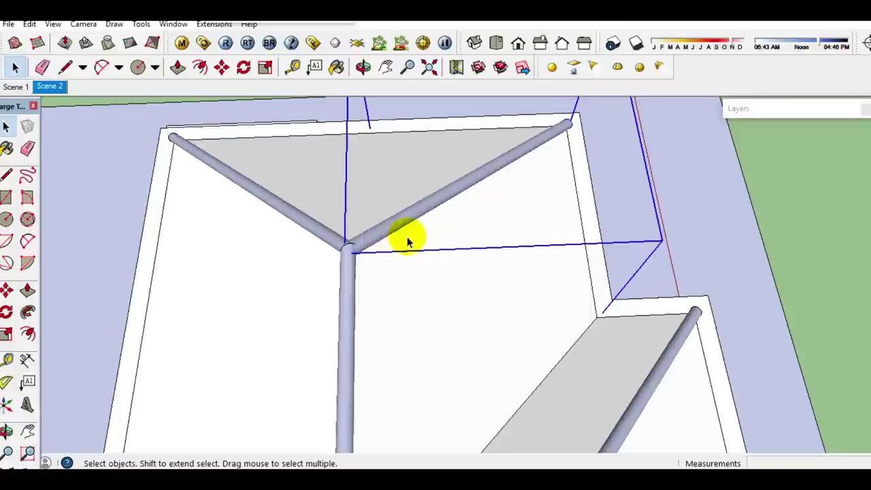
pyautogui.scroll(-2, 659, 239)
pyautogui.click(748, 254)
pyautogui.moveTo(748, 255); pyautogui.dragTo(624, 214, button='middle')
pyautogui.scroll(3, 433, 204)
pyautogui.click(434, 206)
pyautogui.rightClick(460, 405)
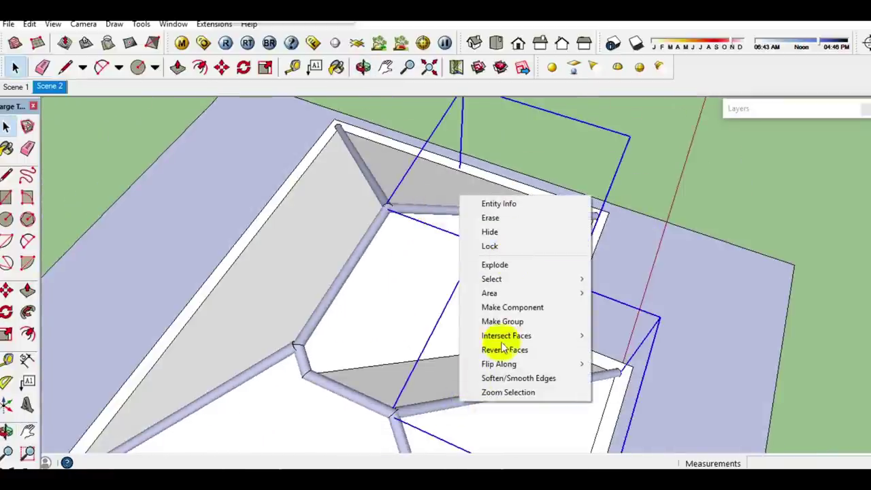
pyautogui.click(497, 264)
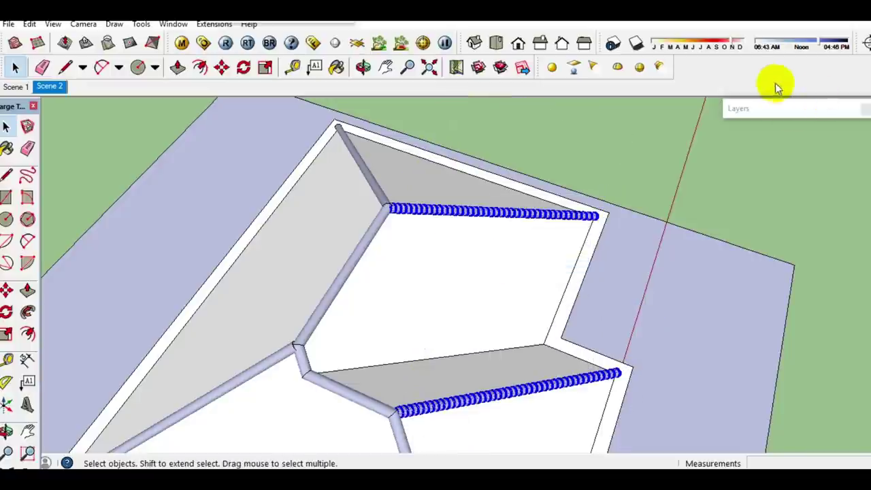
# - Paint the diagonal hip pipe and the remaining grey pipe olive with Color_E16
pyautogui.press('b')
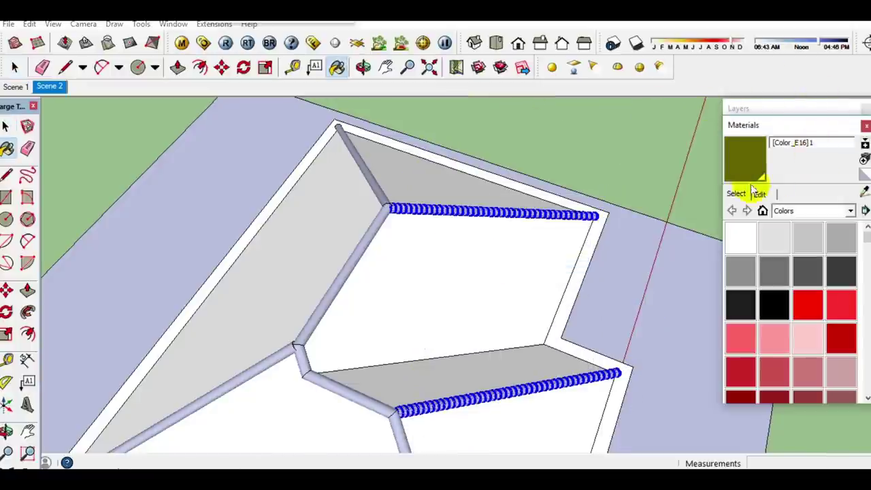
pyautogui.click(348, 267)
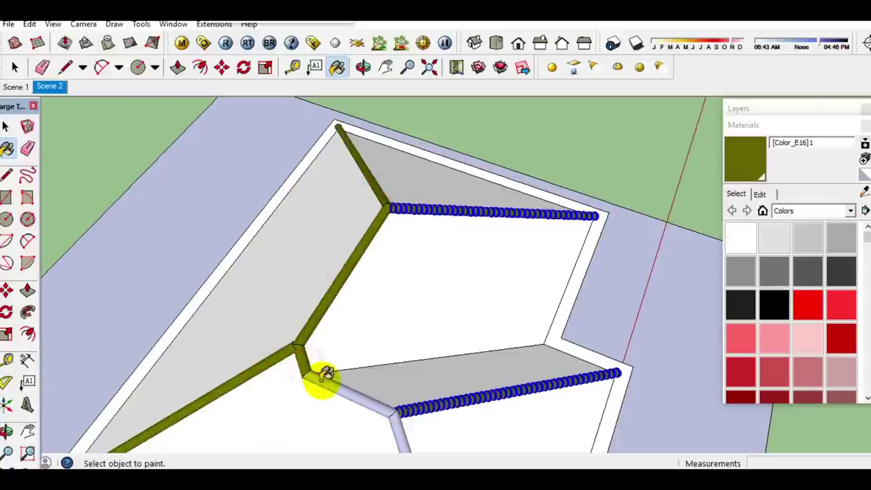
pyautogui.moveTo(372, 399); pyautogui.dragTo(400, 301, button='middle')
pyautogui.click(416, 313)
pyautogui.press('space')
# - Orbit, pan and zoom around the house to check the olive roof pipes
pyautogui.scroll(-3, 466, 388)
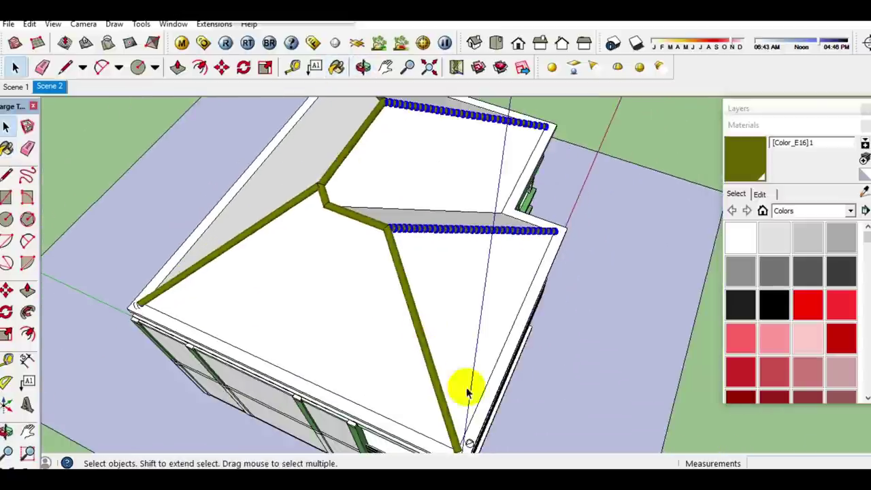
pyautogui.moveTo(467, 388); pyautogui.dragTo(361, 402, button='middle')
pyautogui.scroll(5, 399, 363)
pyautogui.scroll(2, 397, 368)
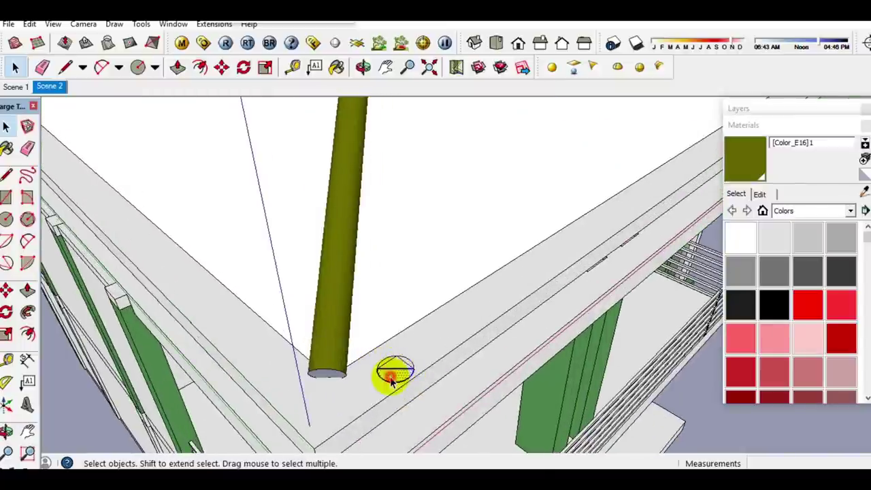
pyautogui.scroll(-5, 390, 371)
pyautogui.scroll(3, 111, 159)
pyautogui.scroll(2, 91, 155)
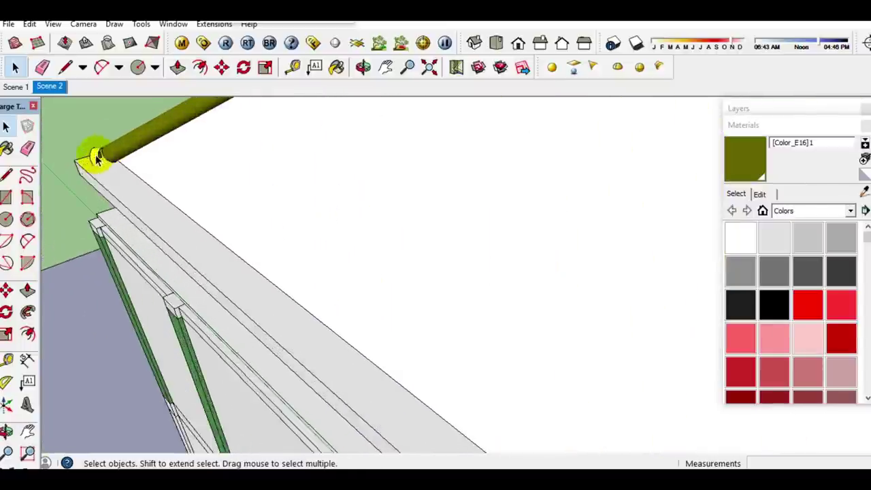
pyautogui.scroll(2, 97, 167)
pyautogui.keyDown('shift'); pyautogui.moveTo(97, 166); pyautogui.dragTo(180, 218, button='middle'); pyautogui.keyUp('shift')
pyautogui.scroll(-2, 176, 219)
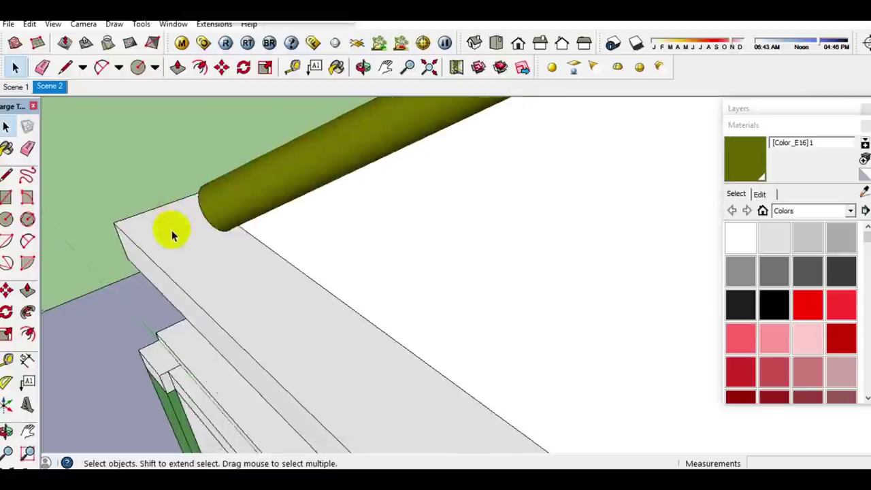
pyautogui.scroll(-2, 171, 233)
pyautogui.scroll(-4, 220, 259)
pyautogui.moveTo(408, 249)
pyautogui.mouseDown(button='middle')
pyautogui.moveTo(231, 275)
pyautogui.moveTo(369, 243)
pyautogui.mouseUp(button='middle')
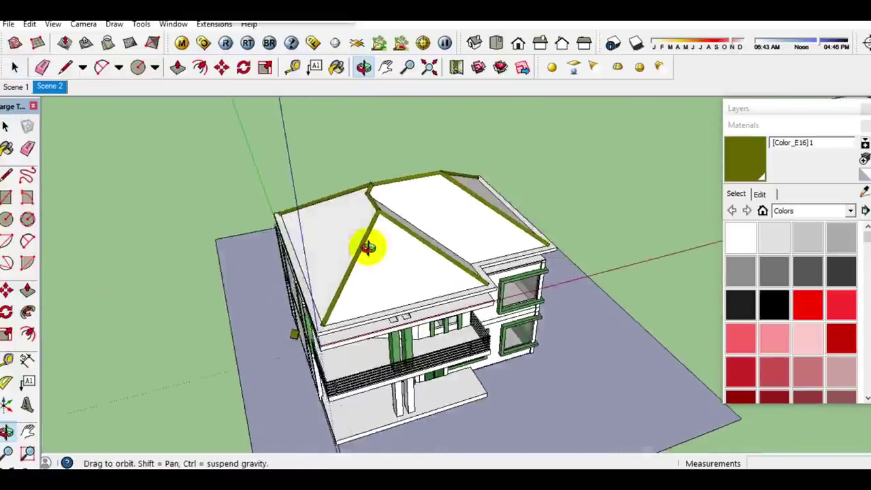
pyautogui.scroll(5, 391, 204)
pyautogui.moveTo(391, 203)
pyautogui.mouseDown(button='middle')
pyautogui.moveTo(435, 239)
pyautogui.moveTo(411, 311)
pyautogui.moveTo(425, 266)
pyautogui.mouseUp(button='middle')
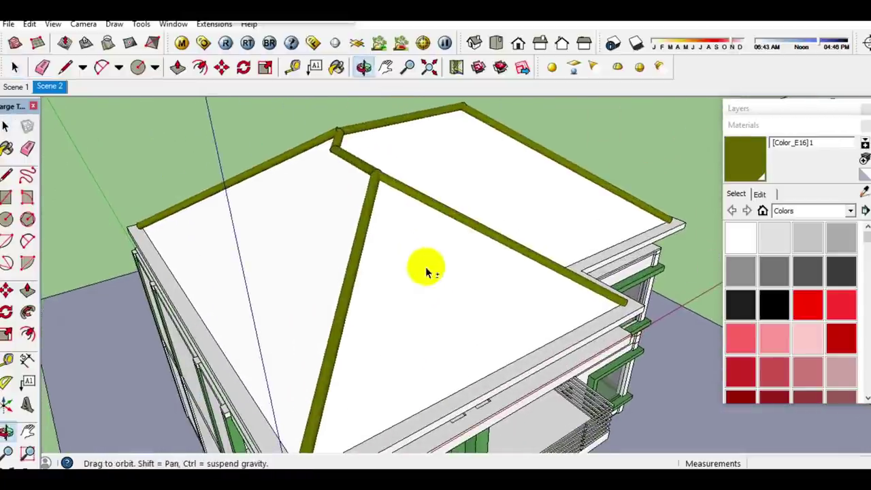
# - Use Edit > Unhide > All to restore the olive tiled roof
pyautogui.click(30, 24)
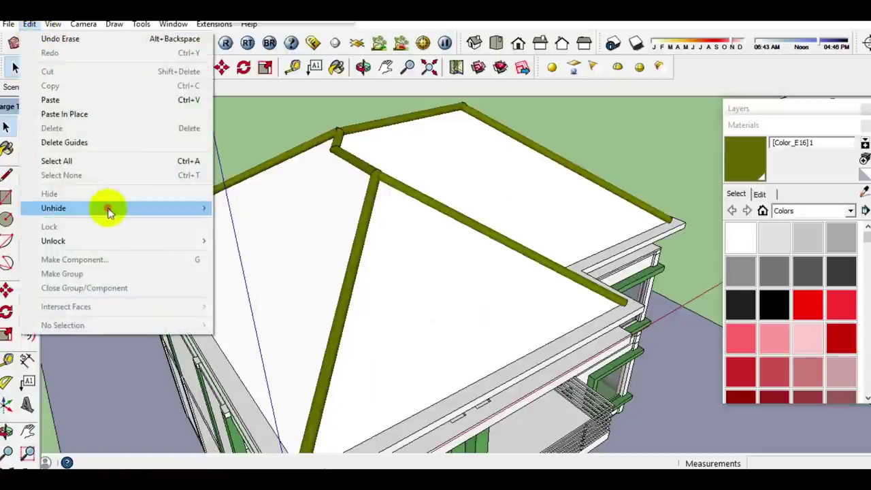
pyautogui.click(270, 237)
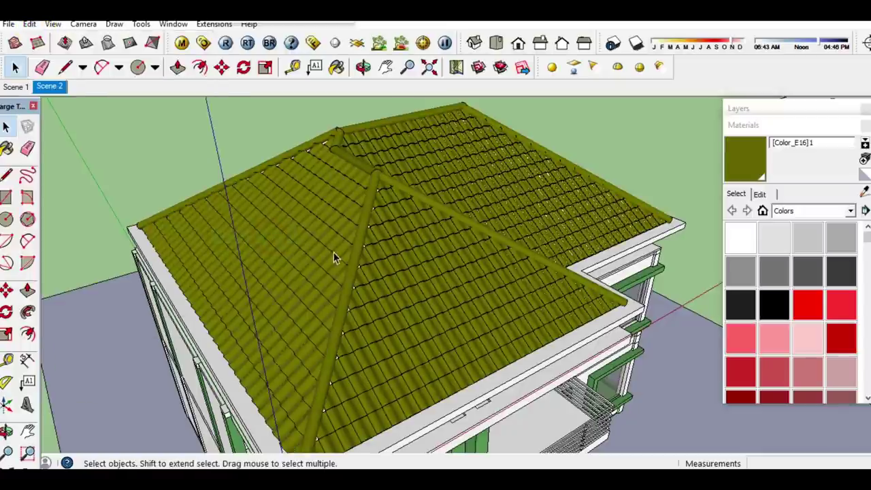
pyautogui.moveTo(333, 257); pyautogui.dragTo(320, 320, button='middle')
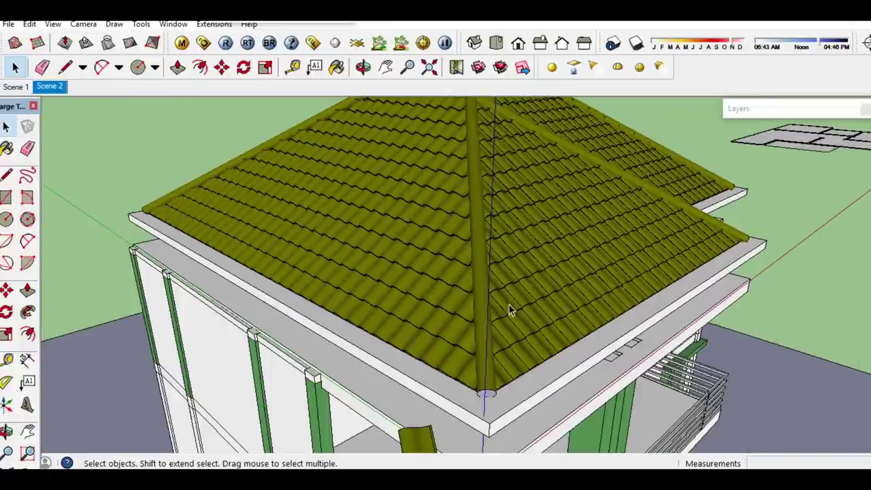
pyautogui.moveTo(478, 302)
pyautogui.mouseDown()
pyautogui.moveTo(402, 294)
pyautogui.moveTo(527, 285)
pyautogui.mouseUp()
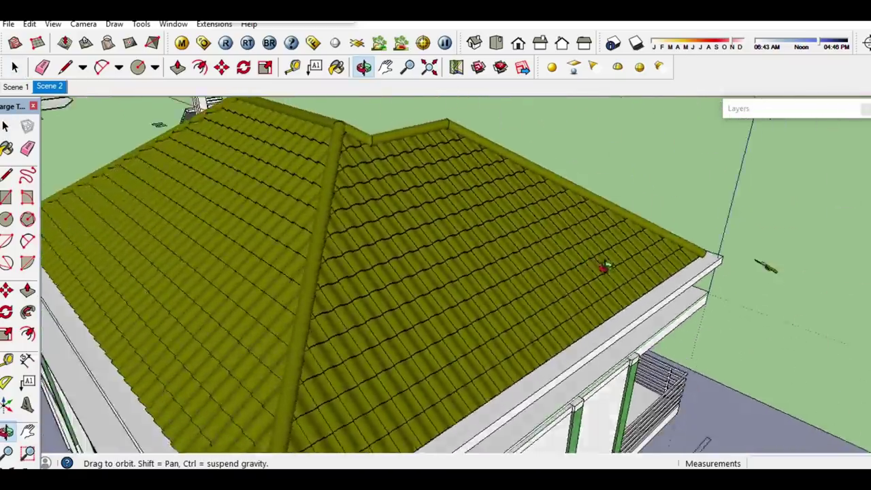
pyautogui.moveTo(528, 284)
pyautogui.mouseDown(button='middle')
pyautogui.moveTo(589, 297)
pyautogui.moveTo(466, 259)
pyautogui.moveTo(513, 253)
pyautogui.moveTo(330, 348)
pyautogui.mouseUp(button='middle')
pyautogui.moveTo(241, 352)
pyautogui.mouseDown(button='middle')
pyautogui.moveTo(412, 352)
pyautogui.moveTo(365, 336)
pyautogui.mouseUp(button='middle')
# - Hide a roof tile group, undo the hide, and view the full tiled roof
pyautogui.rightClick(364, 335)
pyautogui.click(400, 173)
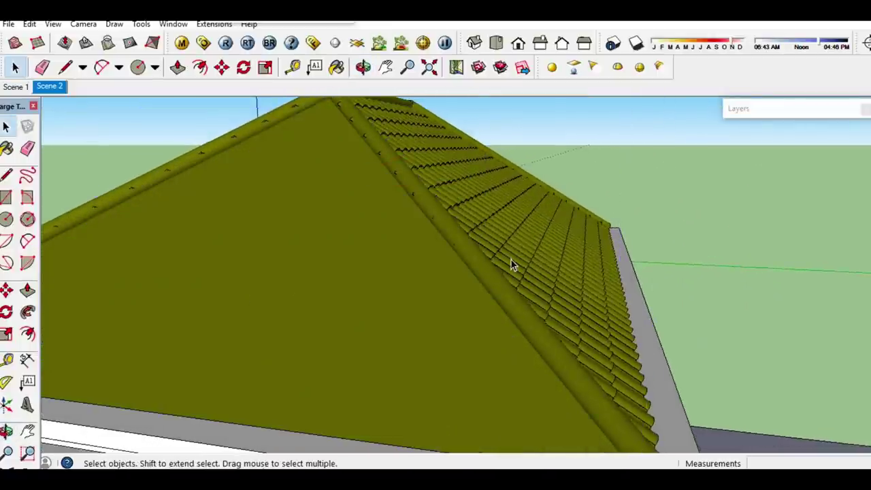
pyautogui.hotkey('ctrl', 'z')
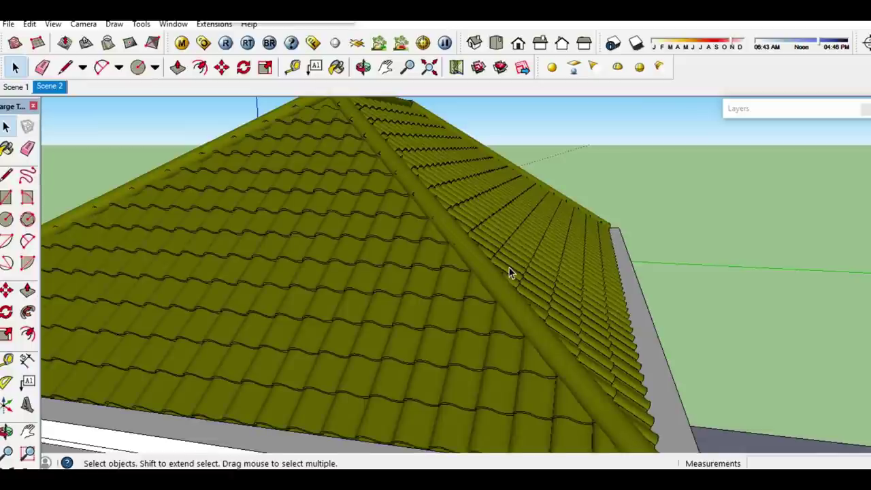
pyautogui.moveTo(509, 267); pyautogui.dragTo(253, 279, button='middle')
pyautogui.moveTo(253, 278)
pyautogui.mouseDown()
pyautogui.moveTo(365, 261)
pyautogui.moveTo(467, 267)
pyautogui.moveTo(550, 291)
pyautogui.mouseUp()
pyautogui.press('space')
pyautogui.moveTo(386, 301)
pyautogui.mouseDown(button='middle')
pyautogui.moveTo(363, 344)
pyautogui.moveTo(400, 284)
pyautogui.moveTo(323, 313)
pyautogui.moveTo(496, 277)
pyautogui.mouseUp(button='middle')
pyautogui.scroll(3, 636, 178)
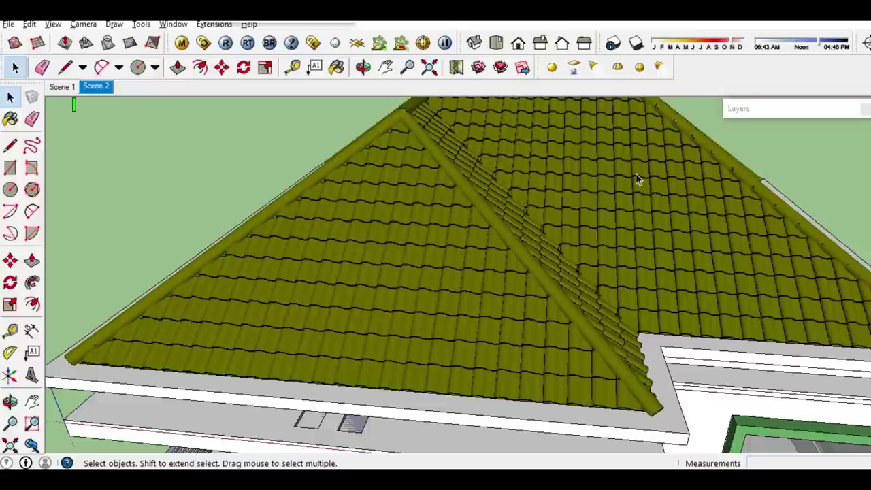
# - Select the roof tile groups and assign them to the Detail Roof layer
pyautogui.scroll(-3, 635, 190)
pyautogui.scroll(-3, 637, 204)
pyautogui.click(821, 241)
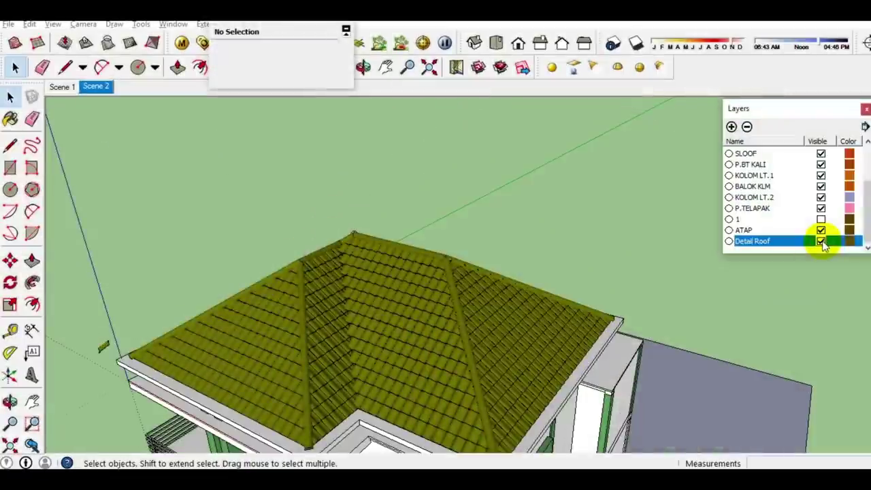
pyautogui.keyDown('shift'); pyautogui.click(483, 355); pyautogui.keyUp('shift')
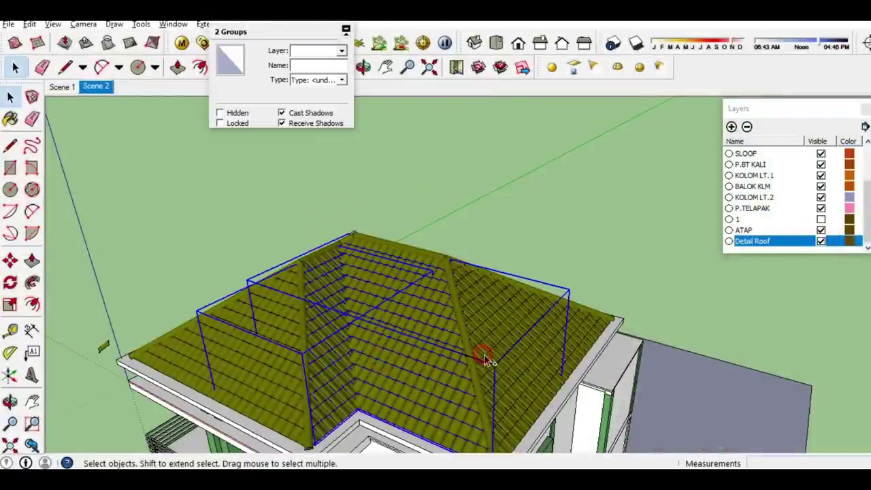
pyautogui.keyDown('shift'); pyautogui.click(241, 383); pyautogui.keyUp('shift')
pyautogui.scroll(3, 353, 258)
pyautogui.moveTo(353, 257); pyautogui.dragTo(374, 389, button='middle')
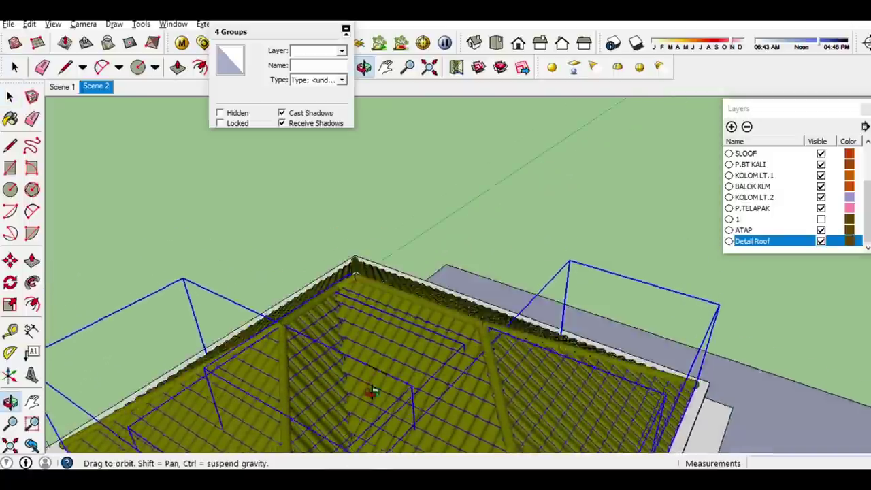
pyautogui.scroll(2, 289, 284)
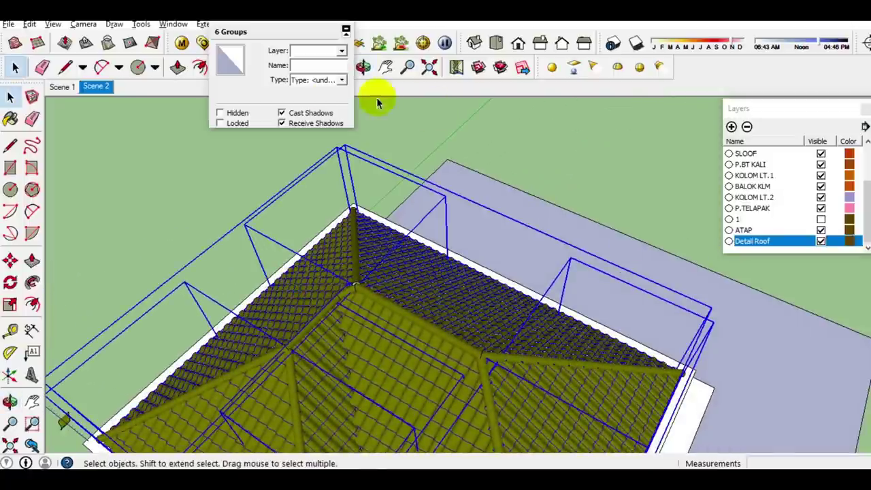
pyautogui.click(343, 52)
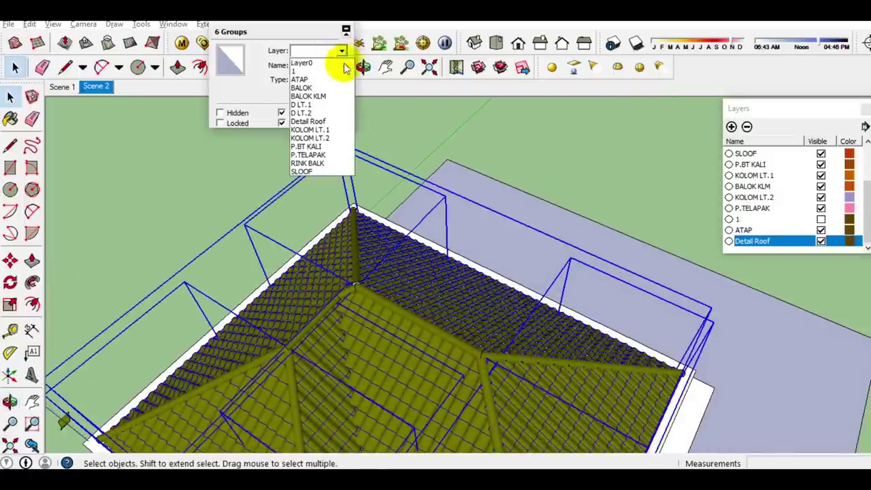
pyautogui.click(309, 121)
# - Hide the Detail Roof, D LT.1 and KOLOM LT.2 layers, keeping D LT.2 visible
pyautogui.click(820, 240)
pyautogui.scroll(-5, 408, 170)
pyautogui.moveTo(427, 224)
pyautogui.mouseDown(button='middle')
pyautogui.moveTo(445, 121)
pyautogui.moveTo(476, 204)
pyautogui.mouseUp(button='middle')
pyautogui.click(748, 163)
pyautogui.click(821, 164)
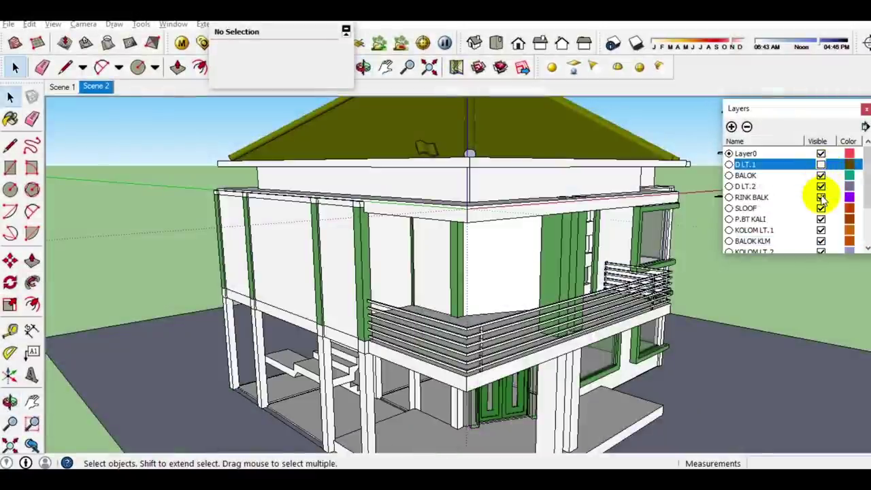
pyautogui.click(820, 187)
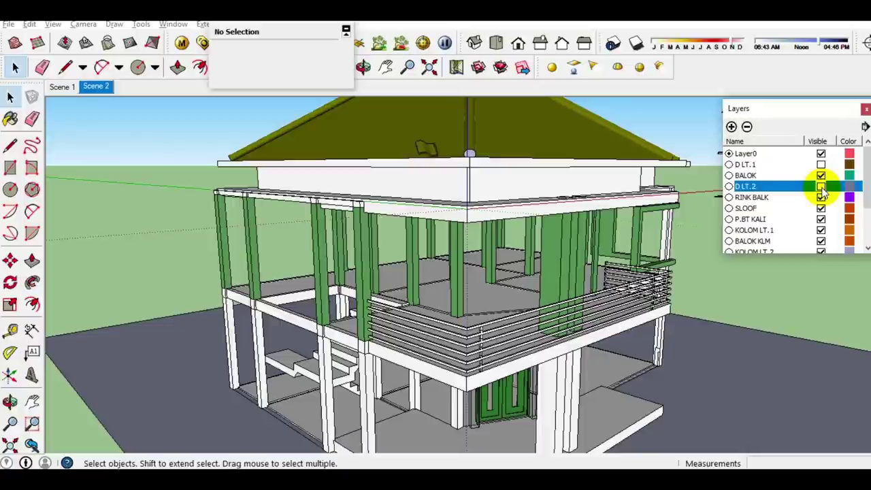
pyautogui.click(820, 187)
pyautogui.scroll(-2, 809, 204)
pyautogui.click(806, 198)
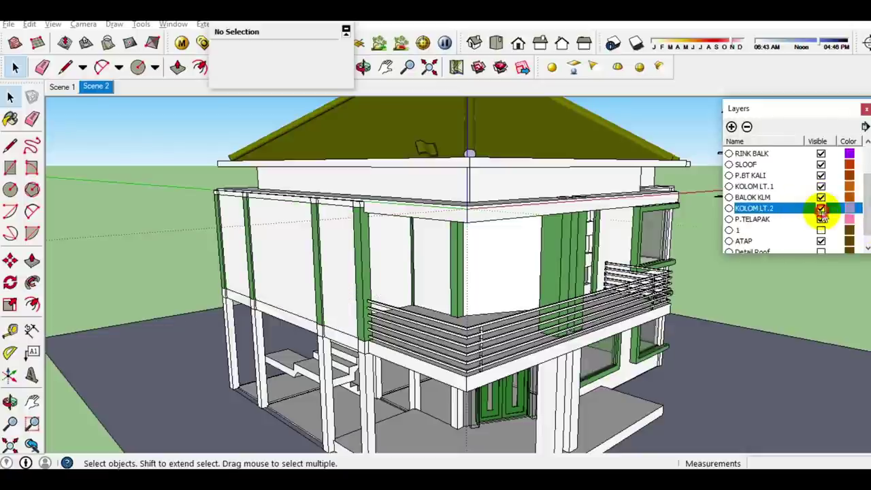
pyautogui.click(820, 209)
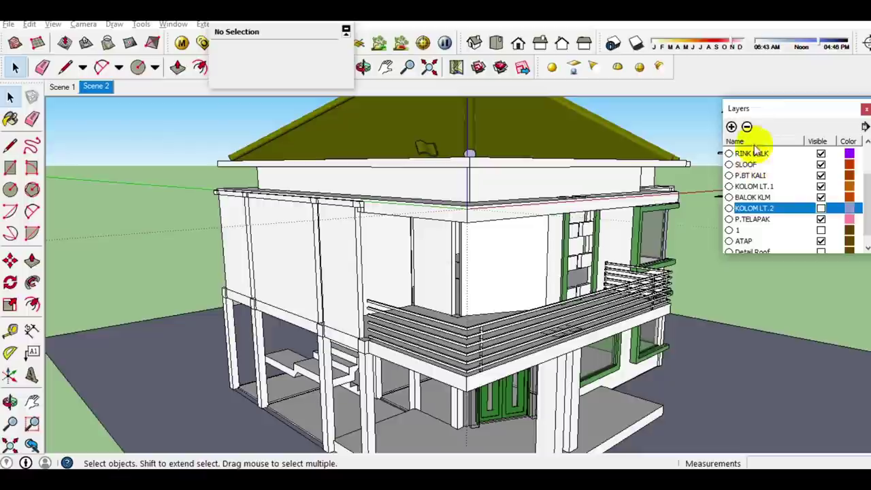
pyautogui.moveTo(767, 116); pyautogui.dragTo(767, 108)
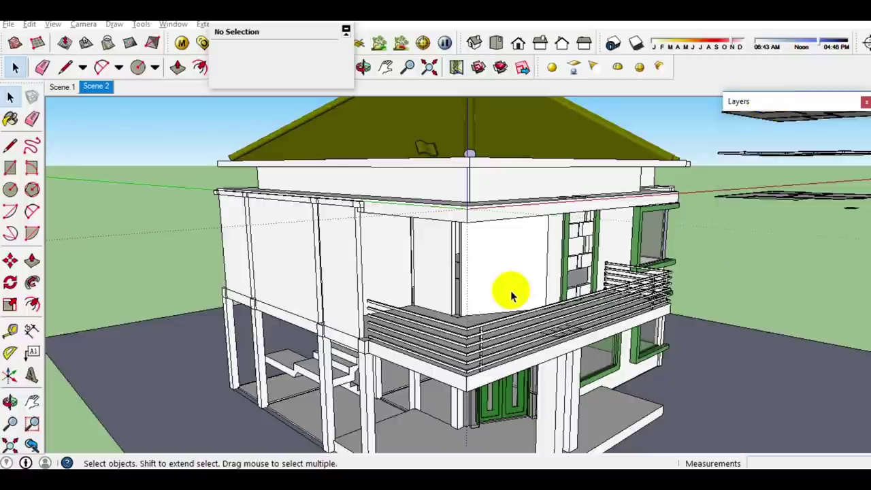
pyautogui.scroll(4, 510, 292)
pyautogui.moveTo(501, 295); pyautogui.dragTo(468, 291, button='middle')
# - From the Scene 1 view, rotate the white door panel about 25.7° around its bottom corner
pyautogui.press('pageup')
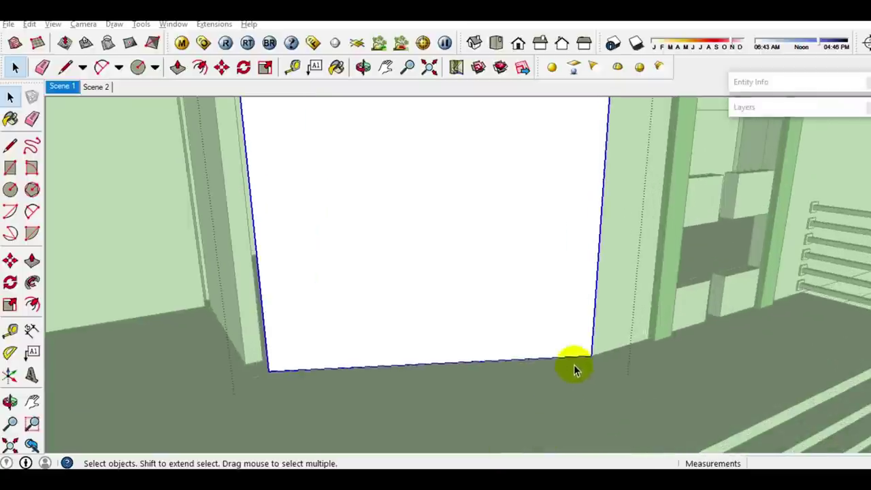
pyautogui.click(550, 319)
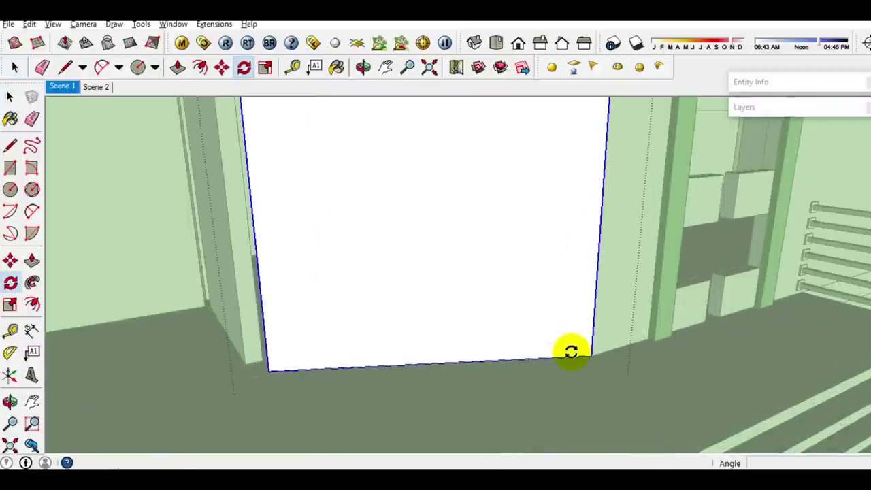
pyautogui.scroll(2, 588, 353)
pyautogui.scroll(2, 585, 367)
pyautogui.scroll(1, 578, 377)
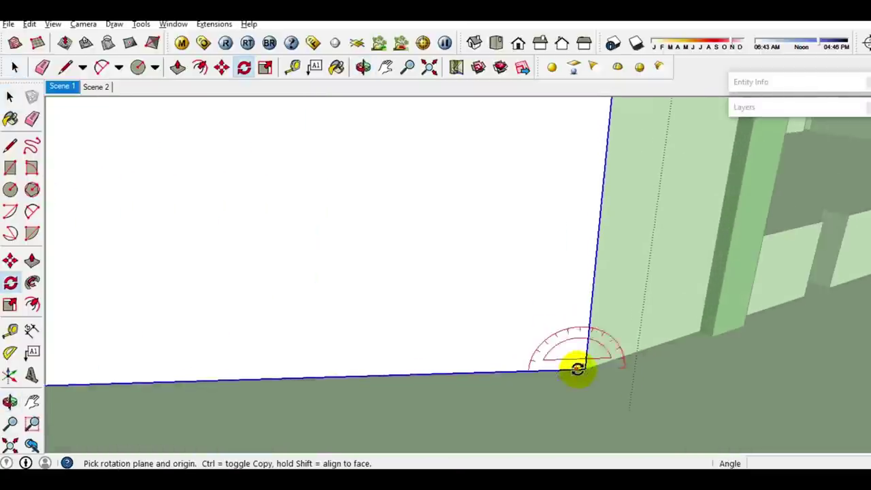
pyautogui.click(583, 370)
pyautogui.click(531, 371)
pyautogui.click(483, 407)
# - Scale the whole door panel down to a narrower width
pyautogui.press('space')
pyautogui.scroll(-3, 592, 340)
pyautogui.scroll(-2, 511, 324)
pyautogui.scroll(-1, 490, 330)
pyautogui.click(470, 334)
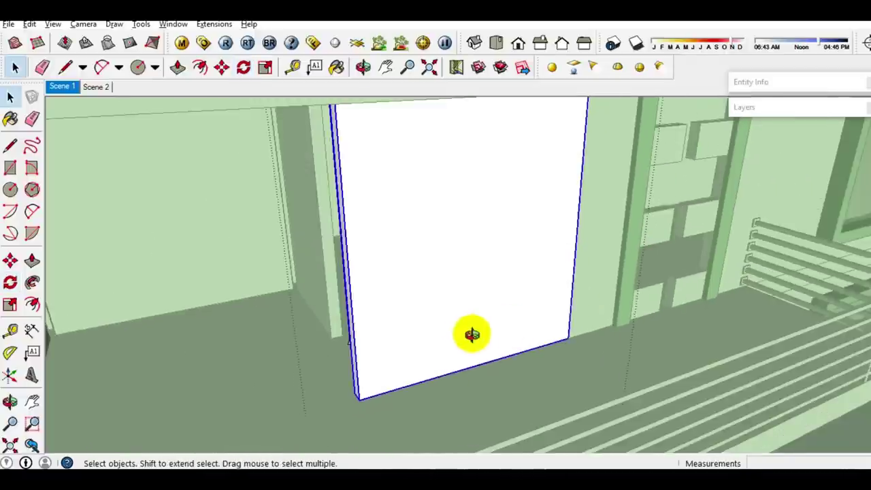
pyautogui.press('s')
pyautogui.scroll(-3, 445, 239)
pyautogui.click(378, 183)
pyautogui.press('space')
# - Thicken the panel by copying its edge alongside and pushing out the new face
pyautogui.scroll(1, 451, 227)
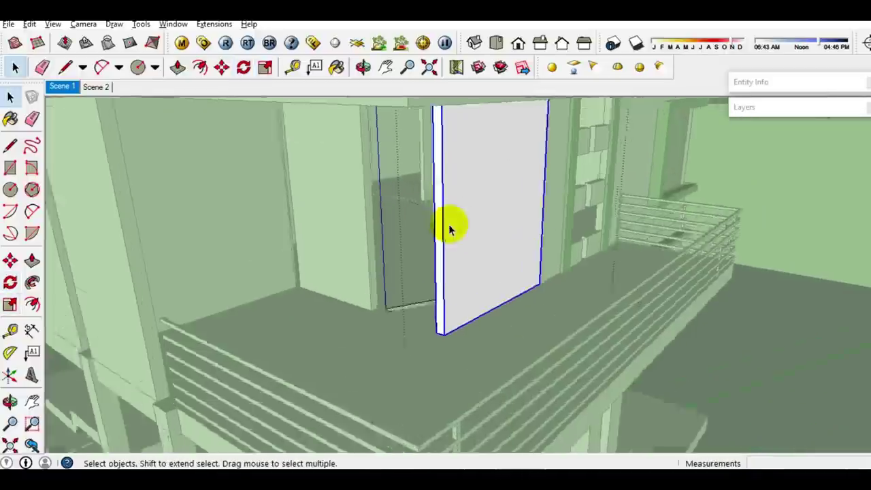
pyautogui.scroll(2, 409, 288)
pyautogui.scroll(2, 473, 347)
pyautogui.moveTo(473, 347)
pyautogui.mouseDown(button='middle')
pyautogui.moveTo(587, 352)
pyautogui.moveTo(608, 383)
pyautogui.moveTo(663, 402)
pyautogui.mouseUp(button='middle')
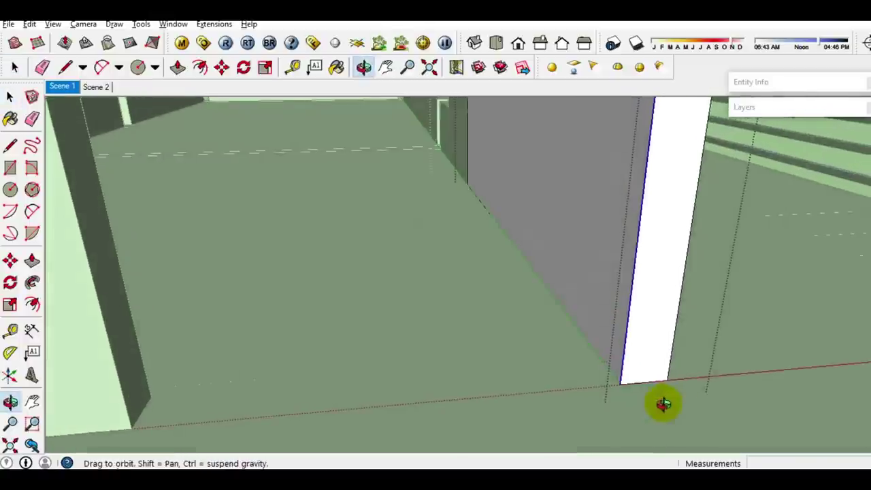
pyautogui.press('m')
pyautogui.click(617, 381)
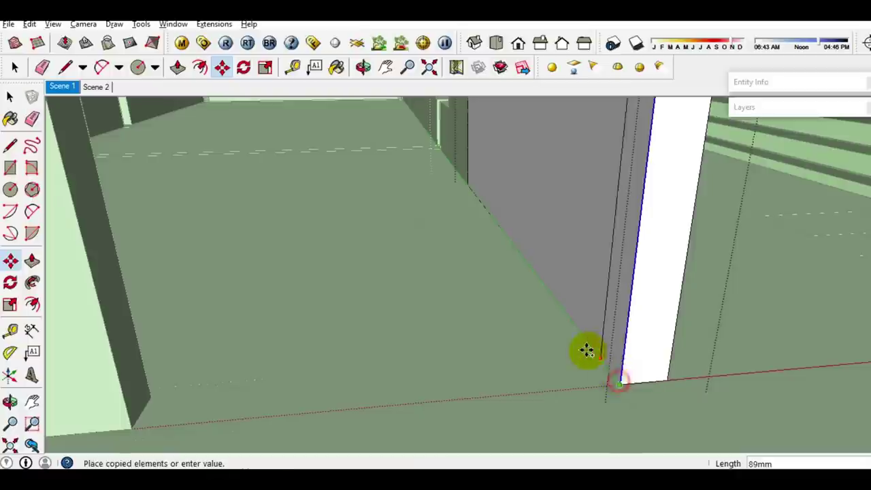
pyautogui.click(600, 355)
pyautogui.press('space')
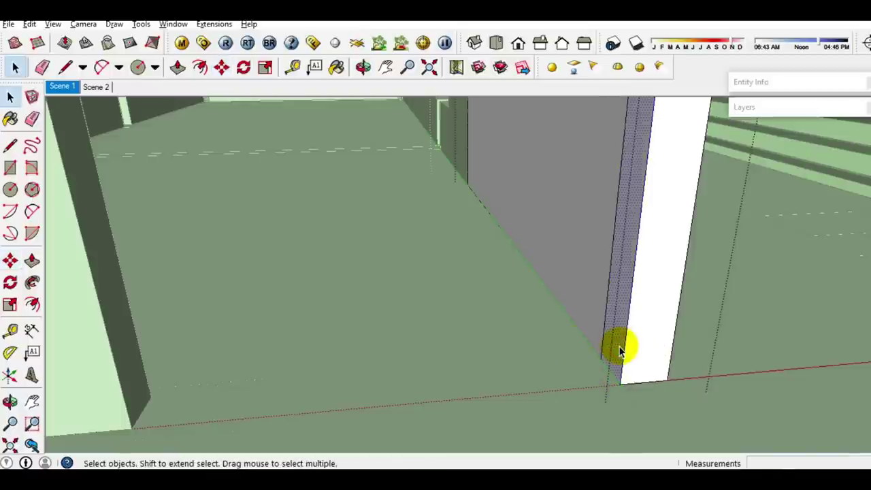
pyautogui.press('p')
pyautogui.click(601, 352)
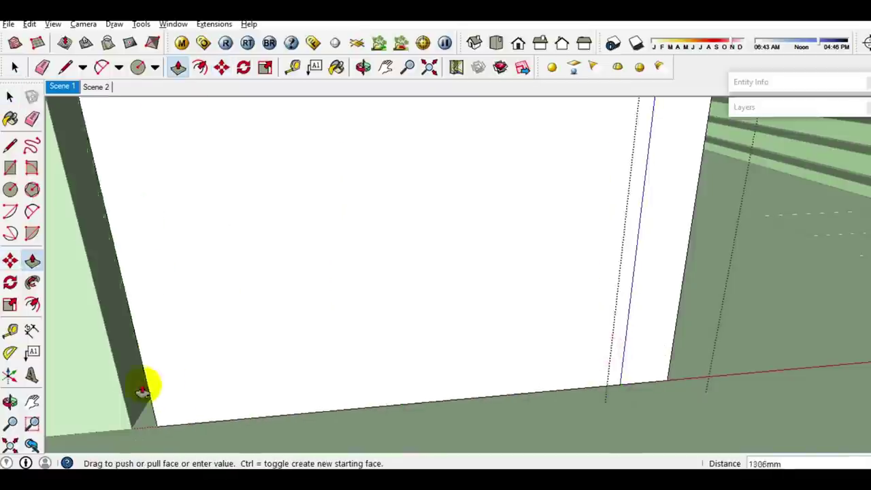
pyautogui.click(129, 411)
# - Draw a tall rectangle on the right side of the door face
pyautogui.moveTo(130, 408)
pyautogui.mouseDown(button='middle')
pyautogui.moveTo(284, 352)
pyautogui.moveTo(361, 342)
pyautogui.moveTo(308, 357)
pyautogui.moveTo(443, 295)
pyautogui.moveTo(408, 311)
pyautogui.mouseUp(button='middle')
pyautogui.press('t')
pyautogui.click(408, 311)
pyautogui.press('space')
pyautogui.moveTo(396, 225)
pyautogui.mouseDown(button='middle')
pyautogui.moveTo(436, 232)
pyautogui.moveTo(482, 297)
pyautogui.mouseUp(button='middle')
pyautogui.press('r')
pyautogui.click(568, 169)
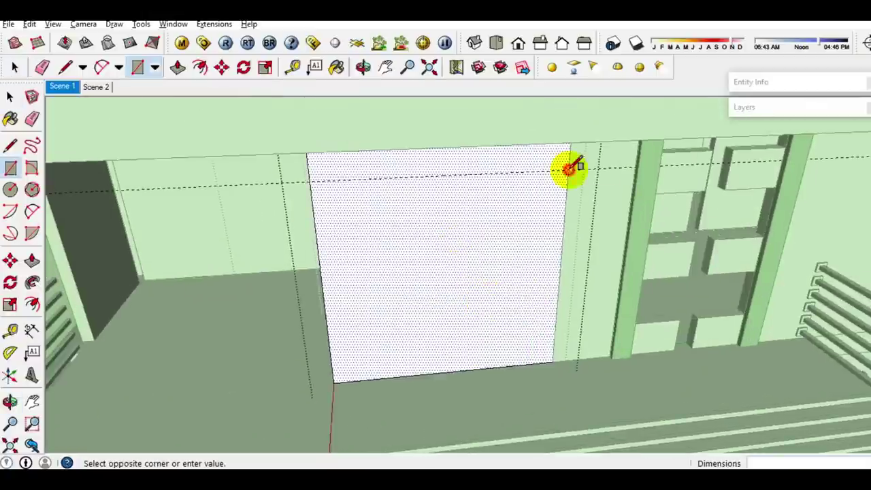
pyautogui.click(496, 342)
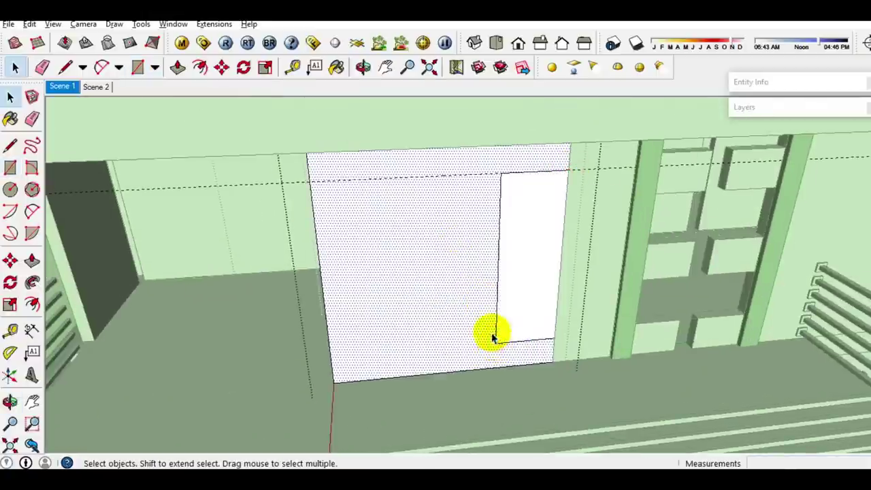
# - Copy the tall rectangle across to the door's left side
pyautogui.press('space')
pyautogui.click(524, 266)
pyautogui.press('m')
pyautogui.press('ctrl')
pyautogui.click(502, 176)
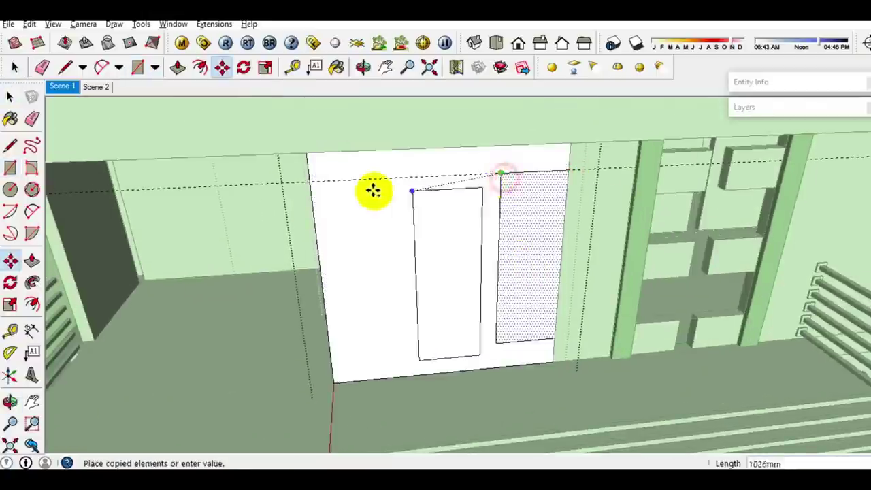
pyautogui.click(311, 182)
pyautogui.press('space')
# - Draw a small rectangle near the top of the door's middle strip
pyautogui.click(442, 219)
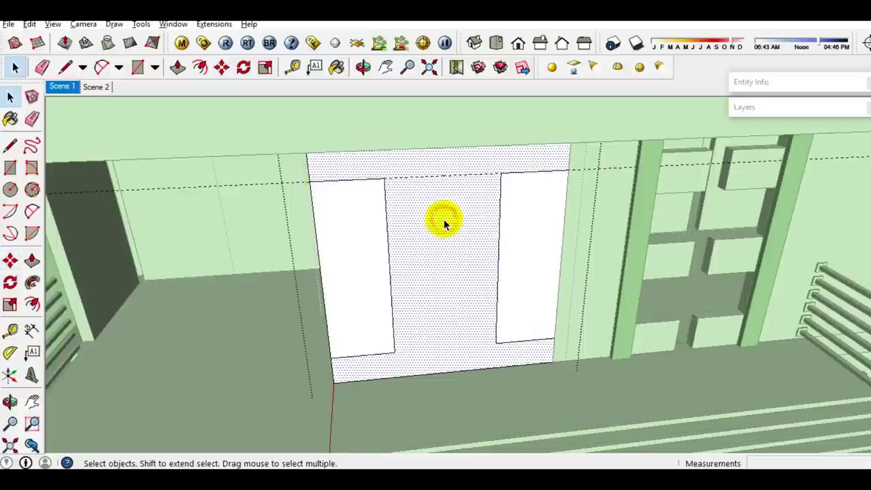
pyautogui.press('r')
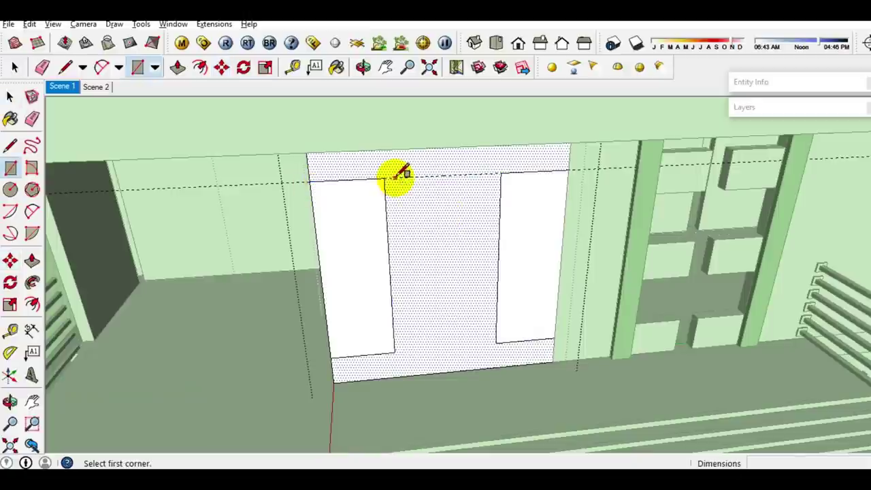
pyautogui.click(403, 177)
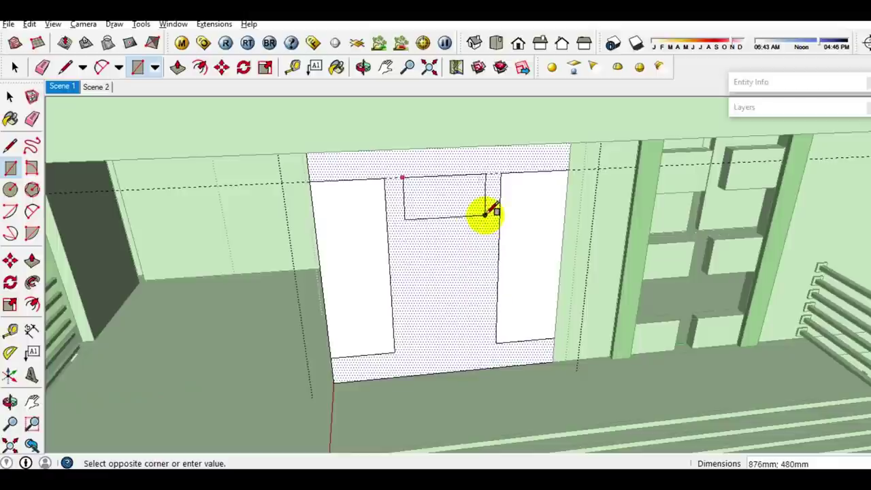
pyautogui.click(485, 215)
pyautogui.press('space')
pyautogui.click(446, 208)
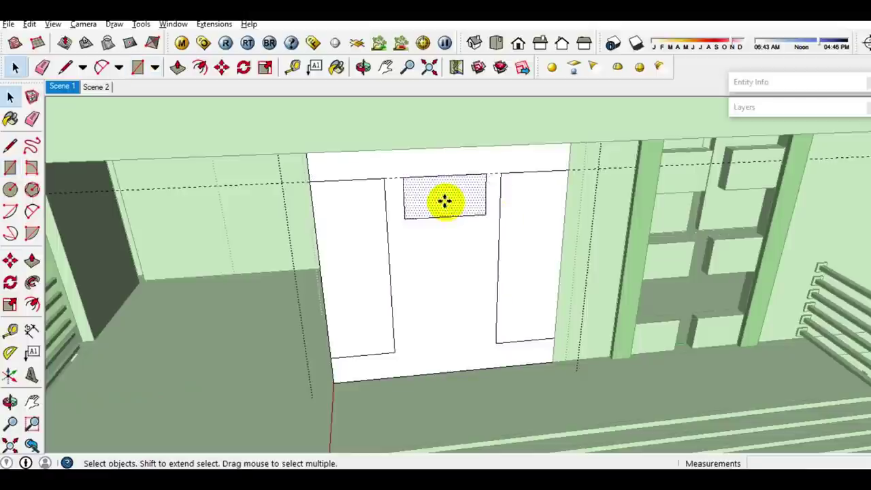
# - Copy the small rectangle down to the bottom with one evenly spaced middle copy, making three
pyautogui.press('m')
pyautogui.scroll(2, 498, 214)
pyautogui.scroll(2, 501, 211)
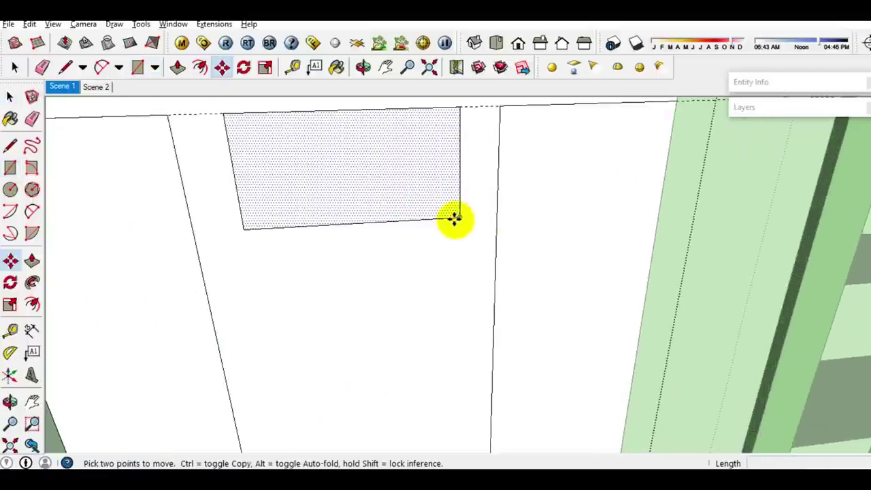
pyautogui.click(496, 215)
pyautogui.press('ctrl')
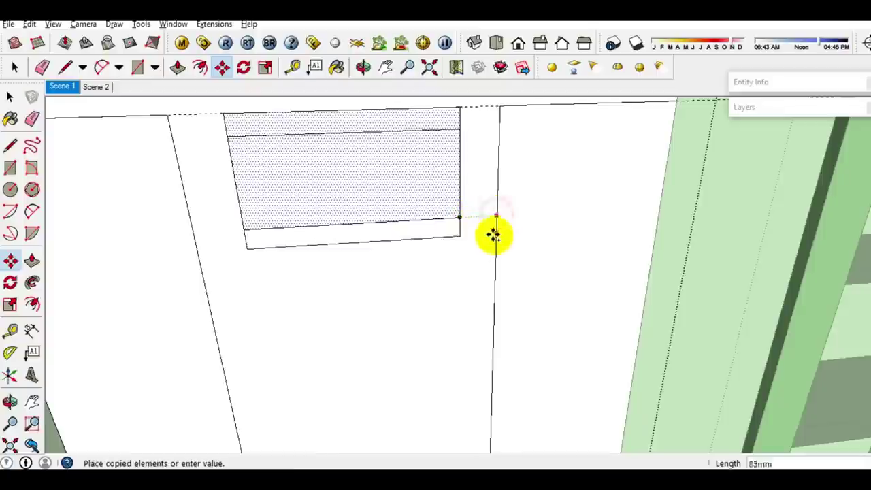
pyautogui.moveTo(493, 233); pyautogui.dragTo(470, 206, button='middle')
pyautogui.click(463, 333)
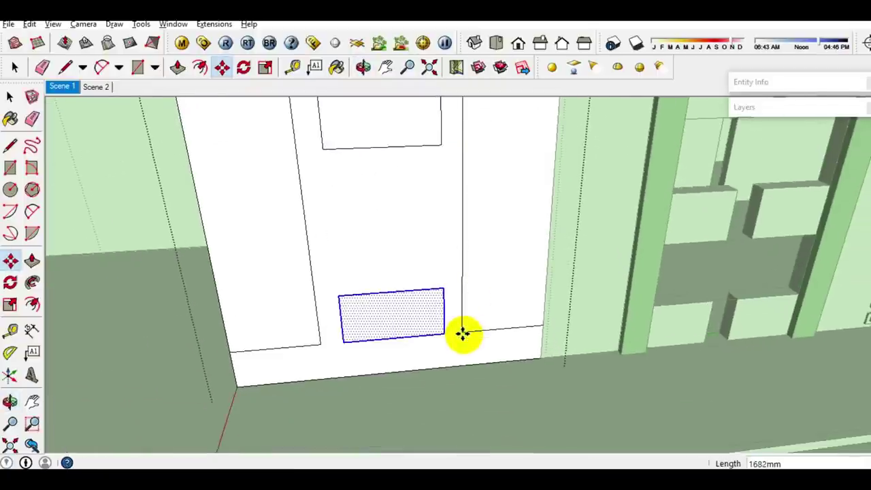
pyautogui.press('Return')
pyautogui.scroll(-3, 462, 333)
pyautogui.press('space')
# - Start pushing the tall left panel into the door
pyautogui.moveTo(462, 333)
pyautogui.mouseDown(button='middle')
pyautogui.moveTo(517, 290)
pyautogui.moveTo(476, 265)
pyautogui.mouseUp(button='middle')
pyautogui.scroll(2, 476, 266)
pyautogui.click(368, 279)
pyautogui.click(365, 294)
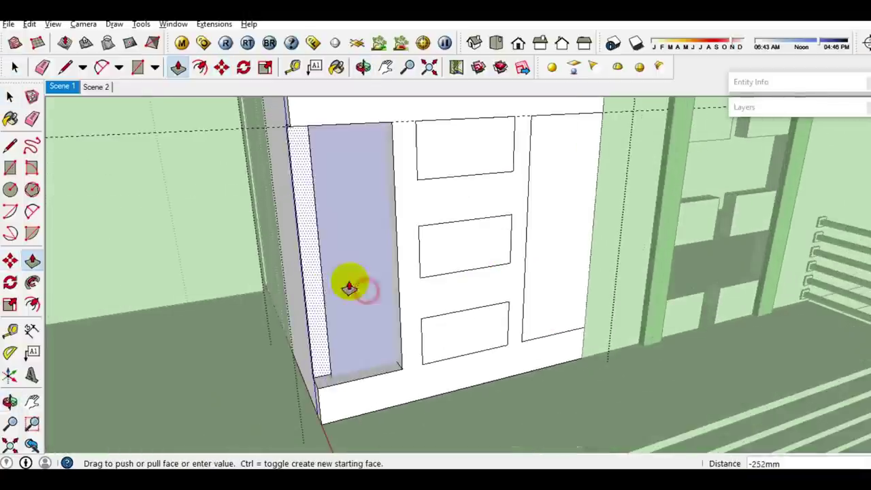
# - Finish recessing the left panel and push the thin strip beside it back
pyautogui.click(327, 304)
pyautogui.press('space')
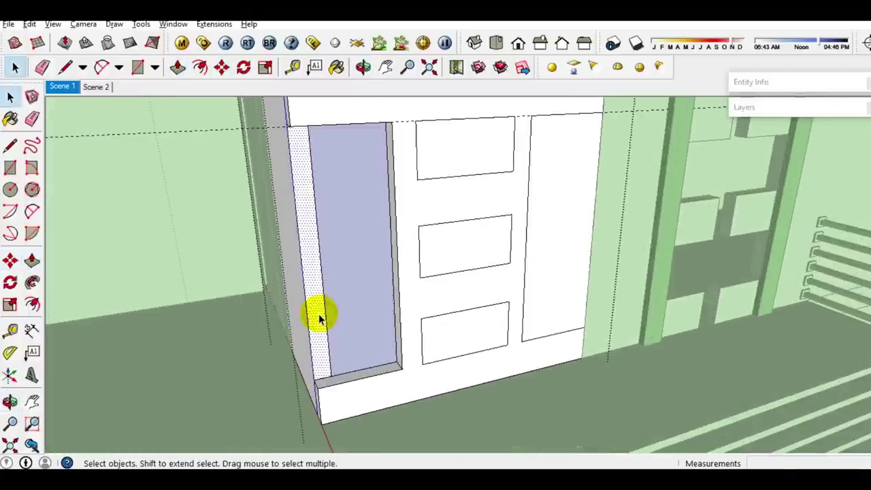
pyautogui.press('p')
pyautogui.click(319, 312)
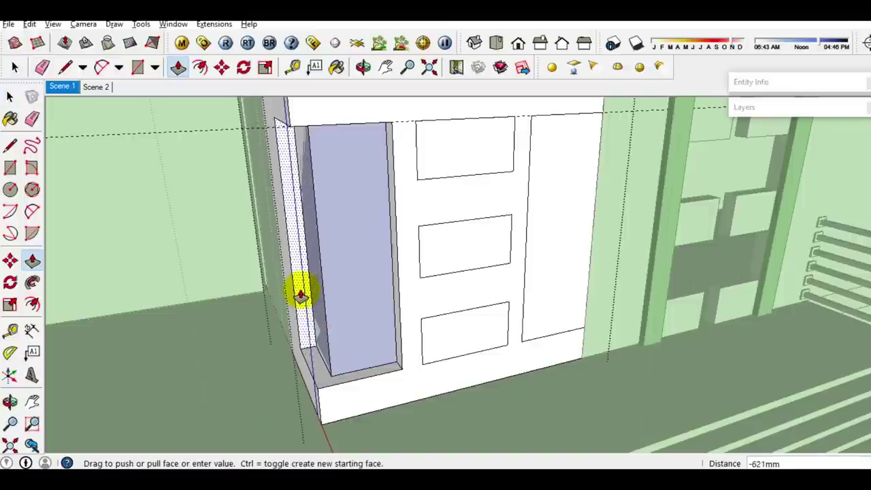
pyautogui.click(300, 294)
pyautogui.press('space')
# - Make the left panel a group and enter it for editing
pyautogui.click(358, 310)
pyautogui.scroll(3, 350, 314)
pyautogui.moveTo(350, 315)
pyautogui.mouseDown(button='middle')
pyautogui.moveTo(356, 334)
pyautogui.moveTo(371, 334)
pyautogui.mouseUp(button='middle')
pyautogui.rightClick(371, 334)
pyautogui.click(414, 235)
pyautogui.scroll(3, 476, 374)
pyautogui.press('m')
pyautogui.moveTo(483, 380)
pyautogui.mouseDown(button='middle')
pyautogui.moveTo(496, 387)
pyautogui.moveTo(306, 395)
pyautogui.mouseUp(button='middle')
pyautogui.press('space')
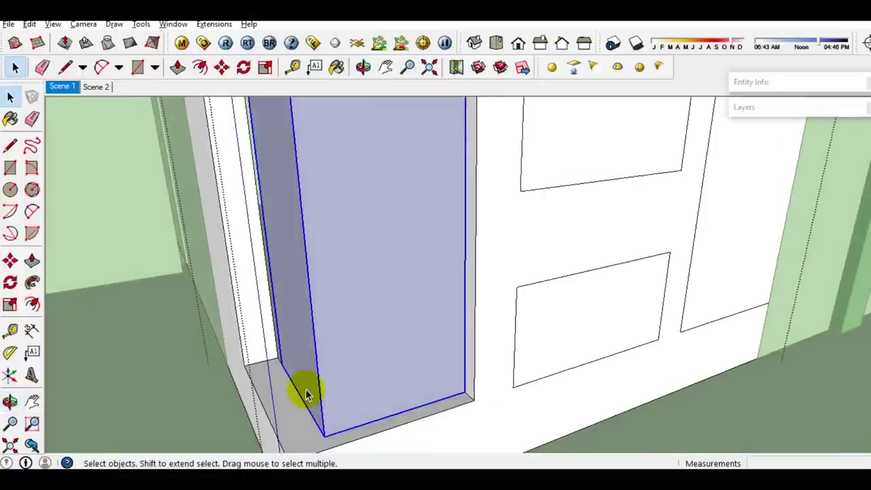
pyautogui.scroll(-2, 306, 394)
pyautogui.doubleClick(306, 393)
# - Move the panel's left edge 37 mm to the left
pyautogui.click(314, 408)
pyautogui.press('m')
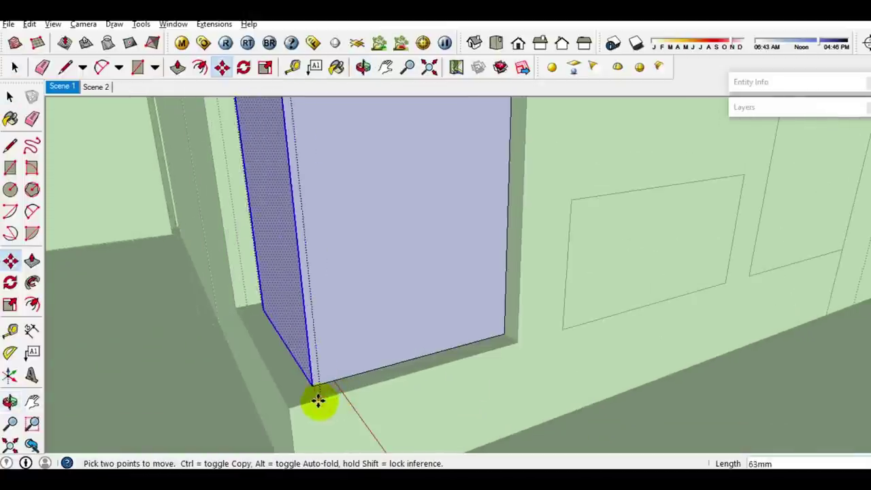
pyautogui.press('space')
pyautogui.scroll(3, 278, 311)
pyautogui.moveTo(278, 311); pyautogui.dragTo(396, 355, button='middle')
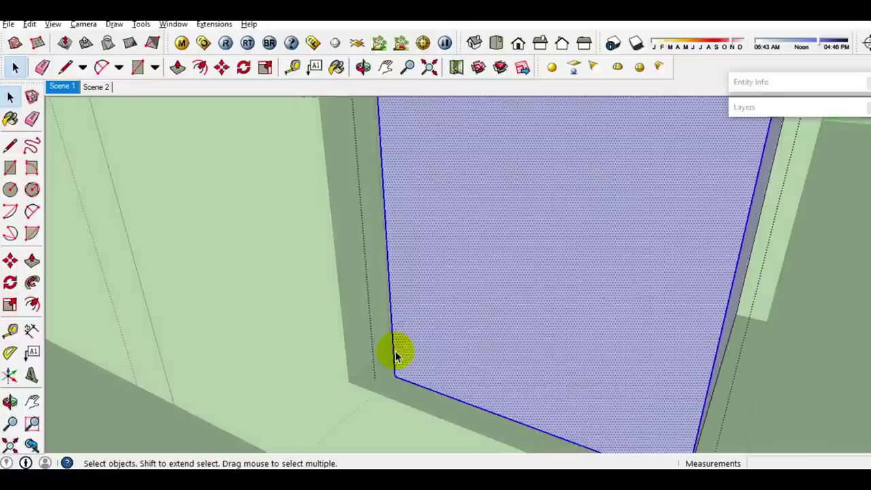
pyautogui.scroll(2, 394, 361)
pyautogui.click(395, 364)
pyautogui.press('m')
pyautogui.click(395, 383)
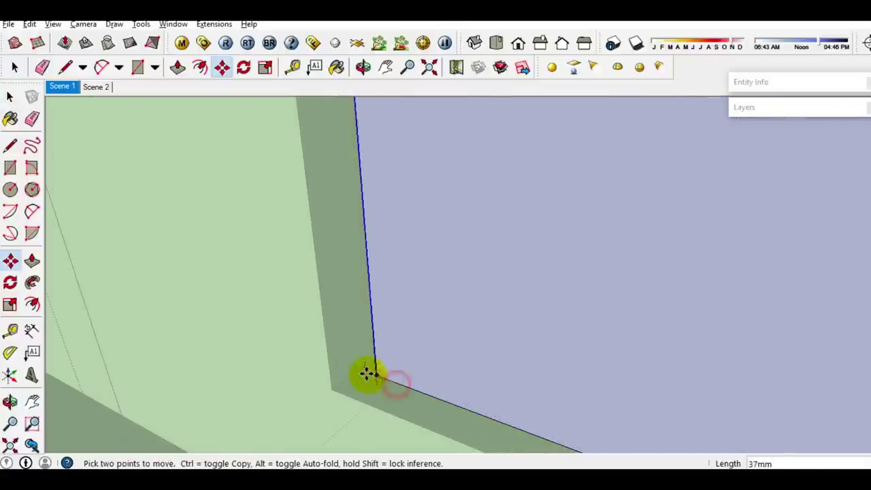
pyautogui.click(355, 365)
pyautogui.press('space')
# - Paint the left panel's faces with Translucent_Glass_Gray and close the group
pyautogui.moveTo(437, 363)
pyautogui.mouseDown(button='middle')
pyautogui.moveTo(177, 323)
pyautogui.moveTo(299, 314)
pyautogui.moveTo(340, 321)
pyautogui.mouseUp(button='middle')
pyautogui.click(325, 303)
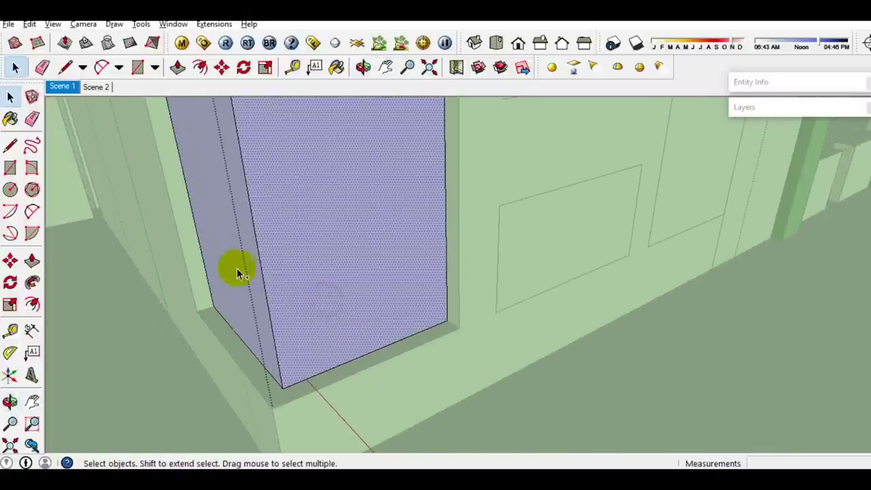
pyautogui.keyDown('shift'); pyautogui.click(230, 271); pyautogui.keyUp('shift')
pyautogui.press('b')
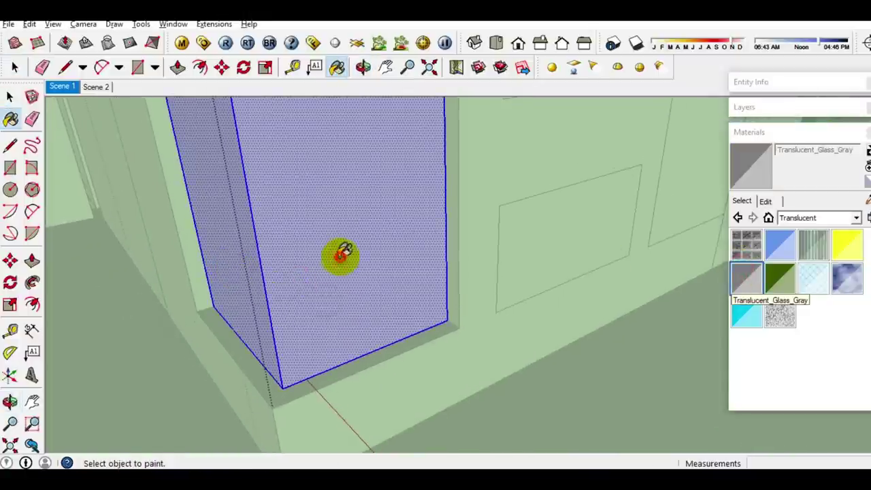
pyautogui.click(286, 284)
pyautogui.press('space')
pyautogui.rightClick(321, 252)
pyautogui.click(306, 270)
pyautogui.click(311, 275)
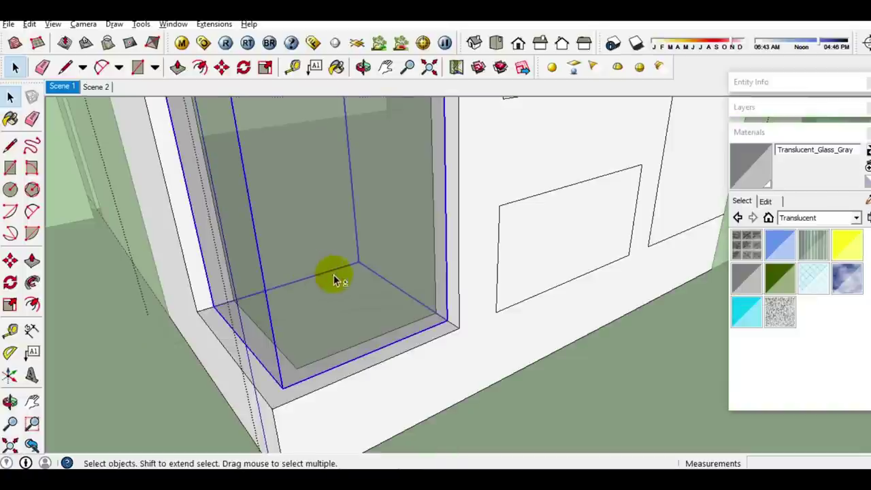
# - Push the right side panel back and select the lower small centre panel
pyautogui.moveTo(334, 278)
pyautogui.mouseDown(button='middle')
pyautogui.moveTo(535, 258)
pyautogui.moveTo(460, 292)
pyautogui.mouseUp(button='middle')
pyautogui.press('p')
pyautogui.click(535, 258)
pyautogui.click(533, 243)
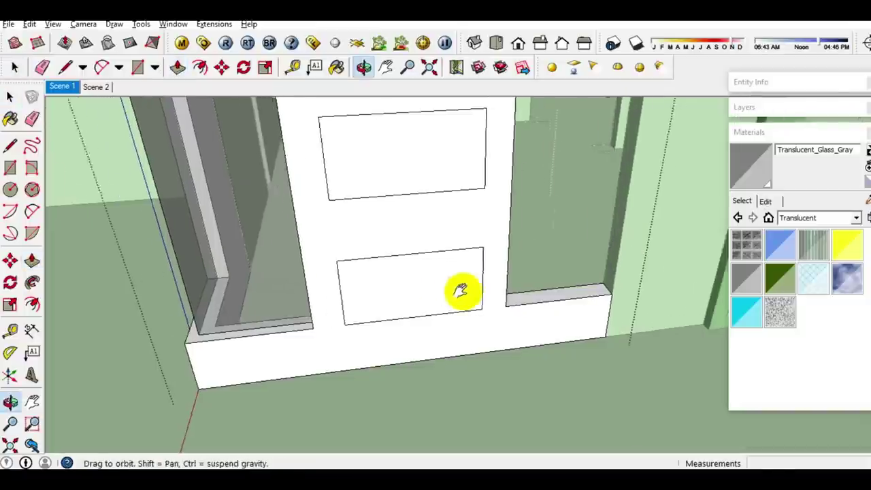
pyautogui.press('space')
pyautogui.click(417, 296)
pyautogui.scroll(1, 418, 303)
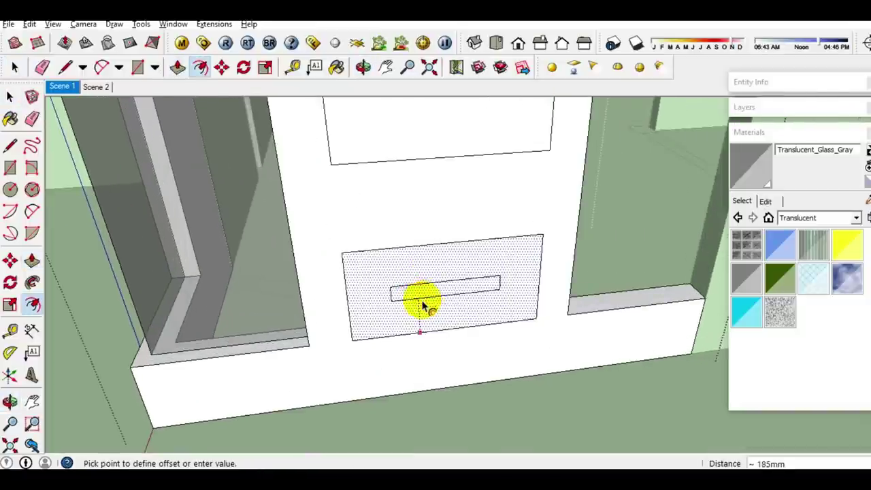
# - Close the small panel's inset border and copy its inner face into the next panel
pyautogui.click(395, 310)
pyautogui.press('space')
pyautogui.click(408, 302)
pyautogui.press('m')
pyautogui.press('ctrl')
pyautogui.click(535, 317)
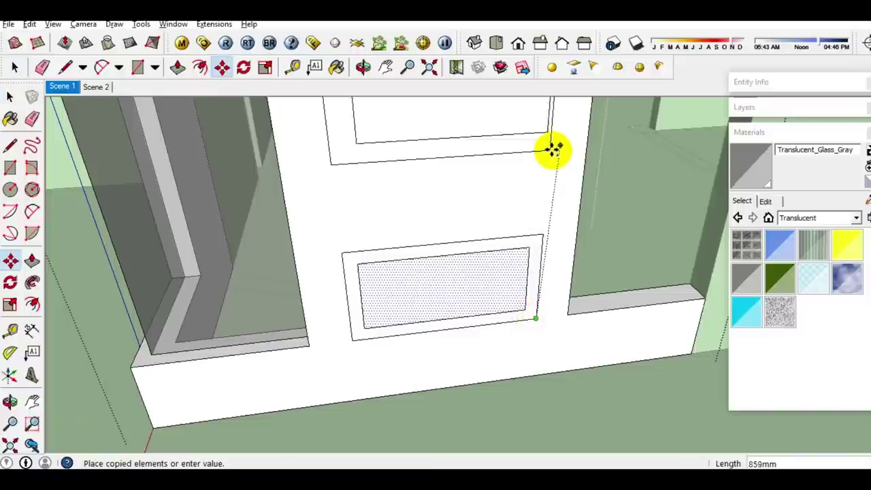
pyautogui.click(553, 149)
# - Copy the inset into the top panel, then select the middle and bottom inner panels
pyautogui.press('space')
pyautogui.moveTo(546, 148)
pyautogui.mouseDown(button='middle')
pyautogui.moveTo(546, 256)
pyautogui.moveTo(510, 184)
pyautogui.moveTo(524, 292)
pyautogui.mouseUp(button='middle')
pyautogui.click(529, 292)
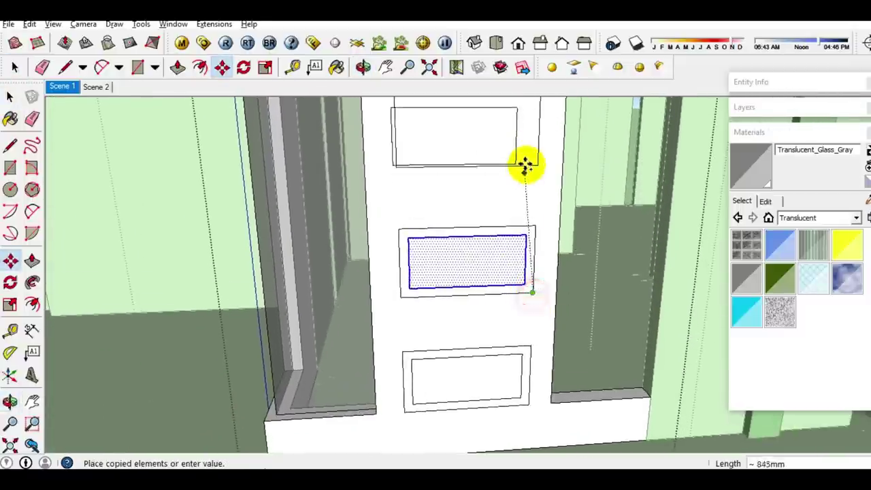
pyautogui.click(530, 158)
pyautogui.press('space')
pyautogui.click(445, 393)
# - Push the inner door panels and the lower, middle and top window panels inward to one depth
pyautogui.press('p')
pyautogui.click(453, 383)
pyautogui.click(458, 381)
pyautogui.click(476, 269)
pyautogui.click(472, 260)
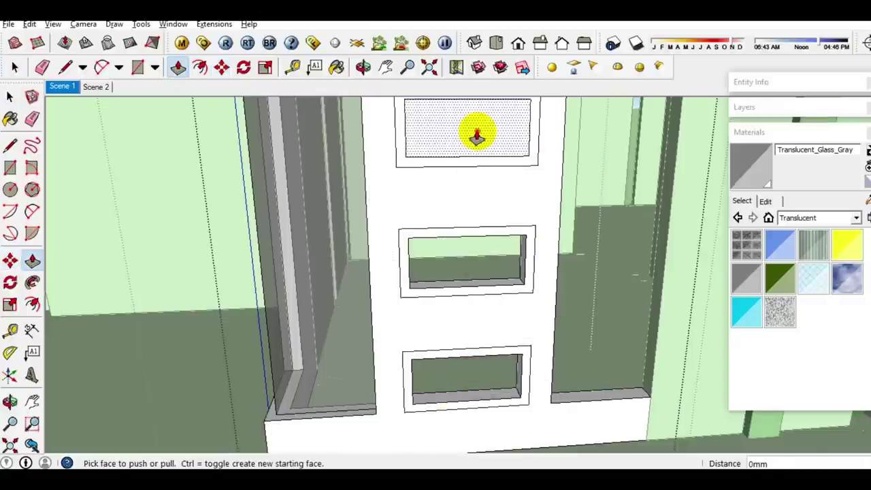
pyautogui.doubleClick(476, 136)
pyautogui.press('space')
# - Select the bottom panel's frame face for Push/Pull
pyautogui.scroll(5, 406, 427)
pyautogui.scroll(2, 301, 413)
pyautogui.click(309, 416)
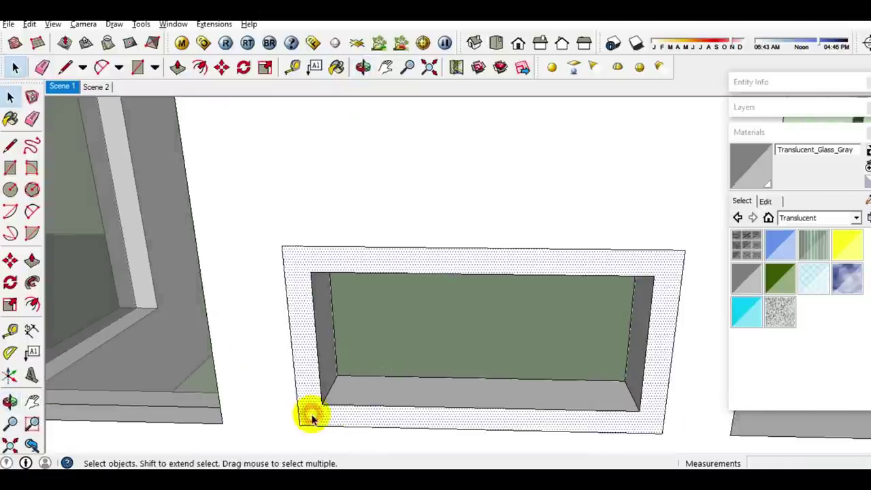
pyautogui.press('p')
pyautogui.moveTo(316, 408)
pyautogui.mouseDown(button='middle')
pyautogui.moveTo(418, 259)
pyautogui.moveTo(359, 282)
pyautogui.mouseUp(button='middle')
pyautogui.press('space')
# - Push/Pull the top window's frame face
pyautogui.click(357, 275)
pyautogui.press('p')
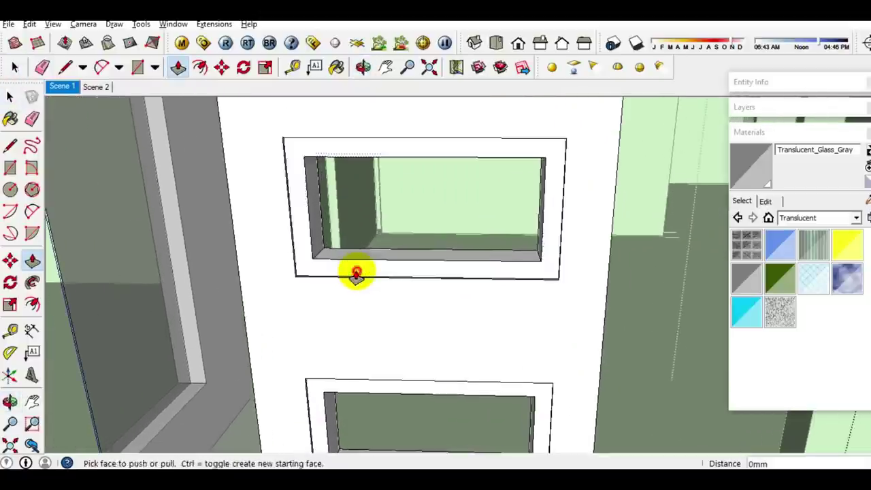
pyautogui.press('space')
pyautogui.scroll(-3, 356, 265)
pyautogui.scroll(5, 369, 331)
pyautogui.click(369, 331)
pyautogui.press('p')
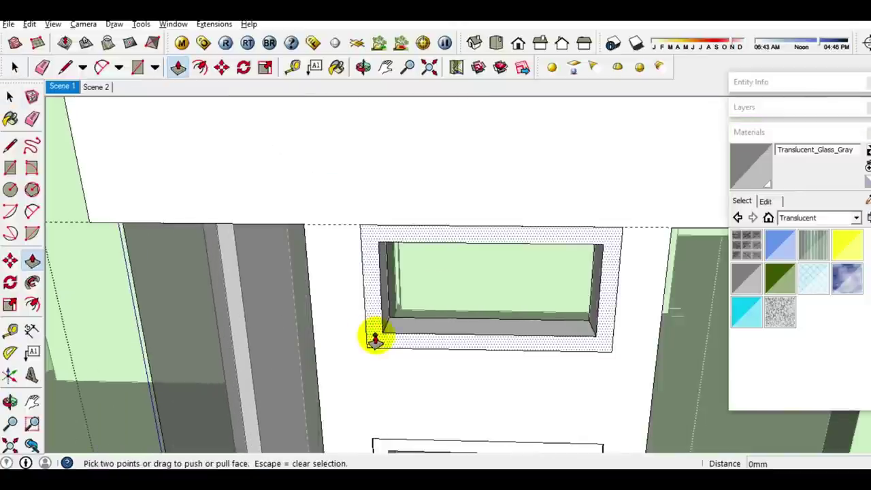
pyautogui.click(375, 338)
pyautogui.moveTo(370, 334)
pyautogui.mouseDown(button='middle')
pyautogui.moveTo(395, 292)
pyautogui.moveTo(436, 256)
pyautogui.moveTo(499, 317)
pyautogui.moveTo(496, 266)
pyautogui.mouseUp(button='middle')
pyautogui.press('space')
pyautogui.press('space')
# - Paint the top and middle window frames dark brown with Color_C23
pyautogui.moveTo(386, 168); pyautogui.dragTo(587, 310)
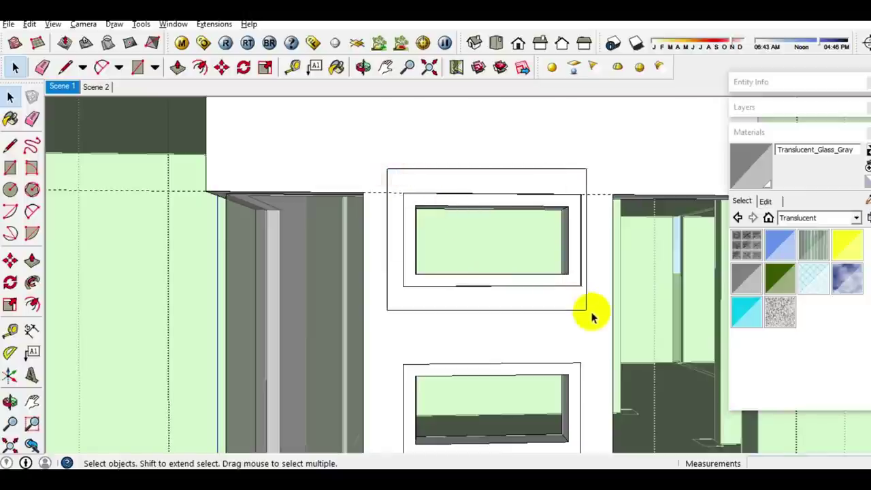
pyautogui.press('b')
pyautogui.click(812, 363)
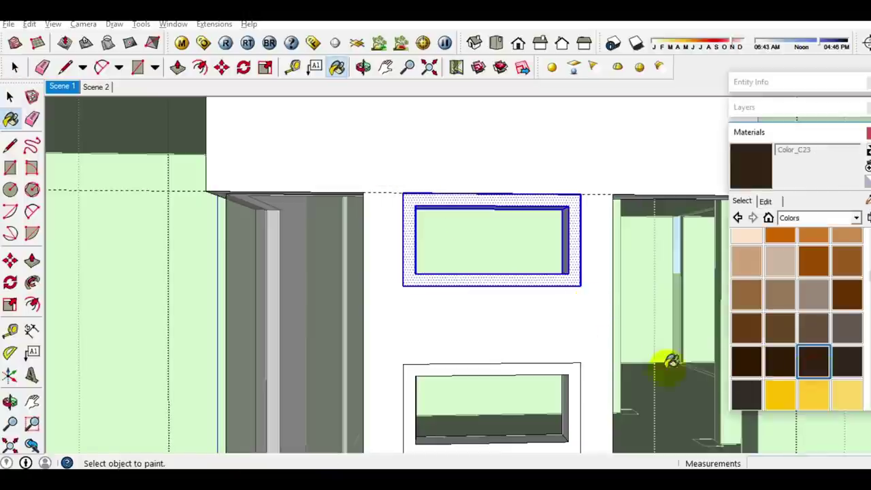
pyautogui.click(574, 270)
pyautogui.moveTo(572, 294)
pyautogui.mouseDown(button='middle')
pyautogui.moveTo(574, 242)
pyautogui.moveTo(428, 262)
pyautogui.mouseUp(button='middle')
pyautogui.click(575, 326)
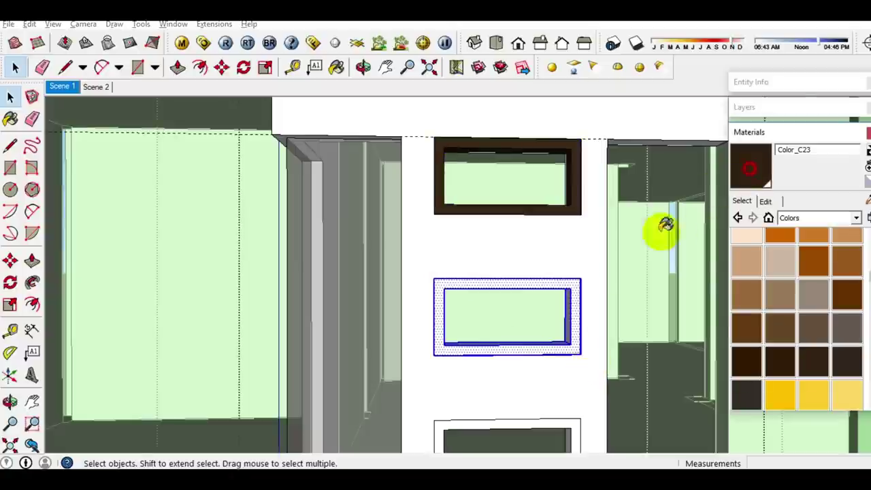
pyautogui.press('b')
pyautogui.click(560, 346)
# - Paint the lower window frame dark brown with Color_C23
pyautogui.moveTo(560, 347)
pyautogui.mouseDown(button='middle')
pyautogui.moveTo(540, 334)
pyautogui.moveTo(544, 249)
pyautogui.mouseUp(button='middle')
pyautogui.press('space')
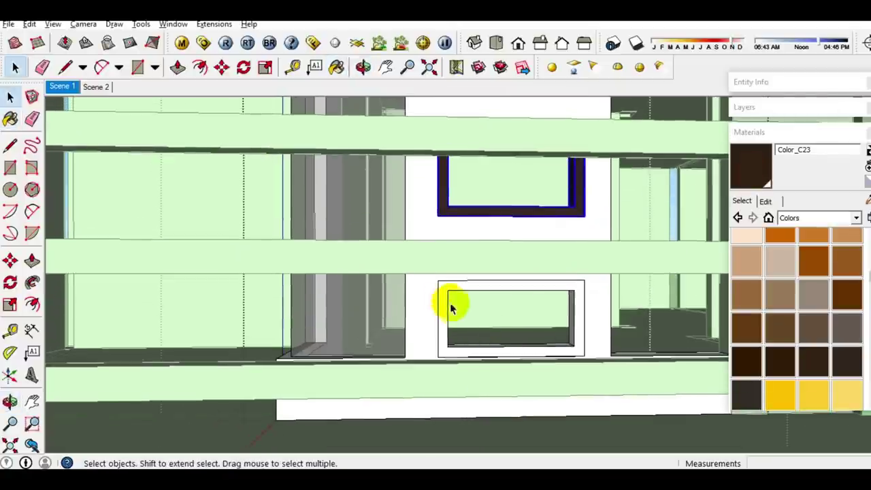
pyautogui.click(515, 320)
pyautogui.click(750, 167)
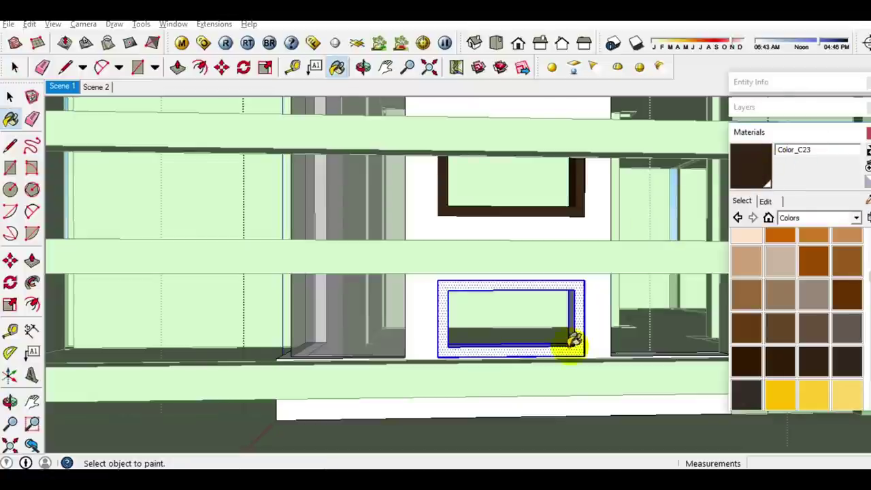
pyautogui.click(572, 340)
pyautogui.press('space')
pyautogui.moveTo(581, 278)
pyautogui.mouseDown(button='middle')
pyautogui.moveTo(614, 393)
pyautogui.moveTo(598, 361)
pyautogui.moveTo(593, 383)
pyautogui.moveTo(611, 267)
pyautogui.mouseUp(button='middle')
pyautogui.scroll(4, 524, 282)
pyautogui.press('l')
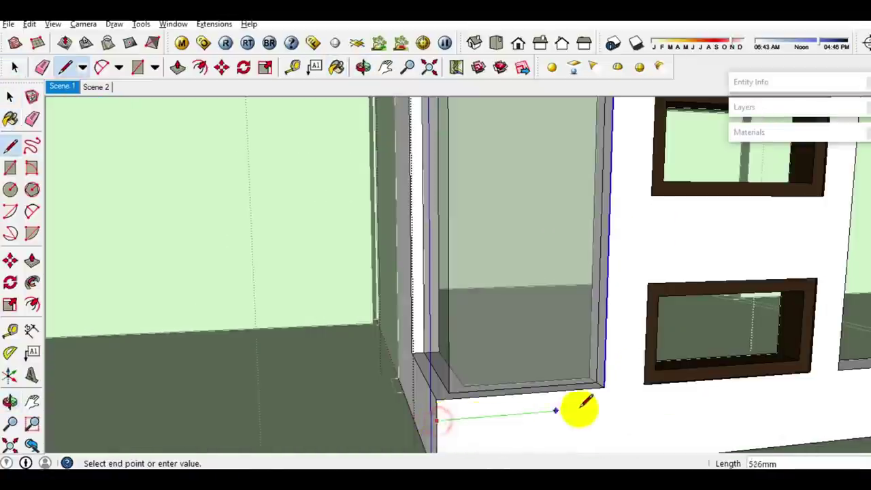
# - Try a line at the glass panel's top corner, then cancel and move to its base
pyautogui.moveTo(621, 403); pyautogui.dragTo(636, 204, button='middle')
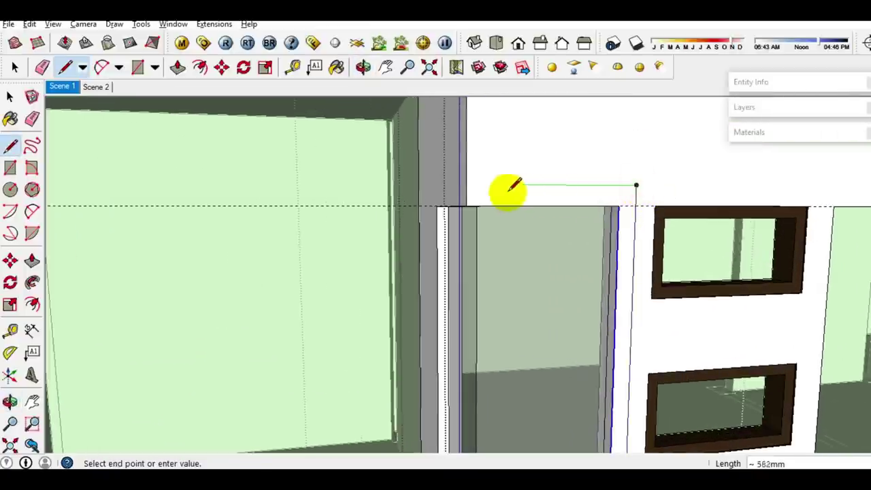
pyautogui.press('space')
pyautogui.moveTo(466, 185)
pyautogui.mouseDown(button='middle')
pyautogui.moveTo(569, 200)
pyautogui.moveTo(511, 208)
pyautogui.mouseUp(button='middle')
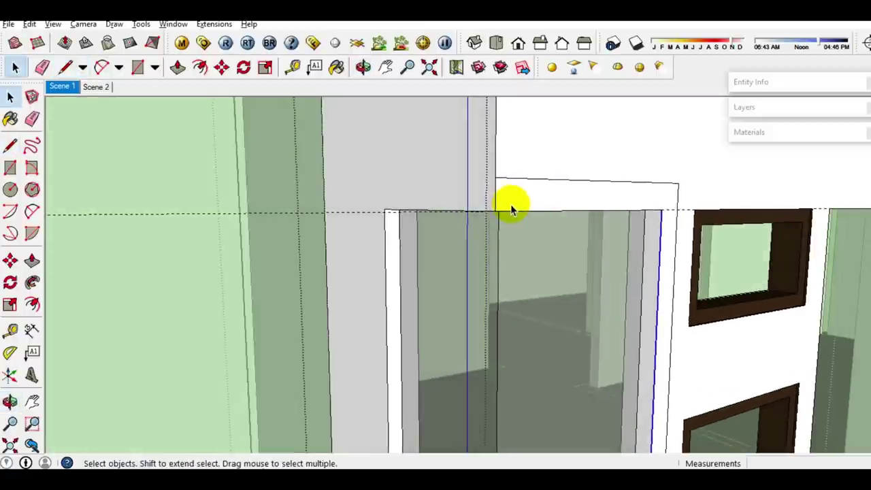
pyautogui.press('l')
pyautogui.click(494, 179)
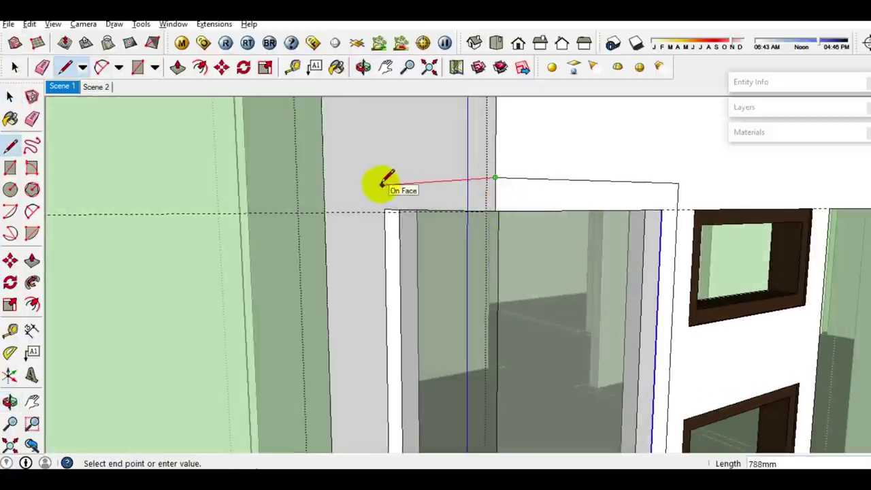
pyautogui.moveTo(381, 185); pyautogui.dragTo(366, 187, button='middle')
pyautogui.moveTo(367, 244)
pyautogui.mouseDown(button='middle')
pyautogui.moveTo(378, 301)
pyautogui.moveTo(360, 179)
pyautogui.moveTo(368, 343)
pyautogui.mouseUp(button='middle')
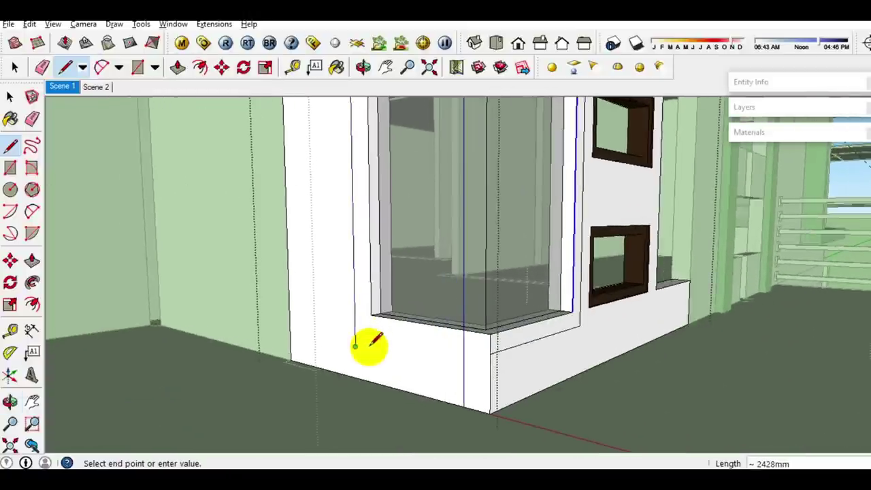
pyautogui.press('space')
pyautogui.press('l')
# - Draw a line across the glass panel's base and erase the extra edge
pyautogui.click(487, 351)
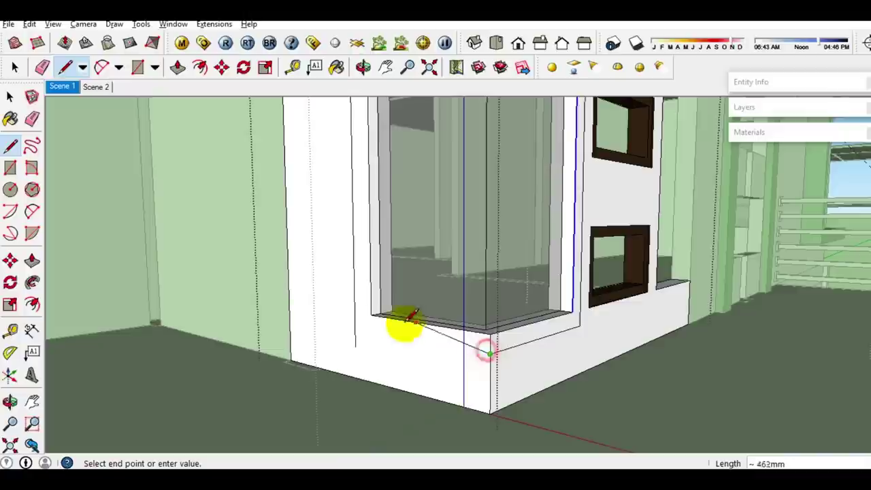
pyautogui.click(354, 328)
pyautogui.press('space')
pyautogui.click(361, 328)
pyautogui.press('e')
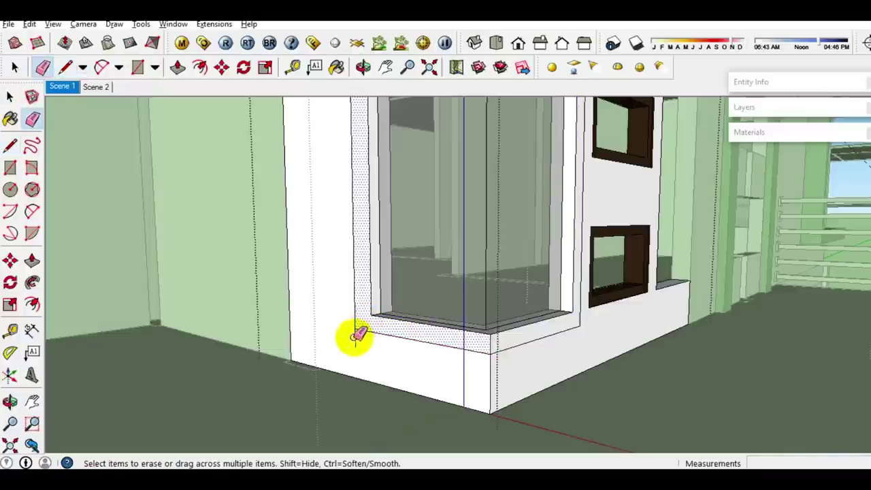
pyautogui.click(355, 332)
pyautogui.press('space')
# - Pull the L-shaped sill face outward by 200mm
pyautogui.moveTo(443, 342)
pyautogui.mouseDown(button='middle')
pyautogui.moveTo(363, 355)
pyautogui.moveTo(407, 351)
pyautogui.mouseUp(button='middle')
pyautogui.scroll(2, 407, 351)
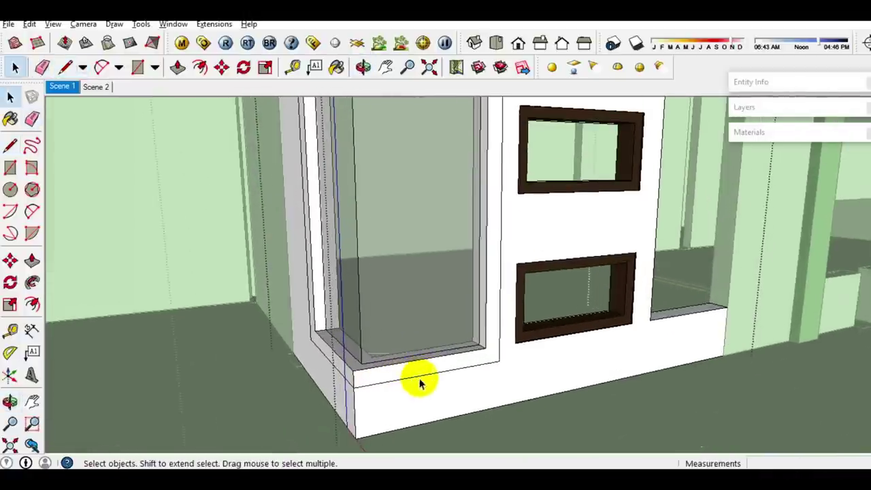
pyautogui.press('p')
pyautogui.click(417, 370)
pyautogui.click(427, 385)
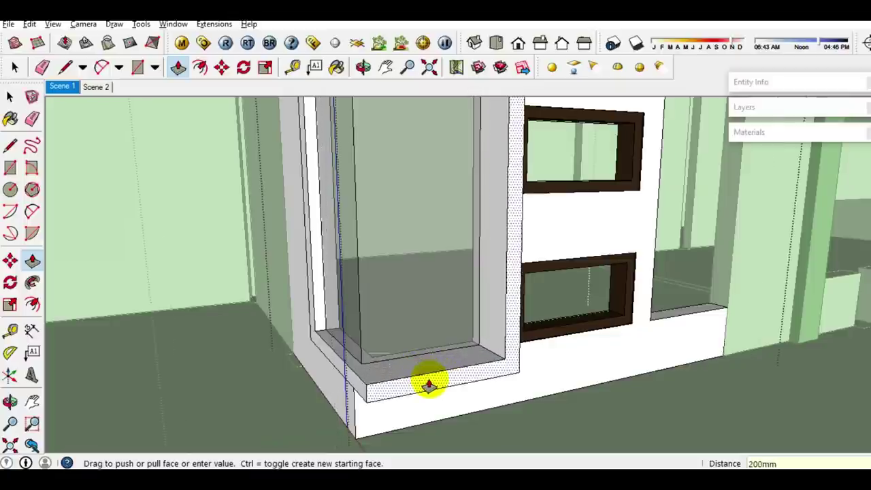
# - Extend the sill's side face by the same 200mm depth
pyautogui.press('space')
pyautogui.moveTo(428, 385); pyautogui.dragTo(336, 385, button='middle')
pyautogui.press('p')
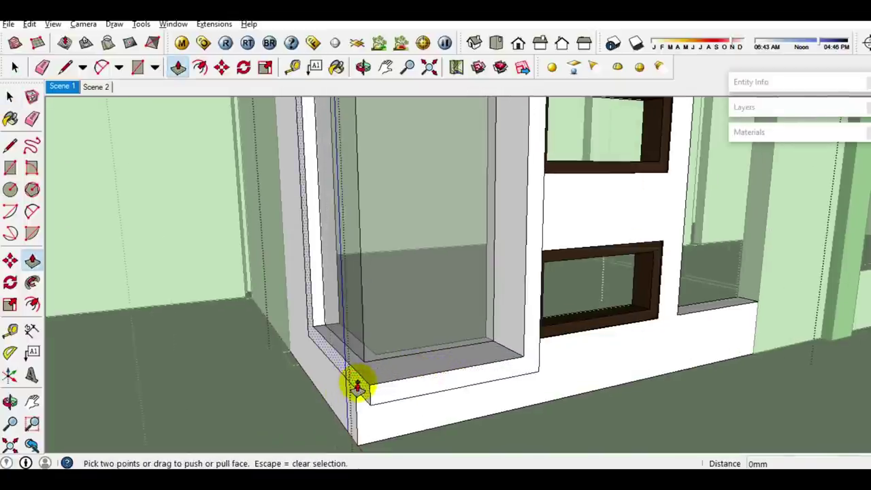
pyautogui.doubleClick(356, 383)
pyautogui.press('space')
pyautogui.moveTo(355, 385); pyautogui.dragTo(480, 353, button='middle')
pyautogui.scroll(-2, 437, 367)
pyautogui.scroll(1, 480, 354)
pyautogui.scroll(1, 383, 355)
pyautogui.scroll(2, 322, 352)
pyautogui.scroll(2, 287, 351)
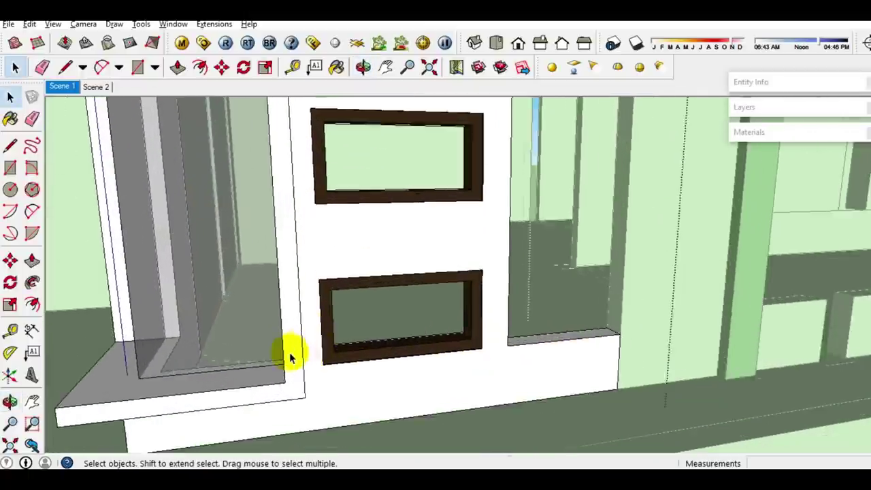
pyautogui.scroll(-2, 287, 381)
pyautogui.scroll(-1, 292, 380)
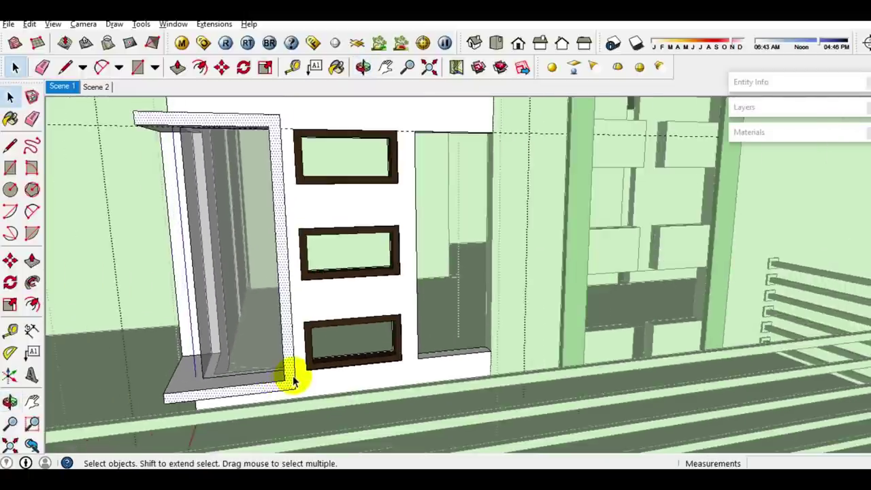
# - Copy the jamb to the opening beside the windows
pyautogui.press('m')
pyautogui.press('ctrl')
pyautogui.click(288, 380)
pyautogui.scroll(1, 413, 364)
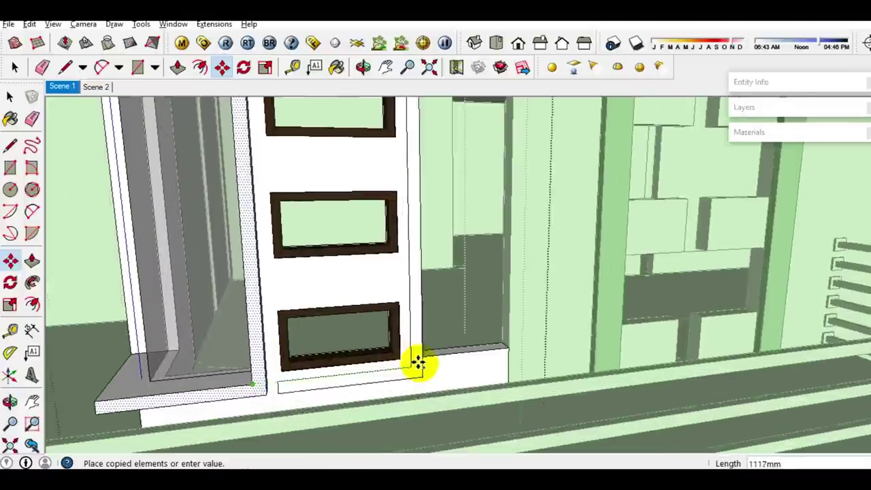
pyautogui.scroll(1, 422, 357)
pyautogui.click(420, 359)
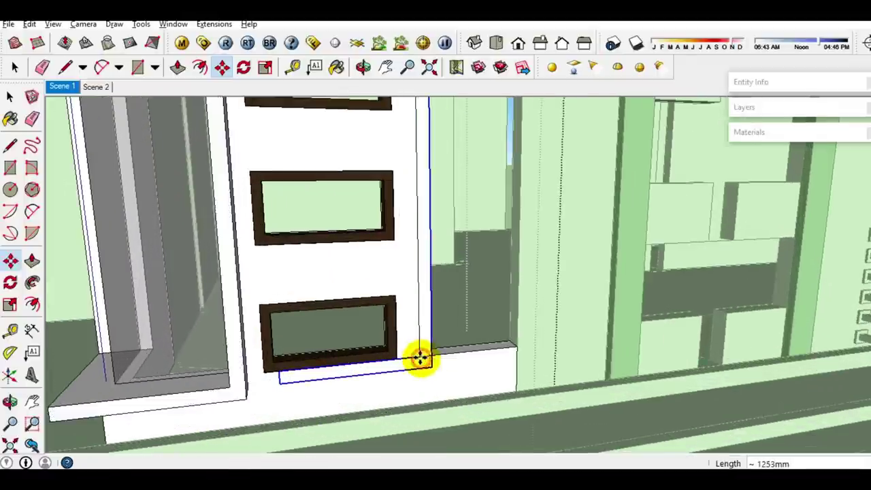
pyautogui.press('space')
pyautogui.scroll(2, 421, 347)
# - Group the copied post and shift it left against the window wall
pyautogui.rightClick(422, 338)
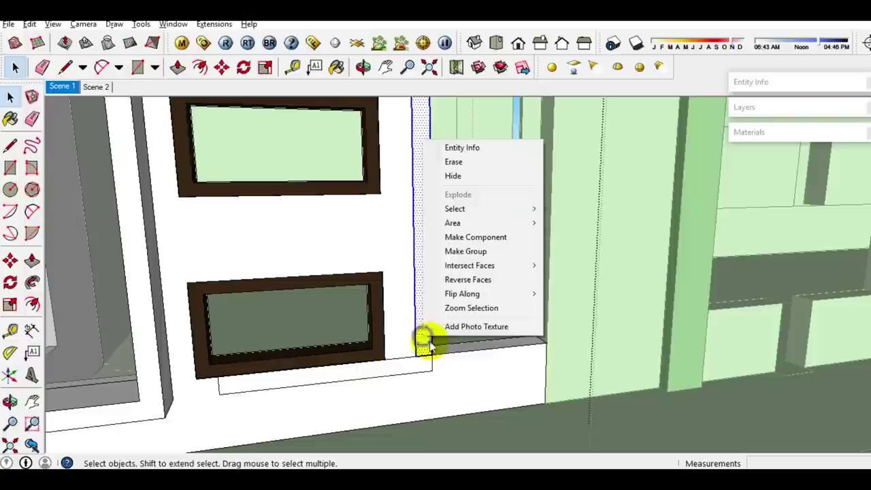
pyautogui.click(456, 251)
pyautogui.scroll(1, 422, 359)
pyautogui.press('m')
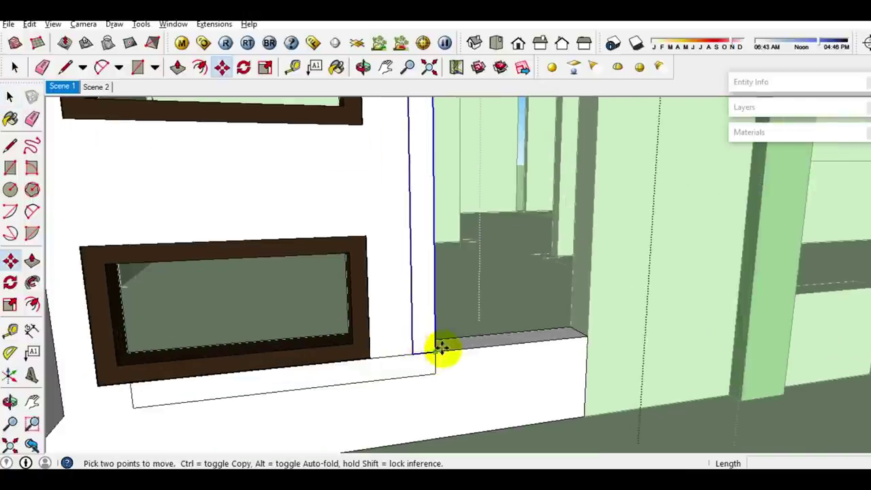
pyautogui.click(435, 349)
pyautogui.click(411, 352)
# - Explode the grouped post back into loose faces
pyautogui.press('e')
pyautogui.moveTo(435, 370)
pyautogui.mouseDown(button='middle')
pyautogui.moveTo(271, 187)
pyautogui.moveTo(230, 317)
pyautogui.mouseUp(button='middle')
pyautogui.press('space')
pyautogui.scroll(2, 343, 343)
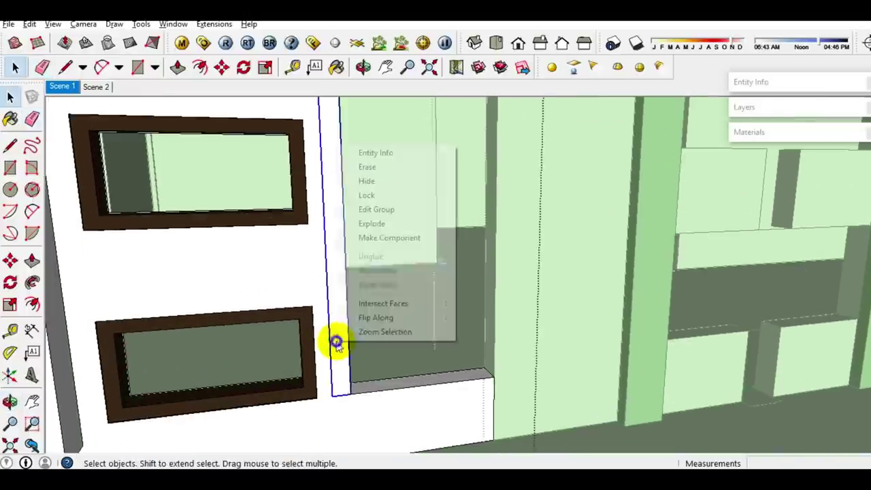
pyautogui.rightClick(336, 342)
pyautogui.click(374, 224)
pyautogui.scroll(2, 334, 400)
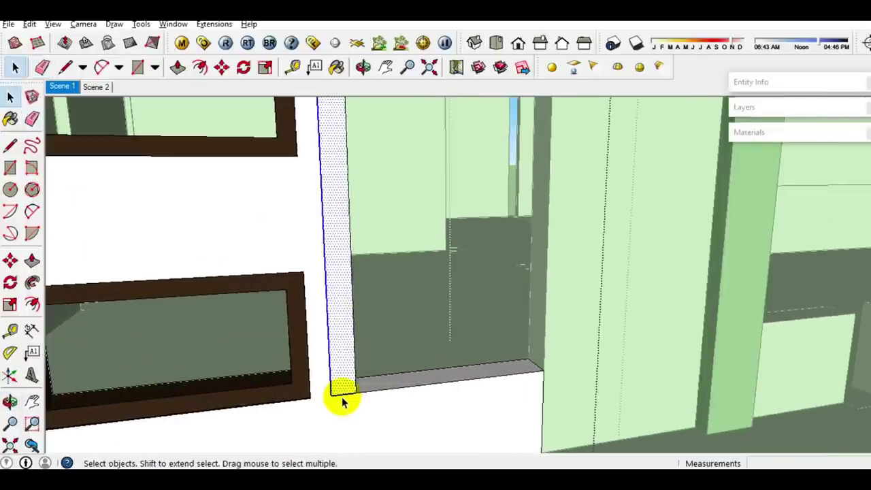
pyautogui.click(342, 403)
# - Start the sill lines from the post's bottom corner
pyautogui.press('m')
pyautogui.press('ctrl')
pyautogui.click(367, 416)
pyautogui.press('space')
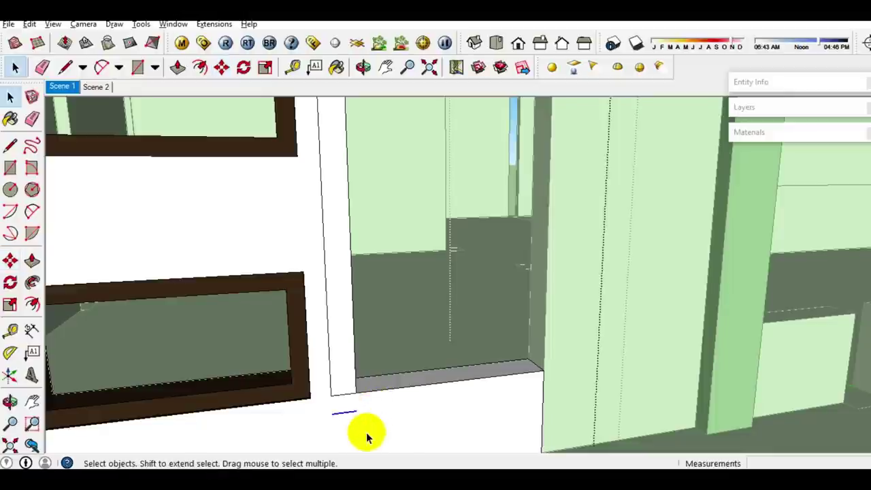
pyautogui.press('l')
pyautogui.press('space')
pyautogui.press('l')
pyautogui.click(355, 410)
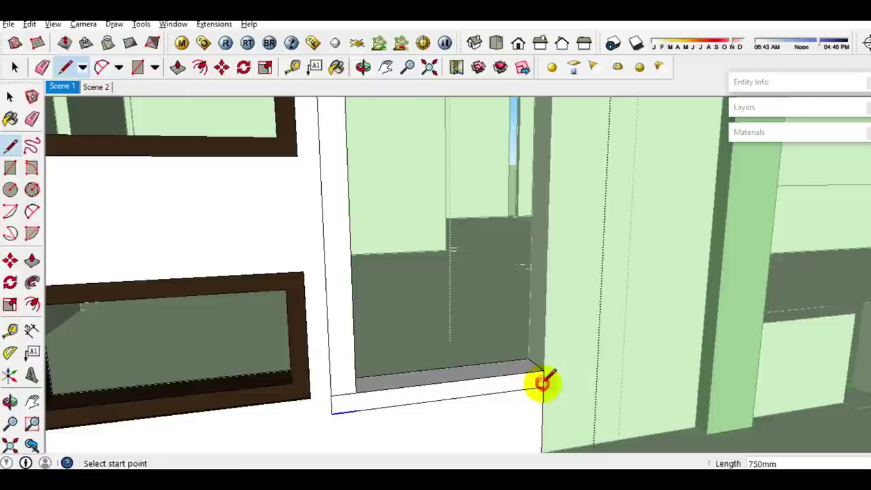
pyautogui.press('space')
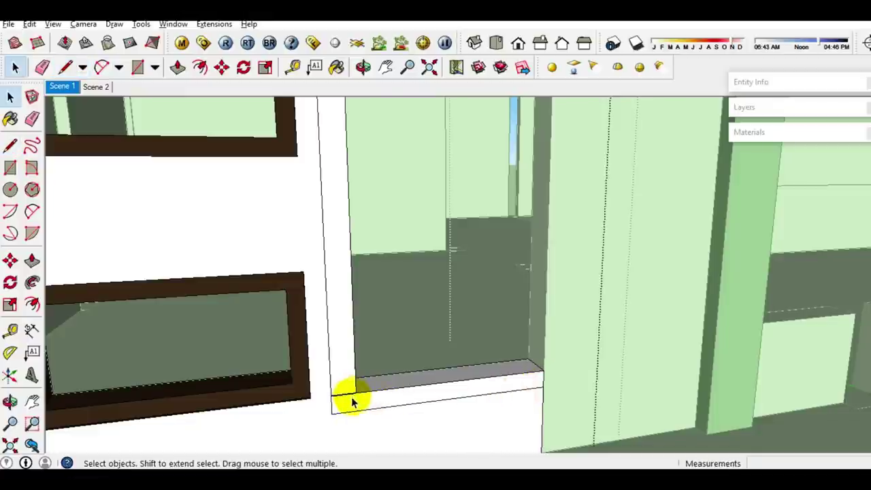
pyautogui.press('m')
pyautogui.press('ctrl')
pyautogui.click(356, 406)
pyautogui.moveTo(350, 334)
pyautogui.mouseDown(button='middle')
pyautogui.moveTo(339, 260)
pyautogui.moveTo(364, 165)
pyautogui.moveTo(356, 163)
pyautogui.mouseUp(button='middle')
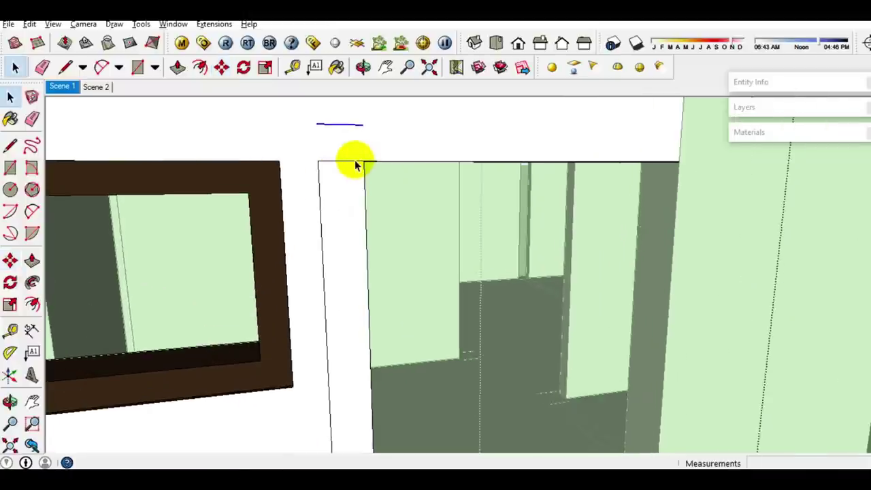
# - Draw a line from the post's top corner across to the wall corner
pyautogui.press('l')
pyautogui.press('space')
pyautogui.press('l')
pyautogui.click(362, 125)
pyautogui.click(680, 129)
pyautogui.press('space')
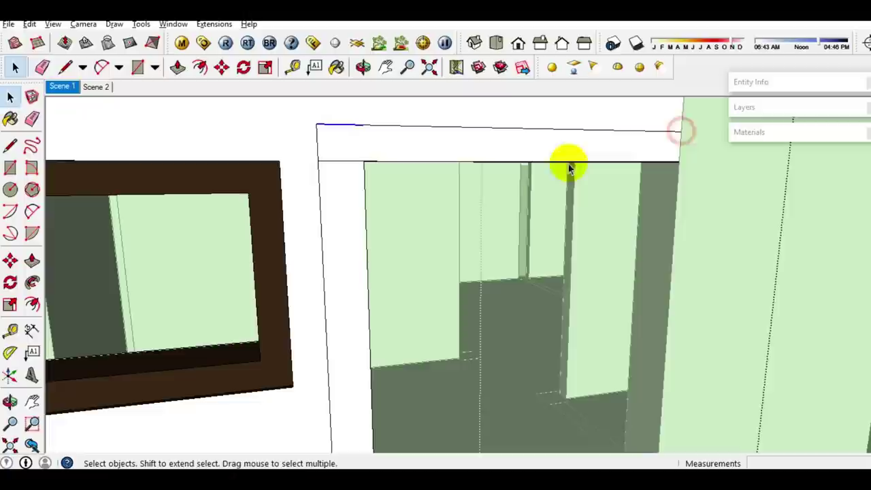
# - Erase the stray top edge and the seams between the post and the sill
pyautogui.press('e')
pyautogui.click(338, 159)
pyautogui.press('space')
pyautogui.moveTo(346, 175)
pyautogui.mouseDown(button='middle')
pyautogui.moveTo(369, 263)
pyautogui.moveTo(346, 350)
pyautogui.moveTo(365, 377)
pyautogui.moveTo(379, 364)
pyautogui.mouseUp(button='middle')
pyautogui.press('e')
pyautogui.click(376, 360)
pyautogui.press('space')
pyautogui.click(372, 368)
# - Close the right window opening with a line into a face and group the new pane
pyautogui.press('p')
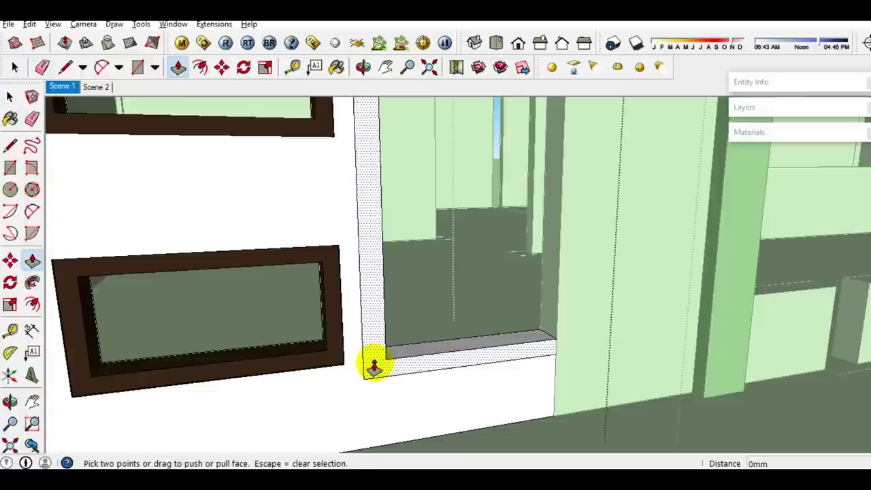
pyautogui.scroll(-3, 374, 365)
pyautogui.moveTo(387, 365); pyautogui.dragTo(237, 396, button='middle')
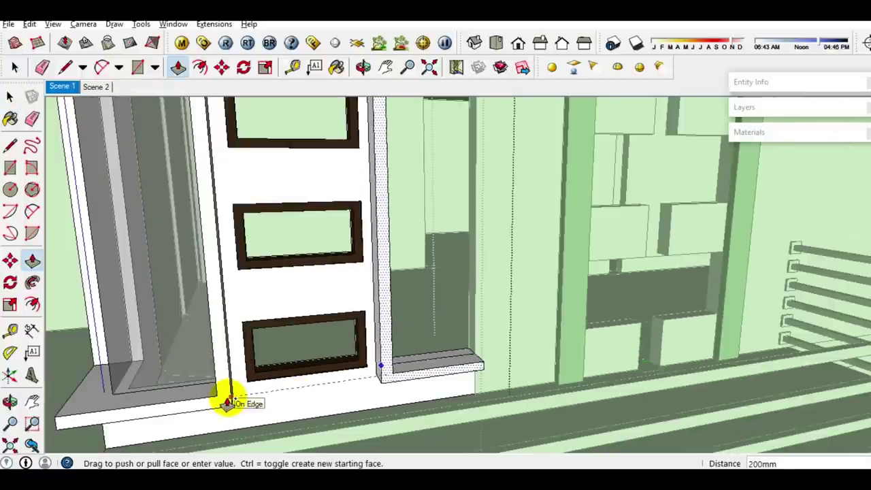
pyautogui.press('space')
pyautogui.moveTo(306, 391); pyautogui.dragTo(369, 379, button='middle')
pyautogui.scroll(3, 408, 361)
pyautogui.press('l')
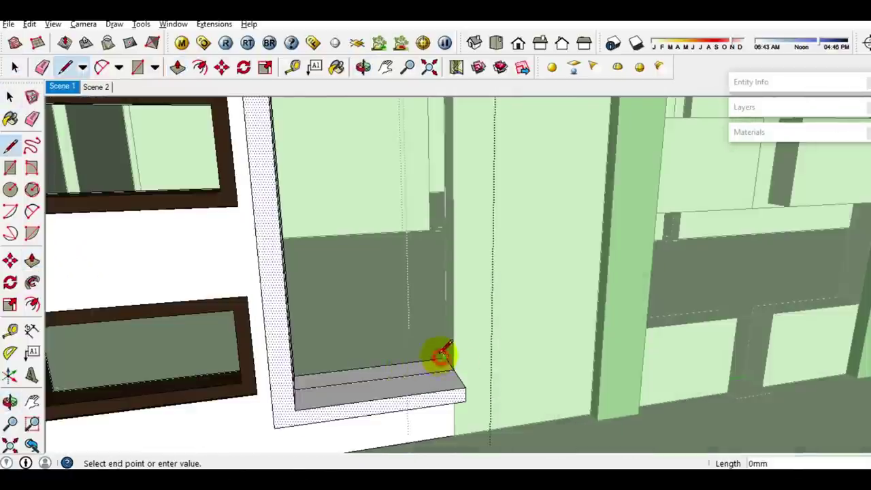
pyautogui.scroll(-3, 440, 355)
pyautogui.moveTo(441, 355); pyautogui.dragTo(423, 369, button='middle')
pyautogui.scroll(4, 502, 165)
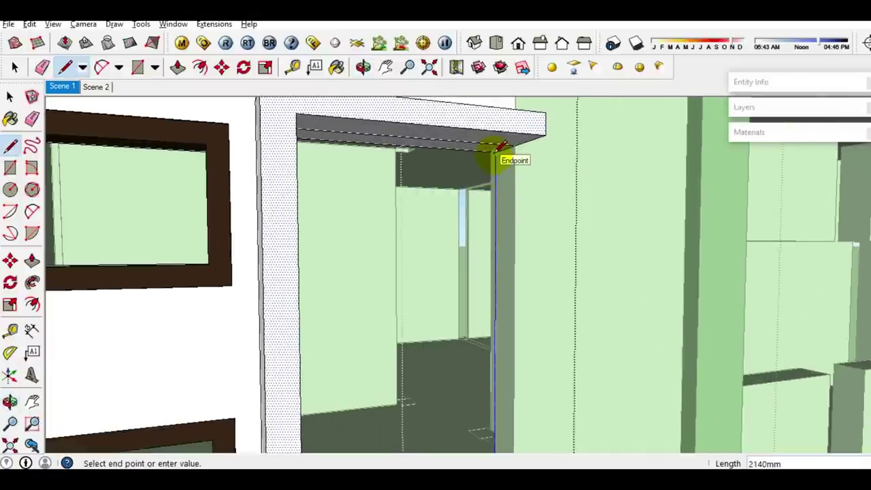
pyautogui.click(500, 146)
pyautogui.press('space')
pyautogui.click(432, 247)
pyautogui.rightClick(442, 275)
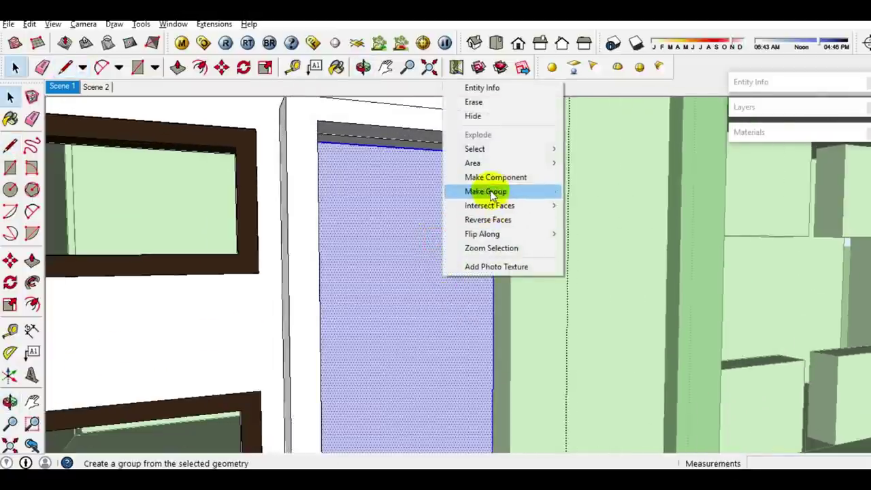
pyautogui.click(491, 191)
# - Sample Translucent_Glass_Gray from the left window and apply it to the right pane
pyautogui.moveTo(491, 195); pyautogui.dragTo(486, 194, button='middle')
pyautogui.scroll(3, 510, 402)
pyautogui.press('m')
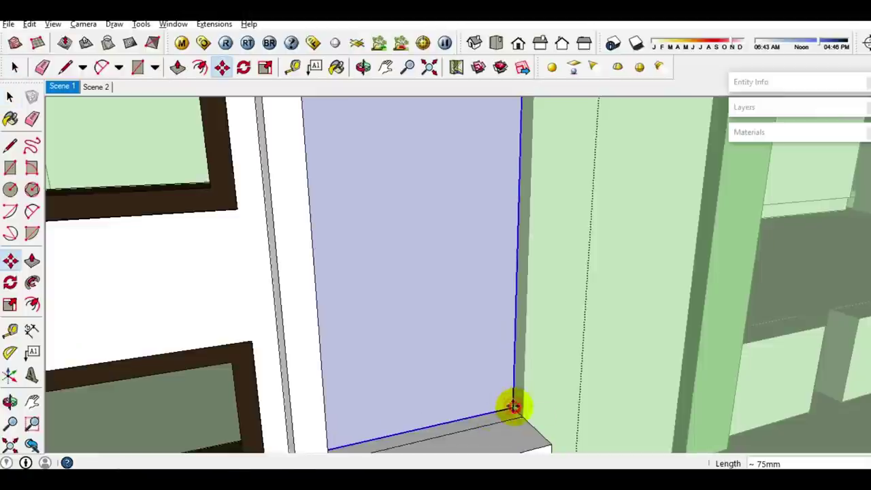
pyautogui.press('space')
pyautogui.scroll(-3, 503, 394)
pyautogui.scroll(-2, 500, 381)
pyautogui.press('b')
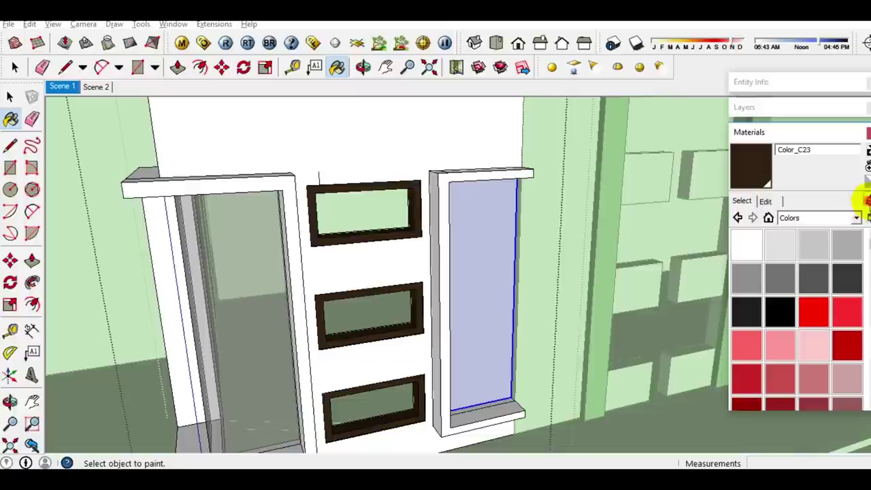
pyautogui.keyDown('alt'); pyautogui.click(257, 343); pyautogui.keyUp('alt')
pyautogui.click(476, 340)
pyautogui.press('space')
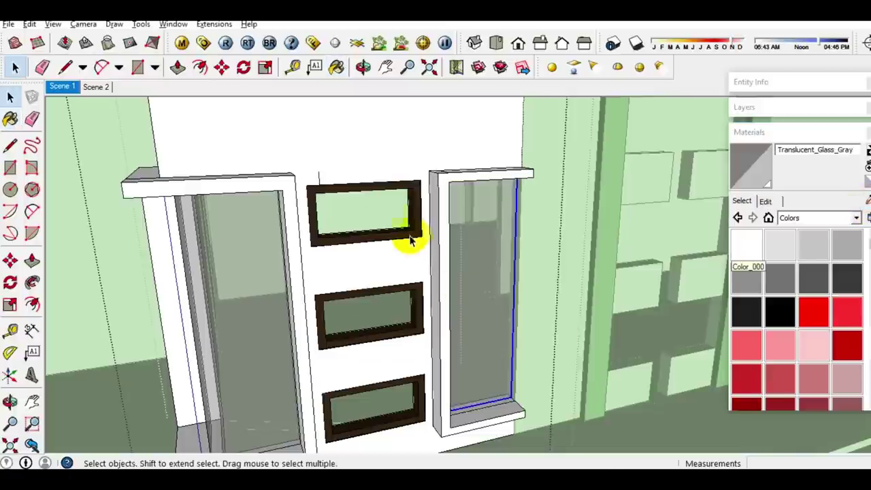
# - Zoom and orbit back out to view both glazed side panels
pyautogui.scroll(3, 436, 210)
pyautogui.scroll(3, 476, 233)
pyautogui.scroll(1, 470, 245)
pyautogui.press('e')
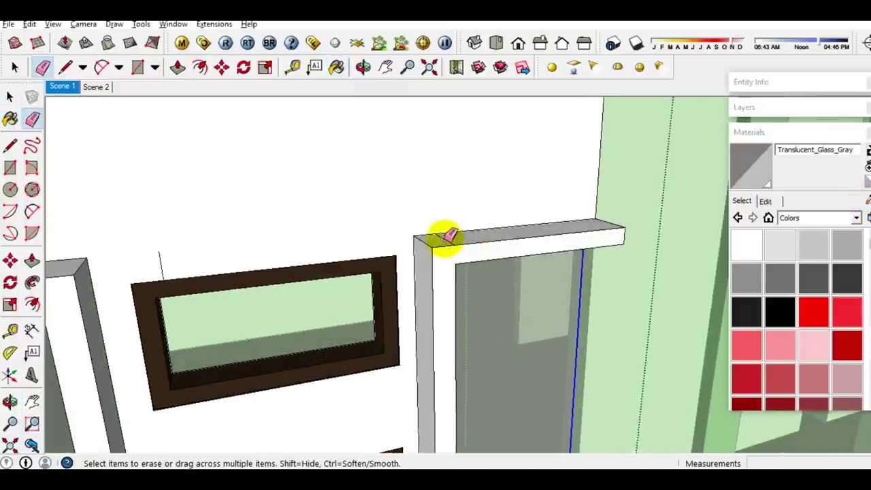
pyautogui.press('space')
pyautogui.scroll(2, 450, 244)
pyautogui.press('p')
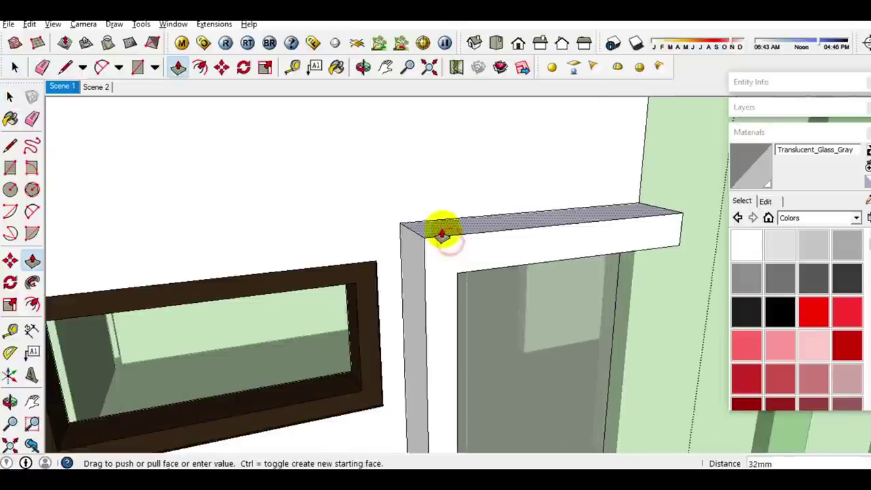
pyautogui.scroll(-3, 442, 234)
pyautogui.press('space')
pyautogui.scroll(-3, 334, 257)
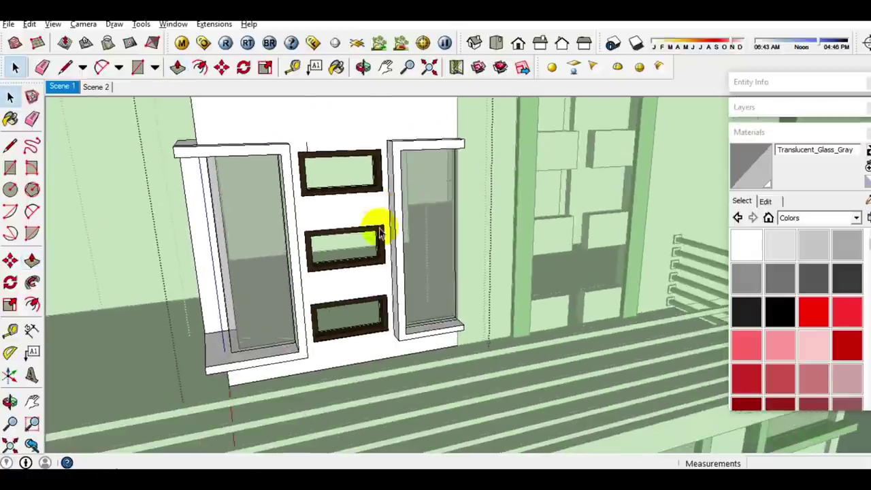
pyautogui.moveTo(379, 227); pyautogui.dragTo(409, 292, button='middle')
pyautogui.scroll(3, 502, 252)
# - Paint the right frame's side and front face and the left frame's front face Color_G14 green
pyautogui.press('b')
pyautogui.click(503, 255)
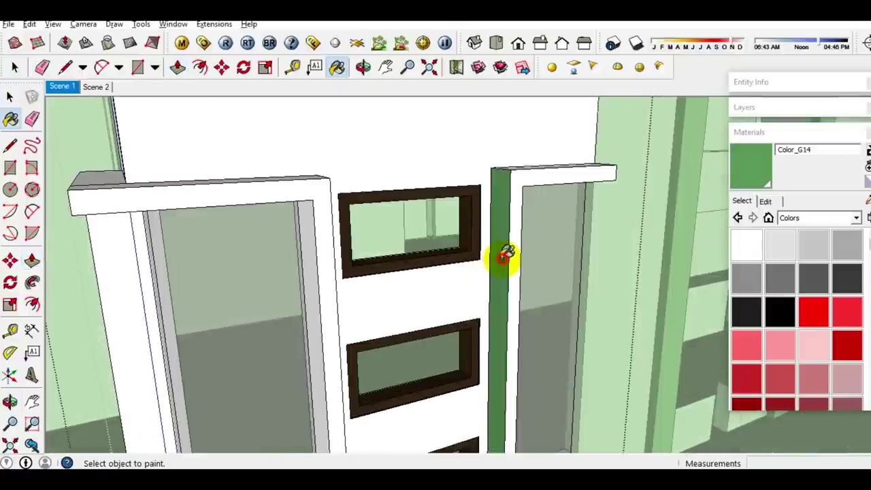
pyautogui.click(522, 213)
pyautogui.click(317, 195)
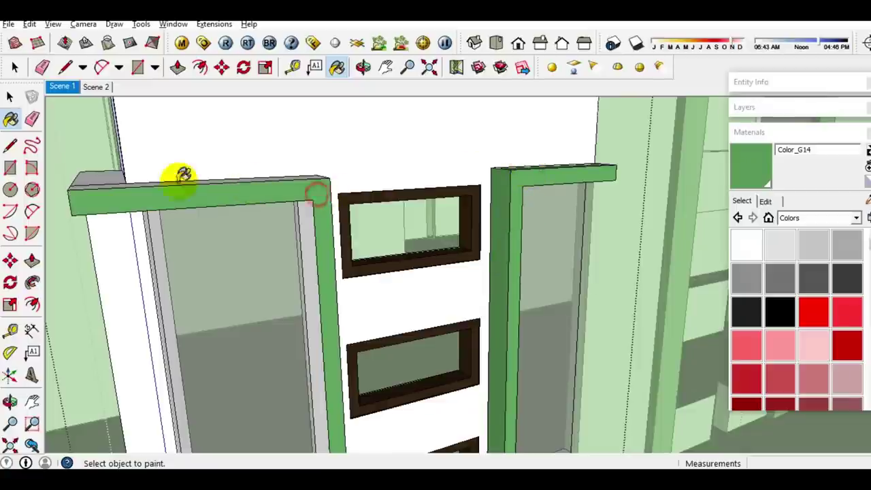
# - Paint the left opening's inner jambs and sill green, then view the facade windows
pyautogui.moveTo(284, 310)
pyautogui.mouseDown(button='middle')
pyautogui.moveTo(330, 262)
pyautogui.moveTo(349, 209)
pyautogui.mouseUp(button='middle')
pyautogui.click(326, 291)
pyautogui.click(211, 413)
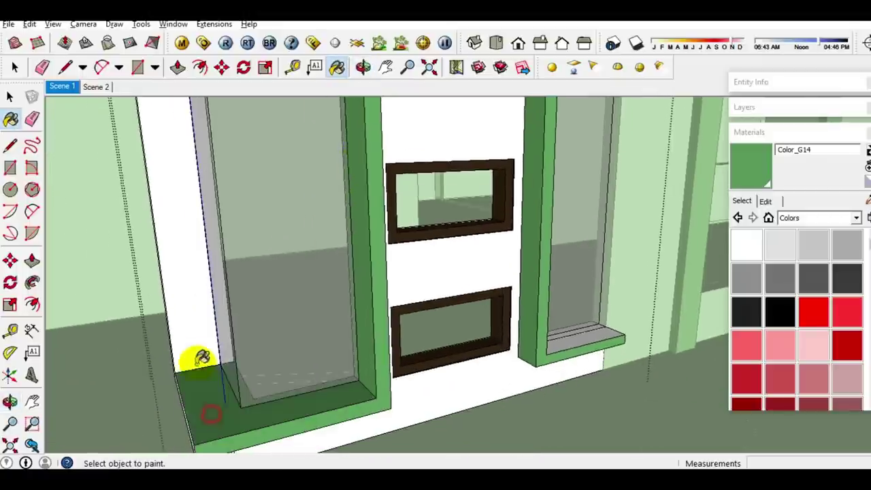
pyautogui.click(202, 359)
pyautogui.moveTo(204, 359); pyautogui.dragTo(215, 356, button='middle')
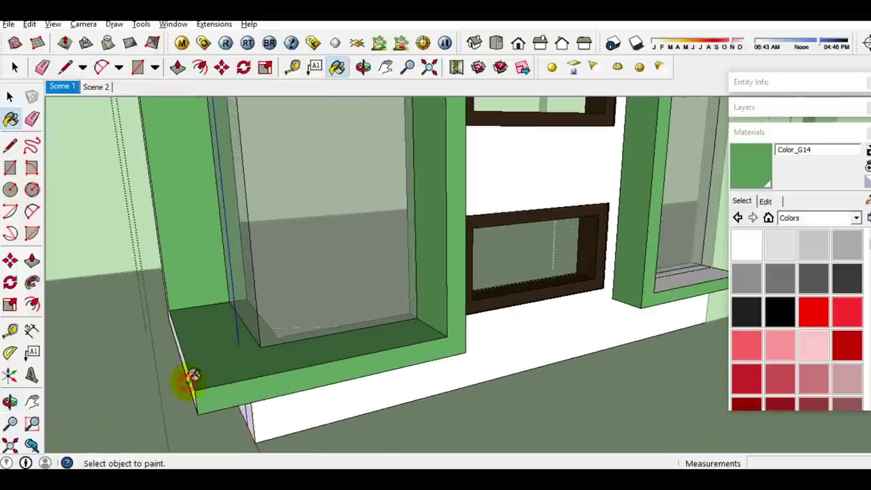
pyautogui.moveTo(195, 378)
pyautogui.mouseDown(button='middle')
pyautogui.moveTo(191, 382)
pyautogui.moveTo(497, 315)
pyautogui.mouseUp(button='middle')
pyautogui.scroll(-3, 224, 383)
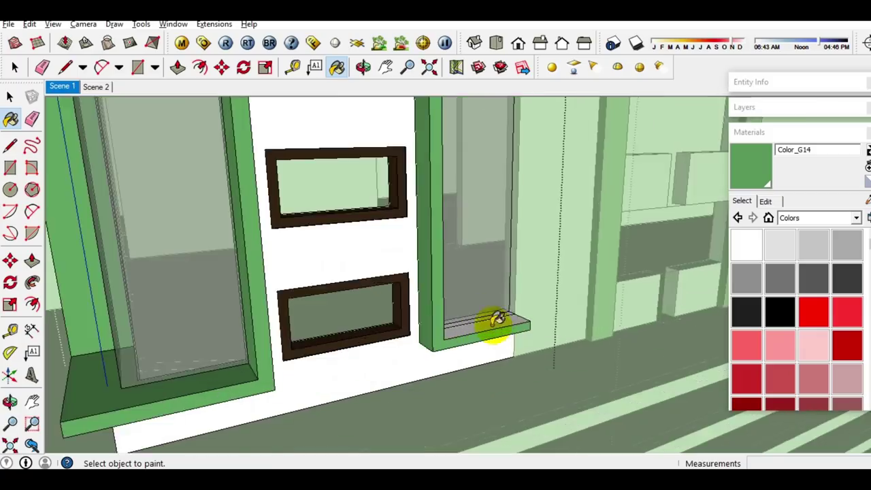
pyautogui.scroll(5, 211, 189)
pyautogui.press('space')
pyautogui.scroll(-3, 224, 198)
pyautogui.scroll(-1, 252, 232)
pyautogui.scroll(-3, 279, 262)
pyautogui.scroll(2, 354, 268)
pyautogui.moveTo(400, 272); pyautogui.dragTo(447, 315, button='middle')
pyautogui.scroll(2, 500, 330)
pyautogui.scroll(3, 499, 332)
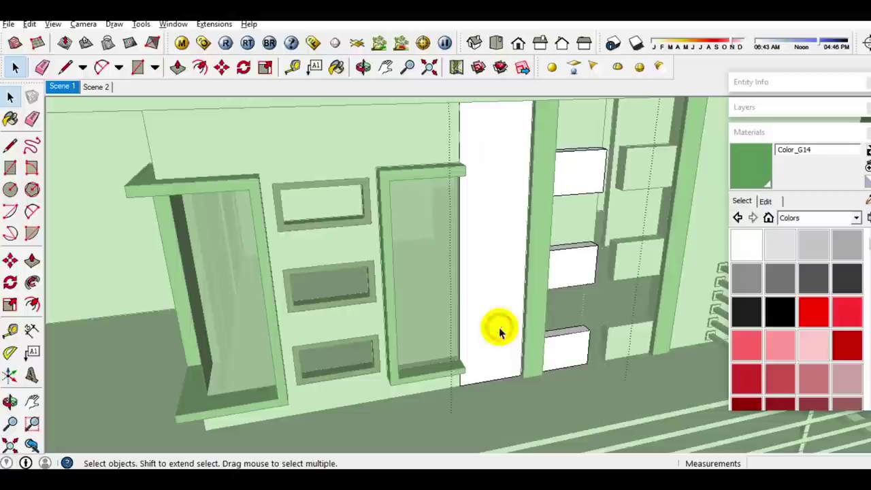
# - Orbit in to face the white panel beside the door's glass
pyautogui.click(497, 331)
pyautogui.scroll(2, 500, 328)
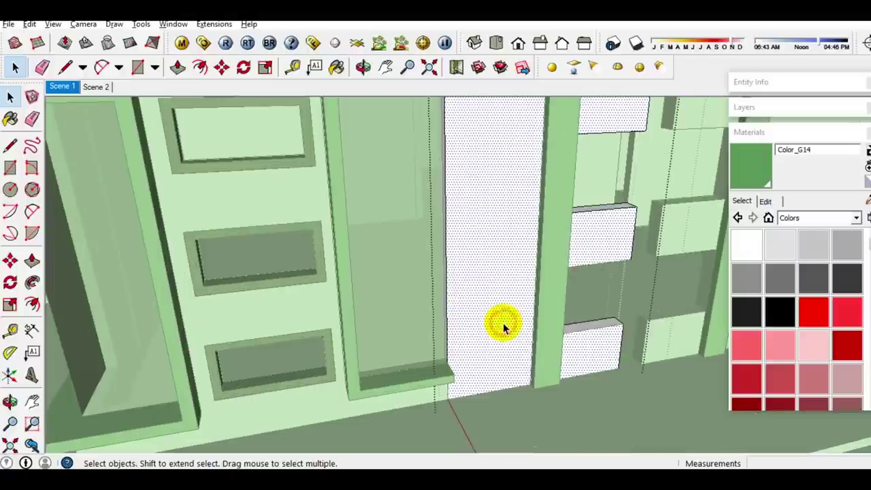
pyautogui.moveTo(503, 325); pyautogui.dragTo(415, 369, button='middle')
pyautogui.scroll(2, 386, 397)
pyautogui.press('r')
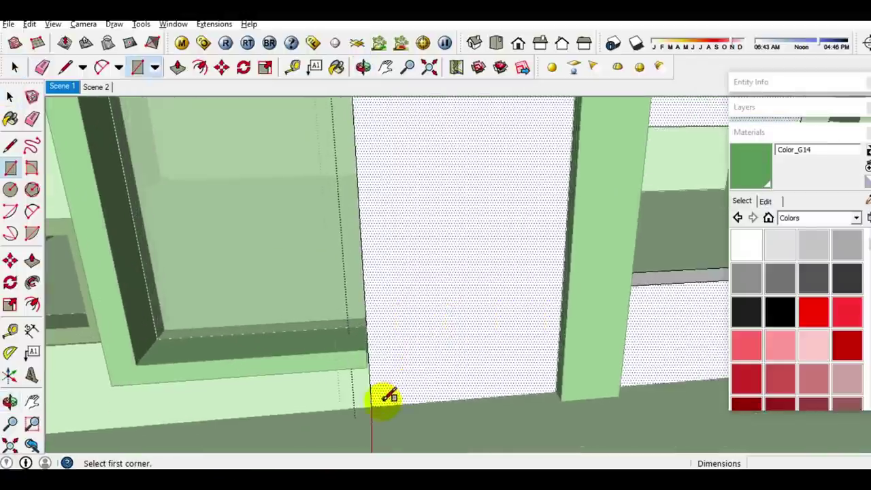
pyautogui.scroll(-3, 377, 401)
pyautogui.moveTo(431, 243)
pyautogui.mouseDown(button='middle')
pyautogui.moveTo(443, 292)
pyautogui.moveTo(470, 140)
pyautogui.mouseUp(button='middle')
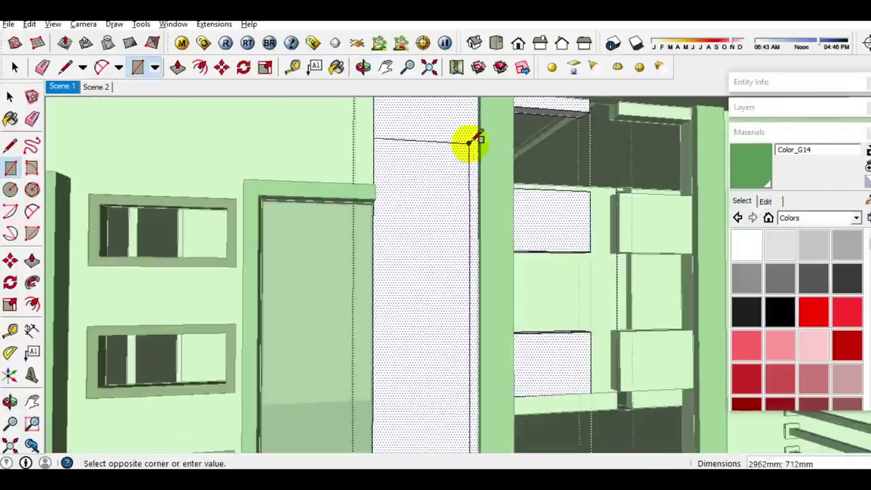
pyautogui.scroll(3, 476, 223)
pyautogui.moveTo(470, 231); pyautogui.dragTo(482, 196, button='middle')
pyautogui.press('space')
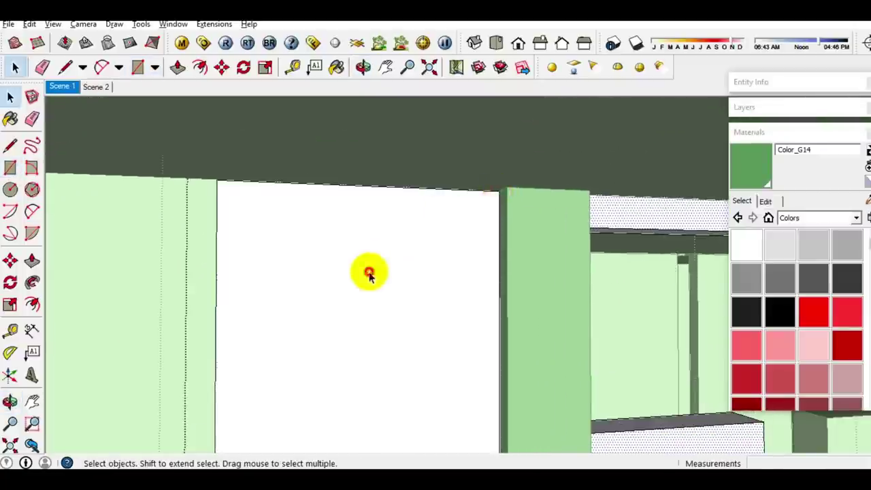
pyautogui.scroll(-1, 282, 286)
# - Draw a thin strip rectangle across the top of the white panel and group it
pyautogui.press('r')
pyautogui.click(278, 287)
pyautogui.scroll(2, 420, 237)
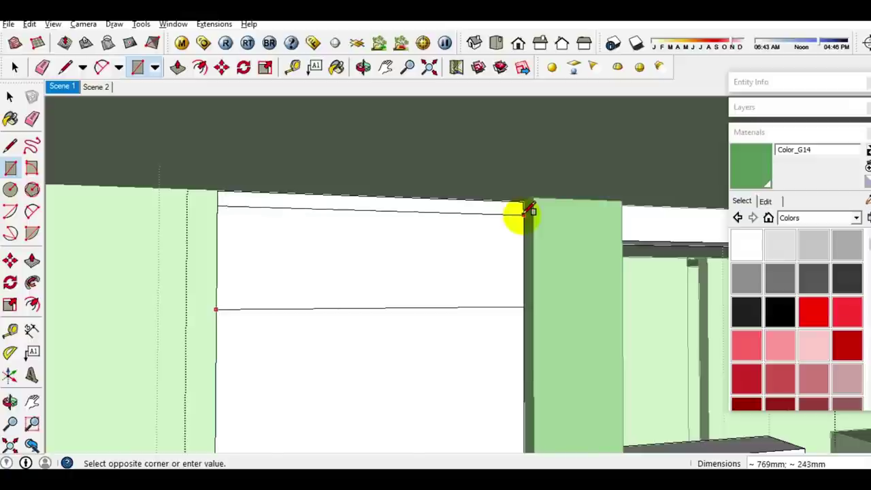
pyautogui.press('space')
pyautogui.click(453, 255)
pyautogui.rightClick(453, 255)
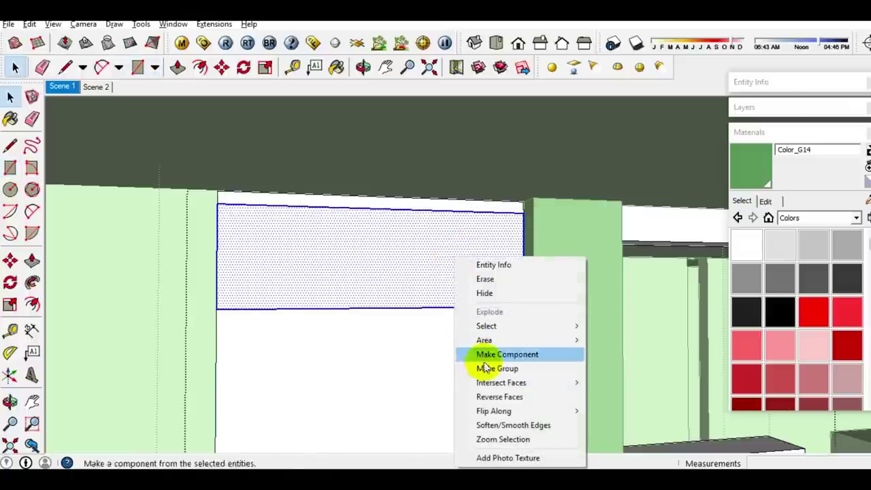
pyautogui.click(485, 368)
# - Paint the strip Color_G14 green and pull it out from the panel into a slat
pyautogui.click(750, 164)
pyautogui.click(457, 287)
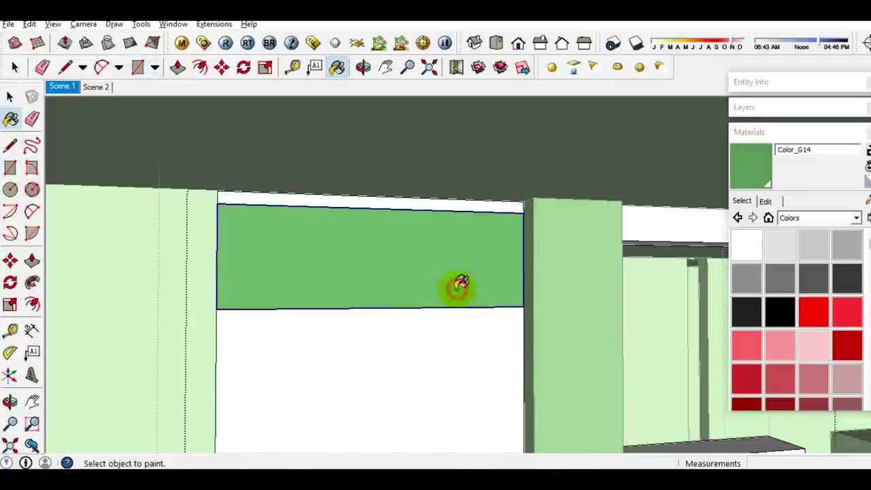
pyautogui.press('space')
pyautogui.doubleClick(466, 282)
pyautogui.click(473, 291)
pyautogui.press('p')
pyautogui.moveTo(473, 291); pyautogui.dragTo(530, 402)
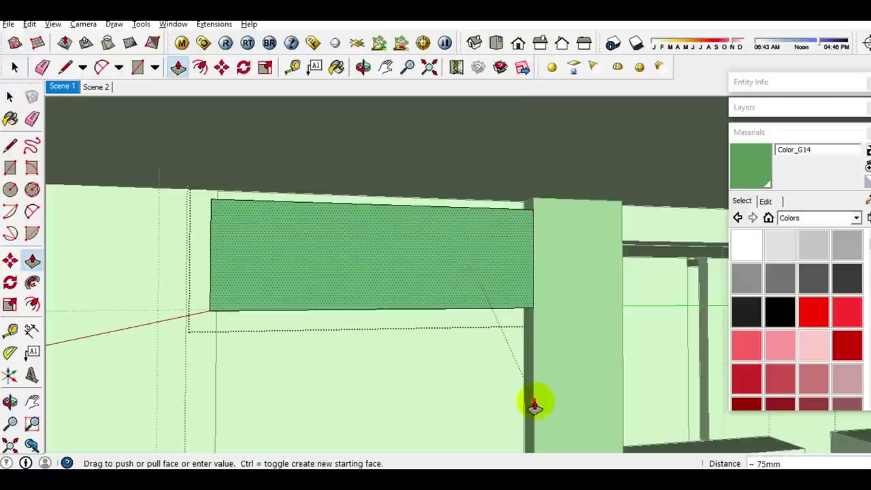
pyautogui.press('space')
pyautogui.press('Escape')
# - Copy the slat down to the panel bottom and divide the gap into 4 evenly spaced slats
pyautogui.click(489, 306)
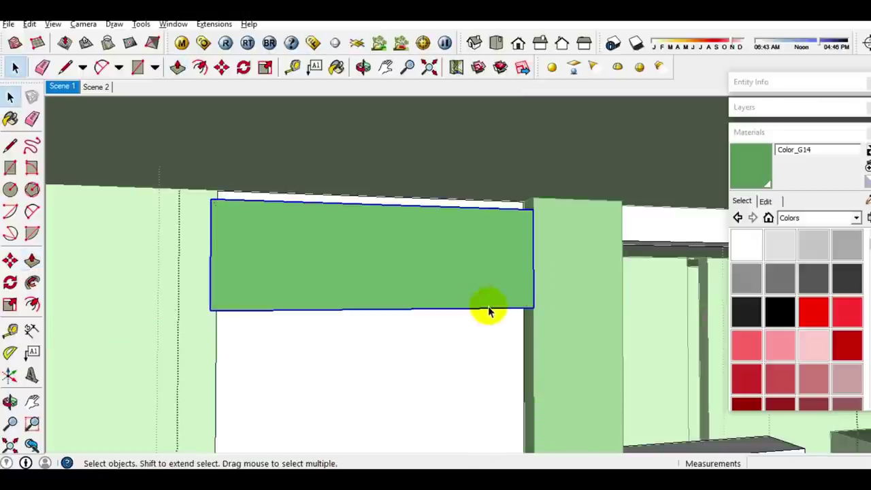
pyautogui.press('m')
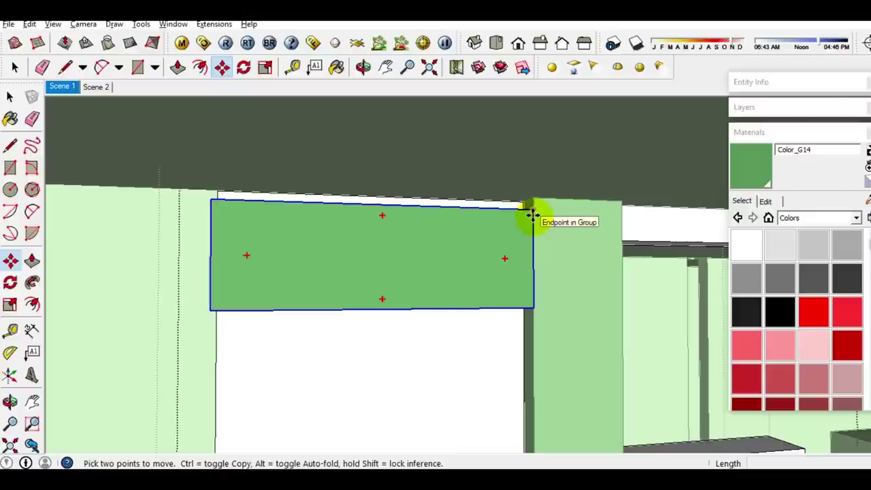
pyautogui.click(532, 216)
pyautogui.press('ctrl')
pyautogui.scroll(-5, 521, 307)
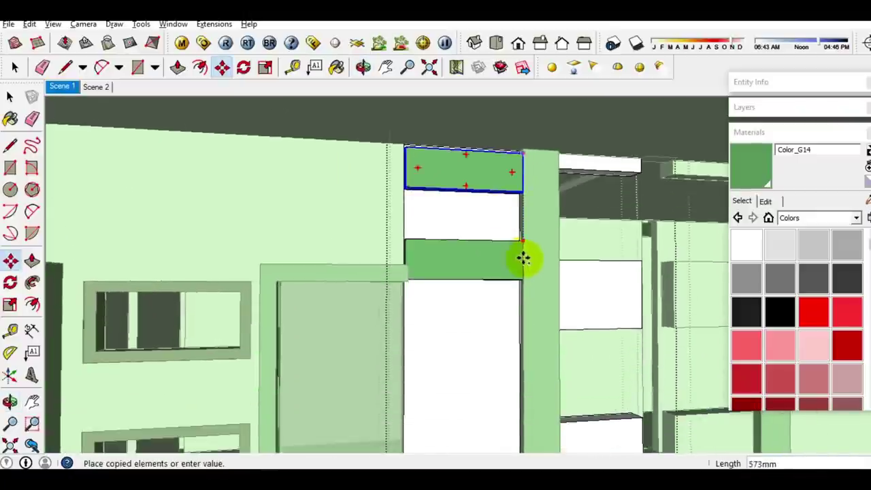
pyautogui.scroll(-3, 521, 272)
pyautogui.moveTo(521, 320); pyautogui.dragTo(521, 344, button='middle')
pyautogui.scroll(2, 511, 415)
pyautogui.scroll(1, 521, 403)
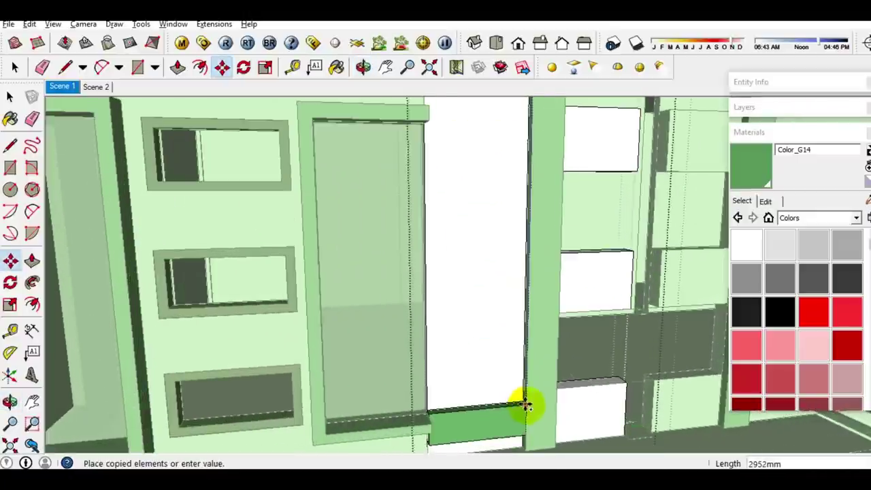
pyautogui.scroll(2, 525, 409)
pyautogui.scroll(1, 525, 409)
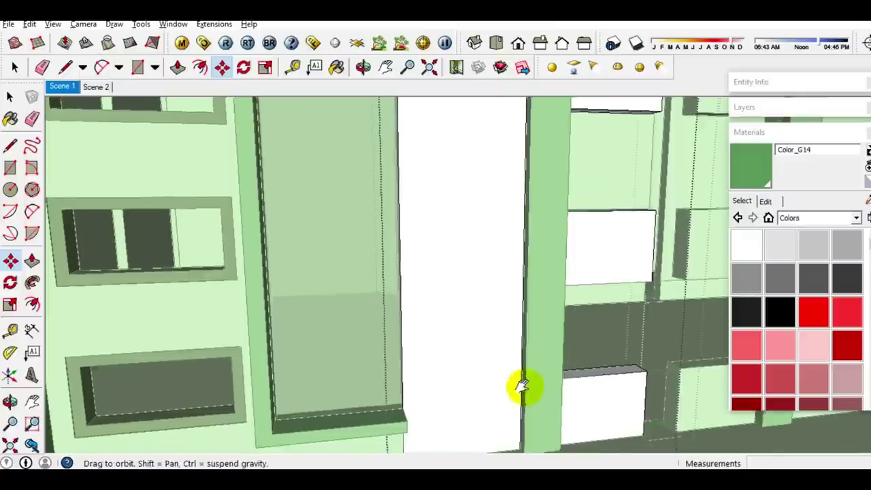
pyautogui.moveTo(525, 414); pyautogui.dragTo(528, 361, button='middle')
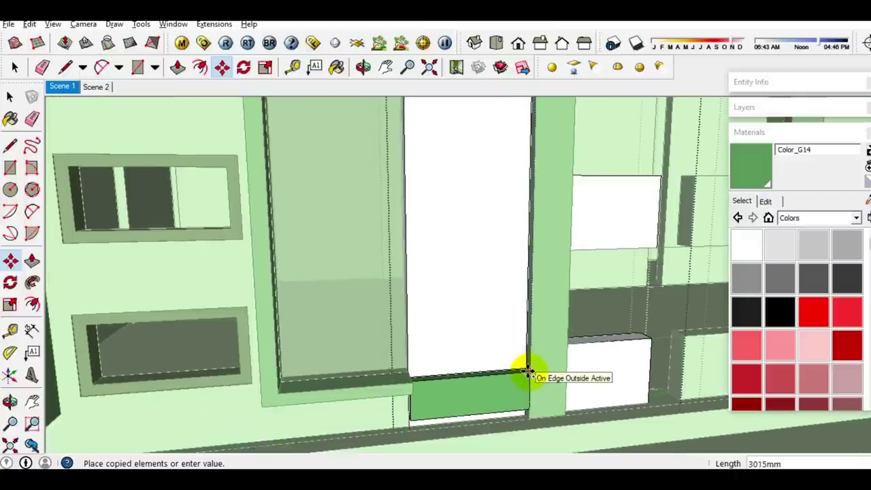
pyautogui.click(527, 371)
pyautogui.moveTo(524, 369); pyautogui.dragTo(559, 298, button='middle')
pyautogui.write('4')
pyautogui.press('Return')
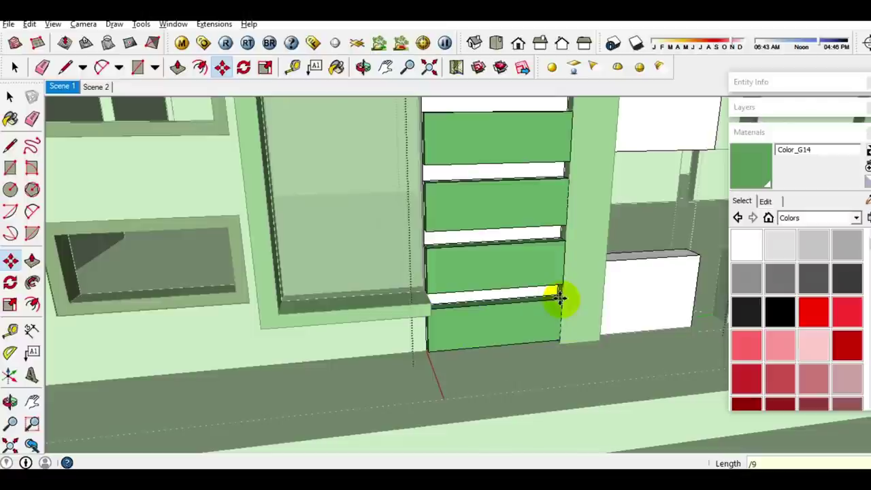
pyautogui.press('space')
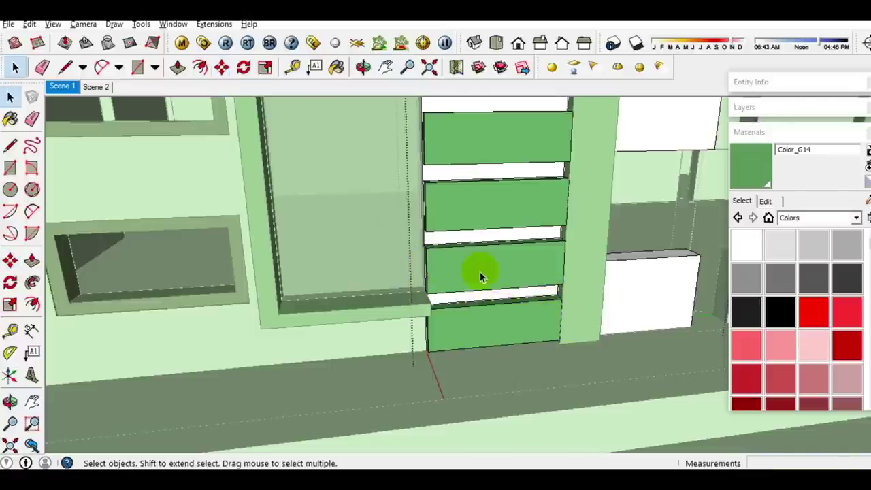
# - Zoom out to the whole house and expand the Layers panel
pyautogui.moveTo(479, 272); pyautogui.dragTo(445, 280, button='middle')
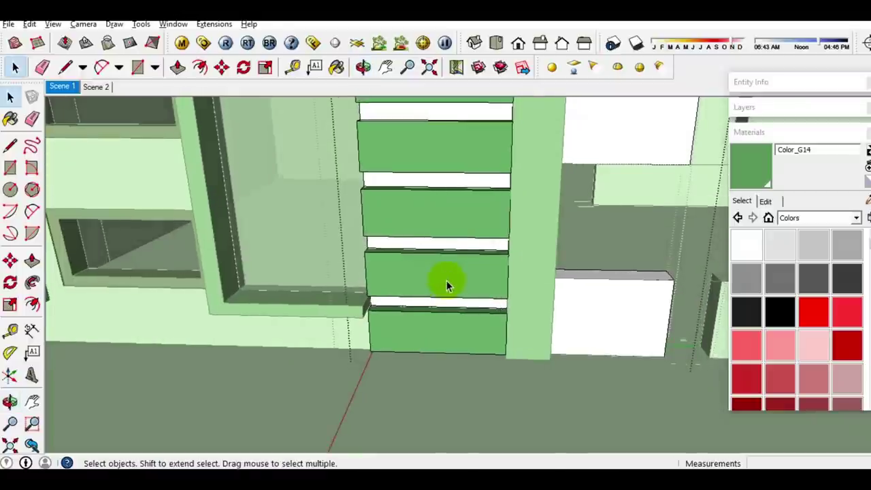
pyautogui.scroll(-3, 446, 280)
pyautogui.scroll(-3, 455, 282)
pyautogui.moveTo(468, 286); pyautogui.dragTo(501, 326, button='middle')
pyautogui.scroll(-3, 501, 326)
pyautogui.click(774, 108)
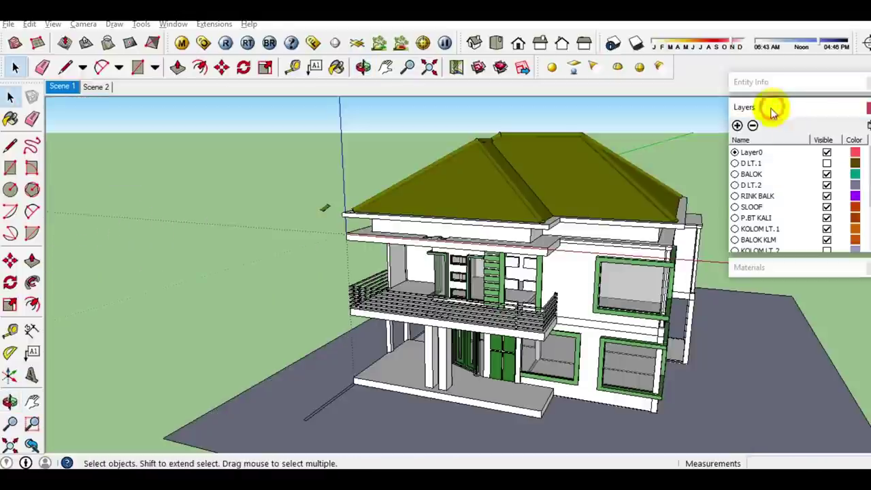
# - Make the D LT.1 and KOLOM LT.2 layers visible, keeping layer 1 hidden
pyautogui.click(826, 164)
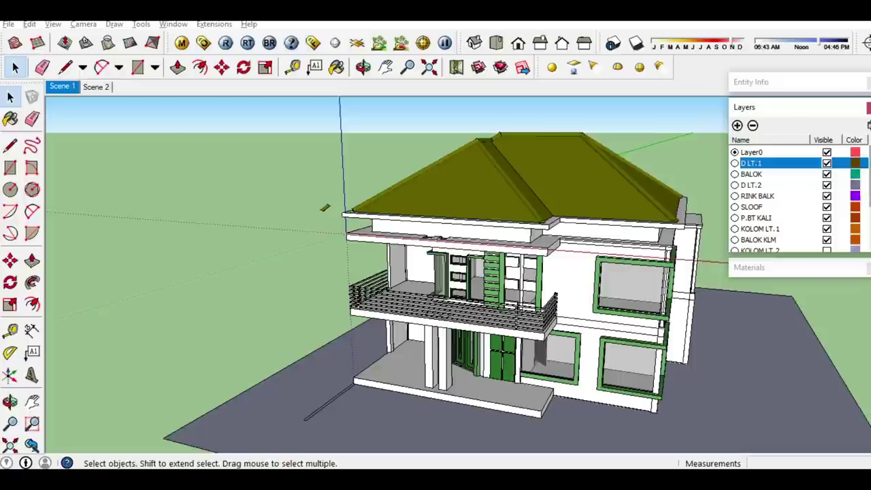
pyautogui.scroll(-2, 796, 200)
pyautogui.click(827, 217)
pyautogui.click(826, 196)
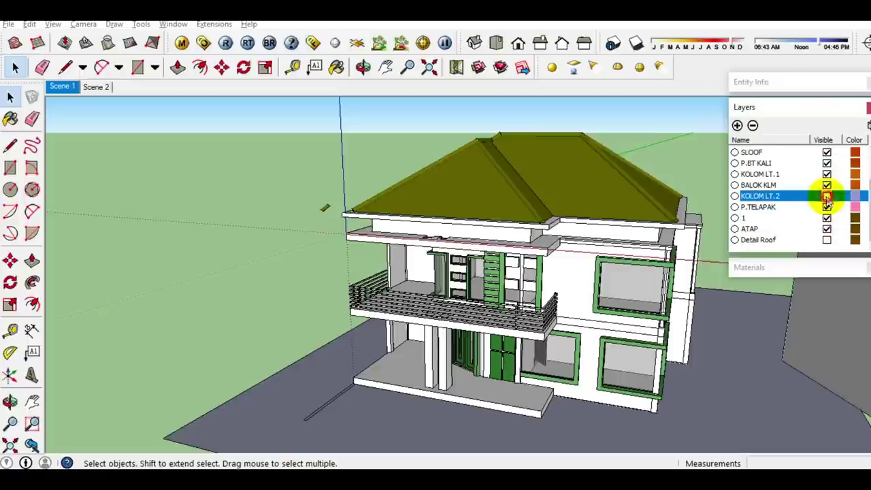
pyautogui.click(820, 217)
pyautogui.click(826, 217)
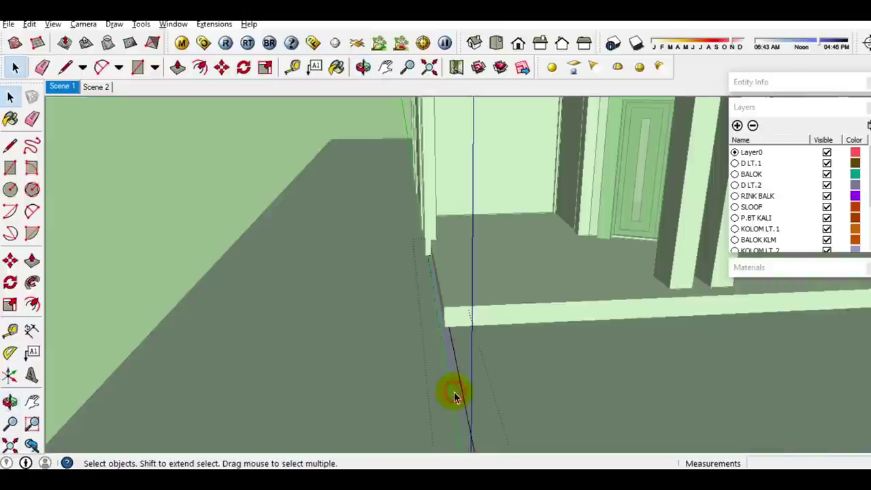
# - Push/pull the thin strip beside the house up 2500 mm into a wall
pyautogui.press('p')
pyautogui.moveTo(453, 388); pyautogui.dragTo(615, 354, button='middle')
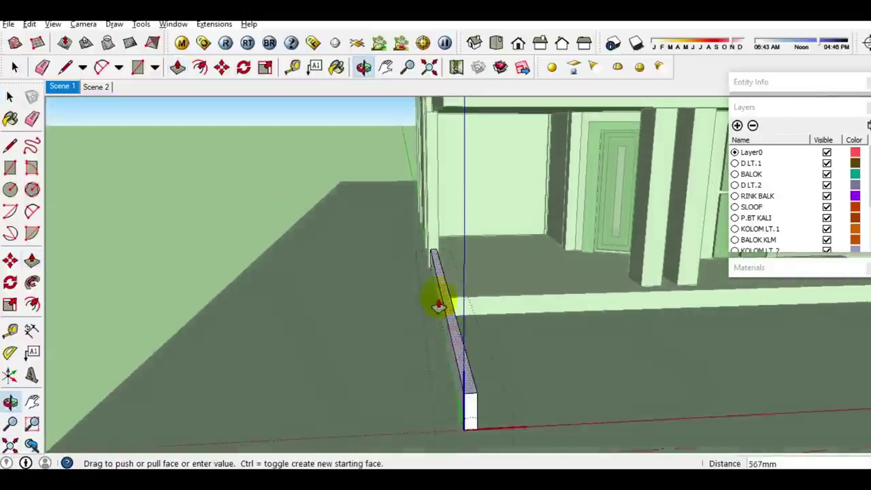
pyautogui.write('25')
pyautogui.press('Return')
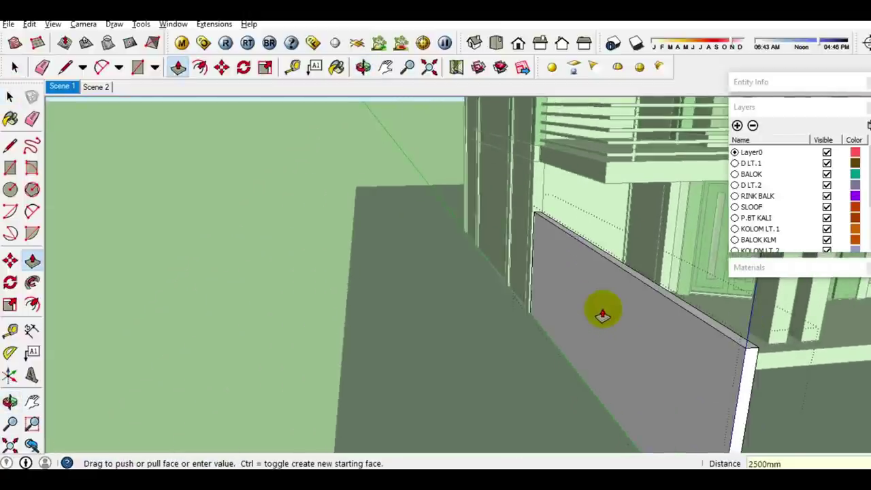
pyautogui.press('space')
pyautogui.moveTo(625, 292)
pyautogui.mouseDown(button='middle')
pyautogui.moveTo(612, 302)
pyautogui.moveTo(616, 320)
pyautogui.moveTo(640, 340)
pyautogui.moveTo(641, 356)
pyautogui.moveTo(630, 306)
pyautogui.moveTo(606, 288)
pyautogui.mouseUp(button='middle')
# - Raise the wall's top face to the upper floor level, about 5150 mm tall
pyautogui.press('l')
pyautogui.press('space')
pyautogui.press('p')
pyautogui.click(642, 347)
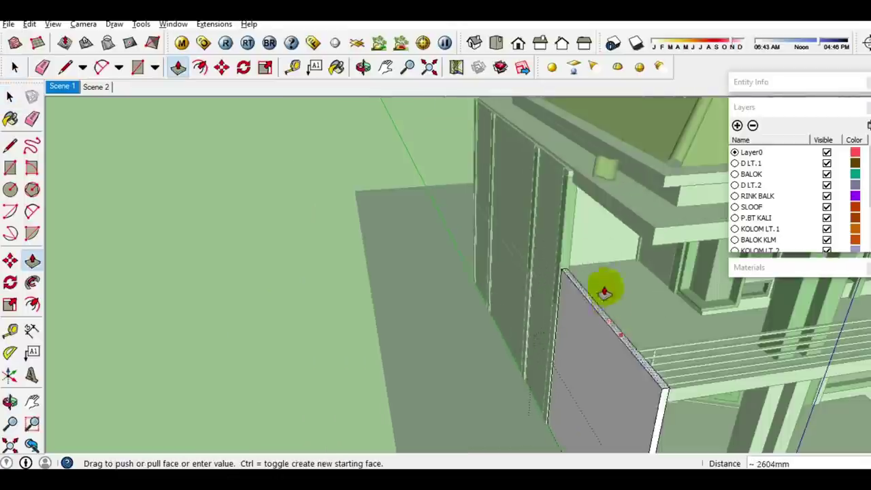
pyautogui.click(555, 169)
pyautogui.press('space')
pyautogui.moveTo(655, 270)
pyautogui.mouseDown(button='middle')
pyautogui.moveTo(680, 217)
pyautogui.moveTo(579, 235)
pyautogui.moveTo(506, 209)
pyautogui.moveTo(583, 210)
pyautogui.moveTo(551, 221)
pyautogui.mouseUp(button='middle')
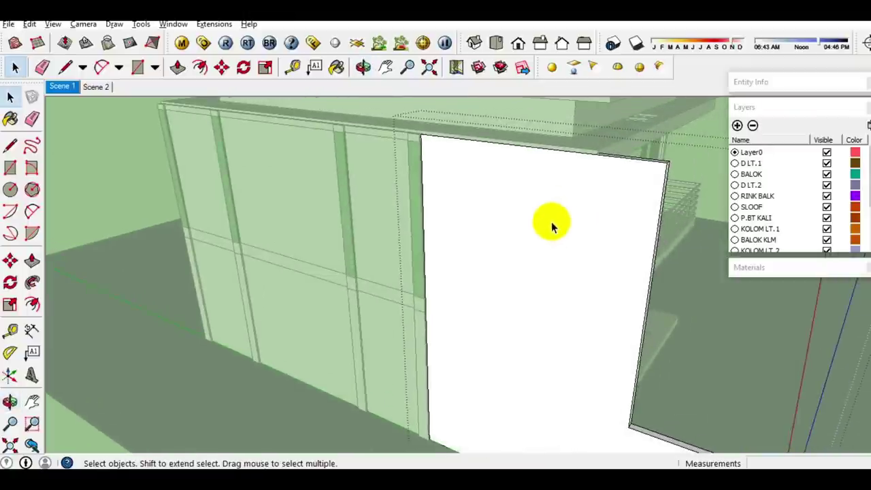
# - Cut a corner triangle off the wall's top edge and push it out
pyautogui.scroll(2, 552, 222)
pyautogui.press('l')
pyautogui.click(606, 155)
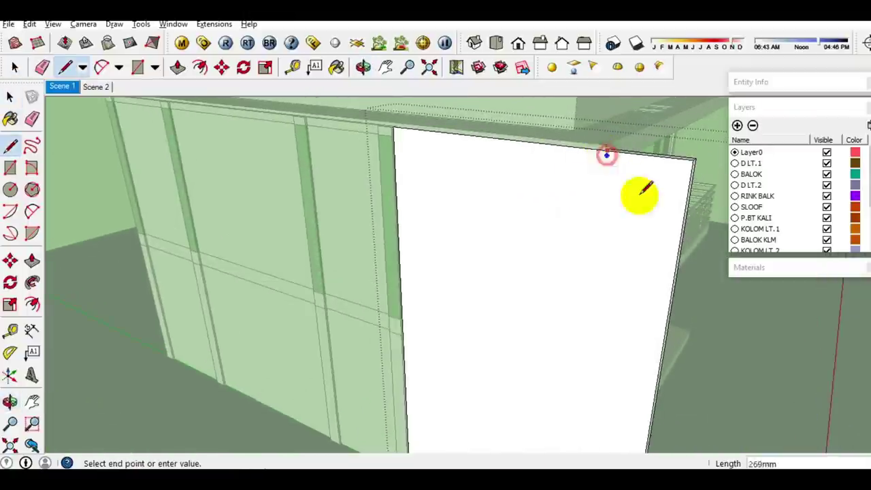
pyautogui.click(678, 240)
pyautogui.press('space')
pyautogui.click(661, 208)
pyautogui.press('p')
pyautogui.click(667, 188)
pyautogui.click(667, 194)
# - Draw a tall rectangle on the white side wall from its base to the horizontal wall line
pyautogui.scroll(-5, 399, 213)
pyautogui.scroll(-3, 379, 200)
pyautogui.press('space')
pyautogui.moveTo(381, 204)
pyautogui.mouseDown(button='middle')
pyautogui.moveTo(393, 230)
pyautogui.moveTo(388, 302)
pyautogui.mouseUp(button='middle')
pyautogui.scroll(3, 577, 359)
pyautogui.scroll(2, 569, 366)
pyautogui.moveTo(569, 365)
pyautogui.mouseDown(button='middle')
pyautogui.moveTo(490, 361)
pyautogui.moveTo(505, 350)
pyautogui.mouseUp(button='middle')
pyautogui.press('r')
pyautogui.scroll(2, 451, 394)
pyautogui.scroll(2, 452, 399)
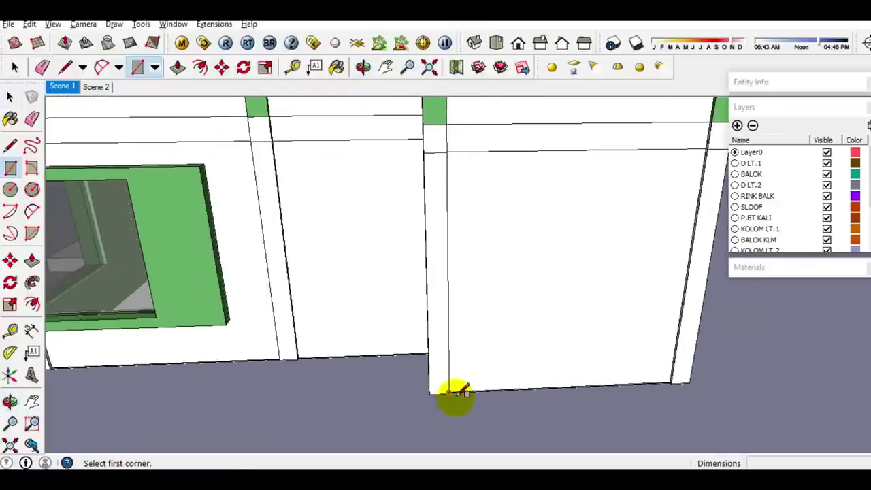
pyautogui.scroll(2, 453, 399)
pyautogui.click(349, 388)
pyautogui.scroll(-3, 406, 366)
pyautogui.moveTo(414, 340); pyautogui.dragTo(478, 222, button='middle')
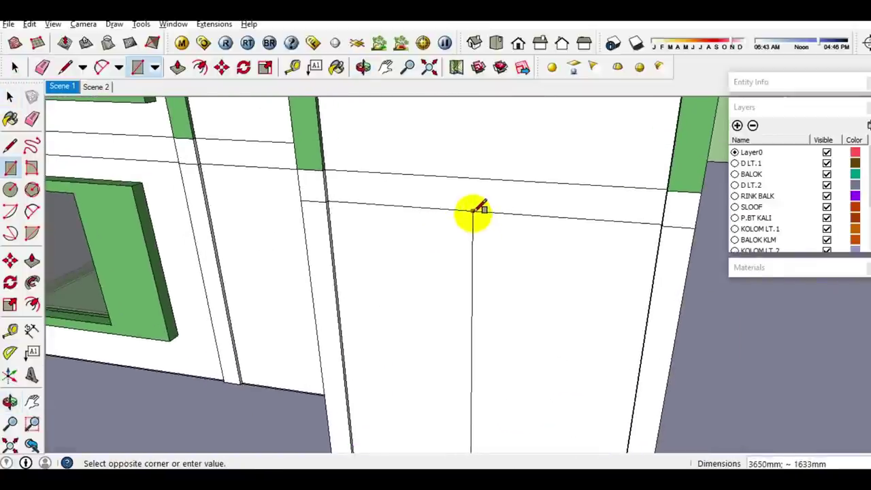
pyautogui.scroll(-1, 474, 209)
pyautogui.scroll(-1, 474, 209)
pyautogui.click(473, 212)
# - Push/Pull the rectangle outward into a tall box
pyautogui.press('space')
pyautogui.click(445, 340)
pyautogui.moveTo(445, 340)
pyautogui.mouseDown(button='middle')
pyautogui.moveTo(458, 256)
pyautogui.moveTo(445, 292)
pyautogui.mouseUp(button='middle')
pyautogui.scroll(1, 445, 298)
pyautogui.press('p')
pyautogui.click(445, 299)
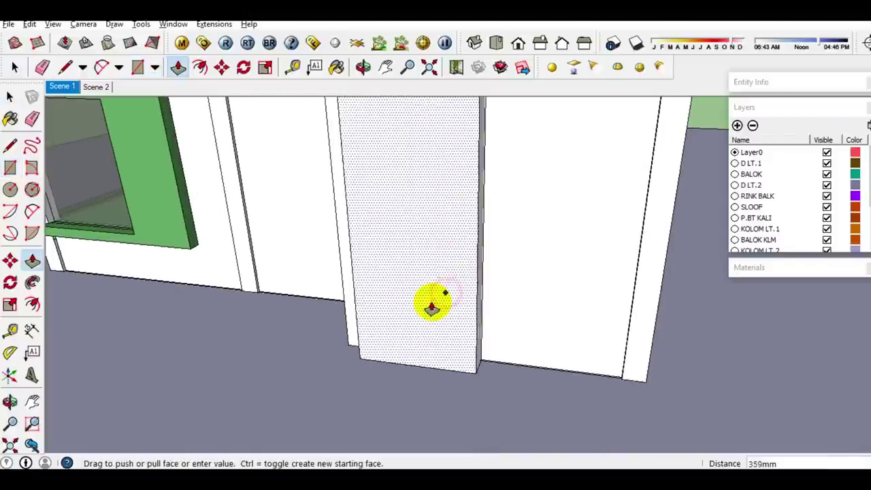
pyautogui.click(425, 310)
pyautogui.press('space')
# - Paint the box green Color_G14 and make it a group
pyautogui.press('b')
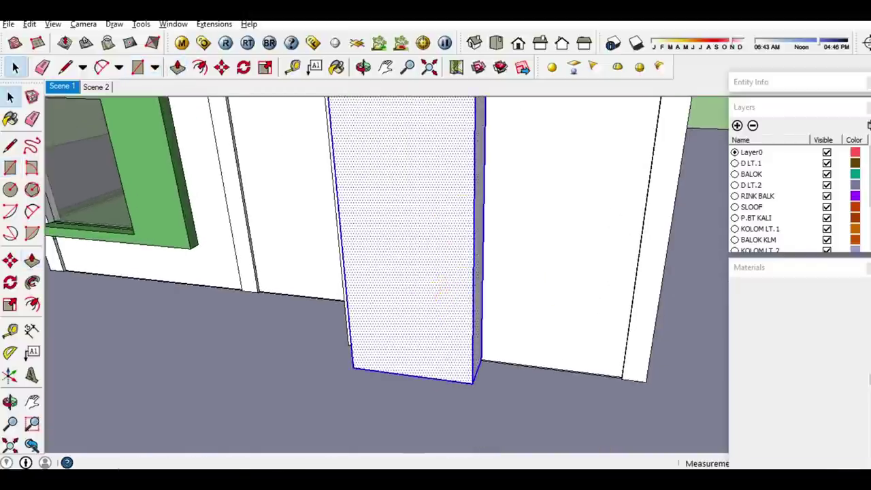
pyautogui.click(444, 288)
pyautogui.press('space')
pyautogui.rightClick(446, 286)
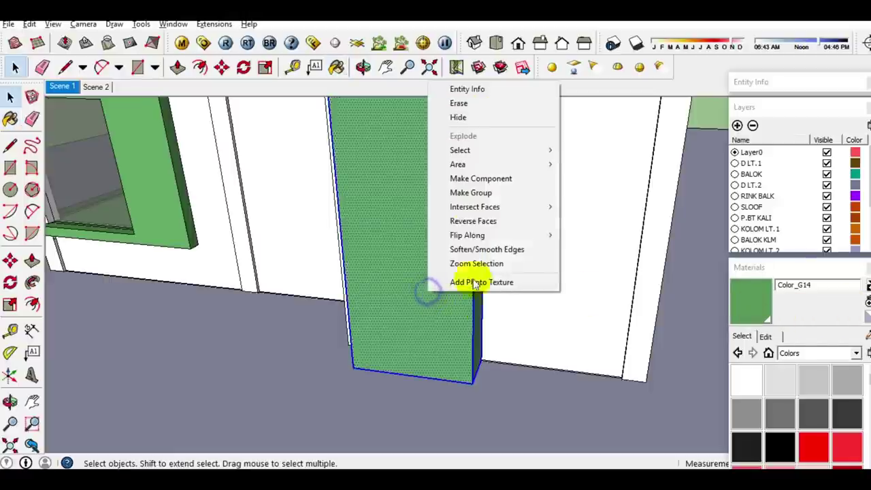
pyautogui.click(464, 192)
# - Copy the green box to sit beside the original
pyautogui.press('m')
pyautogui.scroll(2, 476, 366)
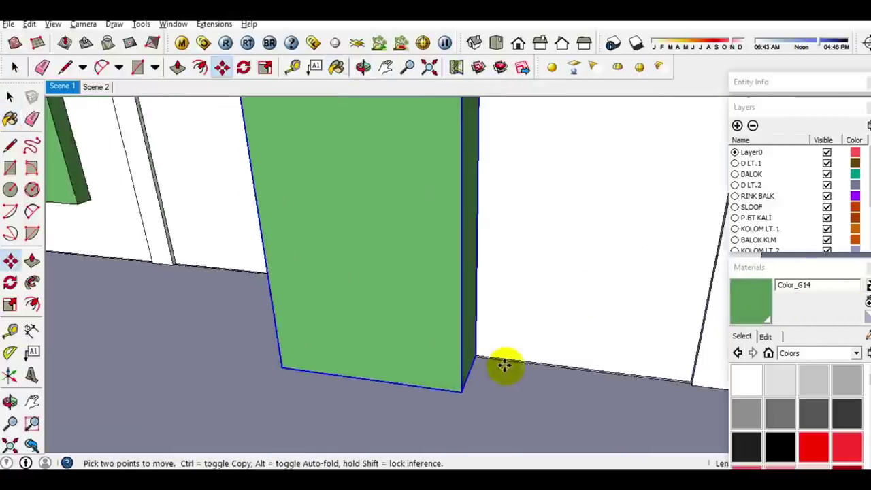
pyautogui.scroll(2, 470, 353)
pyautogui.scroll(-1, 464, 349)
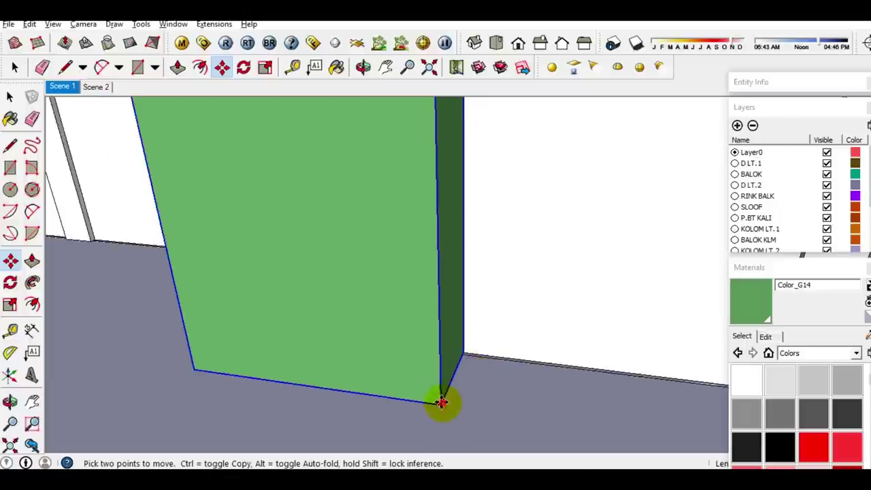
pyautogui.press('ctrl')
pyautogui.click(440, 406)
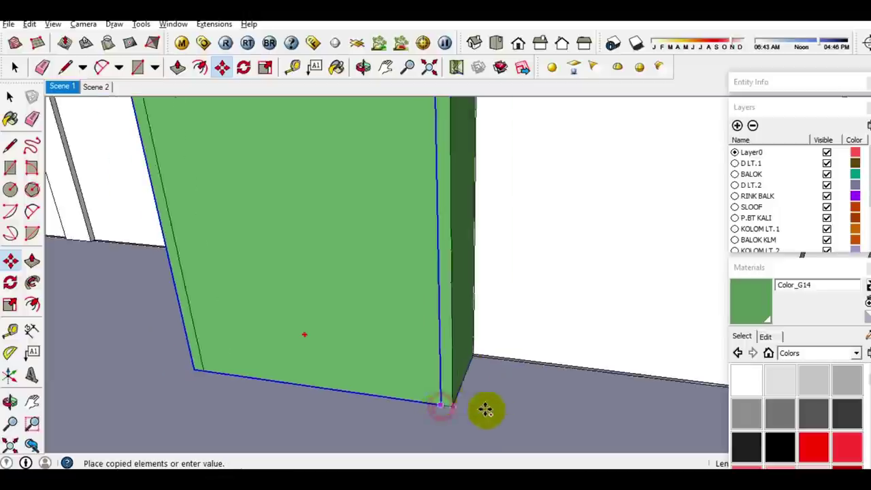
pyautogui.scroll(-3, 523, 412)
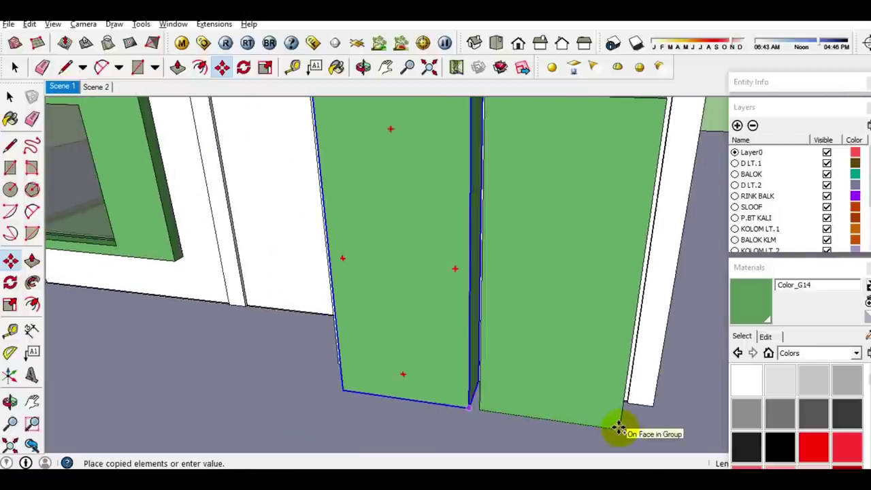
pyautogui.click(614, 424)
pyautogui.press('space')
pyautogui.moveTo(634, 424)
pyautogui.mouseDown(button='middle')
pyautogui.moveTo(642, 413)
pyautogui.moveTo(480, 421)
pyautogui.moveTo(510, 388)
pyautogui.moveTo(462, 385)
pyautogui.mouseUp(button='middle')
# - Copy the pair of green boxes up onto the upper floor
pyautogui.press('m')
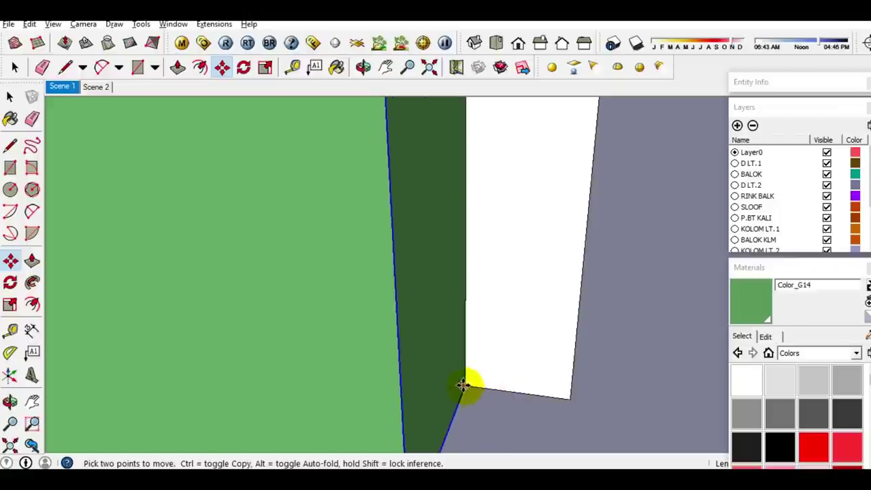
pyautogui.press('space')
pyautogui.scroll(-2, 497, 388)
pyautogui.scroll(-4, 443, 346)
pyautogui.moveTo(442, 346)
pyautogui.mouseDown(button='middle')
pyautogui.moveTo(461, 413)
pyautogui.moveTo(466, 332)
pyautogui.moveTo(374, 351)
pyautogui.mouseUp(button='middle')
pyautogui.press('m')
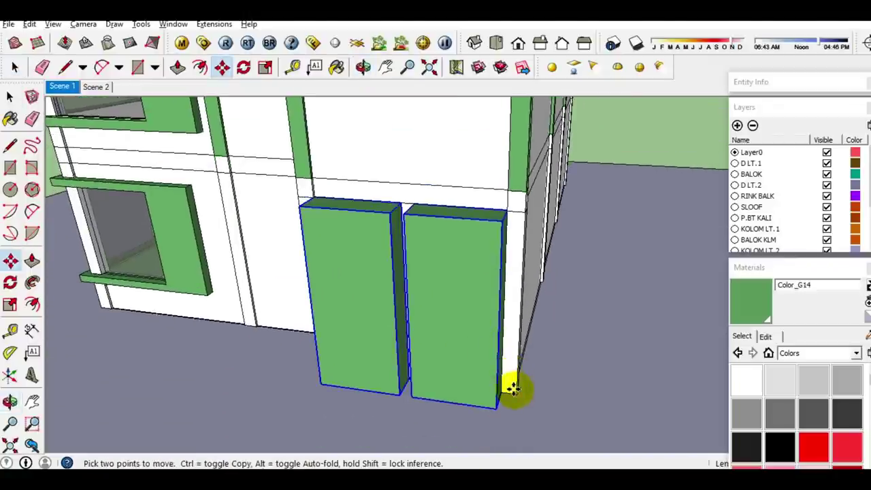
pyautogui.click(516, 392)
pyautogui.press('ctrl')
pyautogui.click(524, 196)
pyautogui.moveTo(521, 194)
pyautogui.mouseDown(button='middle')
pyautogui.moveTo(509, 237)
pyautogui.moveTo(578, 246)
pyautogui.moveTo(504, 325)
pyautogui.moveTo(437, 318)
pyautogui.mouseUp(button='middle')
pyautogui.press('space')
pyautogui.doubleClick(504, 325)
pyautogui.scroll(2, 496, 341)
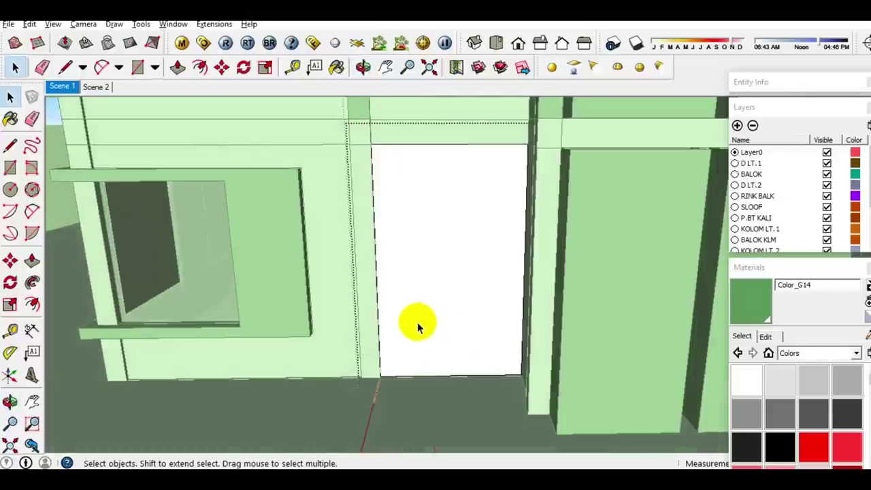
# - Place guides at 3321 mm and 770 mm above the door's bottom edge
pyautogui.press('t')
pyautogui.click(302, 166)
pyautogui.click(481, 375)
pyautogui.scroll(1, 348, 334)
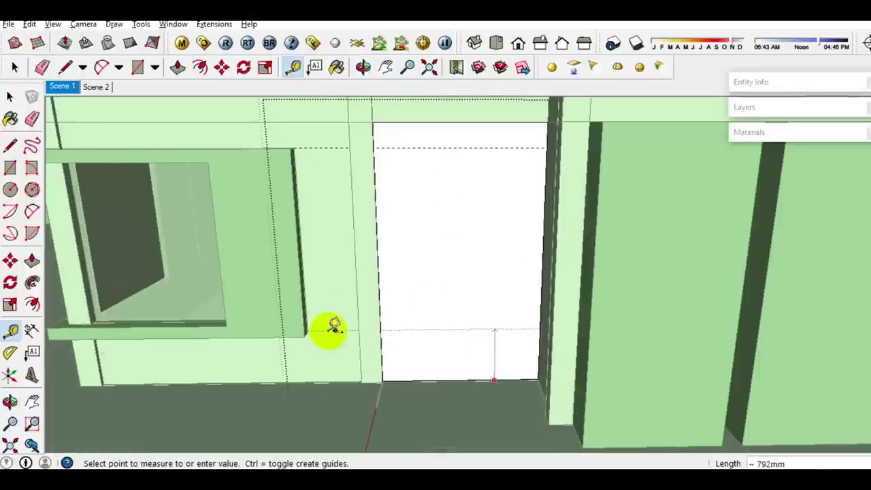
pyautogui.click(308, 330)
pyautogui.press('space')
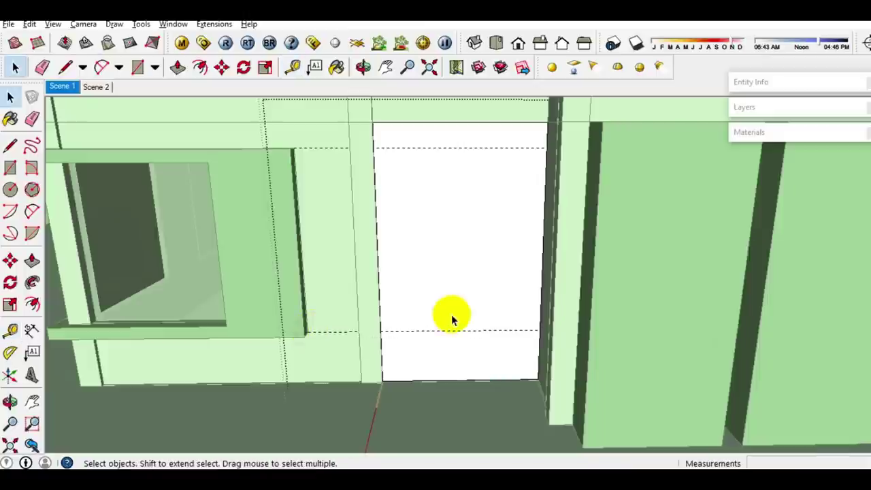
# - Offset the door panel face inward by 10 mm
pyautogui.click(397, 330)
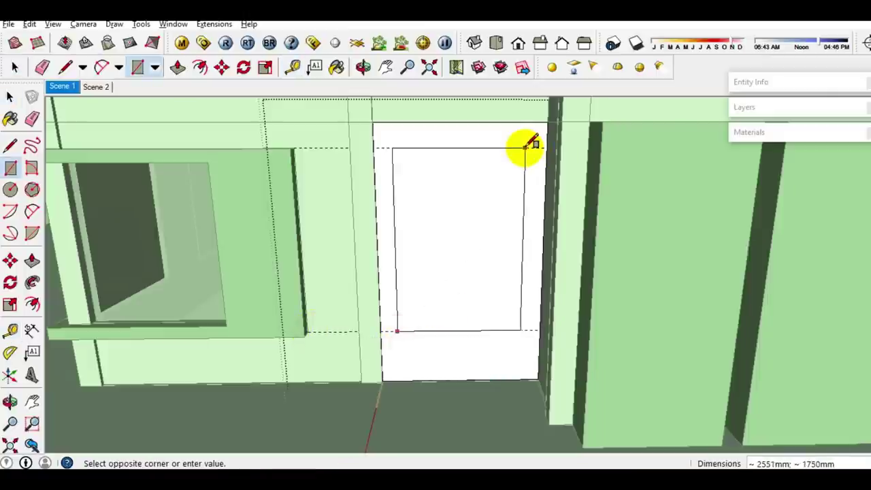
pyautogui.press('space')
pyautogui.click(477, 256)
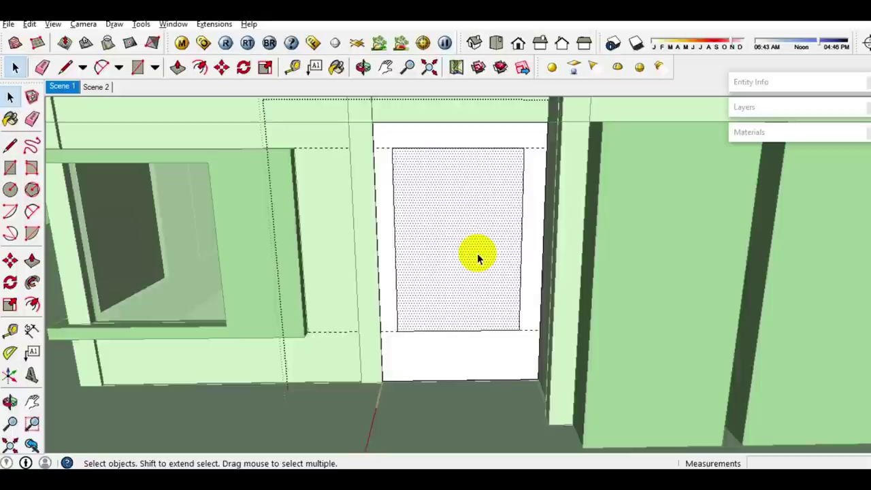
pyautogui.press('f')
pyautogui.write('10')
pyautogui.press('Return')
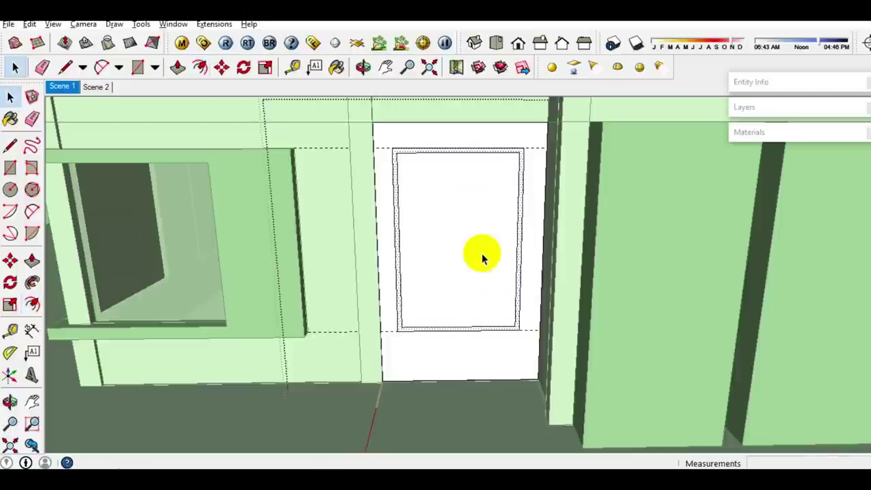
# - Copy the inner rectangle's right edge leftward to split the door vertically
pyautogui.click(521, 239)
pyautogui.scroll(4, 520, 234)
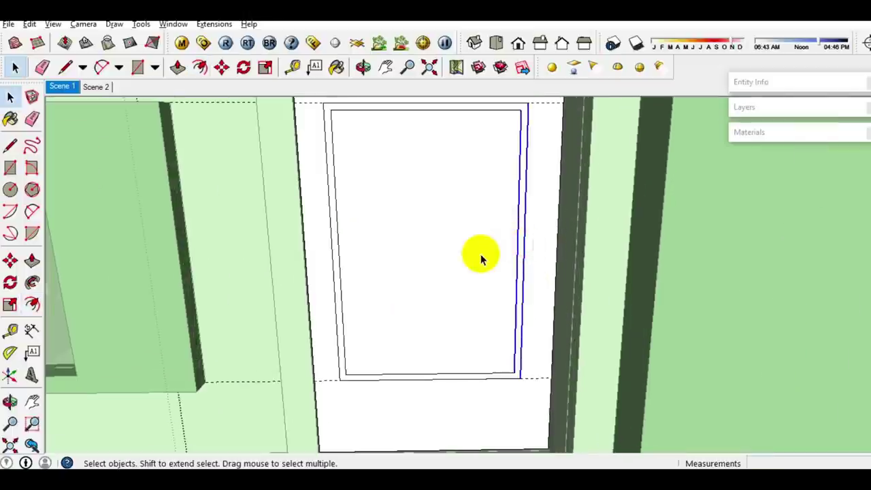
pyautogui.press('m')
pyautogui.press('ctrl')
pyautogui.click(479, 253)
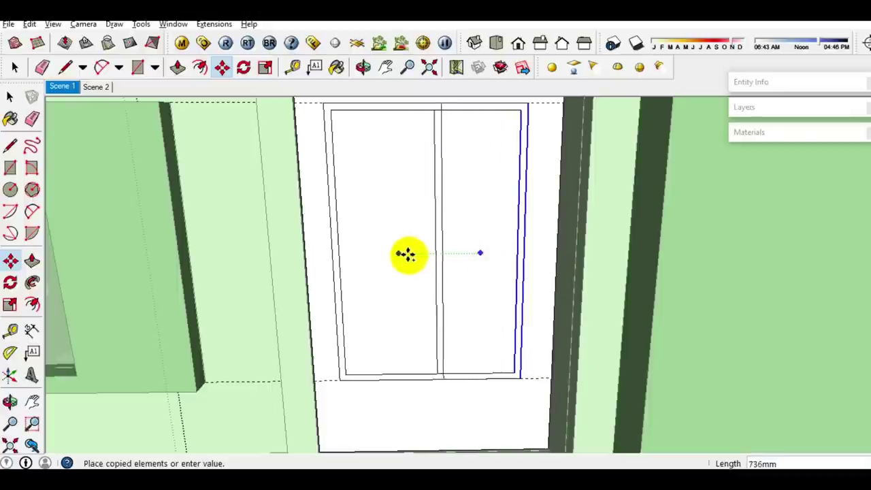
pyautogui.click(420, 255)
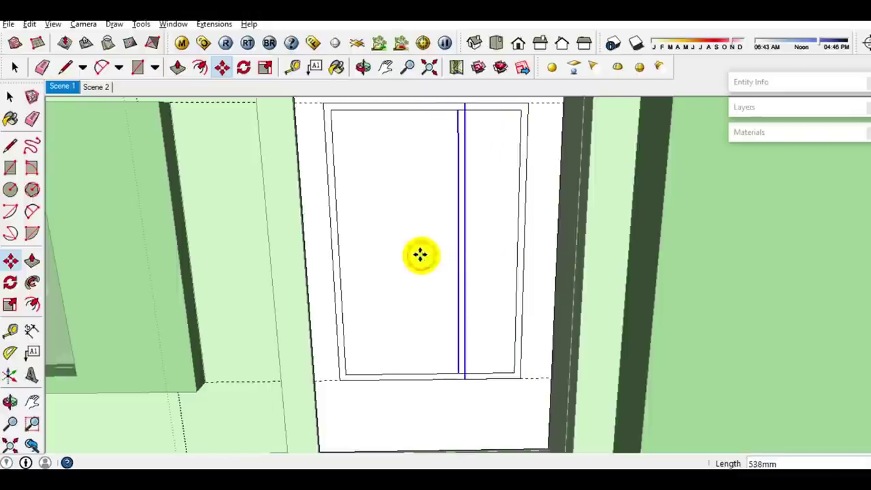
pyautogui.press('space')
# - Copy the top door-frame edge down to form a horizontal rail
pyautogui.press('r')
pyautogui.press('space')
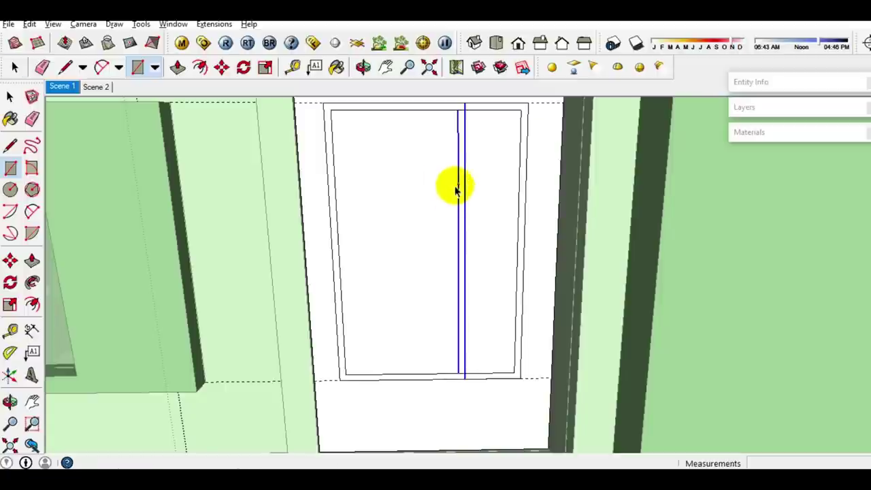
pyautogui.moveTo(404, 130); pyautogui.dragTo(325, 112, button='middle')
pyautogui.click(367, 129)
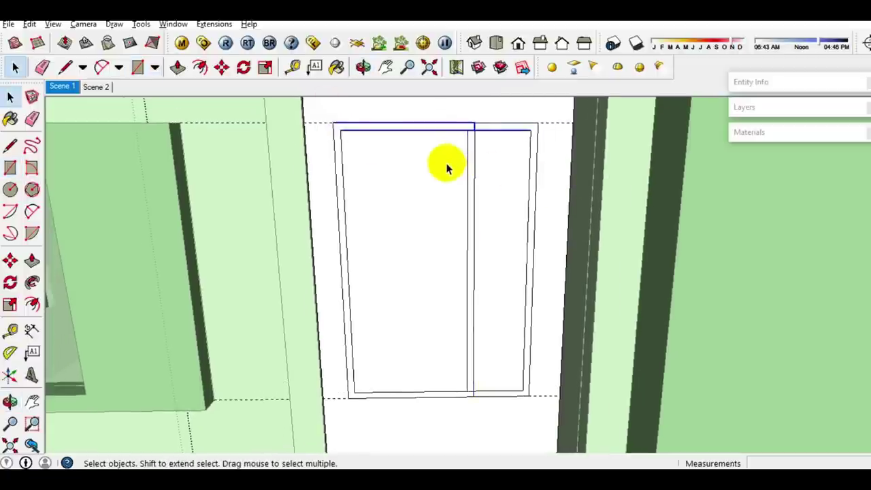
pyautogui.moveTo(307, 102); pyautogui.dragTo(479, 143)
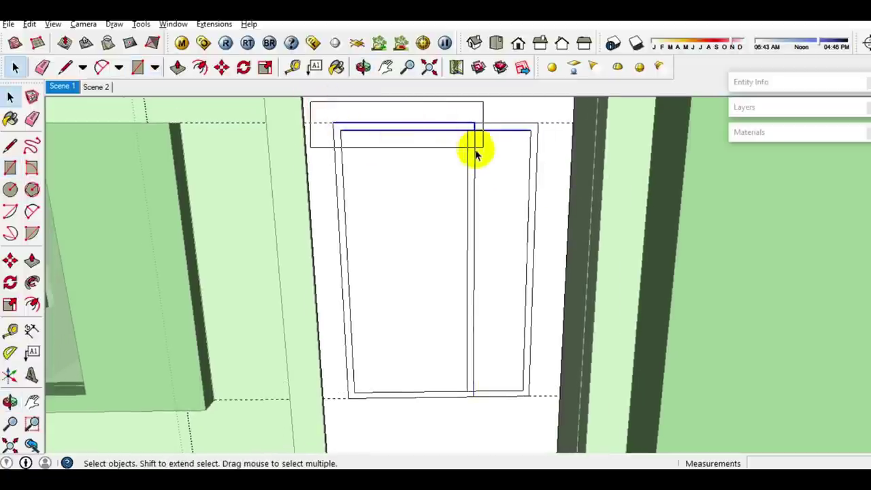
pyautogui.press('m')
pyautogui.click(420, 164)
pyautogui.press('ctrl')
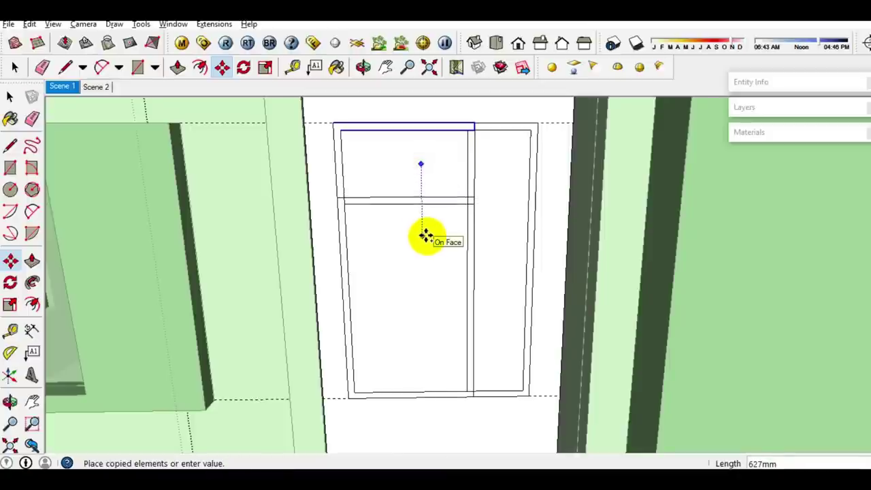
pyautogui.click(425, 235)
pyautogui.press('space')
# - Erase the extra line segments around the new rail
pyautogui.moveTo(426, 233); pyautogui.dragTo(472, 136, button='middle')
pyautogui.scroll(1, 472, 136)
pyautogui.scroll(-1, 472, 139)
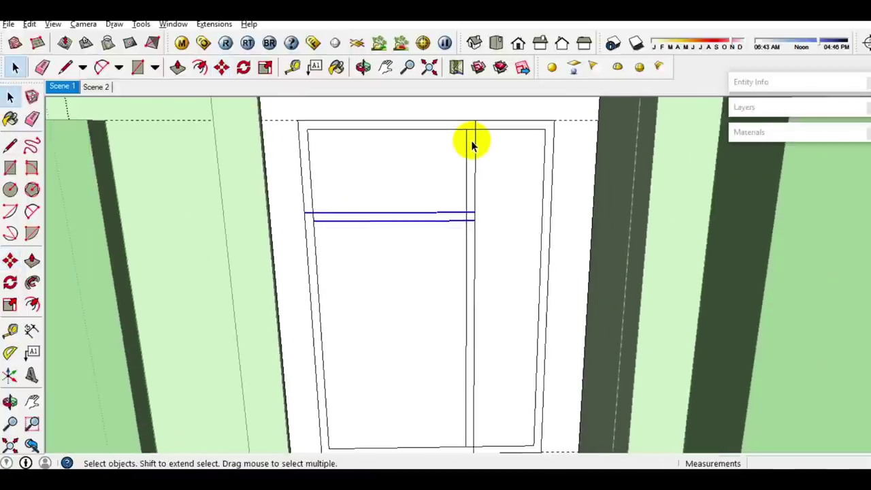
pyautogui.press('e')
pyautogui.scroll(2, 472, 130)
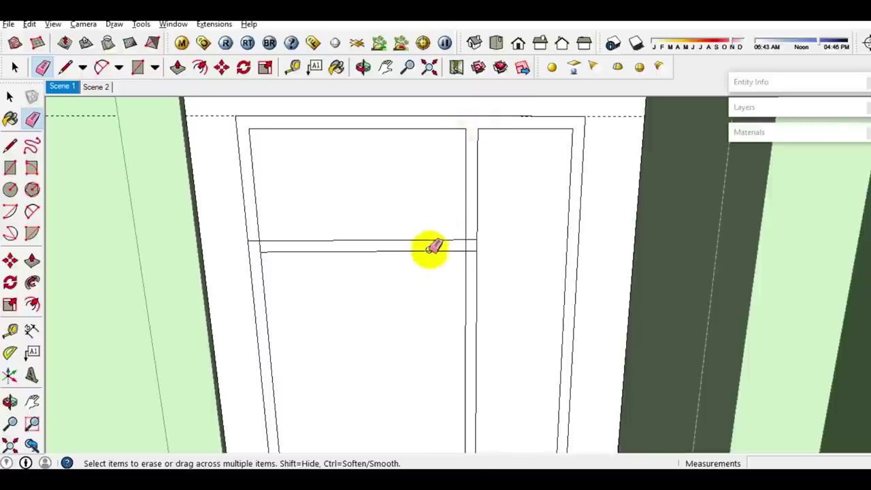
pyautogui.scroll(1, 468, 246)
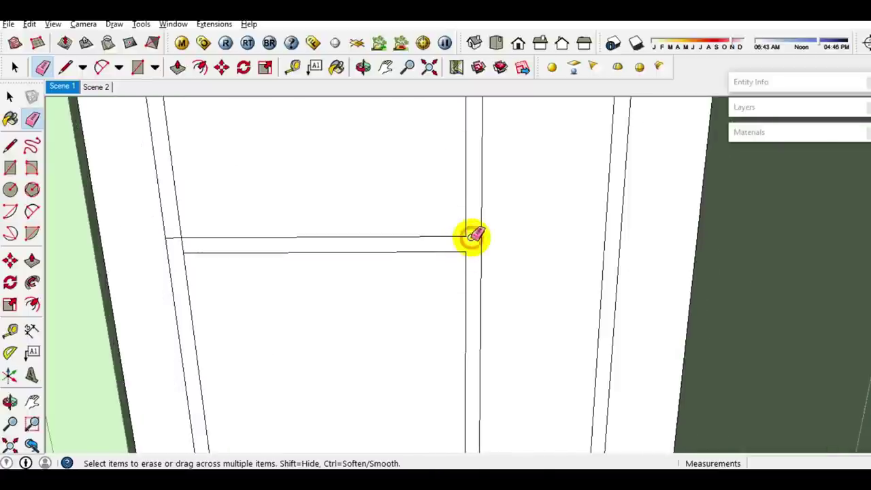
pyautogui.moveTo(474, 236); pyautogui.dragTo(278, 246, button='middle')
pyautogui.scroll(1, 278, 247)
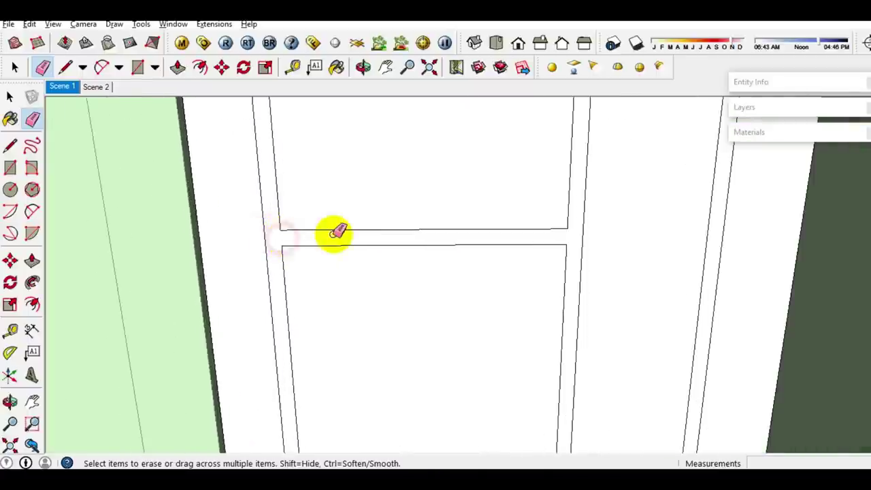
pyautogui.scroll(-2, 326, 233)
pyautogui.moveTo(383, 233)
pyautogui.mouseDown(button='middle')
pyautogui.moveTo(467, 398)
pyautogui.moveTo(496, 399)
pyautogui.mouseUp(button='middle')
pyautogui.scroll(2, 469, 377)
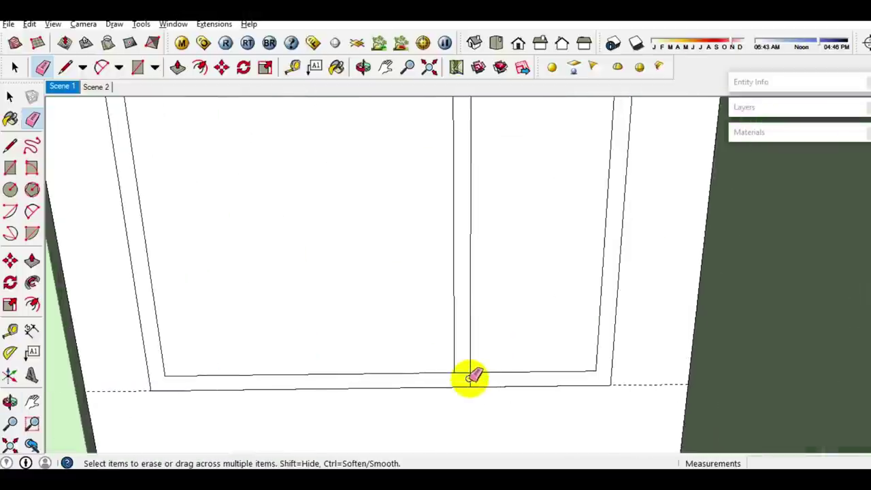
pyautogui.press('space')
pyautogui.scroll(-4, 468, 373)
pyautogui.scroll(1, 467, 340)
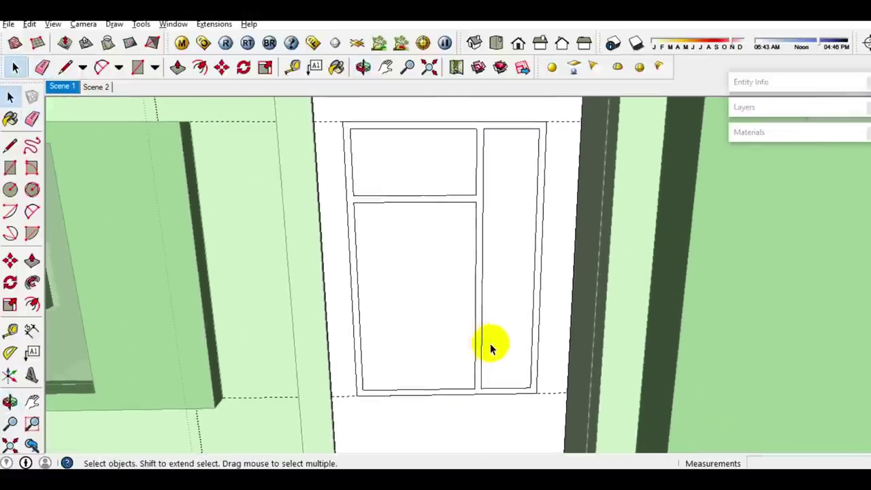
# - Push the right, lower-left and upper-left door panels in 150 mm
pyautogui.click(507, 355)
pyautogui.press('p')
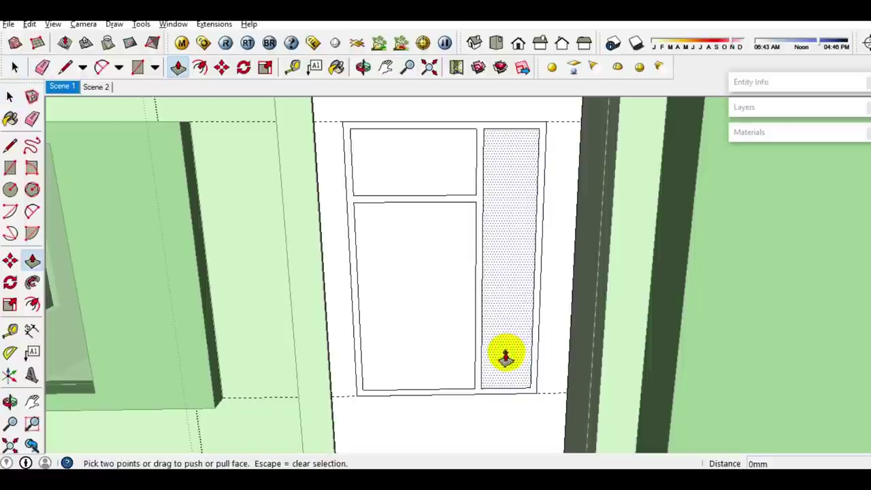
pyautogui.click(505, 355)
pyautogui.click(500, 299)
pyautogui.doubleClick(437, 340)
pyautogui.doubleClick(447, 179)
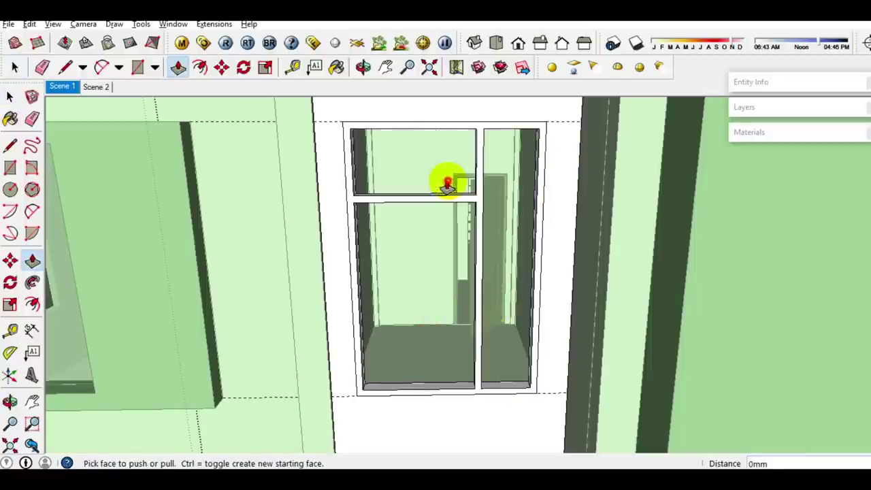
pyautogui.press('space')
# - Push the door frame face back
pyautogui.scroll(3, 381, 398)
pyautogui.scroll(2, 368, 401)
pyautogui.click(358, 391)
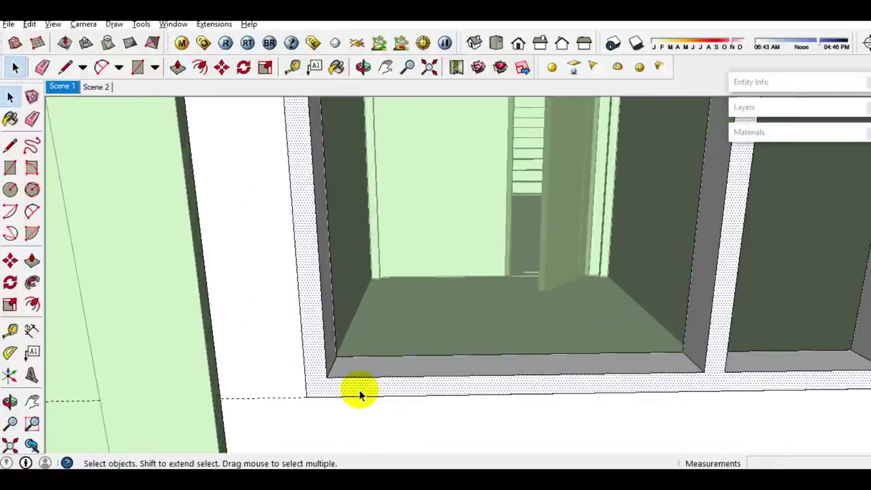
pyautogui.press('p')
pyautogui.click(361, 384)
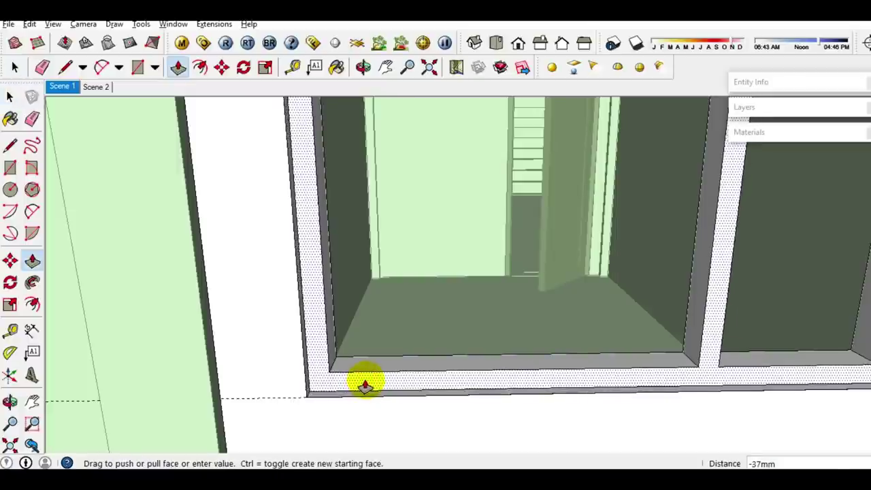
pyautogui.write('15')
pyautogui.press('Return')
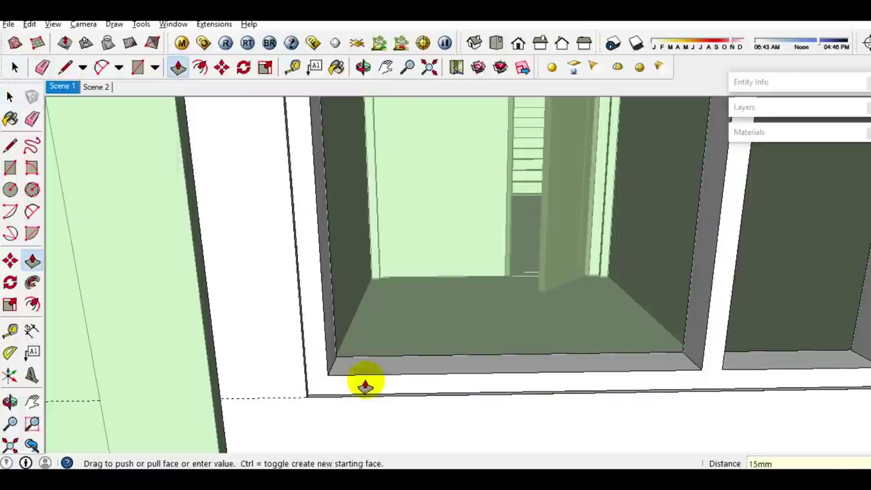
pyautogui.press('space')
# - Group the door frame geometry and paint it green Color_G14
pyautogui.scroll(-2, 370, 383)
pyautogui.scroll(-3, 404, 383)
pyautogui.moveTo(418, 382); pyautogui.dragTo(404, 236, button='middle')
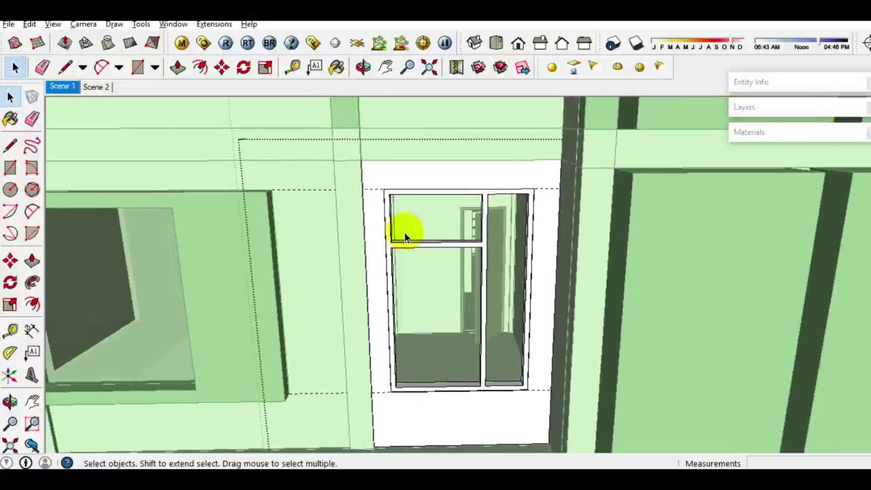
pyautogui.moveTo(377, 183); pyautogui.dragTo(533, 404)
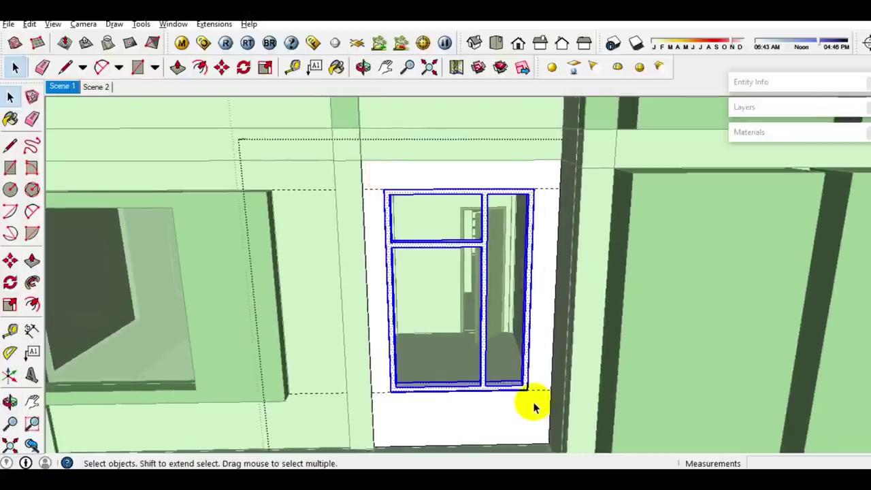
pyautogui.scroll(2, 486, 376)
pyautogui.scroll(2, 482, 393)
pyautogui.rightClick(482, 391)
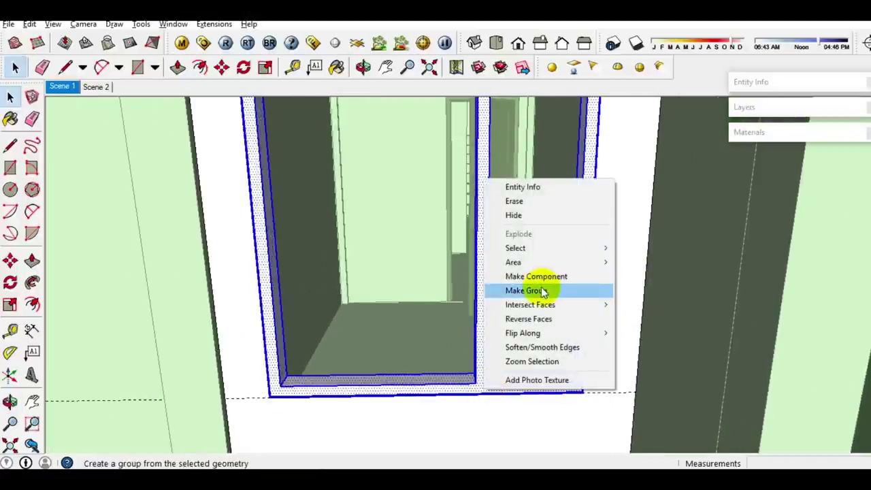
pyautogui.click(542, 289)
pyautogui.press('b')
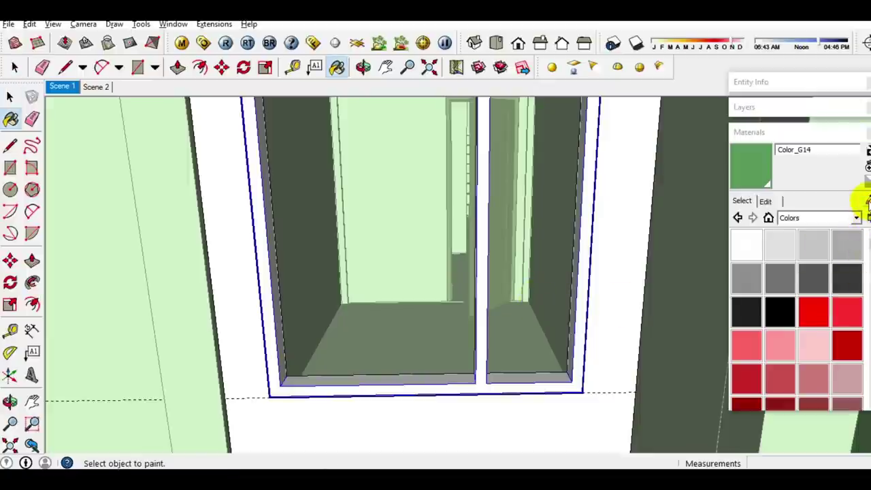
pyautogui.click(577, 371)
pyautogui.press('space')
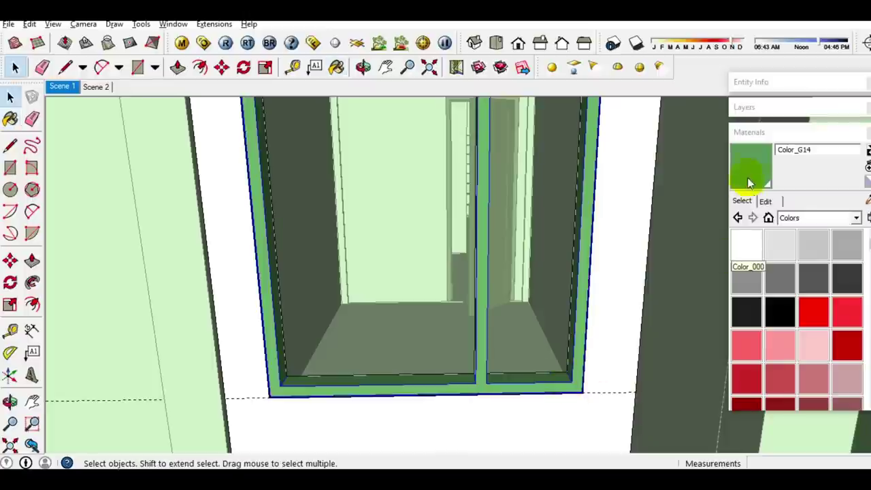
# - Draw a line to fill the frame's lower-left opening with a pane face
pyautogui.scroll(2, 369, 370)
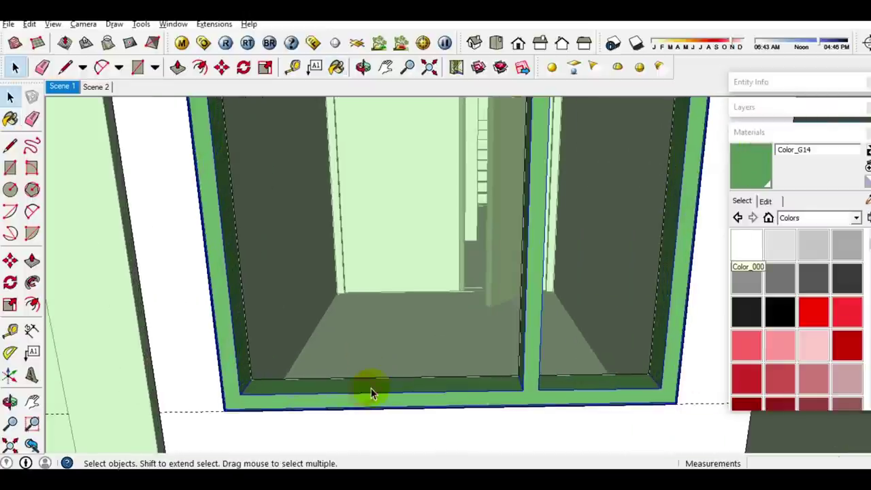
pyautogui.click(381, 398)
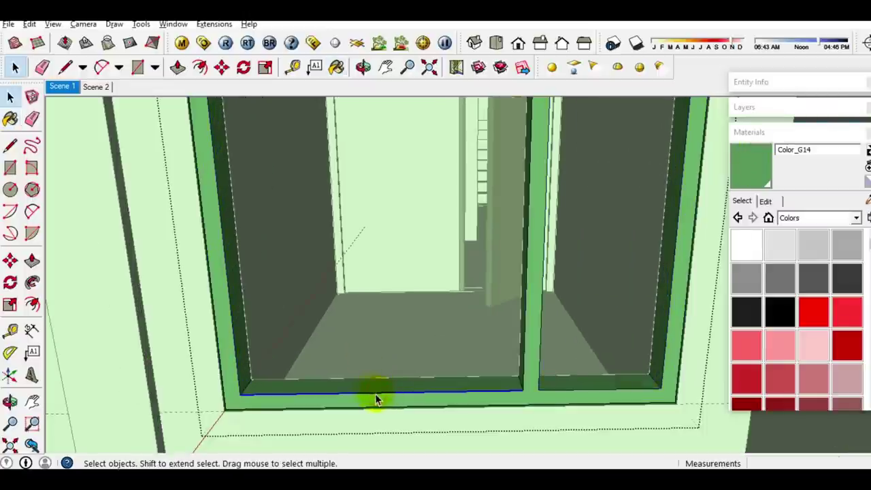
pyautogui.press('l')
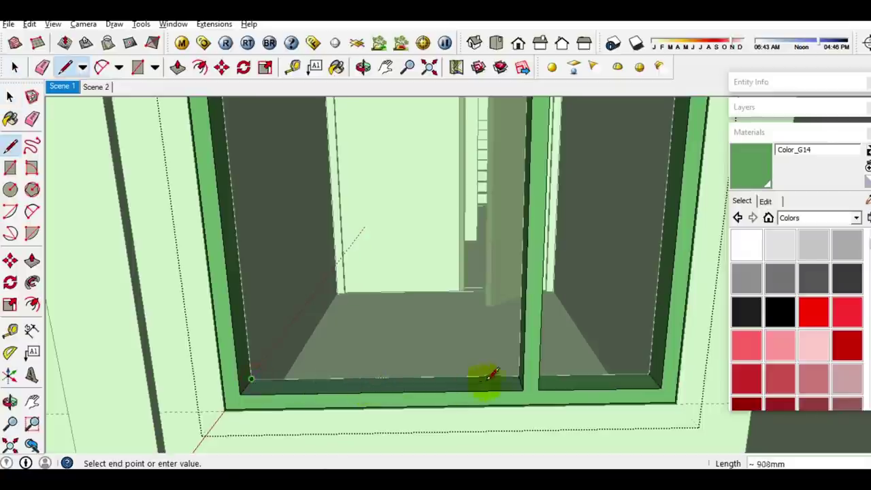
pyautogui.click(521, 371)
pyautogui.press('space')
# - Group the lower-left panel face, then close the right opening with a face and group it
pyautogui.rightClick(440, 345)
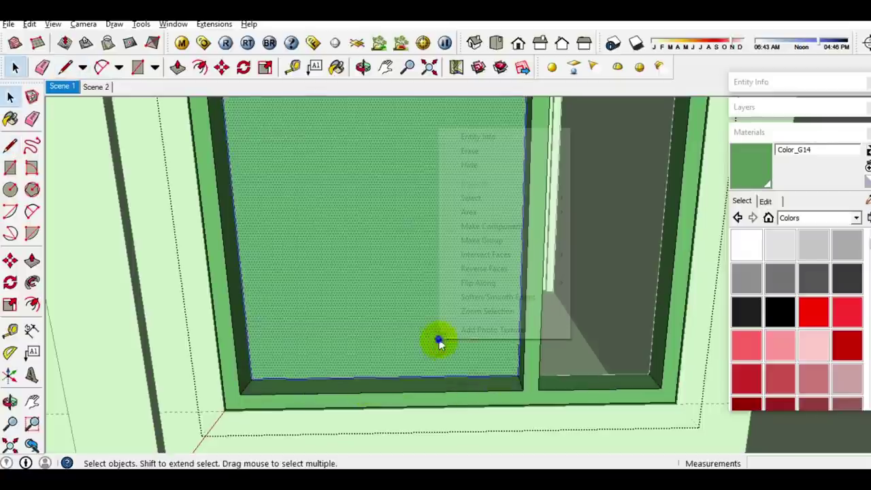
pyautogui.click(497, 240)
pyautogui.moveTo(535, 310); pyautogui.dragTo(496, 365, button='middle')
pyautogui.scroll(2, 453, 383)
pyautogui.scroll(2, 453, 384)
pyautogui.press('l')
pyautogui.scroll(1, 453, 389)
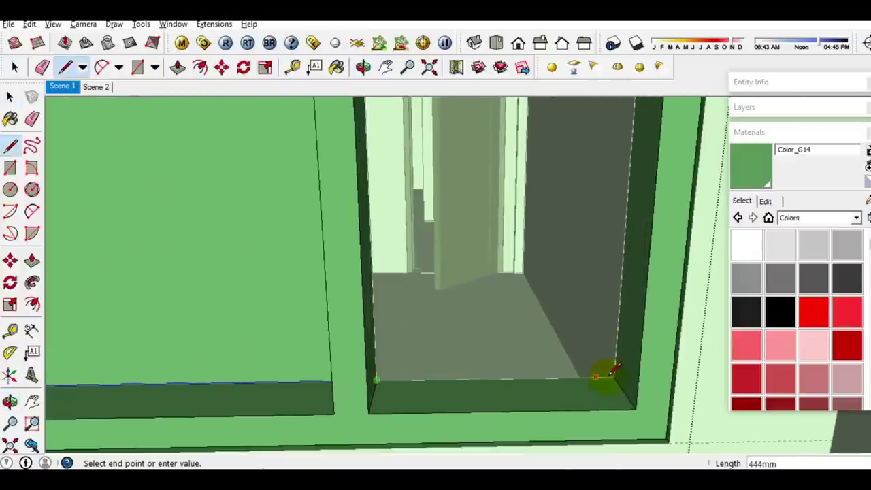
pyautogui.click(593, 376)
pyautogui.press('space')
pyautogui.click(535, 320)
pyautogui.rightClick(539, 109)
pyautogui.click(581, 223)
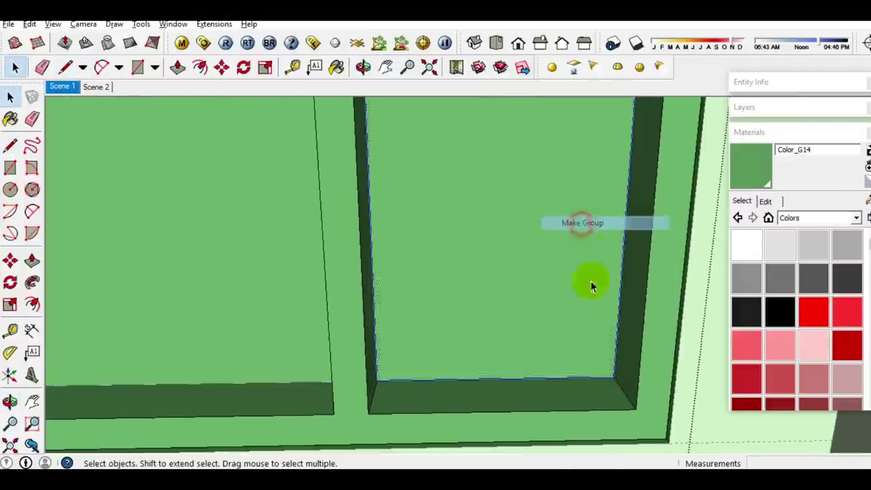
# - Fill the door's upper opening with a face and group it
pyautogui.scroll(-3, 593, 256)
pyautogui.moveTo(544, 295); pyautogui.dragTo(304, 245, button='middle')
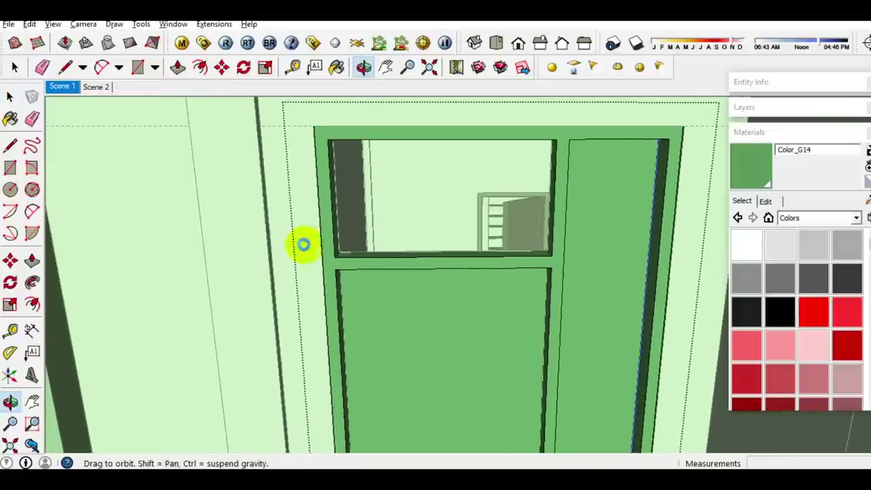
pyautogui.scroll(1, 327, 253)
pyautogui.scroll(1, 379, 256)
pyautogui.scroll(-1, 379, 256)
pyautogui.press('l')
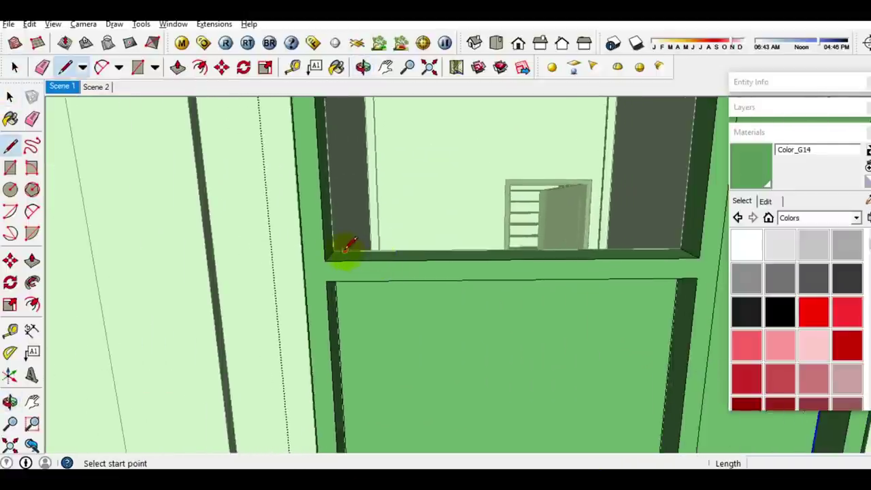
pyautogui.click(681, 247)
pyautogui.press('space')
pyautogui.rightClick(583, 197)
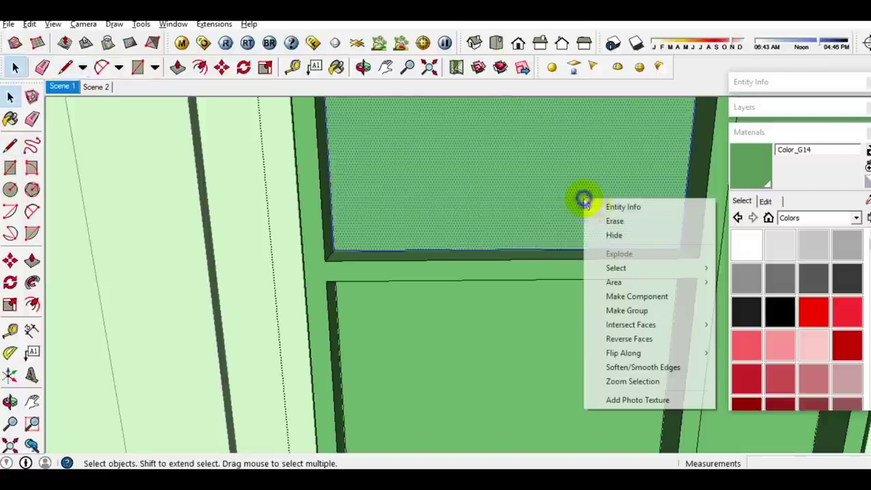
pyautogui.click(628, 309)
# - Move the inner panel face about 68 mm into the opening
pyautogui.moveTo(628, 313)
pyautogui.mouseDown(button='middle')
pyautogui.moveTo(440, 247)
pyautogui.moveTo(480, 247)
pyautogui.mouseUp(button='middle')
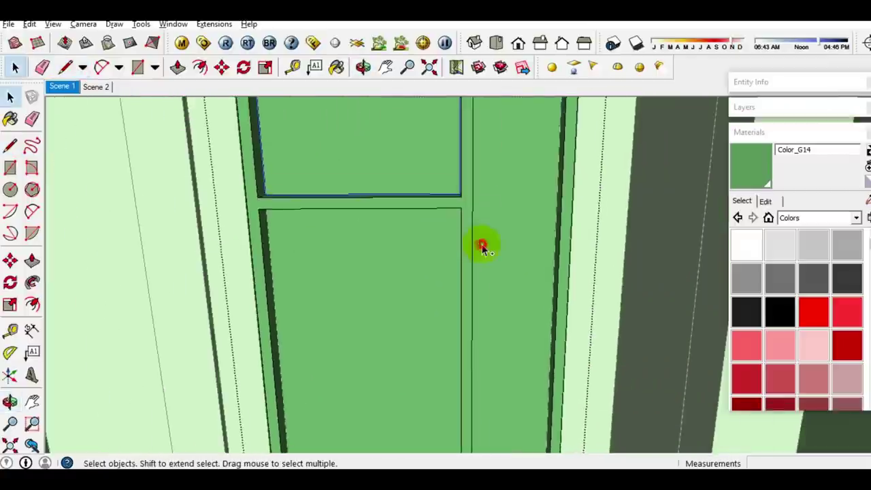
pyautogui.scroll(-3, 408, 258)
pyautogui.scroll(3, 401, 297)
pyautogui.scroll(2, 399, 305)
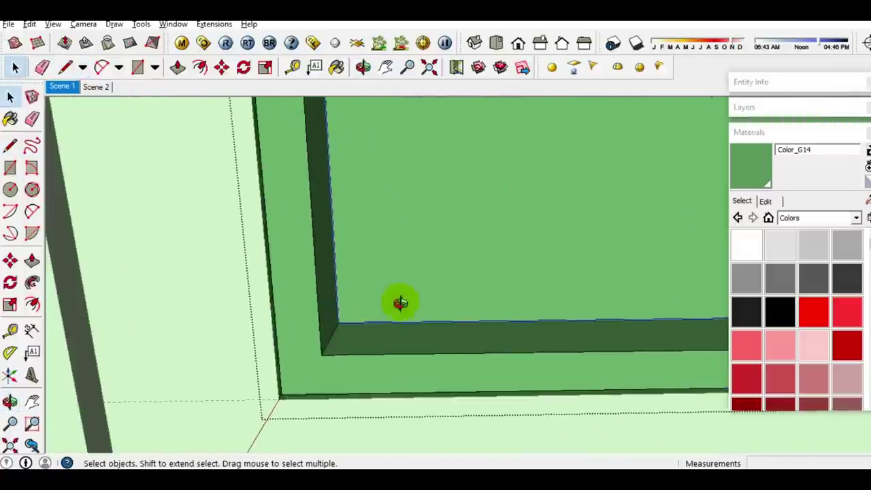
pyautogui.scroll(2, 359, 340)
pyautogui.press('m')
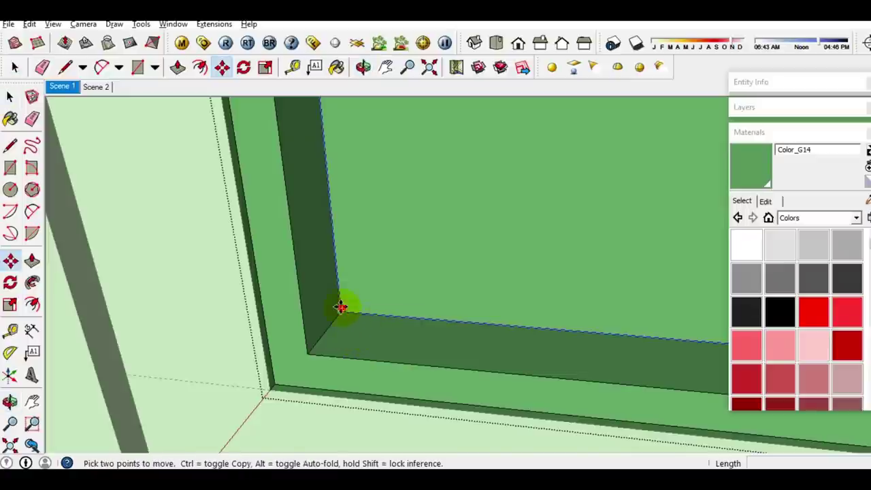
pyautogui.moveTo(340, 306); pyautogui.dragTo(326, 328)
pyautogui.scroll(-3, 356, 318)
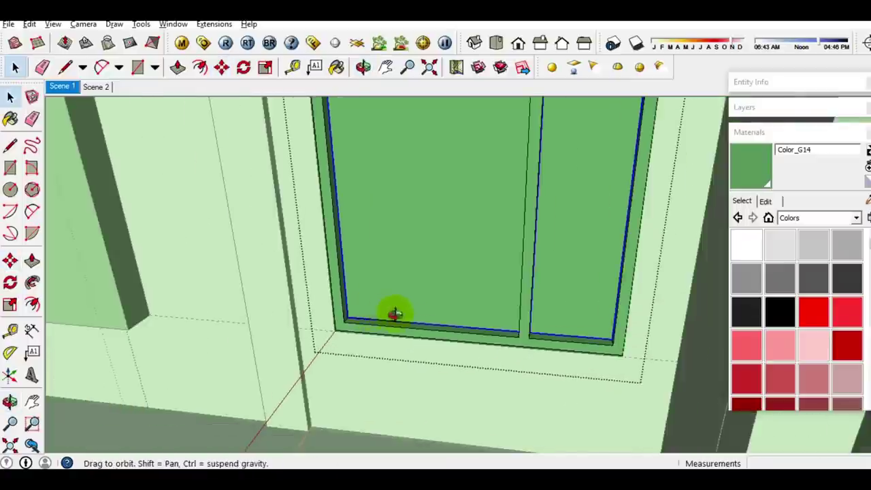
pyautogui.moveTo(394, 311); pyautogui.dragTo(402, 305, button='middle')
# - Sample Translucent_Glass_Gray from existing glass and paint the window panes with it
pyautogui.press('b')
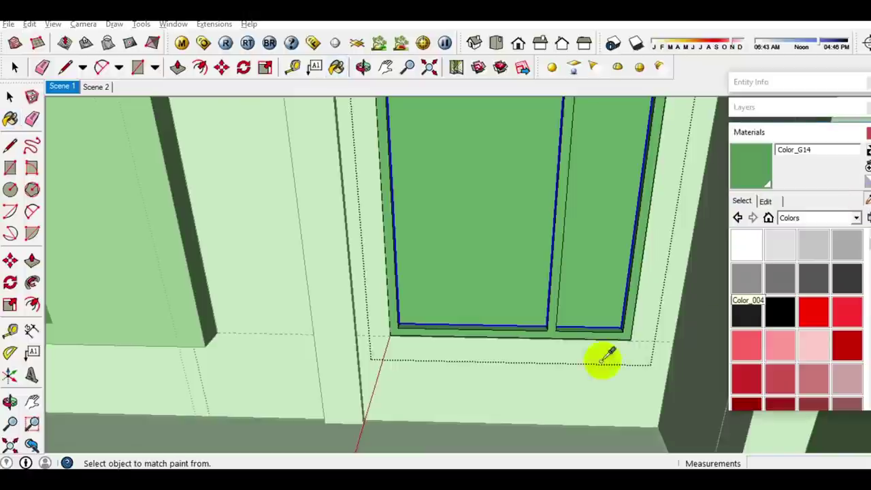
pyautogui.scroll(-3, 605, 358)
pyautogui.moveTo(447, 340); pyautogui.dragTo(515, 347, button='middle')
pyautogui.keyDown('alt'); pyautogui.click(461, 311); pyautogui.keyUp('alt')
pyautogui.click(636, 287)
pyautogui.press('space')
pyautogui.scroll(3, 670, 301)
pyautogui.click(751, 132)
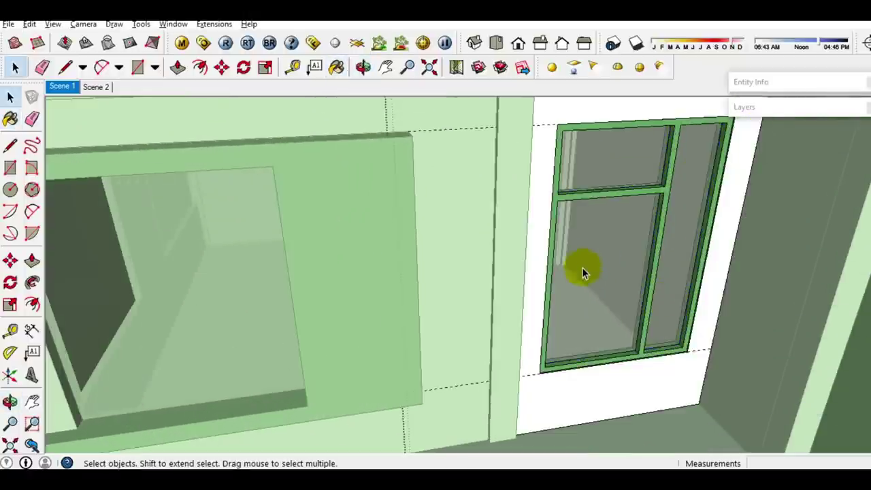
pyautogui.scroll(-3, 581, 272)
pyautogui.scroll(3, 565, 173)
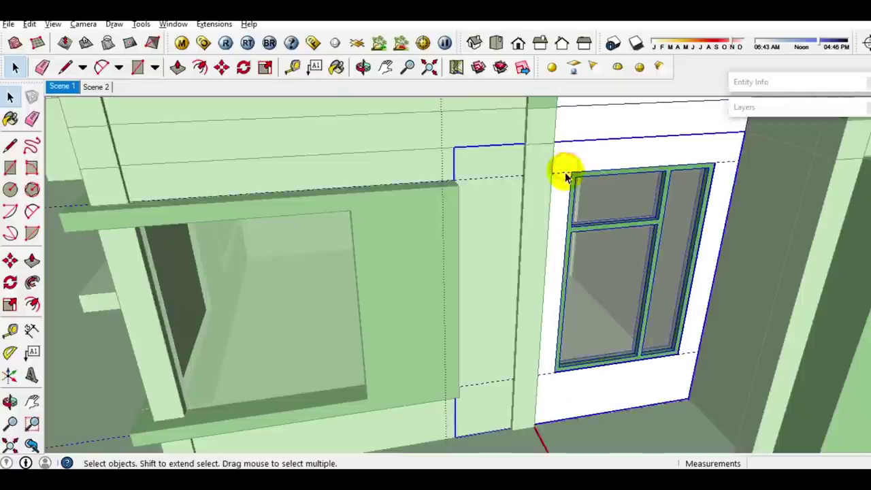
# - Open the wall group around the window and erase its stray edges
pyautogui.doubleClick(563, 175)
pyautogui.press('e')
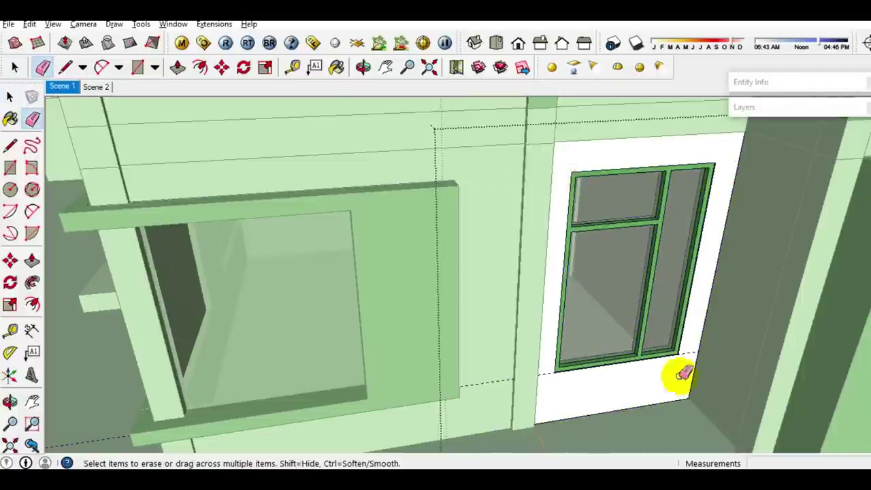
pyautogui.press('space')
pyautogui.scroll(-3, 614, 336)
pyautogui.scroll(-3, 613, 336)
pyautogui.moveTo(614, 336)
pyautogui.mouseDown(button='middle')
pyautogui.moveTo(578, 327)
pyautogui.moveTo(673, 269)
pyautogui.mouseUp(button='middle')
# - Open the first pole group and sample the green Color_G14 paint
pyautogui.doubleClick(673, 270)
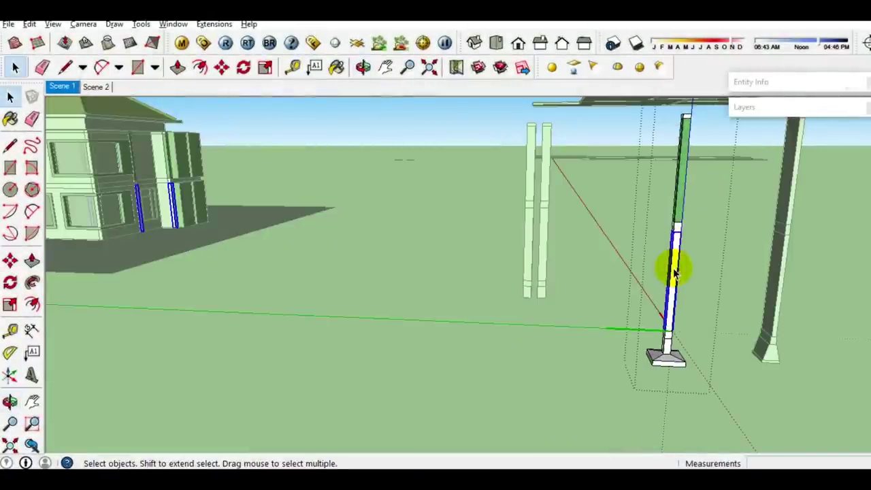
pyautogui.press('b')
pyautogui.scroll(3, 670, 266)
pyautogui.scroll(3, 671, 275)
pyautogui.press('space')
pyautogui.click(673, 279)
pyautogui.scroll(-2, 672, 273)
pyautogui.moveTo(671, 272); pyautogui.dragTo(570, 277, button='middle')
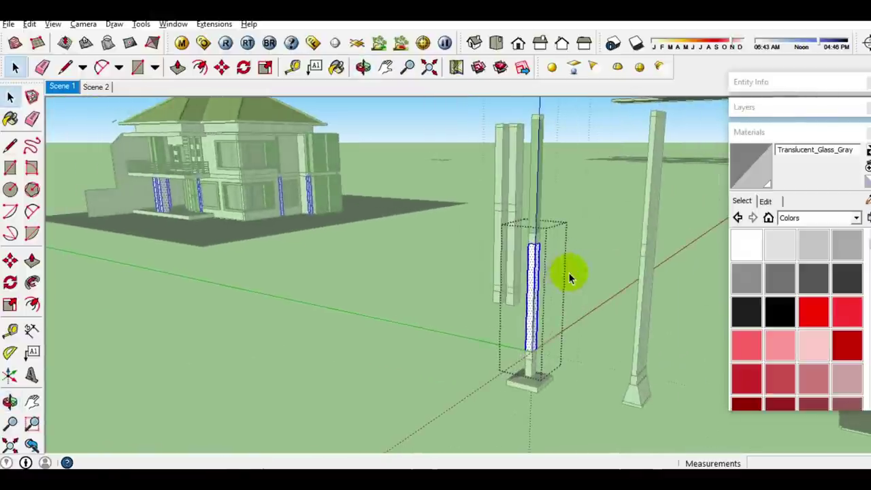
pyautogui.click(867, 198)
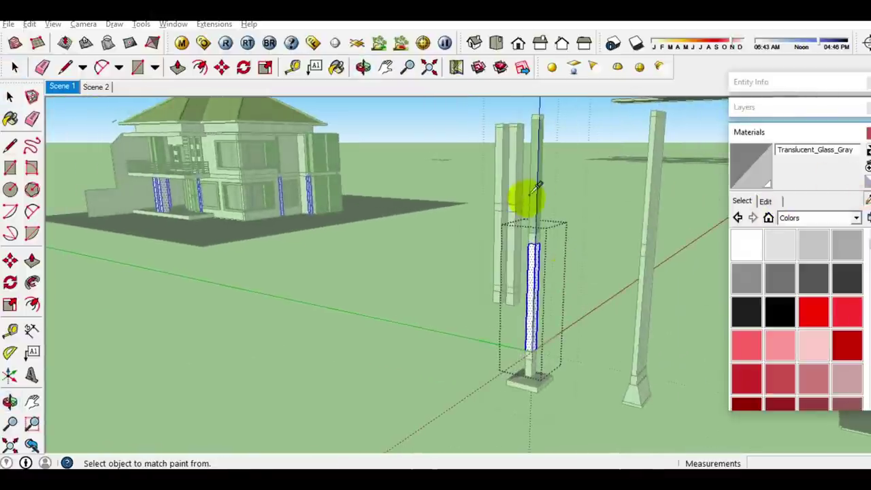
pyautogui.click(538, 273)
pyautogui.press('space')
# - Paint the first pole's small block Color_G14 green
pyautogui.scroll(2, 537, 238)
pyautogui.scroll(2, 532, 238)
pyautogui.doubleClick(531, 237)
pyautogui.click(748, 170)
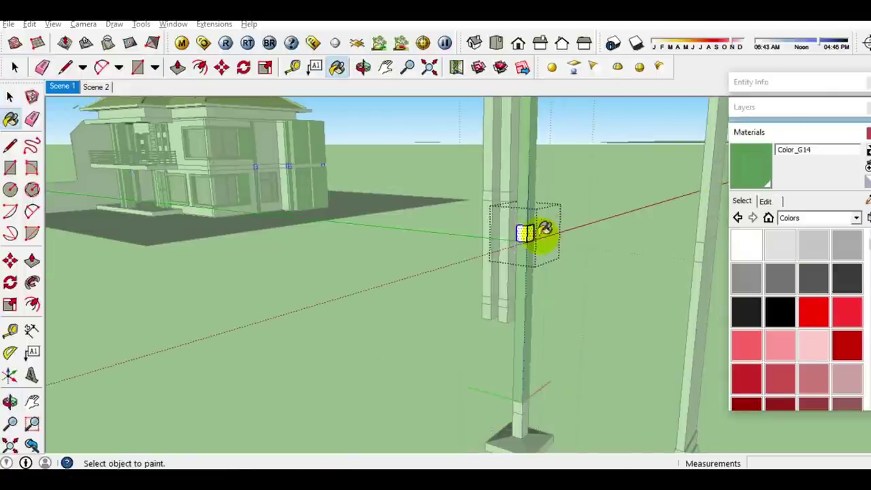
pyautogui.click(532, 238)
pyautogui.scroll(-3, 530, 237)
pyautogui.press('space')
pyautogui.scroll(-2, 578, 253)
# - Paint the second pole's small block Color_G14 green
pyautogui.click(592, 252)
pyautogui.doubleClick(592, 252)
pyautogui.scroll(1, 590, 238)
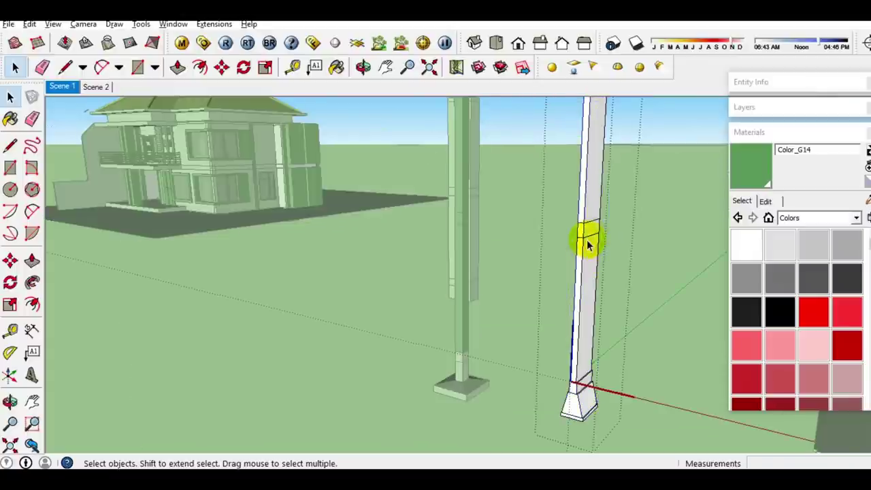
pyautogui.doubleClick(592, 231)
pyautogui.press('b')
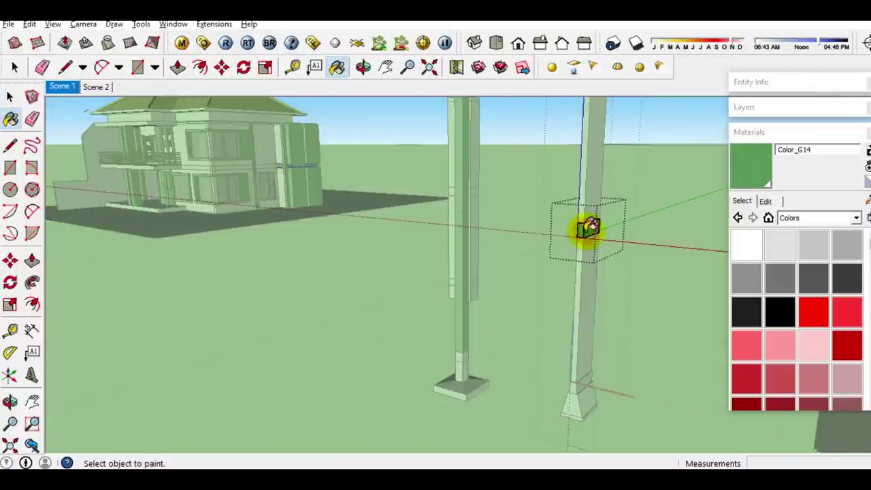
pyautogui.click(588, 230)
pyautogui.press('space')
pyautogui.click(591, 291)
# - Paint the lower pole segment yellow-green Color_E09
pyautogui.click(585, 272)
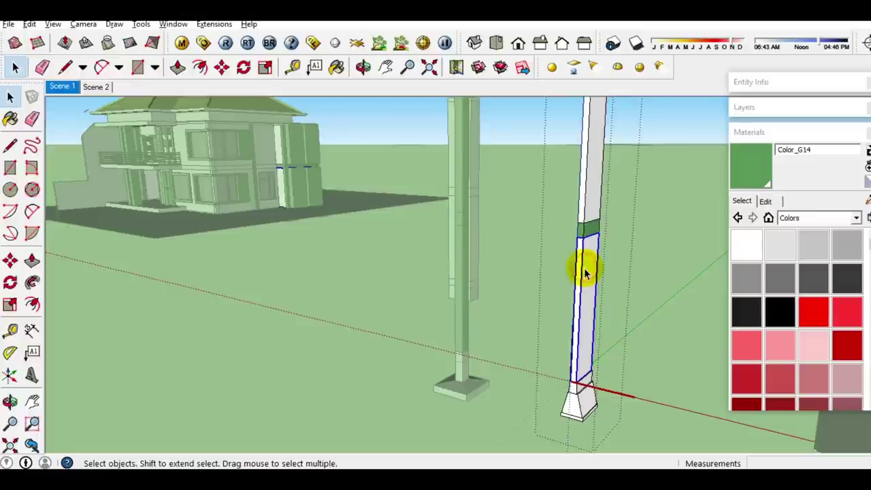
pyautogui.doubleClick(585, 272)
pyautogui.press('b')
pyautogui.scroll(-5, 754, 306)
pyautogui.click(818, 300)
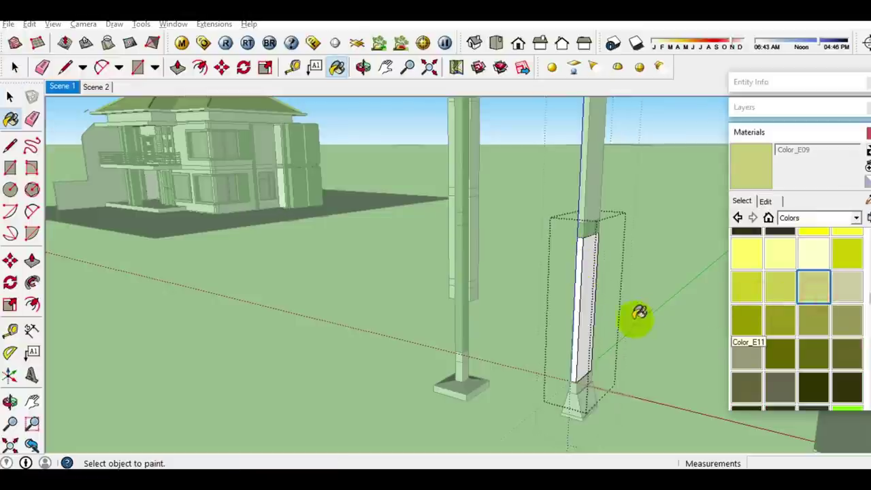
pyautogui.click(579, 319)
pyautogui.press('space')
pyautogui.press('b')
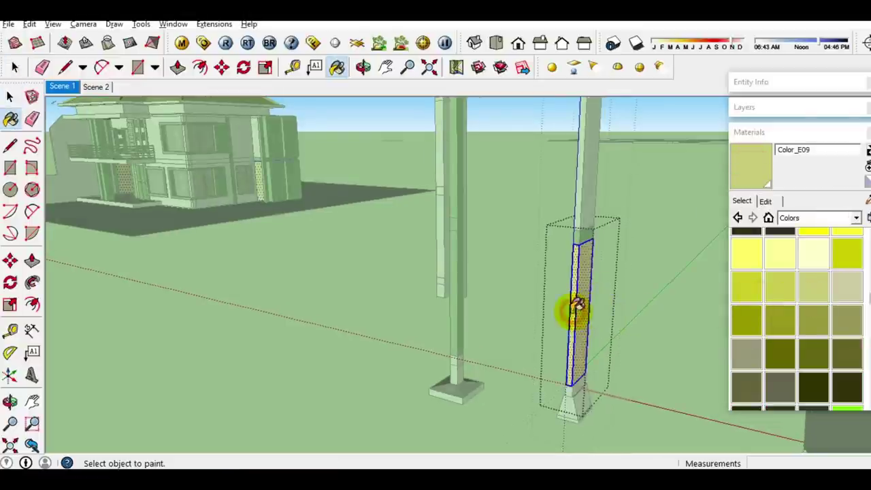
pyautogui.press('space')
pyautogui.click(775, 150)
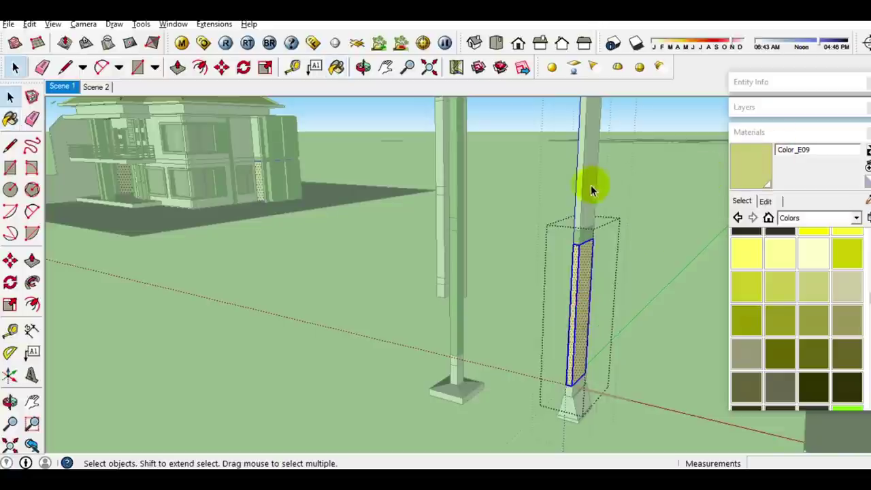
# - Give the pole's upper segment Color_E09, lightened in the colour settings
pyautogui.doubleClick(590, 190)
pyautogui.click(760, 167)
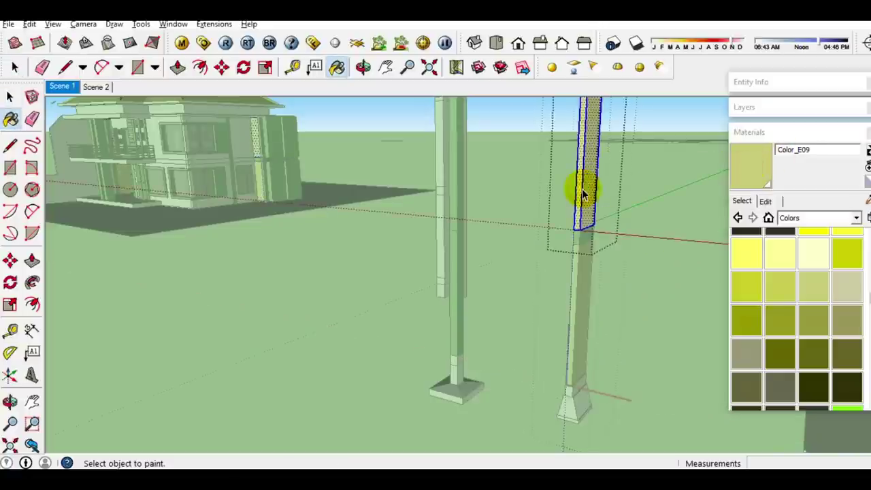
pyautogui.click(765, 202)
pyautogui.moveTo(796, 253); pyautogui.dragTo(798, 252)
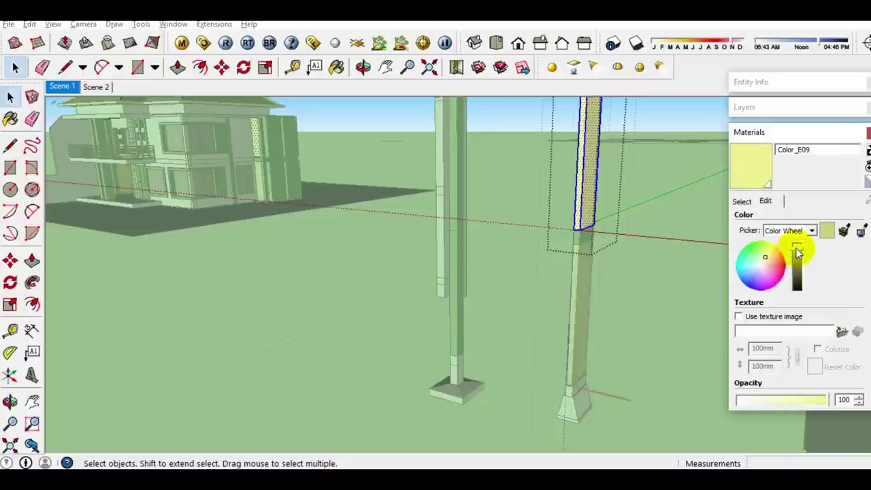
pyautogui.moveTo(801, 251); pyautogui.dragTo(801, 248)
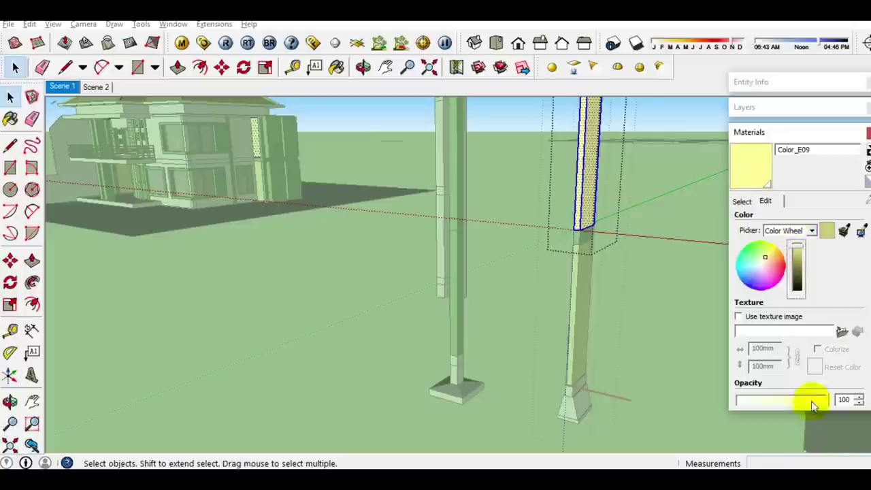
pyautogui.click(770, 132)
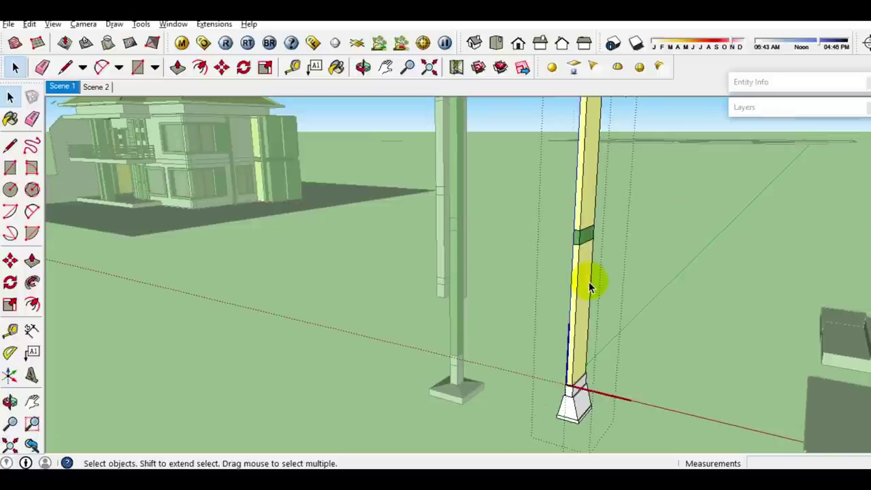
# - Open the small box on the house's corner column for painting
pyautogui.scroll(-3, 588, 281)
pyautogui.moveTo(587, 280)
pyautogui.mouseDown(button='middle')
pyautogui.moveTo(264, 180)
pyautogui.moveTo(408, 218)
pyautogui.moveTo(417, 202)
pyautogui.moveTo(451, 218)
pyautogui.moveTo(198, 230)
pyautogui.mouseUp(button='middle')
pyautogui.scroll(5, 381, 224)
pyautogui.moveTo(381, 223)
pyautogui.mouseDown(button='middle')
pyautogui.moveTo(274, 220)
pyautogui.moveTo(389, 197)
pyautogui.mouseUp(button='middle')
pyautogui.scroll(3, 432, 245)
pyautogui.scroll(2, 432, 245)
pyautogui.doubleClick(419, 225)
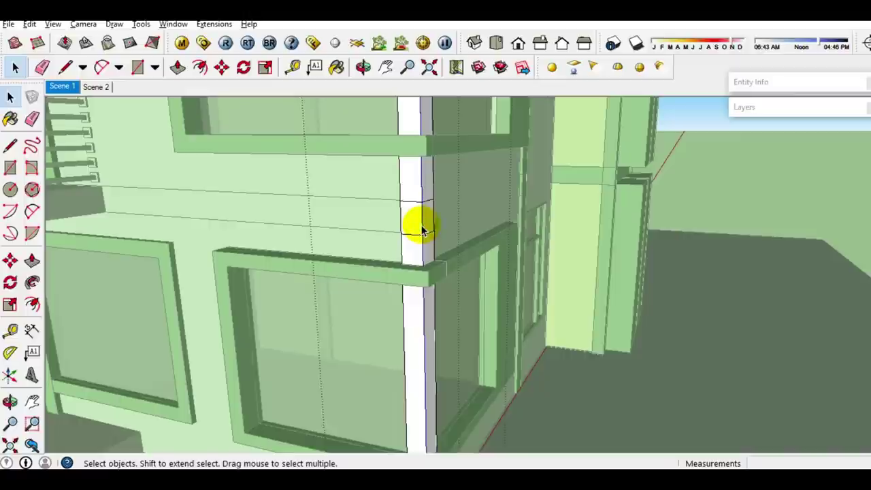
pyautogui.doubleClick(422, 228)
pyautogui.press('b')
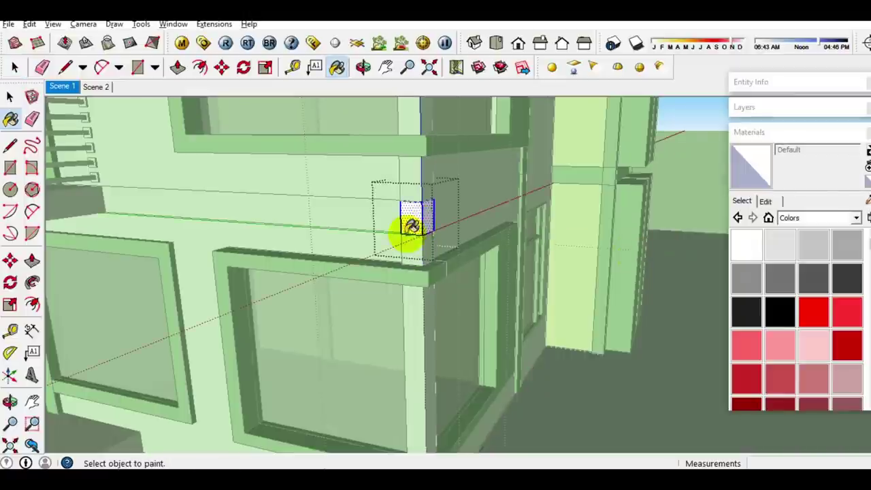
pyautogui.press('space')
pyautogui.click(424, 306)
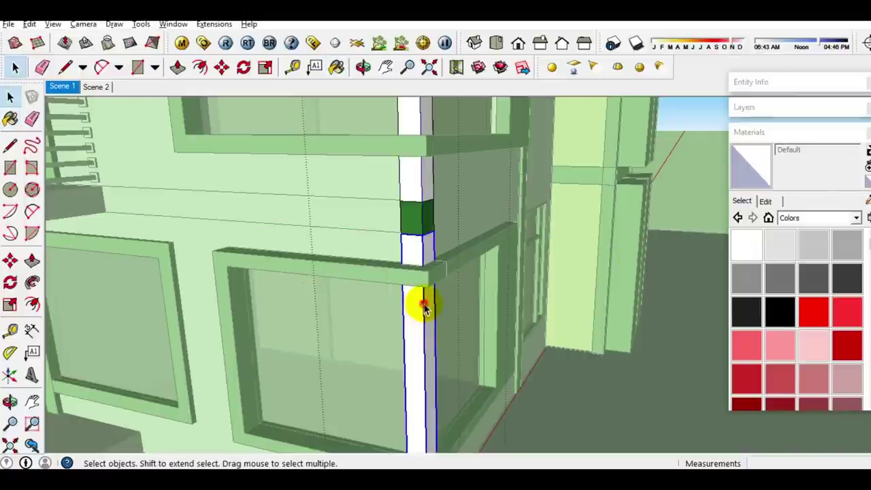
pyautogui.click(384, 226)
# - Paint the horizontal wall band and its side return dark green Color_G13
pyautogui.doubleClick(383, 220)
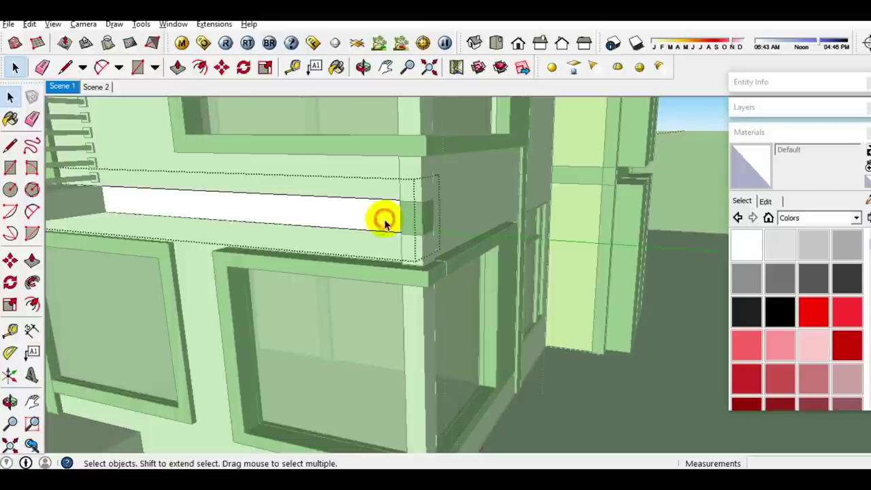
pyautogui.click(383, 223)
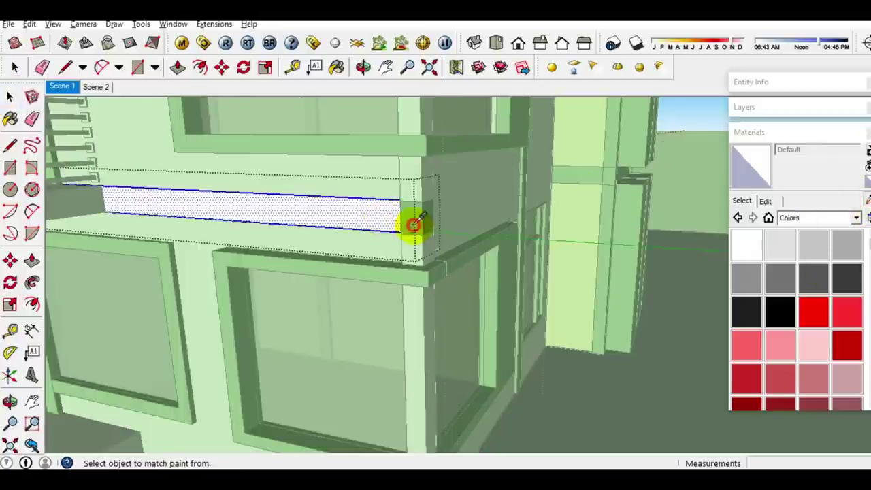
pyautogui.keyDown('alt'); pyautogui.click(414, 224); pyautogui.keyUp('alt')
pyautogui.click(364, 215)
pyautogui.click(447, 218)
pyautogui.doubleClick(447, 215)
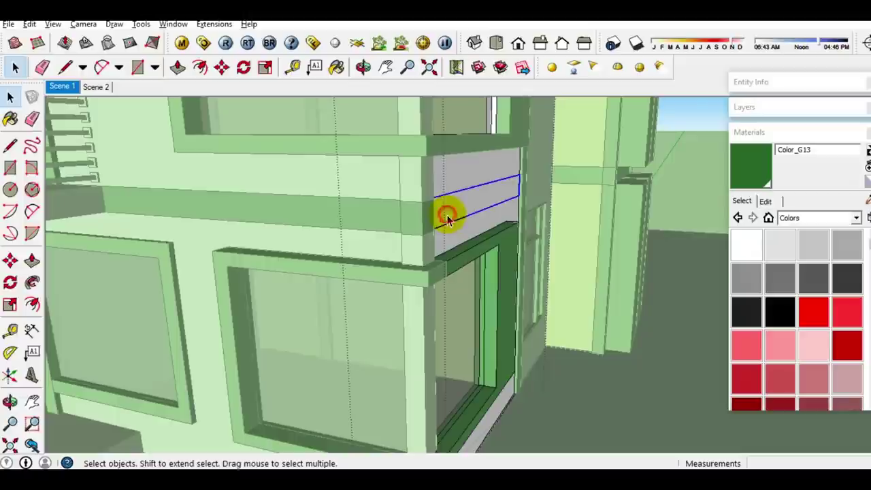
pyautogui.click(772, 178)
pyautogui.click(473, 212)
pyautogui.press('space')
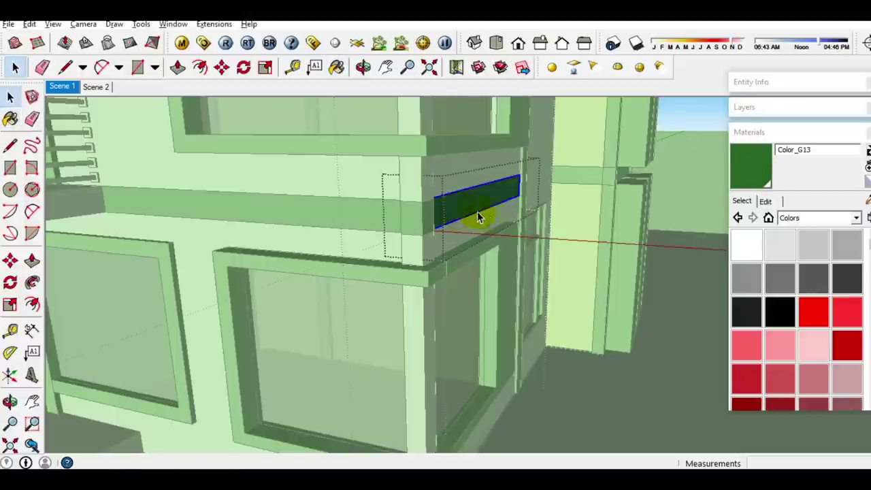
pyautogui.press('Escape')
# - Pick dark green Color_G13 for the small band piece around the corner
pyautogui.doubleClick(535, 188)
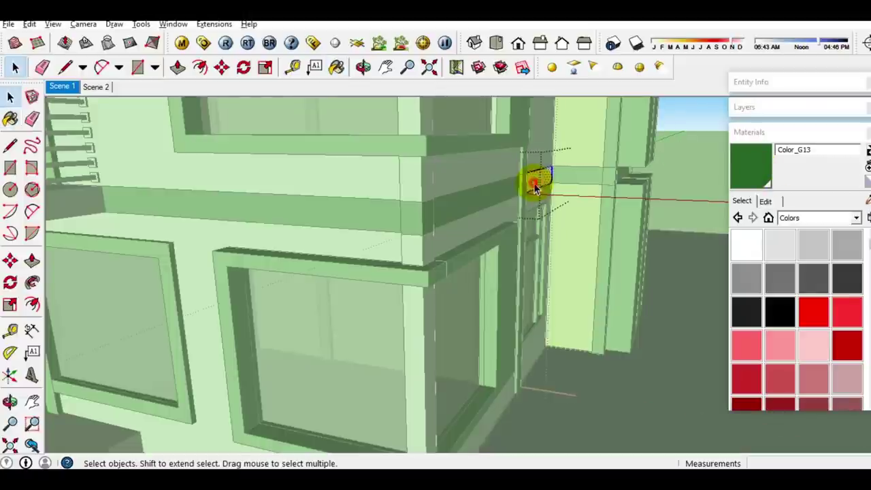
pyautogui.click(747, 171)
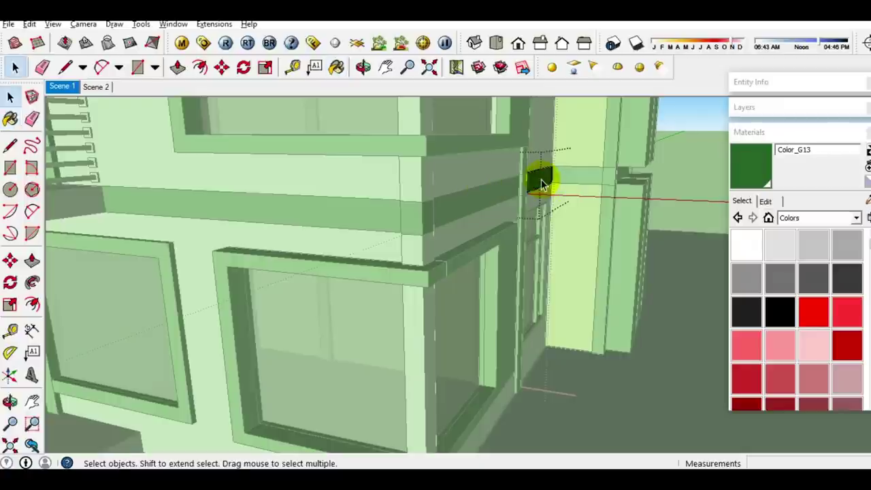
pyautogui.press('Escape')
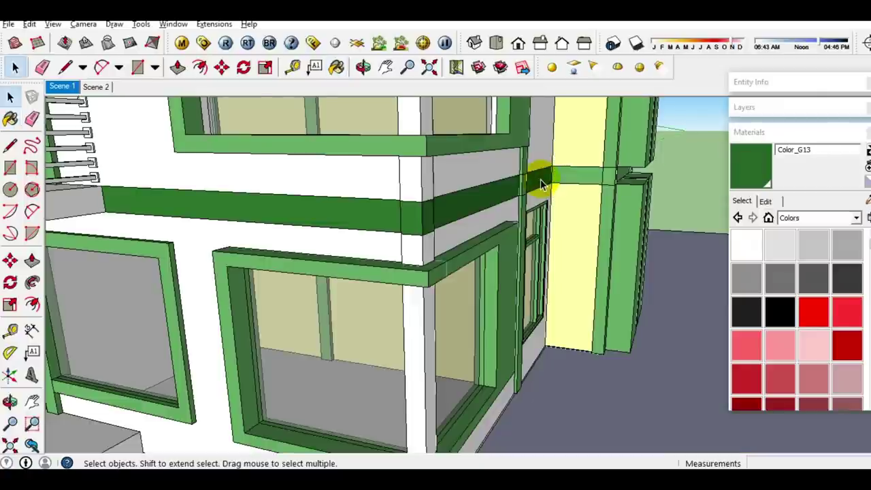
pyautogui.moveTo(541, 183); pyautogui.dragTo(544, 204, button='middle')
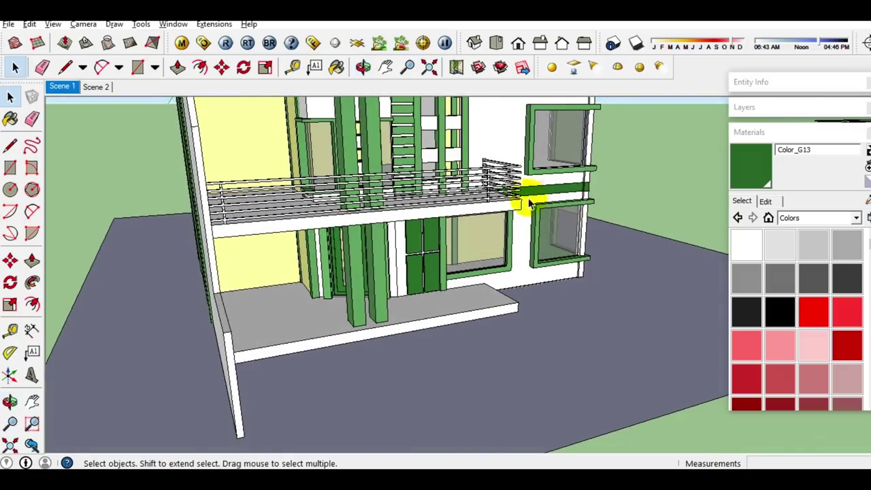
pyautogui.moveTo(518, 212); pyautogui.dragTo(389, 211, button='middle')
# - Paint the lower green side panel with Blinds_Wood_Natural
pyautogui.scroll(5, 511, 272)
pyautogui.click(528, 270)
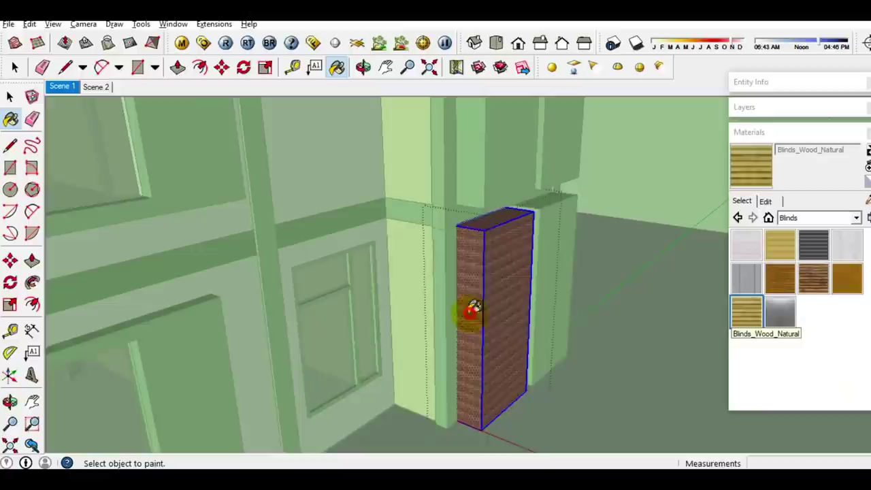
pyautogui.click(476, 306)
pyautogui.press('space')
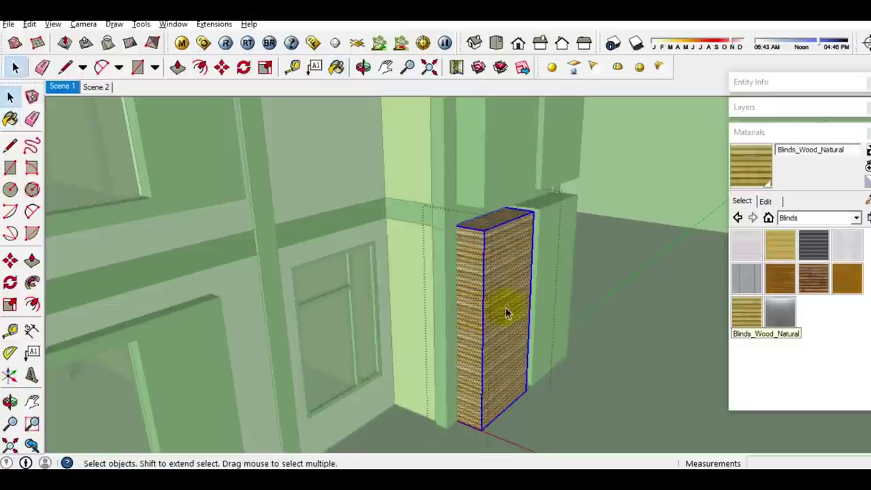
# - Apply Blinds_Wood_Natural to the upper blind panel and collapse the Materials tray
pyautogui.click(549, 302)
pyautogui.click(756, 185)
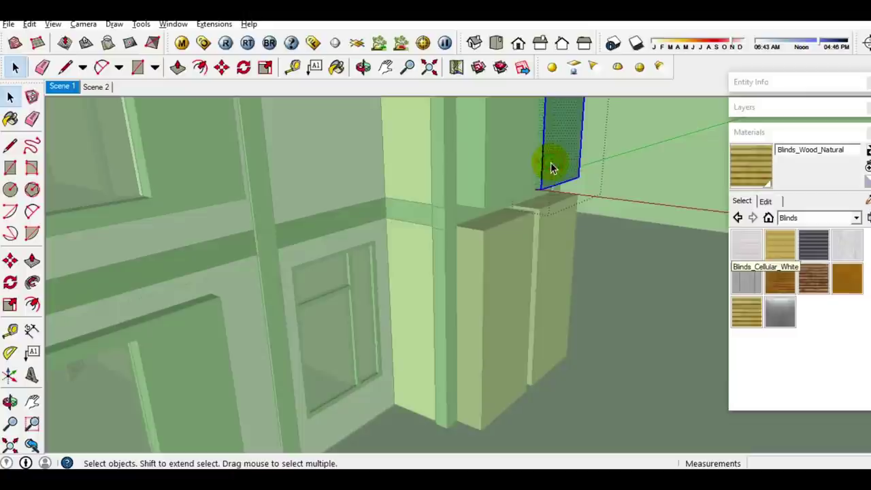
pyautogui.click(740, 174)
pyautogui.click(563, 155)
pyautogui.press('space')
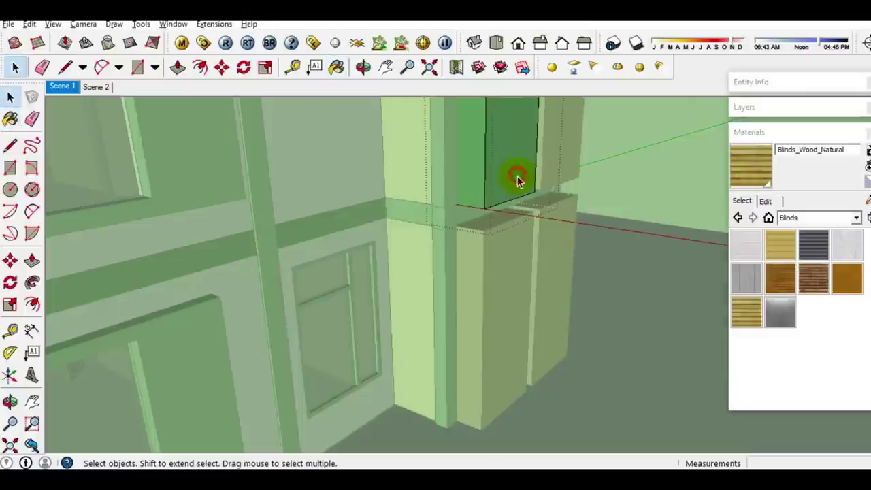
pyautogui.click(748, 172)
pyautogui.click(513, 158)
pyautogui.press('space')
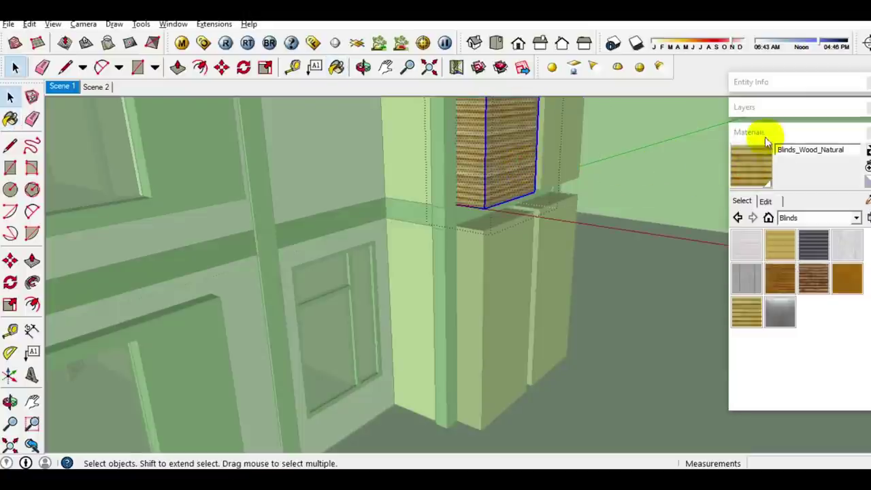
pyautogui.click(764, 134)
pyautogui.moveTo(552, 270)
pyautogui.mouseDown(button='middle')
pyautogui.moveTo(496, 249)
pyautogui.moveTo(428, 258)
pyautogui.mouseUp(button='middle')
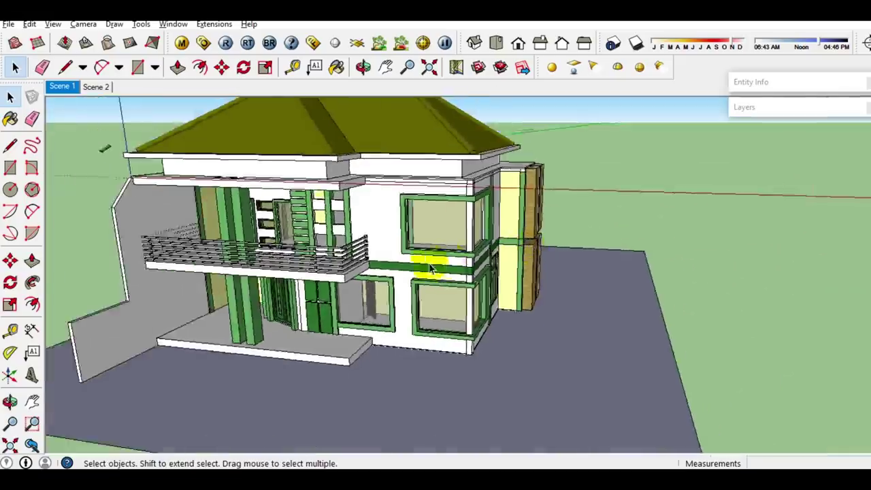
# - Select the six balcony railing bars, then start and cancel a Scale on them
pyautogui.scroll(5, 427, 259)
pyautogui.moveTo(472, 281)
pyautogui.mouseDown(button='middle')
pyautogui.moveTo(752, 264)
pyautogui.moveTo(703, 272)
pyautogui.moveTo(524, 263)
pyautogui.moveTo(578, 266)
pyautogui.mouseUp(button='middle')
pyautogui.click(592, 300)
pyautogui.keyDown('shift'); pyautogui.click(592, 304); pyautogui.keyUp('shift')
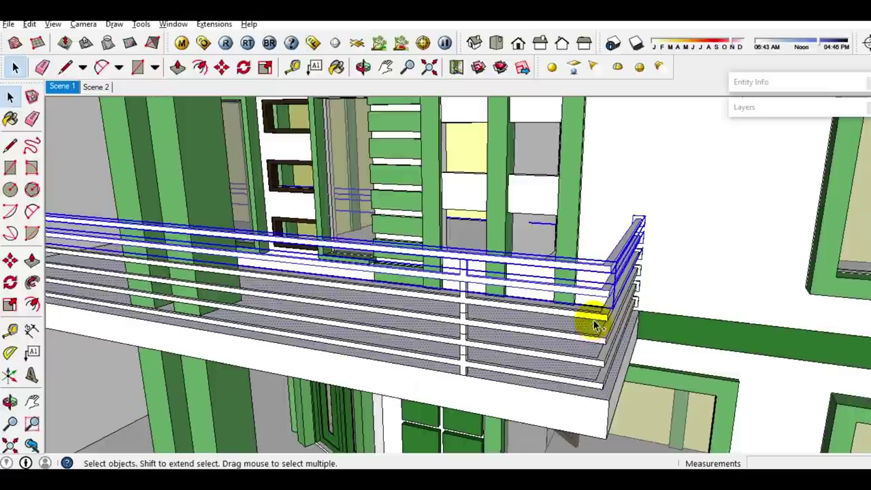
pyautogui.keyDown('shift'); pyautogui.click(593, 336); pyautogui.keyUp('shift')
pyautogui.keyDown('shift'); pyautogui.click(593, 343); pyautogui.keyUp('shift')
pyautogui.keyDown('shift'); pyautogui.click(593, 375); pyautogui.keyUp('shift')
pyautogui.keyDown('shift'); pyautogui.click(590, 378); pyautogui.keyUp('shift')
pyautogui.press('s')
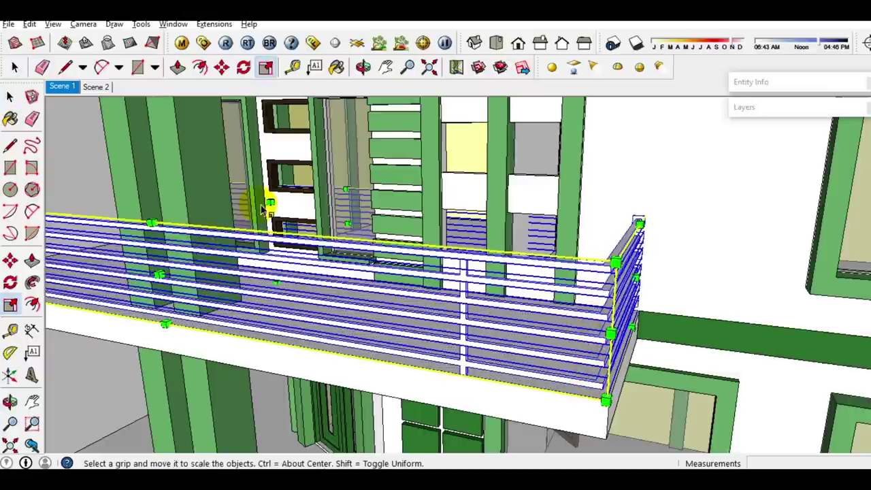
pyautogui.scroll(-2, 271, 202)
pyautogui.press('space')
# - Clear the selection and close in on the upper-floor doorway beside the yellow wall
pyautogui.scroll(-5, 313, 194)
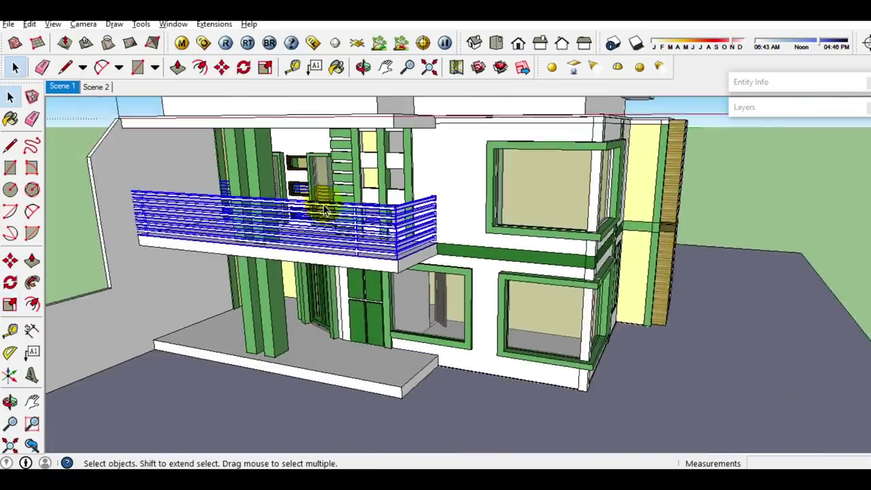
pyautogui.scroll(-3, 367, 217)
pyautogui.moveTo(412, 240); pyautogui.dragTo(577, 249, button='middle')
pyautogui.hotkey('ctrl', 't')
pyautogui.moveTo(538, 227); pyautogui.dragTo(508, 253, button='middle')
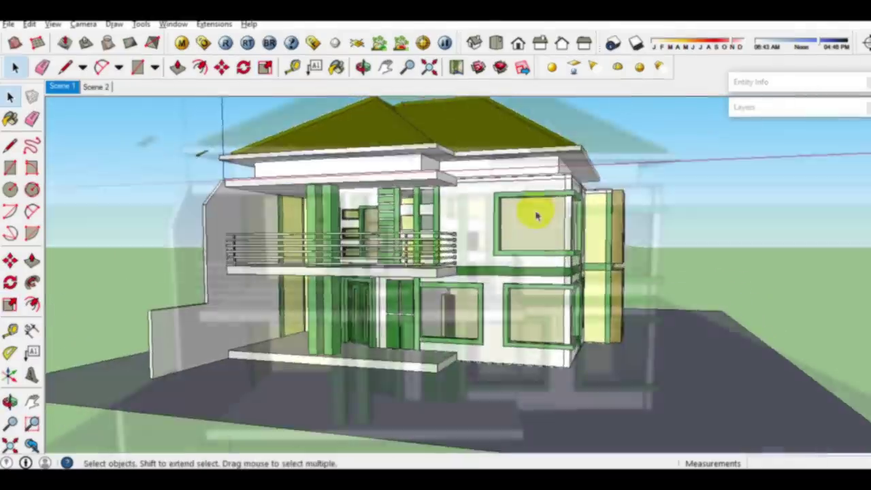
pyautogui.moveTo(536, 216)
pyautogui.mouseDown(button='middle')
pyautogui.moveTo(509, 204)
pyautogui.moveTo(544, 253)
pyautogui.mouseUp(button='middle')
pyautogui.scroll(5, 387, 253)
pyautogui.scroll(3, 373, 262)
pyautogui.moveTo(373, 261)
pyautogui.mouseDown(button='middle')
pyautogui.moveTo(369, 252)
pyautogui.moveTo(374, 259)
pyautogui.mouseUp(button='middle')
pyautogui.scroll(3, 340, 258)
pyautogui.scroll(2, 328, 268)
pyautogui.scroll(2, 328, 268)
# - Measure from the yellow wall's bottom edge with the Tape Measure, then face the wall
pyautogui.click(317, 298)
pyautogui.press('t')
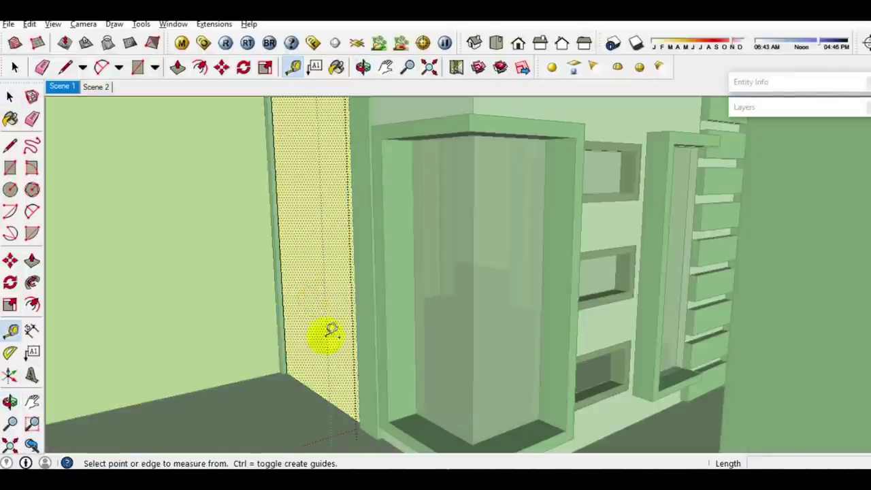
pyautogui.moveTo(317, 299); pyautogui.dragTo(330, 379, button='middle')
pyautogui.click(328, 412)
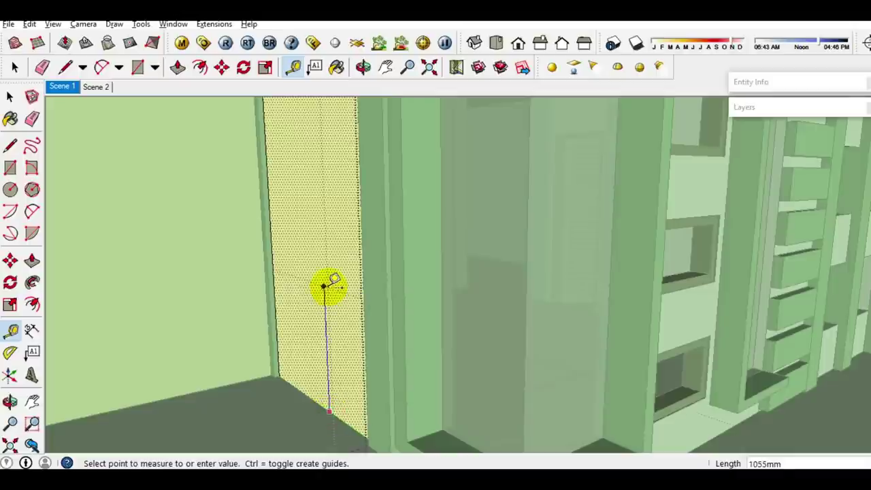
pyautogui.press('space')
pyautogui.moveTo(334, 291); pyautogui.dragTo(392, 316, button='middle')
# - Draw a door rectangle on the yellow wall and push its face back 150 mm
pyautogui.press('r')
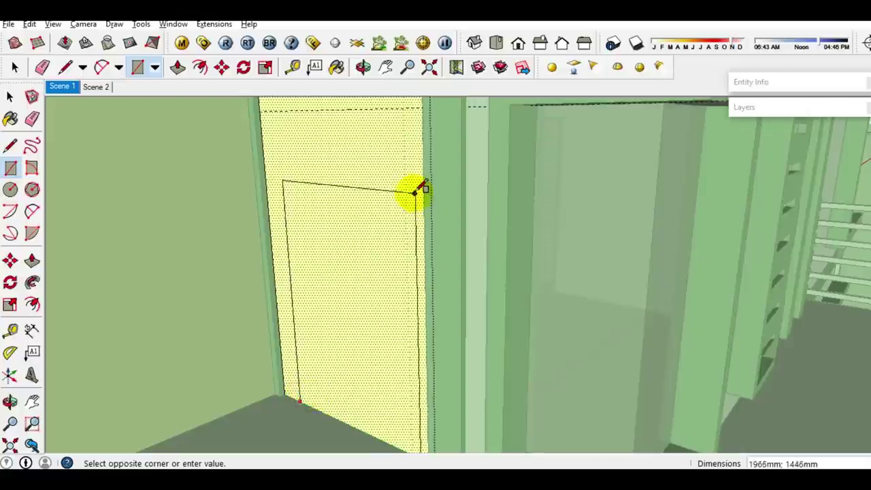
pyautogui.click(409, 107)
pyautogui.press('space')
pyautogui.click(365, 251)
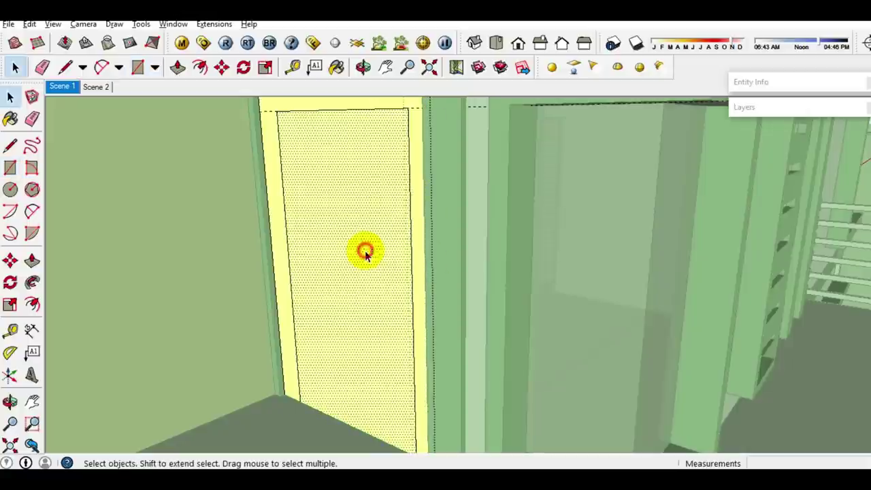
pyautogui.press('p')
pyautogui.click(364, 253)
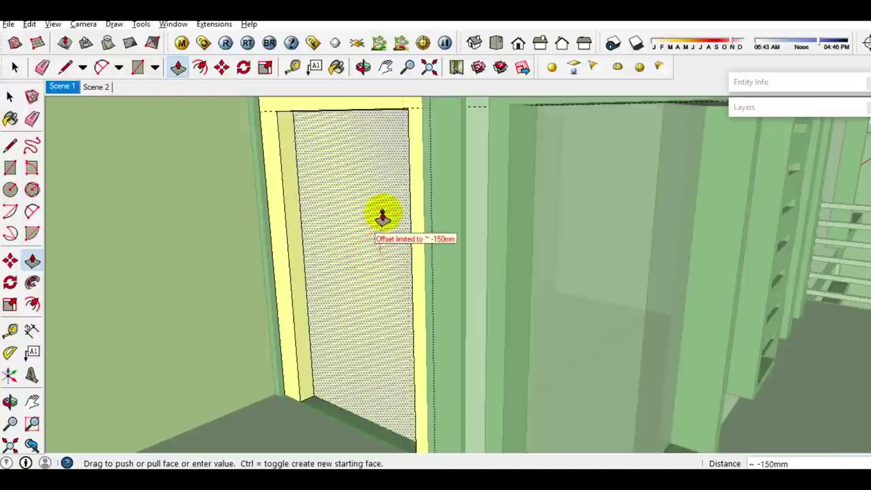
pyautogui.click(383, 212)
pyautogui.press('space')
pyautogui.scroll(2, 422, 334)
pyautogui.moveTo(422, 333)
pyautogui.mouseDown(button='middle')
pyautogui.moveTo(515, 323)
pyautogui.moveTo(441, 186)
pyautogui.mouseUp(button='middle')
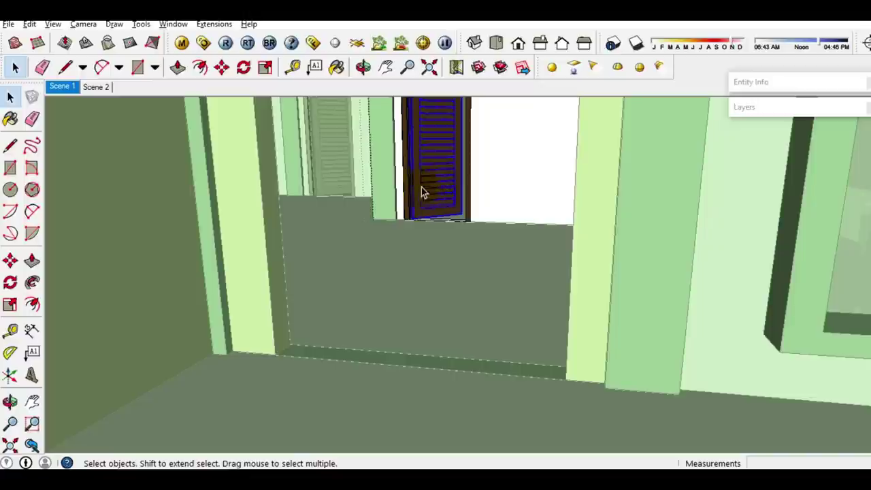
# - Copy the louvred brown door, paste it and move it into the new doorway
pyautogui.hotkey('ctrl', 'c')
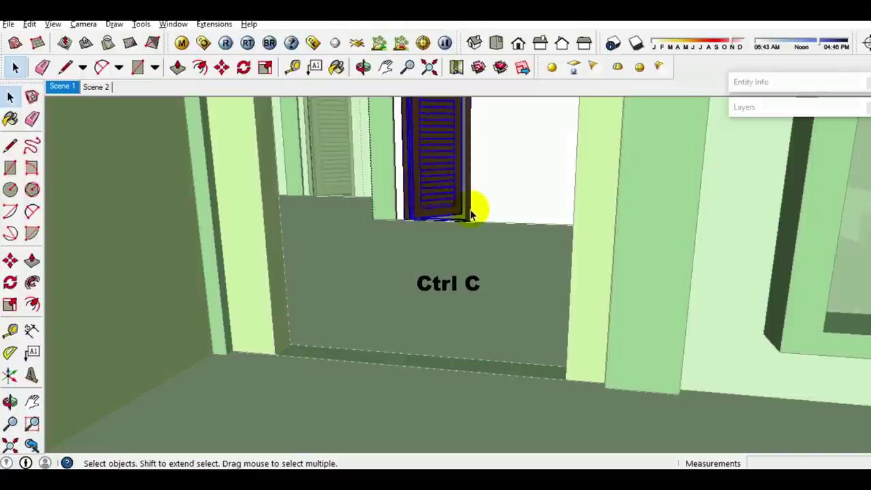
pyautogui.click(466, 212)
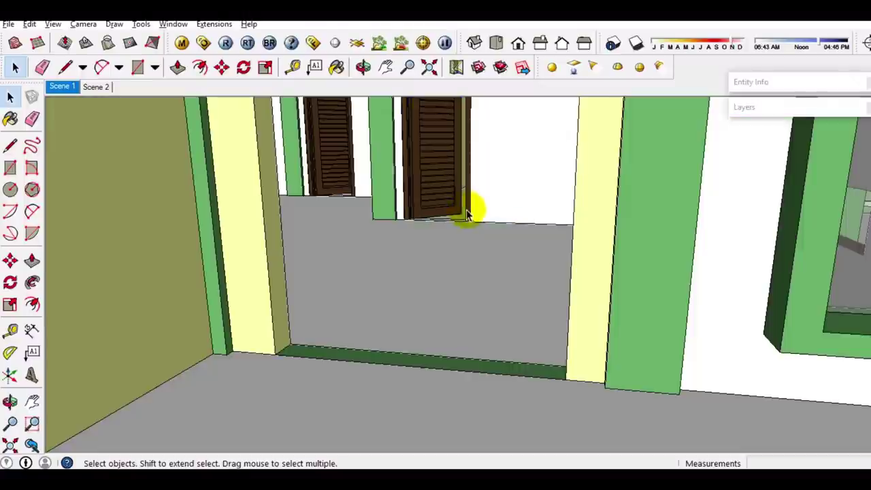
pyautogui.doubleClick(583, 292)
pyautogui.tripleClick(583, 291)
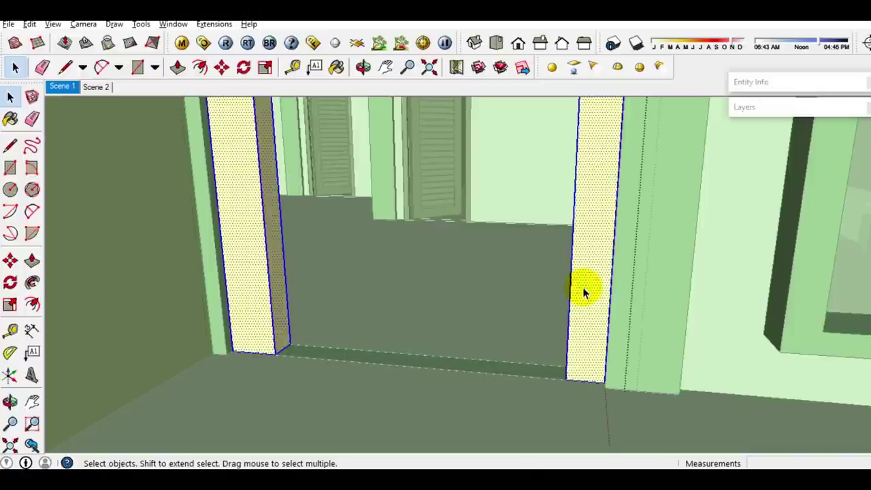
pyautogui.hotkey('ctrl', 'v')
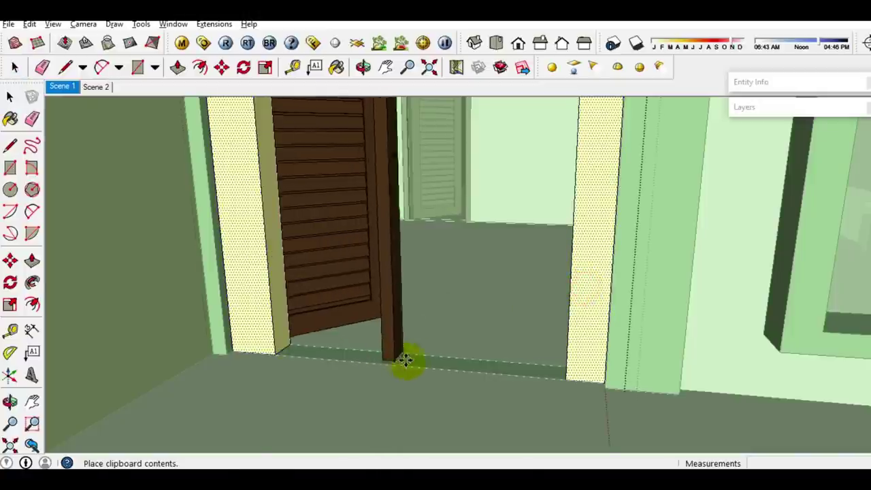
pyautogui.click(498, 360)
pyautogui.moveTo(379, 340)
pyautogui.mouseDown(button='middle')
pyautogui.moveTo(321, 350)
pyautogui.moveTo(305, 369)
pyautogui.moveTo(314, 340)
pyautogui.mouseUp(button='middle')
pyautogui.click(313, 342)
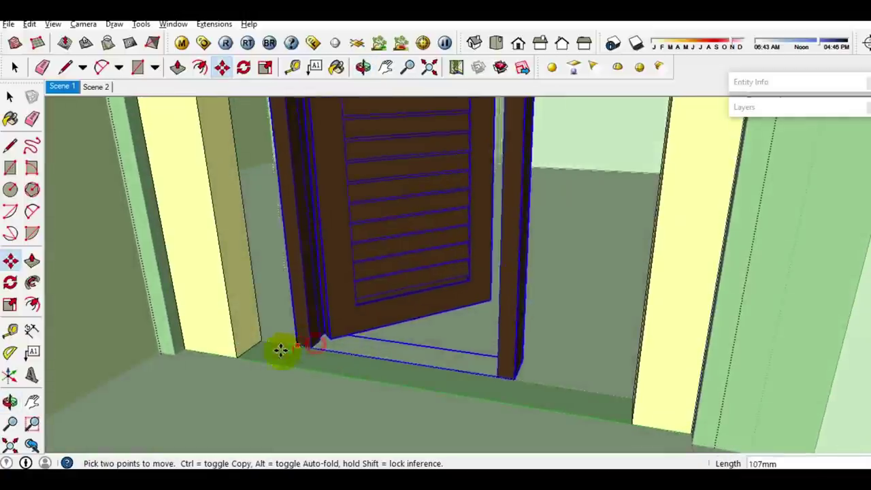
pyautogui.click(234, 355)
pyautogui.click(230, 409)
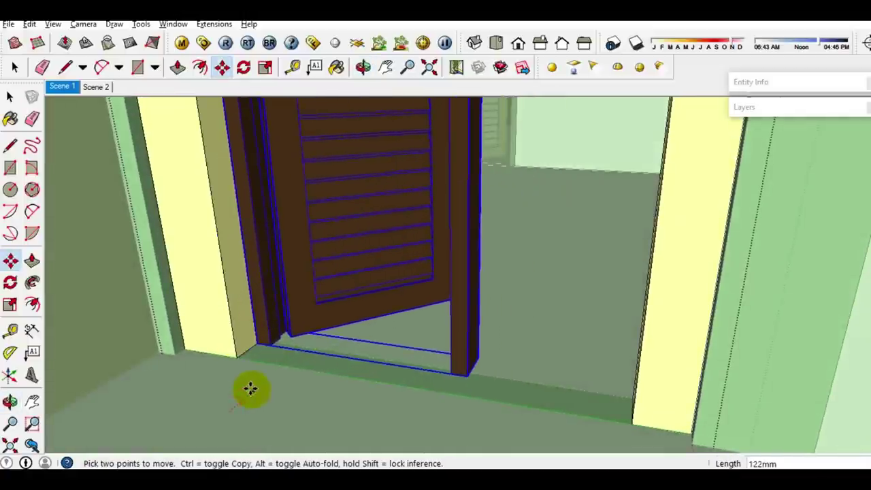
pyautogui.click(250, 389)
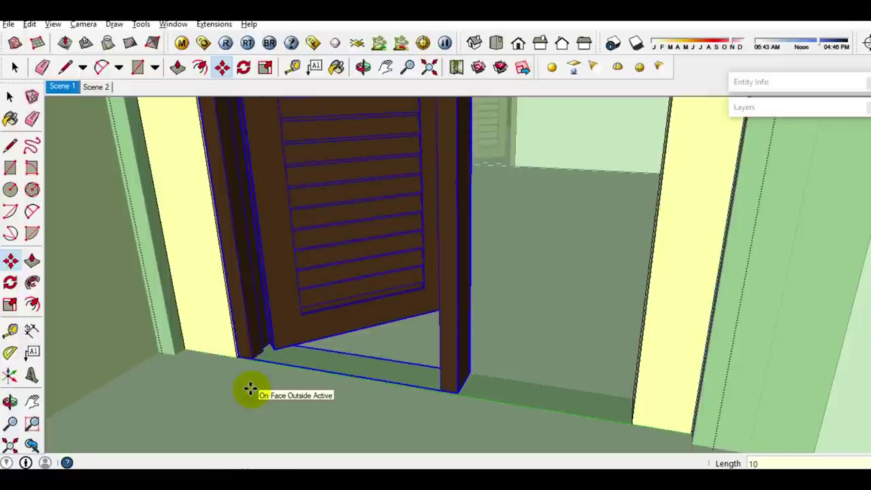
pyautogui.press('space')
# - Pull the narrow yellow wall face beside the pillar out 542 mm
pyautogui.click(614, 393)
pyautogui.moveTo(653, 391); pyautogui.dragTo(655, 355, button='middle')
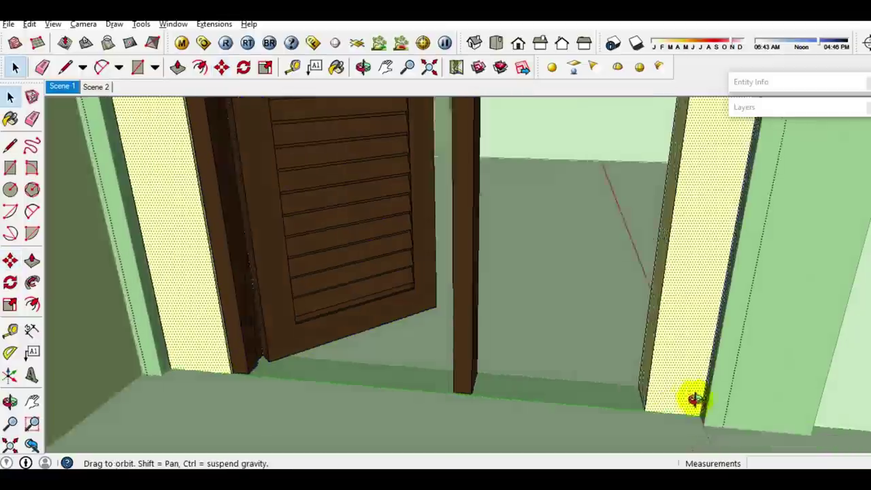
pyautogui.click(651, 349)
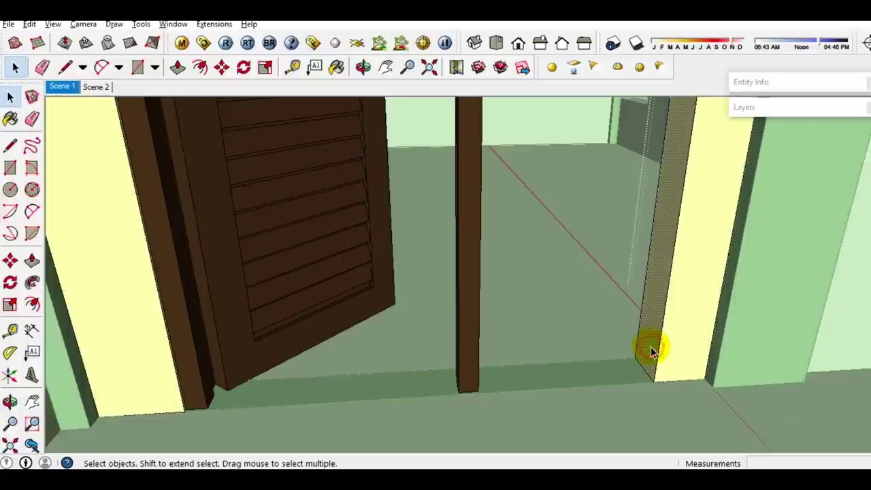
pyautogui.press('p')
pyautogui.moveTo(603, 354)
pyautogui.mouseDown()
pyautogui.moveTo(470, 358)
pyautogui.moveTo(479, 333)
pyautogui.mouseUp()
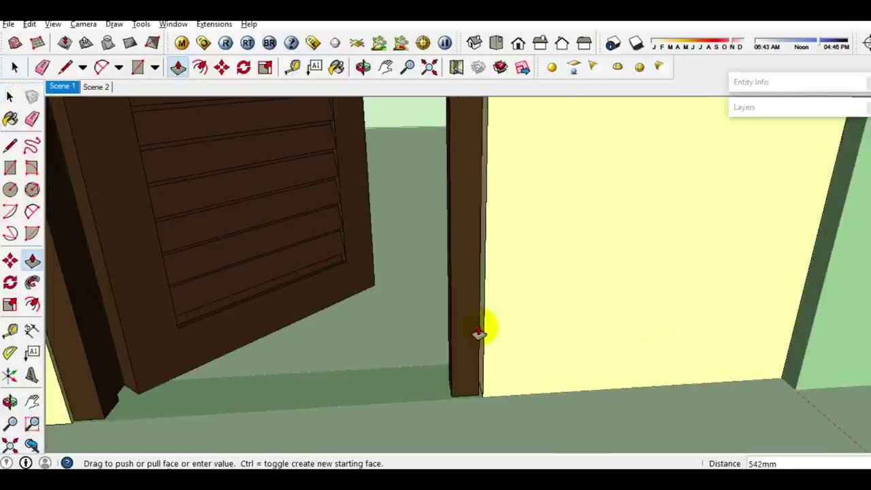
pyautogui.press('space')
pyautogui.moveTo(479, 329)
pyautogui.mouseDown(button='middle')
pyautogui.moveTo(542, 305)
pyautogui.moveTo(472, 306)
pyautogui.moveTo(392, 204)
pyautogui.moveTo(477, 419)
pyautogui.moveTo(495, 366)
pyautogui.moveTo(463, 264)
pyautogui.moveTo(517, 448)
pyautogui.moveTo(515, 330)
pyautogui.mouseUp(button='middle')
pyautogui.press('e')
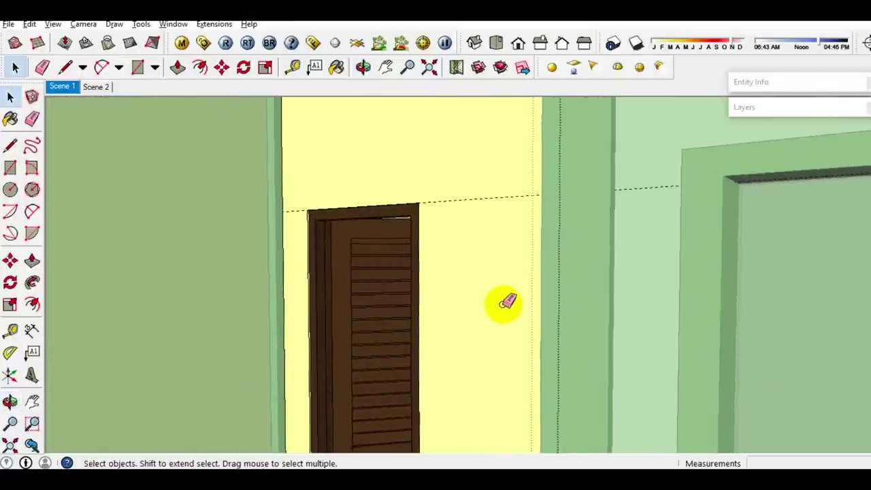
pyautogui.moveTo(499, 196)
pyautogui.mouseDown(button='middle')
pyautogui.moveTo(472, 252)
pyautogui.moveTo(496, 307)
pyautogui.mouseUp(button='middle')
pyautogui.press('space')
pyautogui.moveTo(466, 334)
pyautogui.mouseDown(button='middle')
pyautogui.moveTo(460, 213)
pyautogui.moveTo(457, 252)
pyautogui.moveTo(511, 292)
pyautogui.moveTo(413, 277)
pyautogui.mouseUp(button='middle')
# - Zoom out past the balcony front to the whole two-storey house with its green hip roof
pyautogui.scroll(-2, 422, 272)
pyautogui.scroll(-3, 435, 262)
pyautogui.scroll(-3, 445, 252)
pyautogui.moveTo(457, 257); pyautogui.dragTo(460, 272, button='middle')
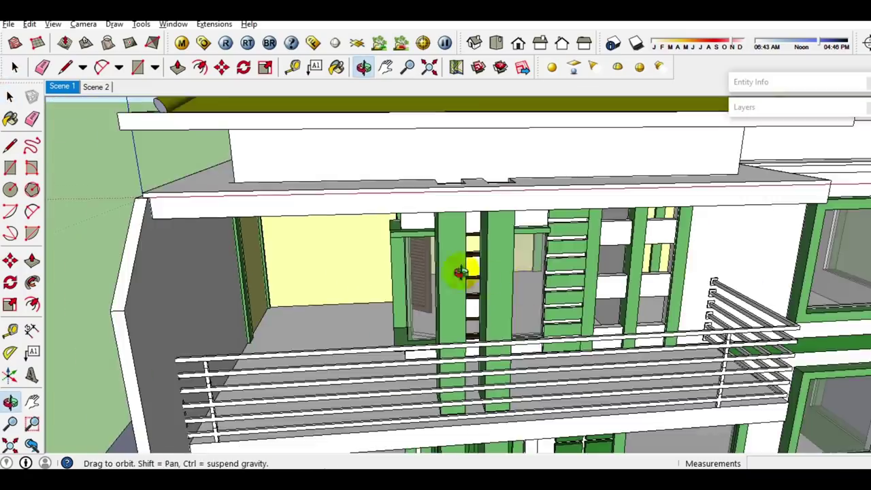
pyautogui.scroll(-3, 449, 252)
pyautogui.scroll(-3, 476, 272)
pyautogui.scroll(-2, 476, 272)
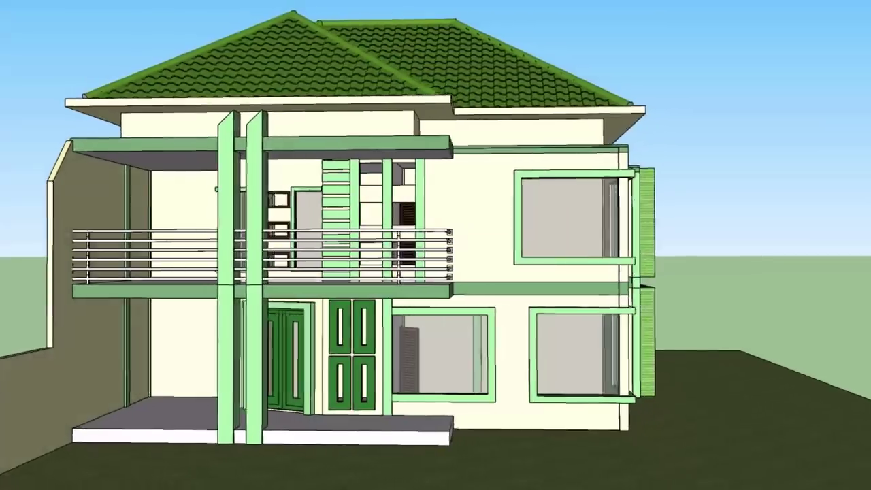